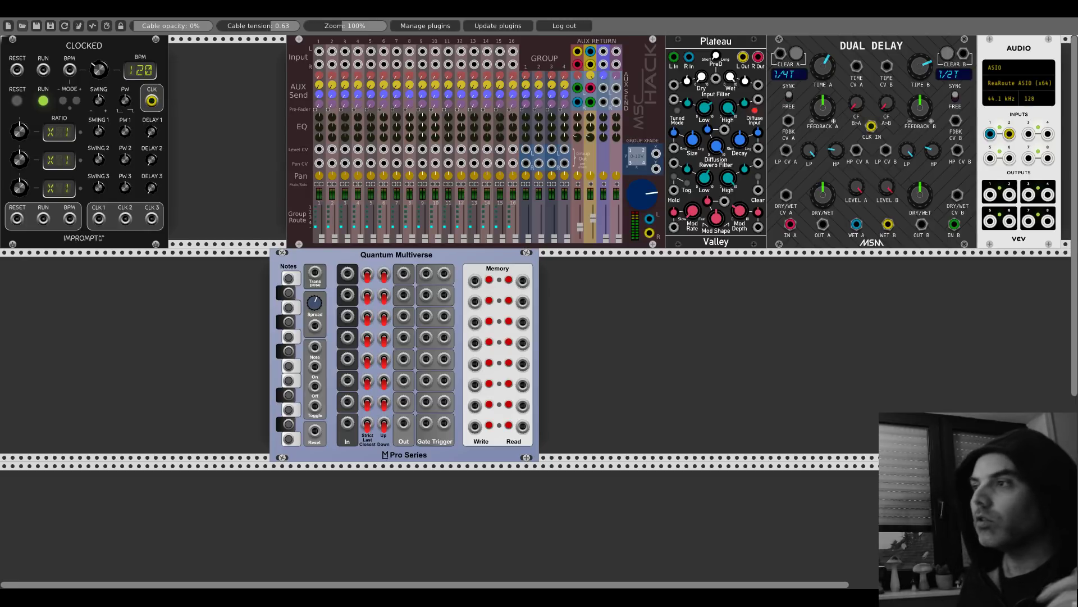
Step: Add a Quantum module to the second row beside Quantum Multiverse and set the rack zoom to 159%
right_click(173, 313)
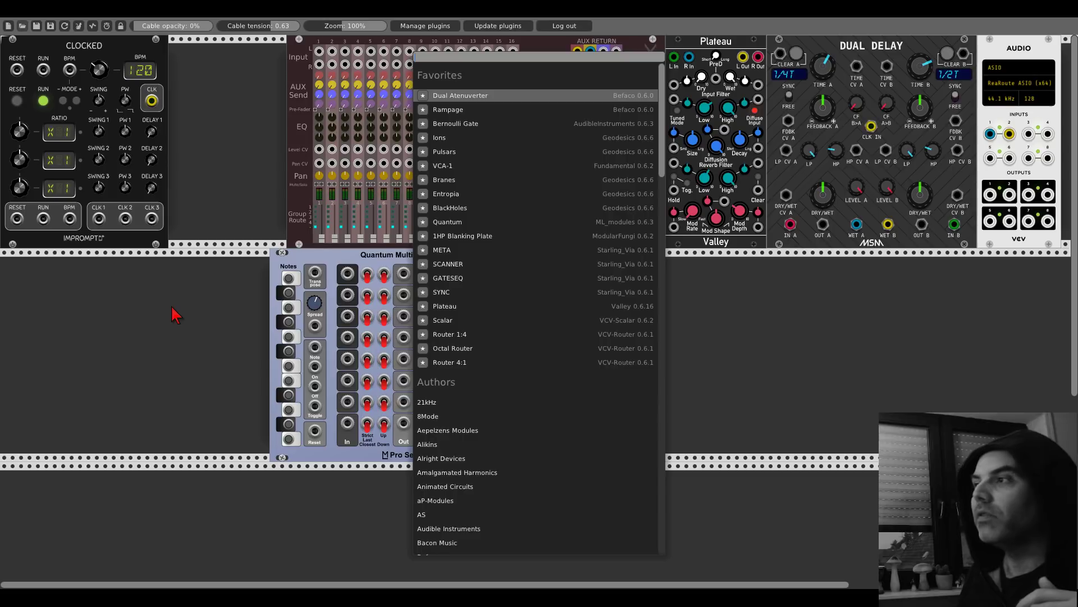
left_click(449, 224)
left_click_drag(364, 25, 351, 31)
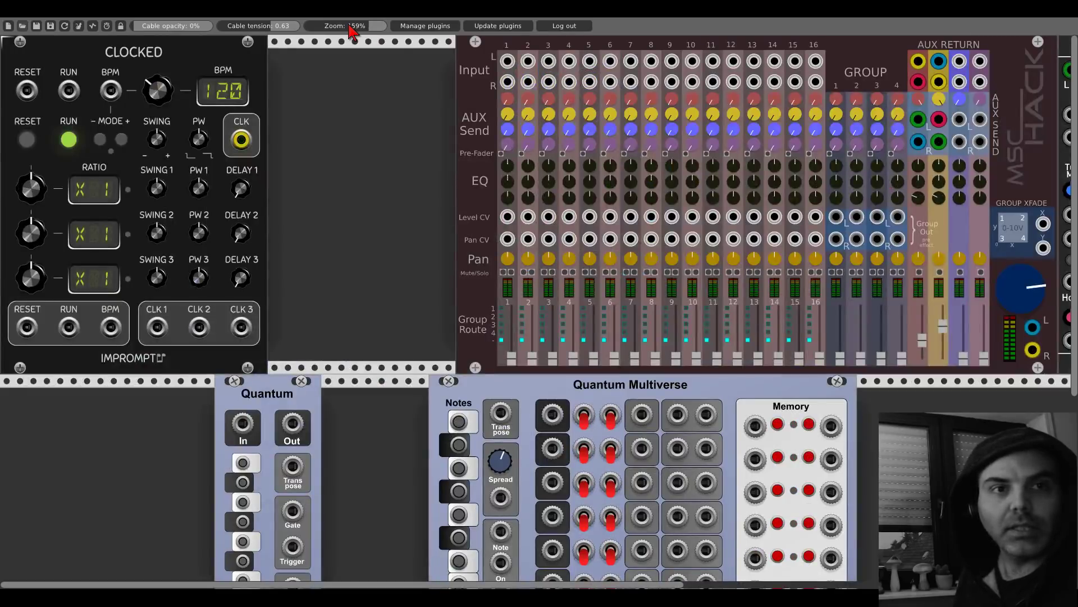
scroll(365, 178, "down", 3)
scroll(366, 177, "down", 3)
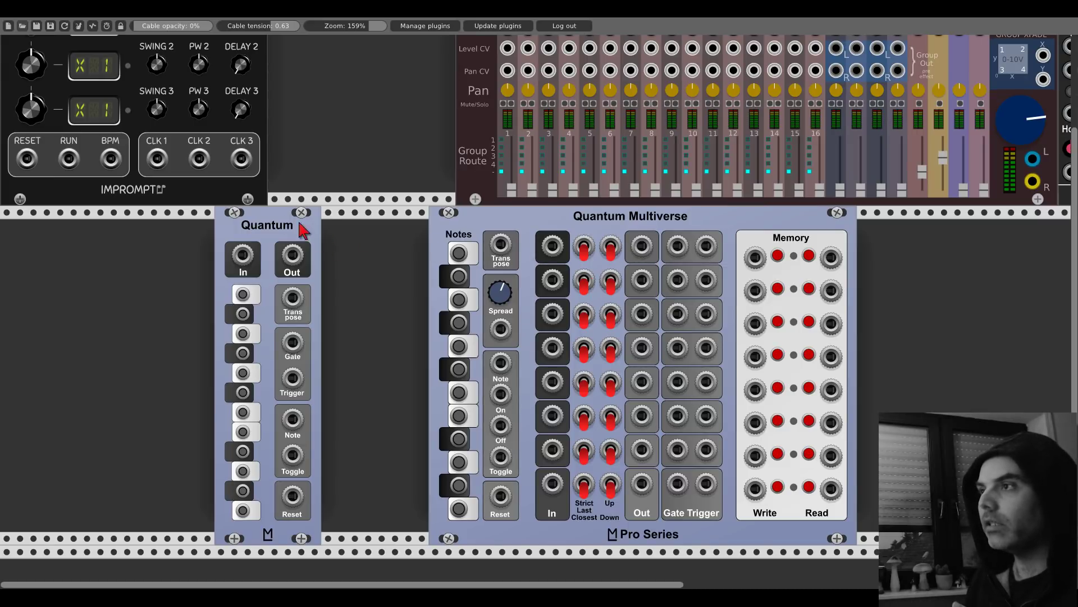
Step: View the mode options of the Quantum module and delete the module from the rack
right_click(281, 225)
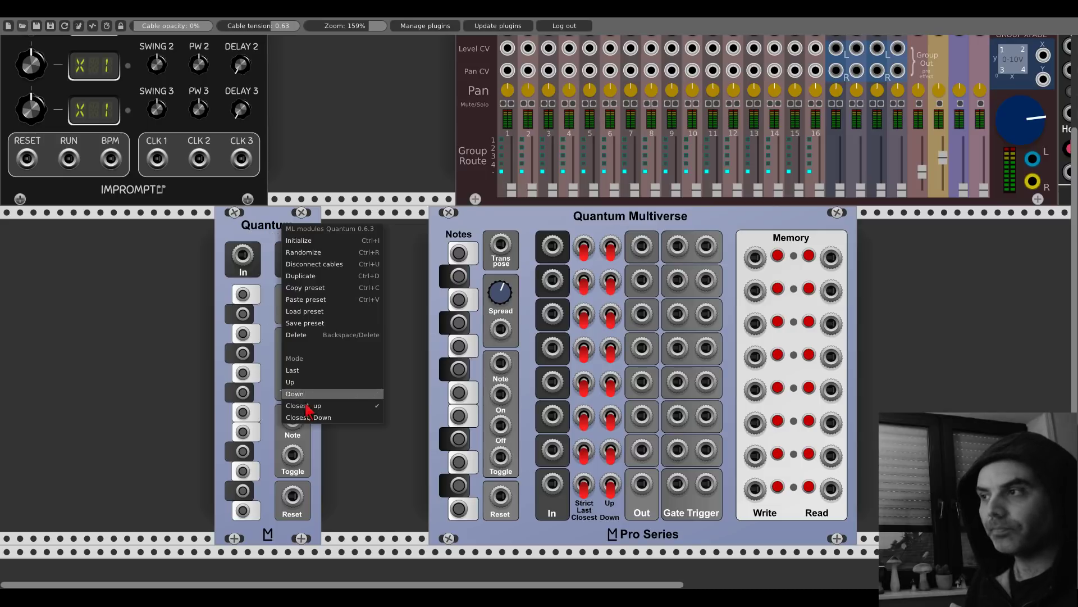
left_click(587, 230)
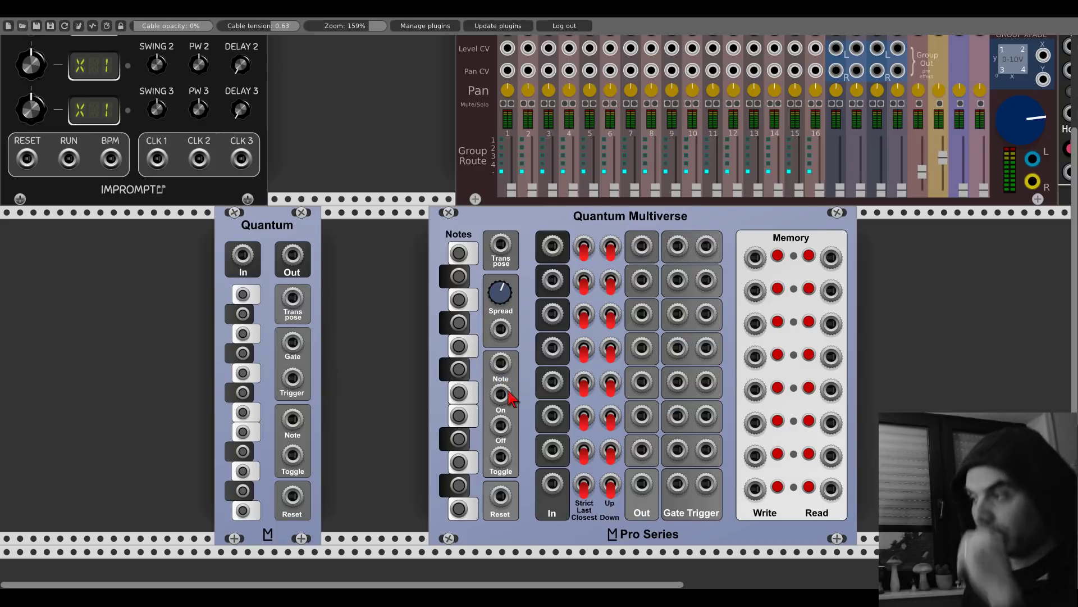
right_click(302, 220)
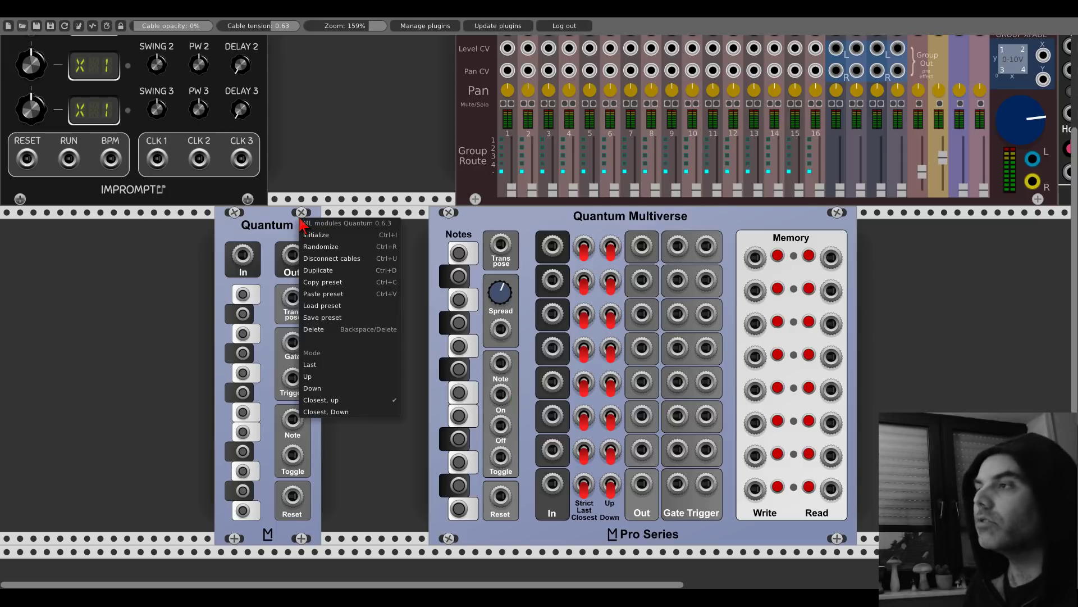
left_click(309, 330)
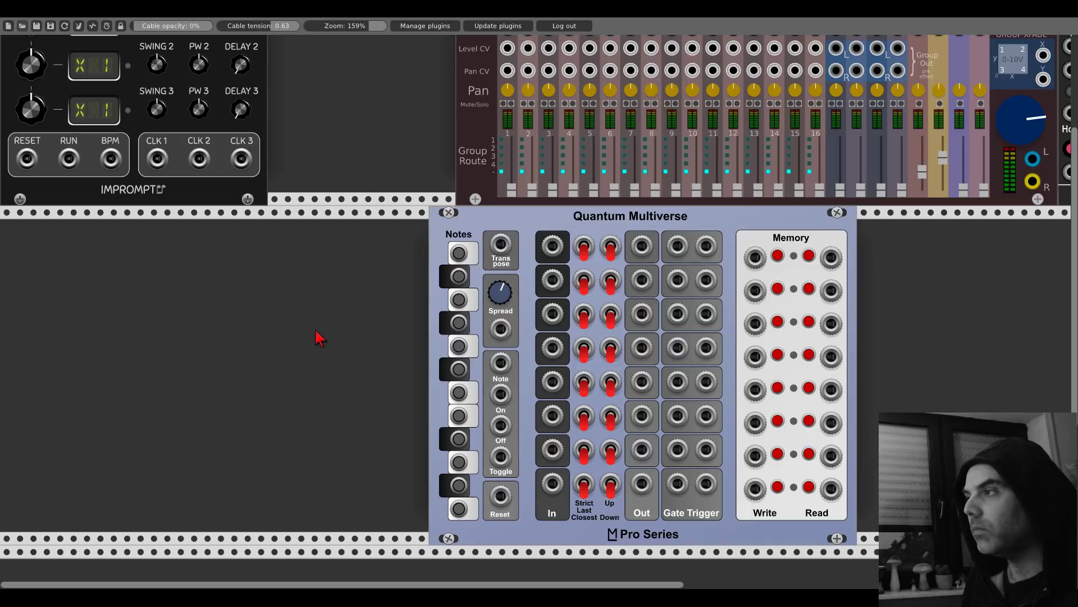
Step: Turn on the C, D#, G and A# notes in Quantum Multiverse's note column
left_click(460, 510)
left_click(459, 440)
left_click(460, 347)
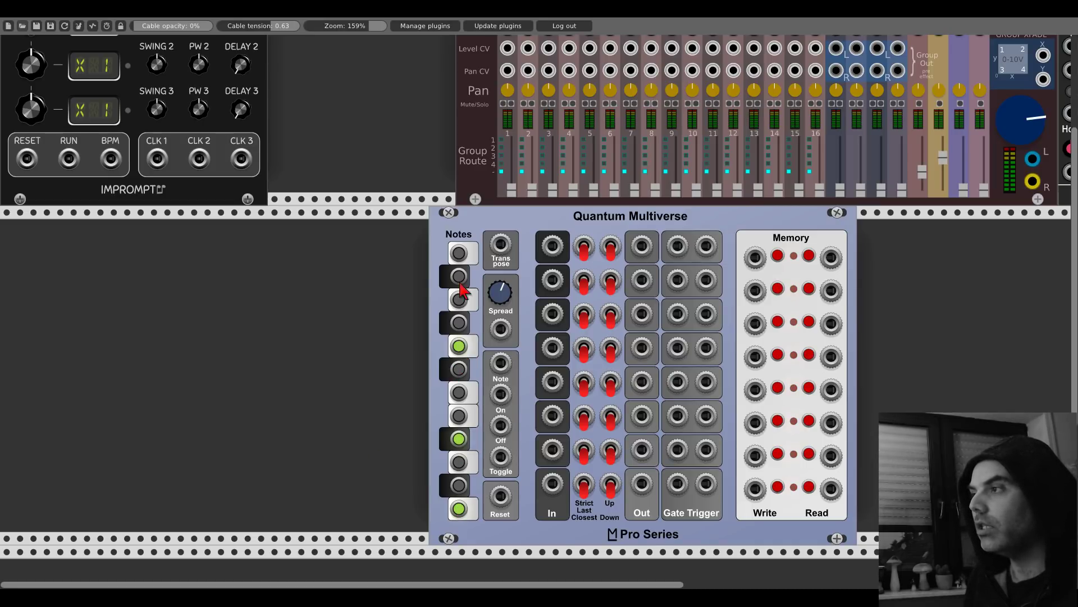
left_click(459, 277)
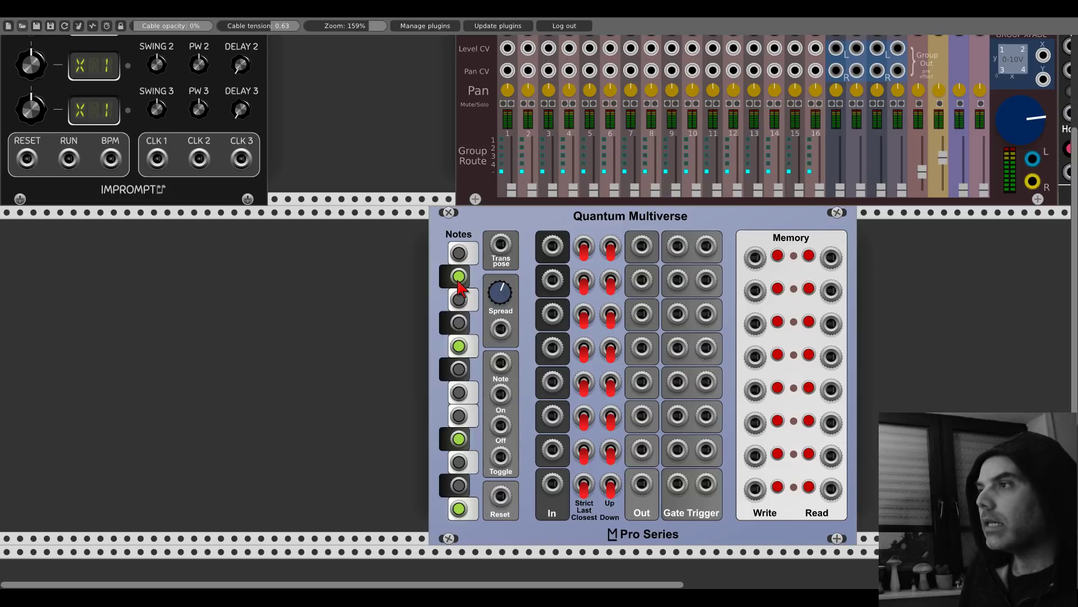
Step: Add an ADDR-SEQ sequencer at the start of the second row and move Quantum Multiverse directly beside it
right_click(371, 313)
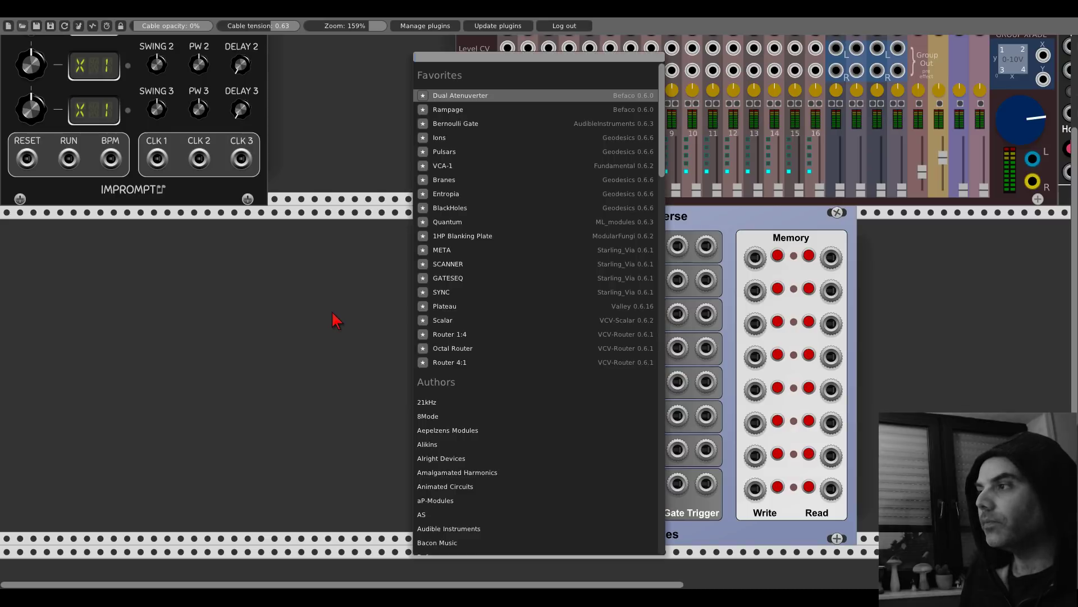
type("addr")
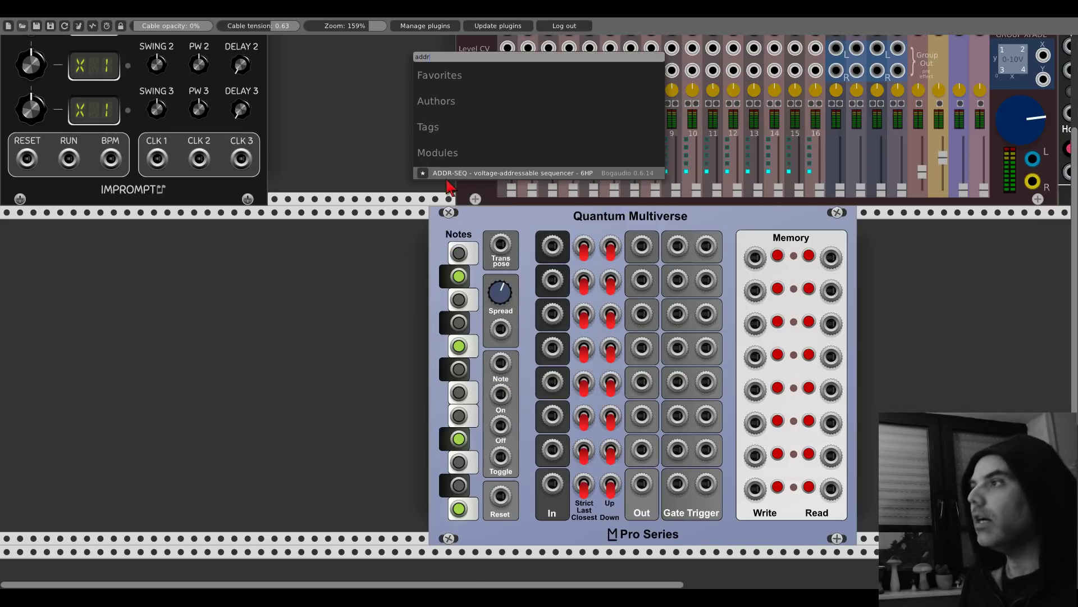
left_click(452, 179)
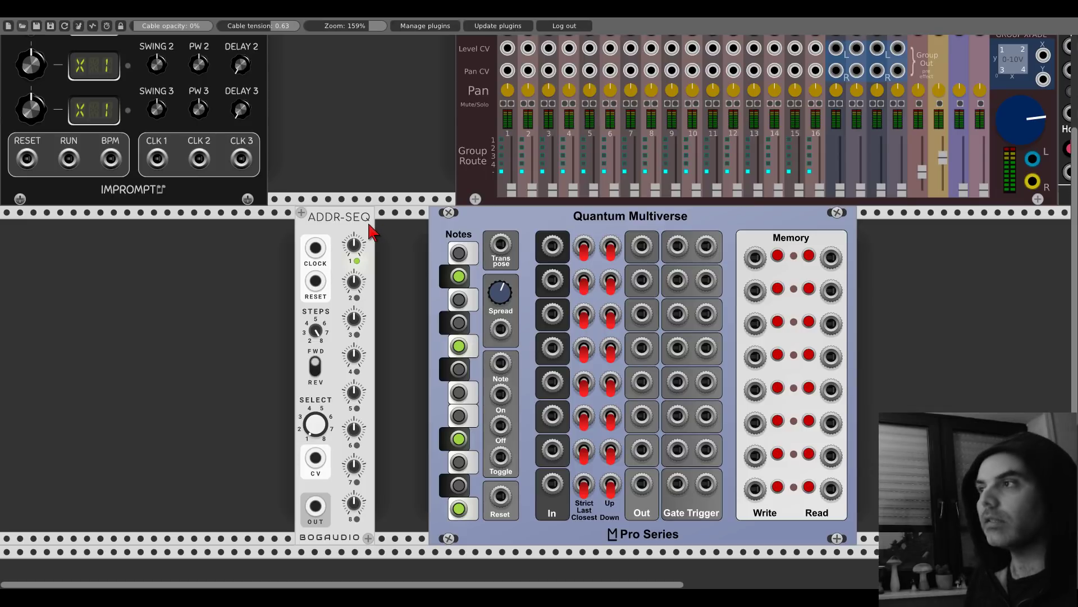
left_click_drag(364, 262, 77, 260)
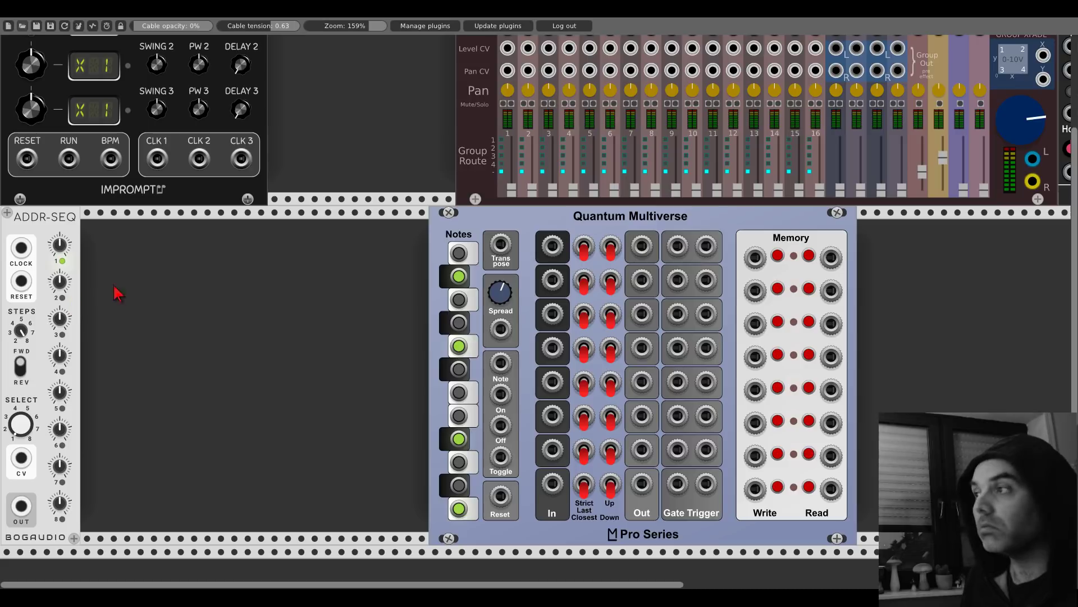
left_click_drag(471, 220, 123, 260)
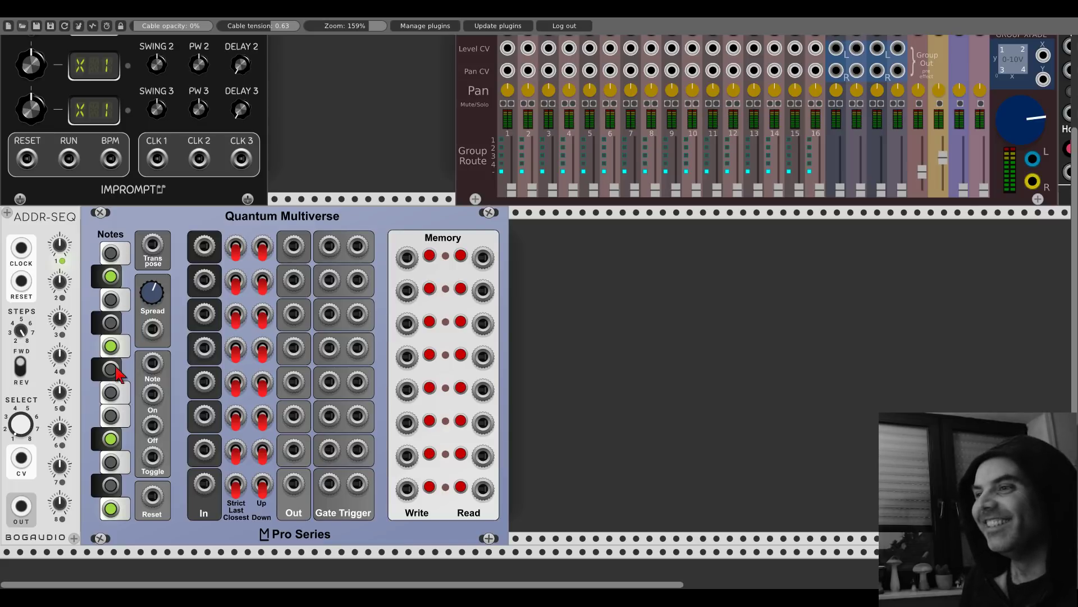
Step: Set Clocked's tempo to 85 BPM and patch its CLK 1 output to ADDR-SEQ's CLOCK input
scroll(97, 298, "up", 5)
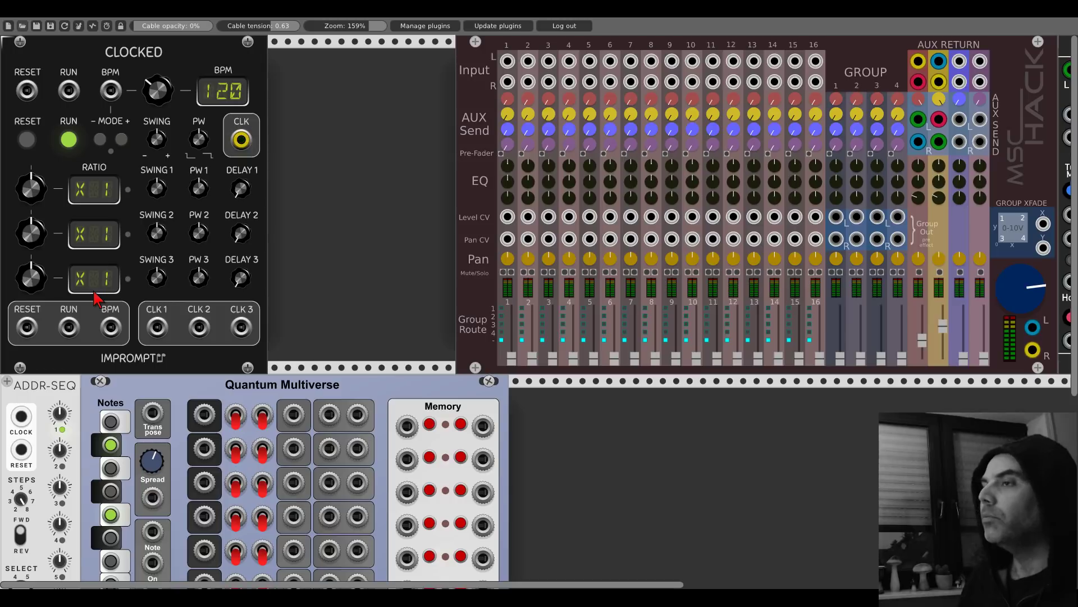
left_click_drag(147, 84, 147, 124)
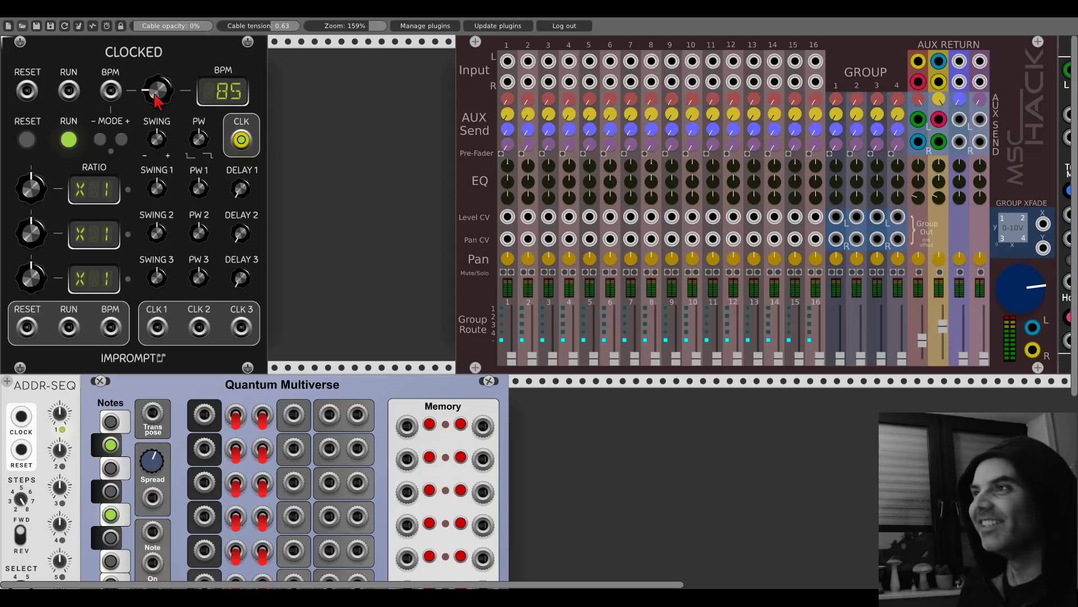
scroll(196, 174, "down", 5)
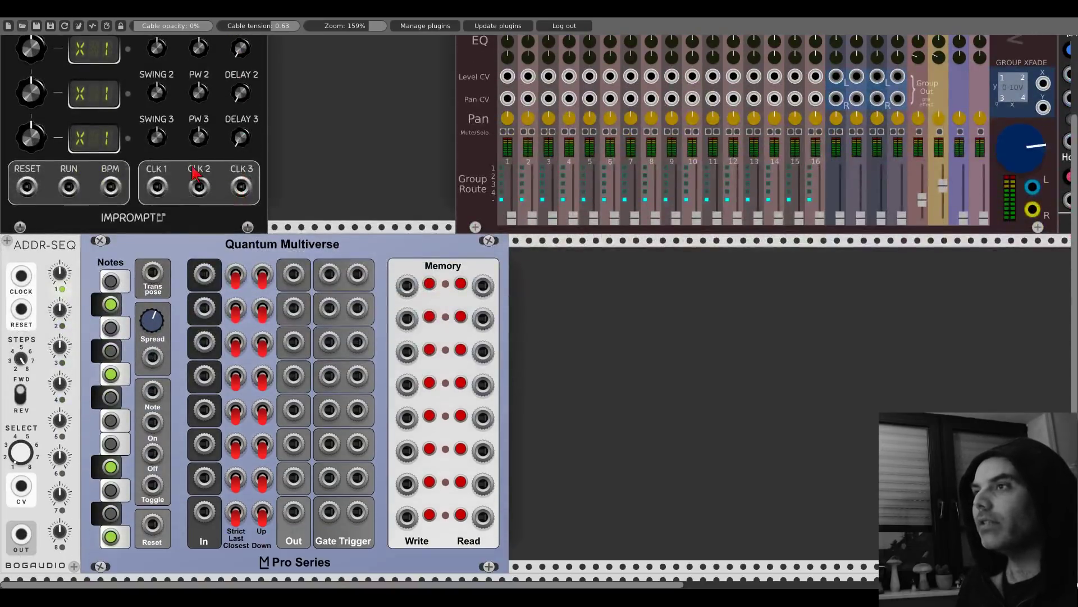
scroll(145, 216, "up", 5)
scroll(150, 329, "down", 3)
left_click_drag(157, 327, 20, 331)
scroll(260, 230, "down", 4)
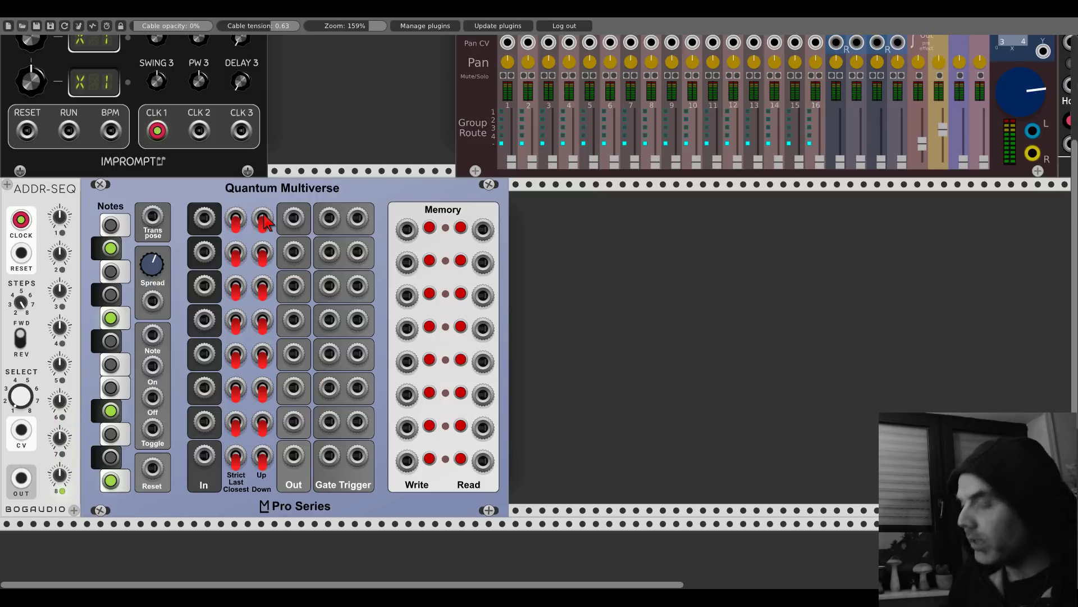
Step: Patch ADDR-SEQ's output to Quantum Multiverse's first In and set the cable opacity to 70%
left_click_drag(21, 478, 205, 219)
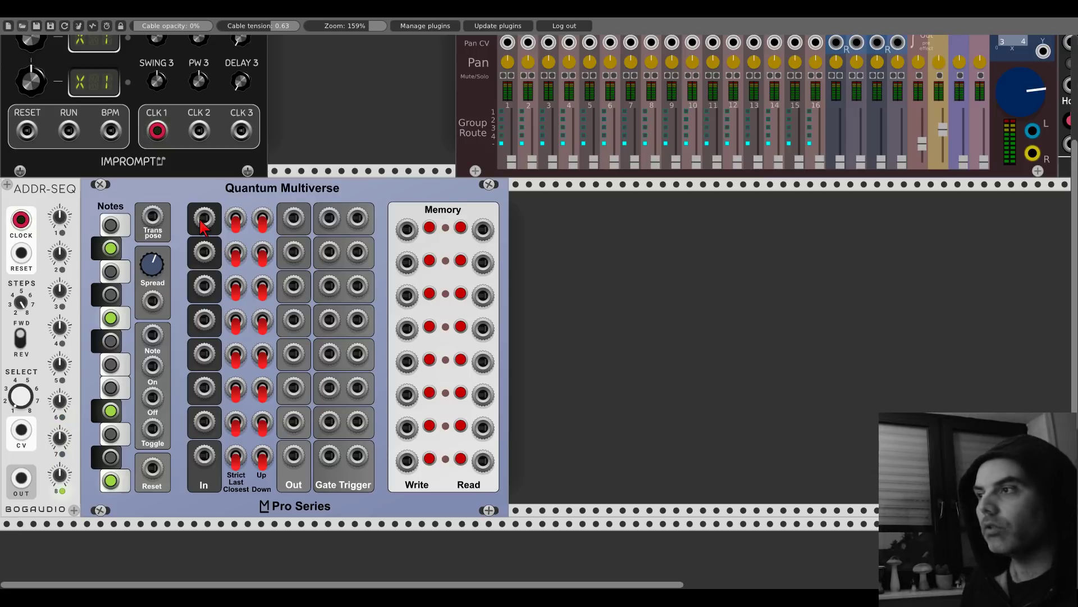
left_click_drag(204, 219, 21, 487)
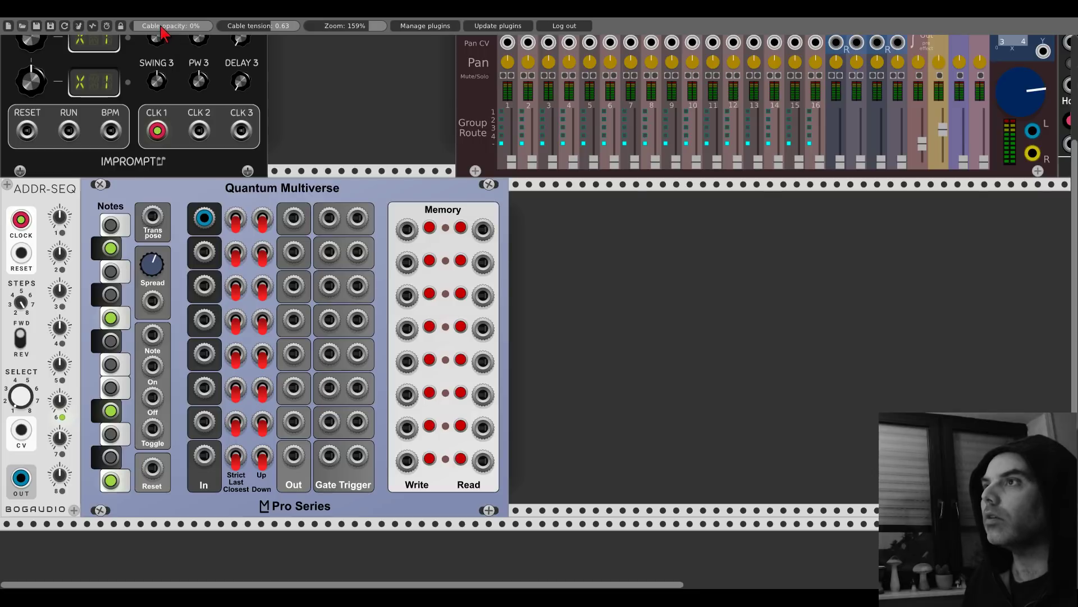
left_click_drag(163, 32, 188, 33)
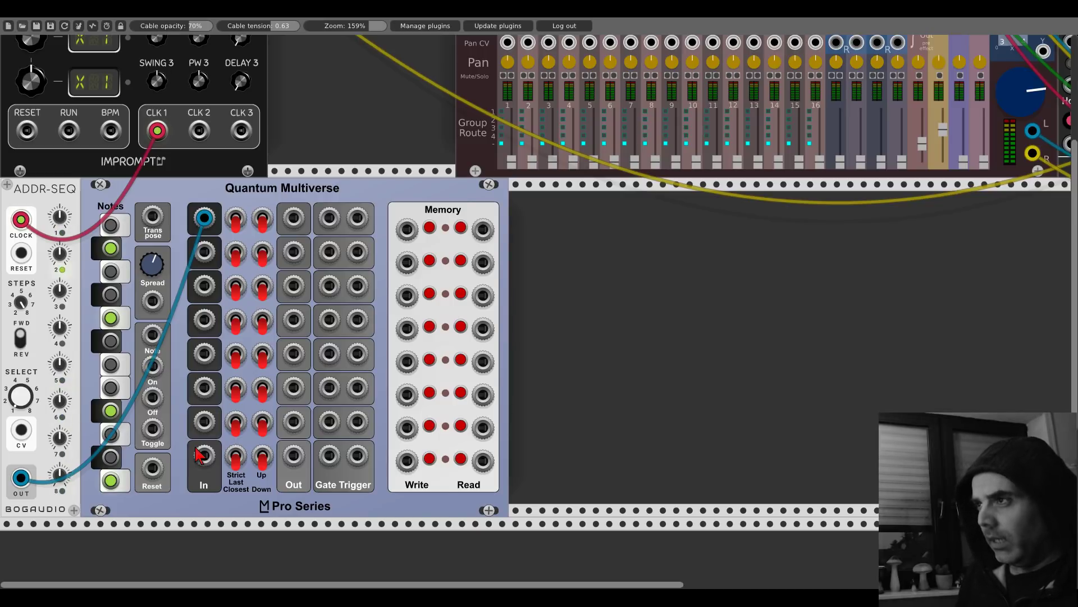
Step: Add Blamsoft's XFX Wave oscillator to the free space after Quantum Multiverse
right_click(572, 324)
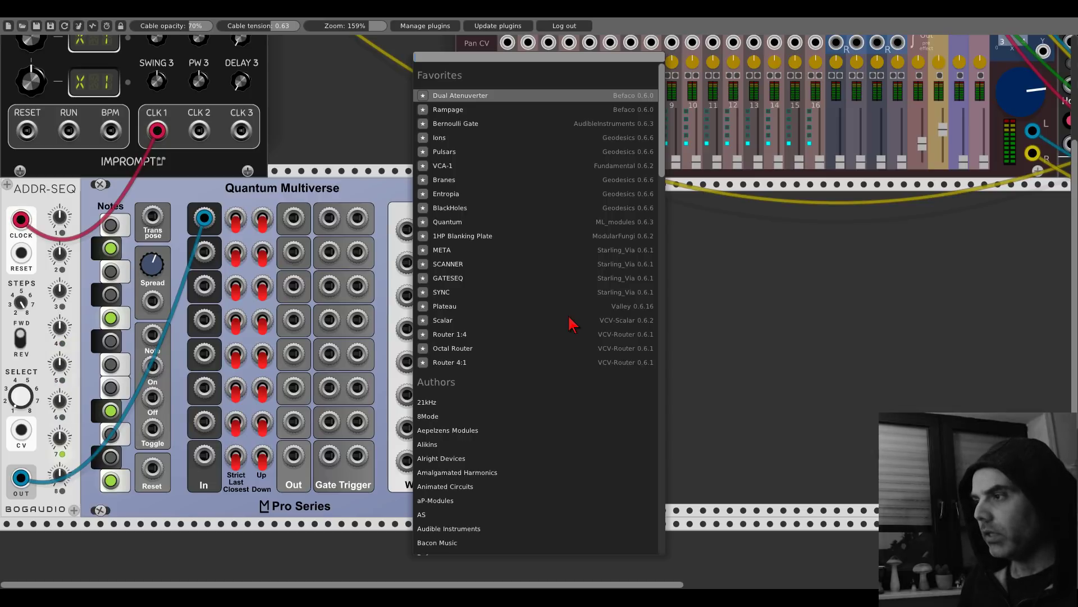
scroll(556, 322, "down", 4)
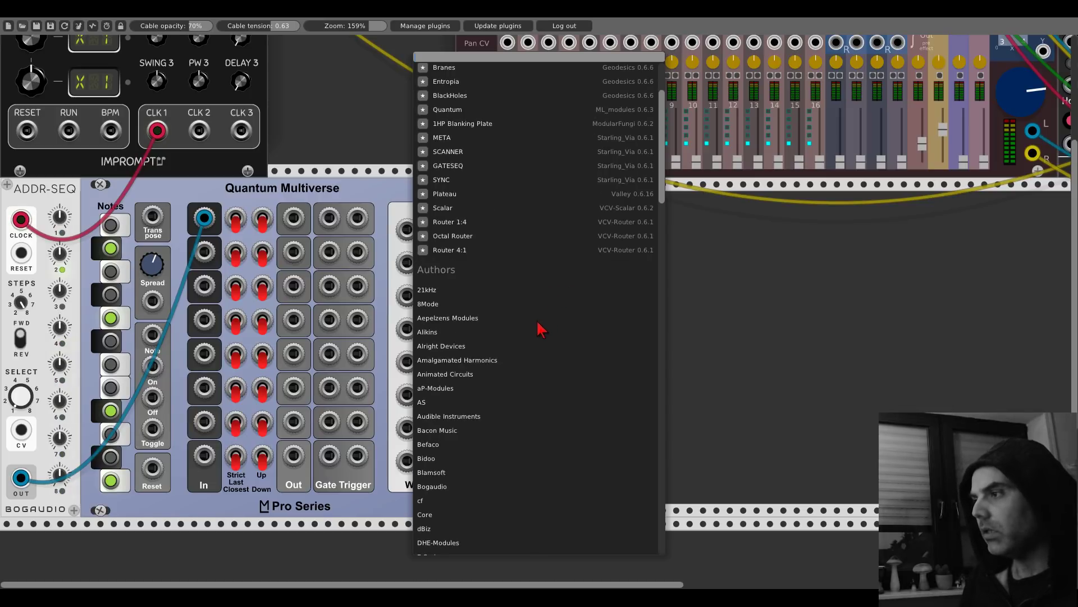
left_click(436, 475)
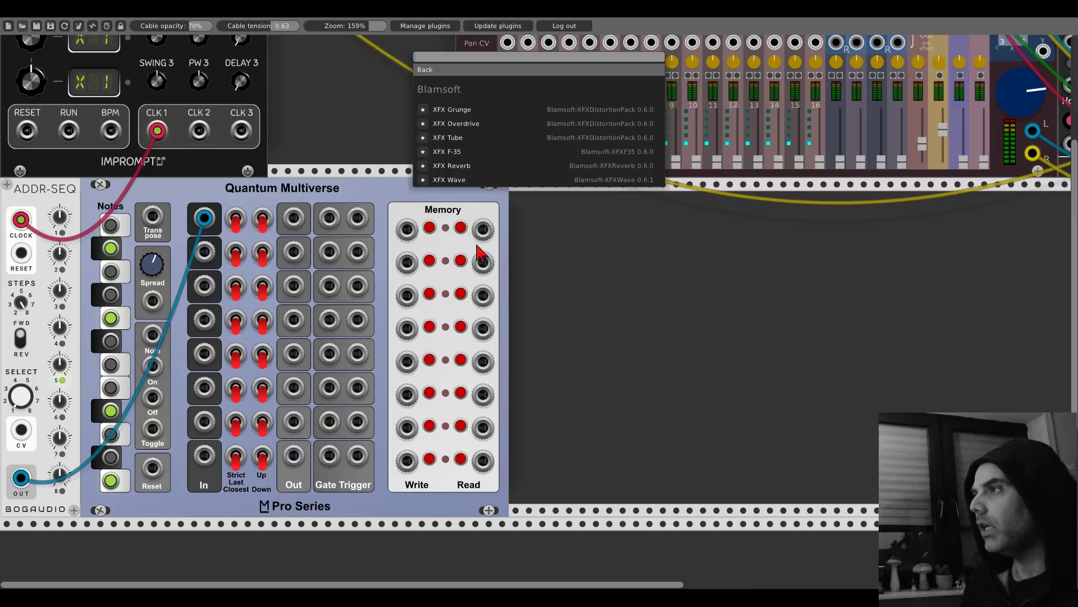
left_click(456, 181)
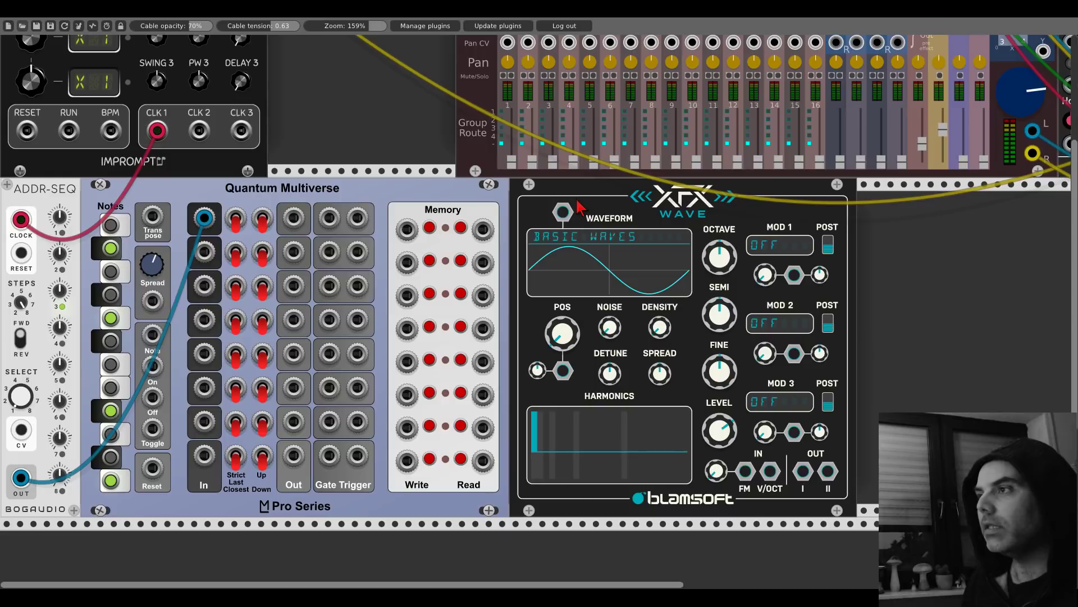
Step: Patch Quantum Multiverse's first Out to XFX Wave's V/OCT and outputs I and II to mixer channel 1's L/R inputs, and raise its fader
left_click_drag(293, 214, 507, 61)
scroll(730, 393, "up", 4)
scroll(584, 303, "down", 3)
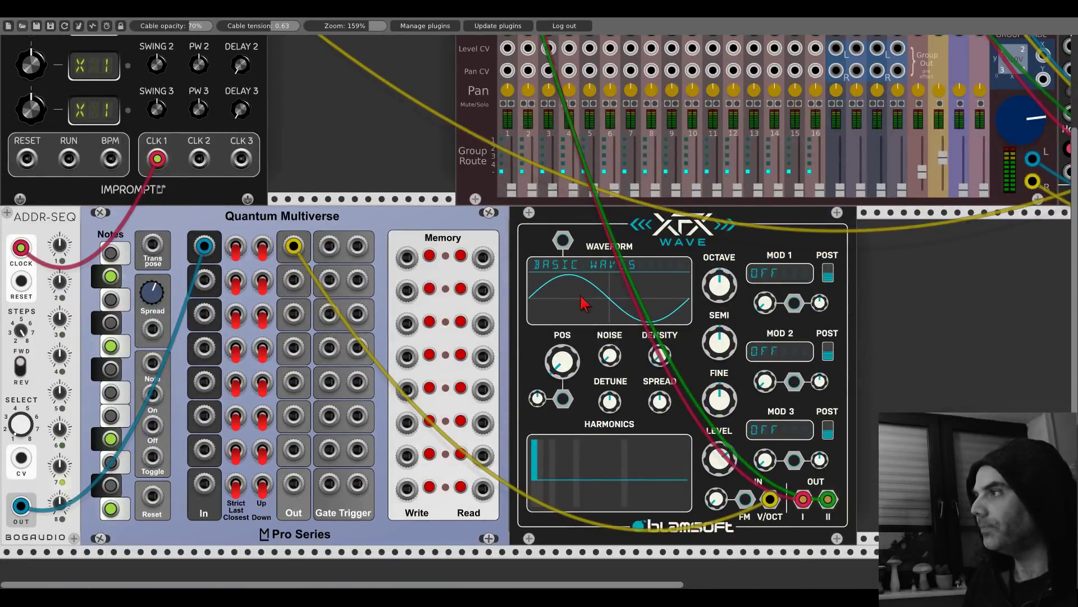
scroll(584, 303, "up", 3)
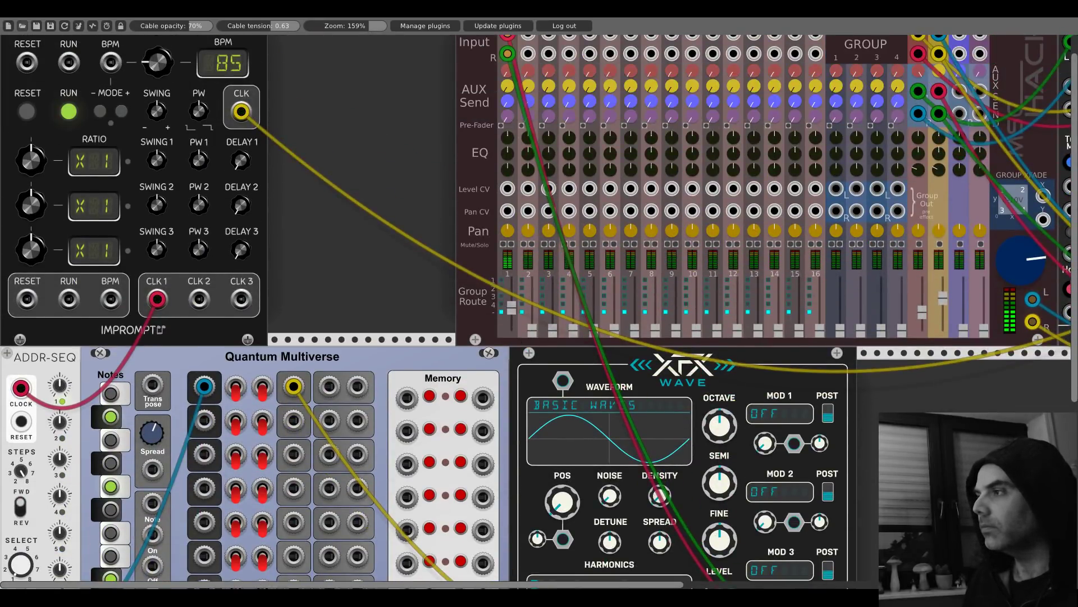
Step: Set the ADDR-SEQ sequence length to 7 steps
scroll(149, 322, "down", 3)
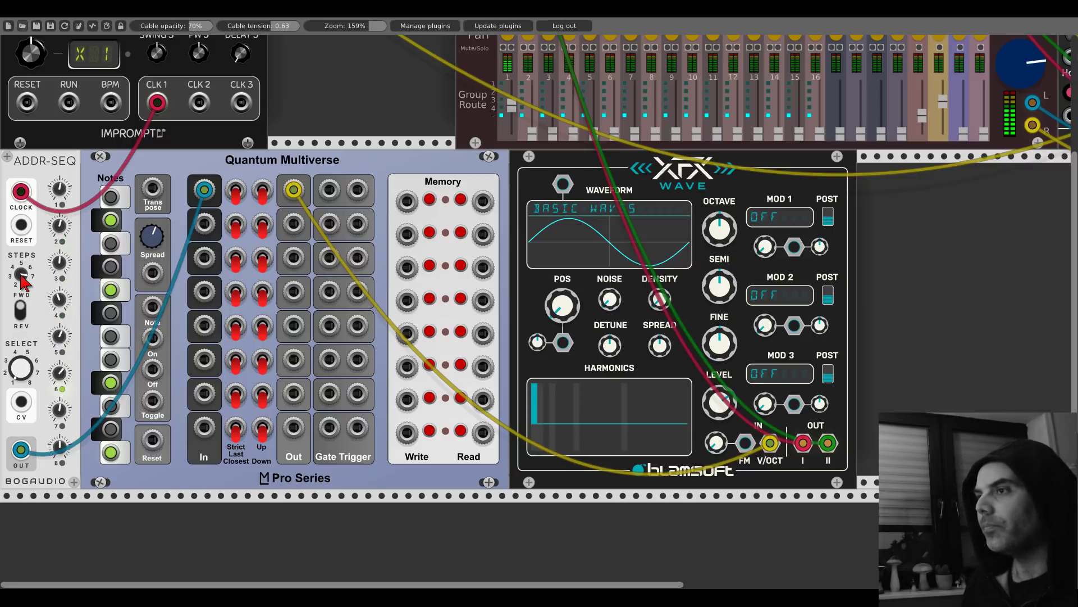
left_click_drag(22, 275, 21, 283)
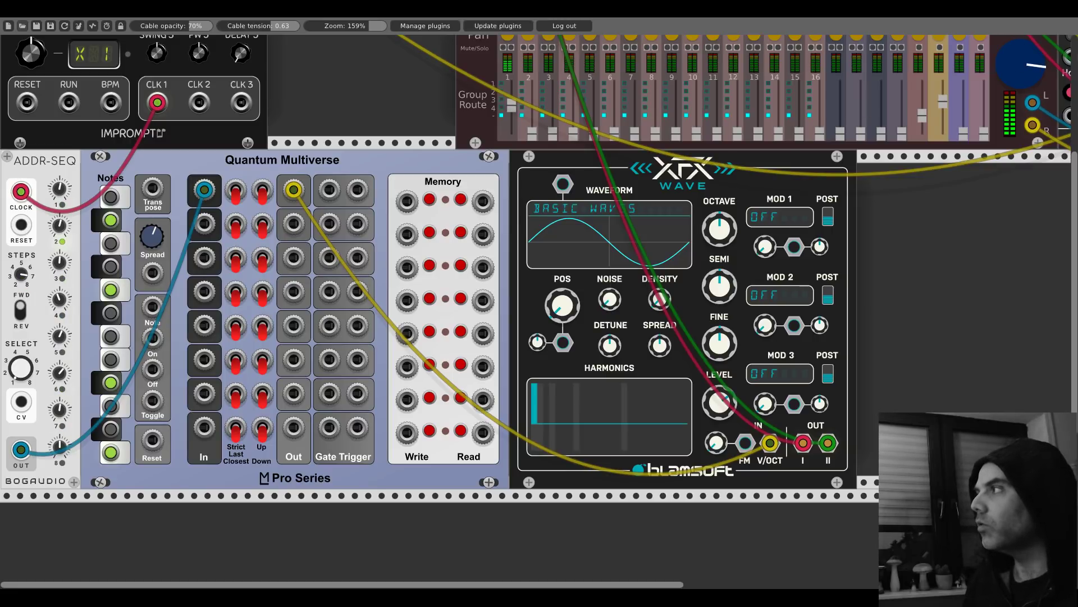
scroll(540, 309, "up", 5)
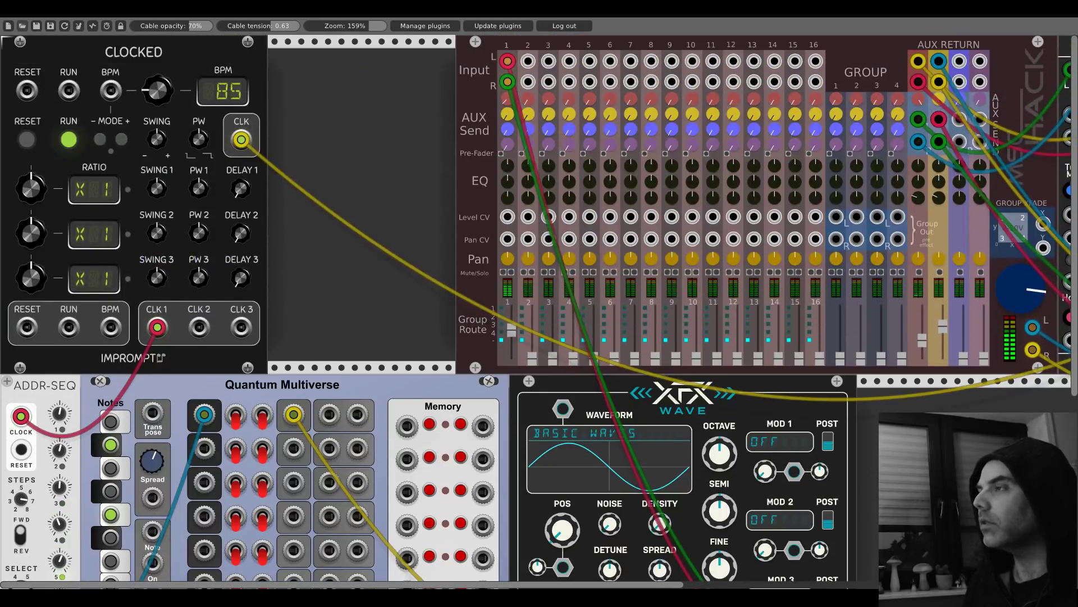
Step: Set XFX Wave's waveform to PD Double Sine
scroll(427, 167, "down", 2)
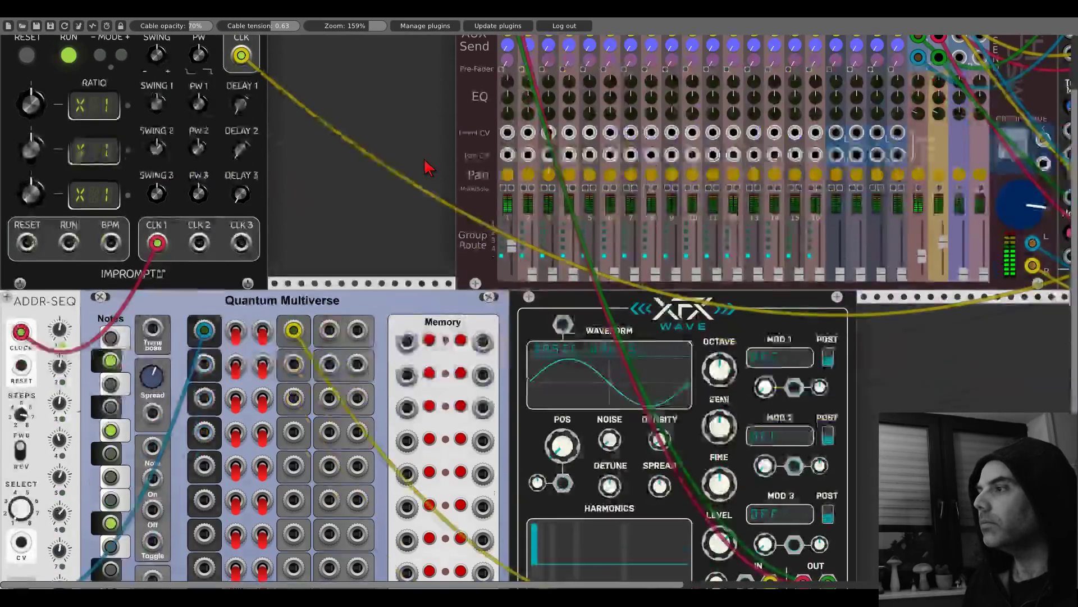
scroll(426, 167, "down", 2)
left_click(588, 295)
mouse_move(625, 371)
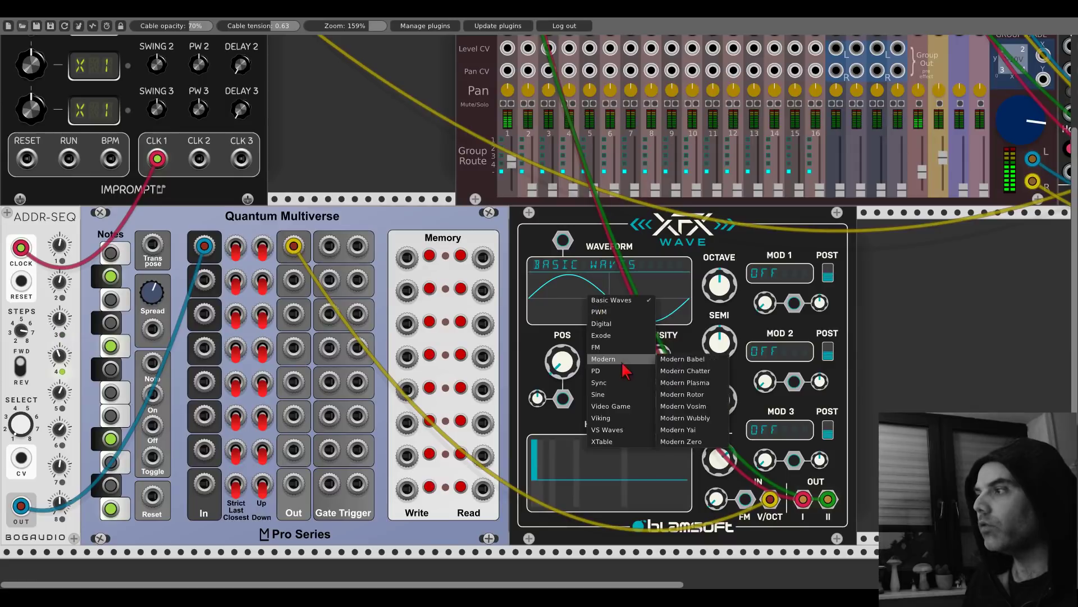
left_click(677, 378)
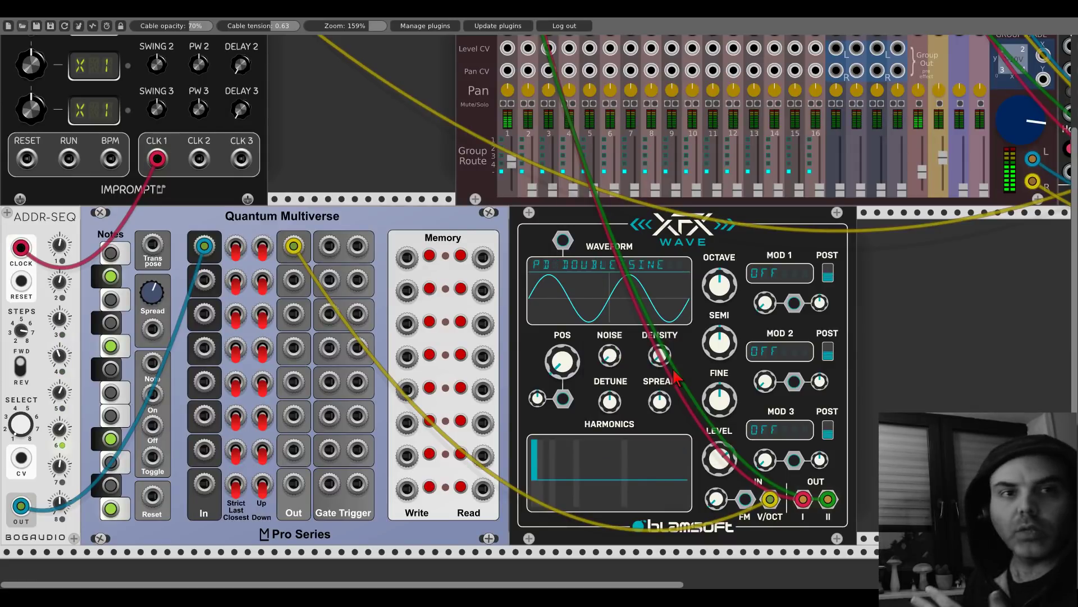
Step: Set XFX Wave's waveform to Viking
left_click(588, 289)
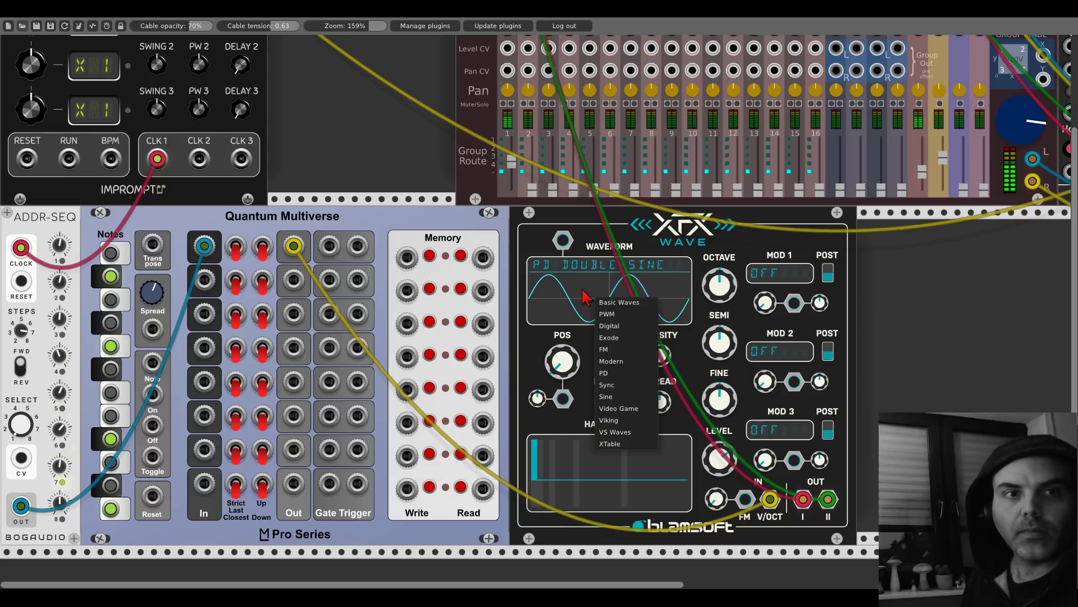
left_click(613, 422)
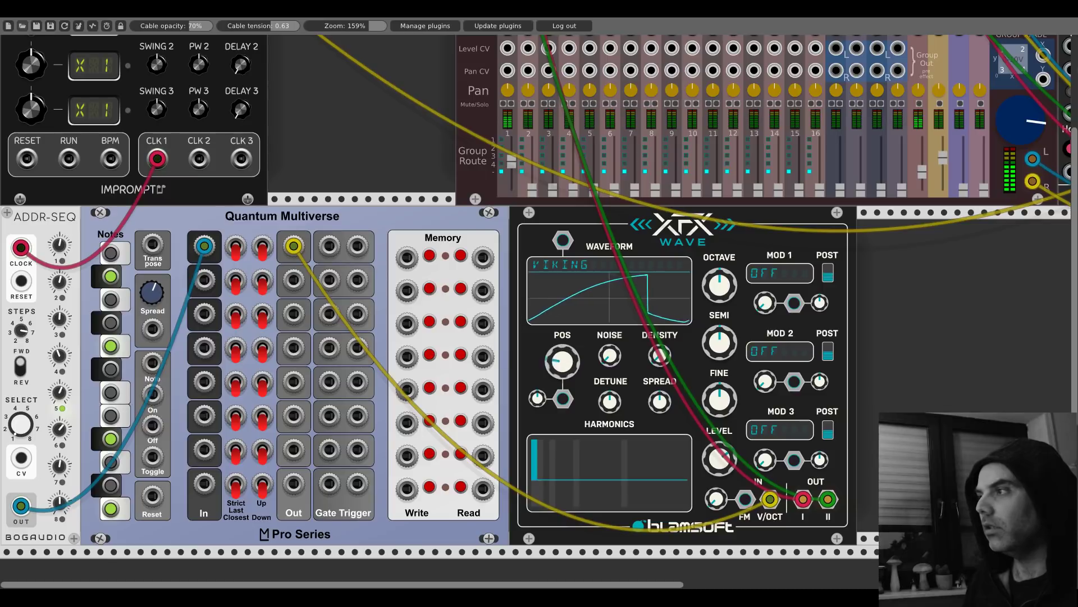
Step: Sweep XFX Wave's POS knob and settle it slightly above its midpoint for a stepped Viking waveform
left_click(619, 281)
left_click(620, 421)
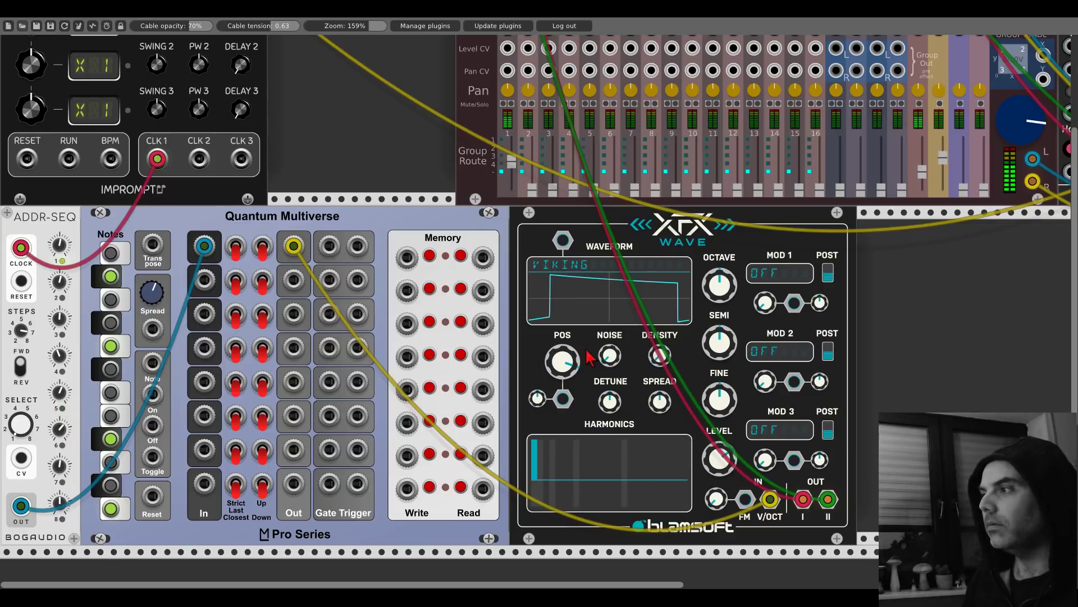
left_click_drag(562, 361, 563, 376)
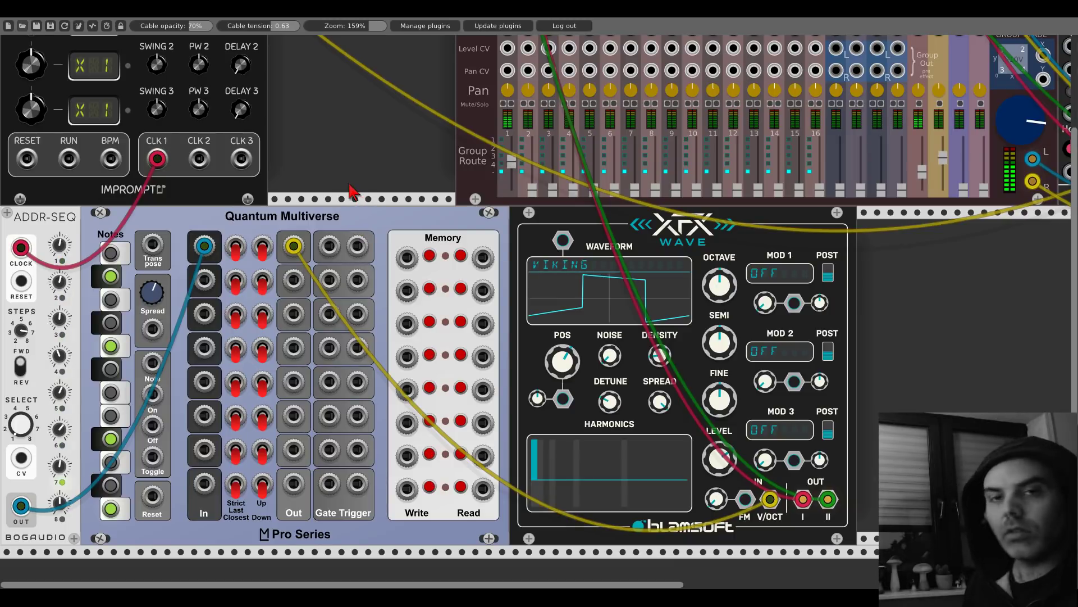
Step: Search the module library for "fm" and add the Bogaudio FM-OP oscillator beside XFX Wave
scroll(722, 337, "right", 5)
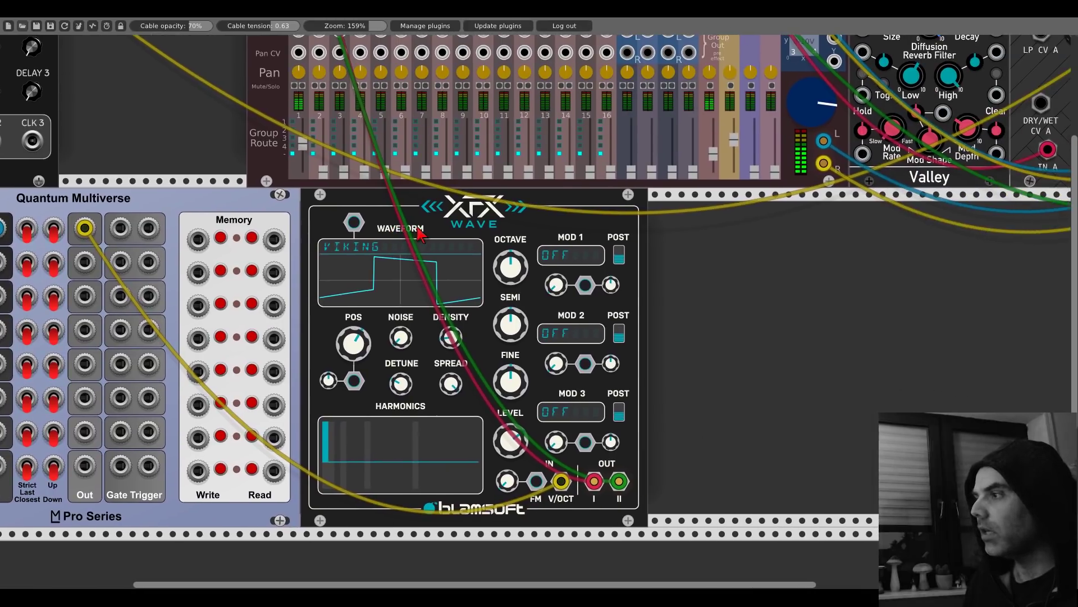
right_click(722, 337)
type("fm")
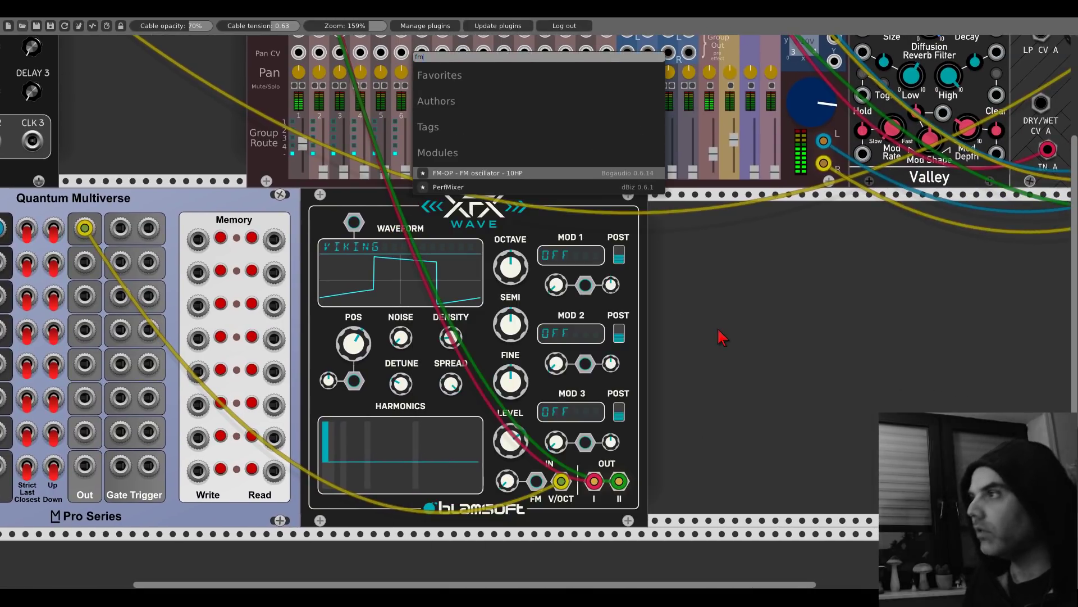
left_click(551, 174)
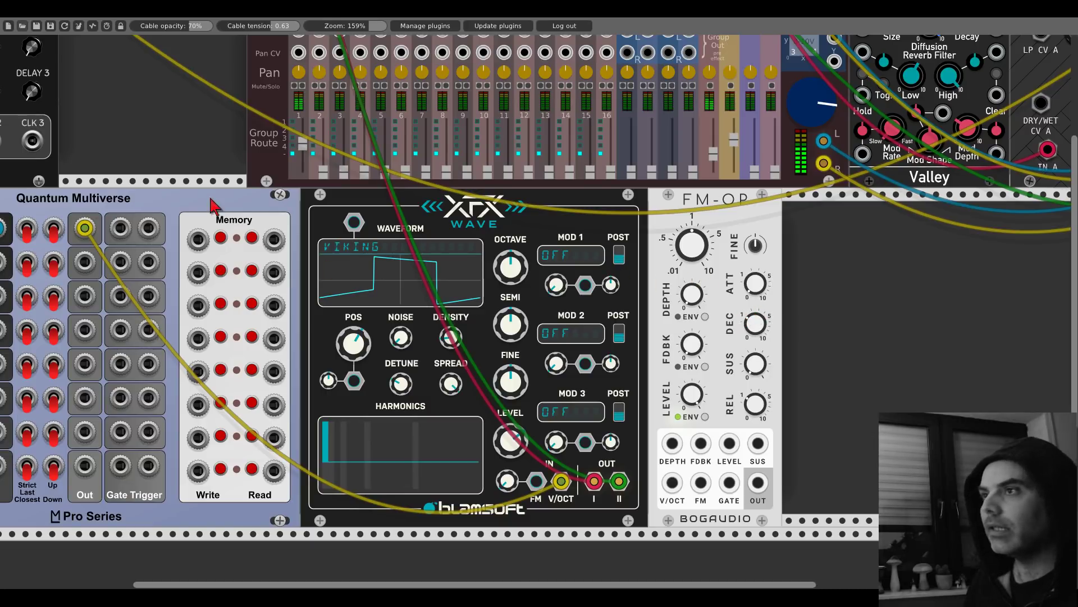
Step: Patch Quantum Multiverse's second Out and Gate to FM-OP's V/OCT and GATE, and FM-OP's OUT to mixer channel 2's L input
scroll(213, 205, "left", 5)
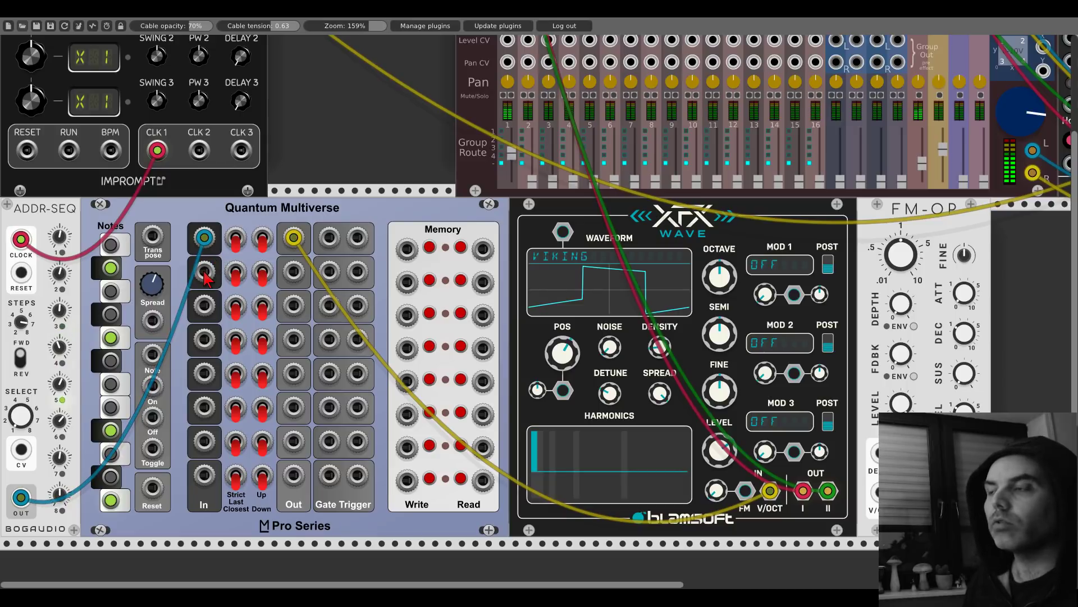
left_click_drag(293, 271, 876, 492)
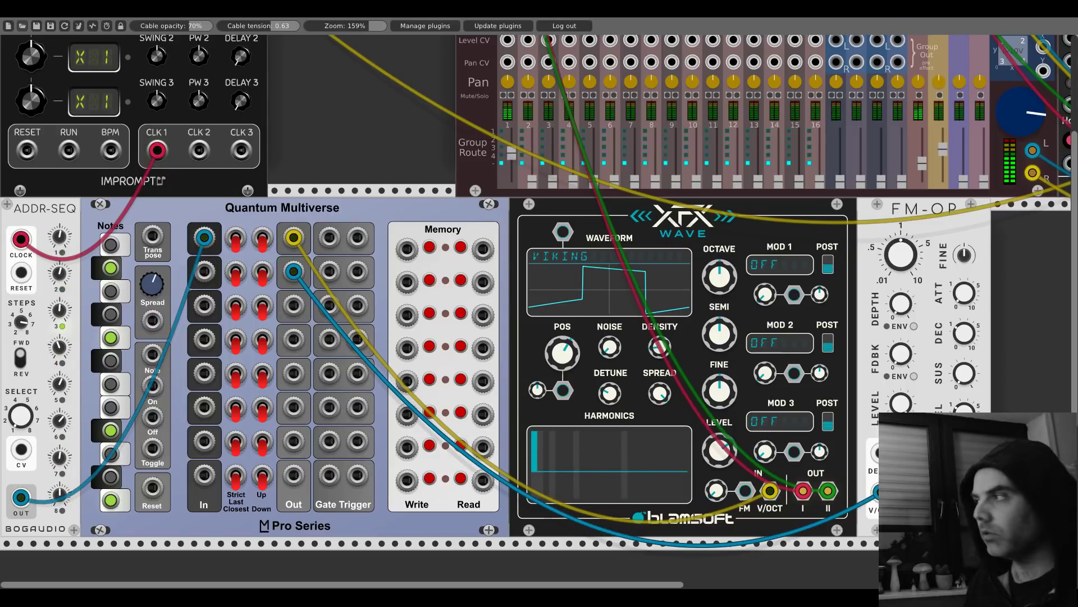
scroll(539, 309, "up", 5)
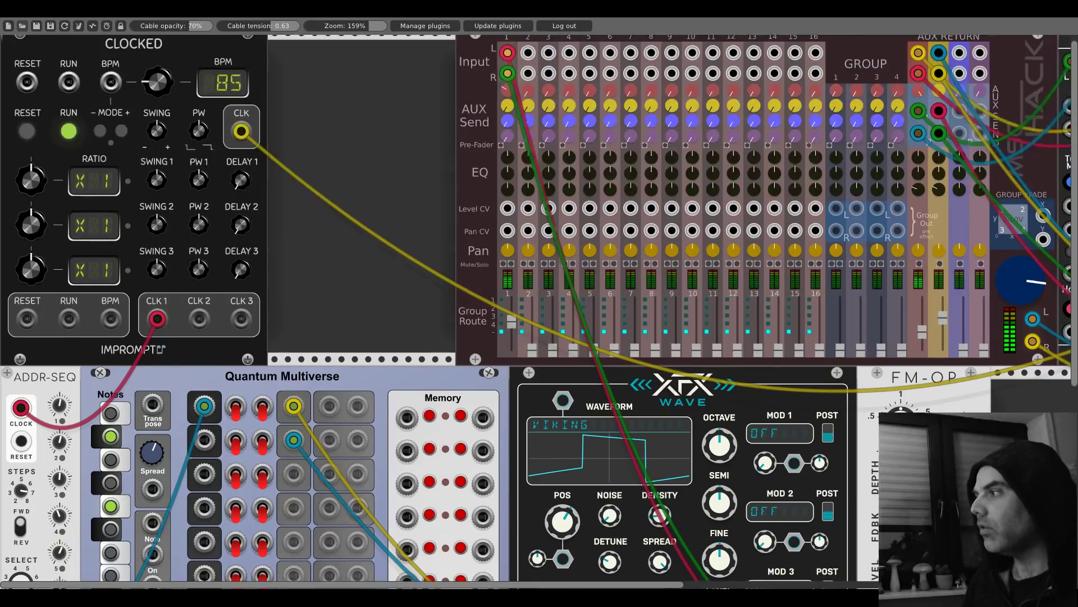
mouse_move(803, 578)
left_mouse_down()
mouse_move(549, 59)
mouse_move(514, 43)
mouse_move(528, 60)
left_mouse_up()
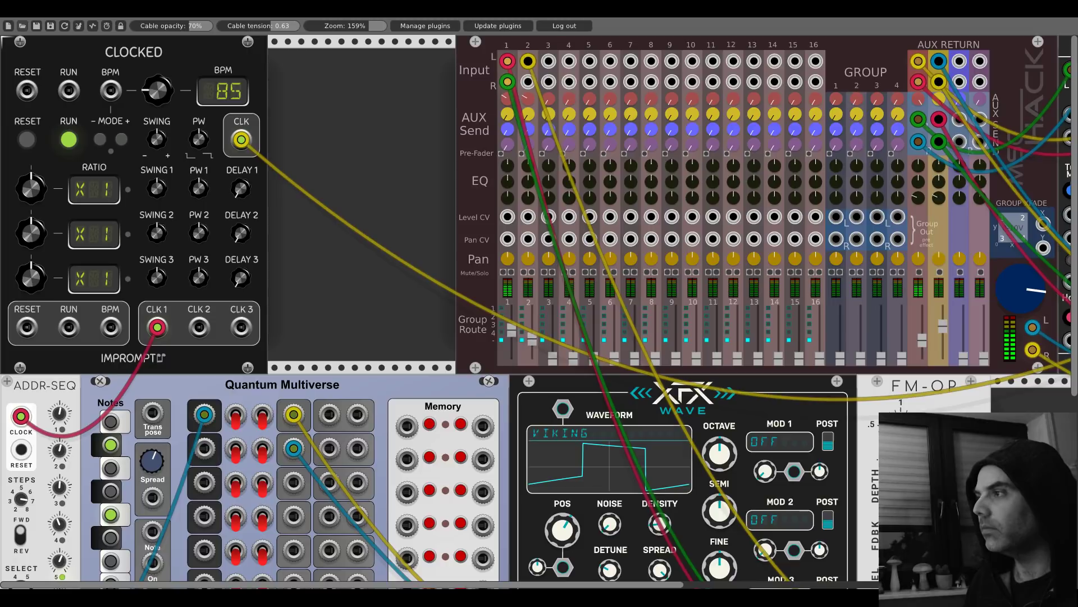
scroll(539, 309, "down", 7)
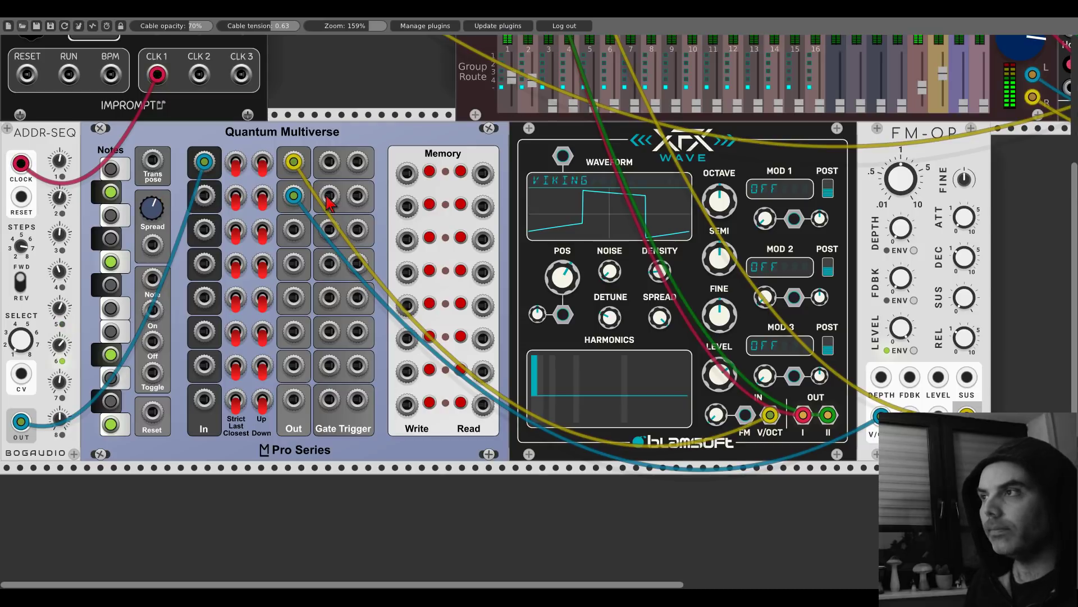
left_click_drag(329, 196, 938, 415)
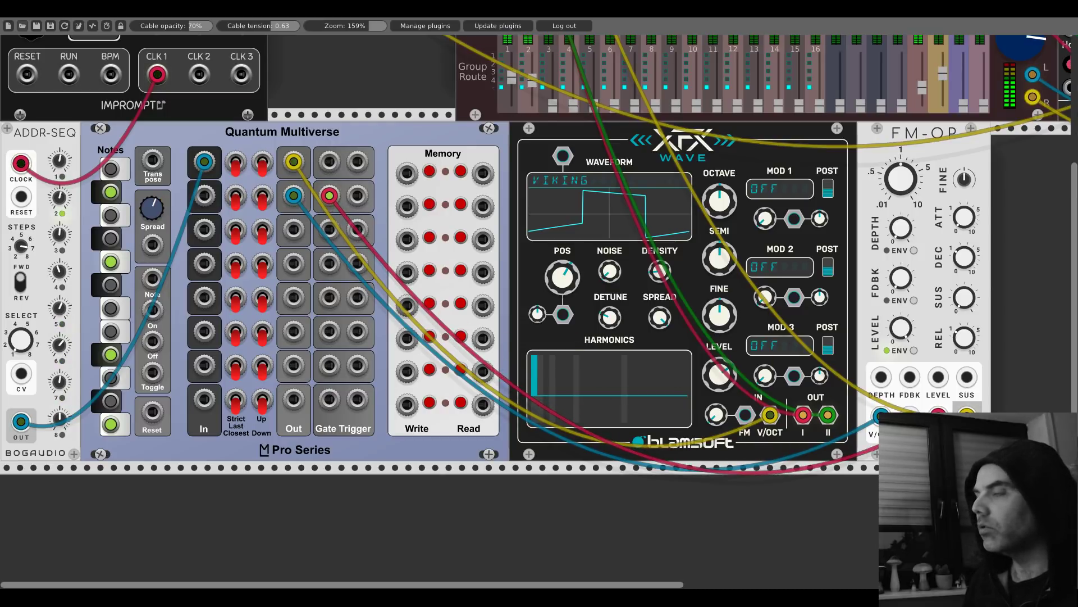
Step: Raise mixer channel 2's fader to about channel 1's level and turn up Quantum Multiverse's Spread
scroll(539, 309, "up", 5)
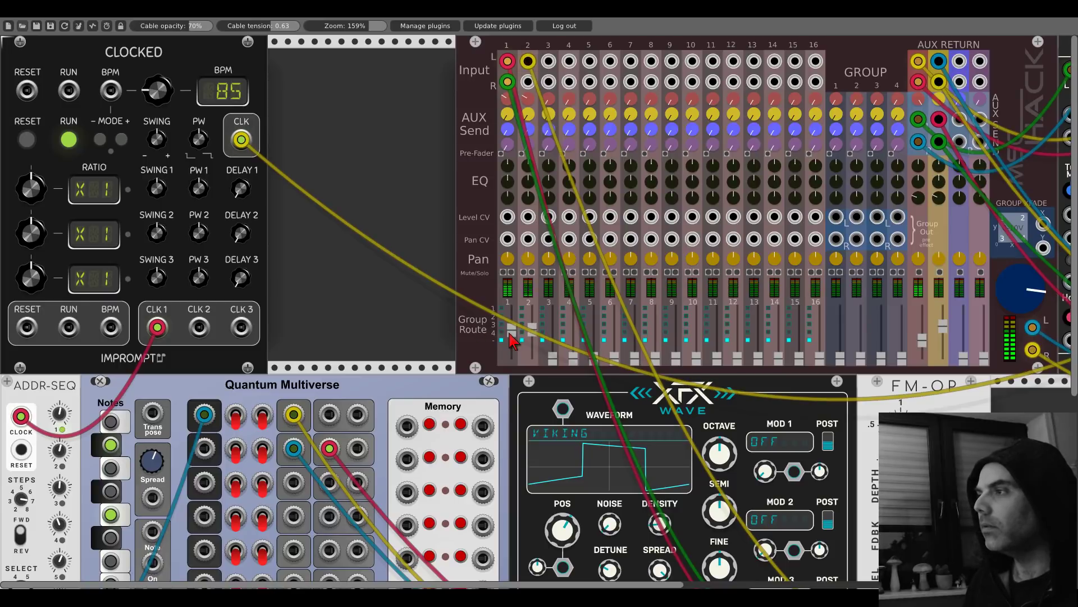
scroll(511, 340, "down", 3)
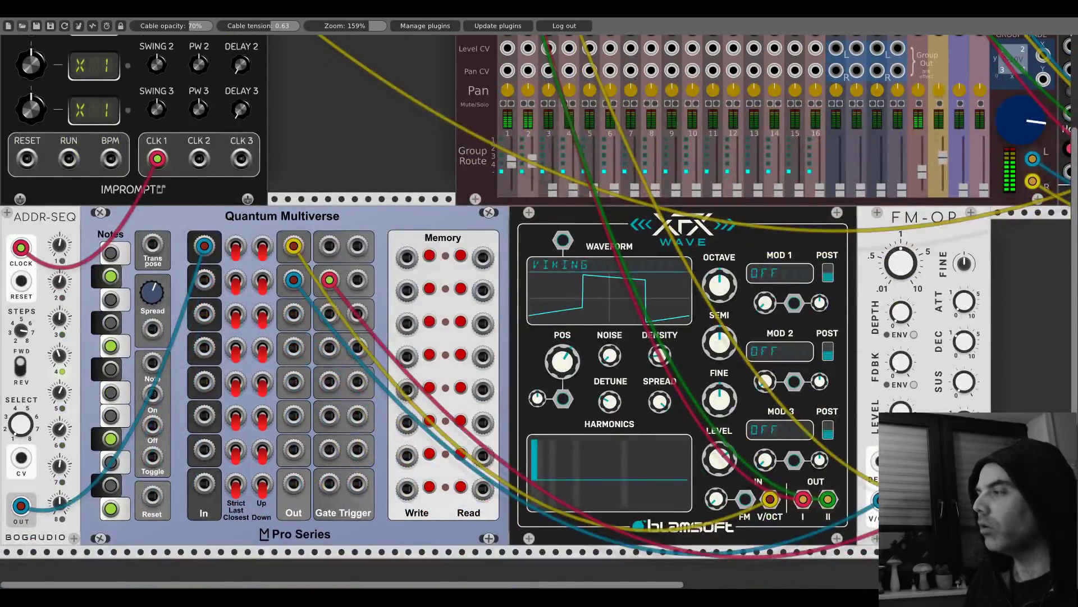
scroll(539, 309, "up", 2)
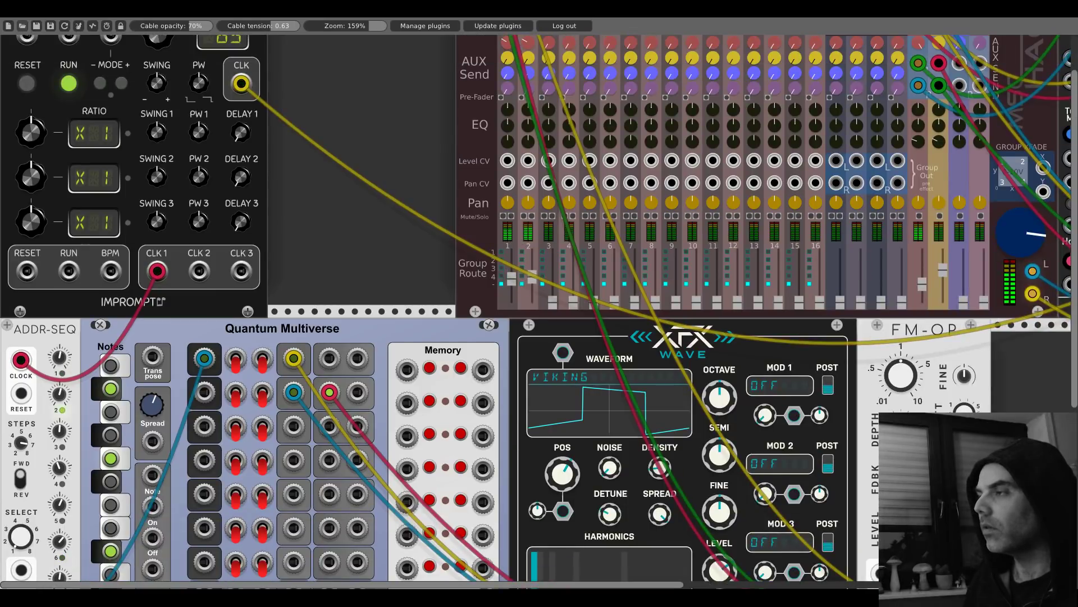
scroll(361, 228, "down", 2)
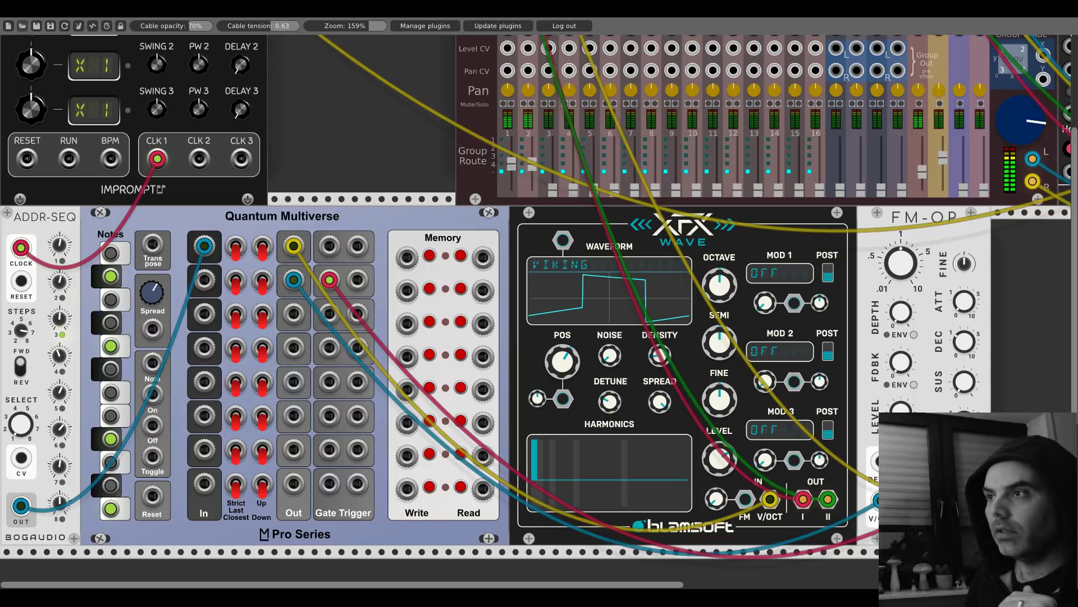
left_click_drag(152, 300, 153, 291)
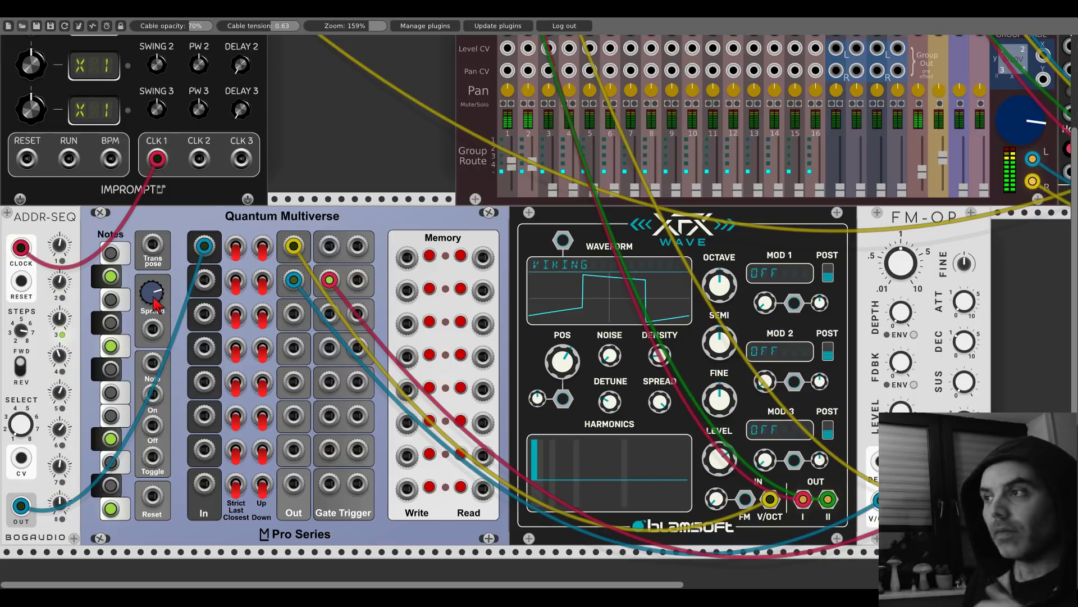
Step: Duplicate FM-OP and patch Quantum Multiverse's third Out and Gate to the copy's V/OCT and GATE
scroll(382, 197, "right", 5)
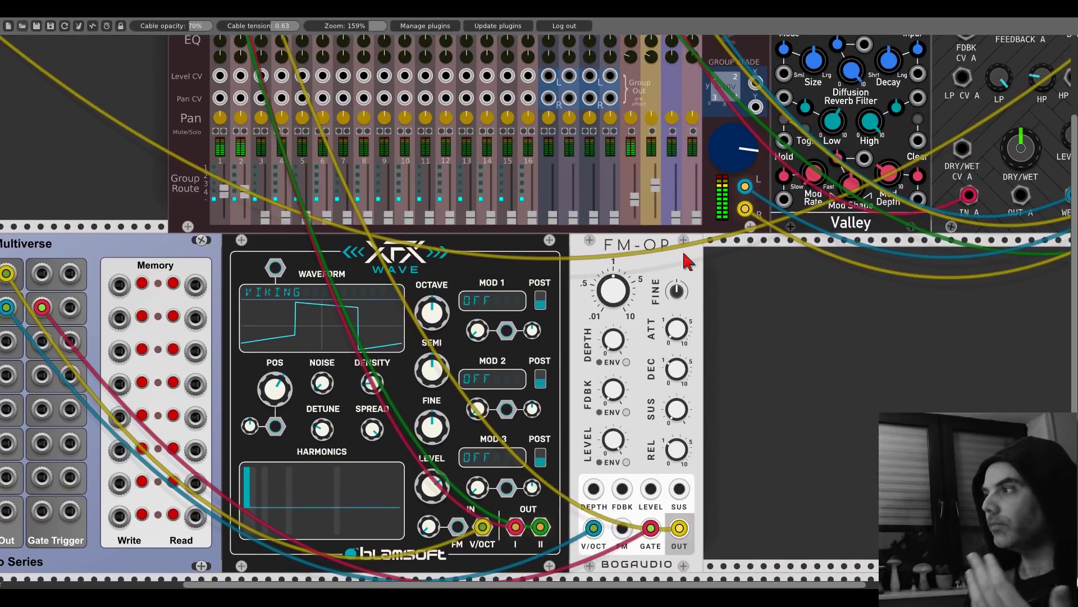
key("ctrl+d")
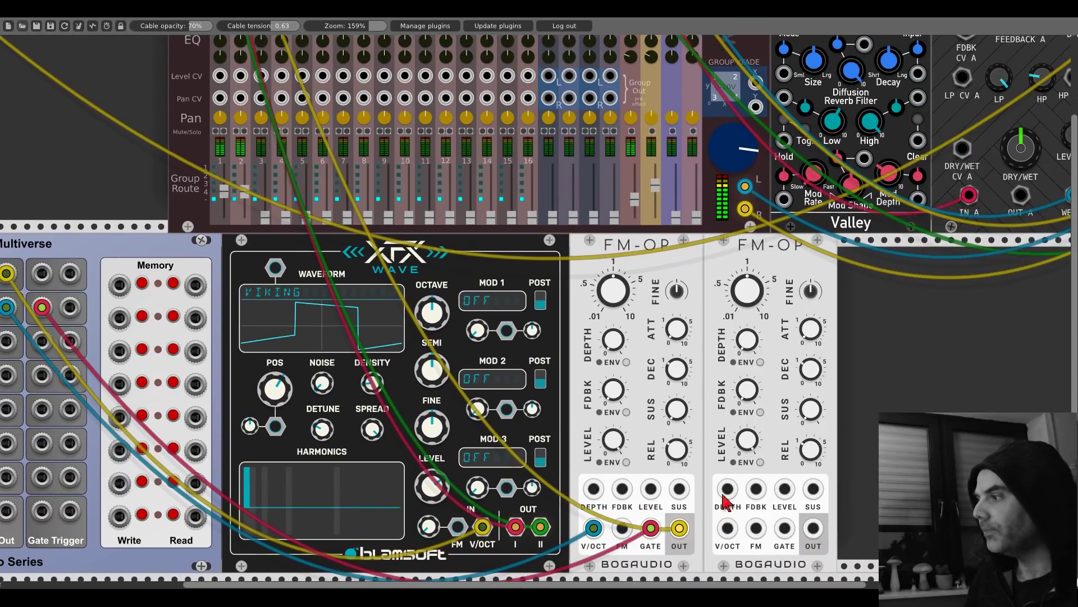
scroll(719, 430, "down", 2)
left_click_drag(728, 471, 953, 432)
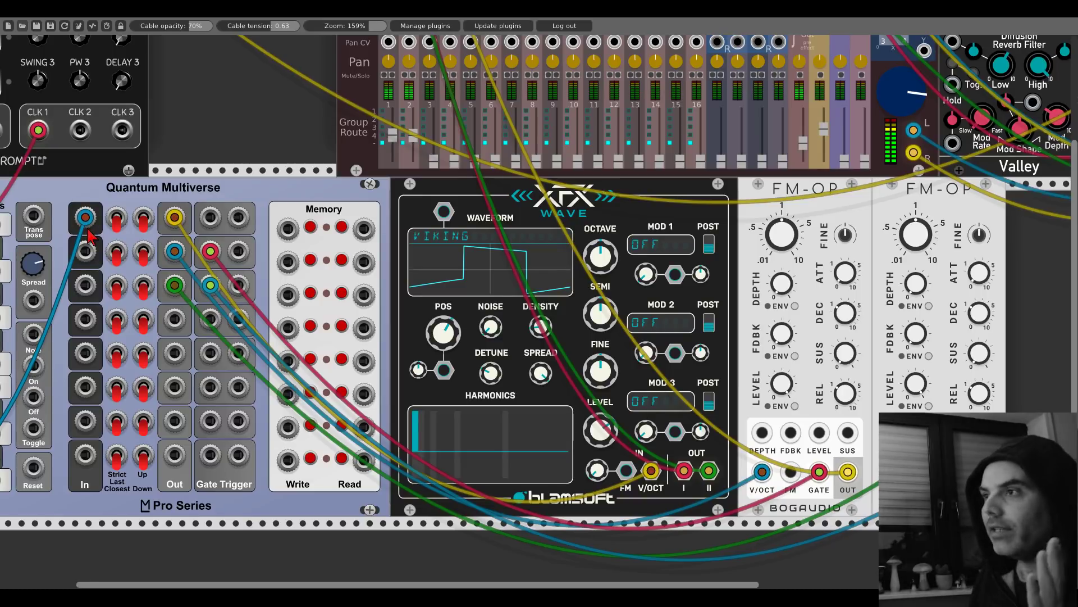
Step: Patch the second FM-OP's OUT to mixer channel 2's R input
scroll(674, 264, "up", 5)
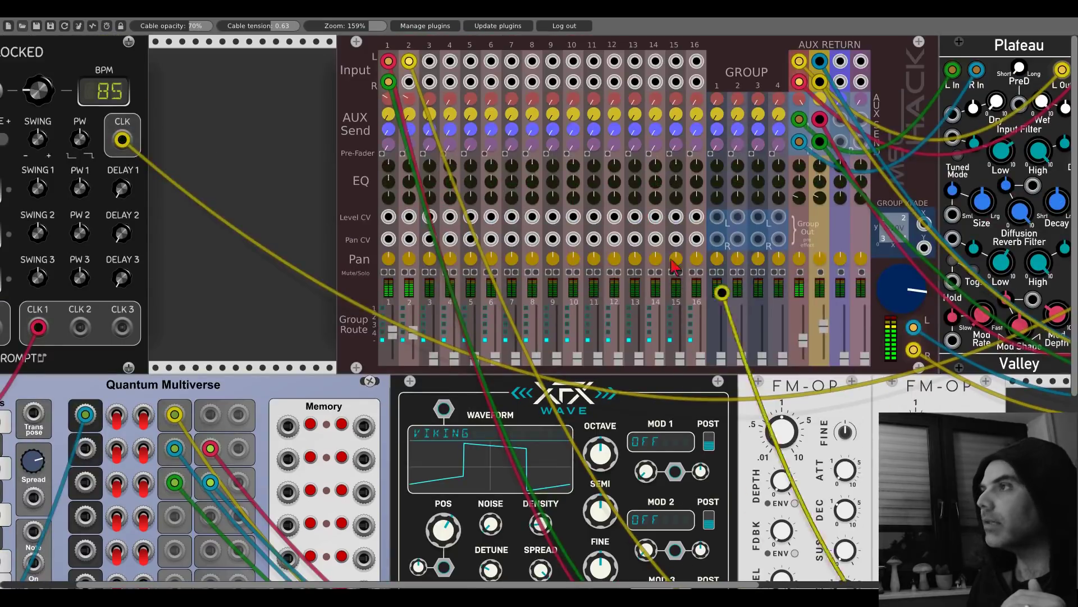
left_click_drag(722, 292, 409, 81)
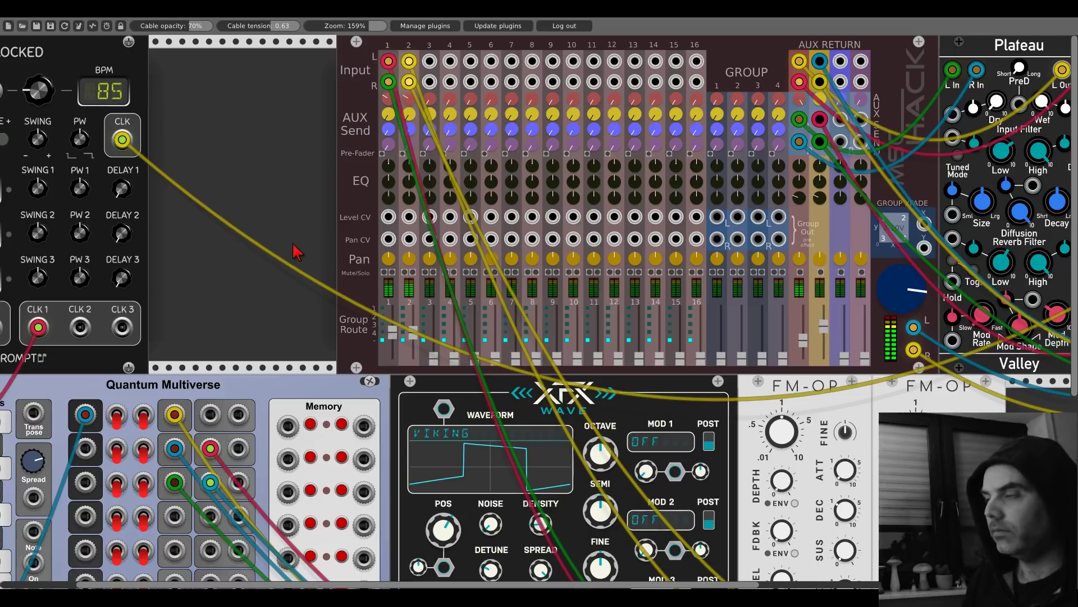
scroll(295, 251, "down", 5)
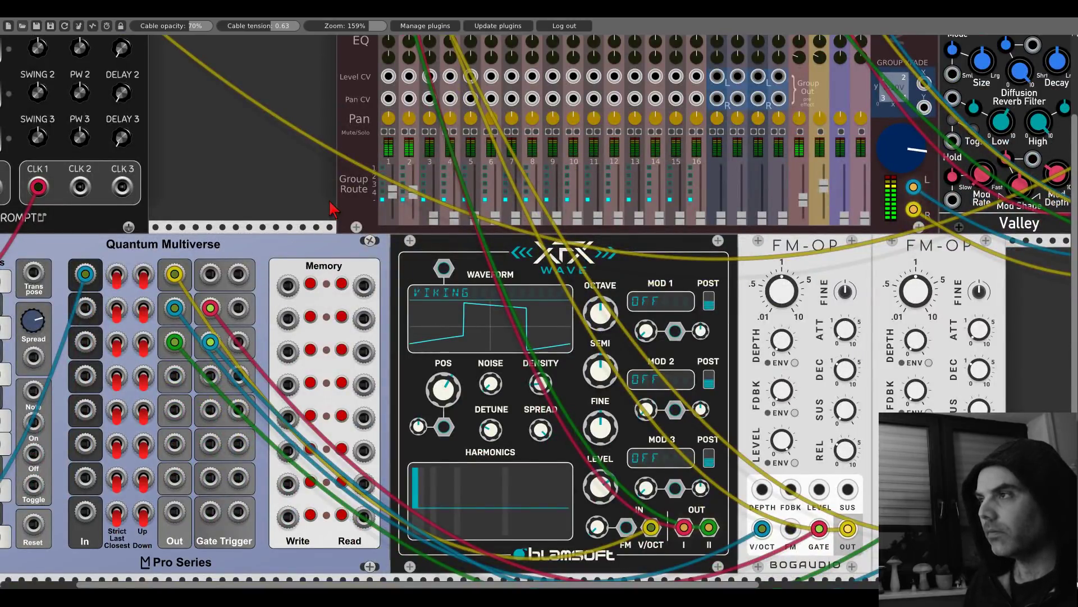
Step: Solo mixer channel 1 and disconnect the V/OCT cables from both FM-OP modules
left_click_drag(331, 209, 245, 239)
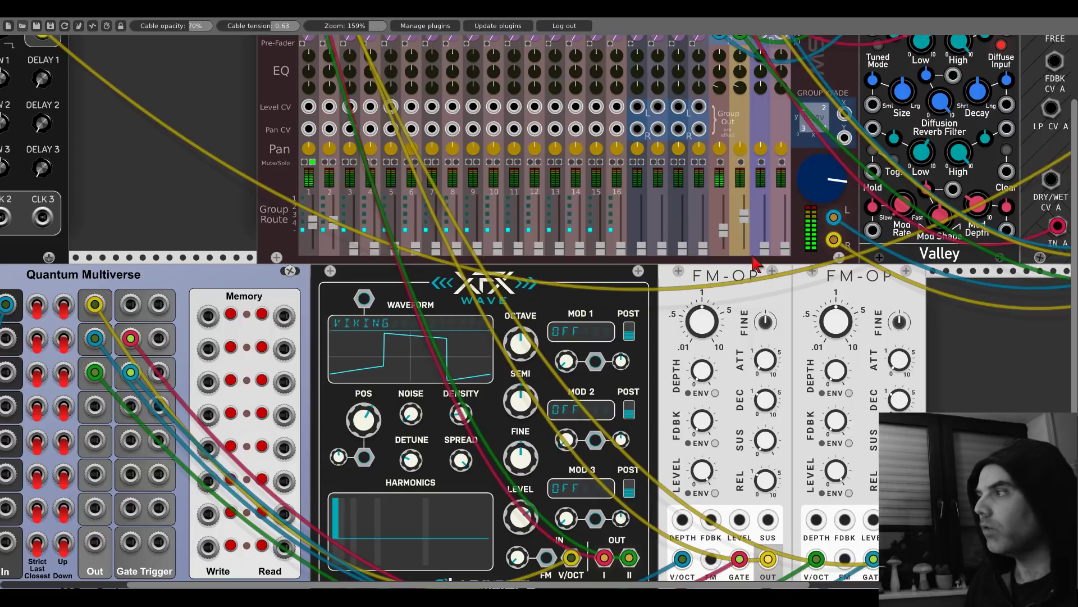
scroll(562, 387, "down", 5)
scroll(561, 388, "right", 10)
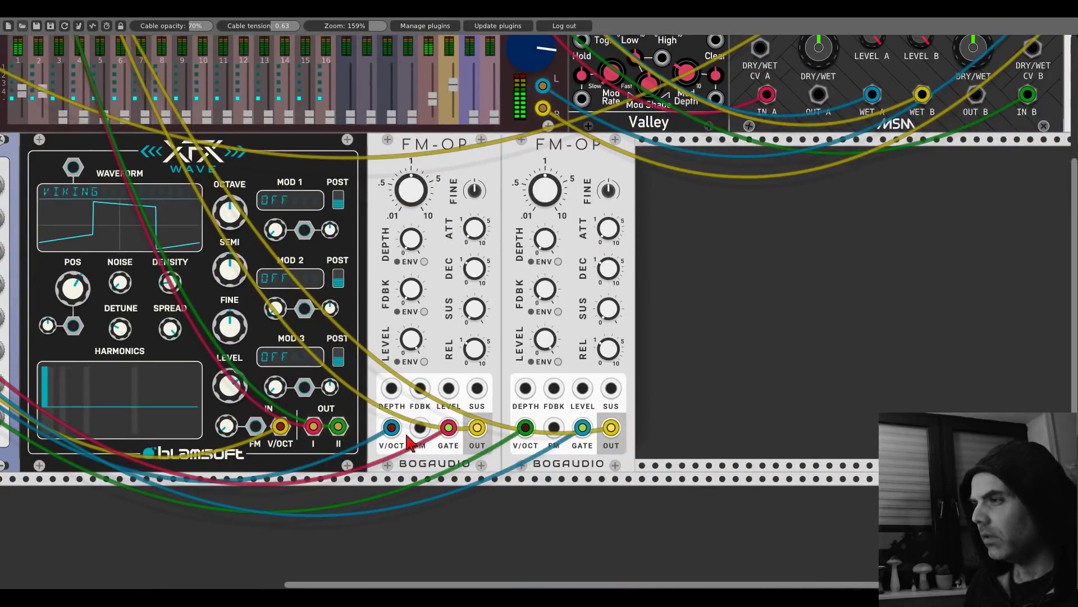
left_click_drag(392, 427, 393, 477)
left_click_drag(525, 427, 528, 477)
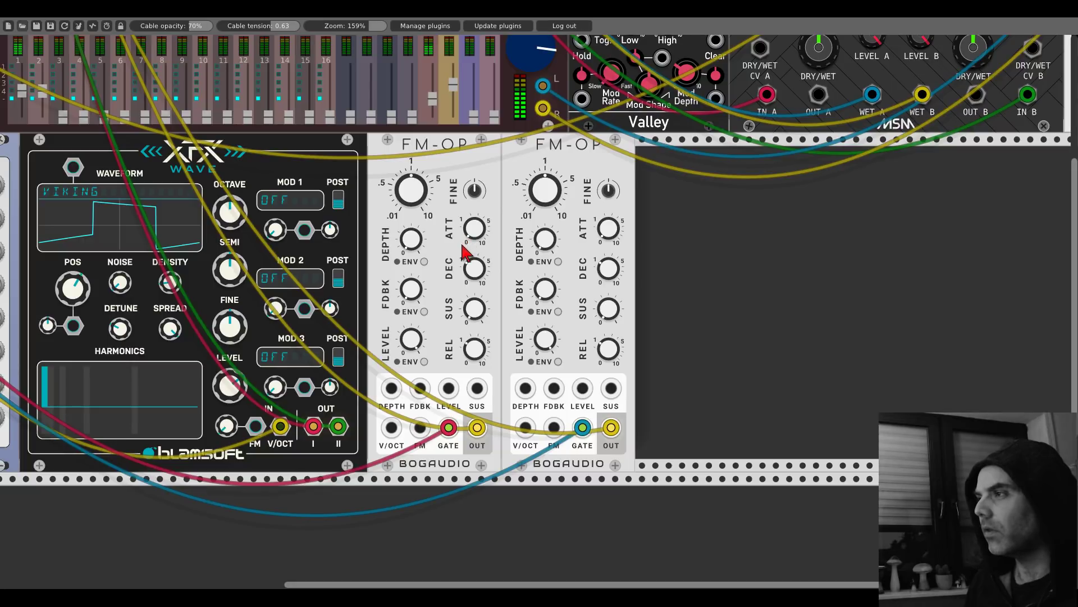
Step: Switch the mixer solo from channel 1 to channel 2 to hear the unpitched FM-OPs alone
scroll(464, 253, "up", 7)
scroll(463, 253, "left", 14)
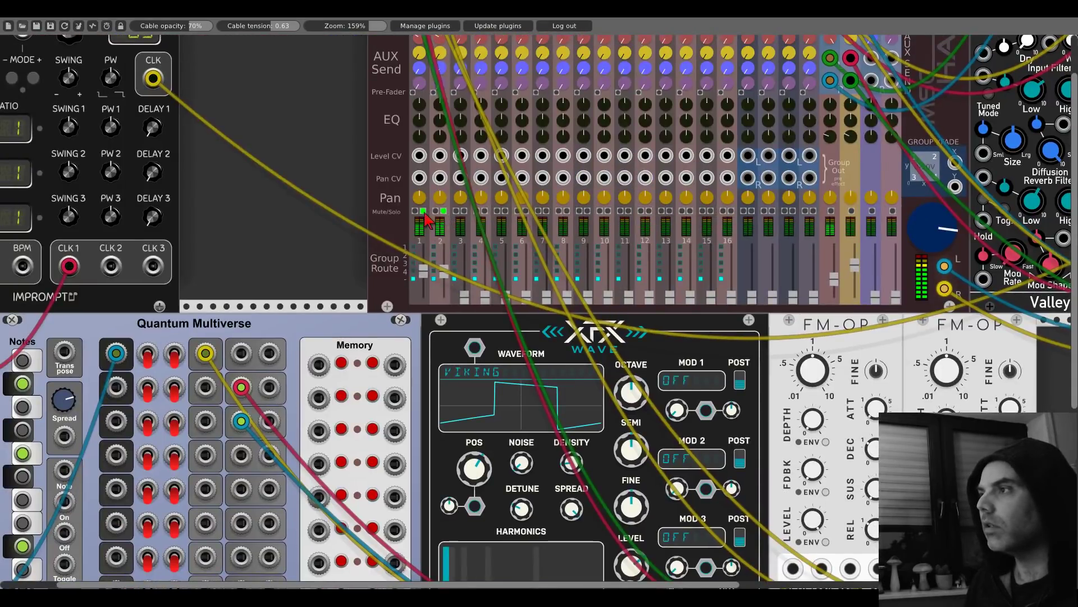
scroll(393, 279, "down", 4)
scroll(393, 279, "right", 15)
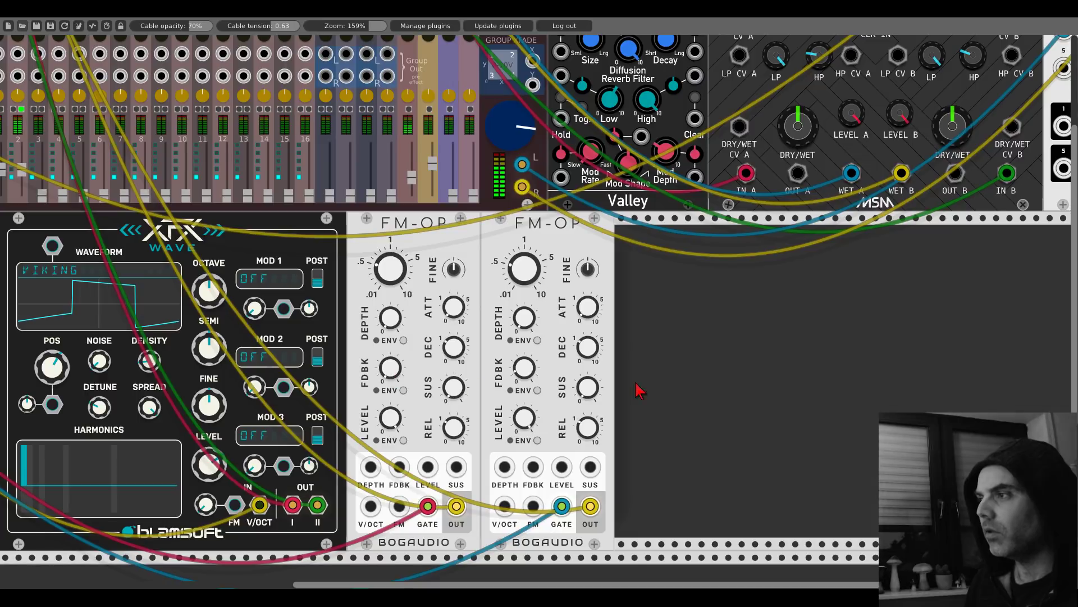
Step: Clear the mixer solo and repatch Quantum Multiverse's second and third Outs to the first and second FM-OP's V/OCT
scroll(651, 275, "left", 5)
scroll(652, 275, "up", 1)
scroll(651, 275, "left", 1)
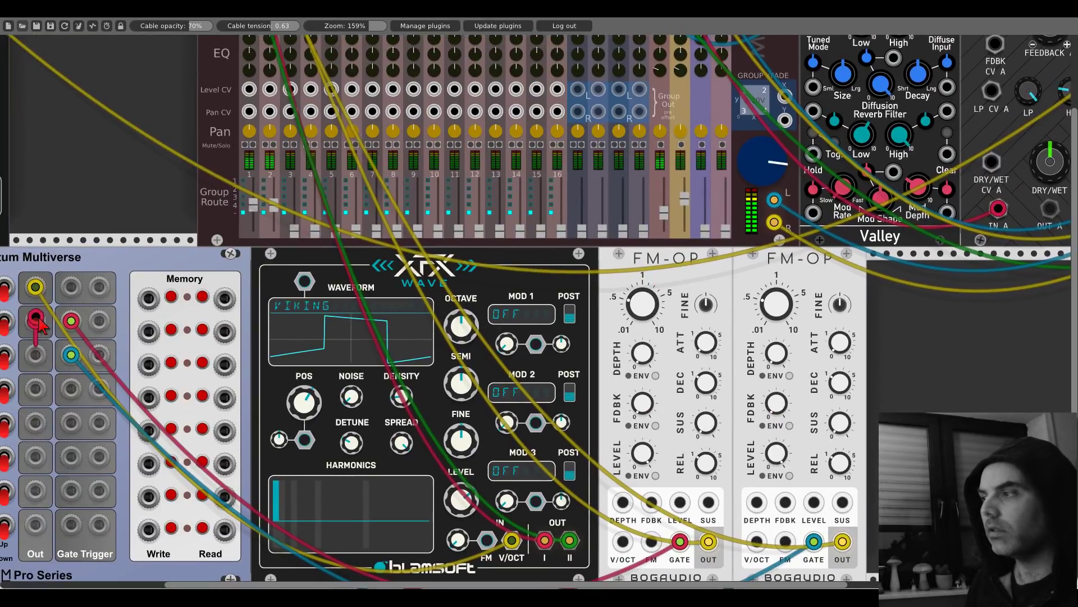
scroll(212, 384, "left", 1)
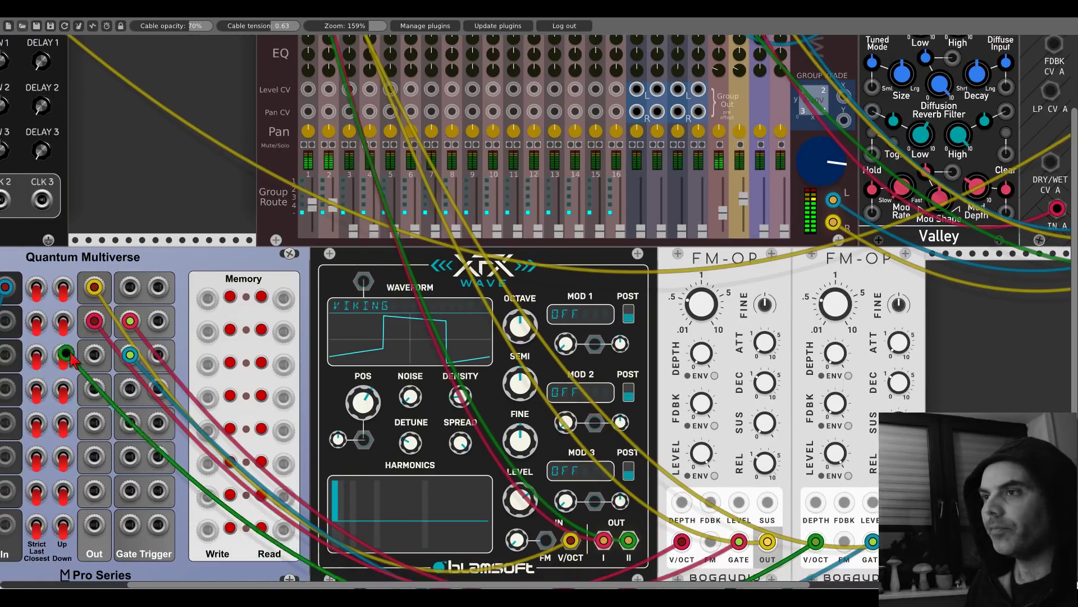
scroll(396, 185, "left", 4)
scroll(397, 185, "down", 1)
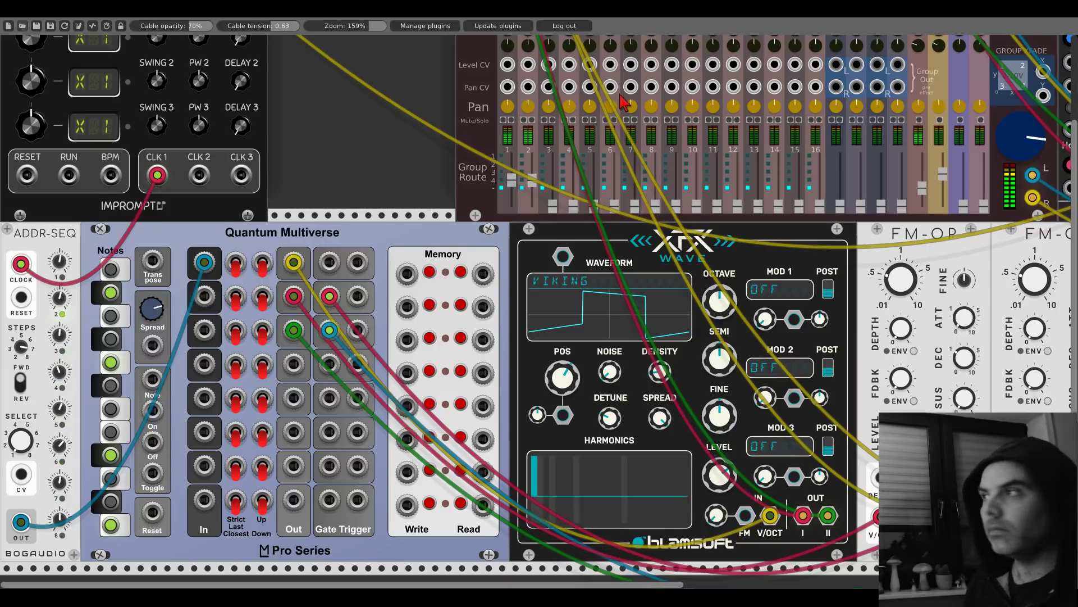
Step: Set the CLOCKED ratio for CLK 1 to /8
scroll(625, 102, "up", 3)
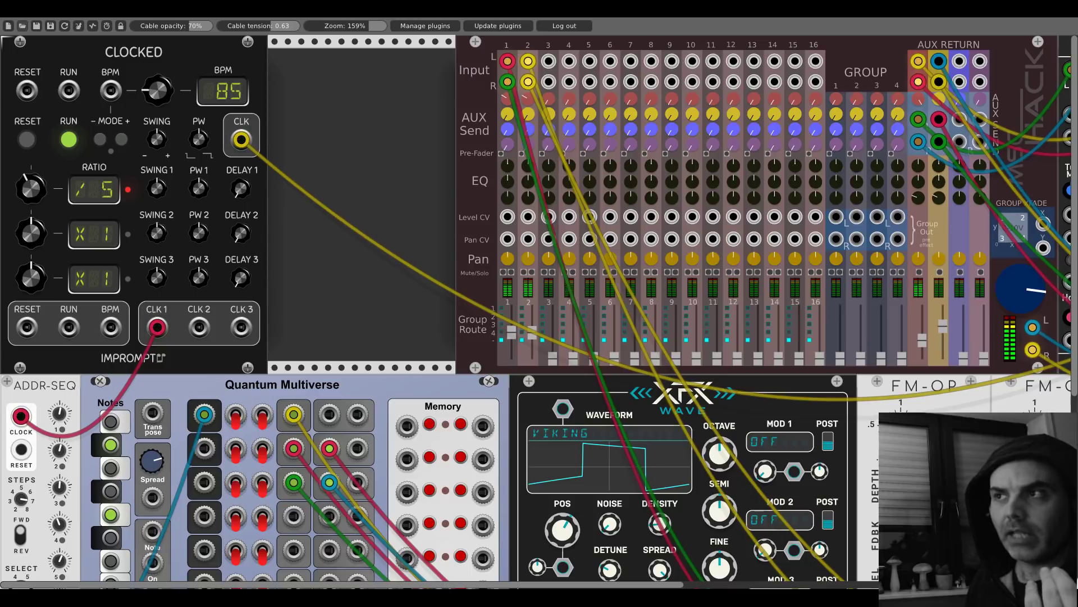
scroll(97, 194, "up", 3)
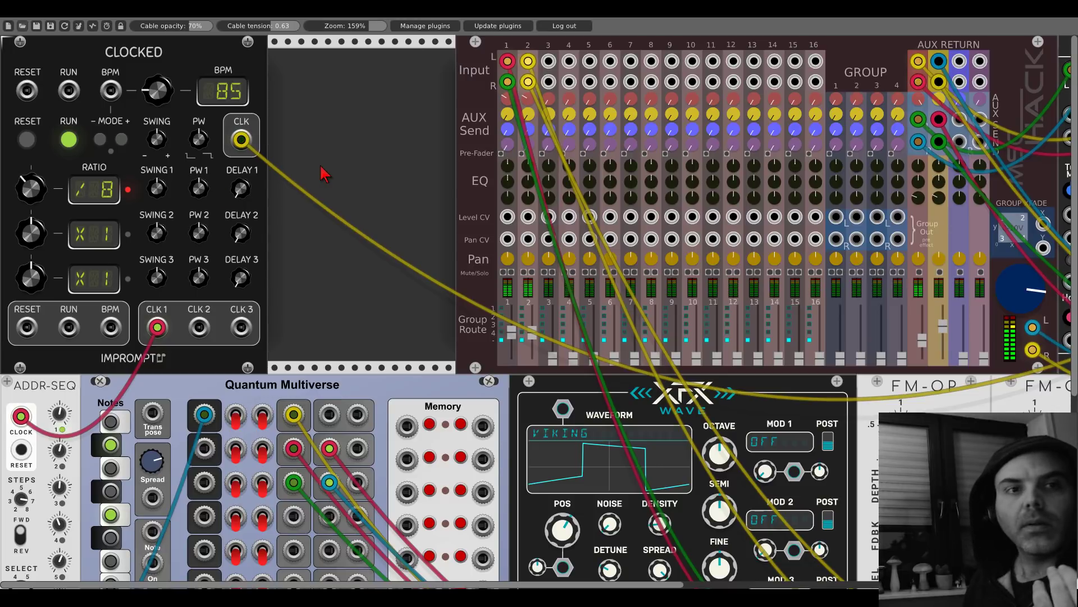
Step: Lower XFX Wave's POS knob until the Viking waveform is a smooth, rounded hump
scroll(428, 169, "down", 5)
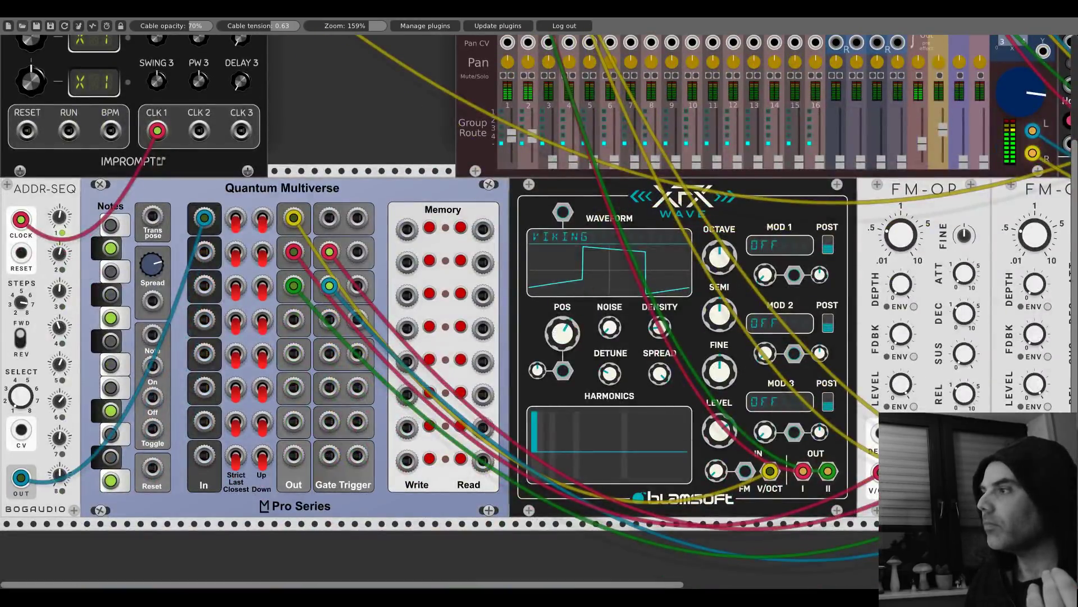
left_click_drag(562, 333, 562, 361)
scroll(528, 233, "up", 5)
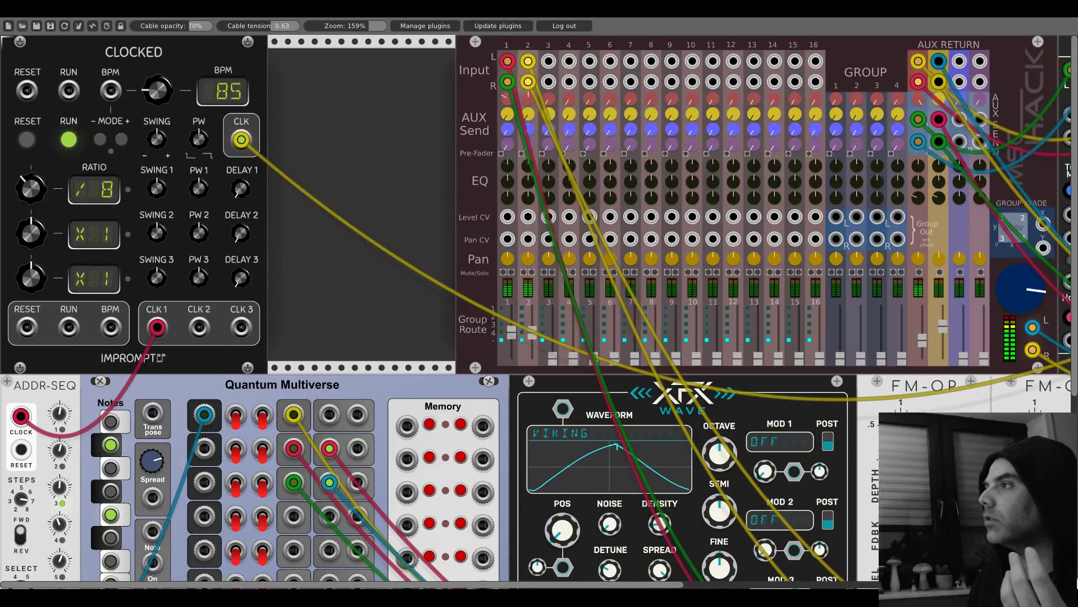
scroll(448, 165, "down", 6)
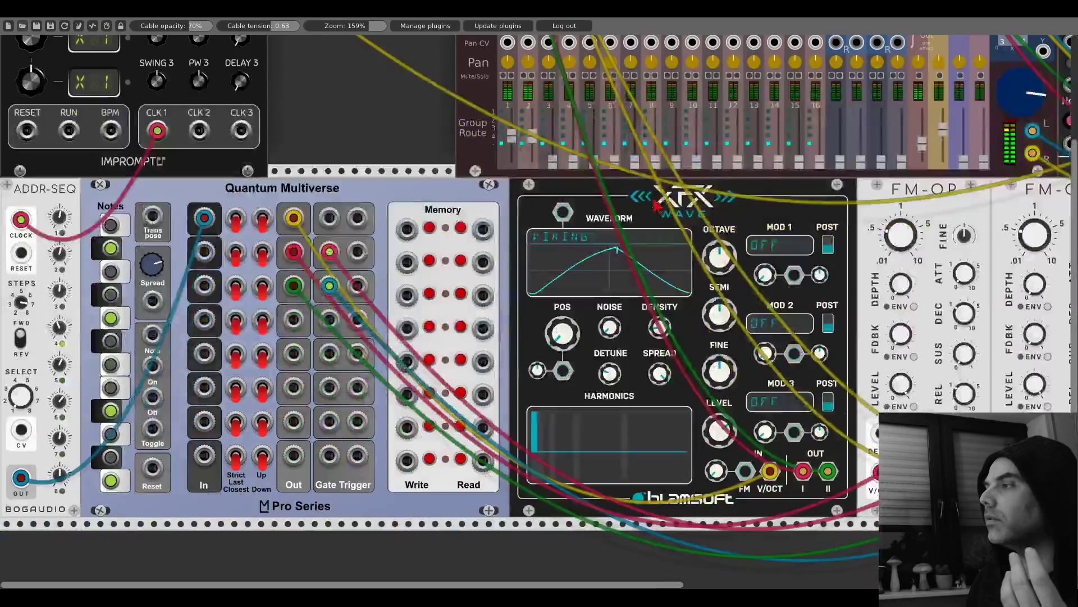
Step: Fine-tune an FM-OP envelope knob and slightly lower ADDR-SEQ's fourth step knob
scroll(447, 166, "right", 5)
left_click_drag(367, 302, 367, 288)
scroll(544, 134, "left", 5)
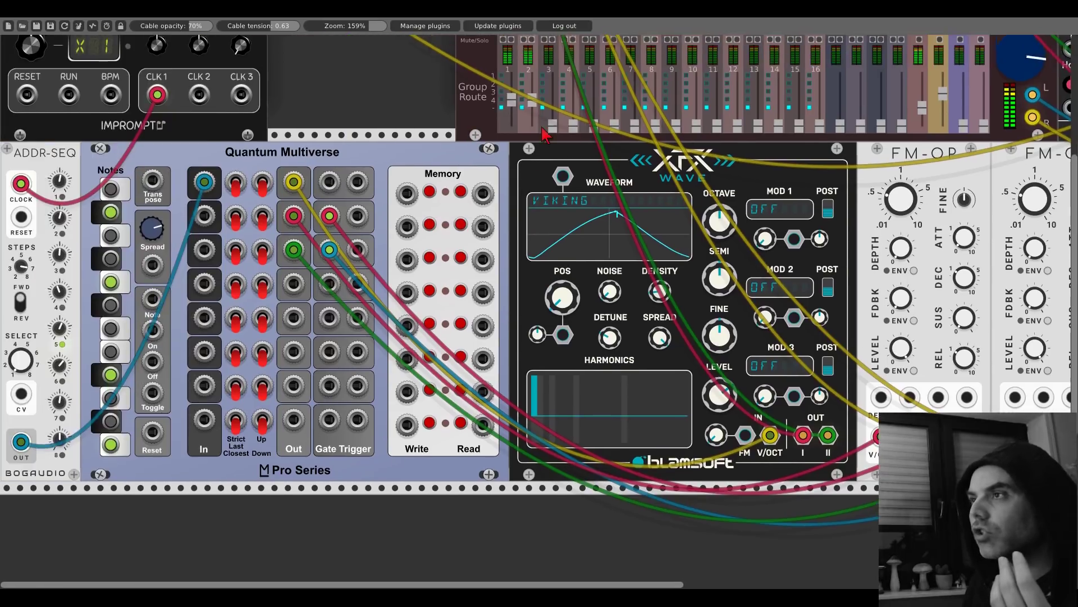
left_click_drag(62, 291, 66, 298)
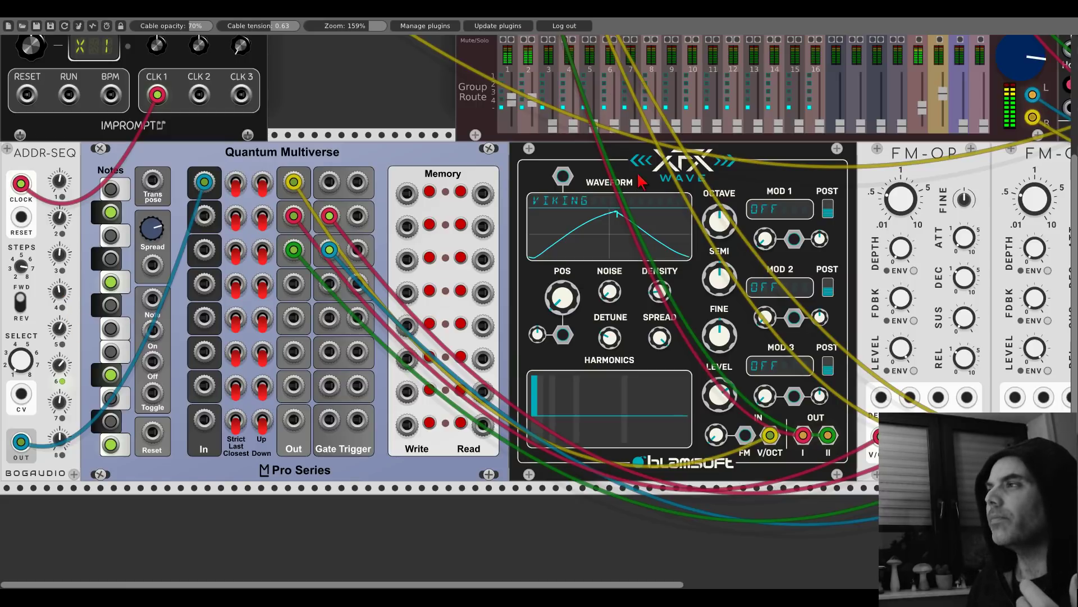
Step: Lower the mixer's large master level knob to about the two o'clock position
left_click_drag(642, 181, 194, 364)
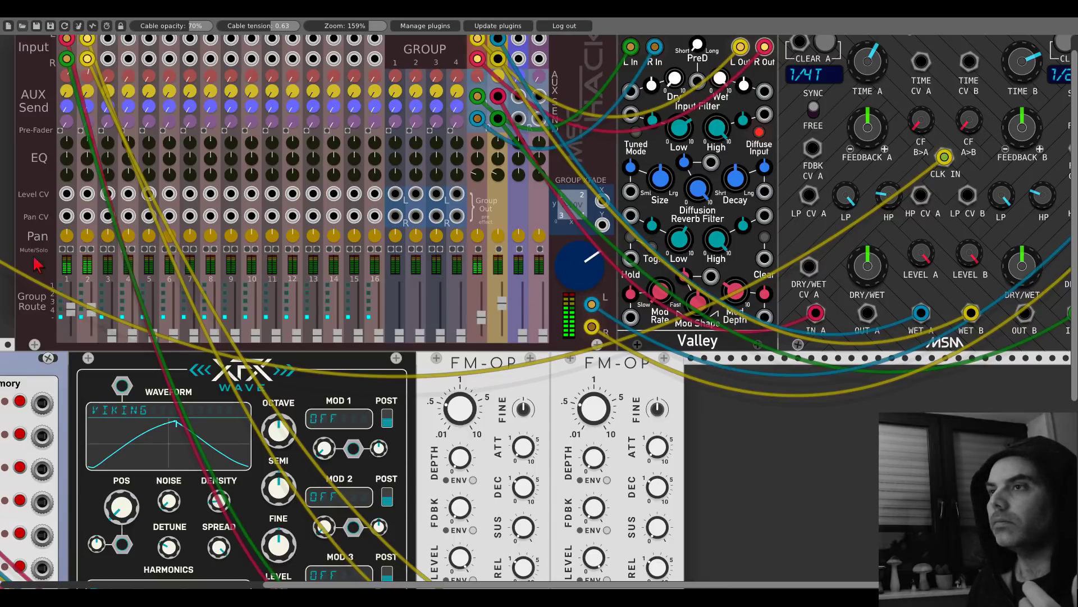
scroll(38, 264, "left", 8)
scroll(38, 264, "down", 6)
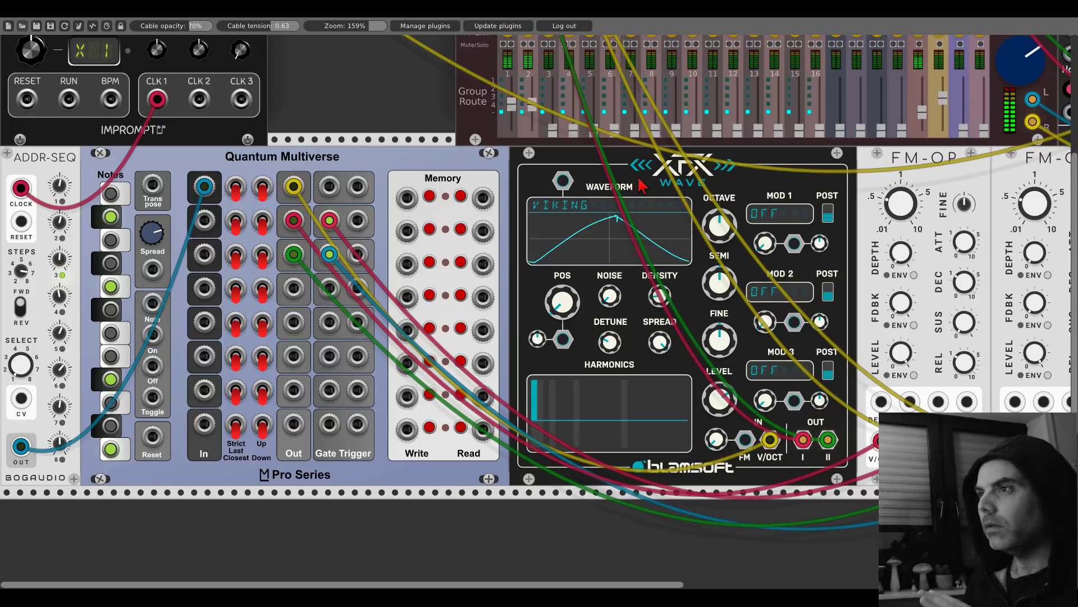
Step: Nudge XFX Wave's POS knob up slightly, keeping the Viking waveform a rounded hump
scroll(640, 180, "right", 10)
scroll(159, 160, "down", 1)
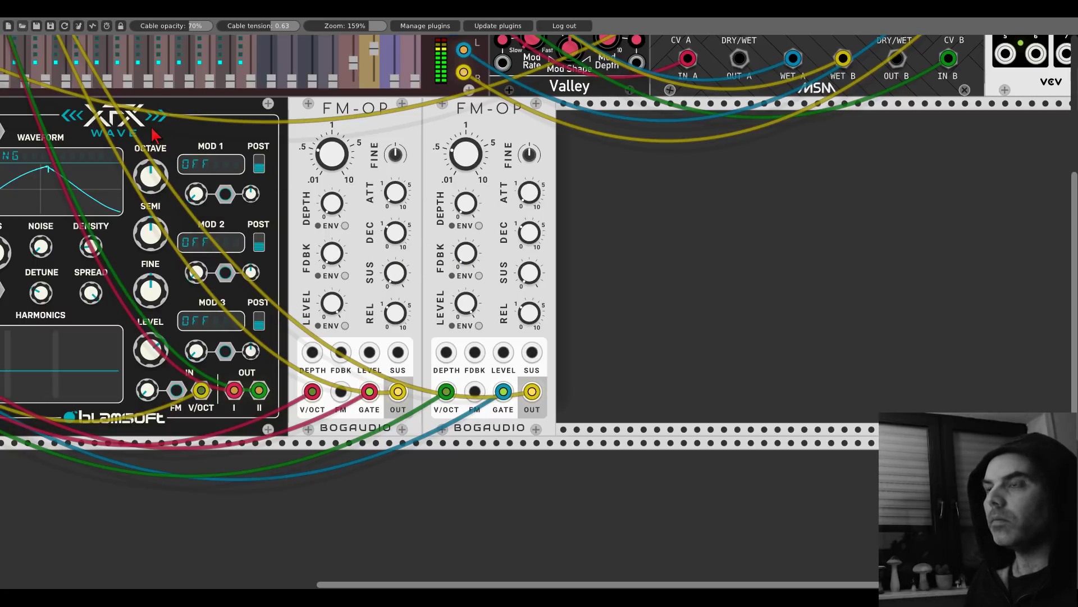
left_click_drag(154, 133, 364, 119)
left_click_drag(210, 245, 211, 241)
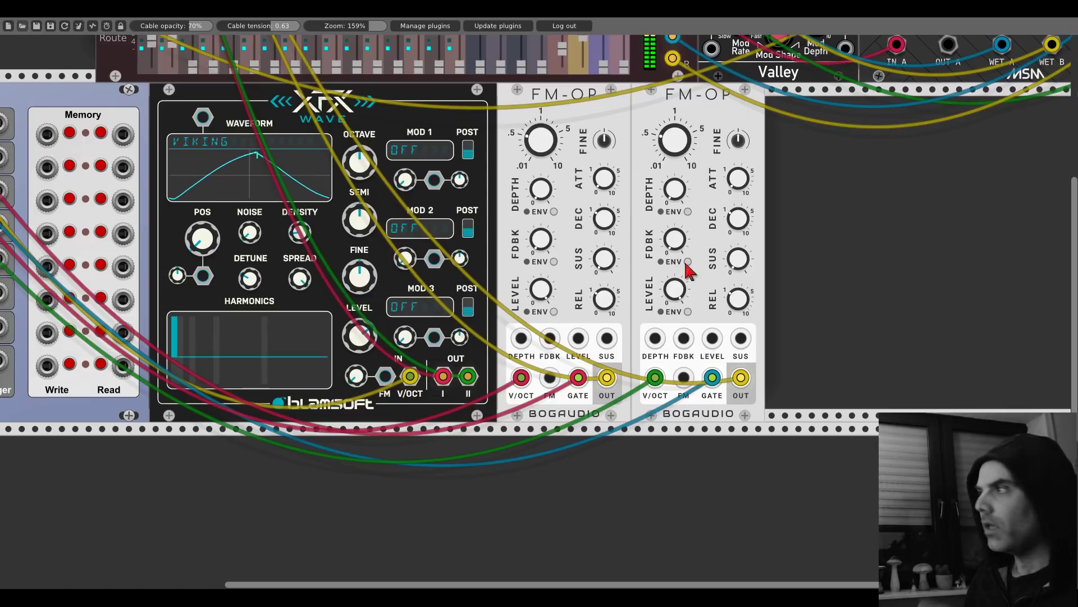
Step: Add a Frozen Wasteland BPM LFO module and place it directly beside the second FM-OP
scroll(686, 277, "right", 5)
right_click(517, 234)
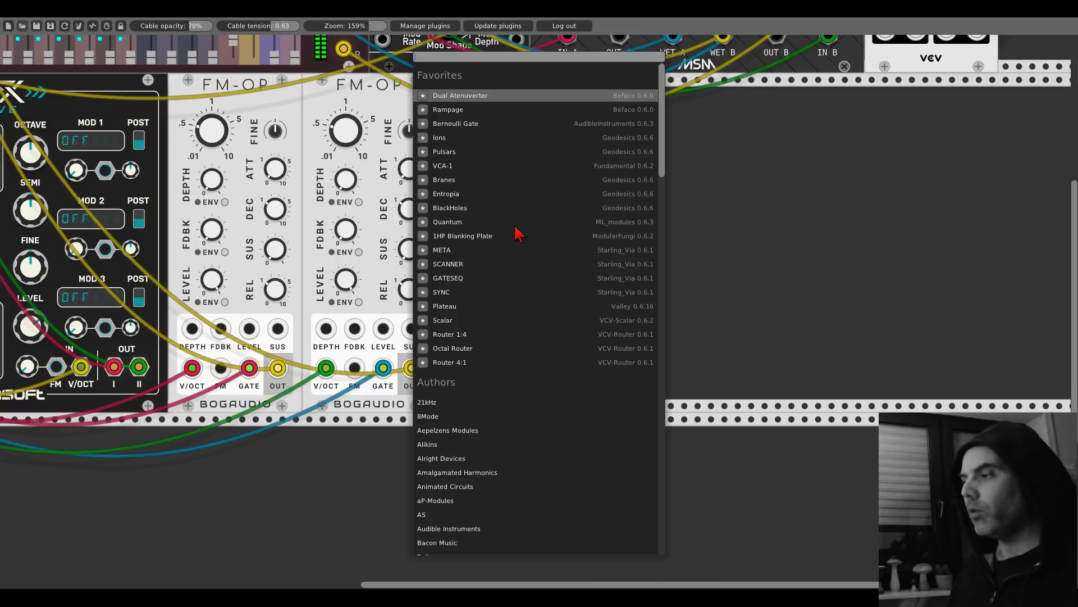
type("bpm")
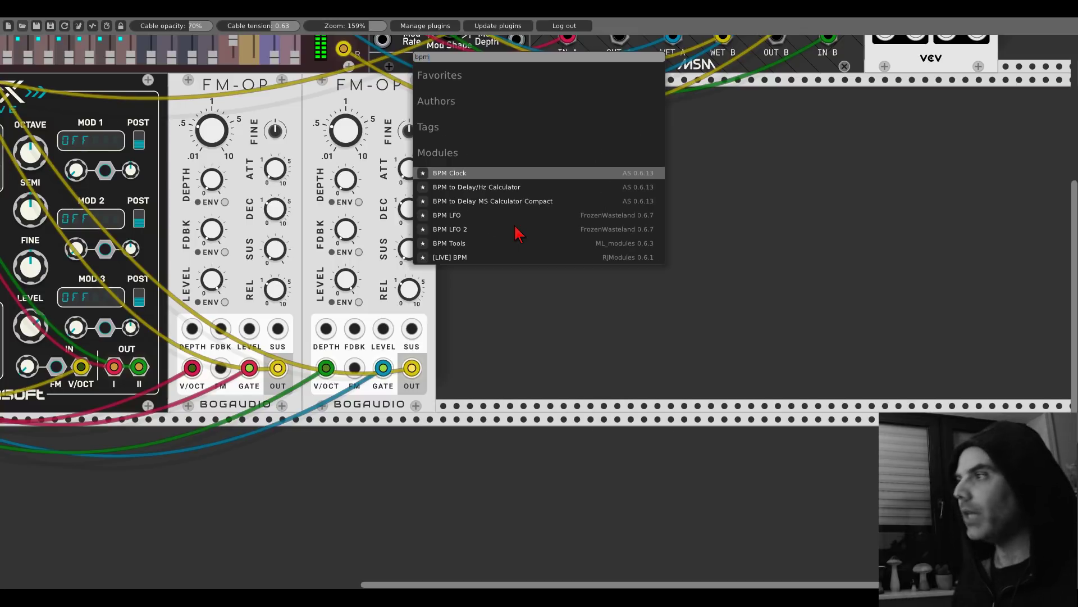
left_click(477, 216)
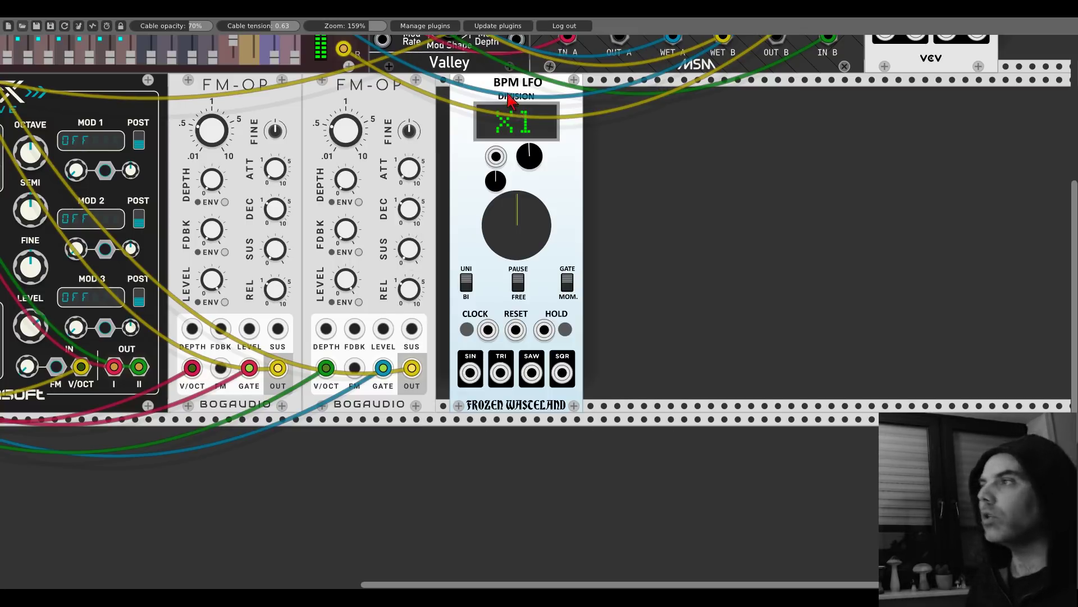
left_click_drag(509, 100, 495, 101)
Step: Patch CLOCKED's master CLK output to BPM LFO's CLOCK input and set the LFO division to /2
left_click_drag(475, 331, 188, 215)
scroll(202, 222, "up", 5)
left_click_drag(188, 426, 96, 108)
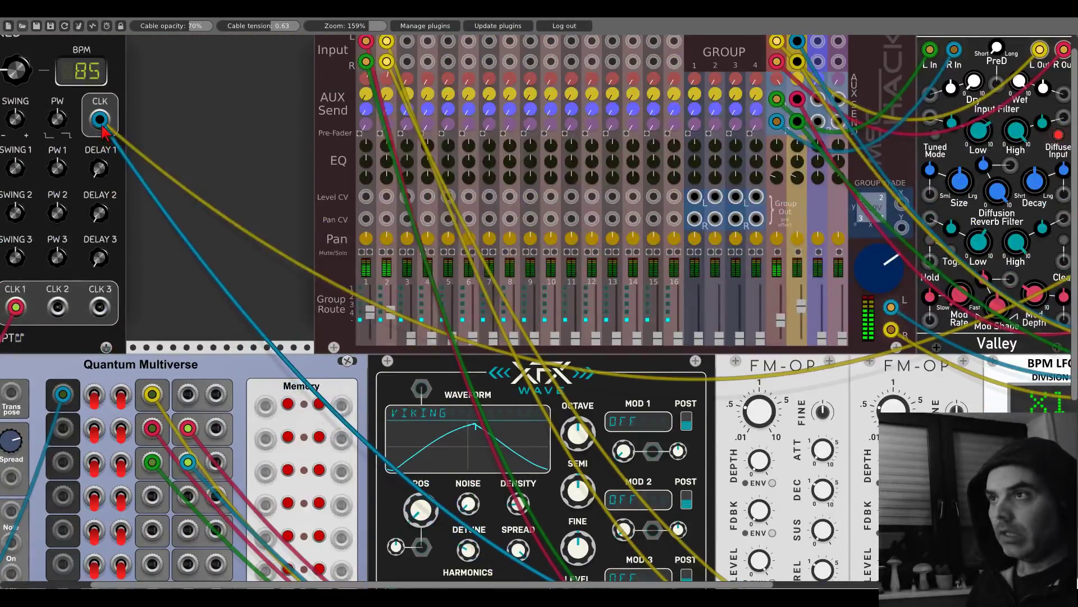
scroll(800, 393, "right", 6)
scroll(432, 313, "down", 4)
scroll(547, 188, "left", 4)
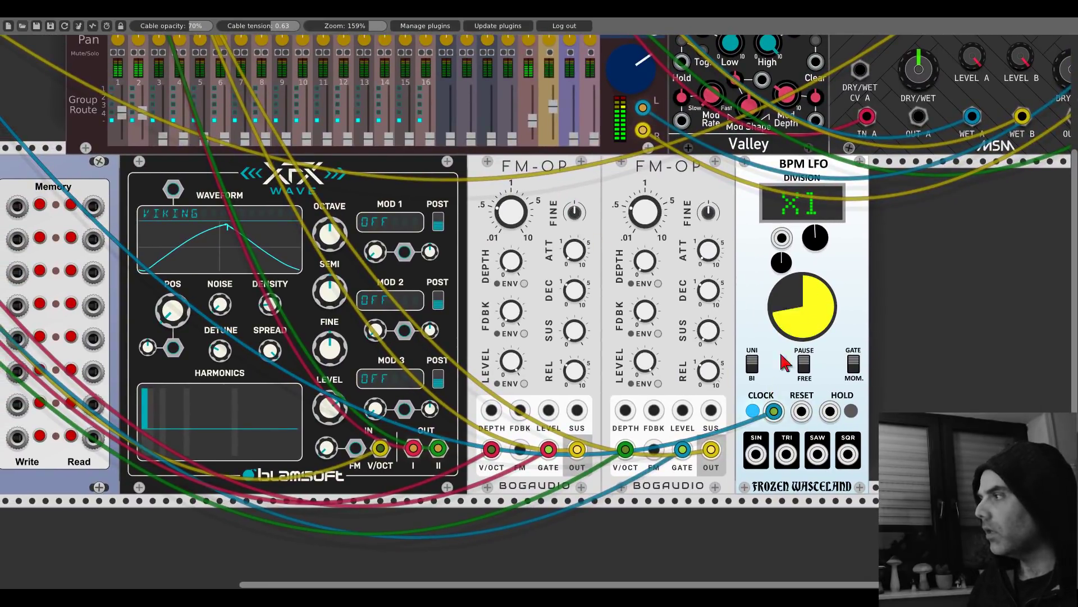
left_click_drag(816, 237, 815, 248)
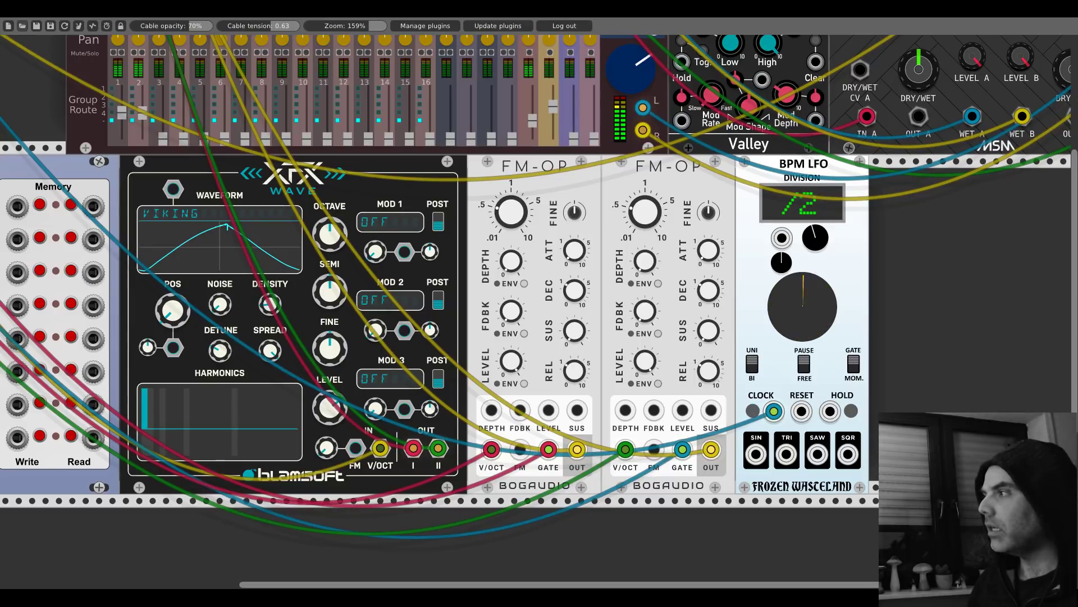
Step: Repatch BPM LFO's CLOCK input to CLOCKED's CLK 1 output and set the LFO division to x1
left_click_drag(773, 415, 147, 117)
scroll(393, 253, "right", 10)
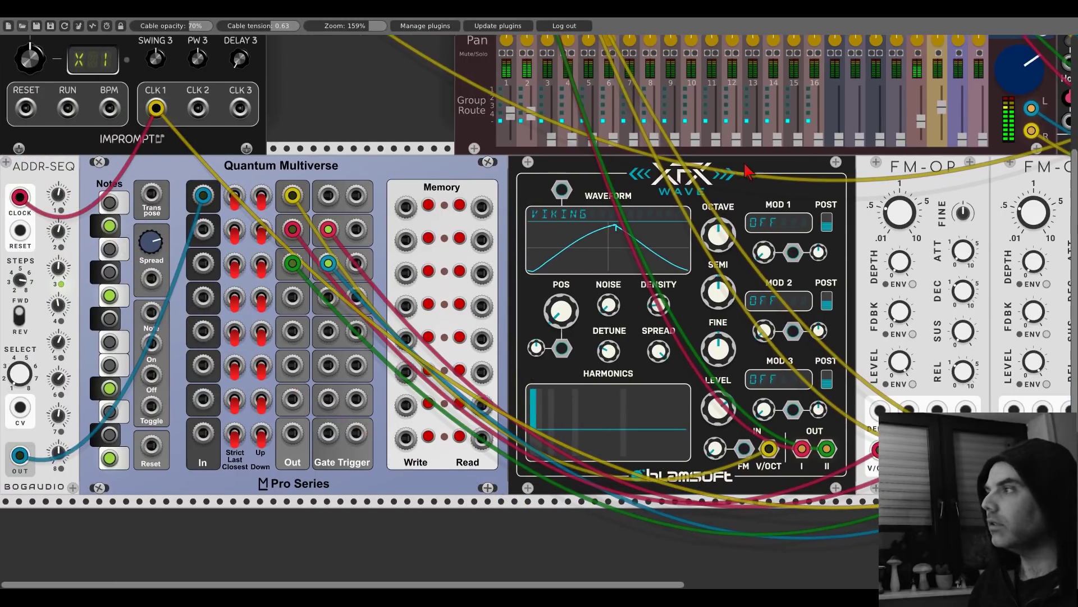
left_click_drag(684, 245, 685, 241)
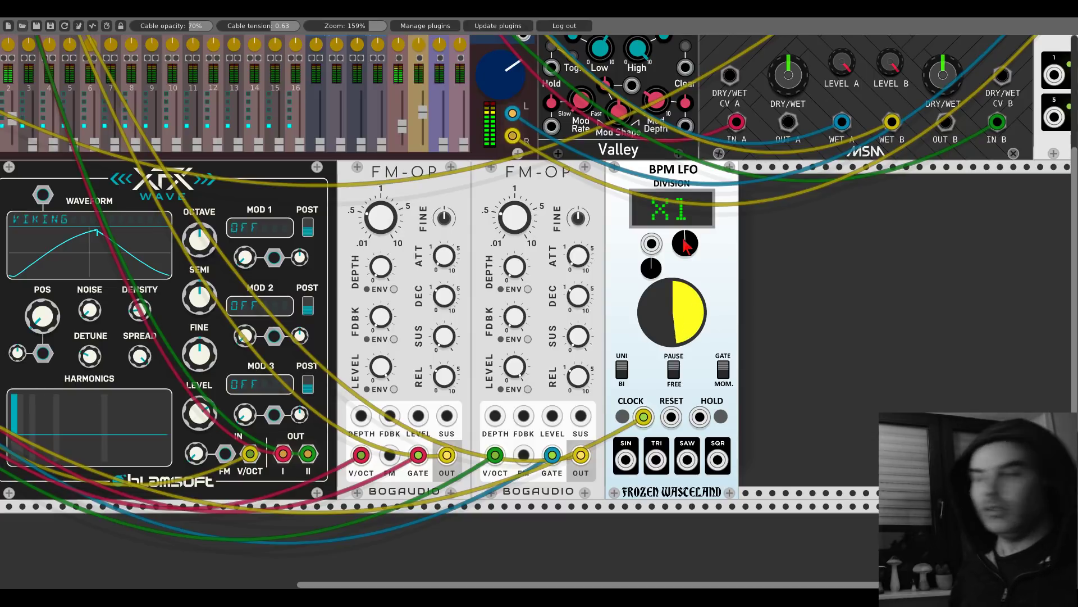
Step: Turn off Output Saturation on the Plateau reverb
scroll(513, 180, "up", 6)
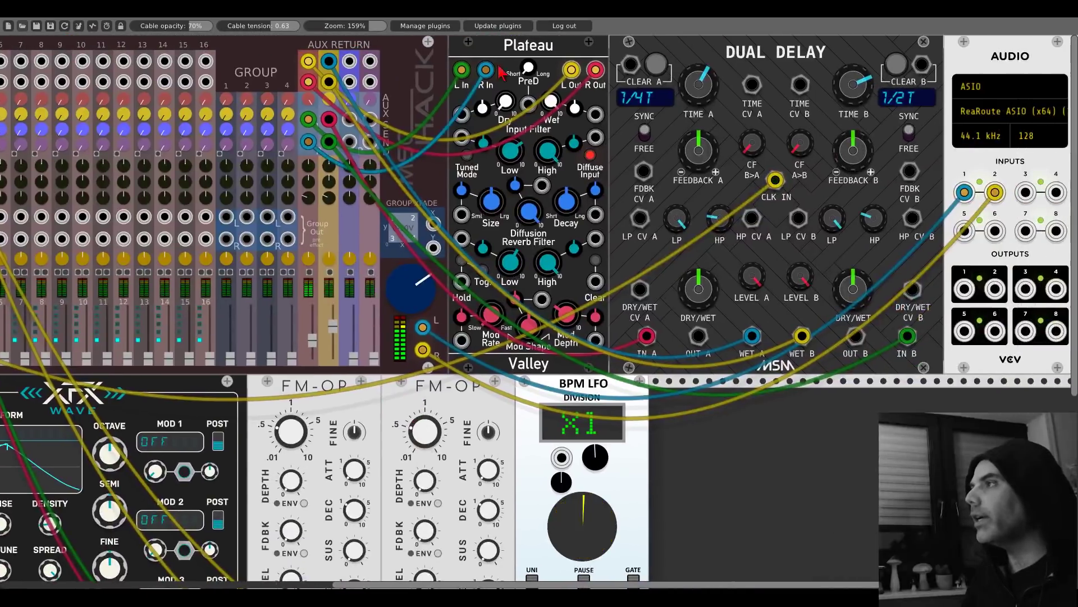
right_click(560, 56)
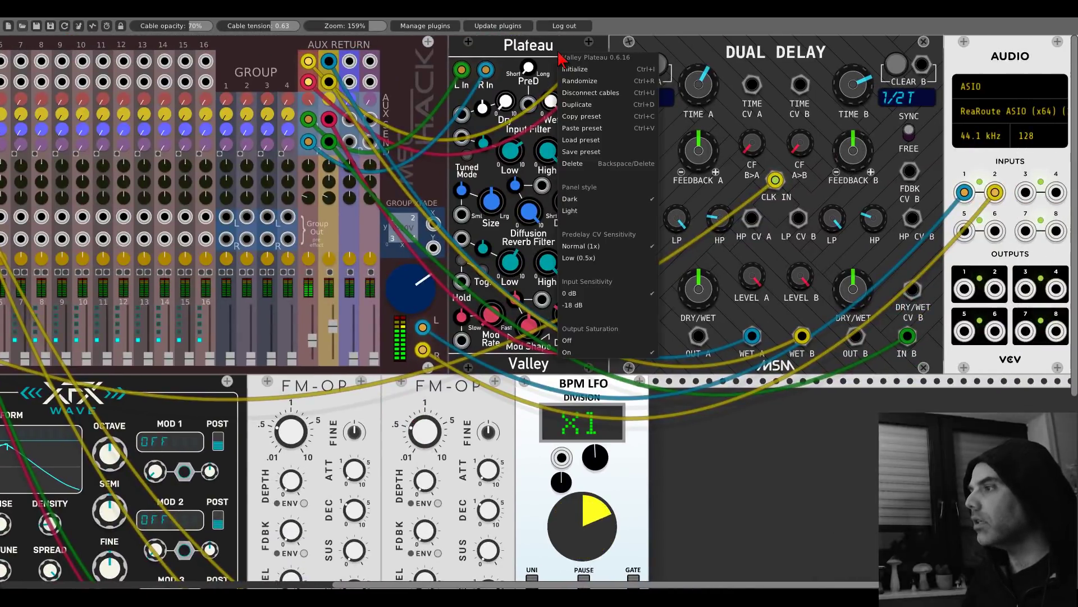
left_click(567, 340)
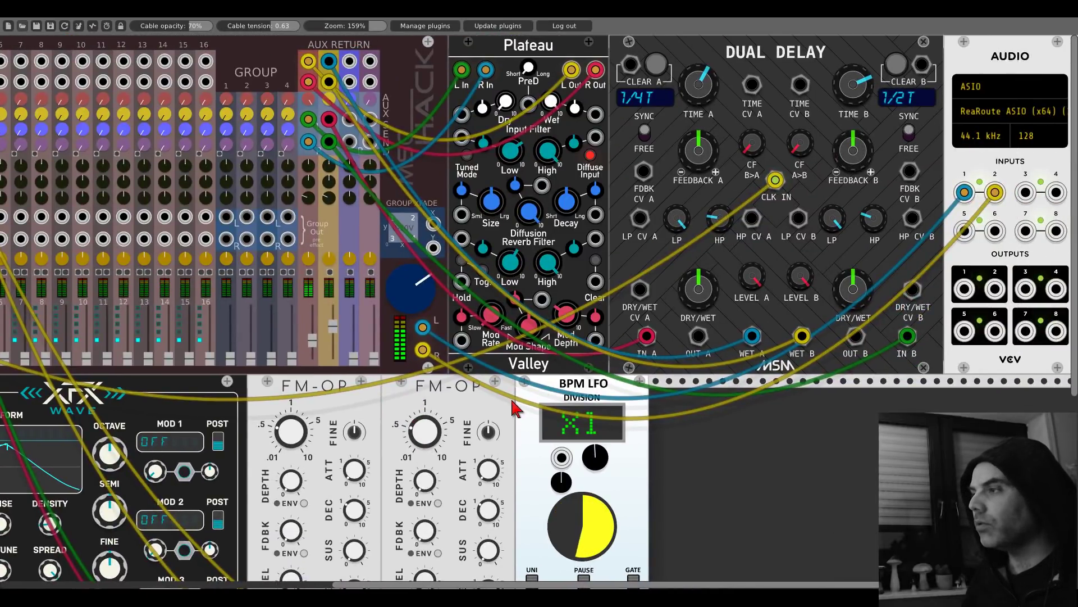
Step: Patch BPM LFO's SIN output to XFX Wave's POS CV input and adjust the POS modulation amount
scroll(753, 208, "down", 5)
scroll(752, 208, "left", 5)
scroll(753, 208, "down", 1)
scroll(752, 208, "left", 1)
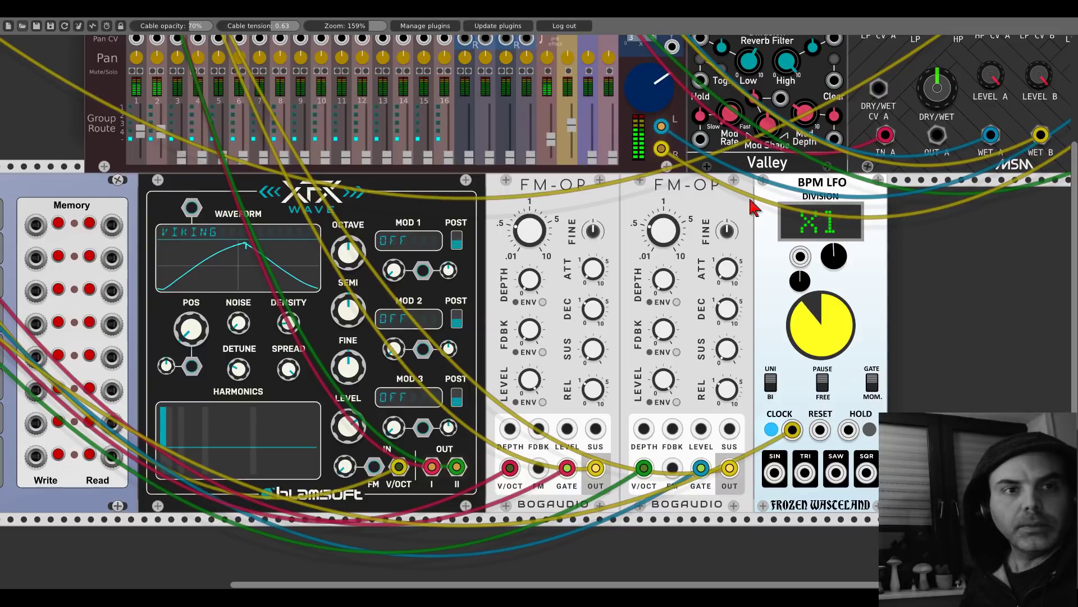
scroll(752, 208, "down", 1)
scroll(753, 208, "left", 2)
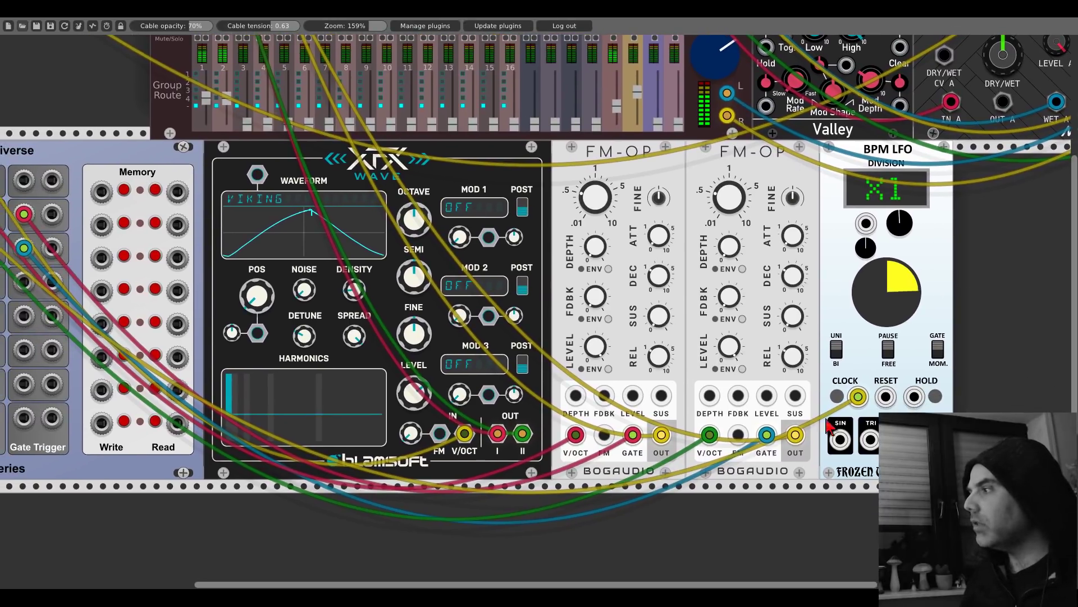
left_click_drag(841, 441, 257, 333)
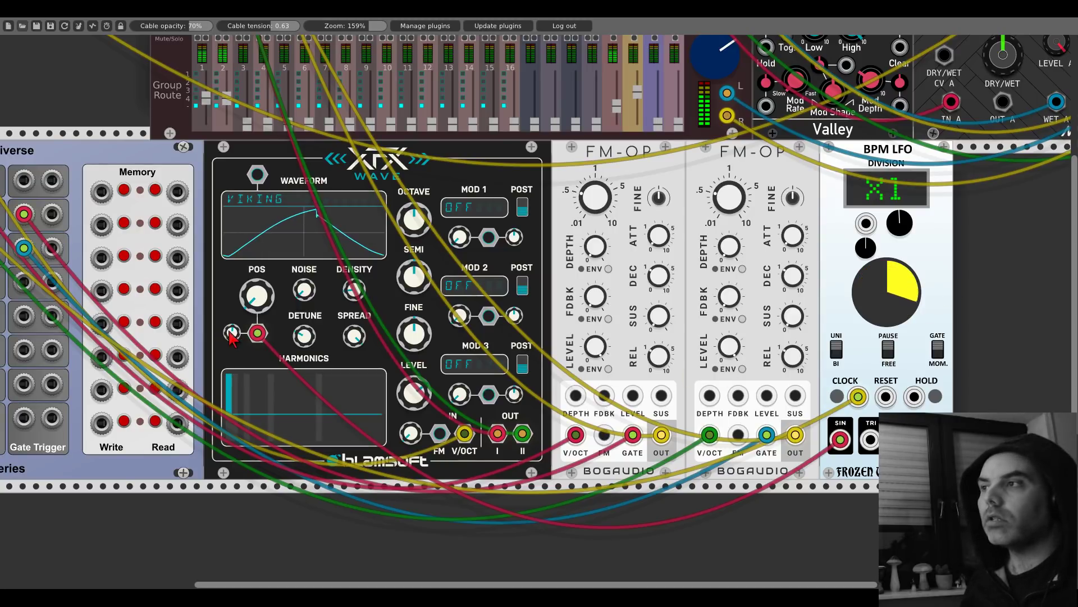
left_click_drag(231, 332, 231, 336)
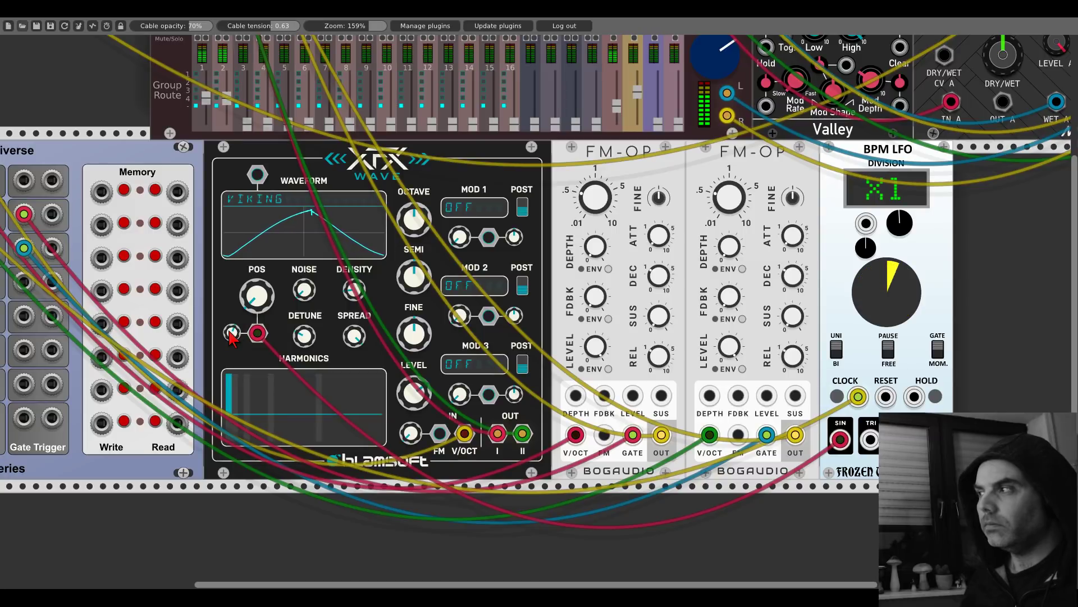
Step: Add an AS Signal Delay module and feed both its inputs from BPM LFO's SIN, chaining the first THRU to the second IN
scroll(850, 292, "right", 5)
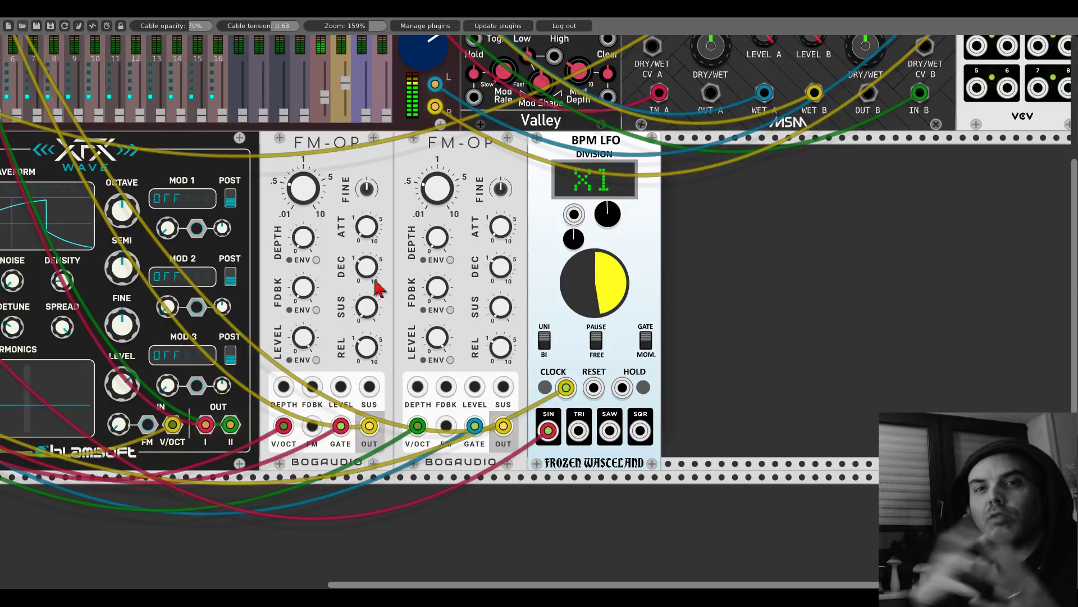
right_click(667, 271)
type("signal d")
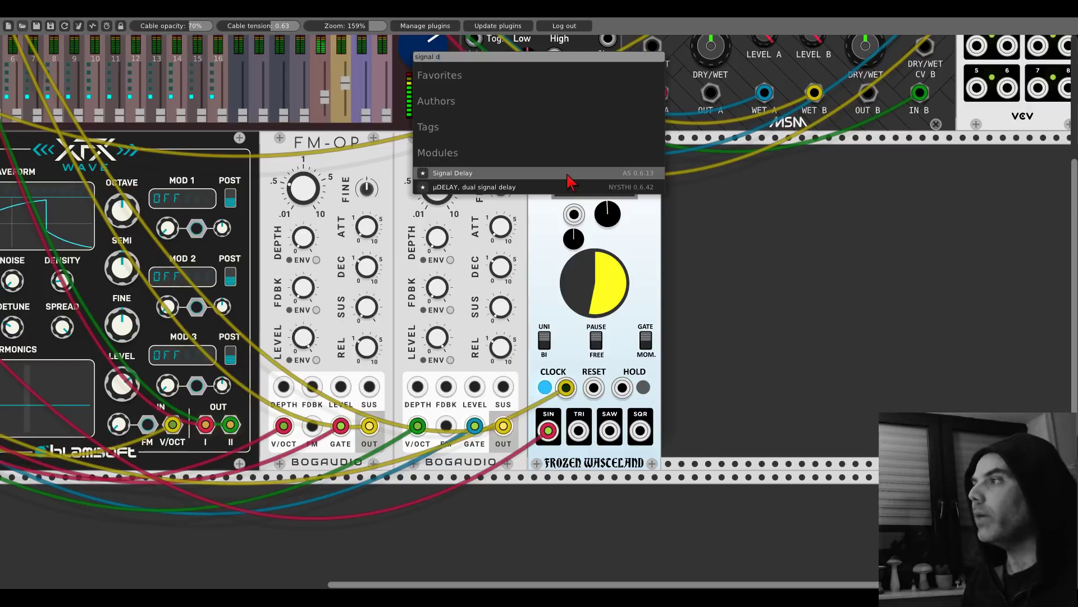
key("Return")
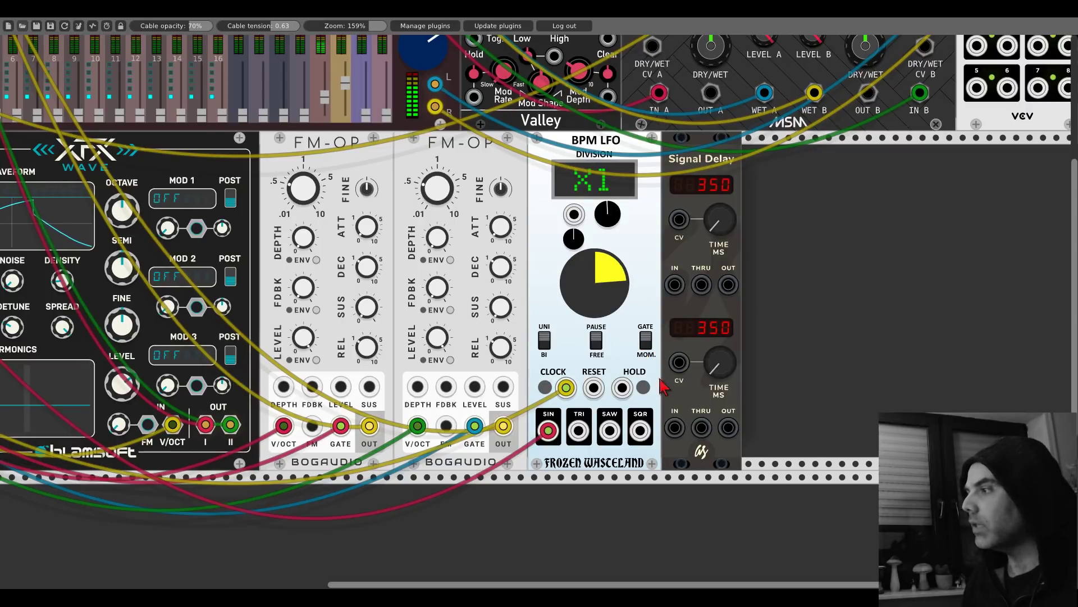
left_click_drag(676, 285, 548, 430)
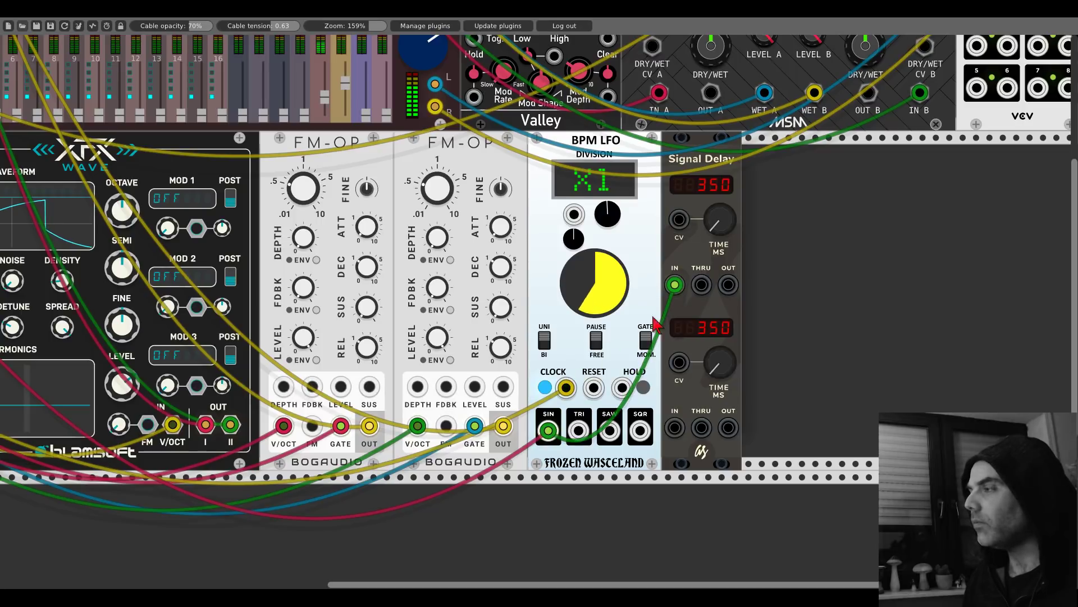
left_click_drag(702, 285, 675, 428)
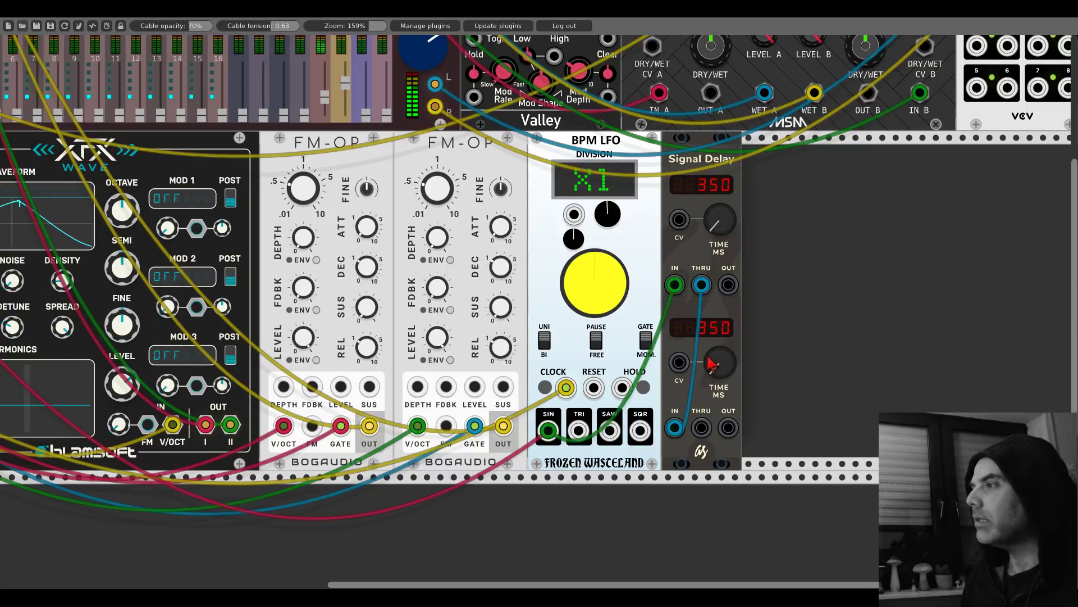
Step: Add a Fundamental Scope with BPM LFO's SIN patched to X IN and Signal Delay's first OUT to Y IN
right_click(787, 293)
type("scope")
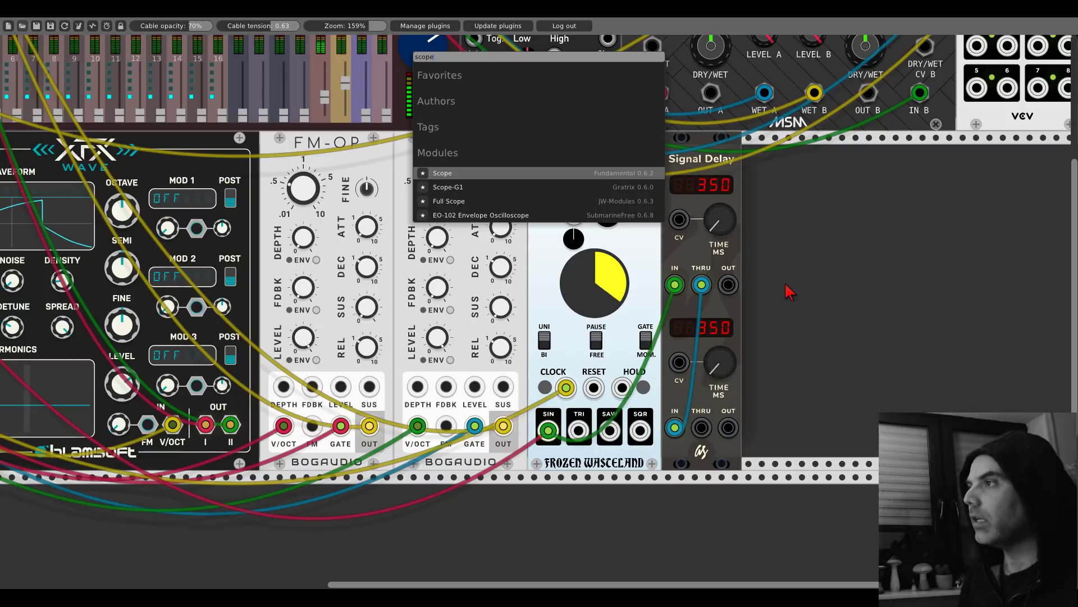
left_click(573, 174)
left_click_drag(768, 428, 548, 430)
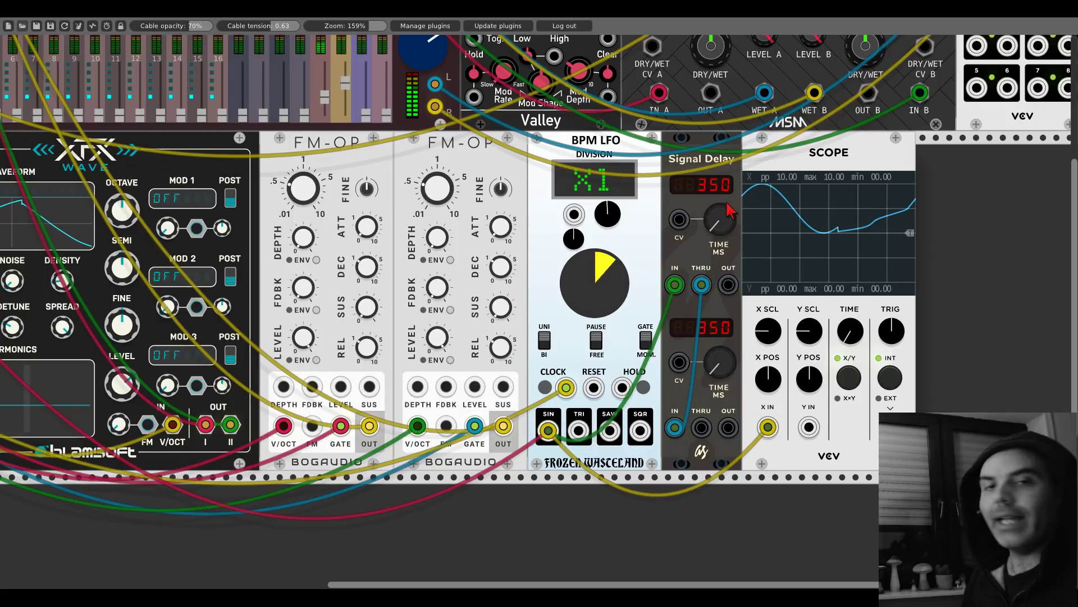
left_click_drag(728, 285, 809, 435)
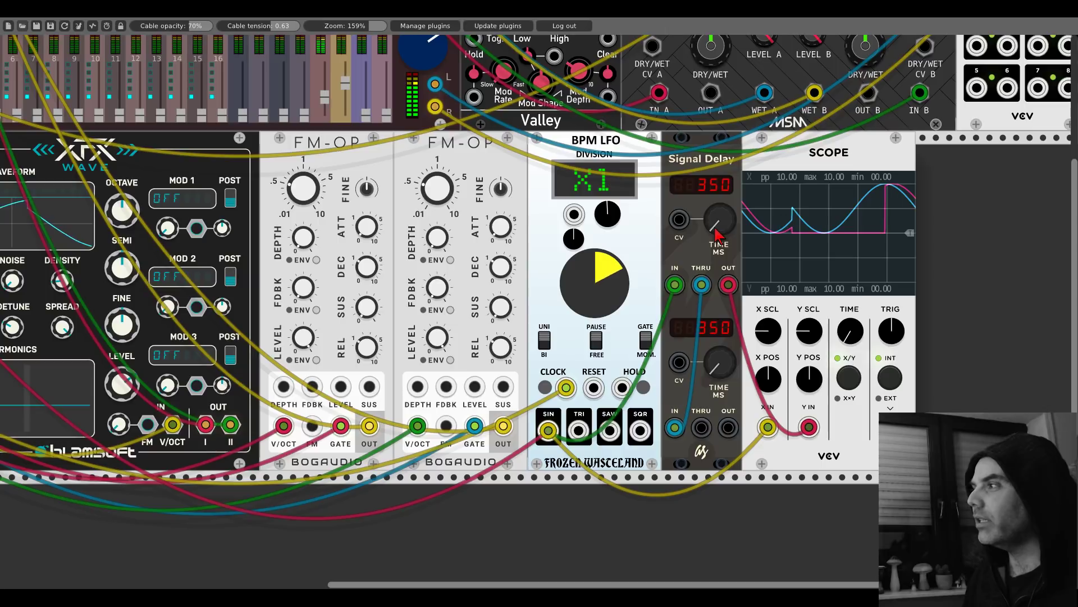
Step: Set Signal Delay's times to 650 ms and 1070 ms, checking each output on the Scope, and delete the Scope
left_click_drag(716, 234, 716, 235)
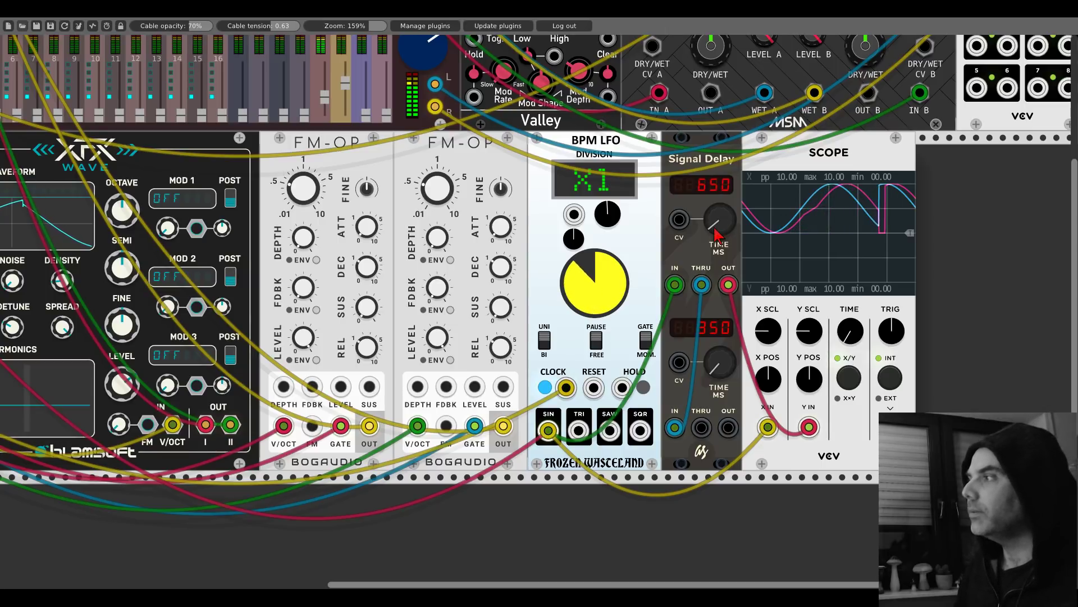
left_click_drag(728, 285, 728, 428)
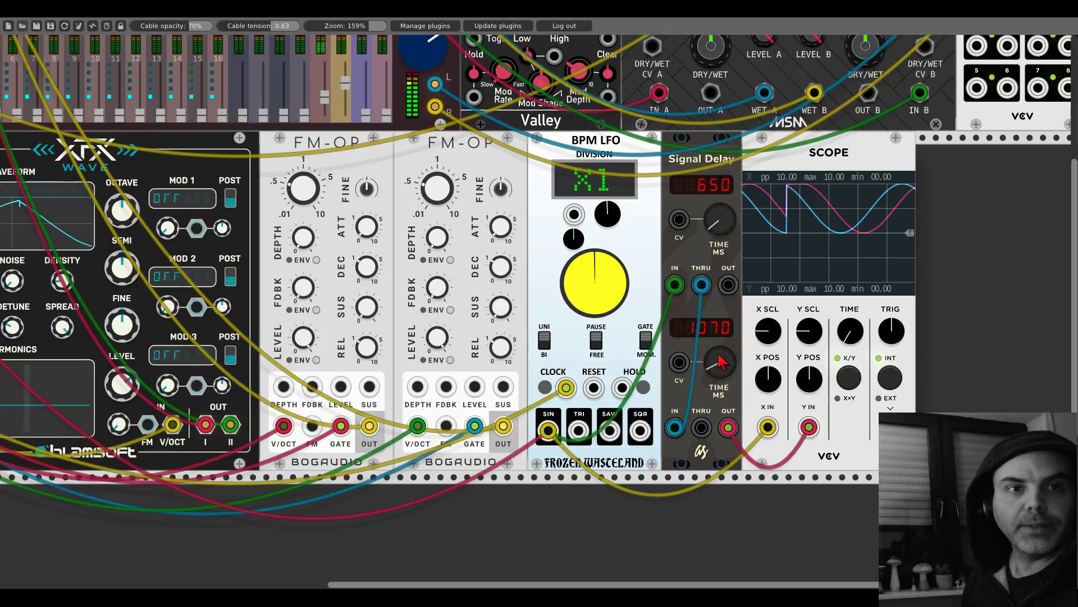
right_click(796, 159)
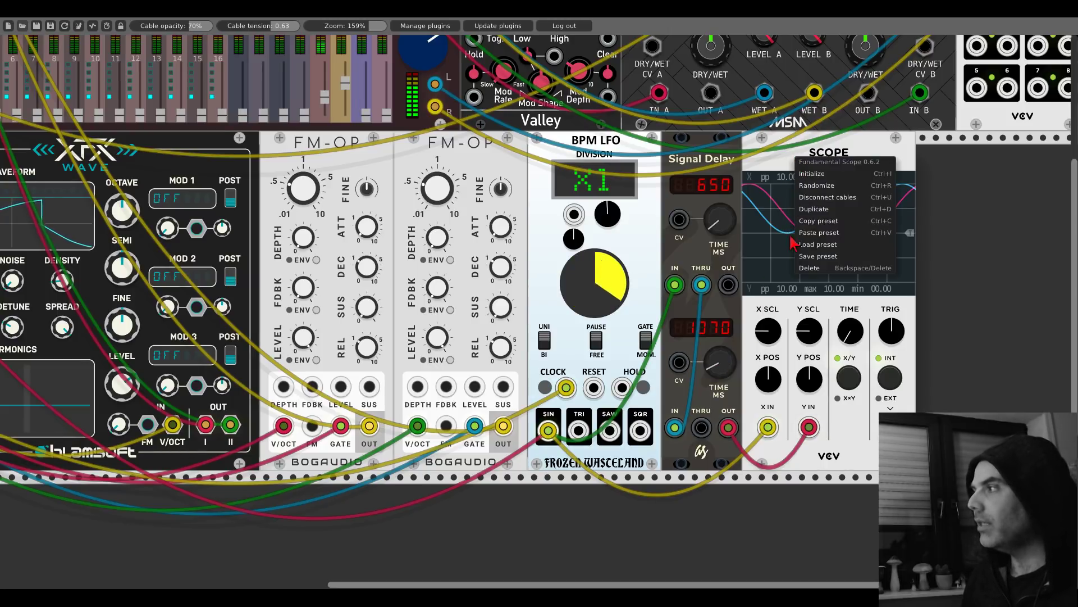
left_click(809, 268)
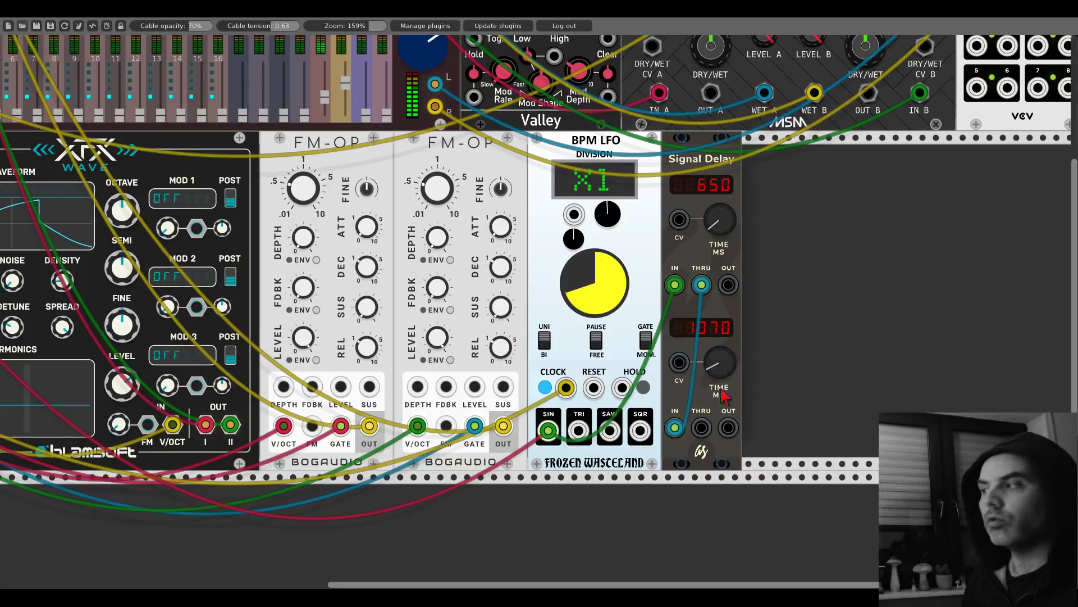
Step: Patch Signal Delay's first OUT to the first FM-OP's FDBK input and its second OUT to the second FM-OP's FDBK input
left_click_drag(729, 284, 312, 387)
left_click_drag(729, 428, 446, 387)
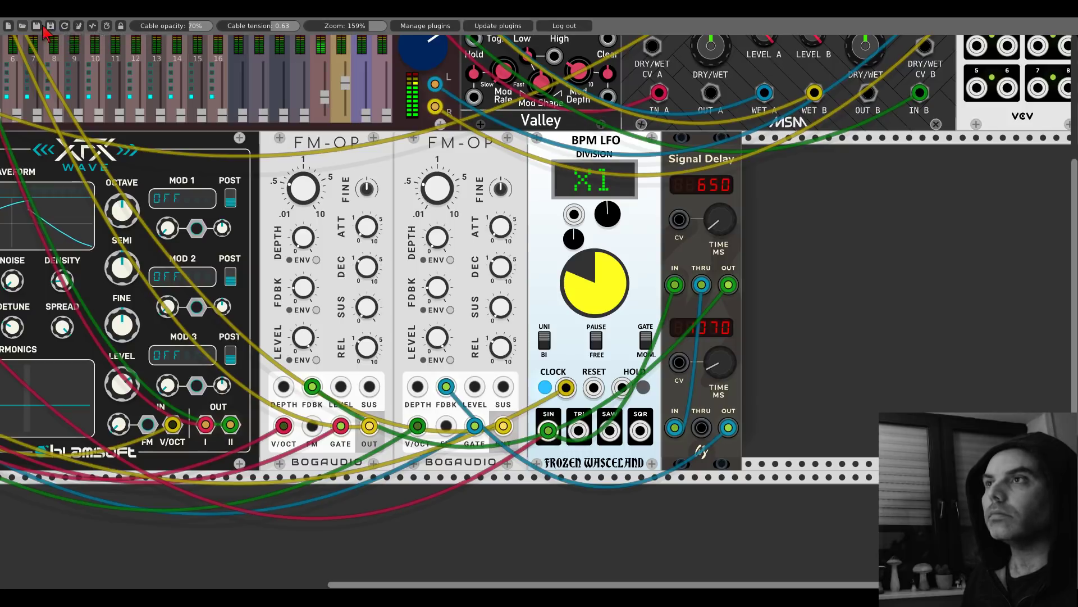
scroll(187, 159, "left", 10)
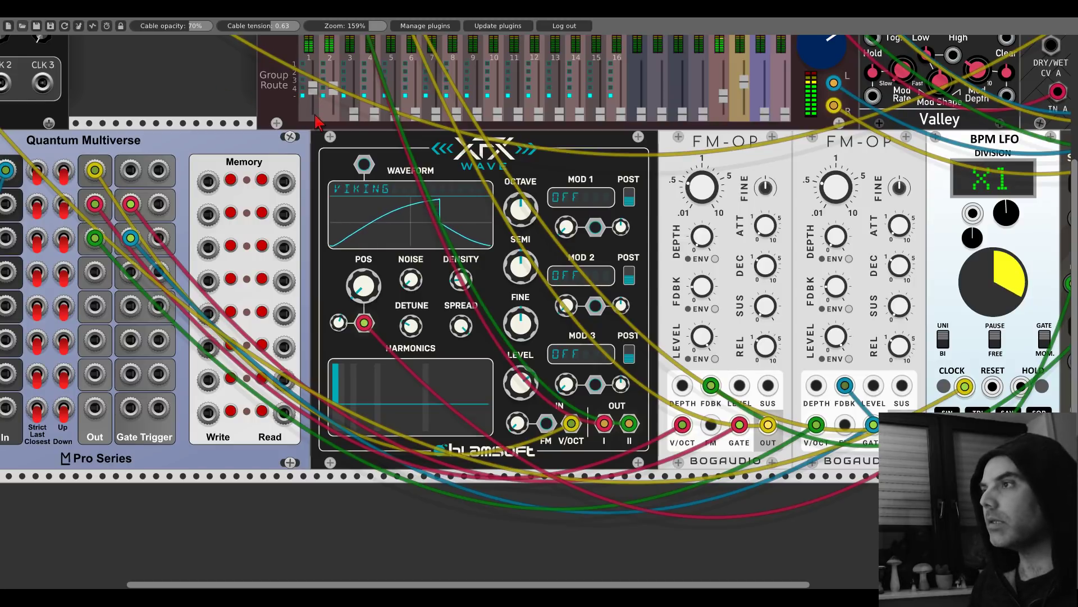
Step: Add a Geodesics Entropia module in the row below Quantum Multiverse, switch it to Dark matter edition, and place it at the row's start
left_click_drag(231, 113, 470, 94)
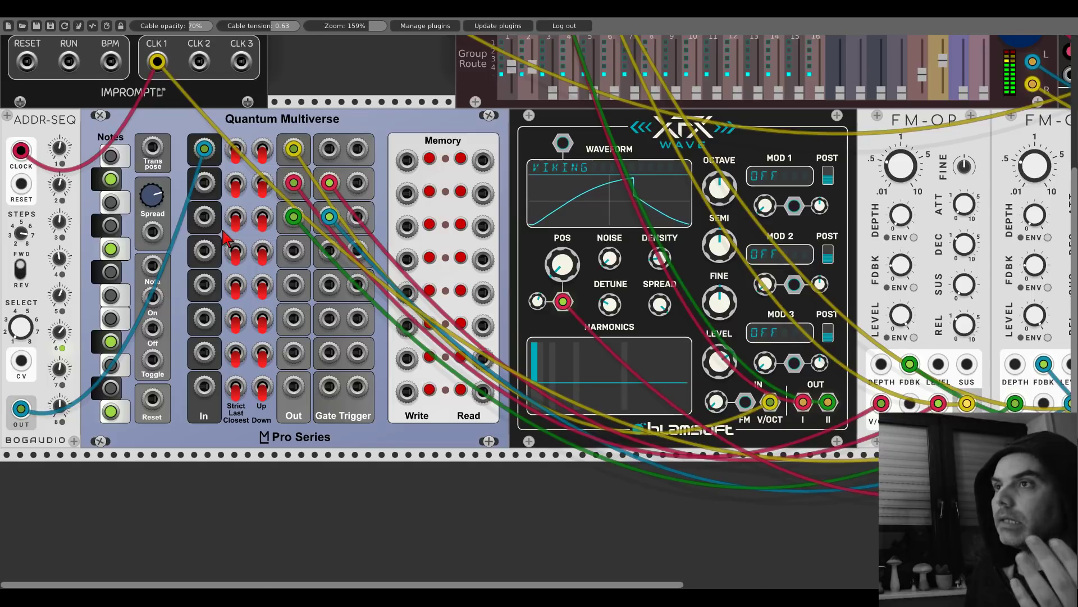
scroll(219, 270, "down", 5)
right_click(198, 356)
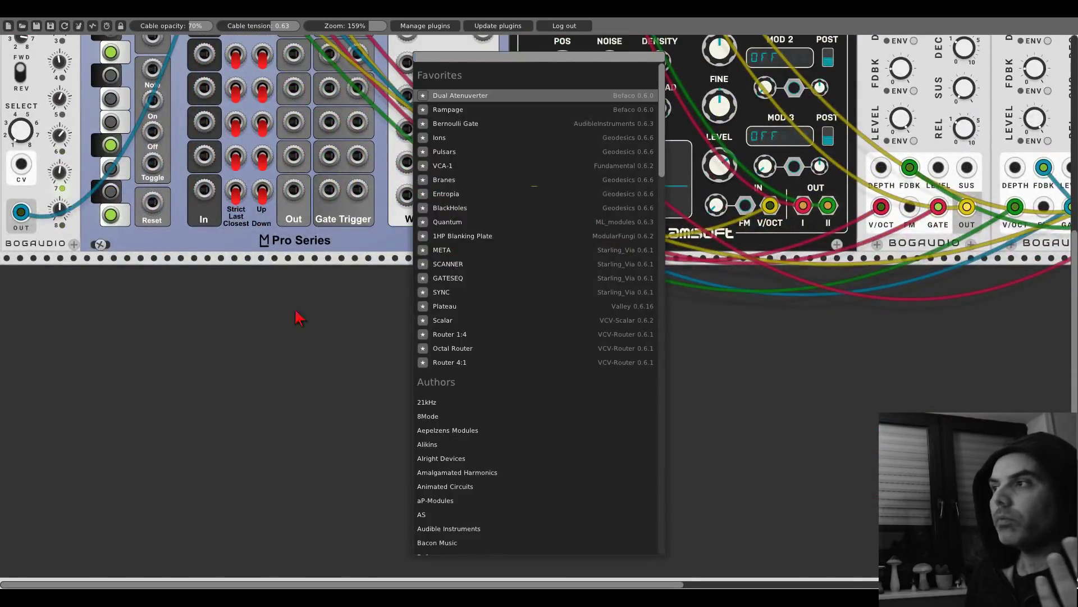
left_click(446, 193)
right_click(266, 267)
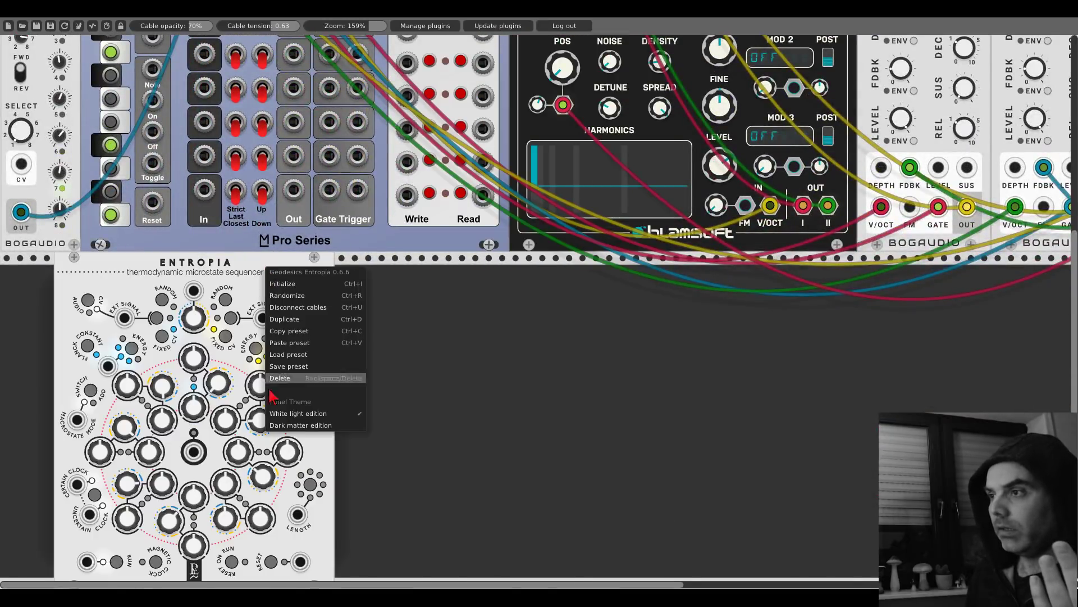
left_click(285, 432)
left_click_drag(268, 279, 187, 273)
scroll(356, 284, "down", 3)
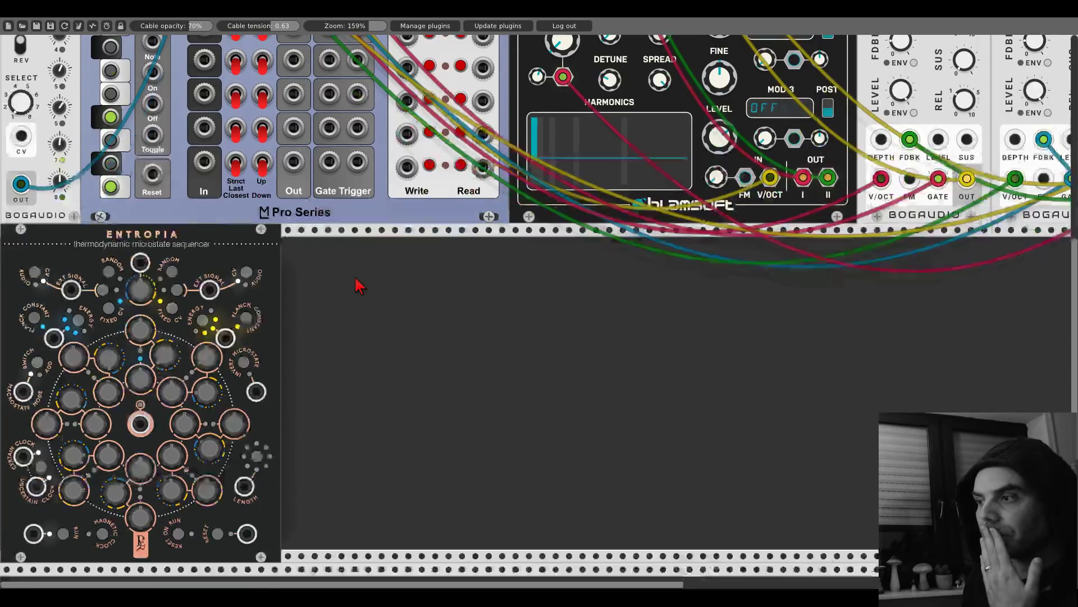
right_click(360, 285)
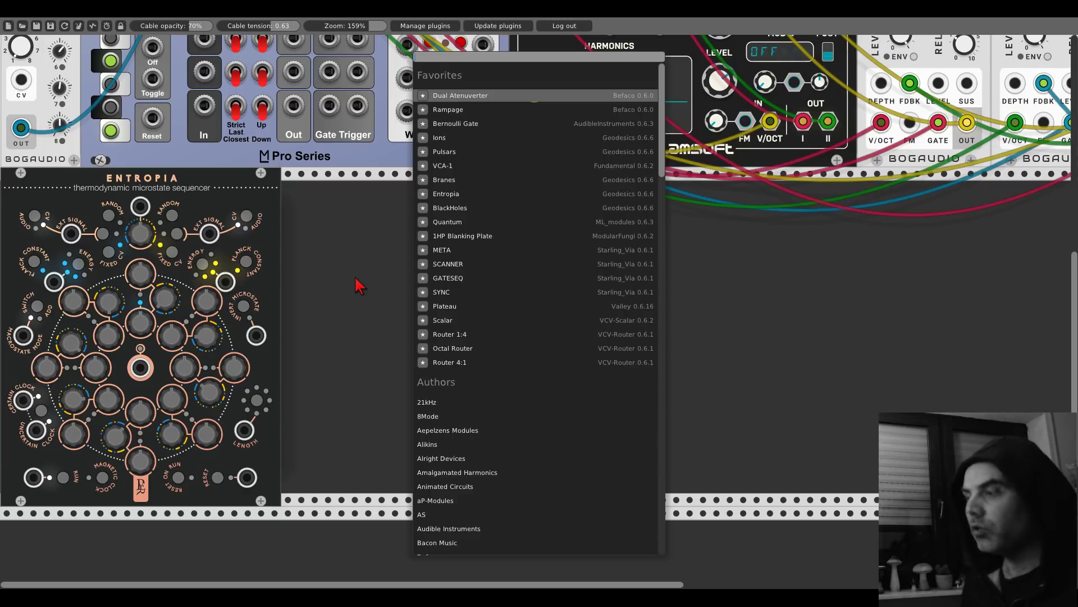
type("evol")
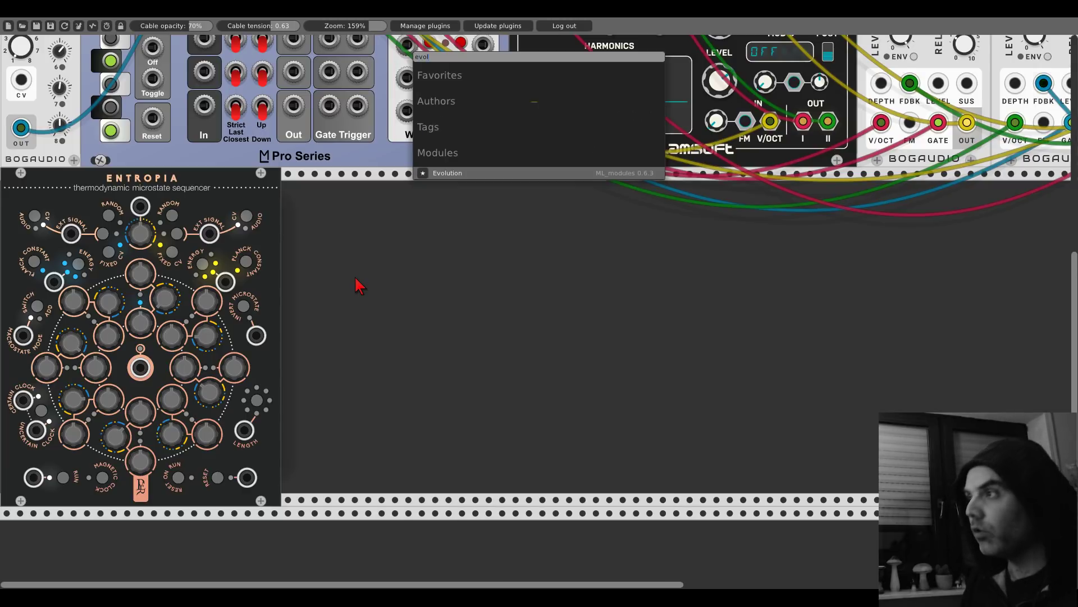
left_click(456, 174)
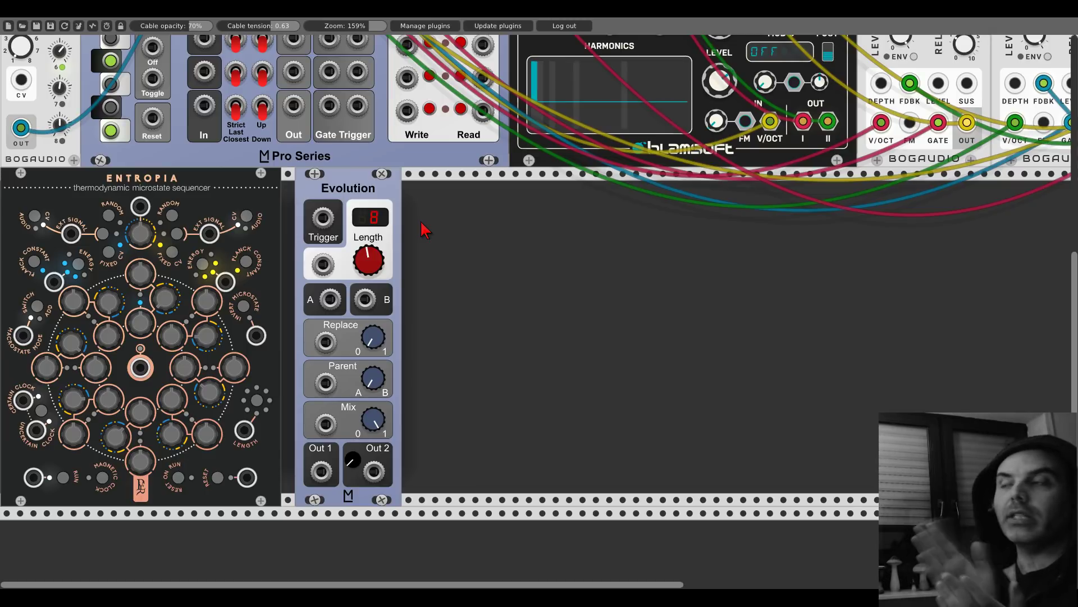
right_click(357, 200)
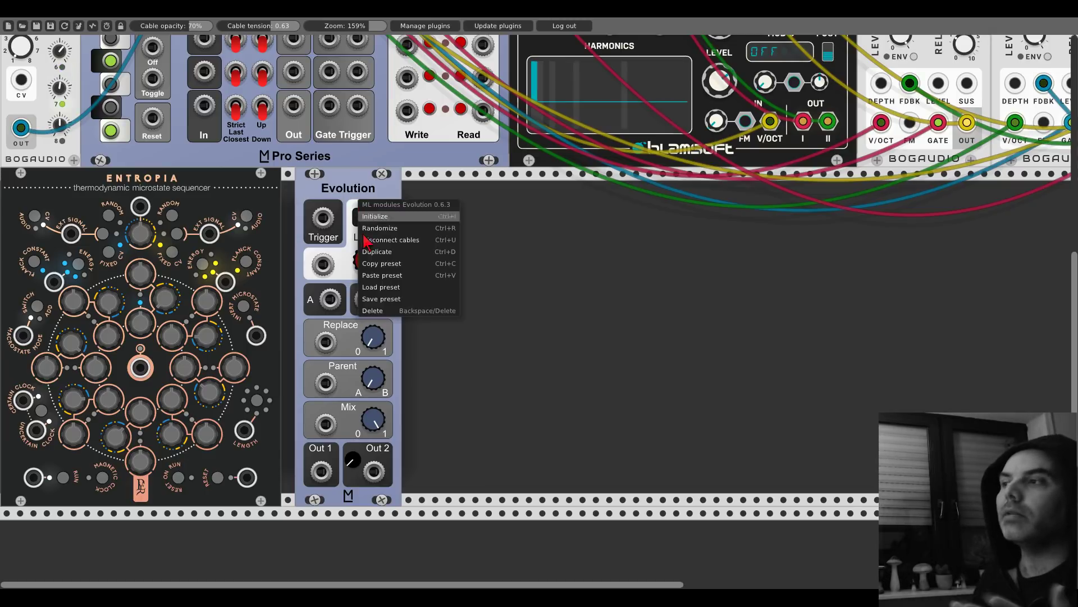
left_click(367, 308)
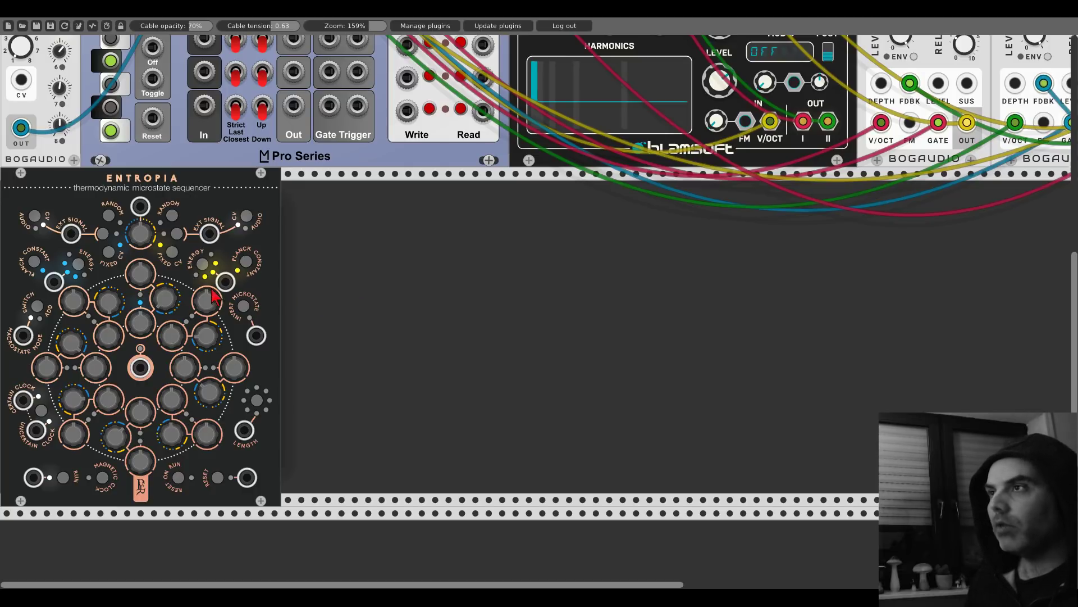
Step: Set Clocked's second ratio to x3 and patch CLK 2 to Entropia's CERTAIN CLOCK input
scroll(216, 298, "up", 8)
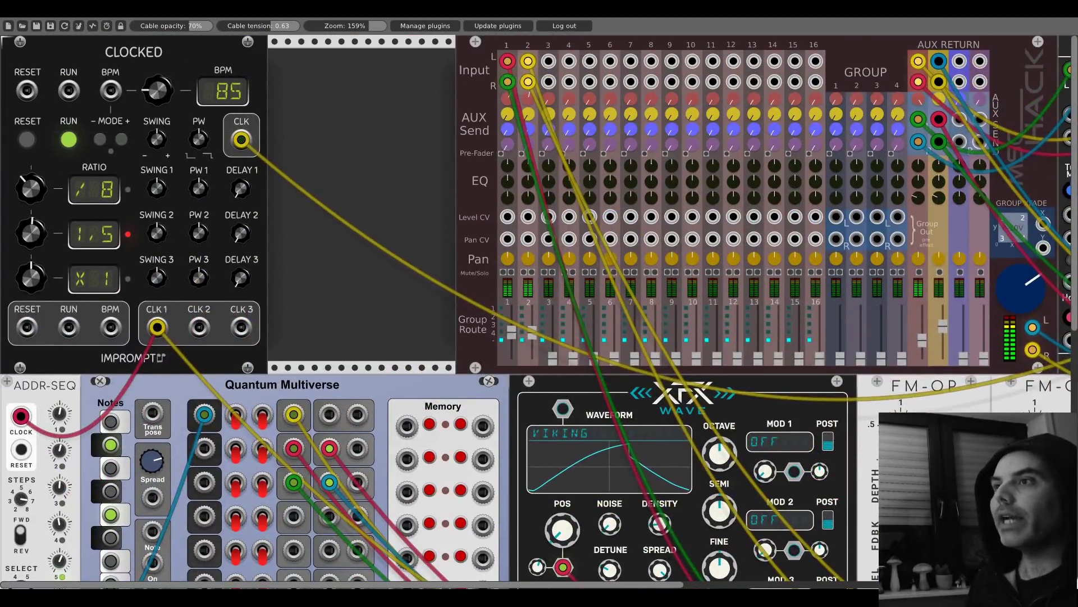
left_click_drag(35, 246, 35, 219)
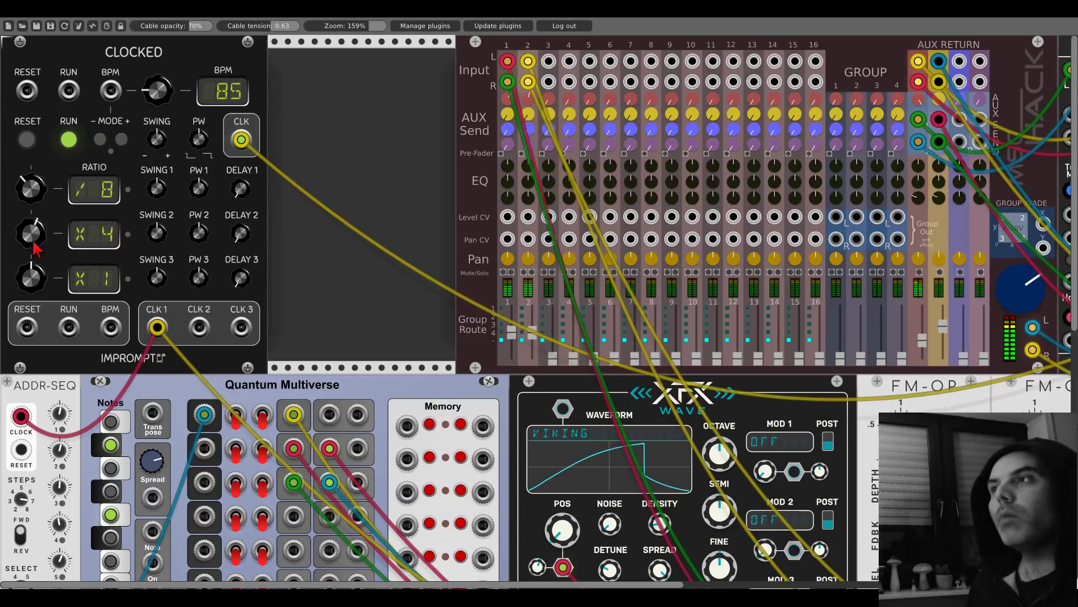
left_click_drag(35, 246, 35, 246)
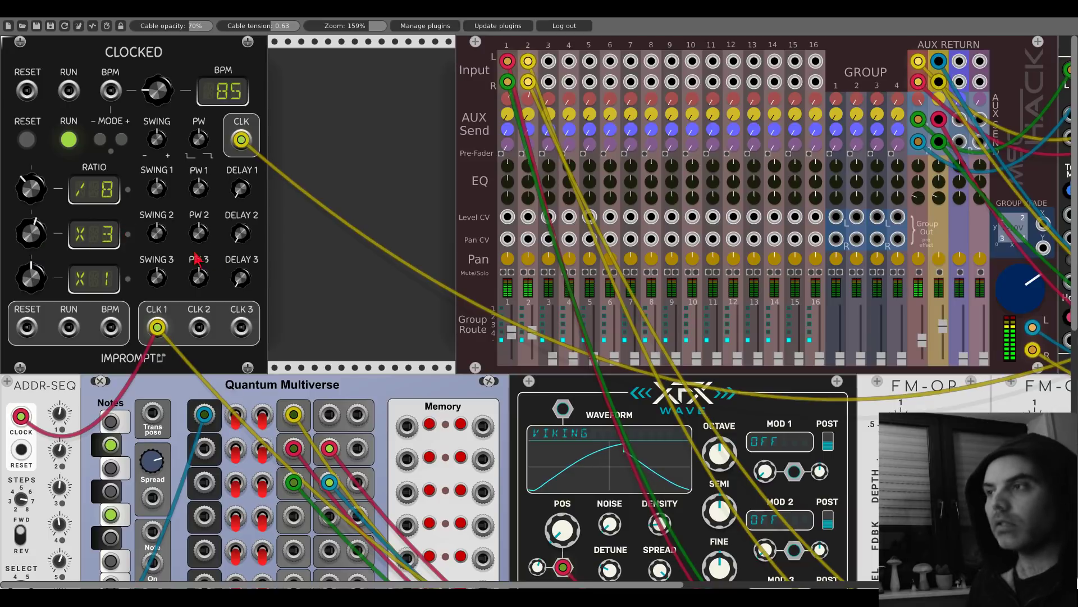
left_click_drag(199, 328, 204, 414)
scroll(202, 330, "down", 5)
scroll(200, 225, "down", 14)
mouse_move(198, 186)
left_mouse_down()
mouse_move(200, 288)
mouse_move(72, 365)
mouse_move(25, 413)
left_mouse_up()
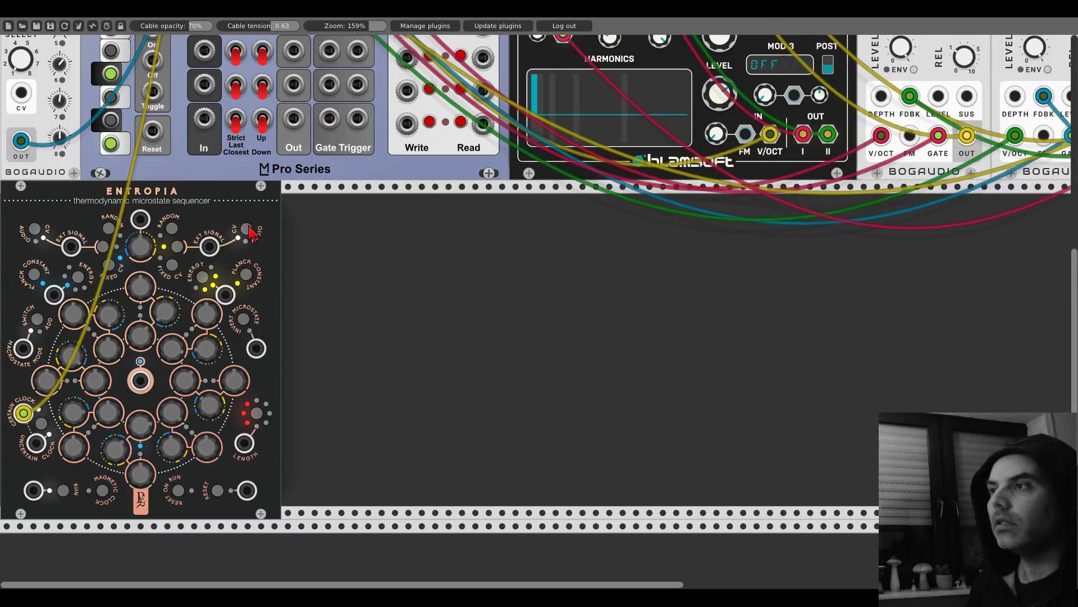
Step: Patch ADDR-SEQ's OUT to the EXT SIGNAL input on Entropia's yellow side
left_click_drag(210, 246, 23, 140)
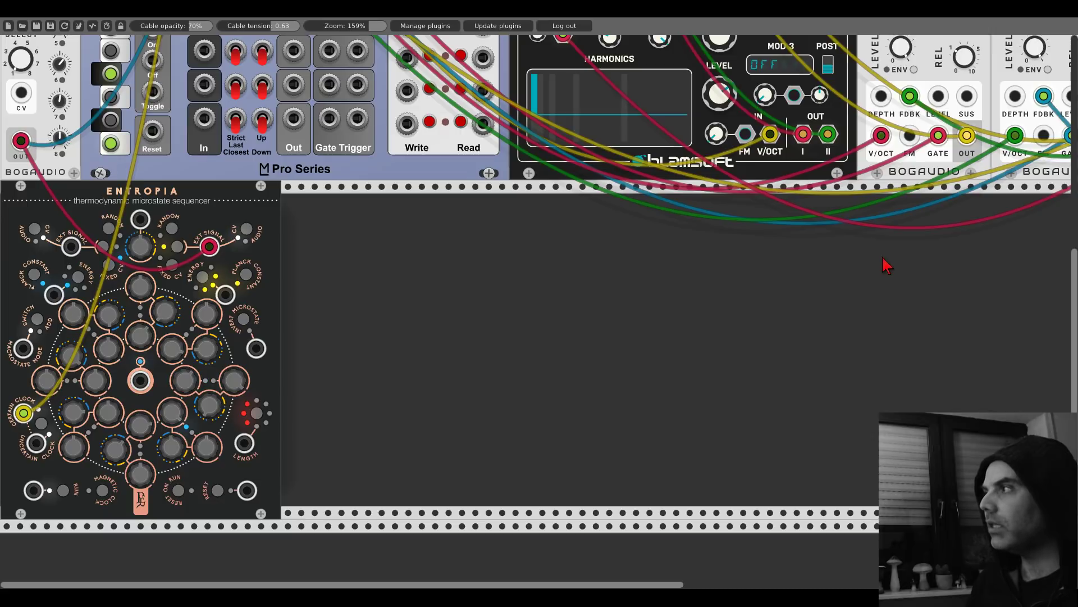
left_click_drag(886, 265, 325, 501)
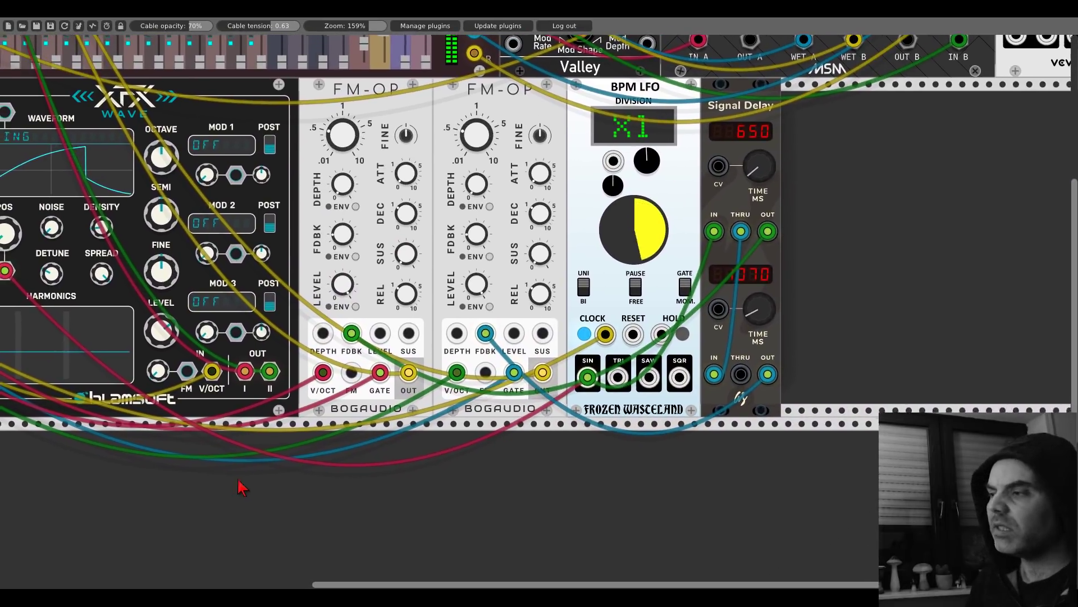
left_click_drag(241, 486, 907, 267)
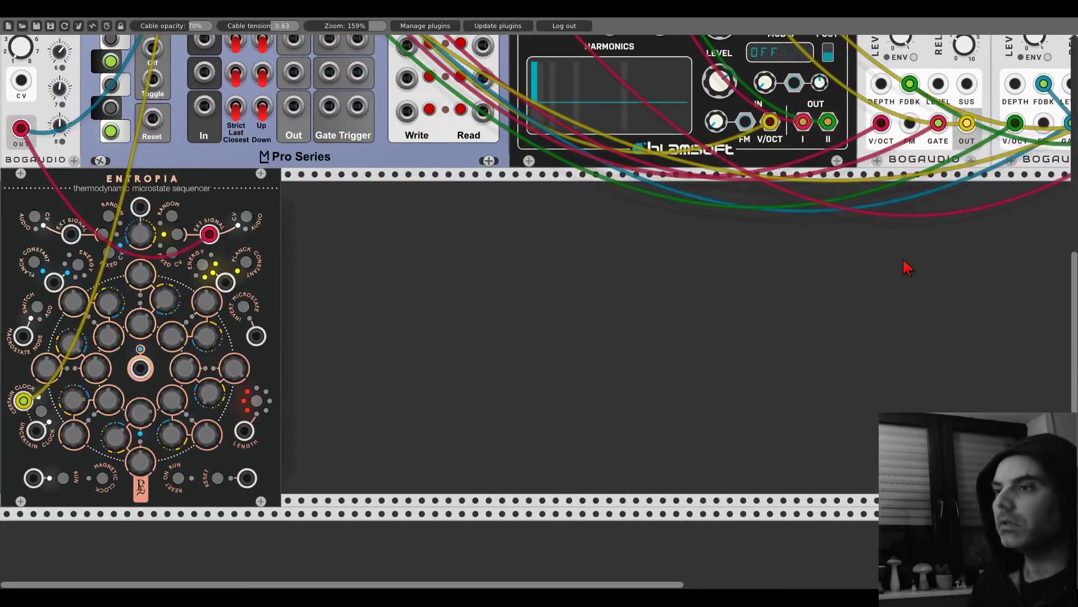
Step: Add an Animated Circuits Famosc module directly beside Entropia
right_click(358, 414)
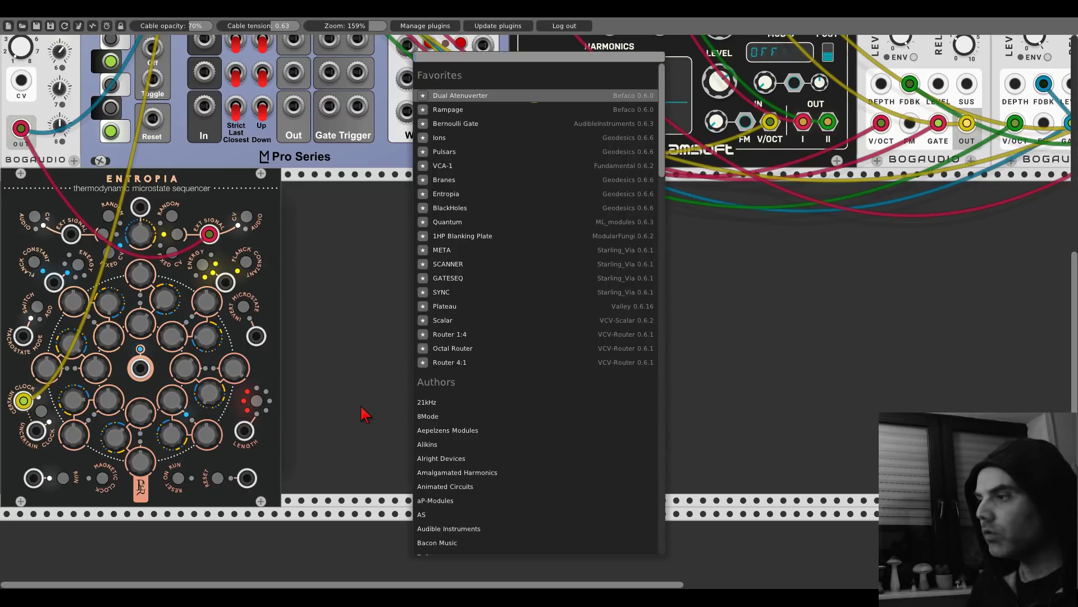
left_click(436, 487)
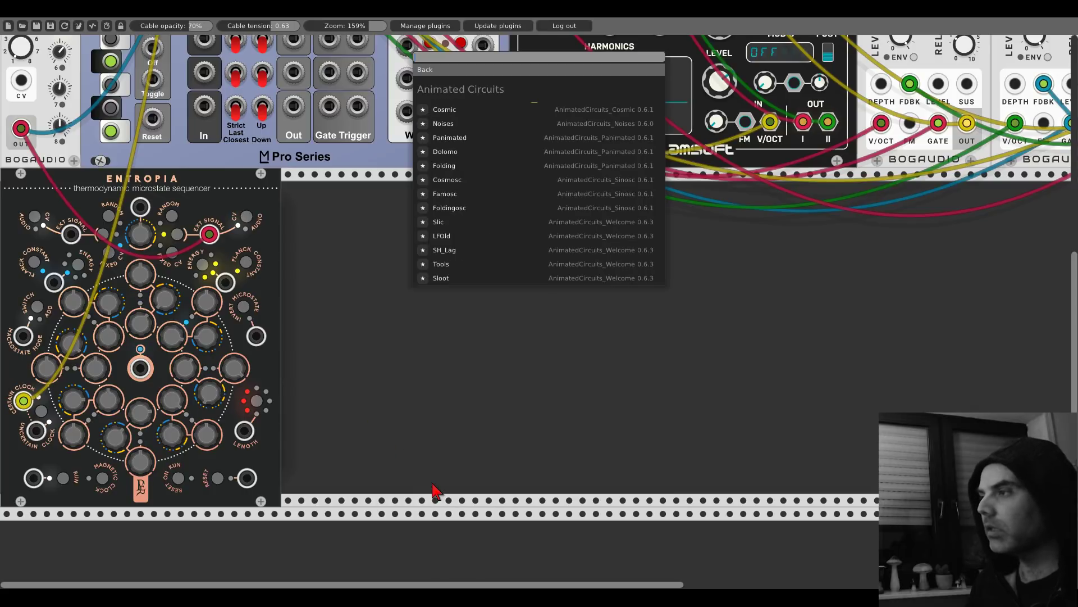
left_click(444, 195)
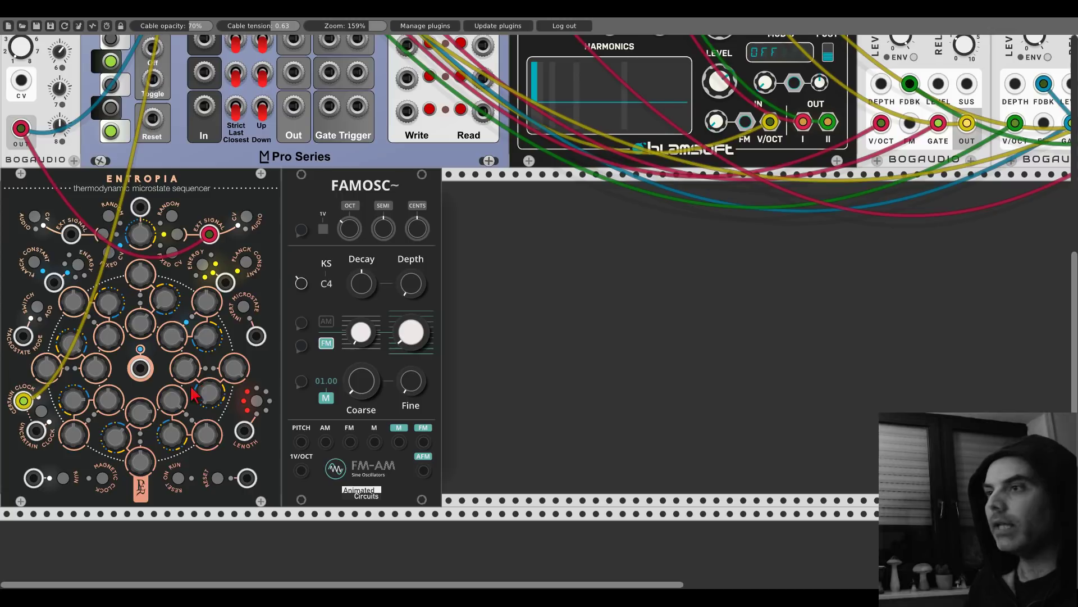
Step: Patch Entropia's central output to Quantum Multiverse's fourth In
left_click_drag(141, 368, 201, 259)
scroll(145, 382, "up", 5)
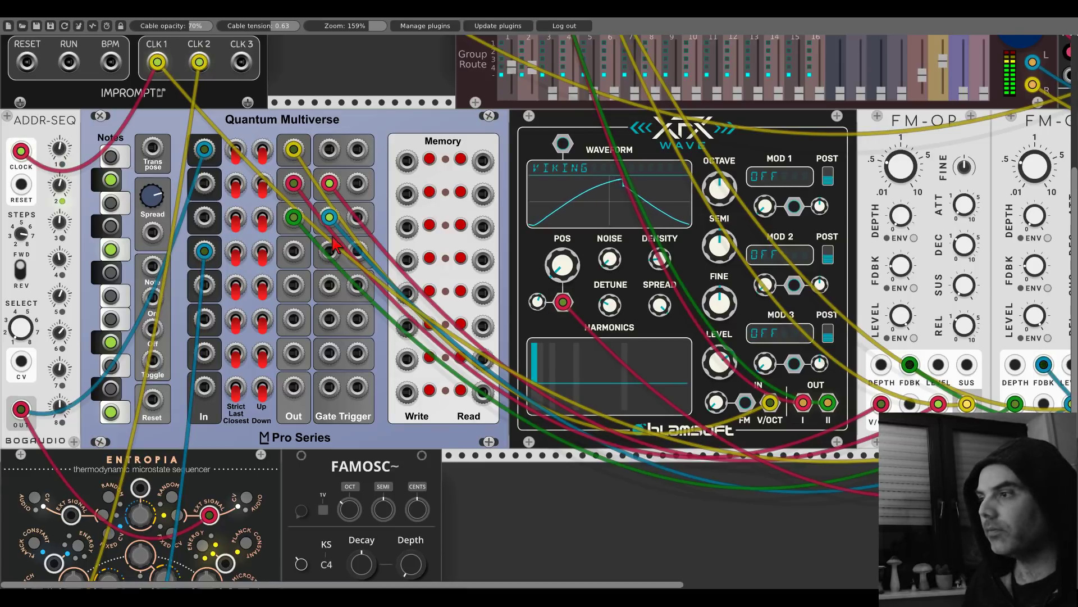
scroll(345, 252, "down", 5)
Step: Search the module library for "nura" and "vult", and look through the Vult modules for a low pass gate
right_click(528, 365)
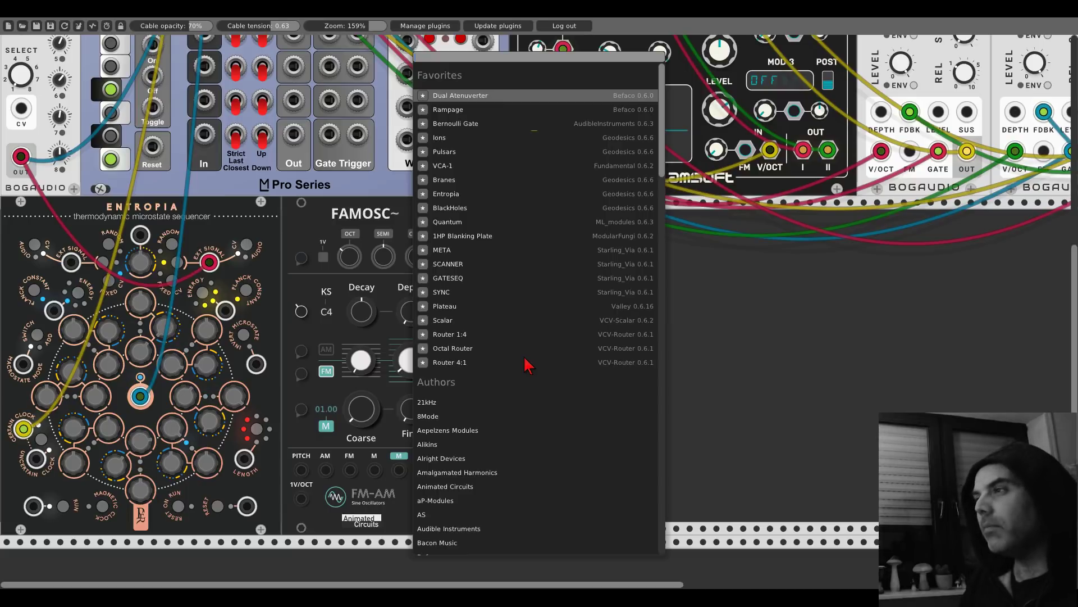
type("nura")
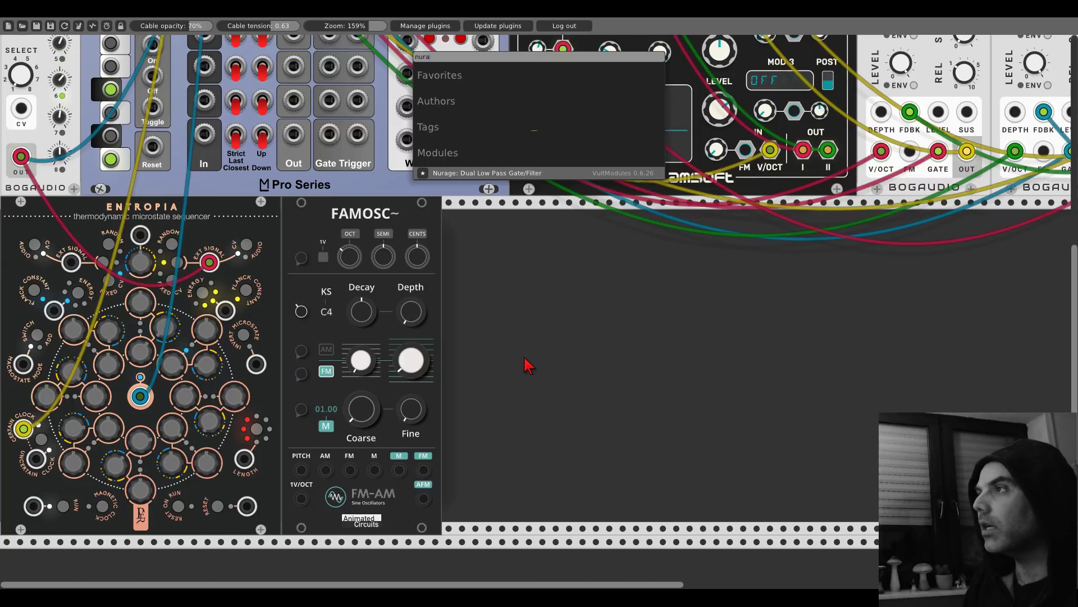
key("BackSpace")
key("BackSpace")
key("BackSpace")
key("BackSpace")
key("BackSpace")
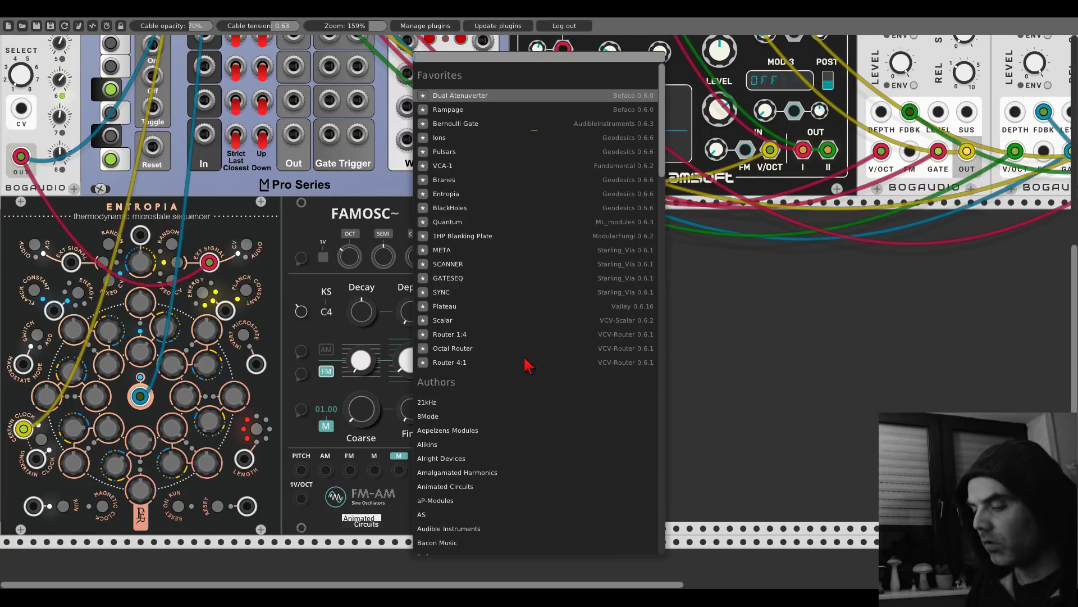
type("vult")
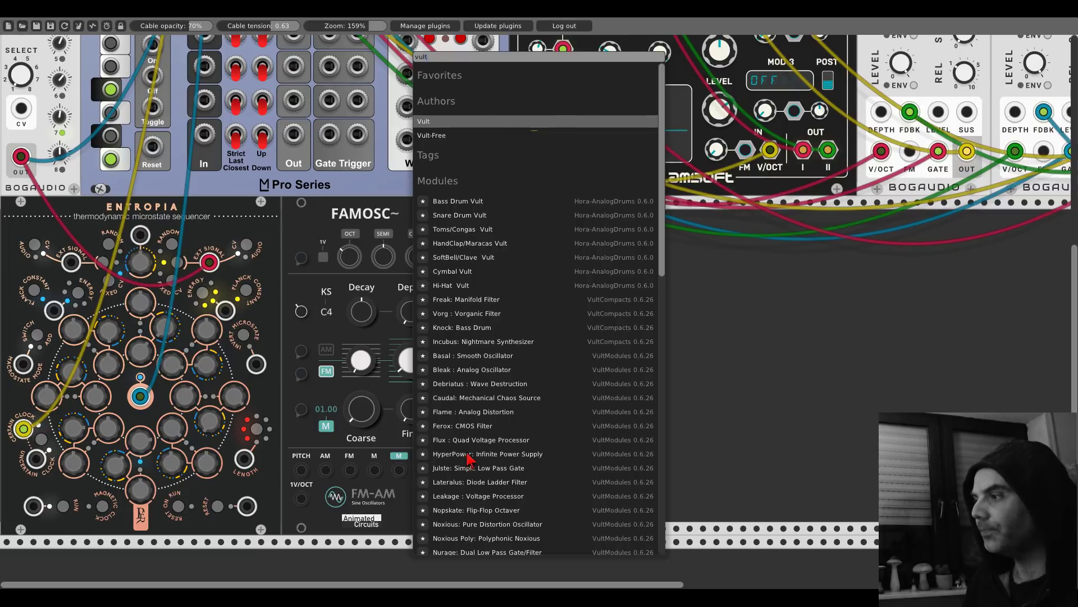
scroll(472, 450, "down", 10)
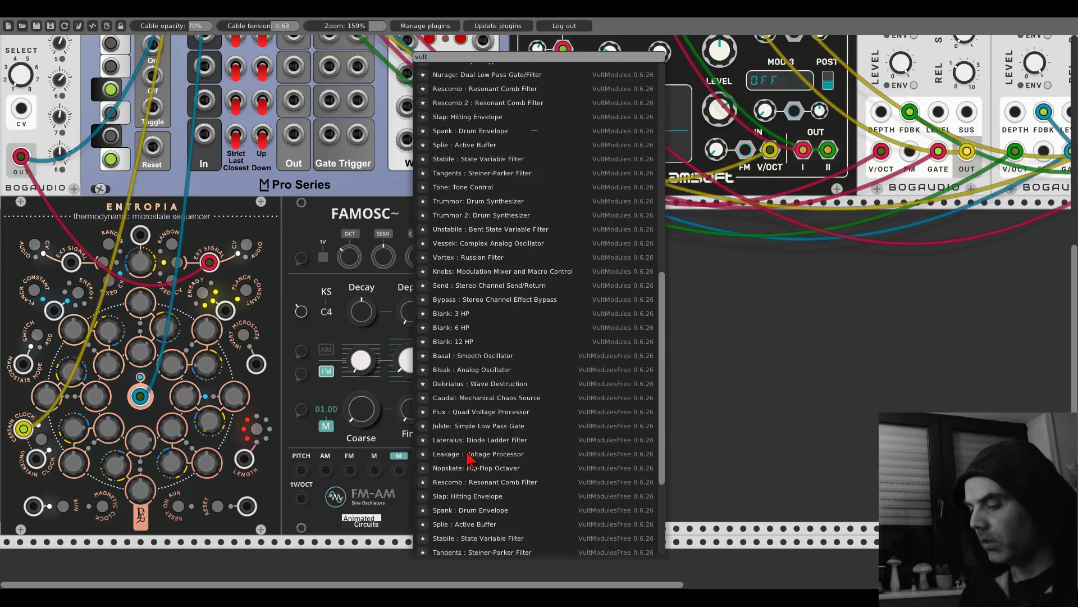
scroll(468, 458, "up", 10)
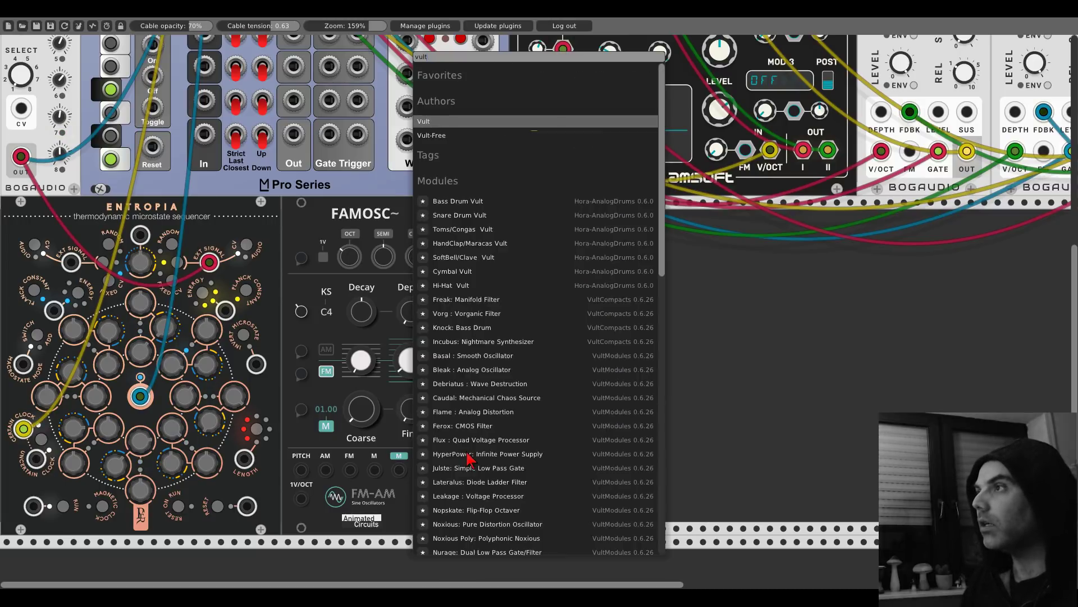
Step: Add the VultModulesFree Julste low pass gate directly beside Famosc and patch Famosc's FM output to Julste's INPUT
key("BackSpace")
key("BackSpace")
key("BackSpace")
key("BackSpace")
type("jus")
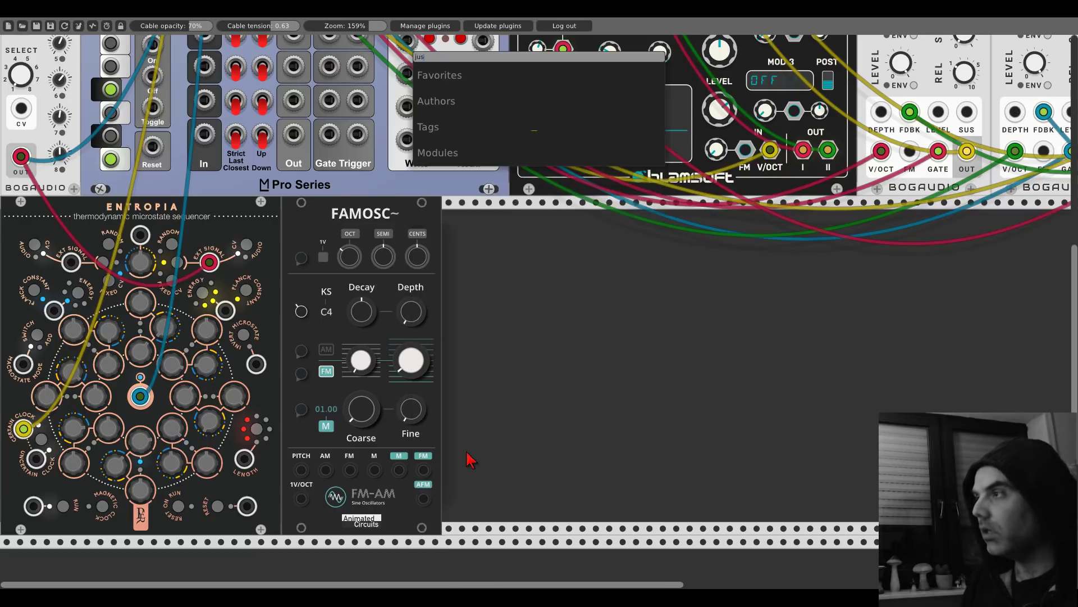
key("BackSpace")
type("ls")
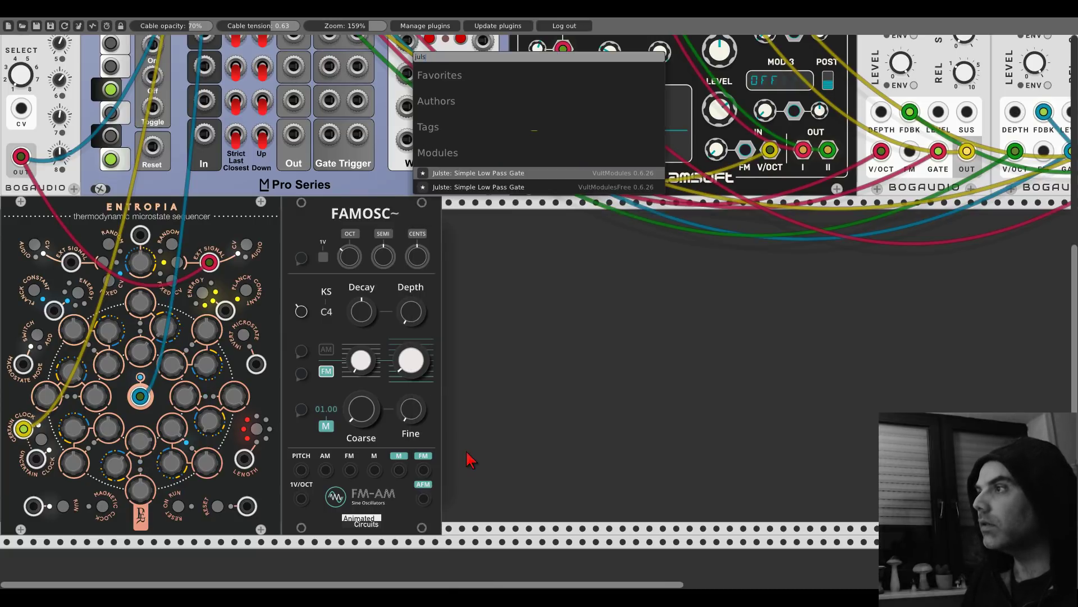
left_click(495, 187)
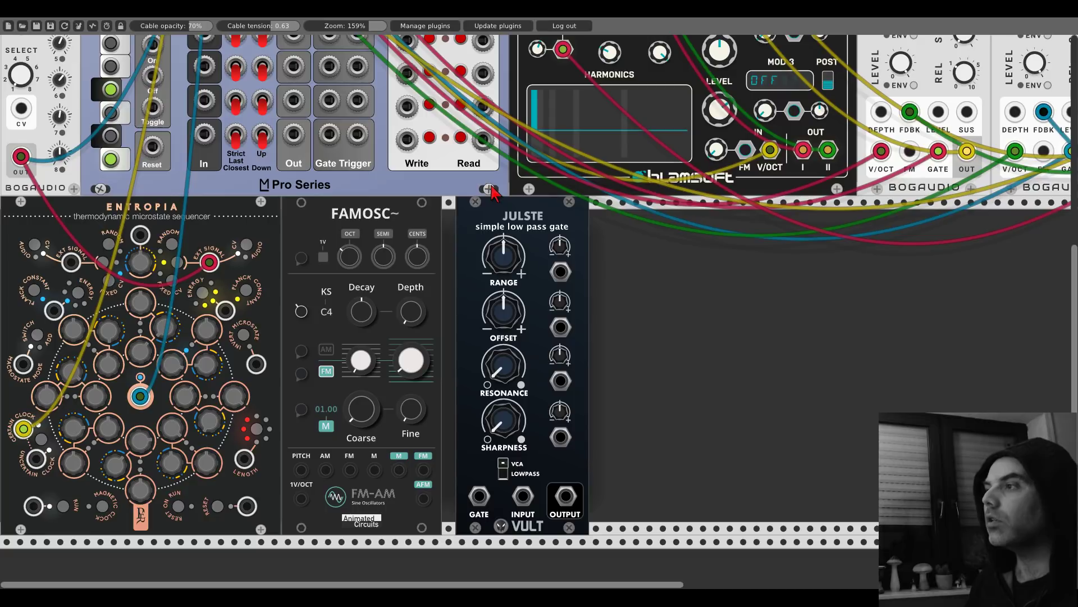
left_click_drag(495, 220, 482, 219)
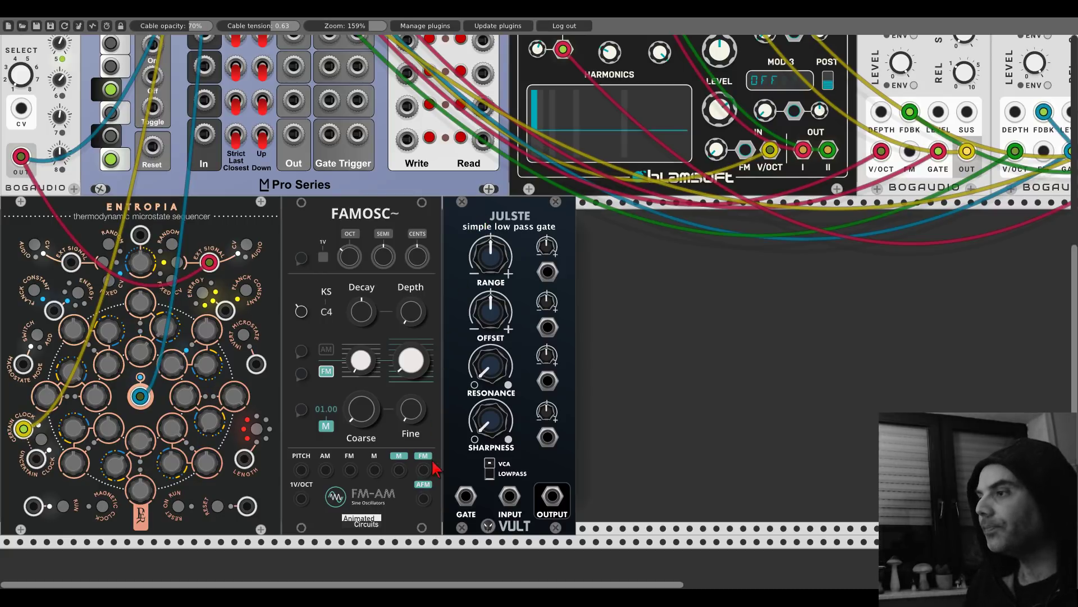
left_click_drag(423, 469, 509, 495)
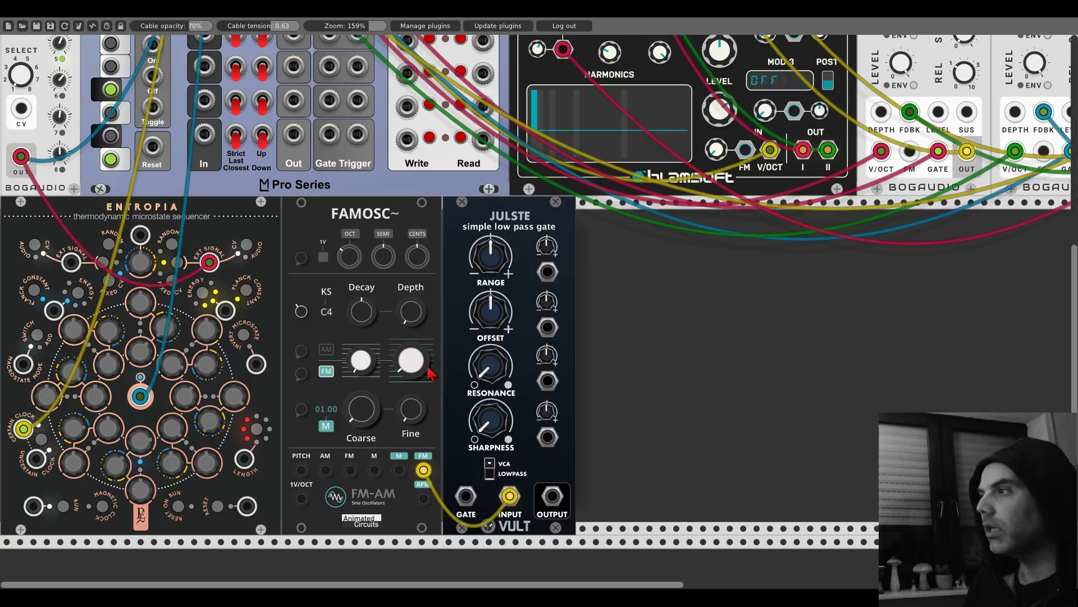
Step: Try adding the F note to Quantum Multiverse's active notes, and switch it off again
scroll(386, 349, "up", 5)
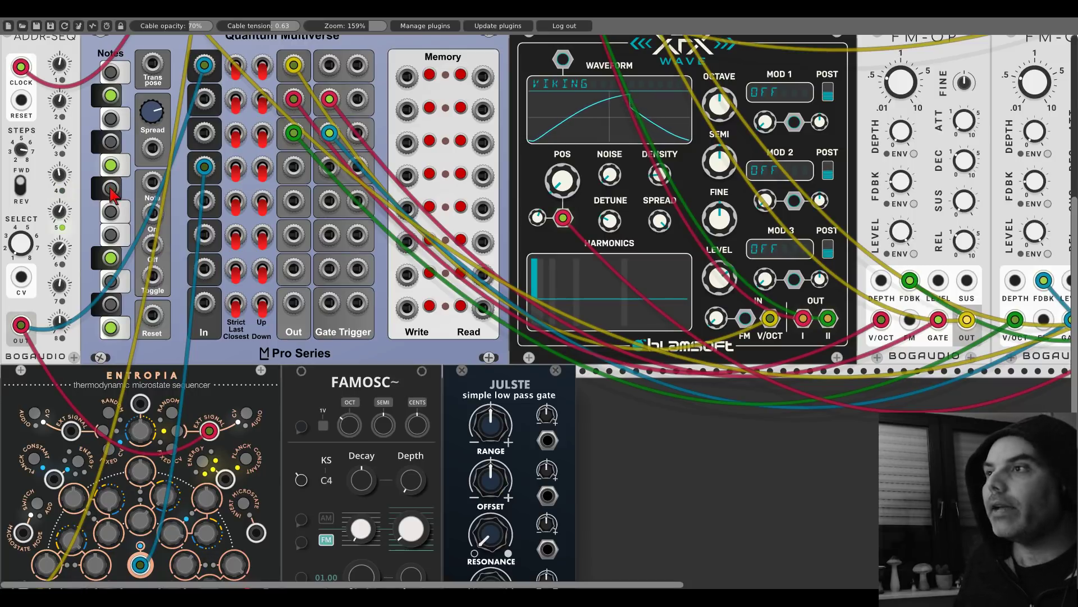
left_click(111, 212)
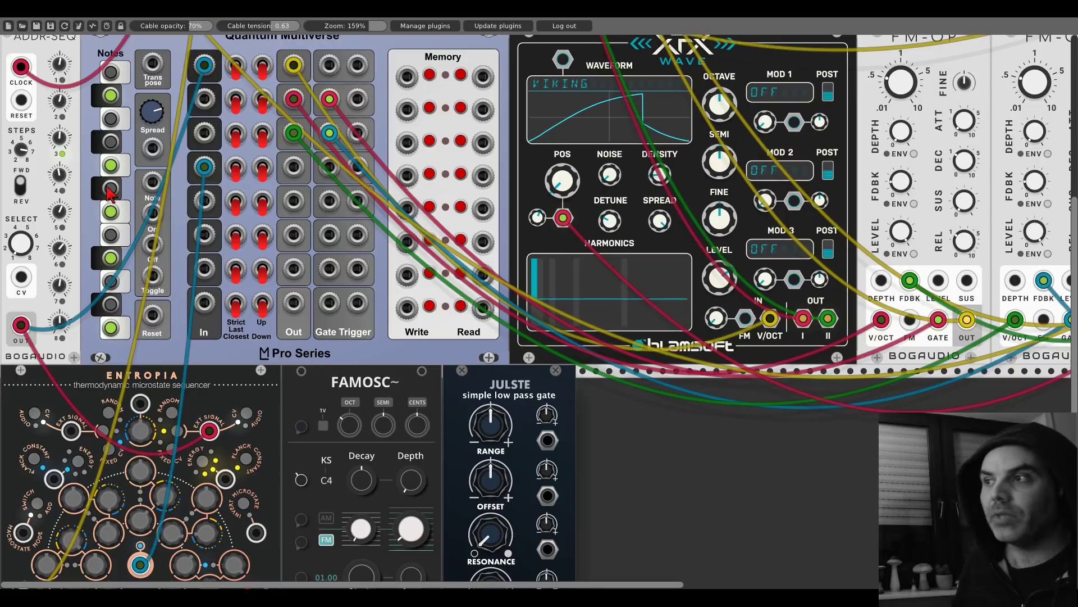
left_click(112, 214)
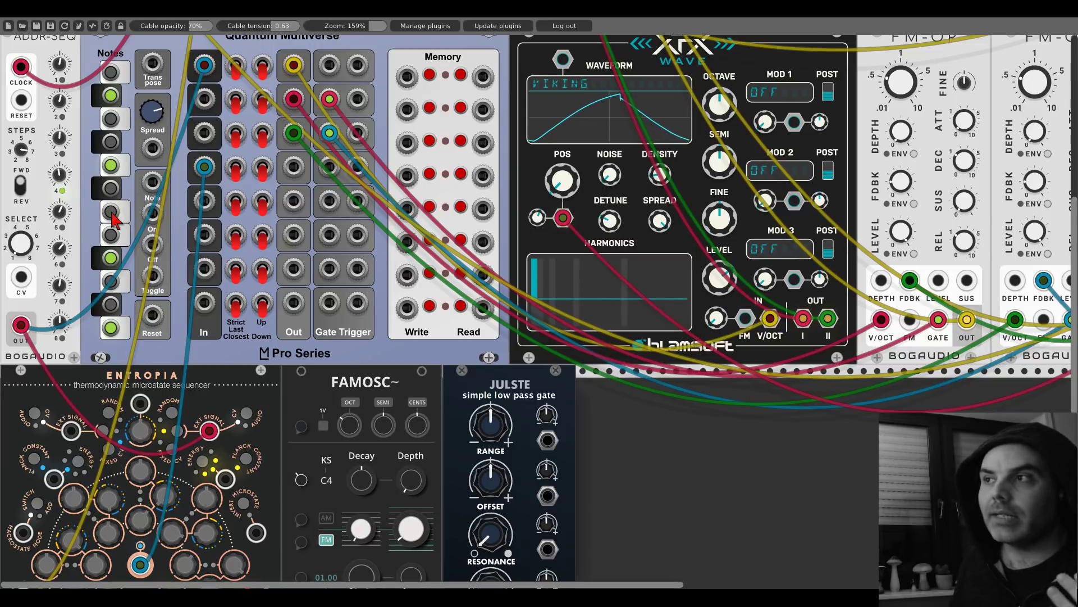
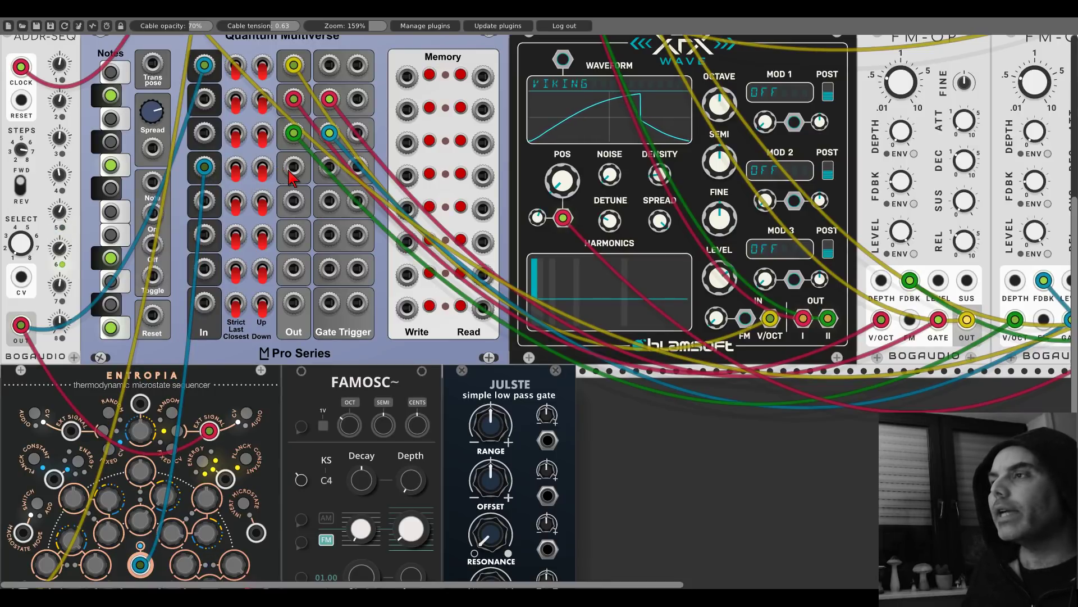
Step: Patch Quantum Multiverse's fourth Out to Famosc's 1V/OCT input and set the fourth row's quantizing mode to Last
left_click_drag(293, 167, 301, 414)
scroll(296, 174, "down", 5)
scroll(296, 386, "up", 3)
scroll(296, 386, "up", 2)
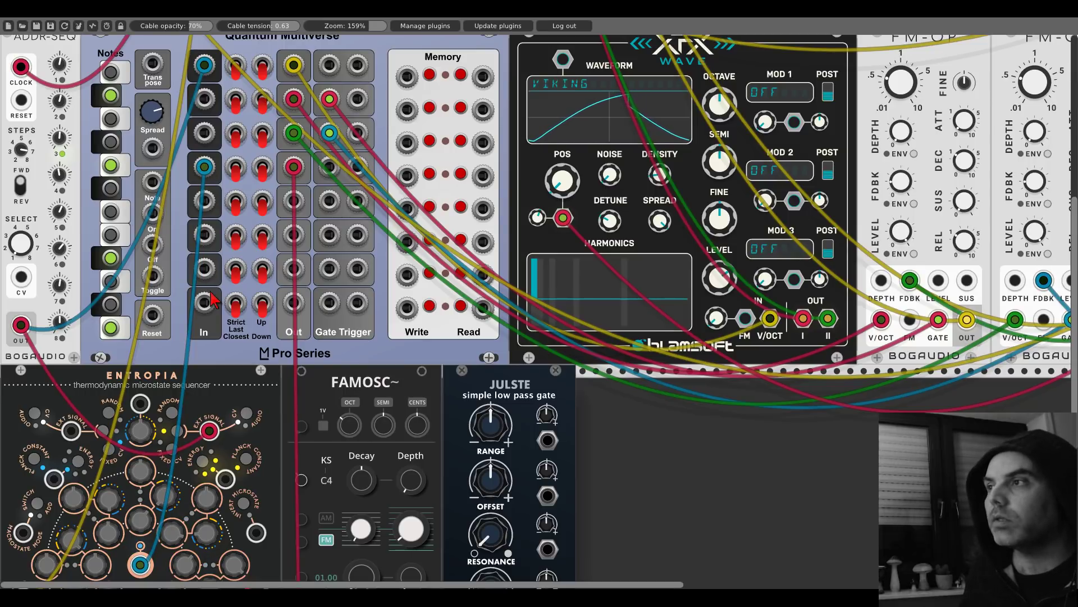
left_click(237, 177)
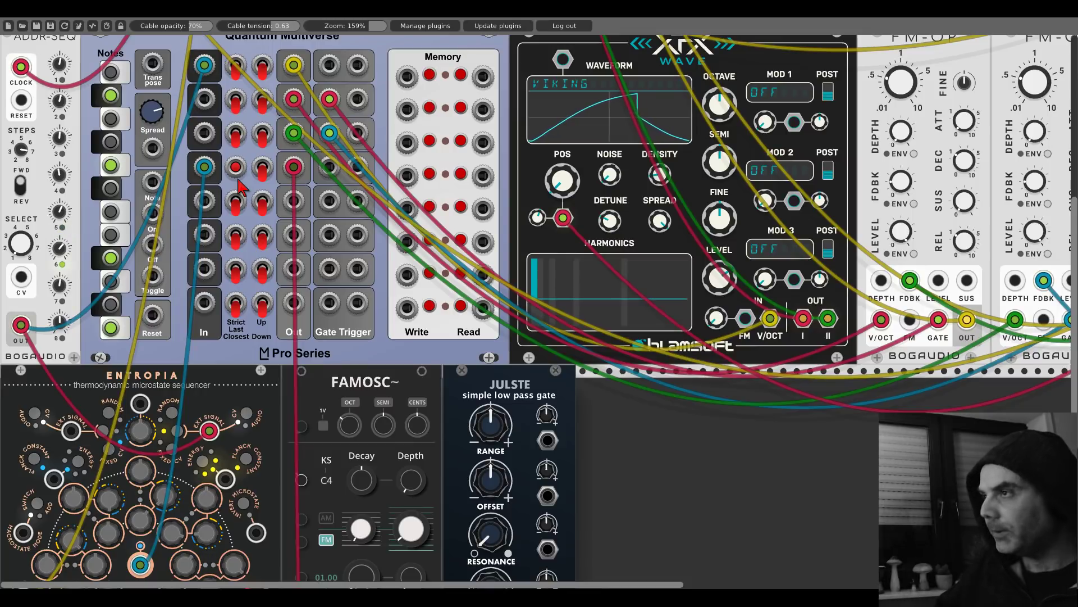
Step: Patch Julste's OUTPUT to the left input of mixer channel 3
scroll(238, 185, "down", 5)
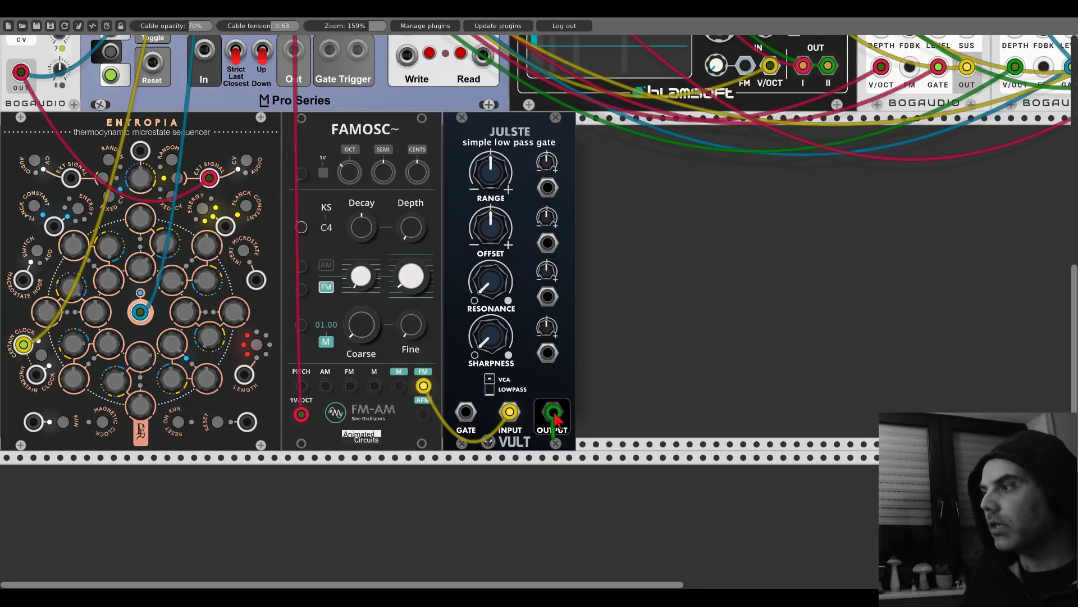
scroll(547, 225, "up", 12)
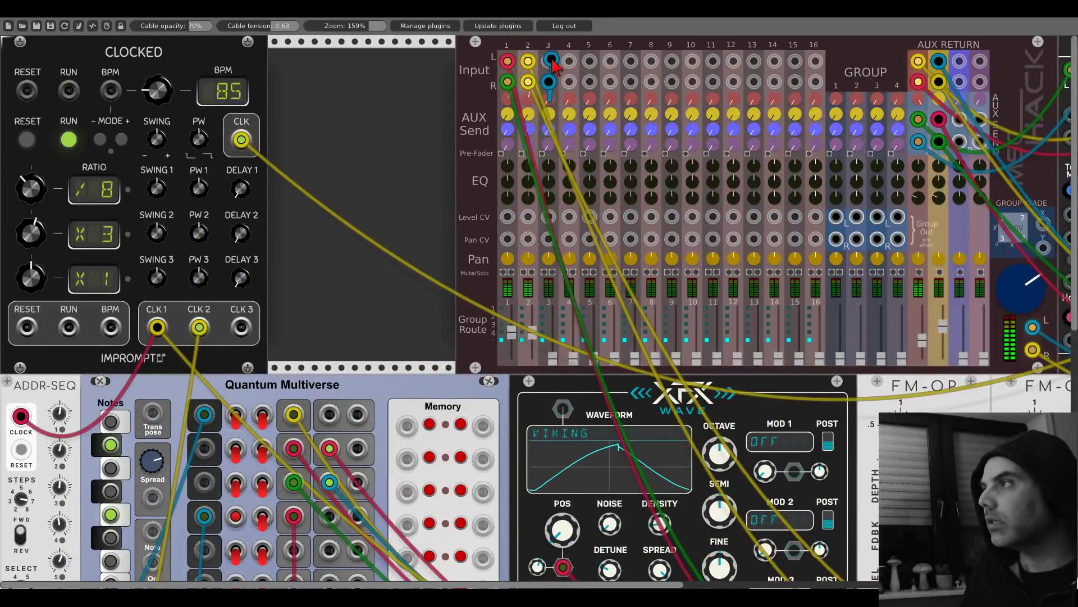
scroll(562, 336, "down", 12)
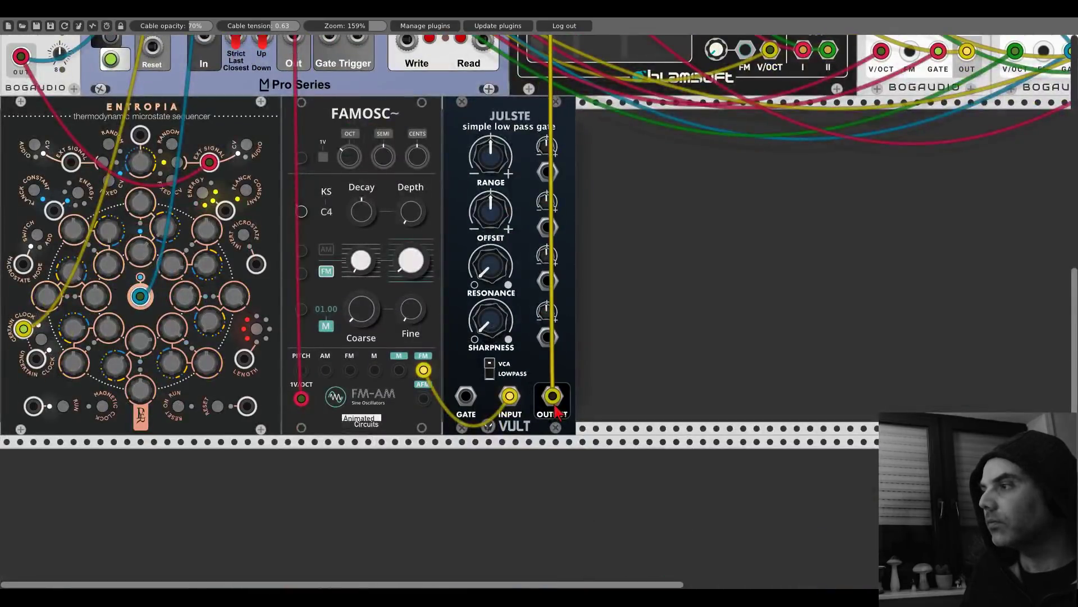
scroll(561, 336, "up", 8)
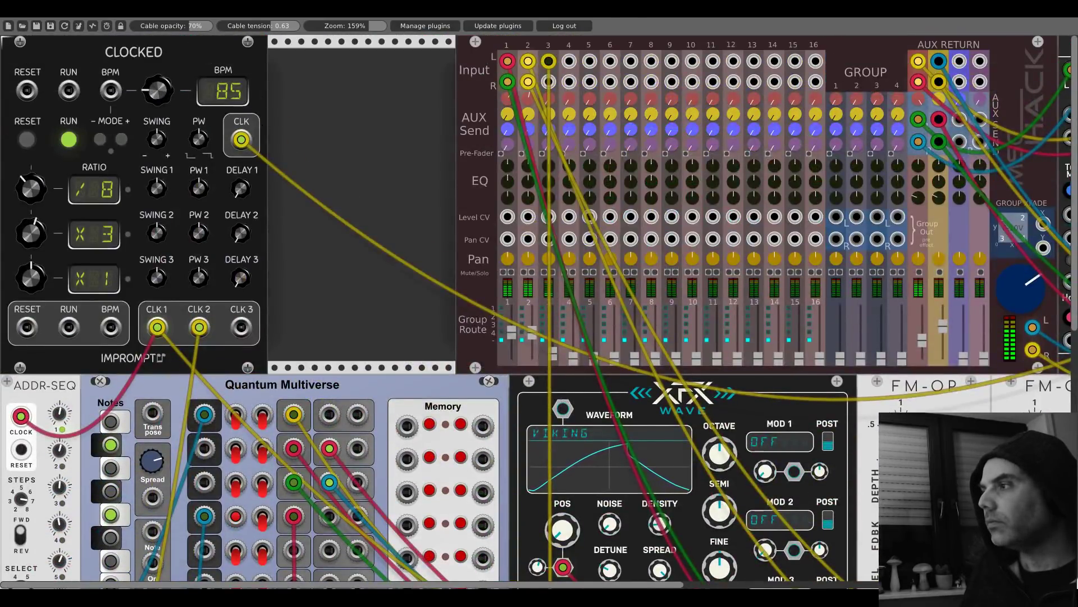
scroll(616, 446, "down", 11)
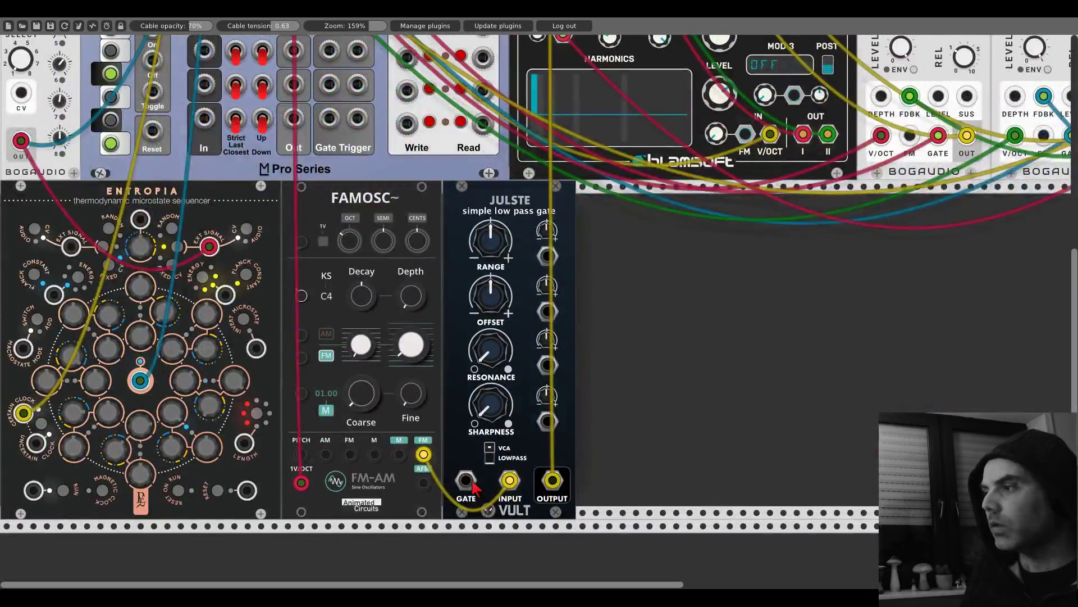
Step: Patch Quantum Multiverse's fourth Gate to Julste's GATE input, and raise the fader of mixer channel 3
left_click_drag(465, 480, 330, 268)
scroll(471, 487, "up", 5)
scroll(449, 362, "down", 5)
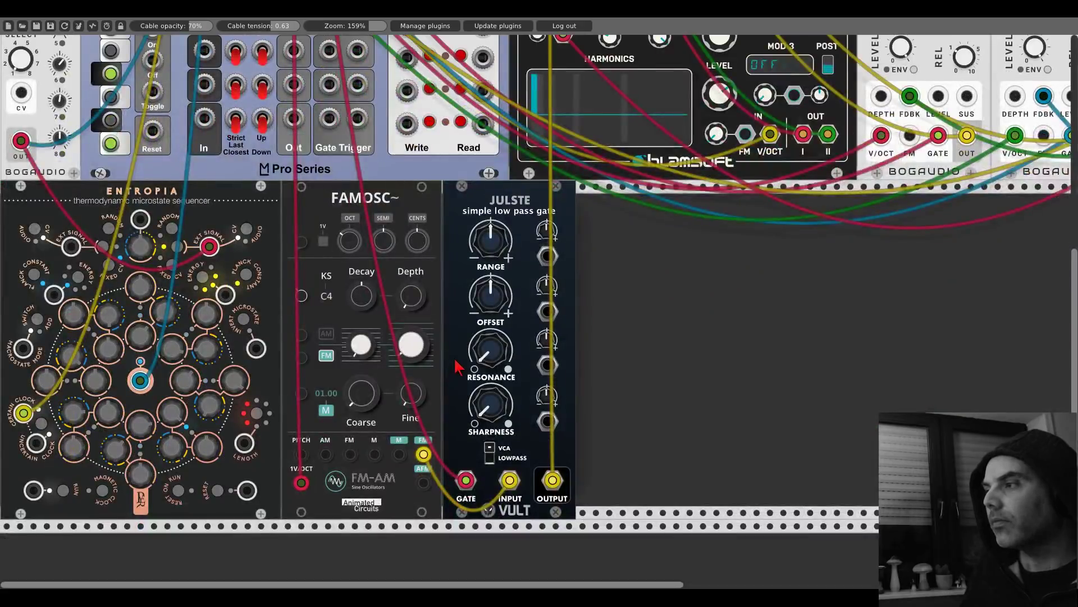
scroll(462, 361, "up", 8)
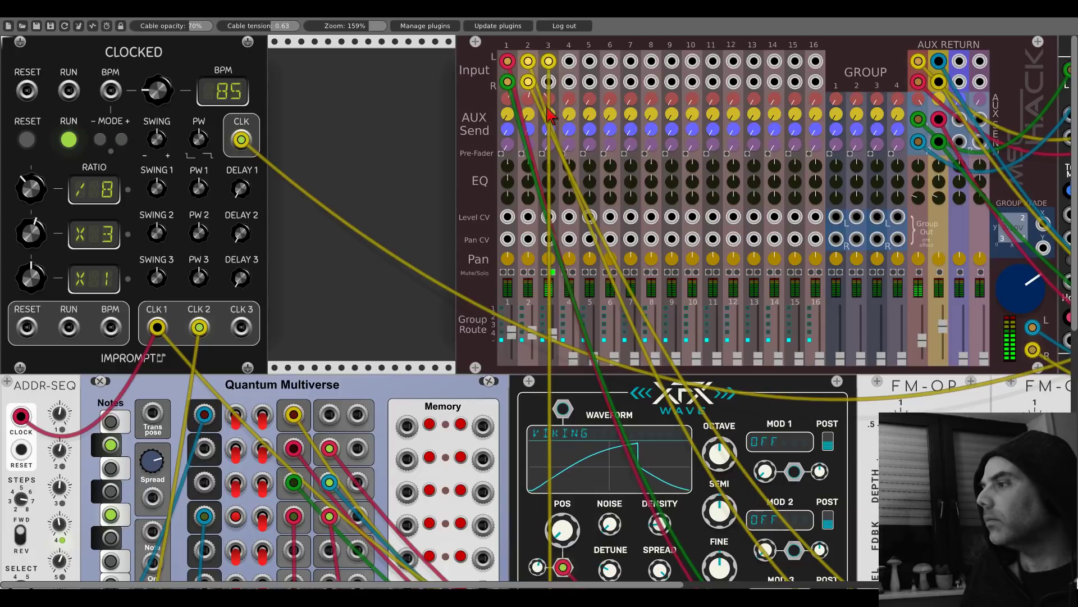
Step: Switch Julste to LOWPASS mode, raise its SHARPNESS and RESONANCE, and lower its RANGE and OFFSET
scroll(527, 188, "down", 5)
scroll(528, 188, "down", 4)
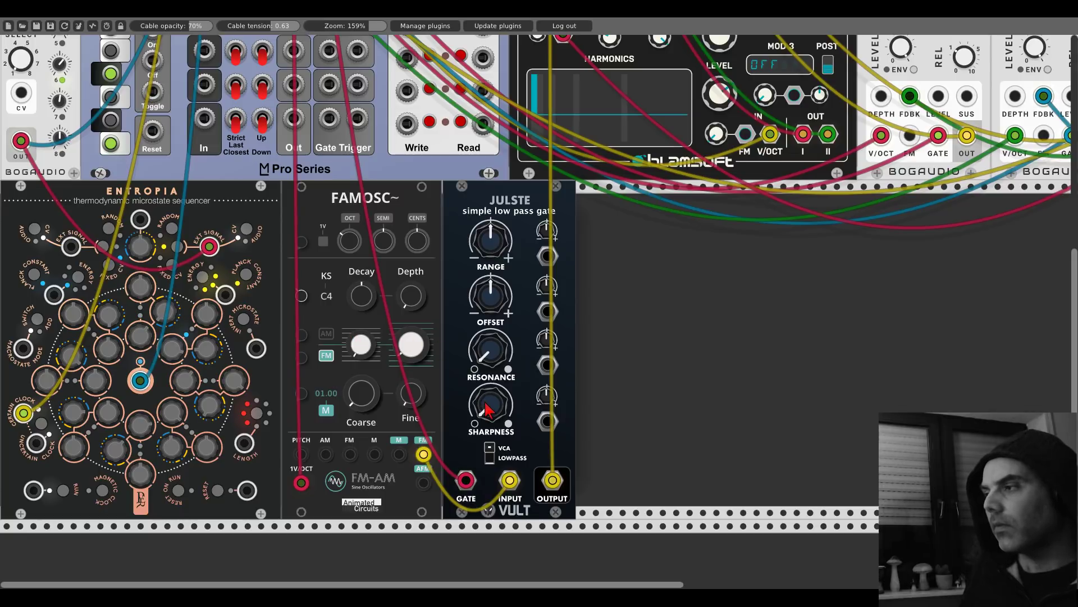
left_click_drag(487, 411, 487, 400)
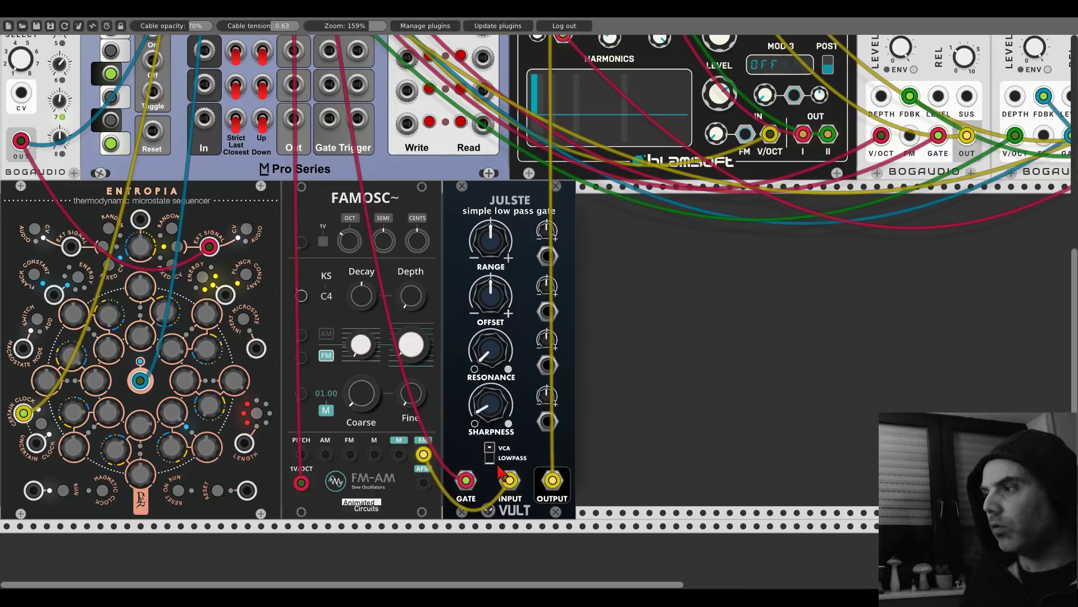
left_click(490, 447)
left_click_drag(490, 405, 491, 302)
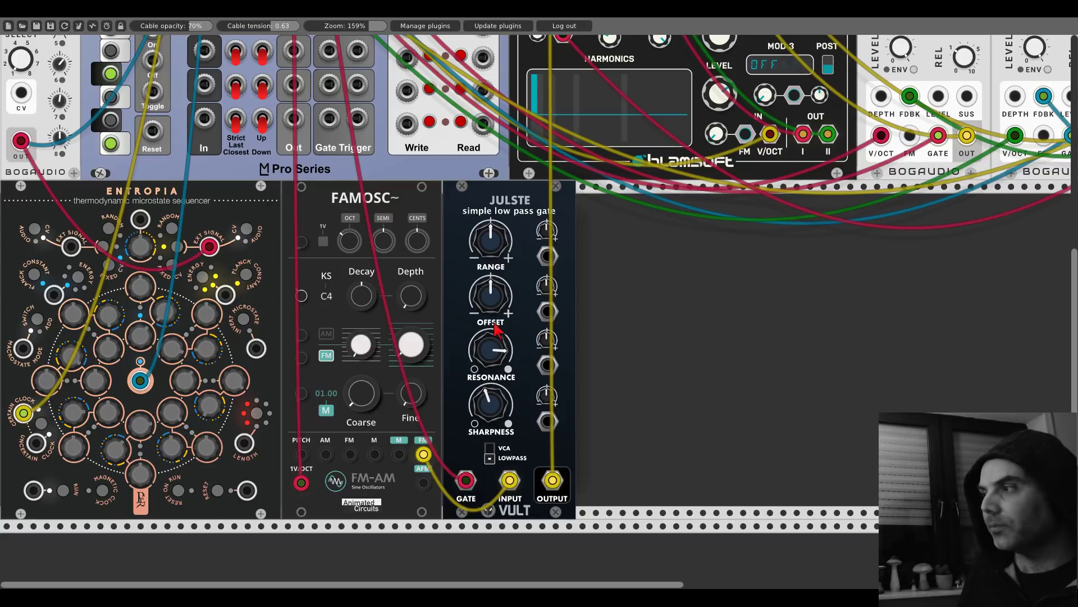
left_click_drag(490, 241, 491, 295)
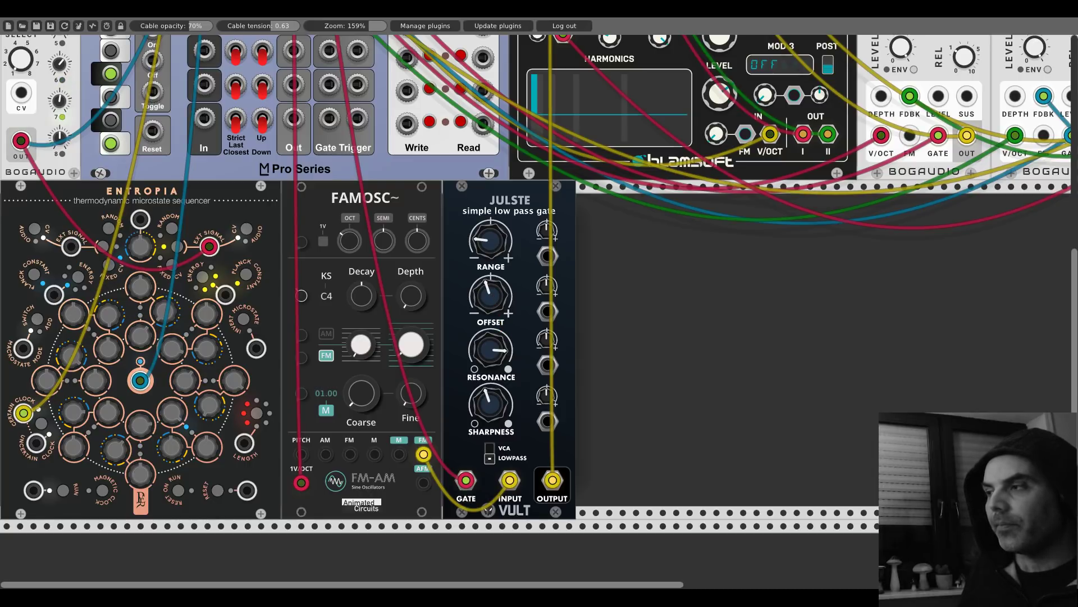
Step: Set Famosc's modulator ratio to 02.05
left_click_drag(413, 356, 413, 361)
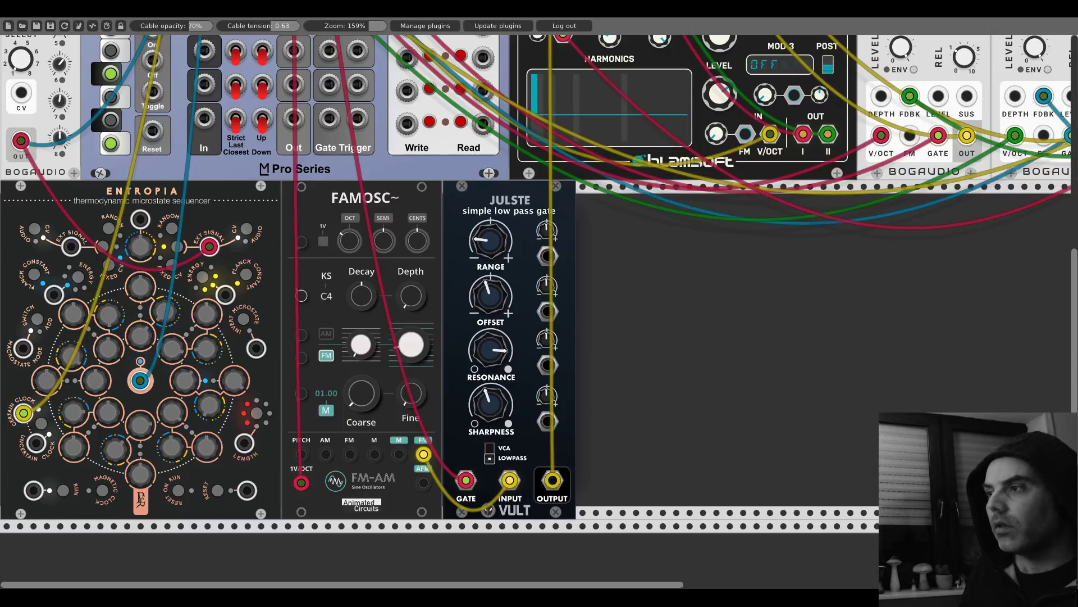
left_click_drag(362, 400, 367, 415)
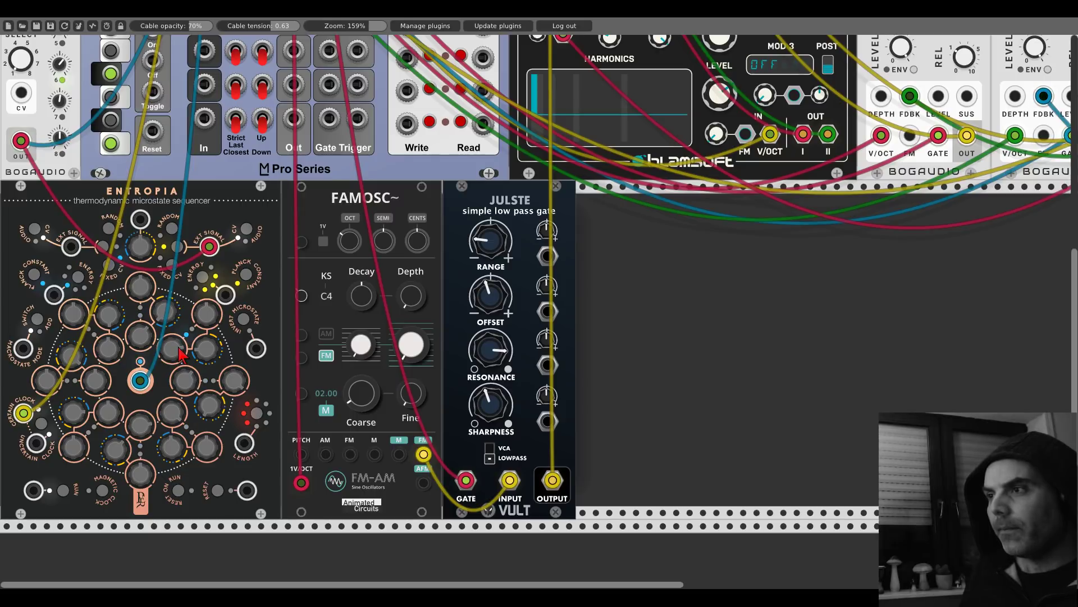
scroll(332, 248, "up", 5)
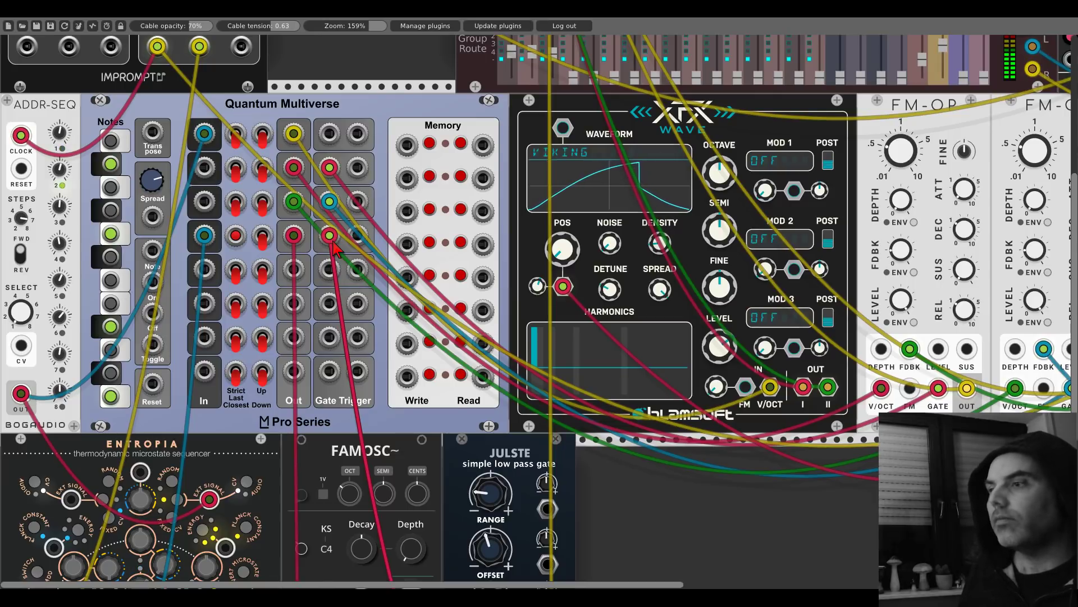
scroll(334, 247, "down", 2)
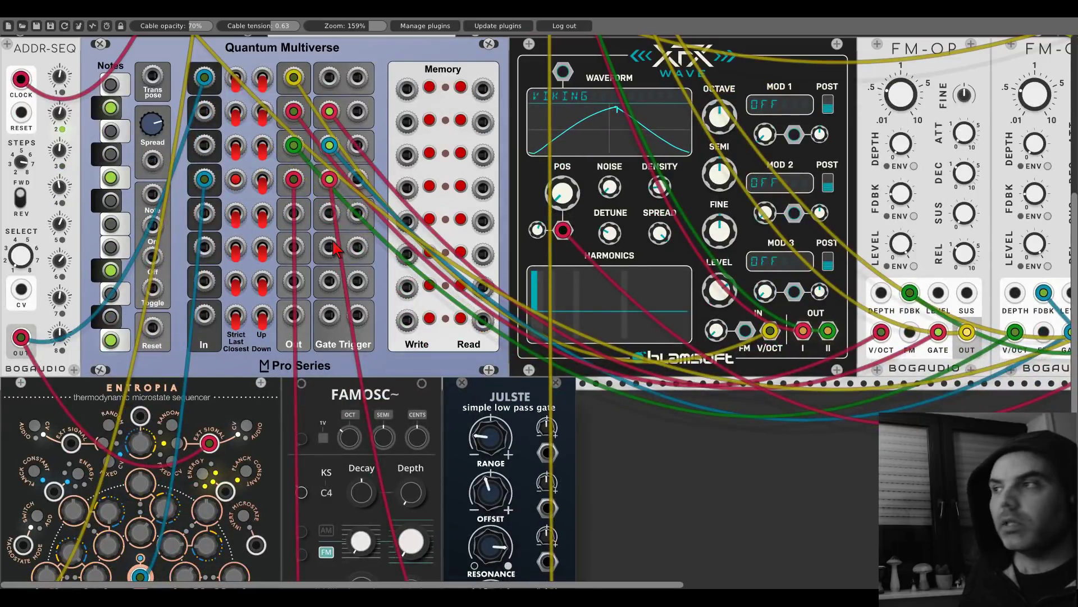
scroll(330, 200, "down", 6)
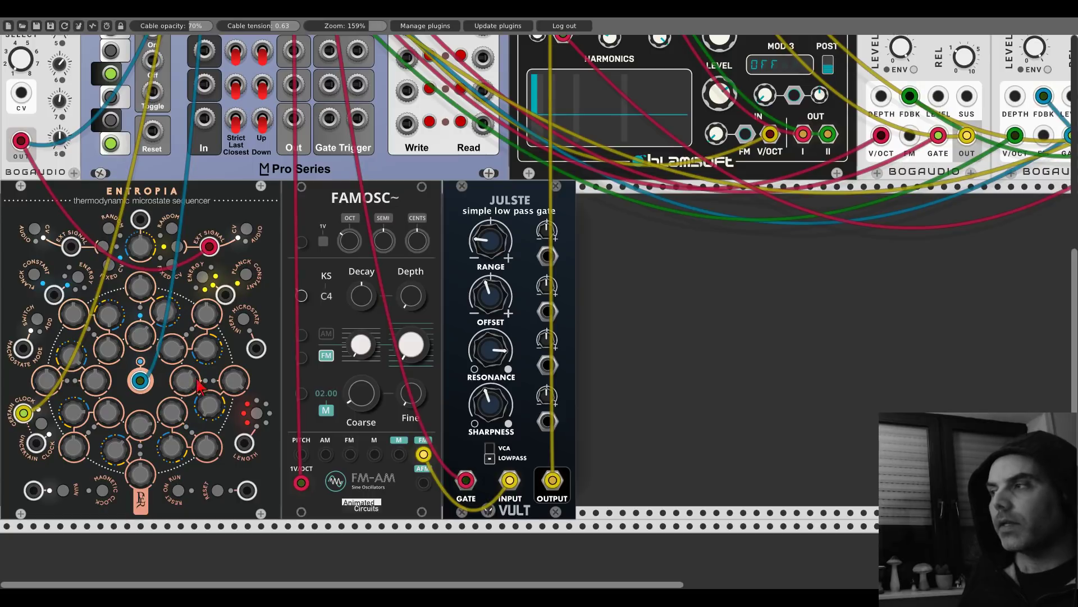
scroll(458, 298, "up", 8)
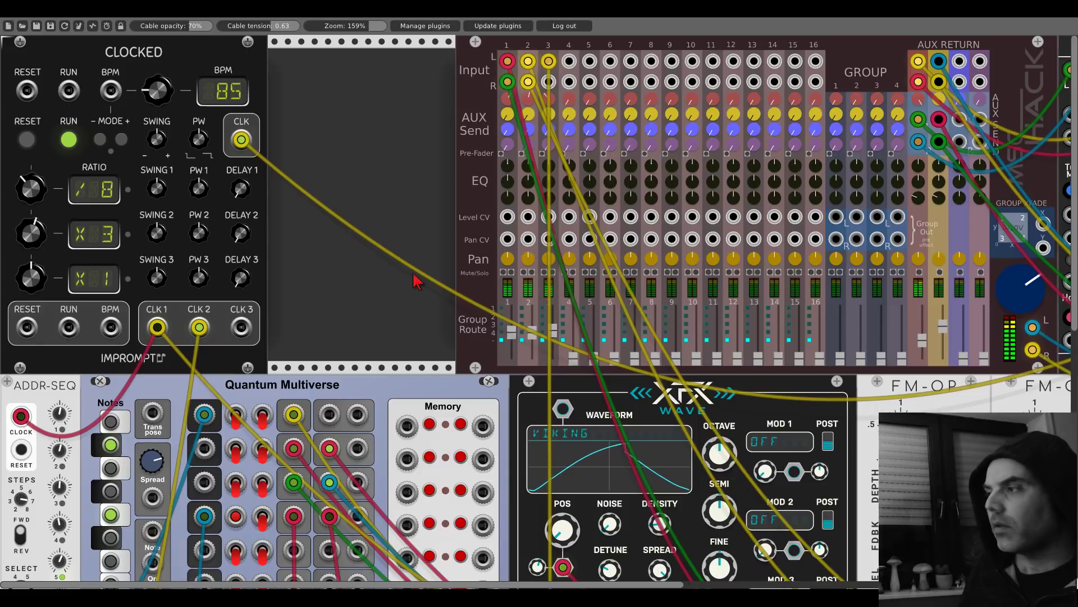
scroll(415, 280, "down", 10)
scroll(410, 290, "down", 1)
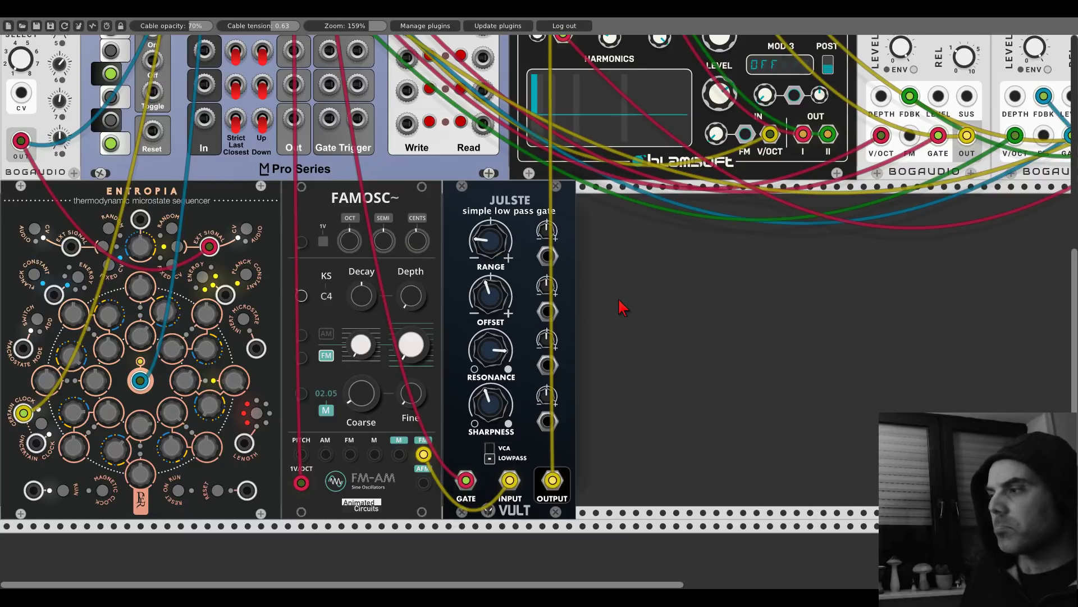
scroll(622, 306, "up", 10)
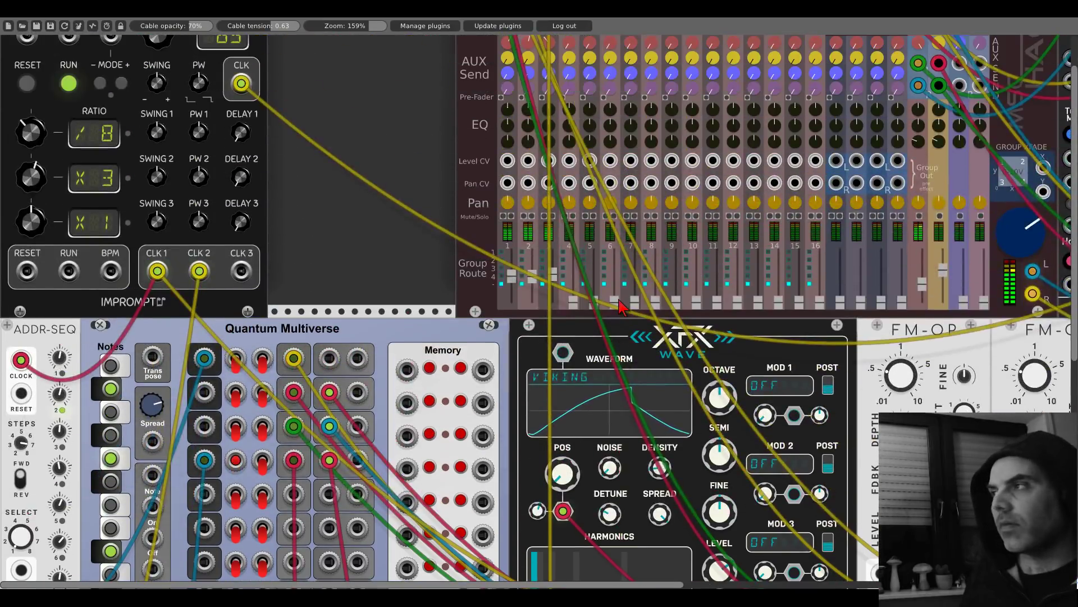
scroll(425, 249, "down", 10)
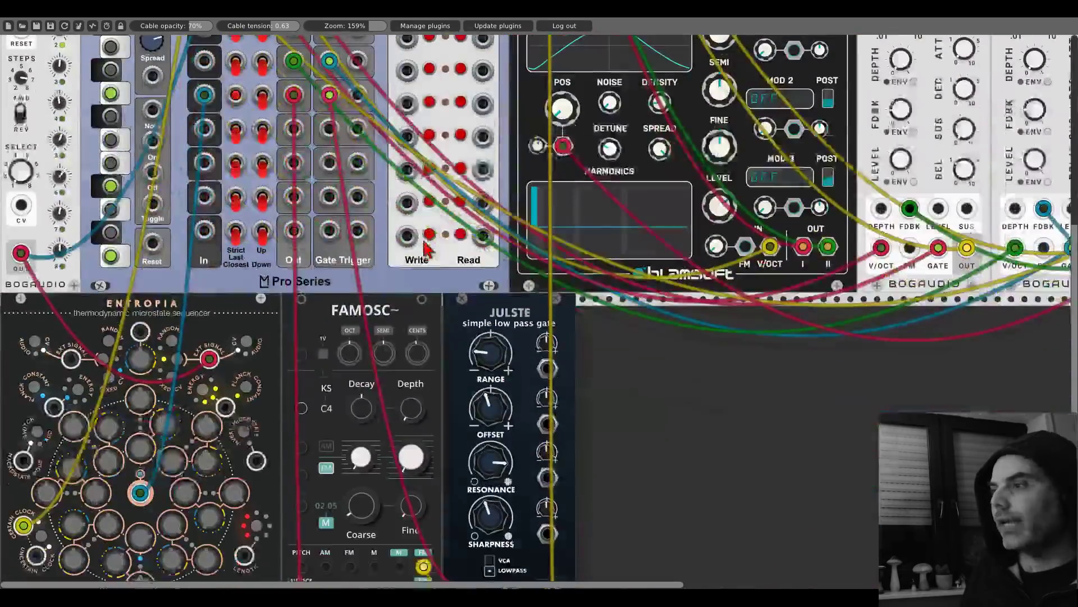
scroll(425, 249, "down", 1)
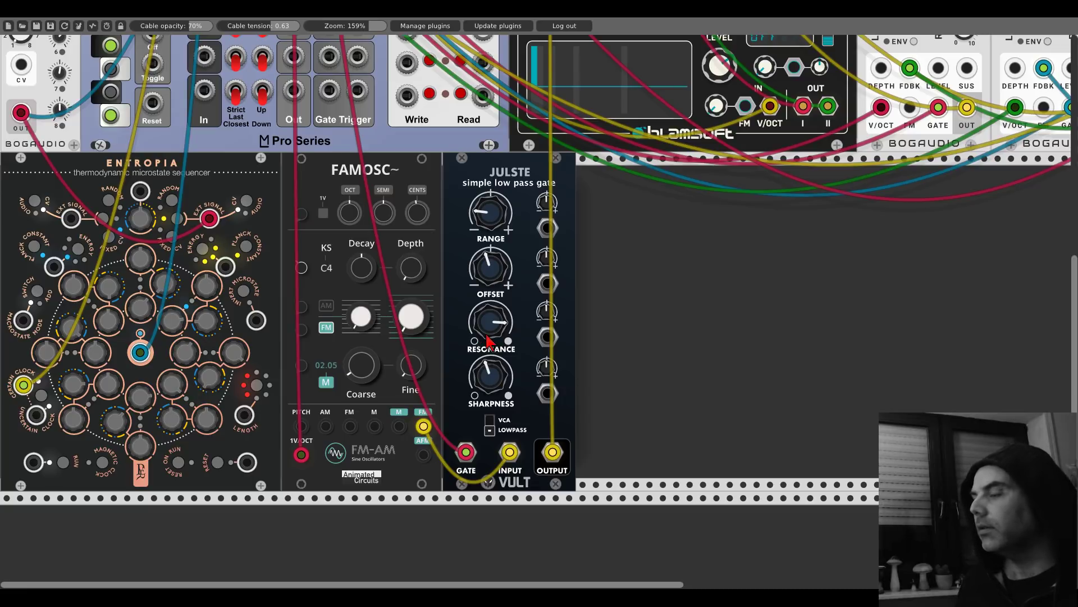
scroll(213, 352, "up", 5)
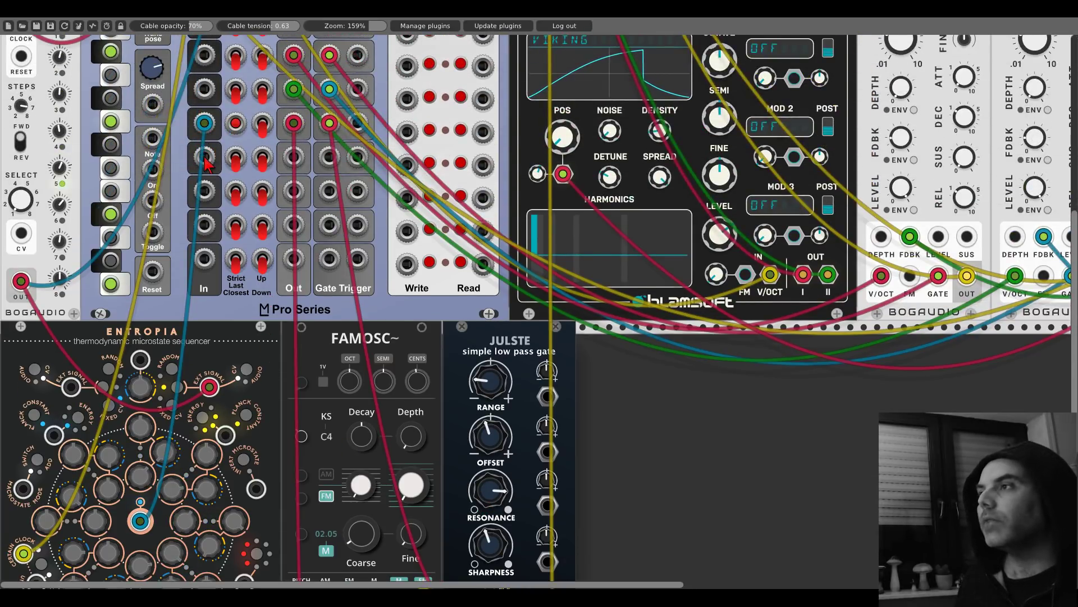
scroll(484, 396, "down", 3)
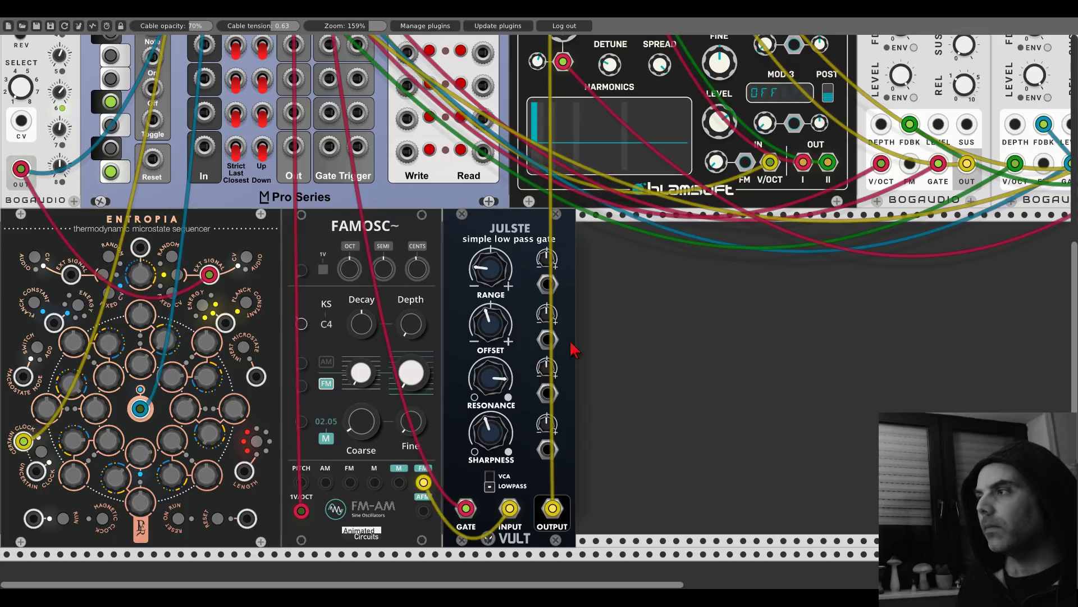
Step: Add the Animated Circuits Foldingosc module directly beside Julste and switch on its OSC2
right_click(587, 340)
left_click(464, 488)
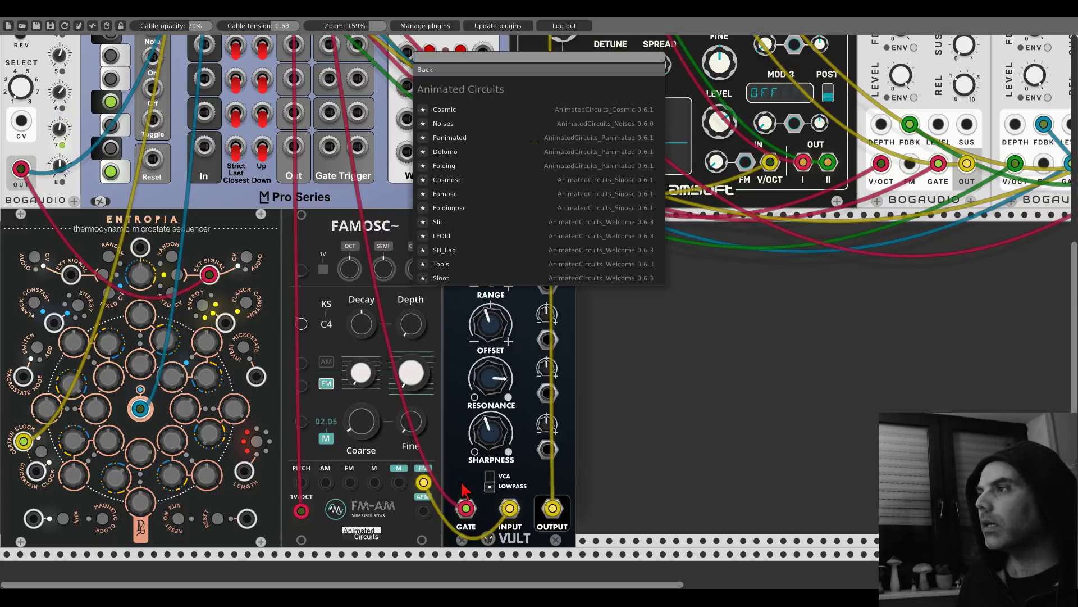
left_click(455, 209)
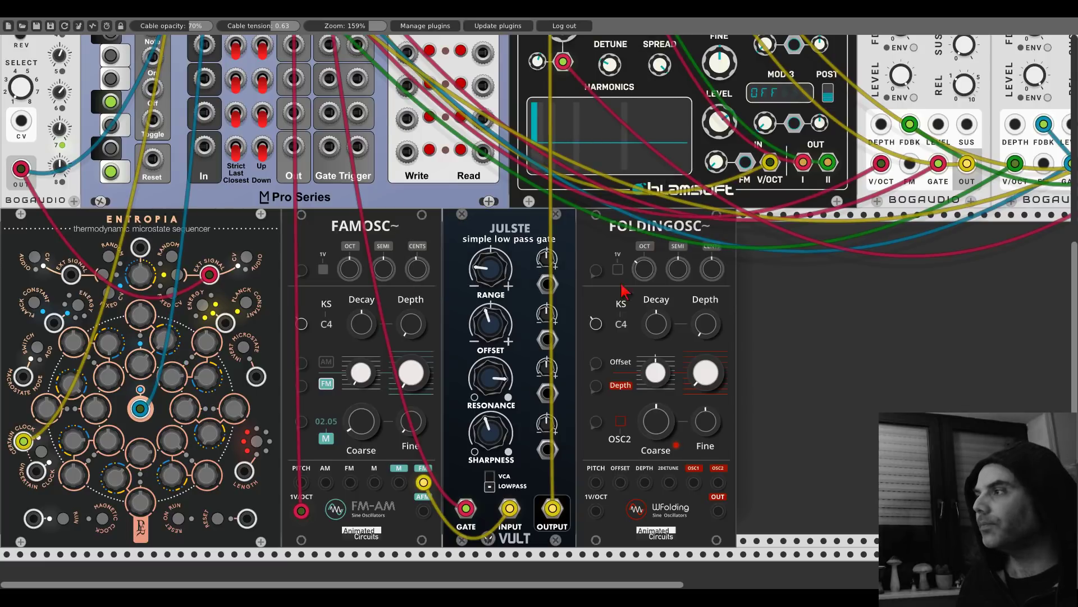
left_click_drag(768, 330, 648, 262)
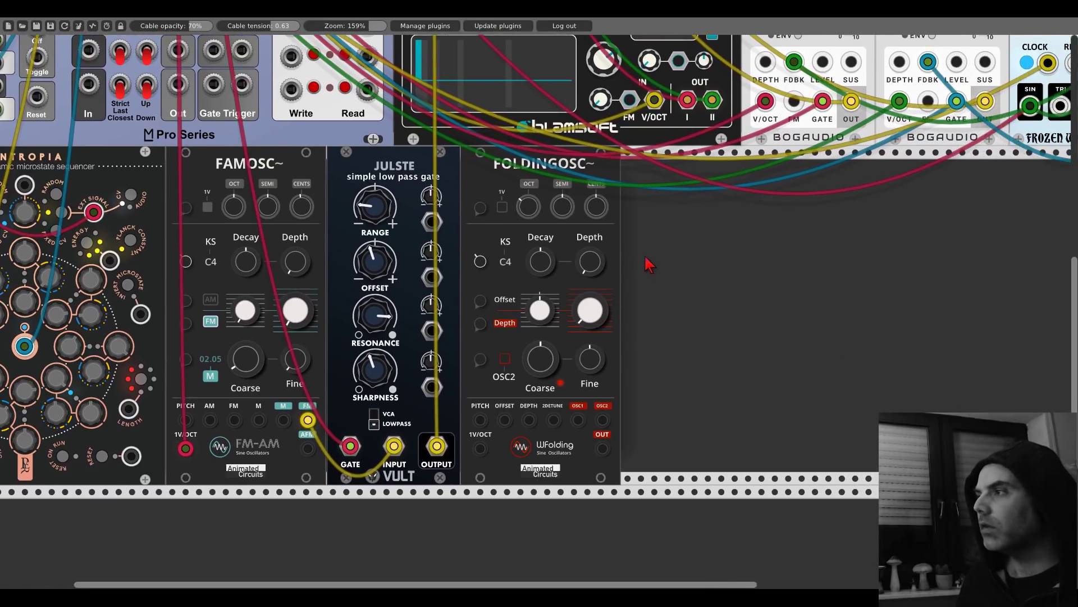
left_click(505, 359)
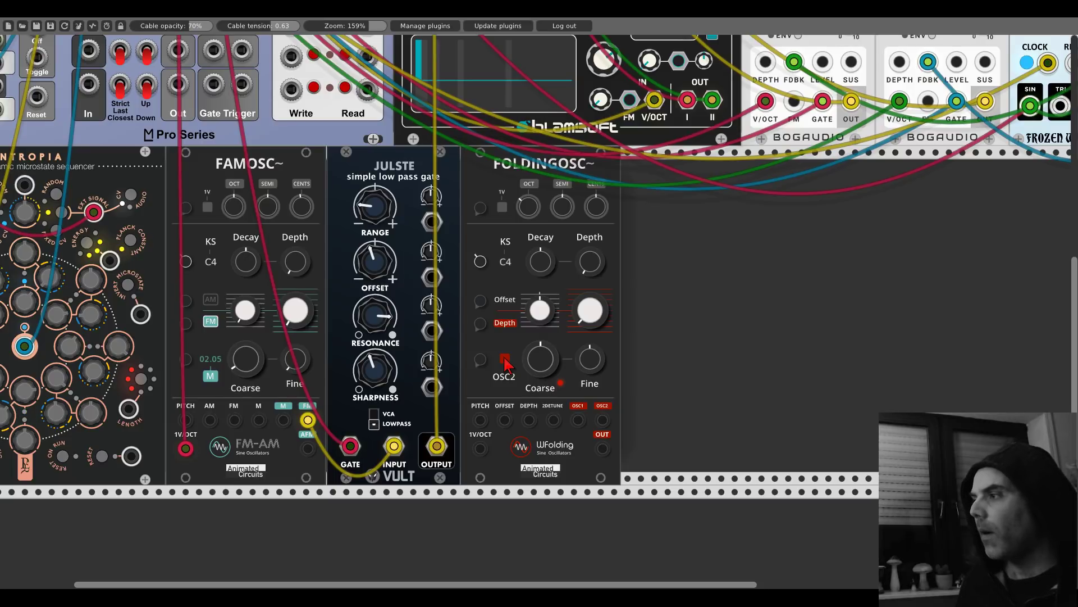
Step: Patch Quantum Multiverse's fifth Out to Foldingosc's 1V/OCT input
left_click_drag(481, 449, 178, 180)
scroll(476, 447, "up", 5)
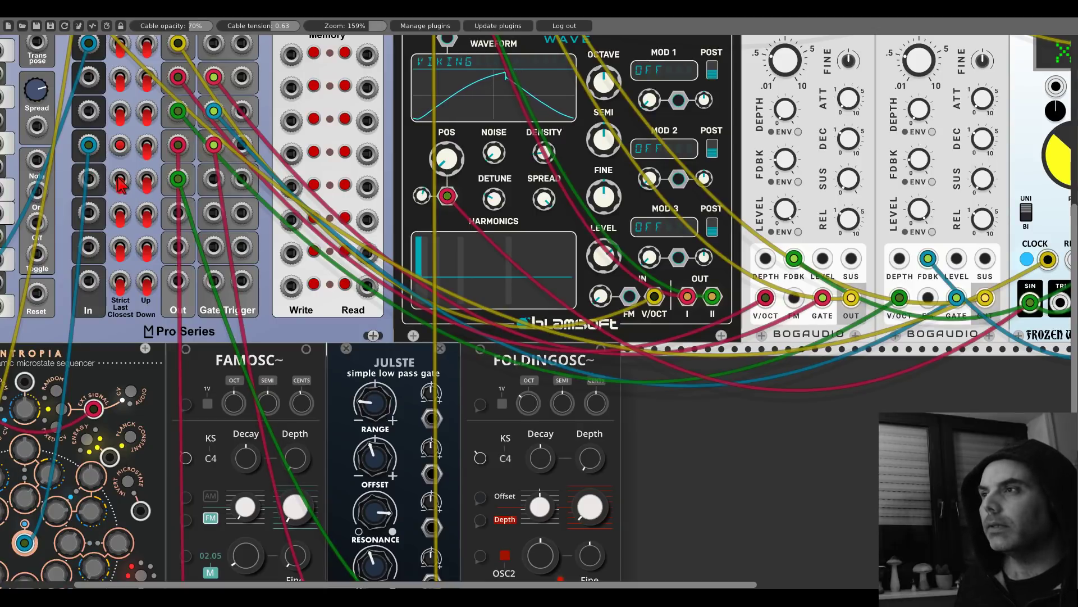
scroll(303, 287, "down", 2)
scroll(303, 286, "down", 2)
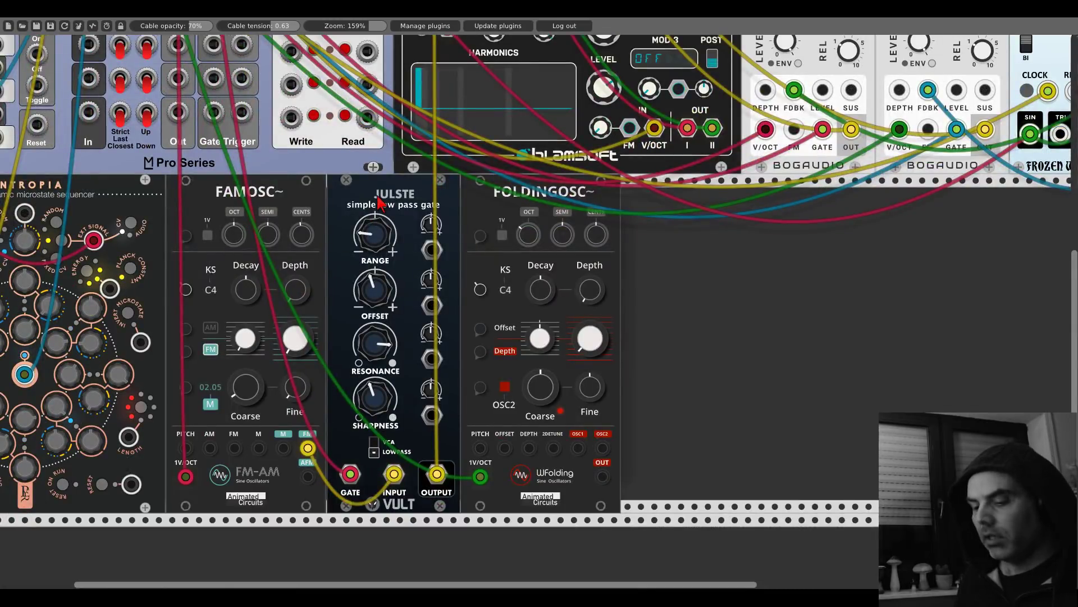
Step: Duplicate Julste beside Foldingosc and patch Quantum Multiverse's fifth Gate to the copy's GATE input
key("ctrl+d")
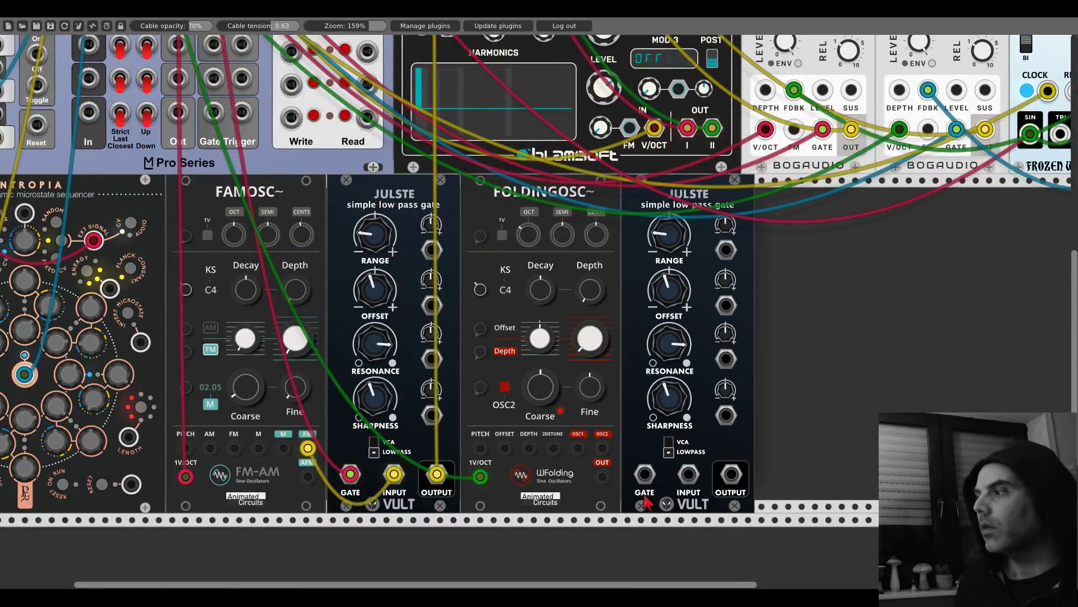
left_click_drag(645, 474, 211, 238)
scroll(646, 495, "up", 3)
scroll(647, 482, "up", 2)
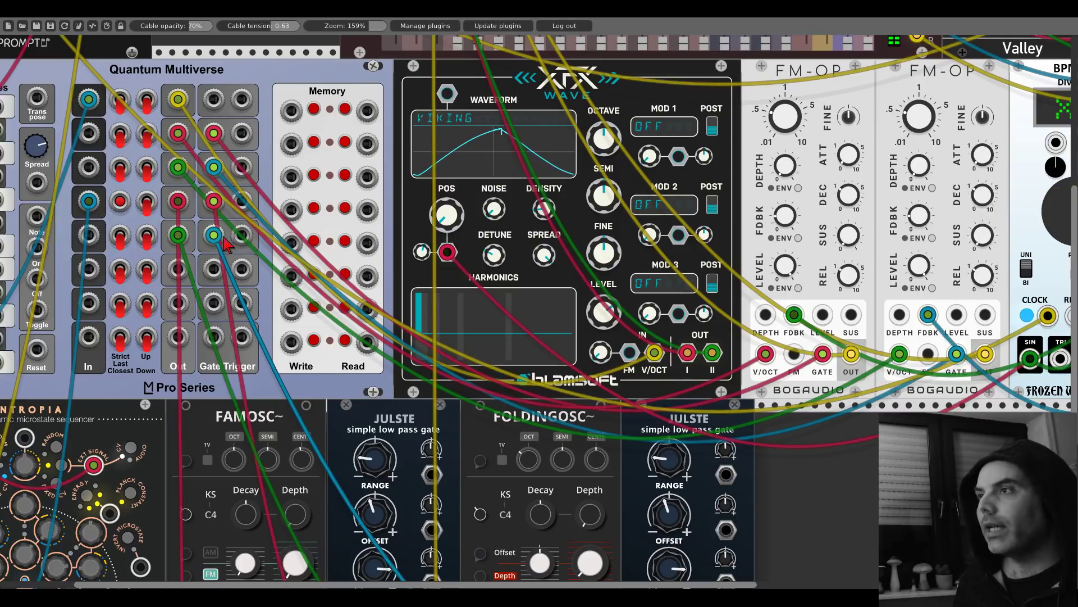
Step: Patch Foldingosc's OUT to the second Julste's INPUT, and that Julste's OUTPUT to the mixer
scroll(658, 489, "down", 3)
scroll(658, 489, "down", 4)
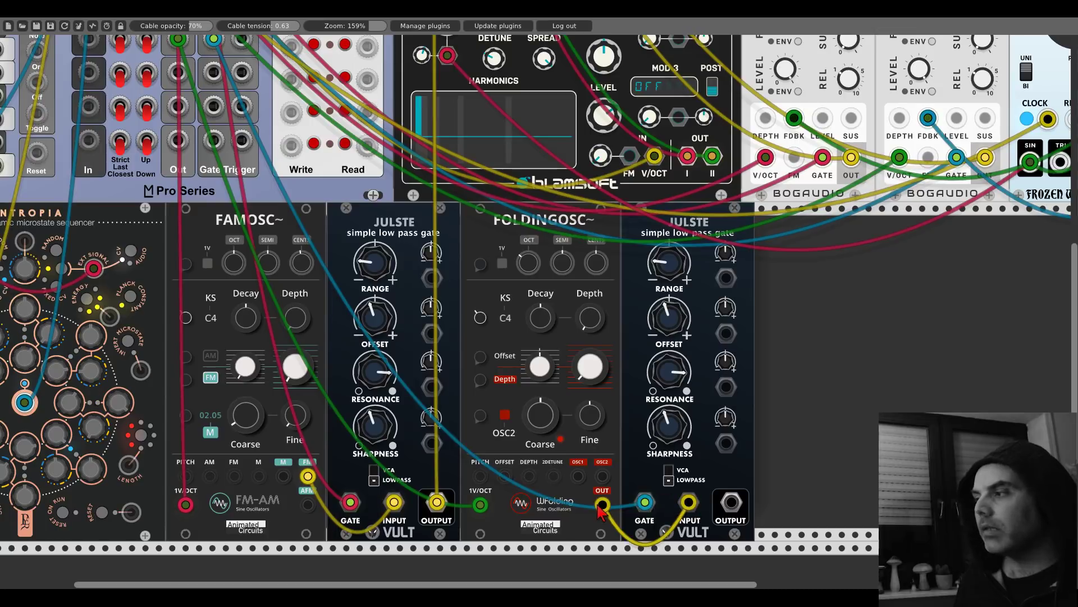
left_click_drag(693, 507, 433, 82)
scroll(726, 508, "up", 10)
scroll(725, 508, "up", 2)
scroll(495, 270, "down", 15)
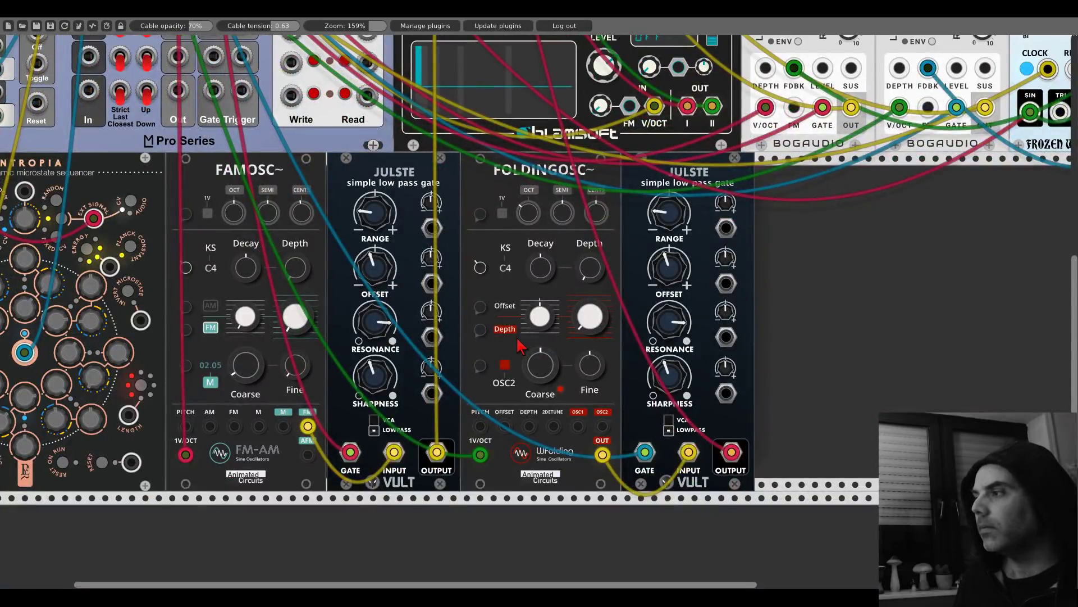
Step: Raise Foldingosc's fold depth and Coarse tuning, and lower the second Julste's RESONANCE
left_click_drag(583, 337, 582, 315)
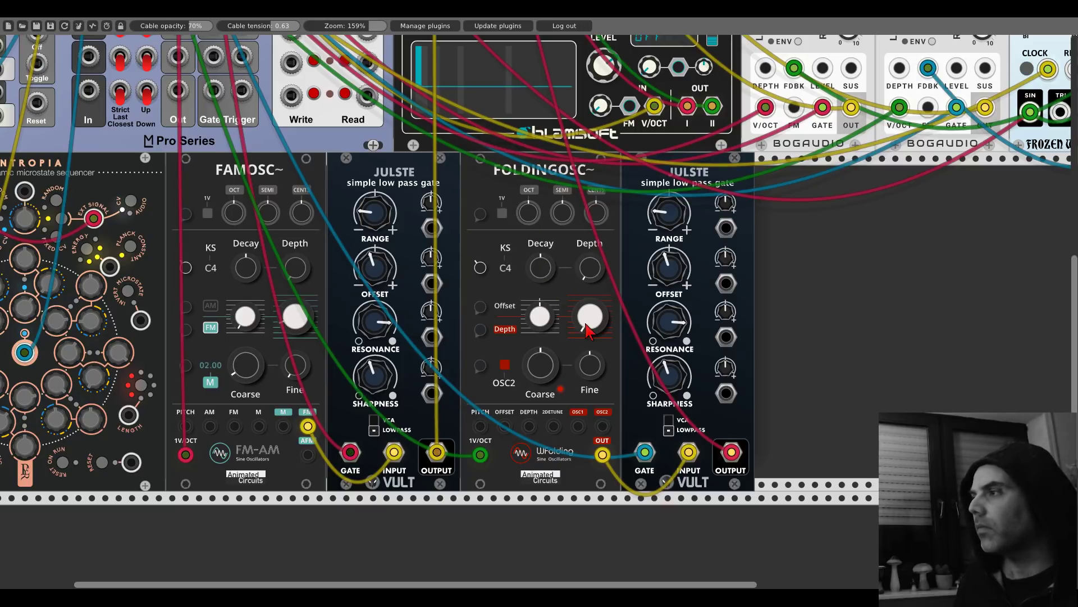
left_click_drag(564, 380, 564, 369)
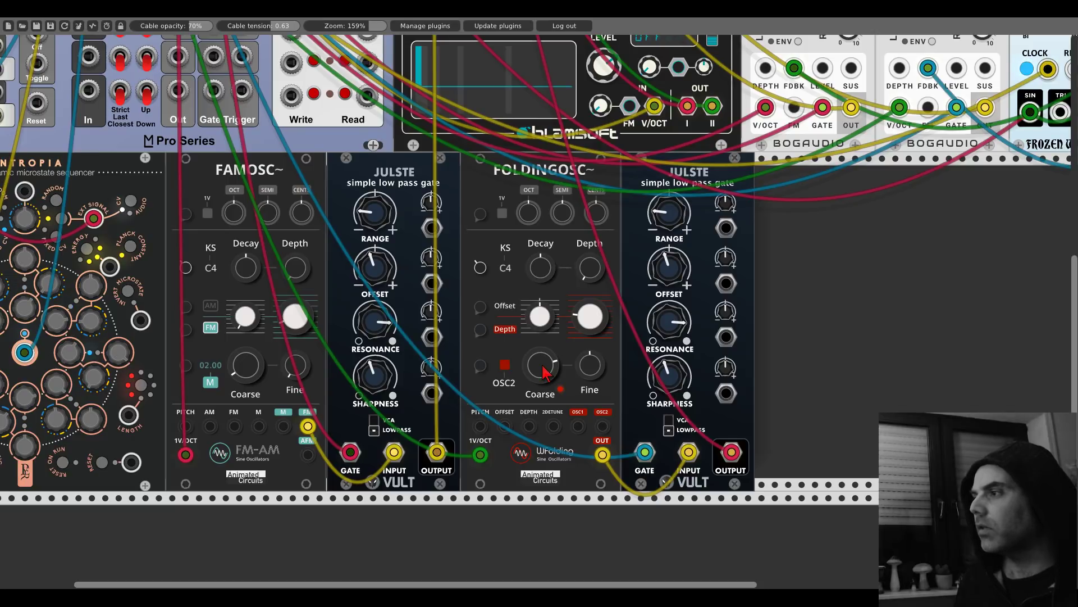
left_click_drag(669, 321, 668, 329)
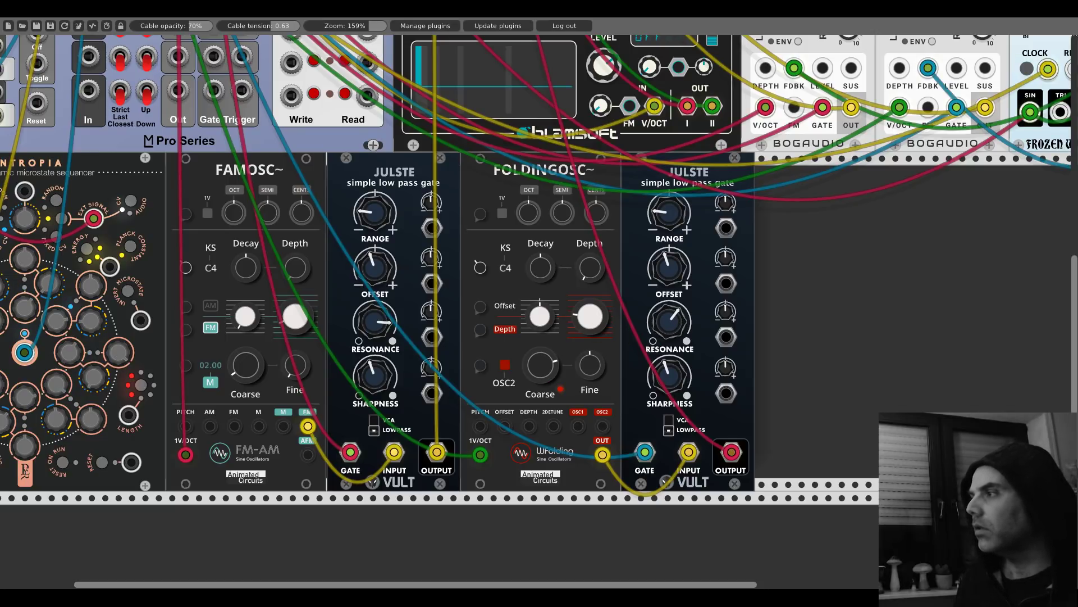
scroll(450, 289, "up", 10)
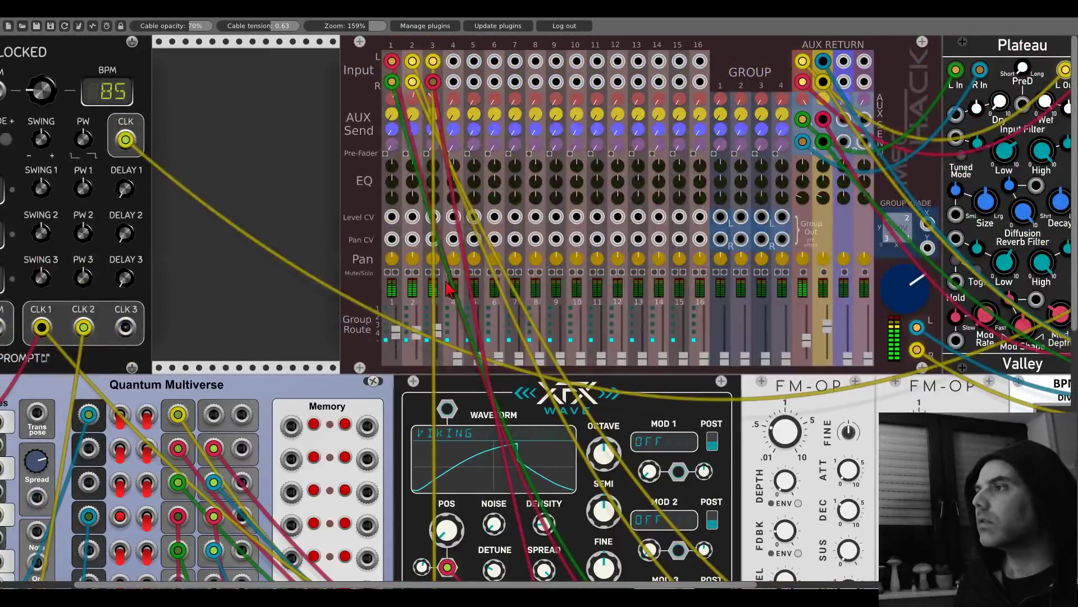
scroll(449, 289, "down", 10)
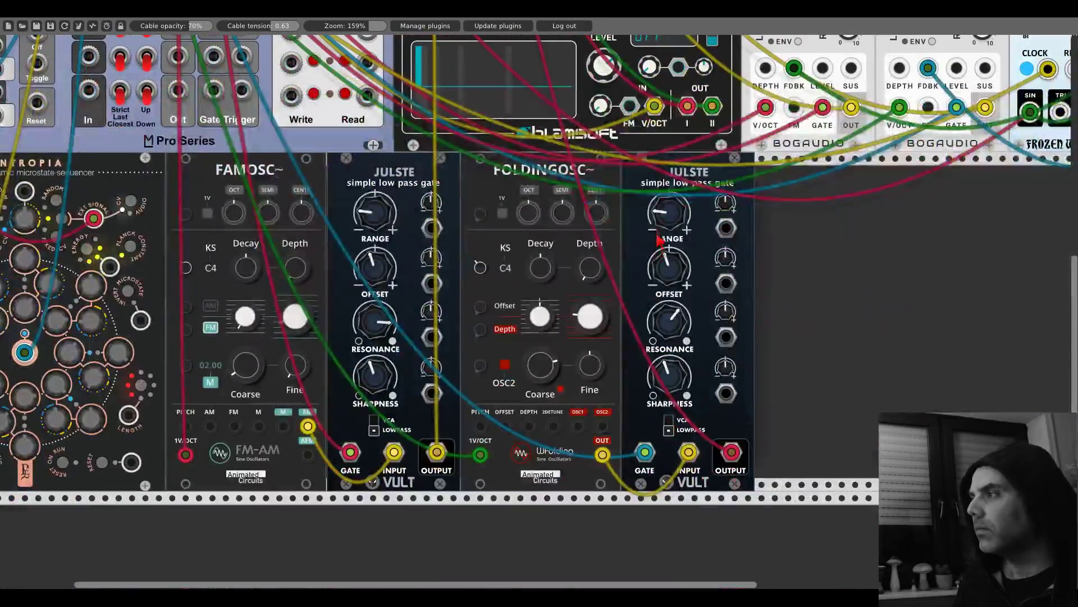
Step: Raise the RANGE on both Julste modules and fine-adjust Famosc's large FM depth knob
left_click_drag(663, 227, 664, 218)
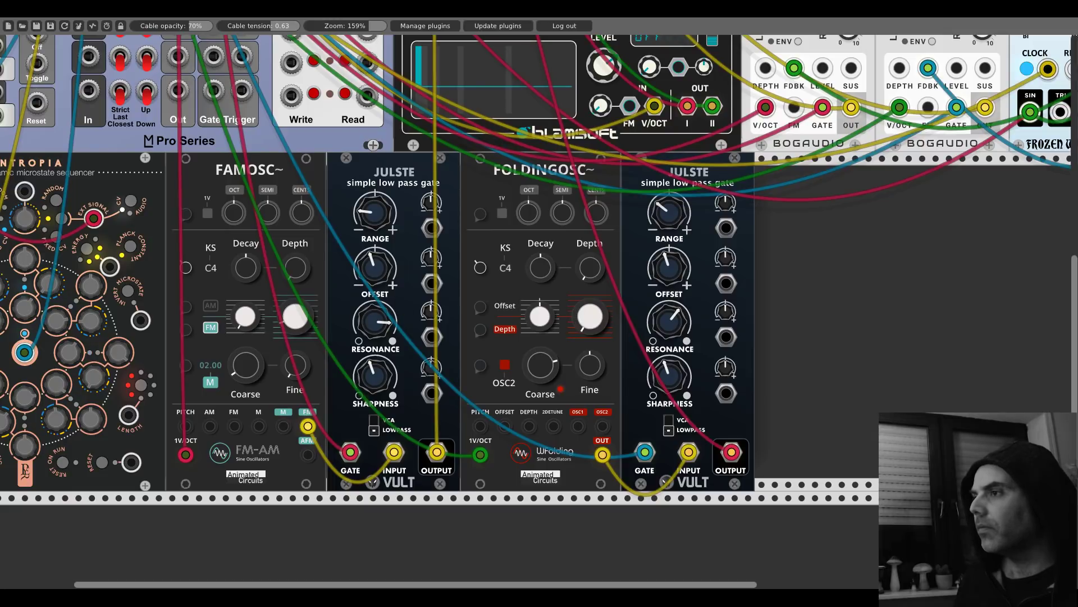
left_click_drag(375, 213, 375, 202)
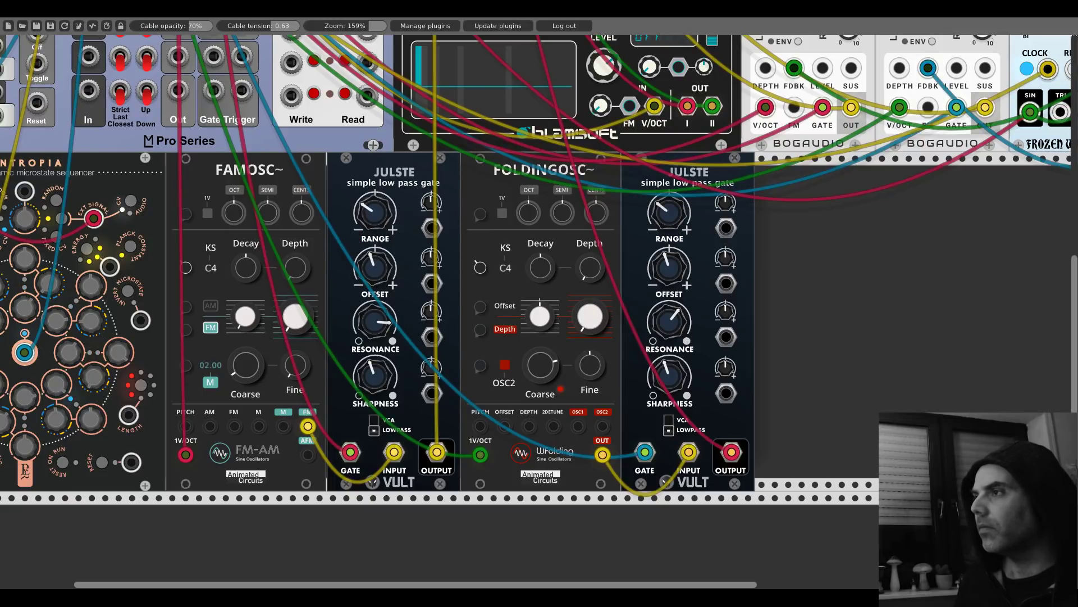
left_click_drag(296, 335, 296, 332)
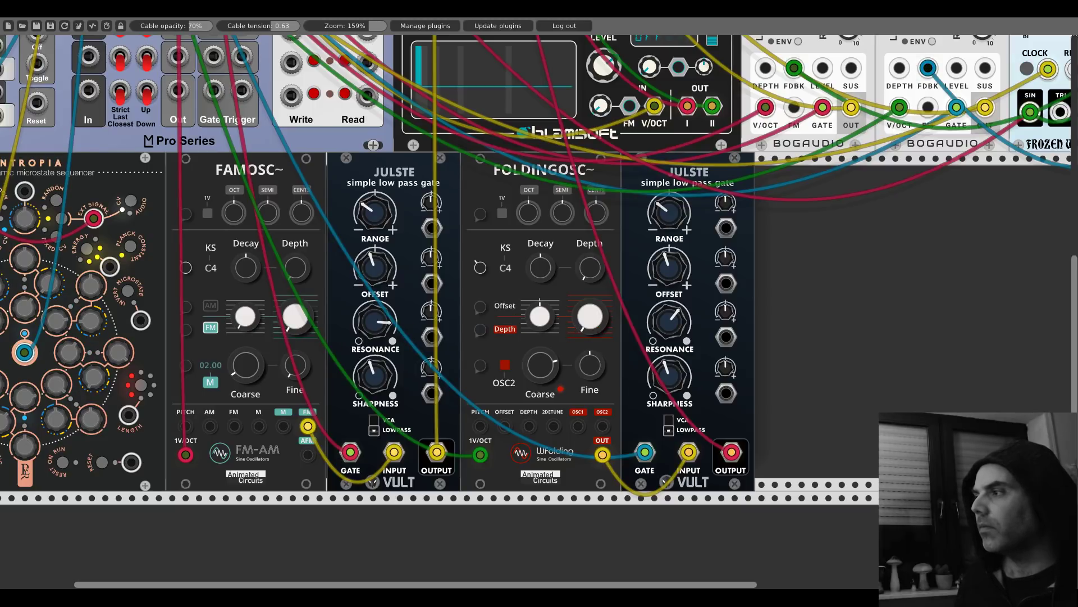
Step: Duplicate Signal Delay, patch the original's lower THRU to the copy's upper IN, and the copy's upper THRU to its lower IN
left_click_drag(891, 229, 421, 325)
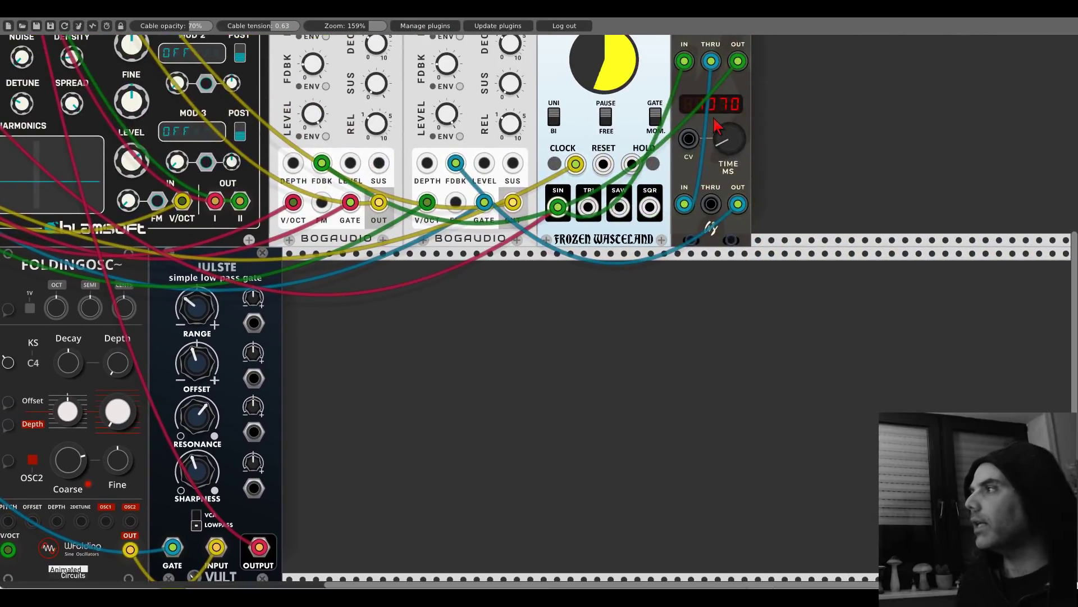
key("ctrl+d")
scroll(716, 359, "up", 3)
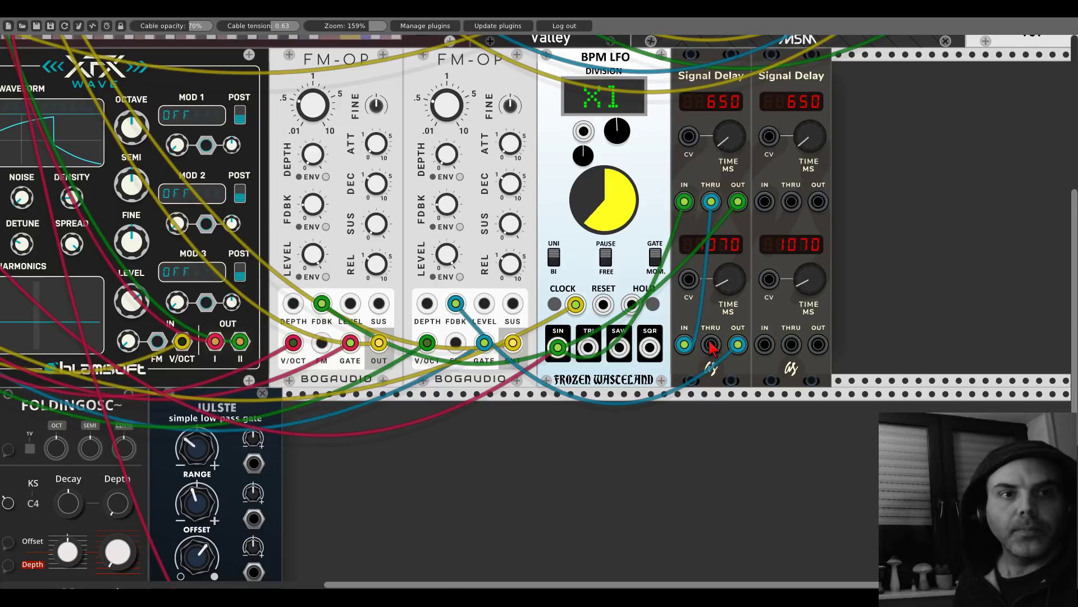
left_click_drag(710, 348, 764, 344)
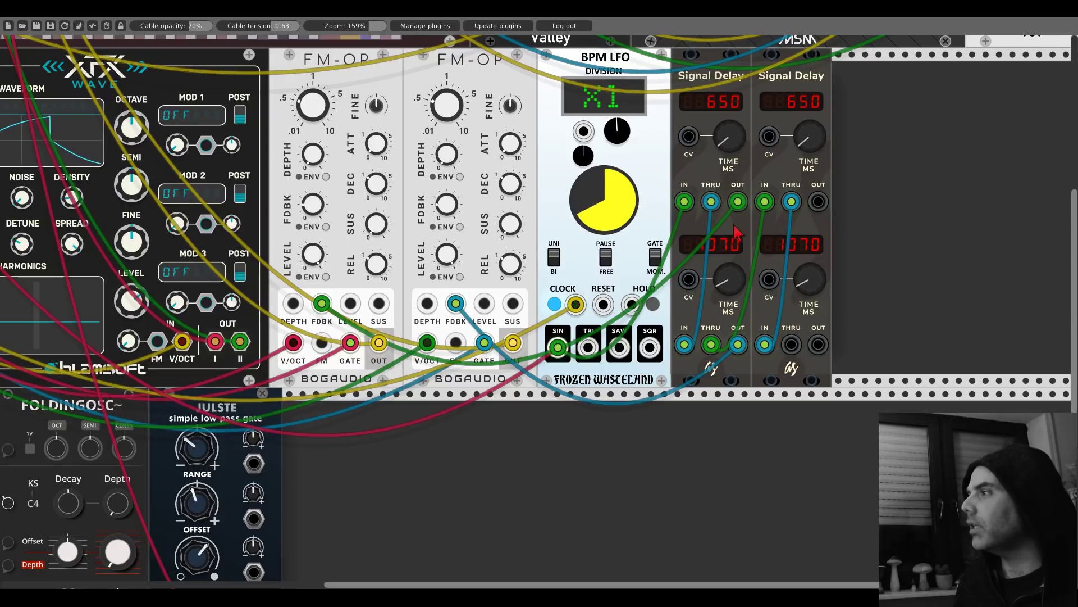
Step: Set the duplicated Signal Delay's upper time to 1370 ms and its lower time to 1760 ms
left_click_drag(800, 145, 809, 149)
left_click_drag(809, 279, 808, 270)
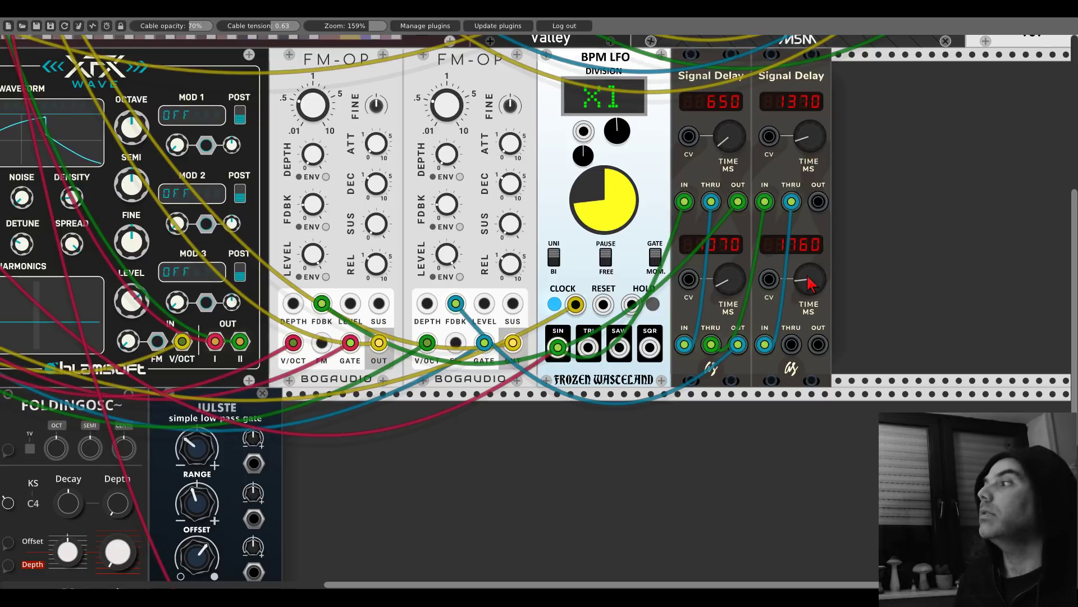
Step: Patch the second Signal Delay's upper OUT to Famosc's FM input and its lower OUT to Foldingosc's DEPTH input
left_click_drag(818, 201, 125, 436)
scroll(811, 213, "down", 5)
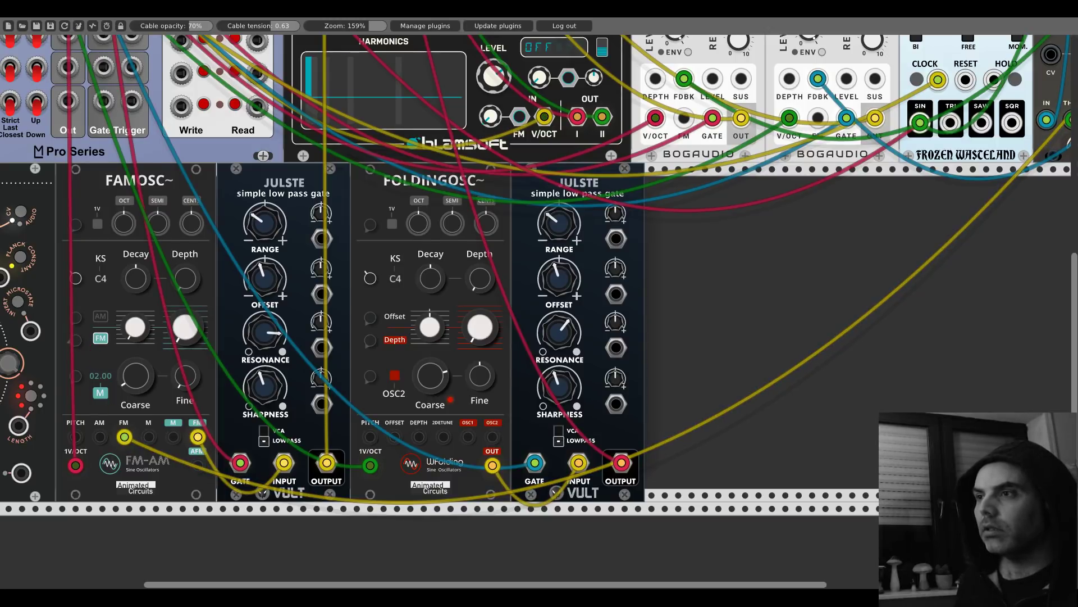
left_click_drag(816, 240, 446, 292)
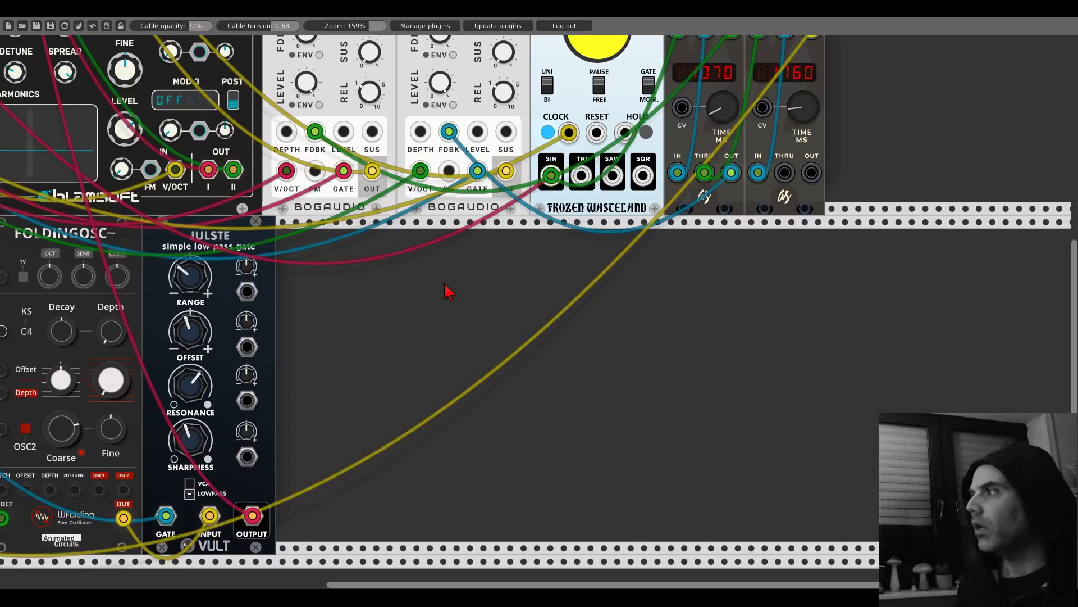
scroll(539, 304, "left", 3)
scroll(259, 376, "left", 1)
left_click_drag(200, 368, 212, 494)
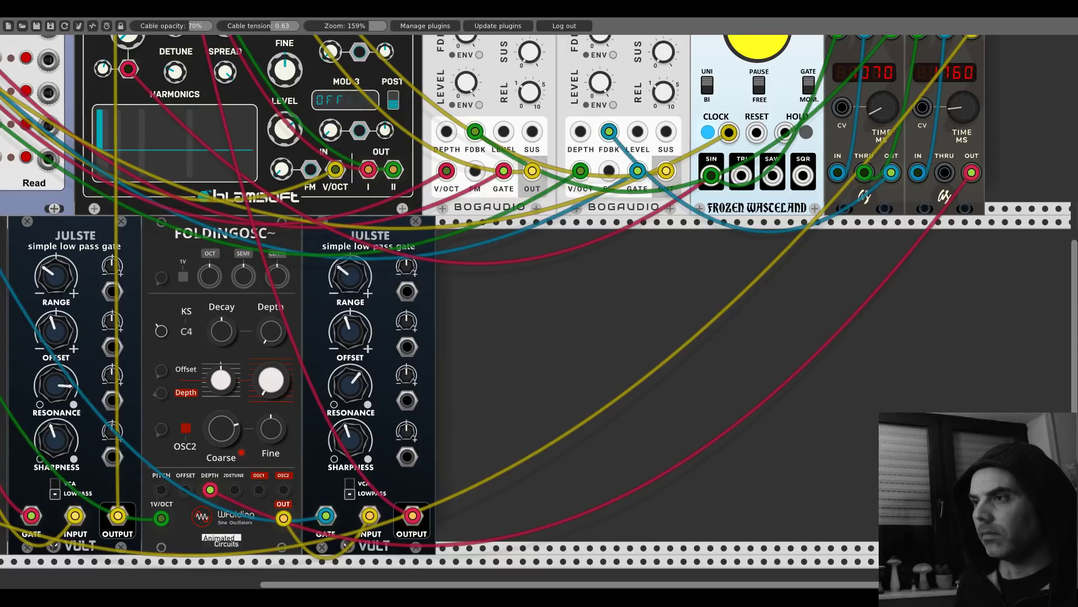
Step: Review the running patch across Clocked, the mixer, Quantum Multiverse, the oscillator voices, BPM LFO and both Signal Delays
scroll(349, 170, "up", 10)
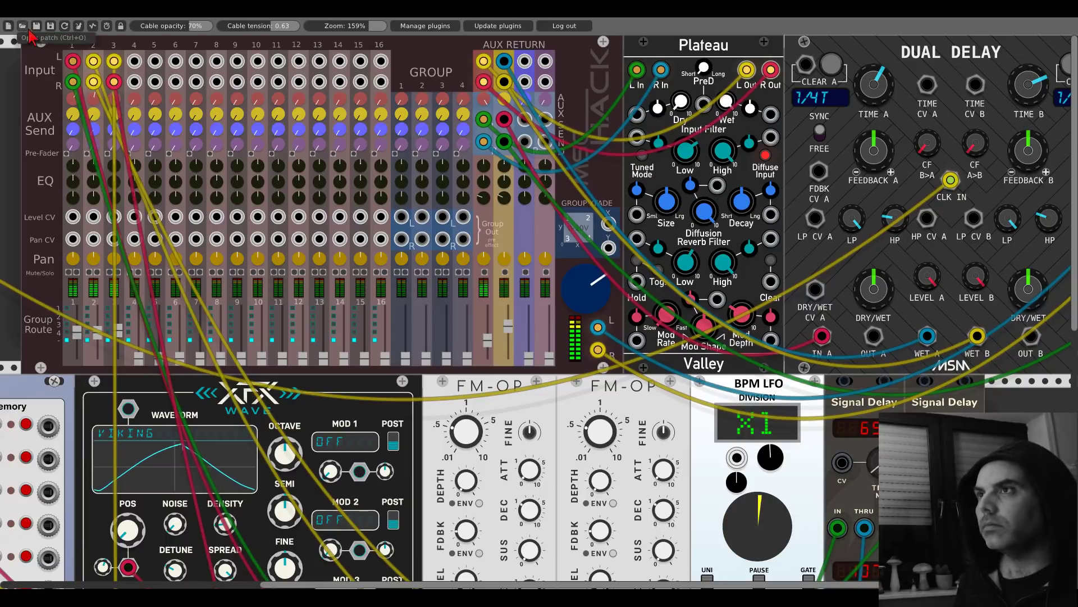
left_click_drag(55, 545, 493, 152)
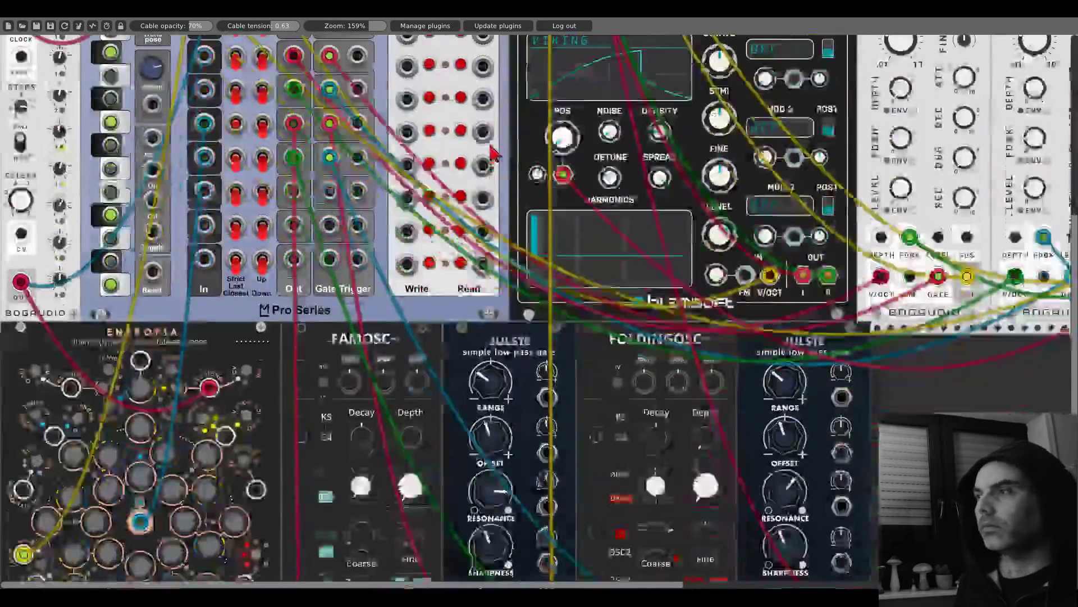
scroll(494, 152, "down", 5)
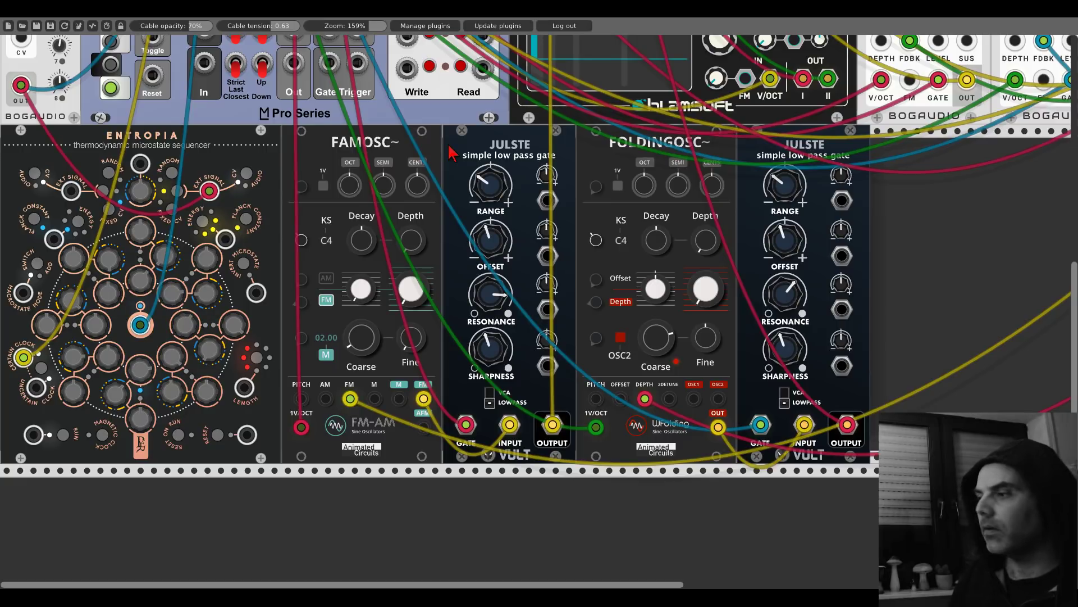
scroll(453, 151, "up", 10)
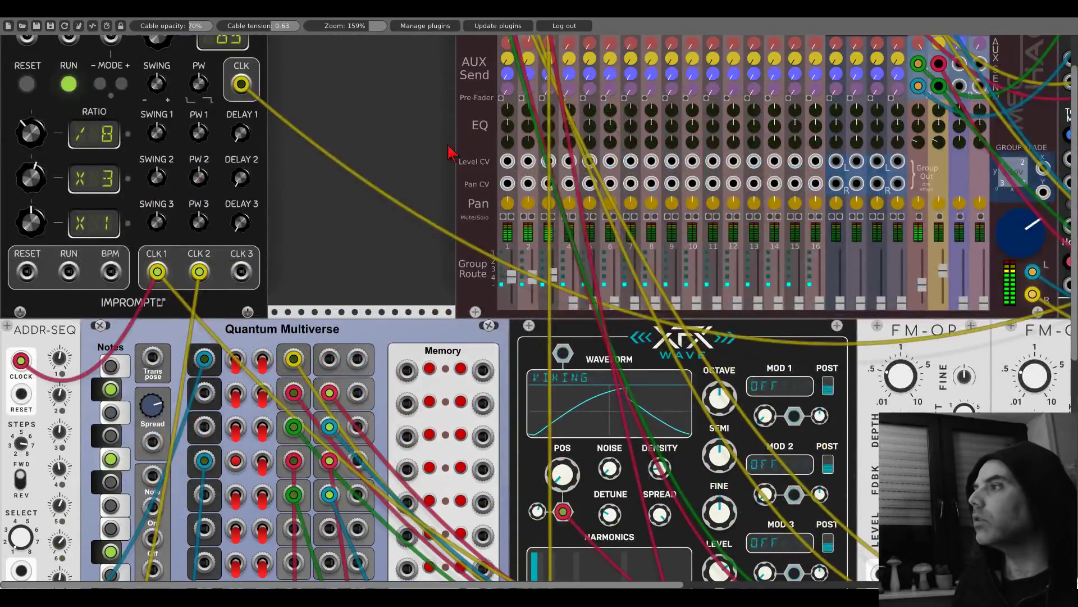
scroll(489, 143, "up", 3)
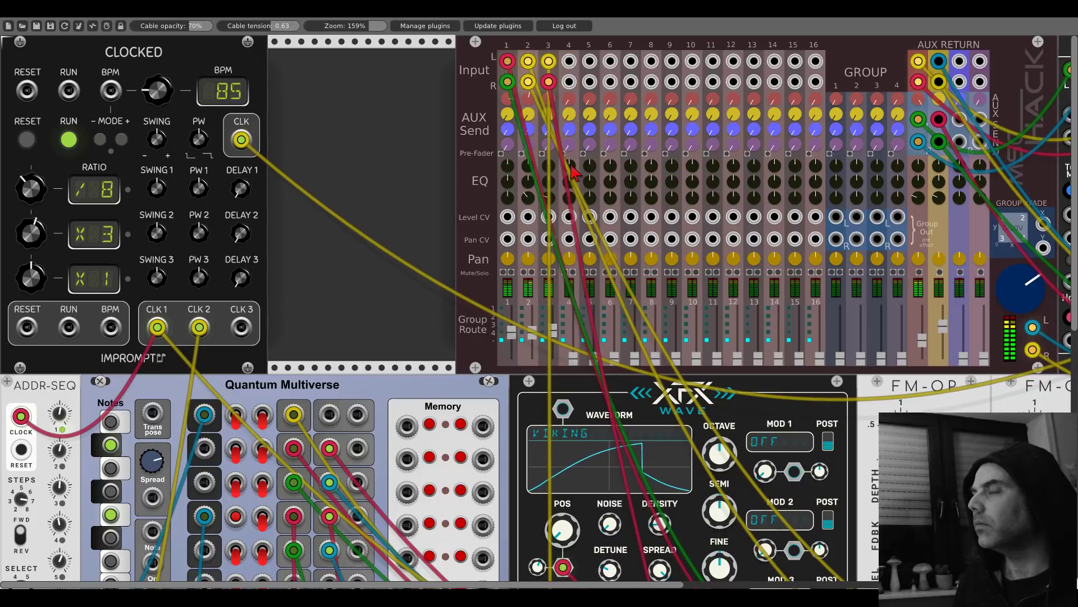
scroll(464, 277, "down", 10)
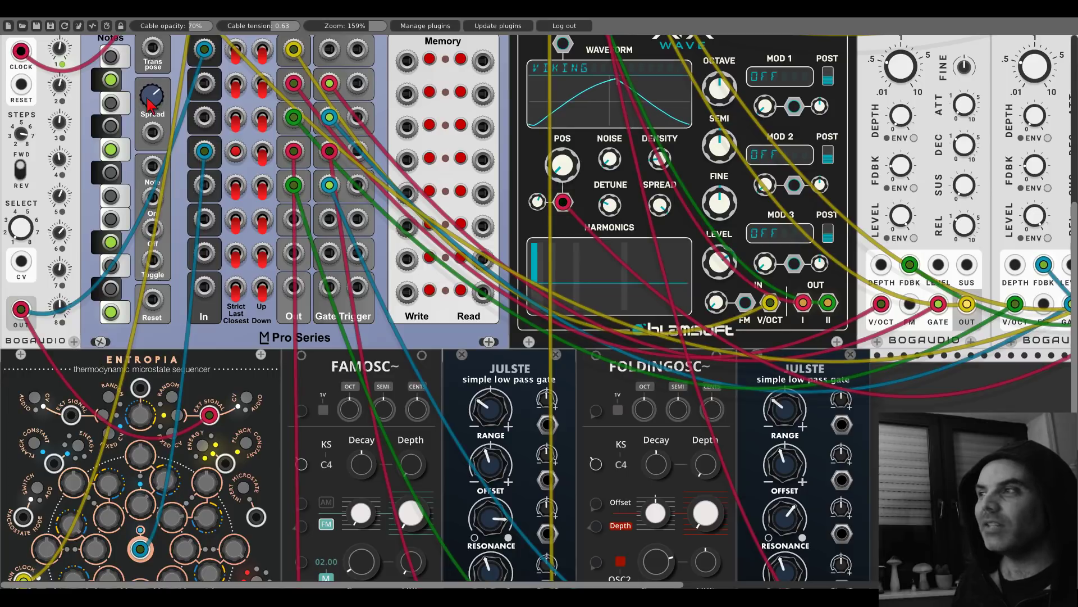
scroll(622, 224, "up", 10)
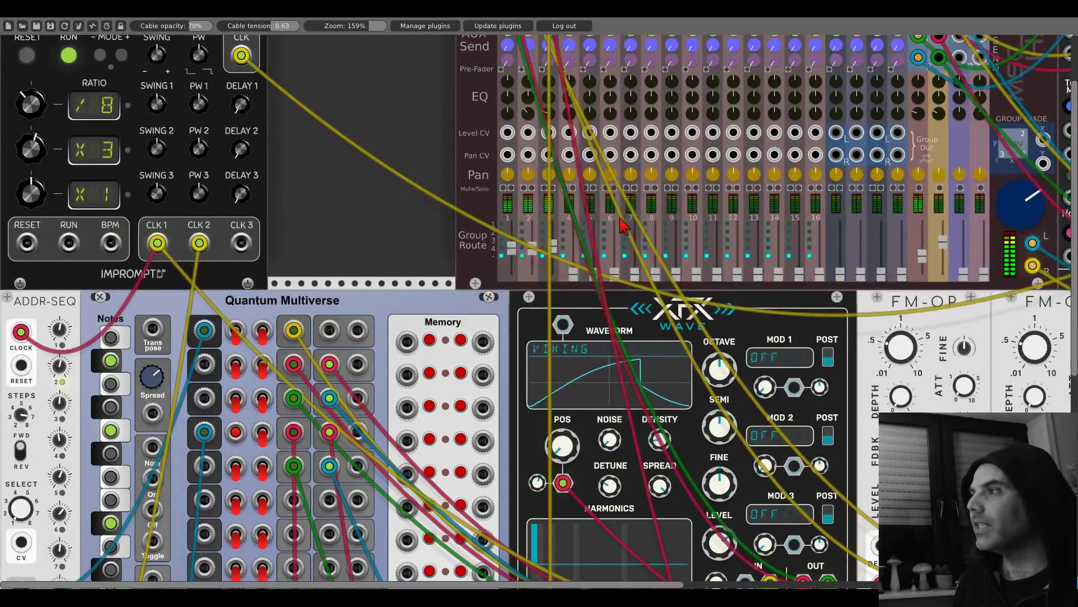
scroll(622, 224, "down", 10)
scroll(620, 247, "right", 20)
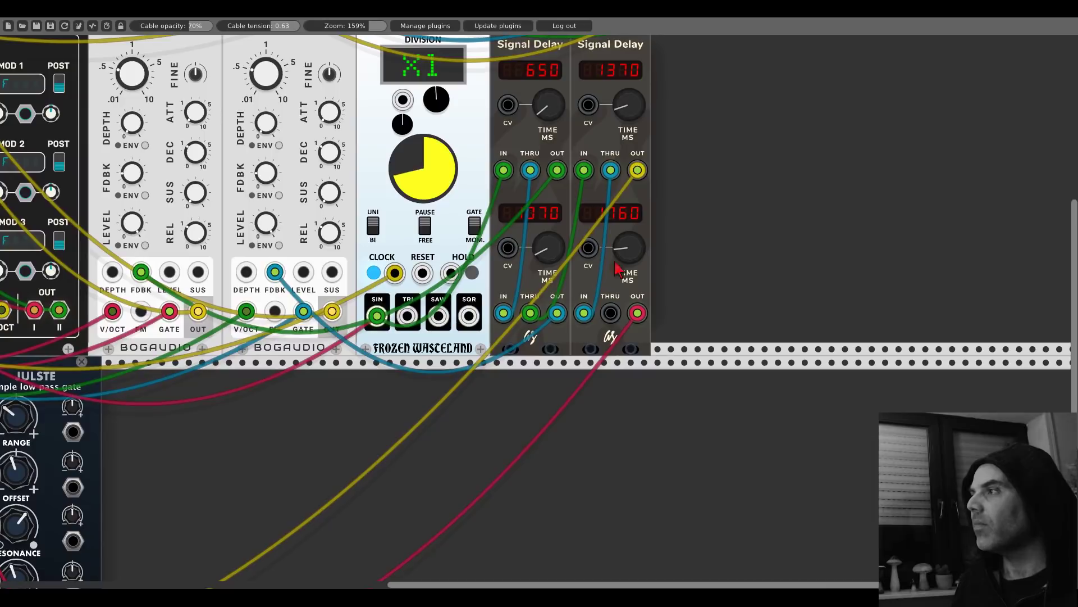
scroll(680, 227, "up", 2)
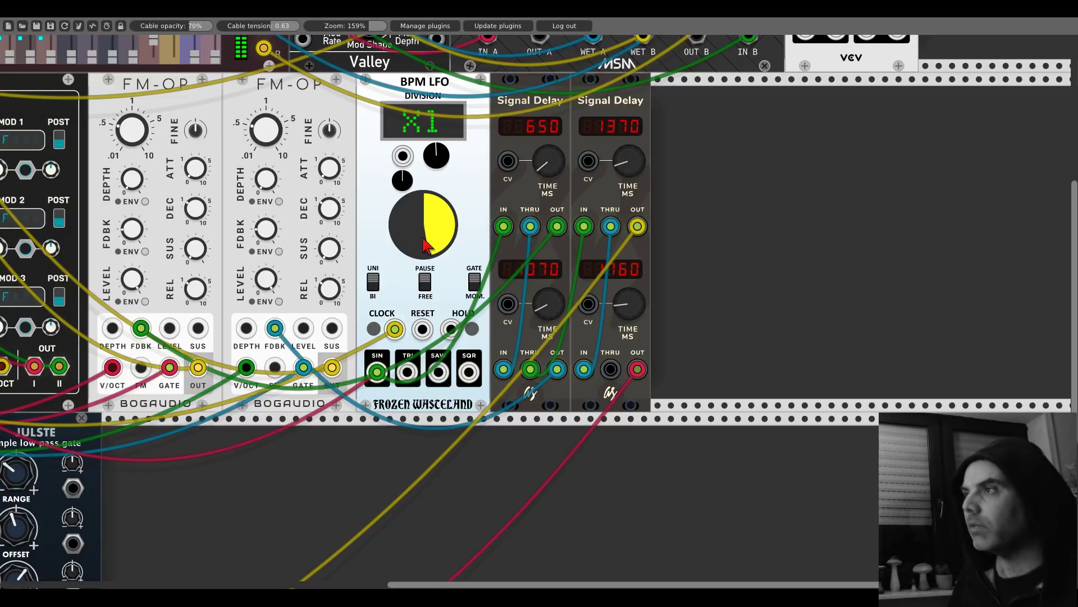
scroll(424, 246, "left", 15)
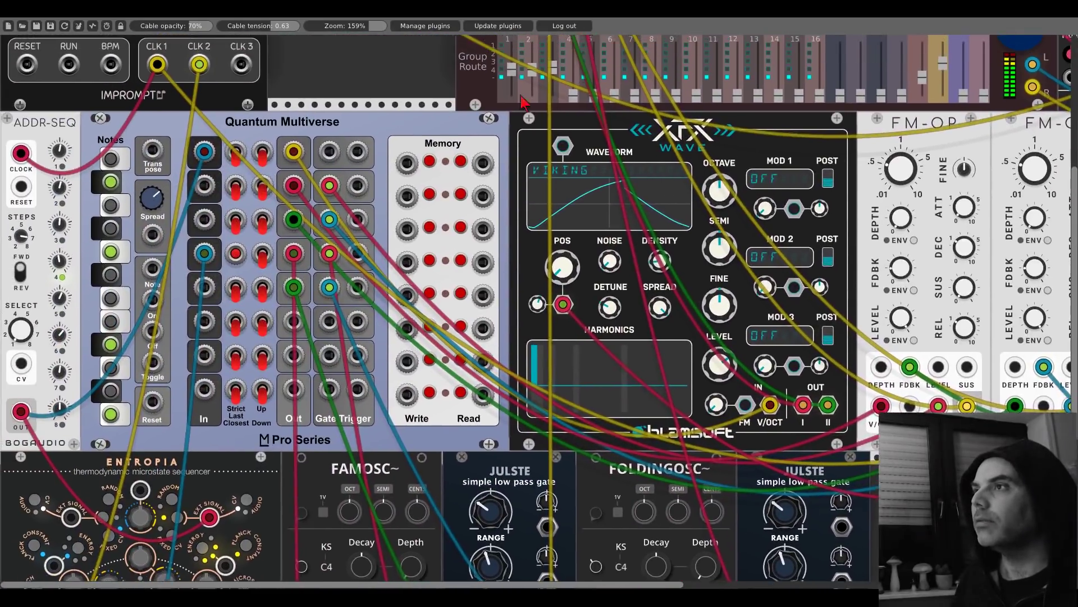
scroll(523, 101, "up", 1)
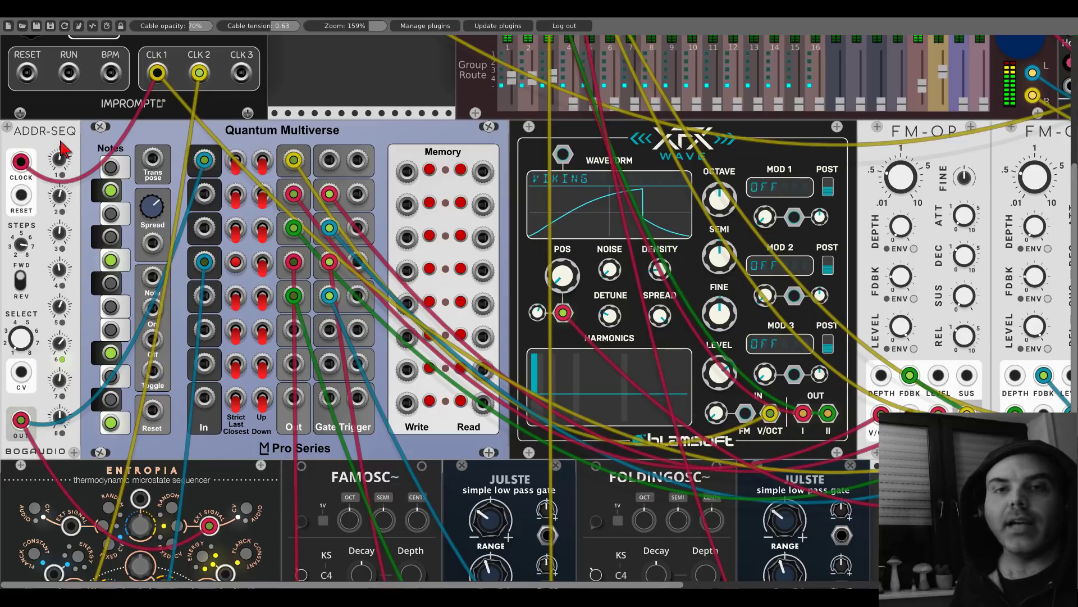
left_click_drag(205, 157, 205, 160)
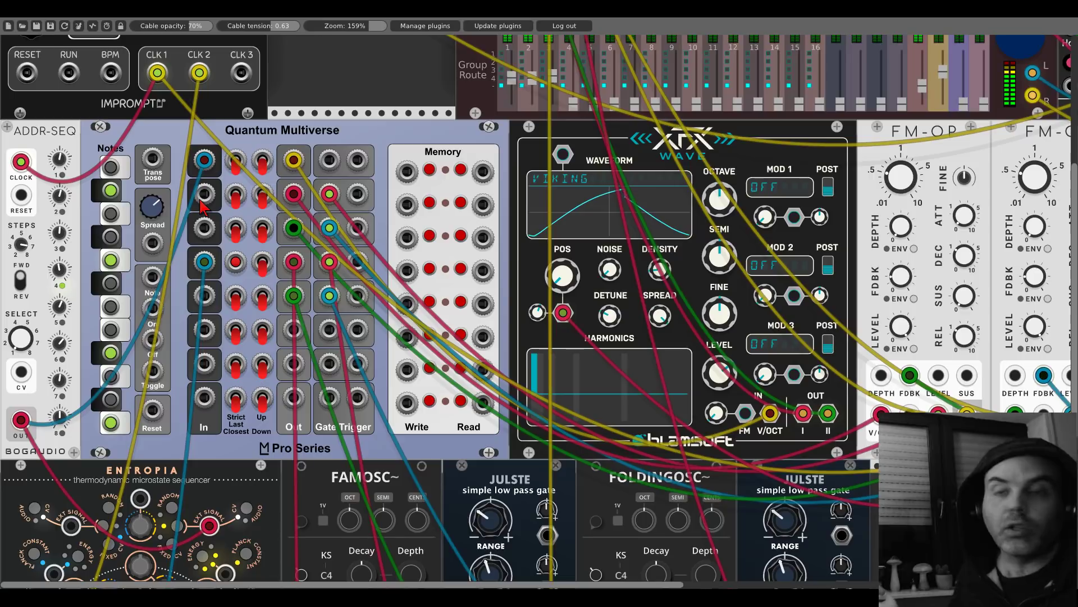
Step: Add the Fundamental VCA-1 module directly beside Clocked, above Quantum Multiverse
scroll(223, 190, "up", 5)
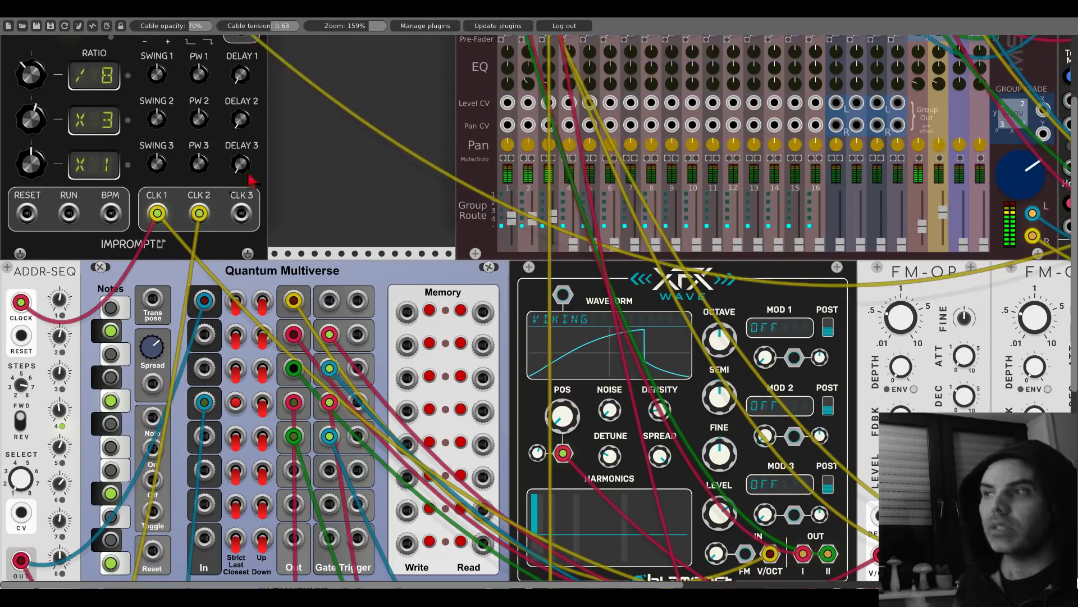
right_click(296, 156)
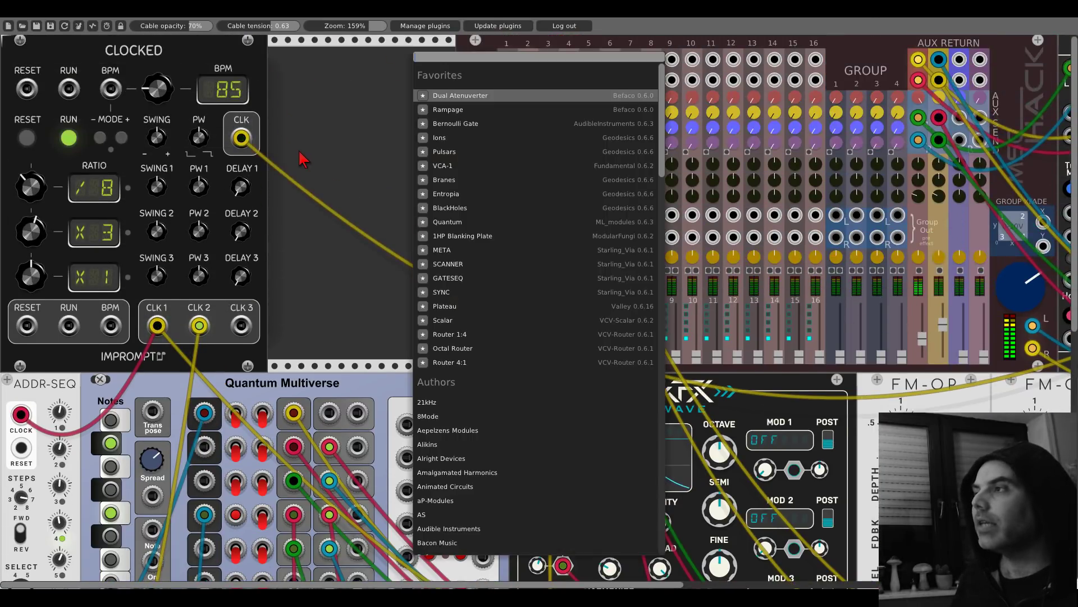
left_click(444, 166)
scroll(370, 107, "down", 3)
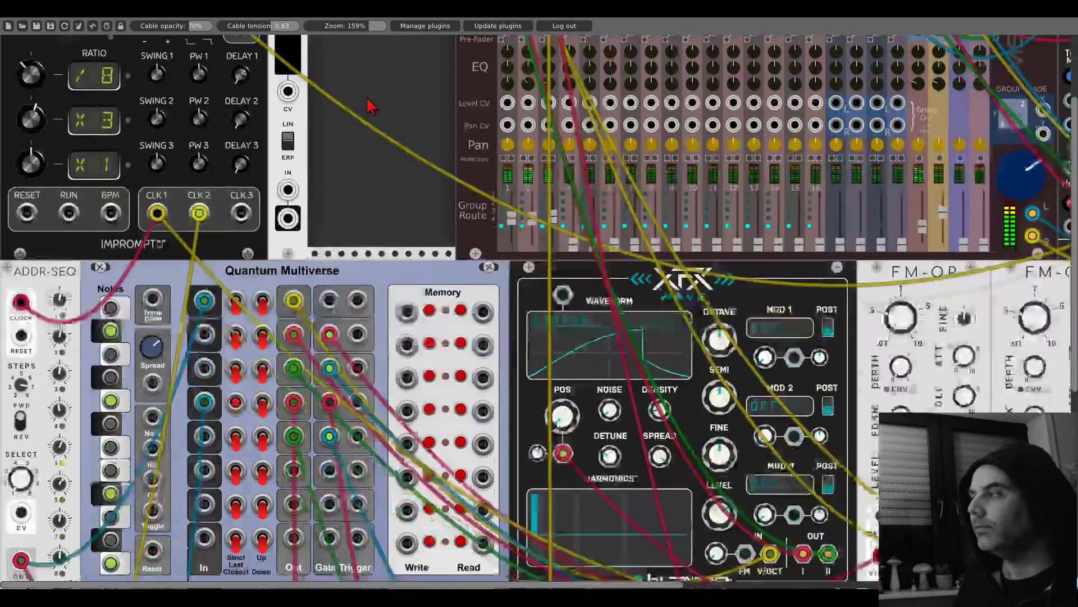
scroll(371, 107, "down", 2)
left_click_drag(287, 161, 778, 460)
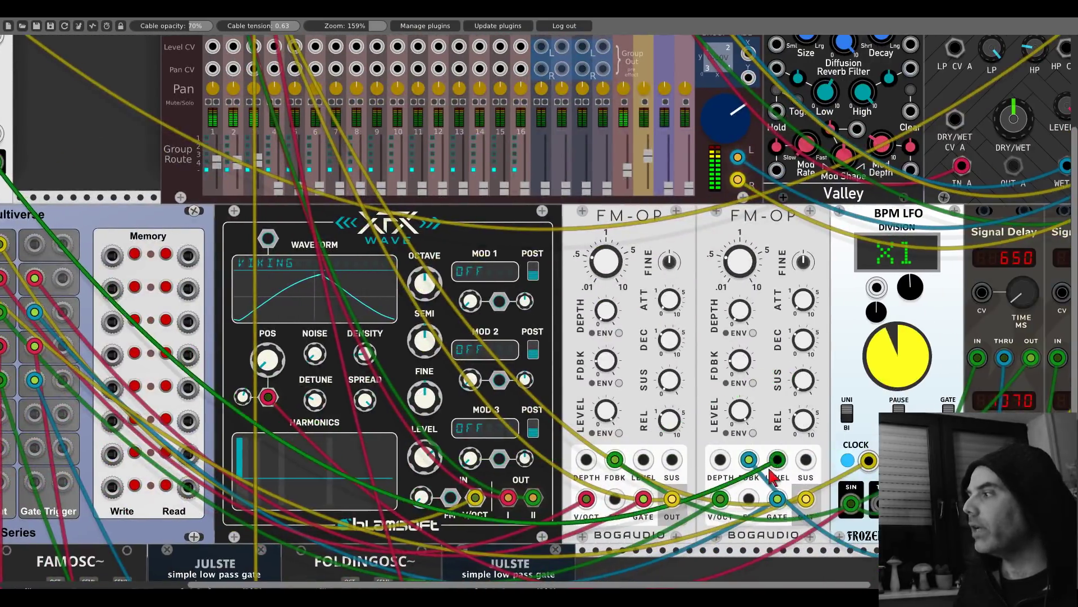
scroll(203, 136, "left", 2)
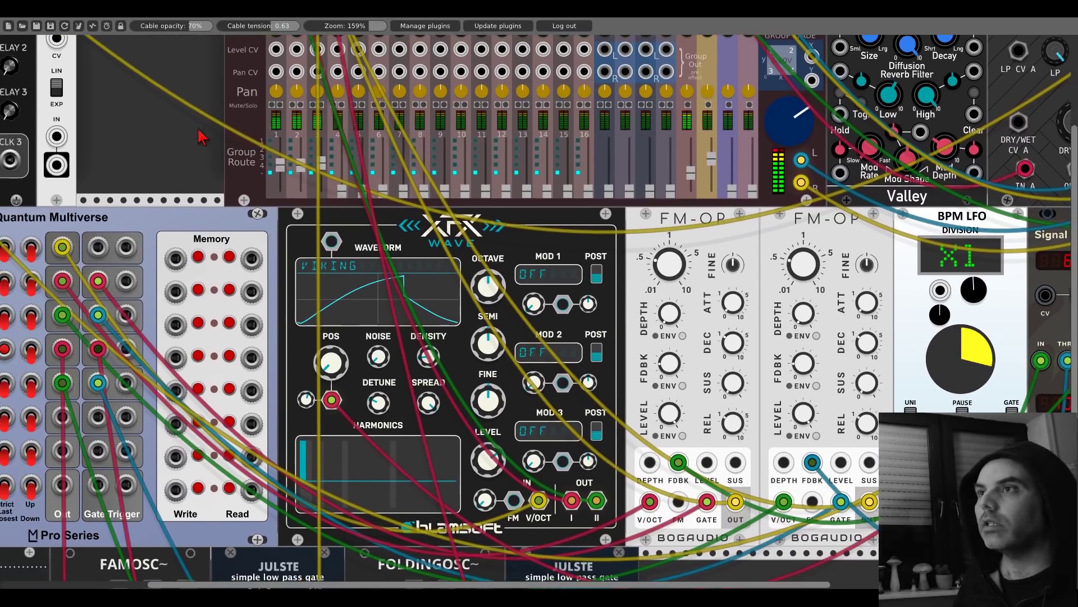
Step: Patch a modulation signal to VCA-1's IN, and VCA-1's output to Quantum Multiverse's Spread input
left_click_drag(59, 136, 943, 289)
scroll(319, 172, "left", 6)
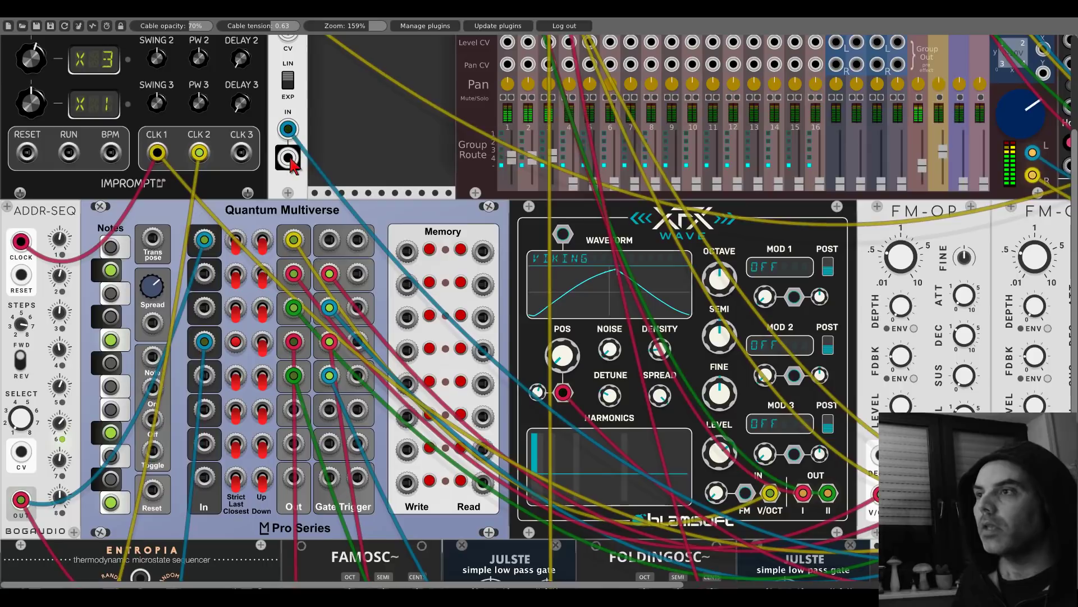
left_click_drag(288, 159, 152, 322)
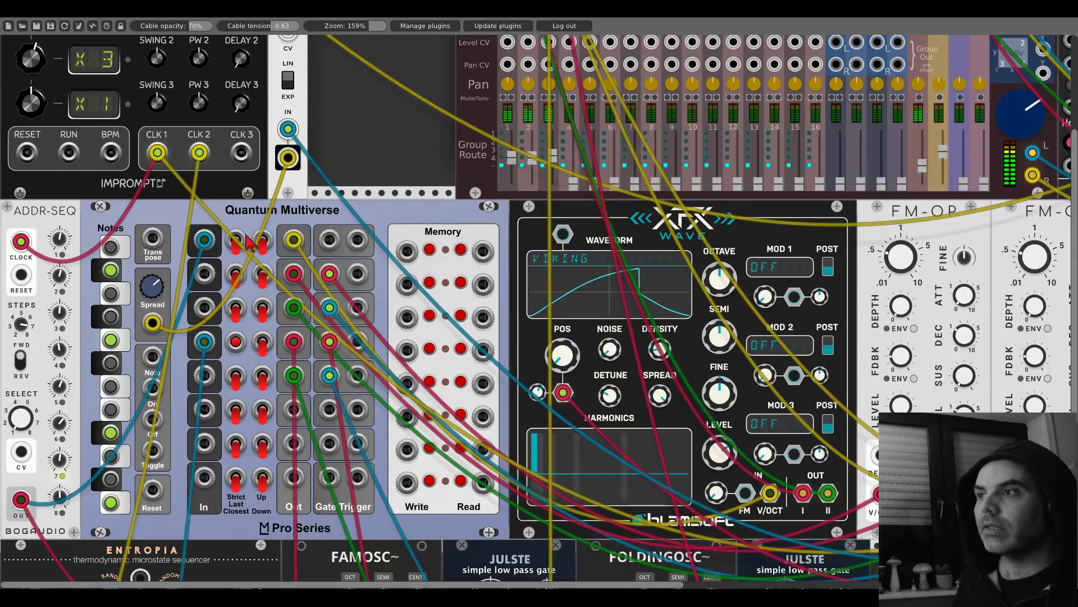
scroll(249, 243, "up", 5)
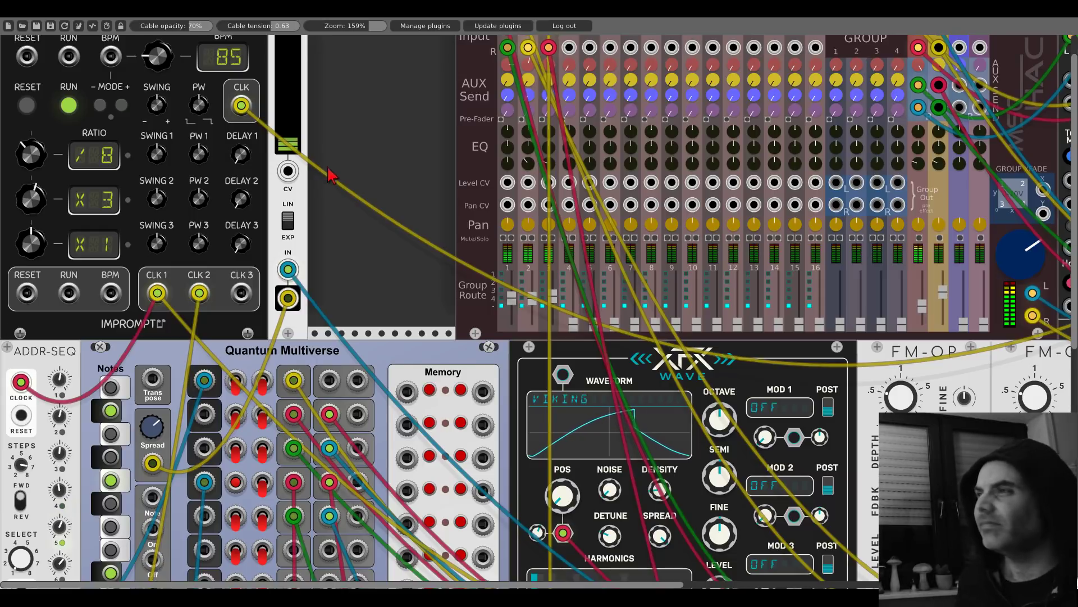
Step: Move the second Julste's GATE cable from Quantum Multiverse's fifth-row Gate output to its fifth-row Trigger output
scroll(409, 275, "down", 5)
scroll(409, 275, "down", 4)
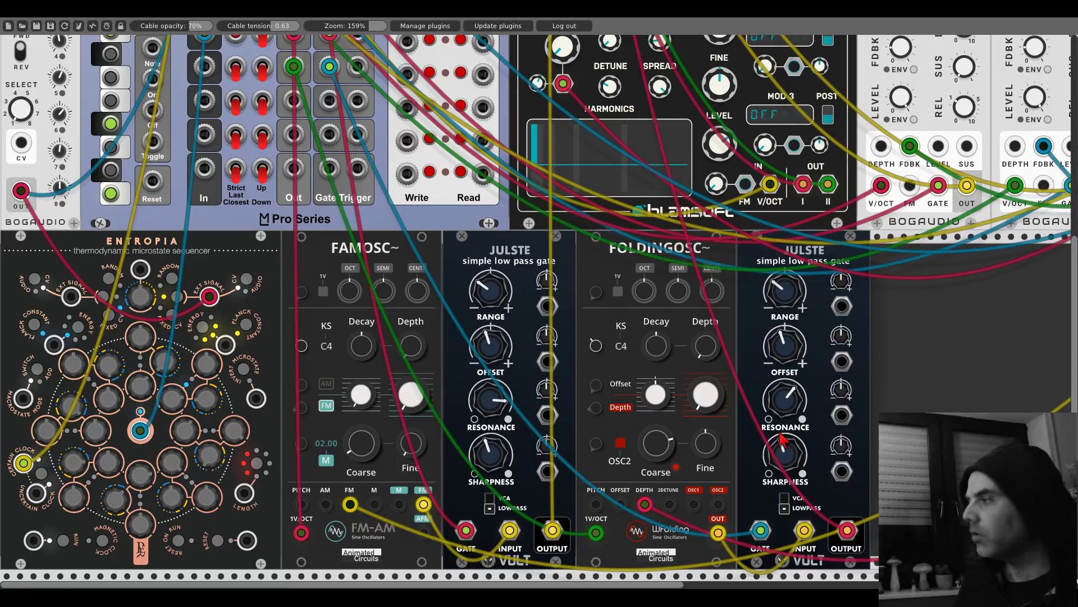
scroll(347, 135, "up", 2)
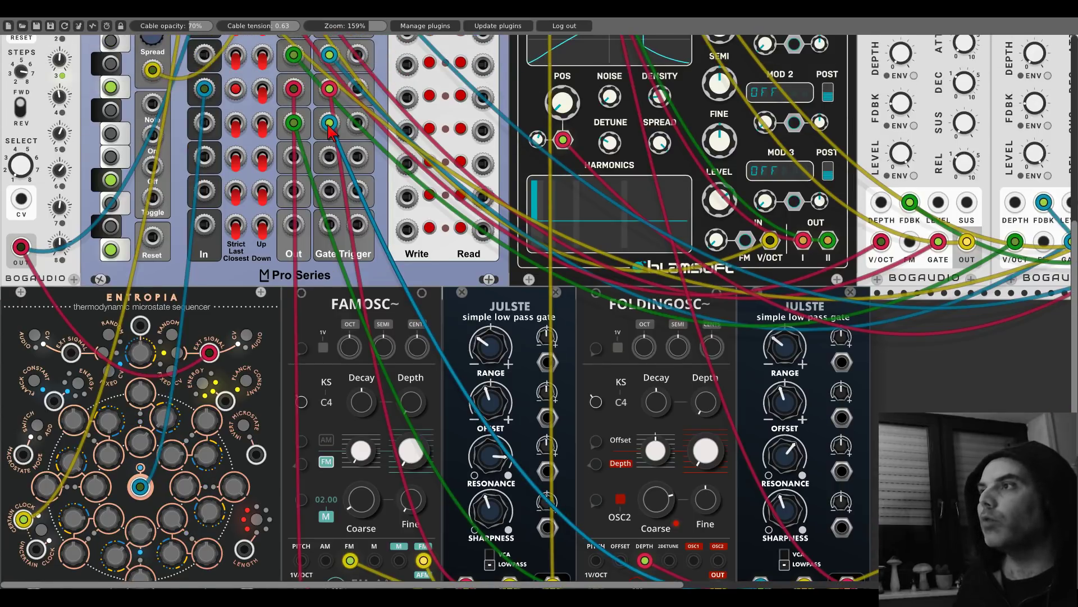
left_click_drag(329, 123, 357, 122)
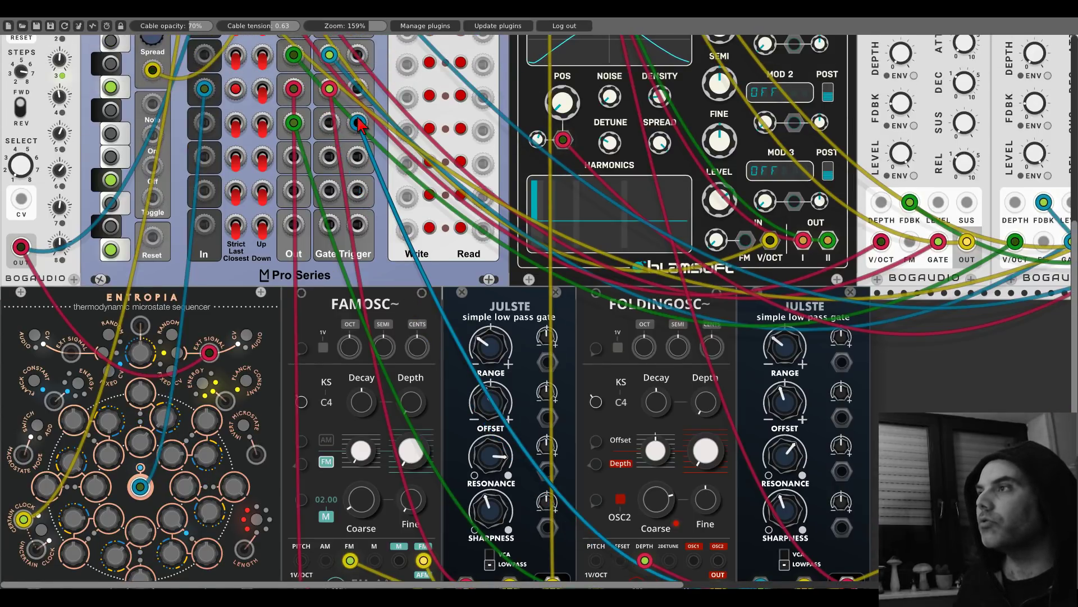
scroll(438, 187, "down", 4)
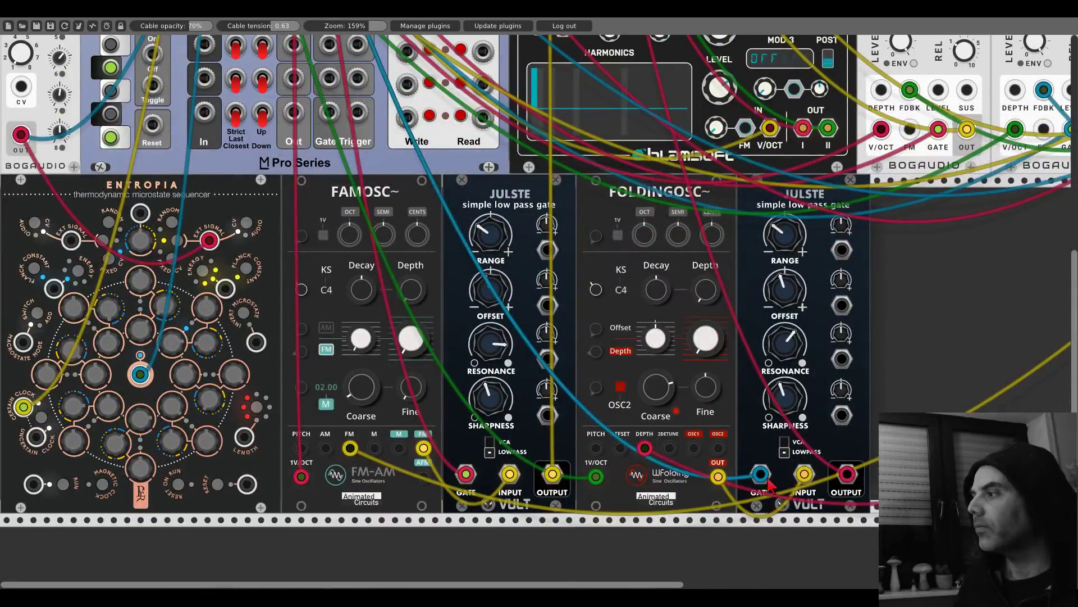
Step: Solo channel 3 on the mixer to isolate the Famosc and Foldingosc voices
scroll(762, 449, "up", 7)
scroll(763, 449, "up", 10)
scroll(646, 404, "up", 3)
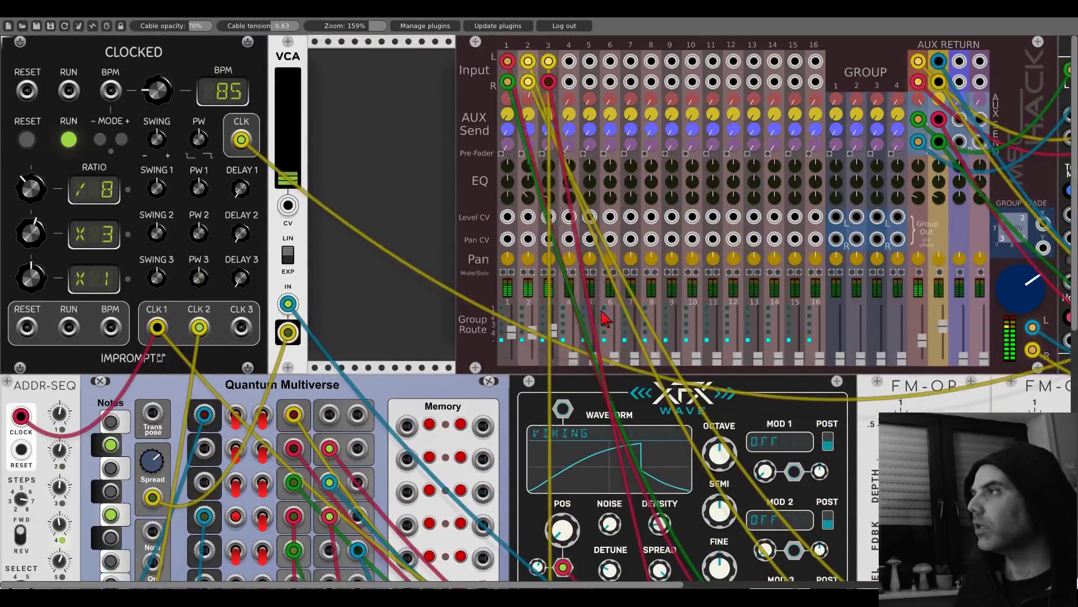
left_click(553, 273)
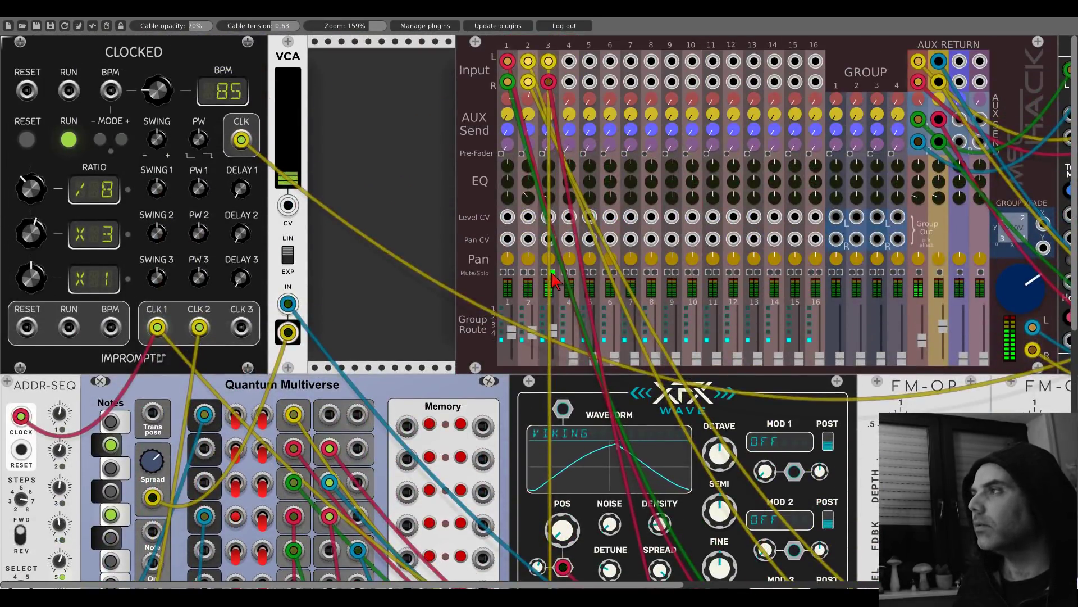
scroll(556, 281, "down", 15)
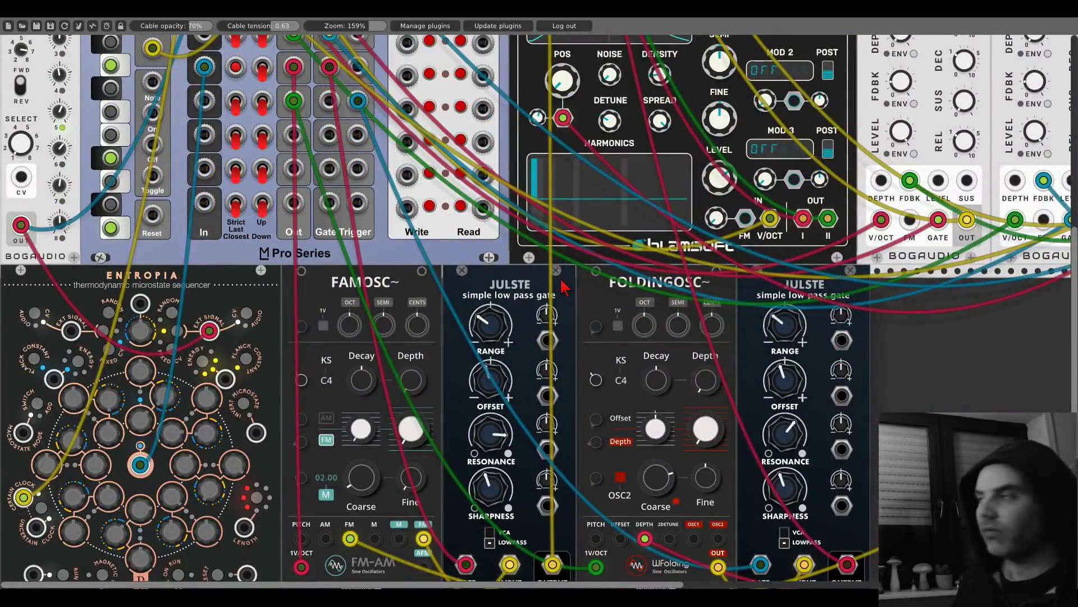
Step: Return the second Julste's GATE cable to Quantum Multiverse's fifth-row Gate output
scroll(598, 273, "down", 3)
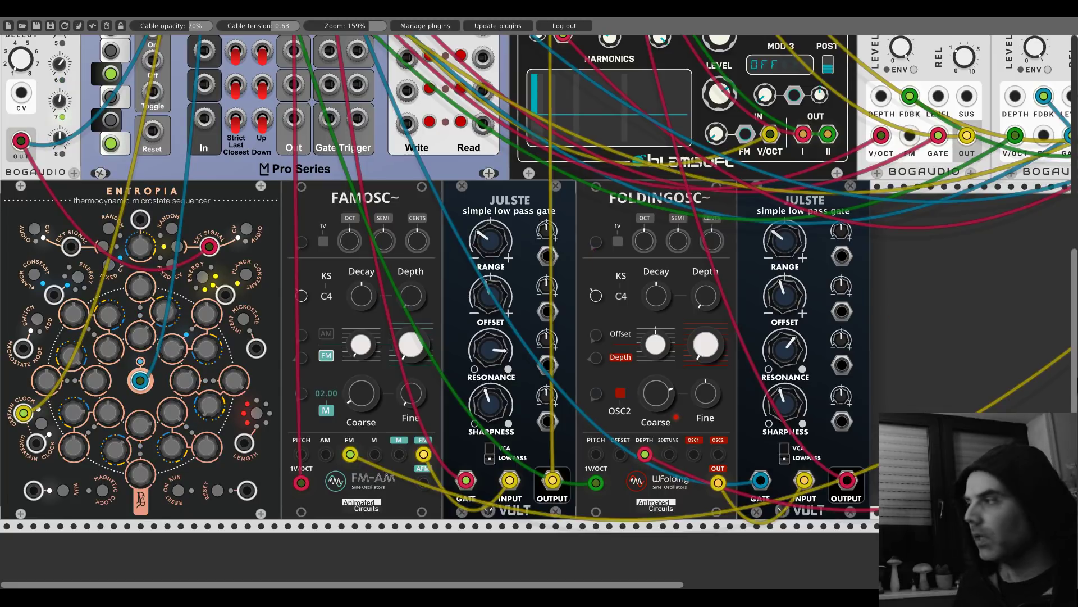
scroll(363, 189, "up", 3)
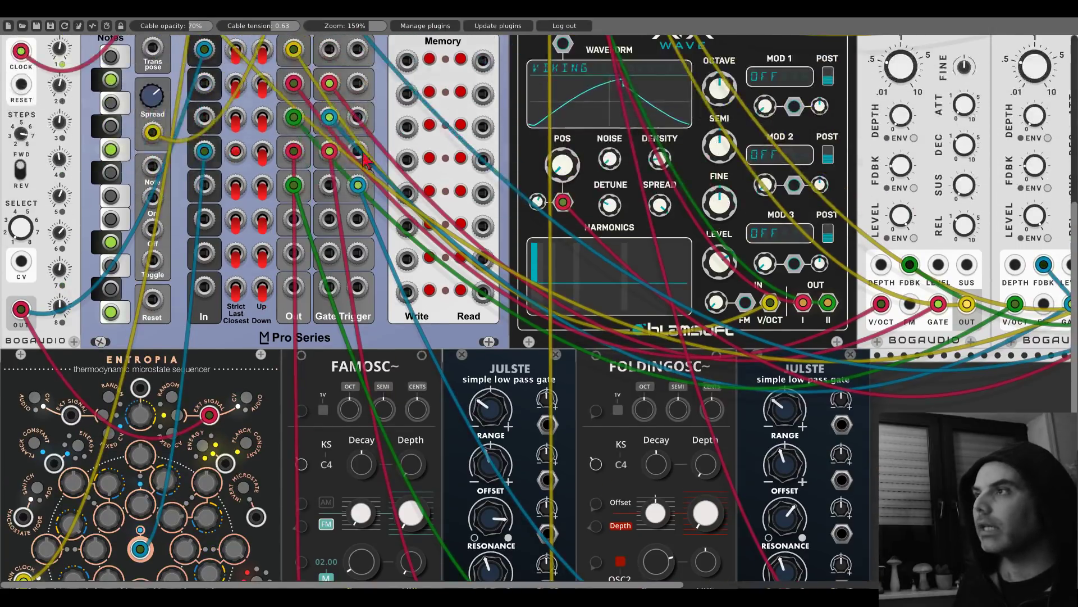
left_click_drag(362, 190, 330, 184)
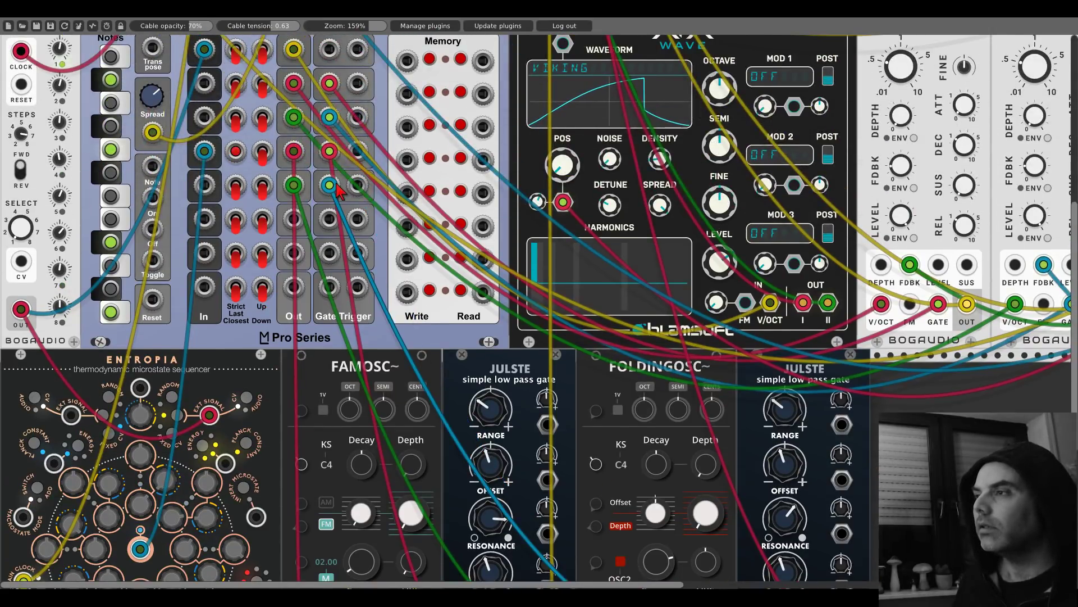
Step: Turn the second Julste's Sharpness down to minimum, then raise its Range slightly and its Offset further
scroll(786, 449, "down", 3)
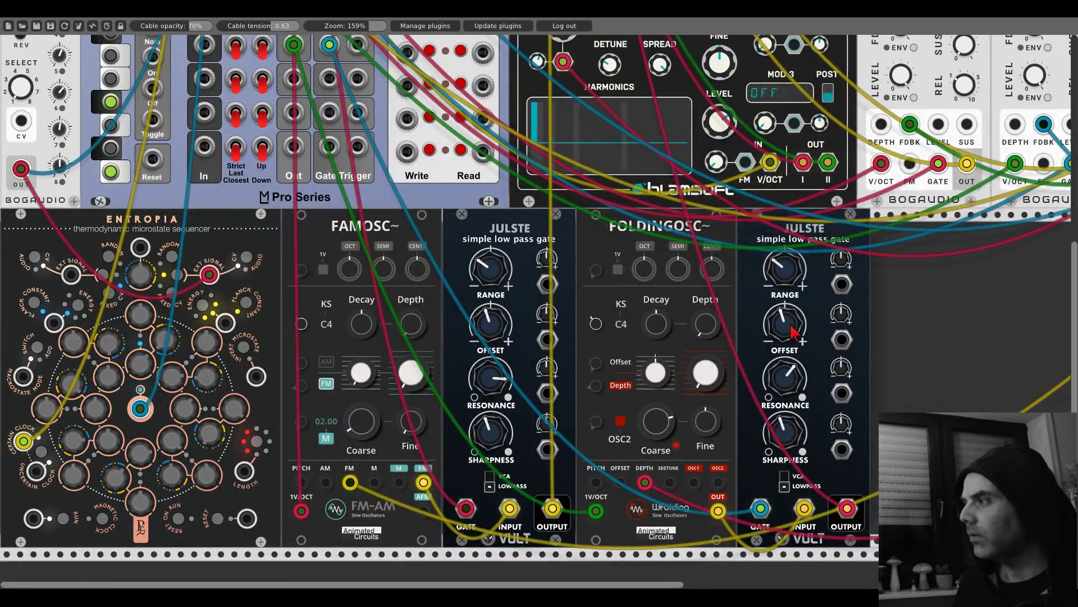
left_click_drag(784, 431, 785, 465)
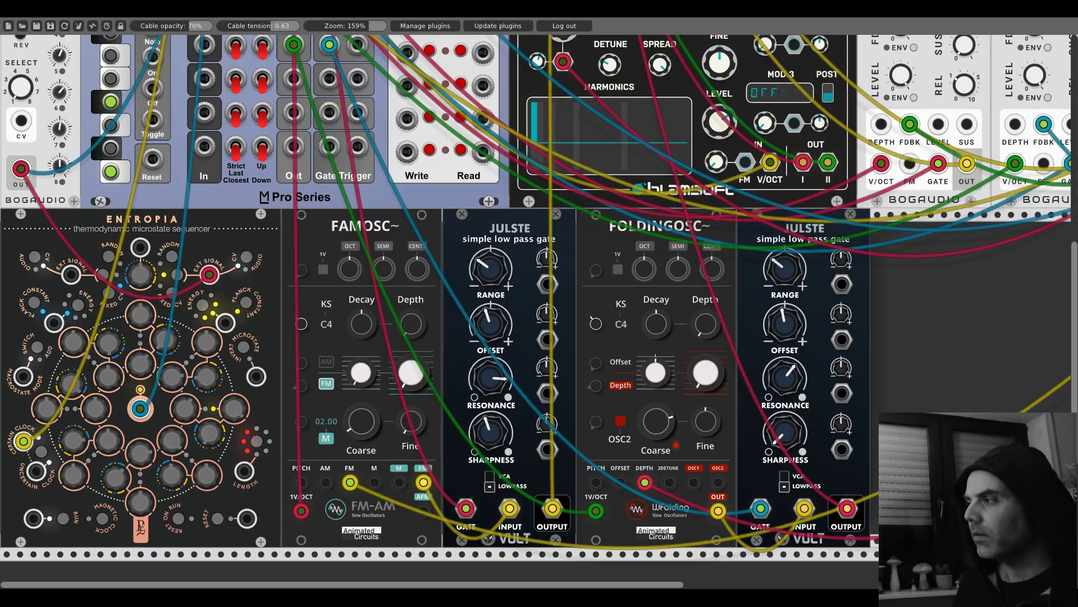
mouse_move(785, 268)
left_mouse_down()
mouse_move(784, 243)
mouse_move(784, 256)
left_mouse_up()
left_click_drag(785, 323, 785, 313)
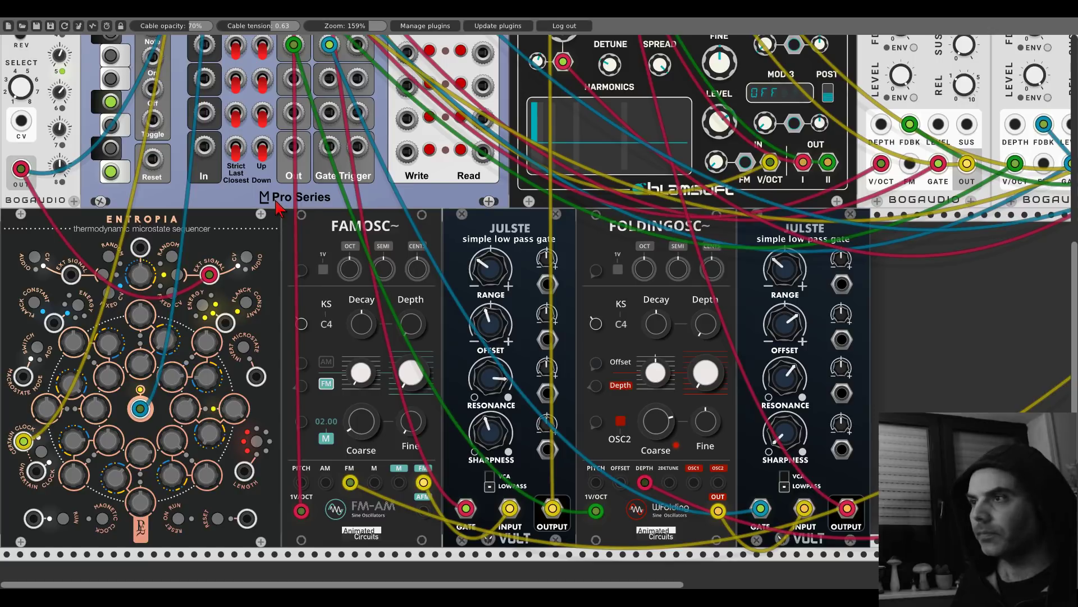
scroll(277, 208, "down", 1)
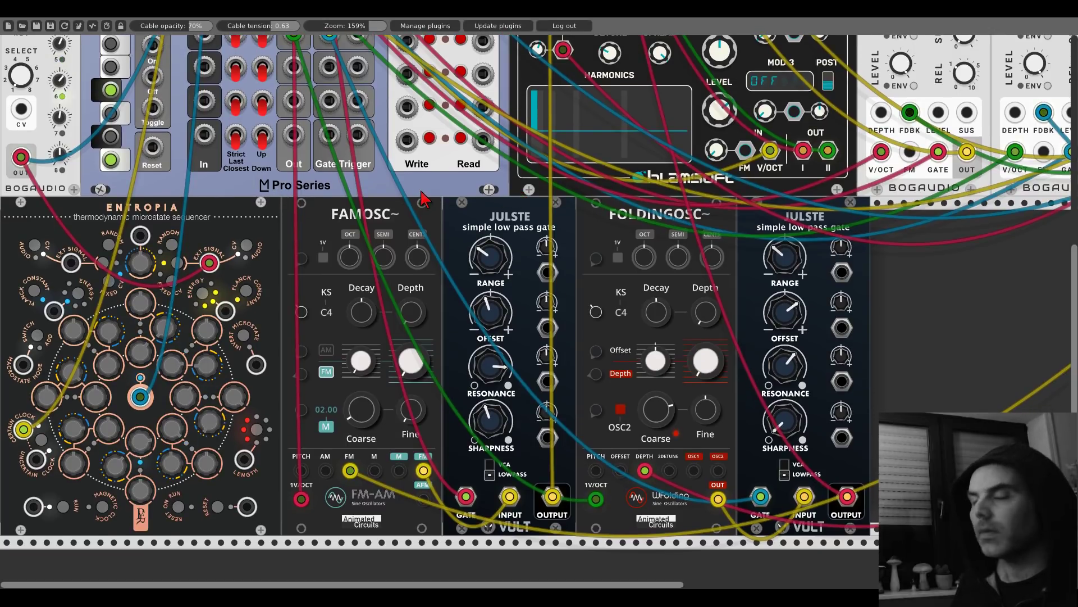
Step: Turn off the solo on mixer channel 3
scroll(426, 198, "up", 10)
scroll(425, 198, "up", 1)
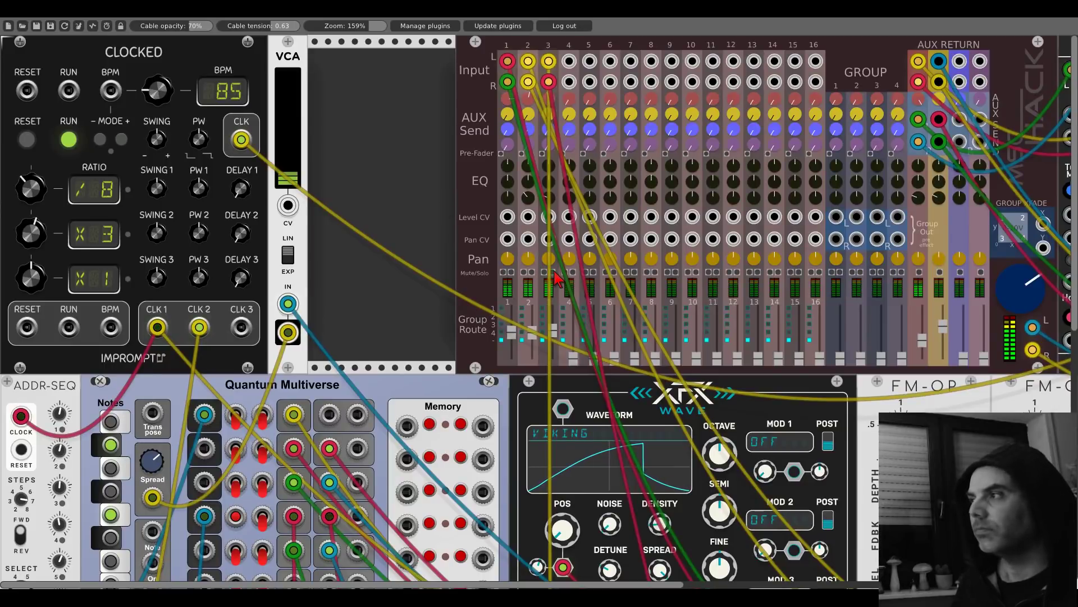
scroll(541, 270, "down", 2)
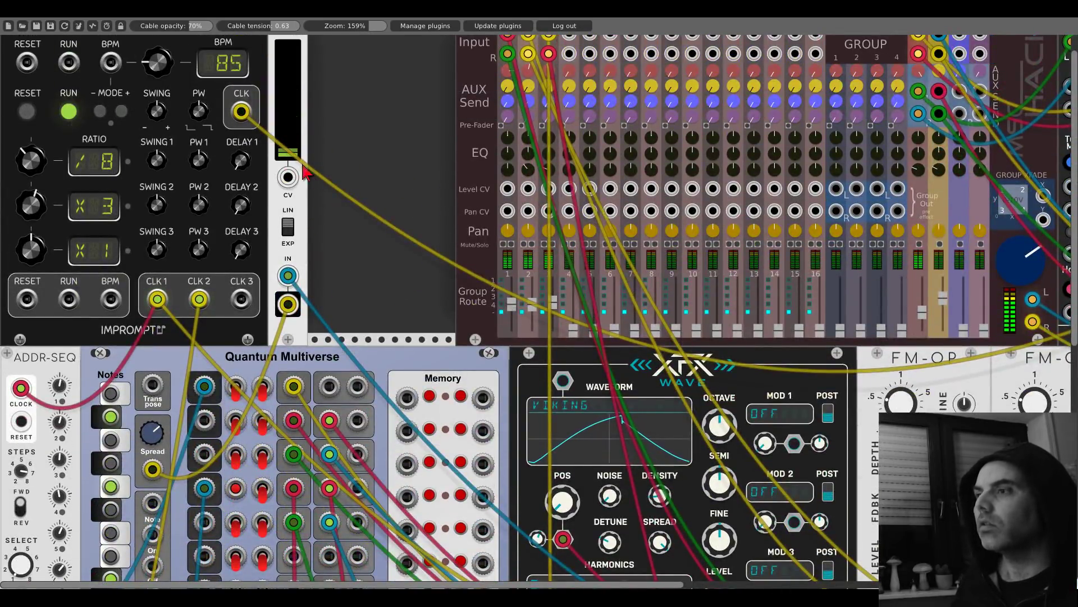
Step: Find the Audible Instruments Utilities module by searching for "kinks" and add it directly beside VCA-1
scroll(353, 217, "down", 5)
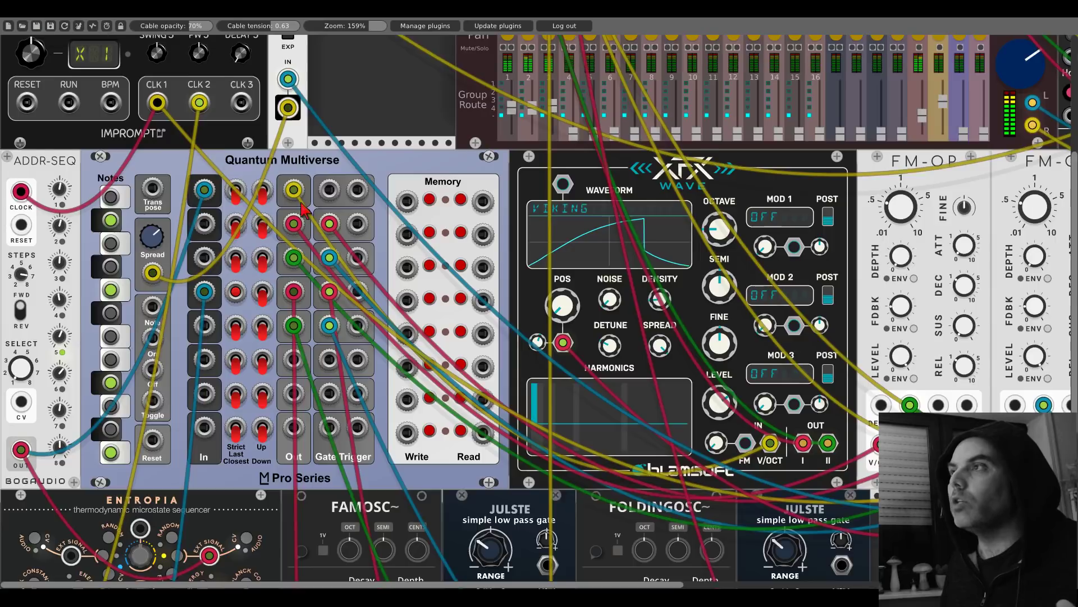
scroll(242, 140, "up", 5)
right_click(344, 214)
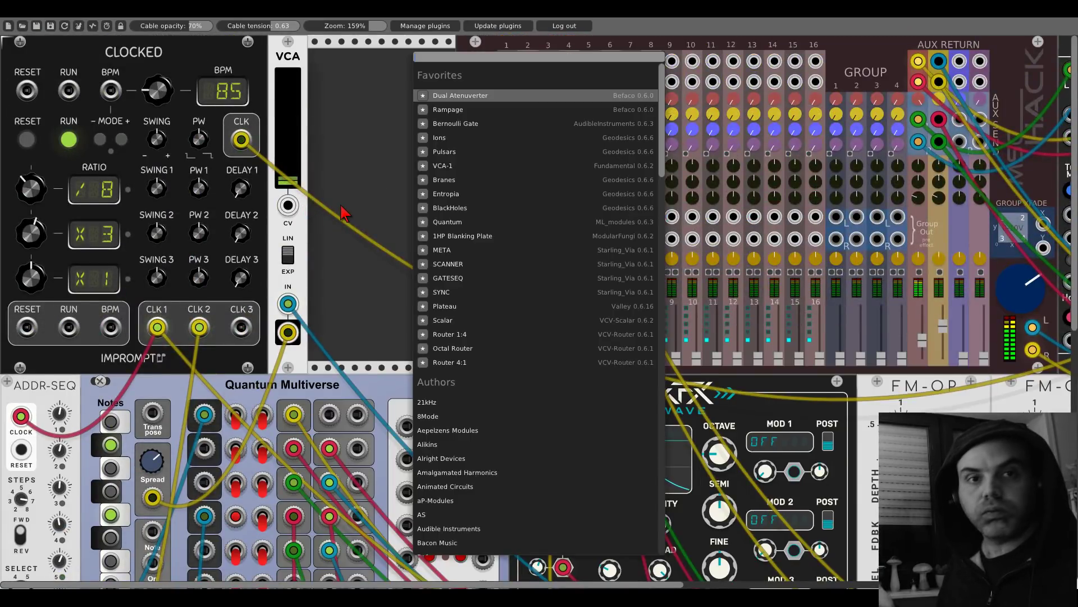
type("kinks")
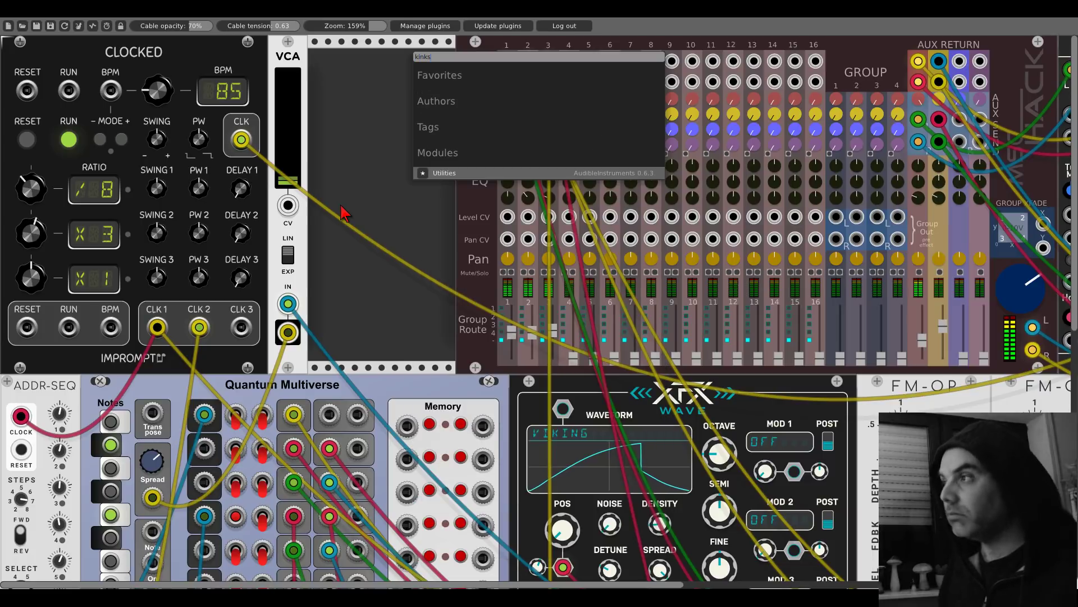
left_click(446, 173)
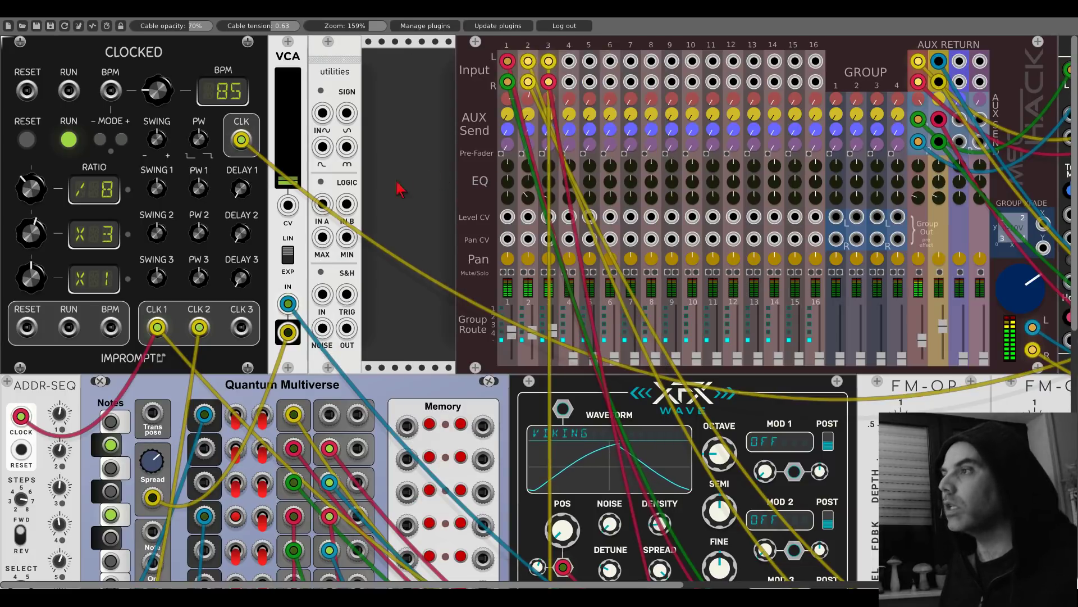
Step: Patch Quantum Multiverse's sixth-row Out to the S&H IN on the Utilities module
scroll(390, 193, "down", 5)
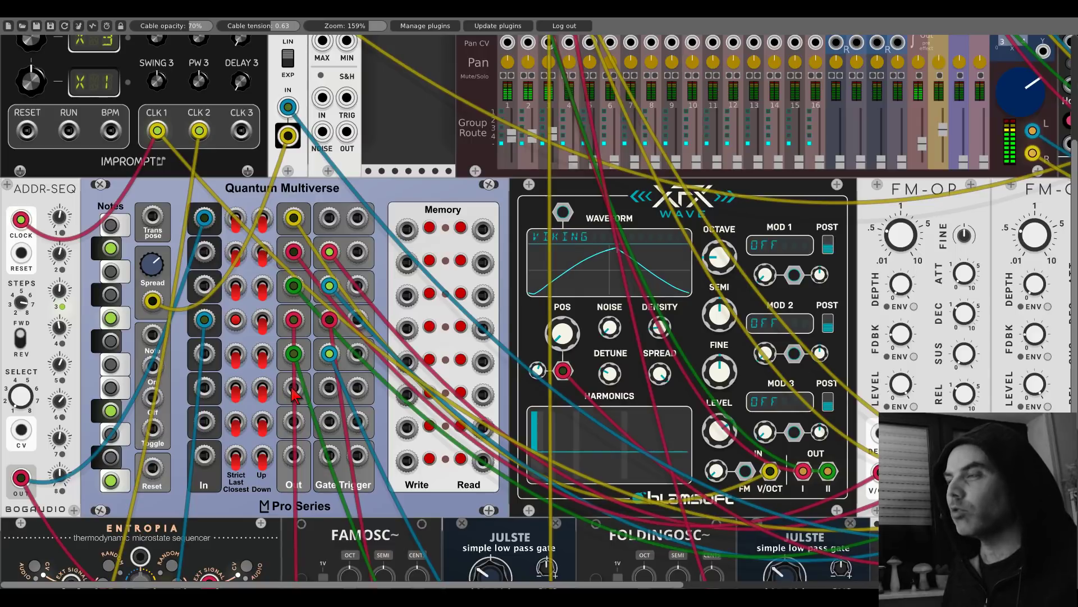
left_click_drag(292, 394, 323, 103)
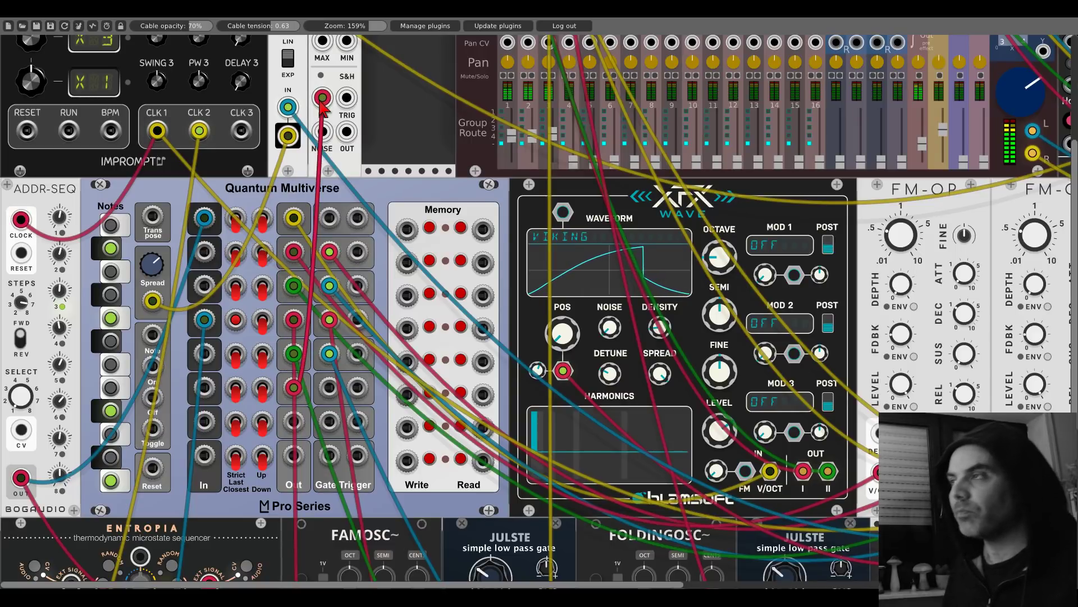
Step: Set Clocked's third clock ratio to /16 and patch CLK 3 to the Utilities module's S&H TRIG
scroll(165, 164, "up", 4)
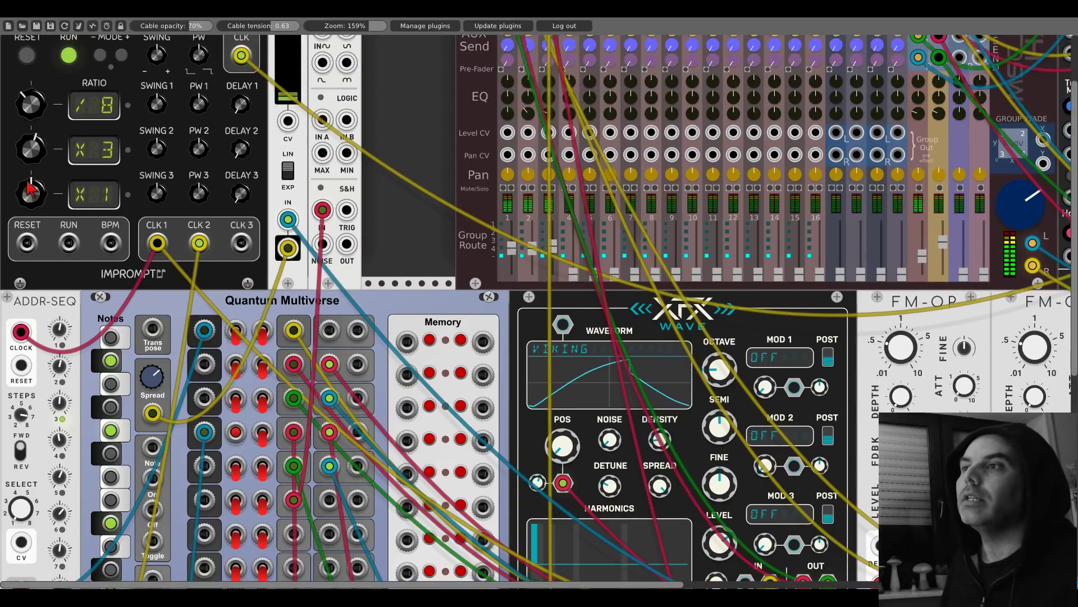
mouse_move(31, 194)
left_mouse_down()
mouse_move(31, 235)
mouse_move(33, 193)
left_mouse_up()
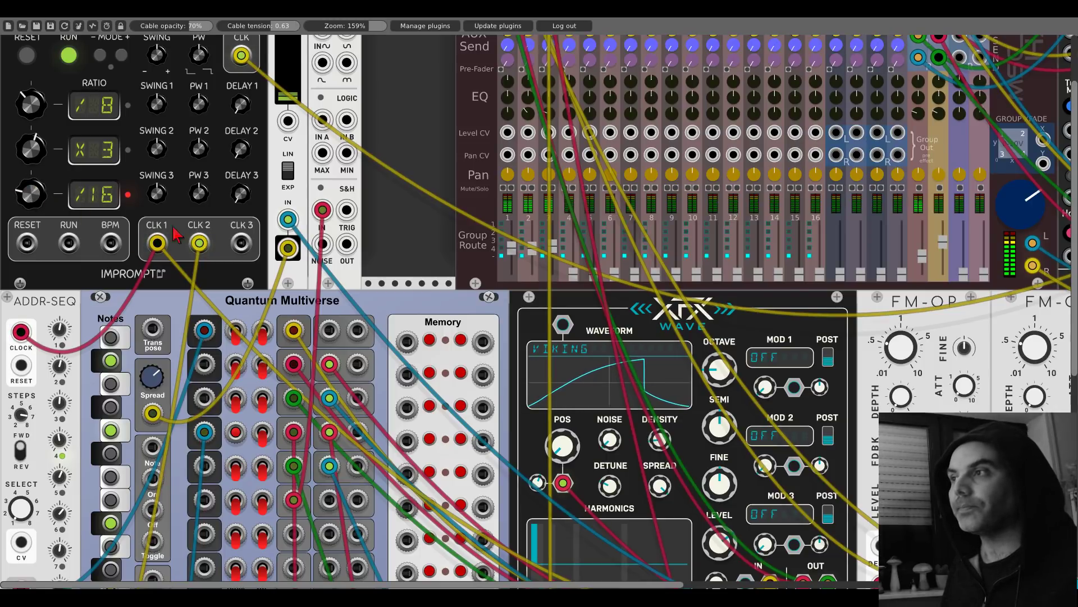
left_click_drag(242, 243, 346, 210)
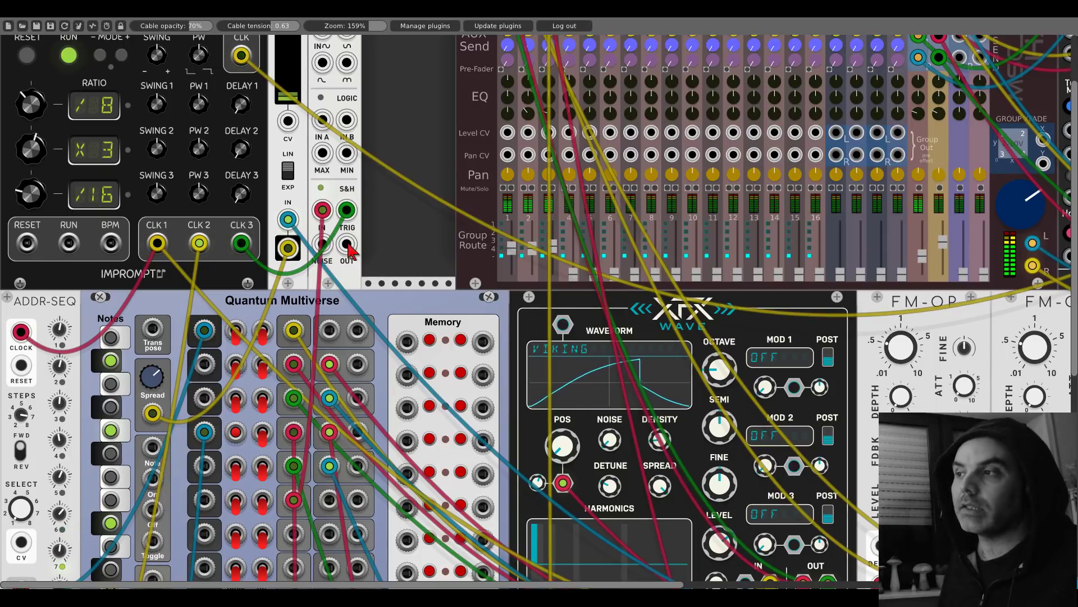
Step: Patch the Utilities module's S&H OUT to Quantum Multiverse's Transpose input
left_click_drag(348, 248, 153, 328)
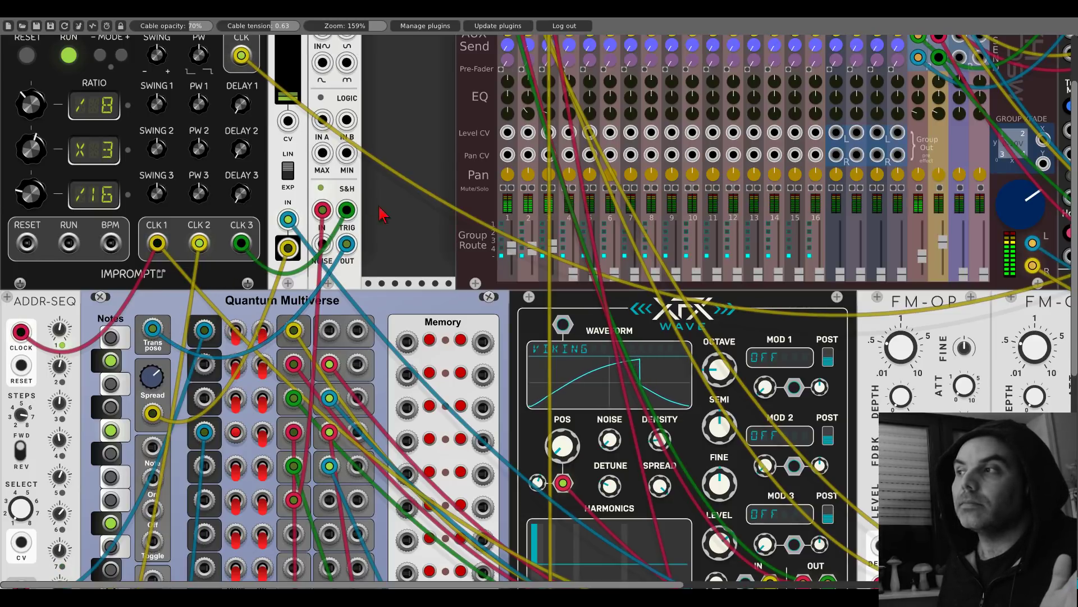
scroll(387, 150, "down", 5)
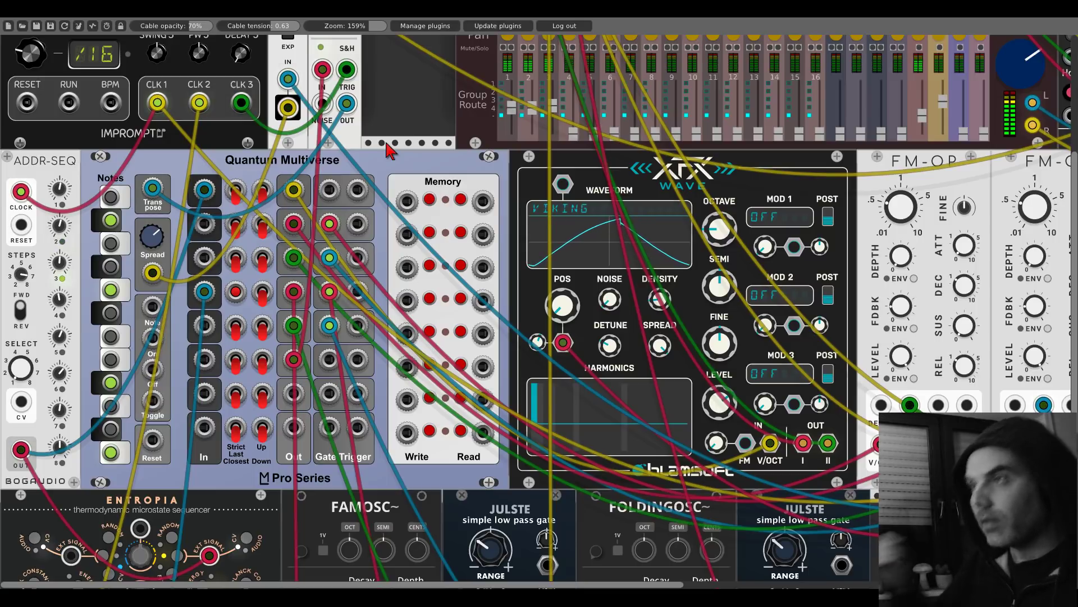
Step: Review the running patch across Clocked, the sample-and-hold, the mixer and Quantum Multiverse with its transposition input
scroll(386, 143, "up", 3)
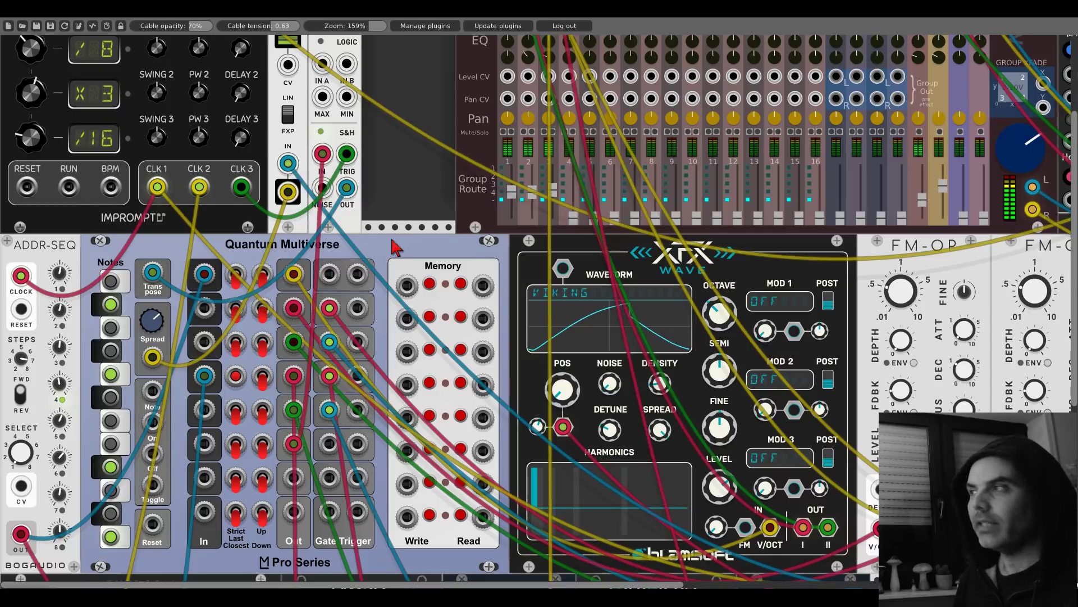
scroll(441, 202, "up", 5)
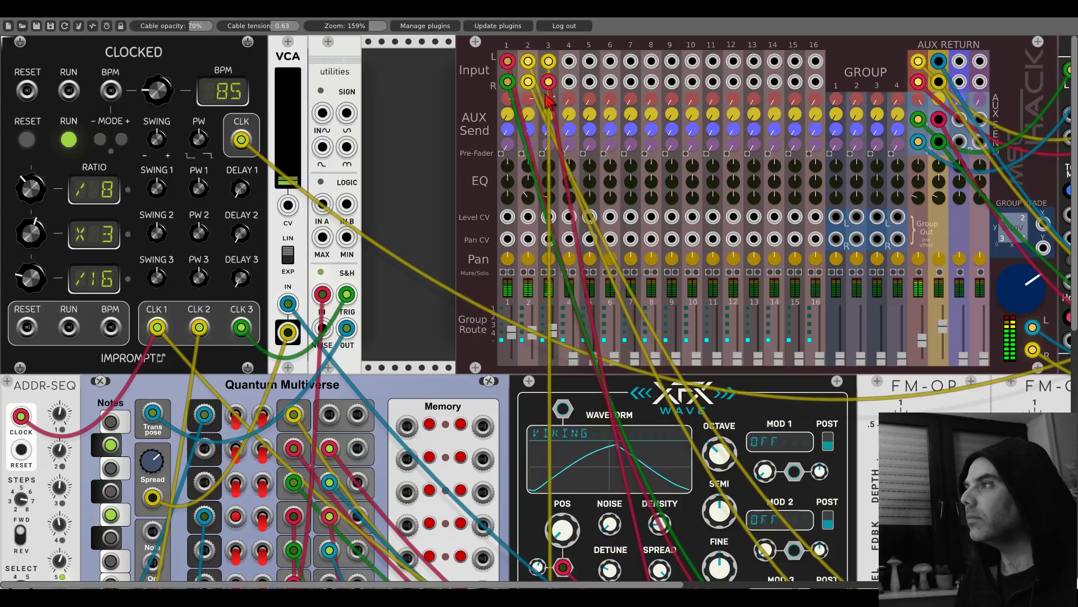
scroll(427, 205, "down", 10)
scroll(391, 222, "up", 3)
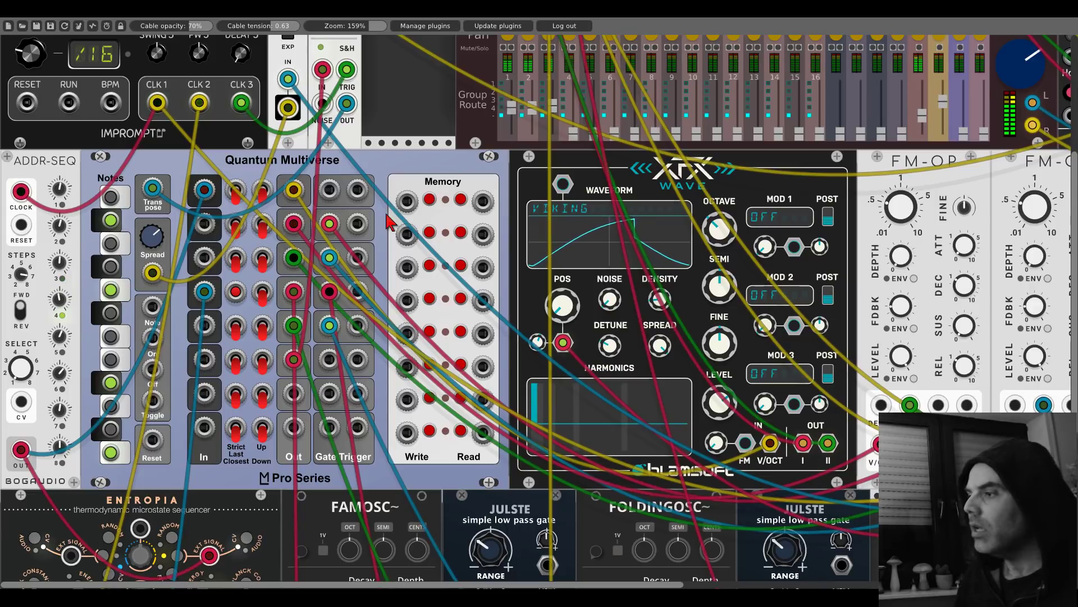
scroll(416, 214, "down", 1)
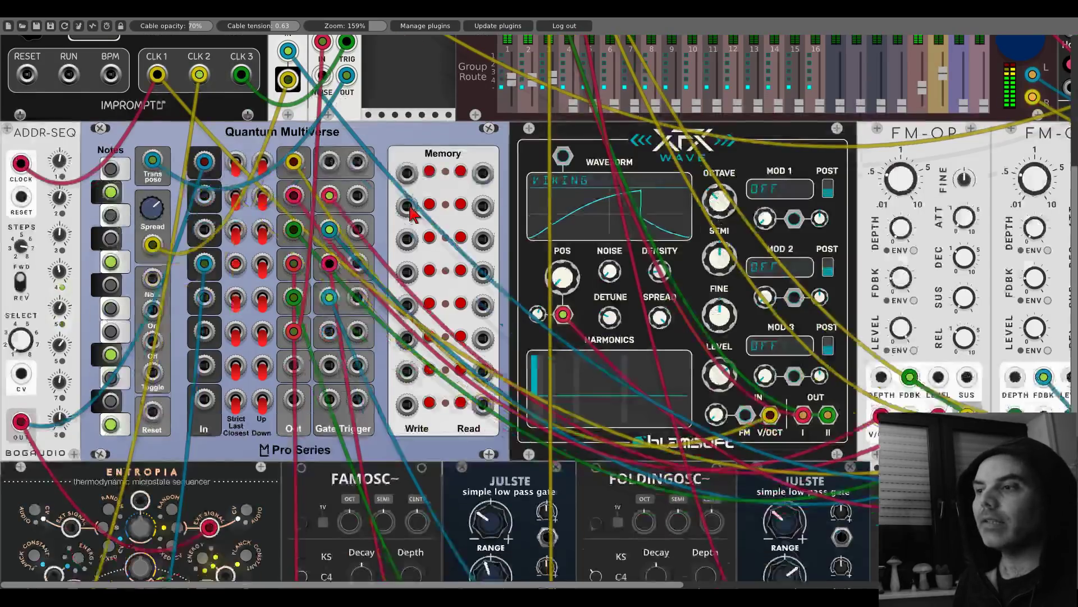
scroll(413, 213, "down", 1)
Step: Add a second Quantum Multiverse module to the empty rack row below the patch
scroll(413, 213, "down", 10)
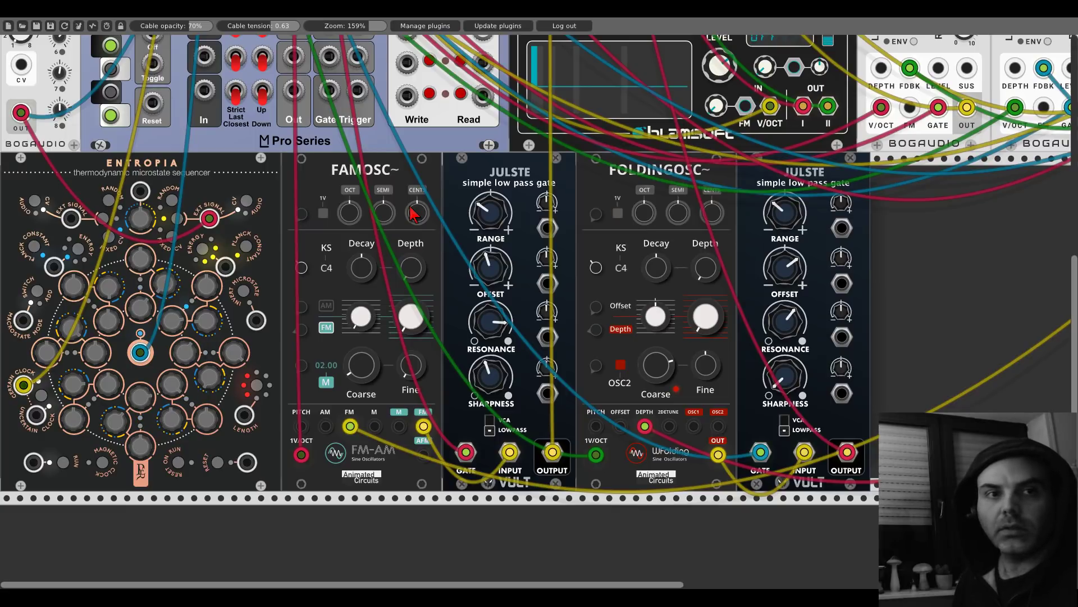
scroll(413, 212, "down", 10)
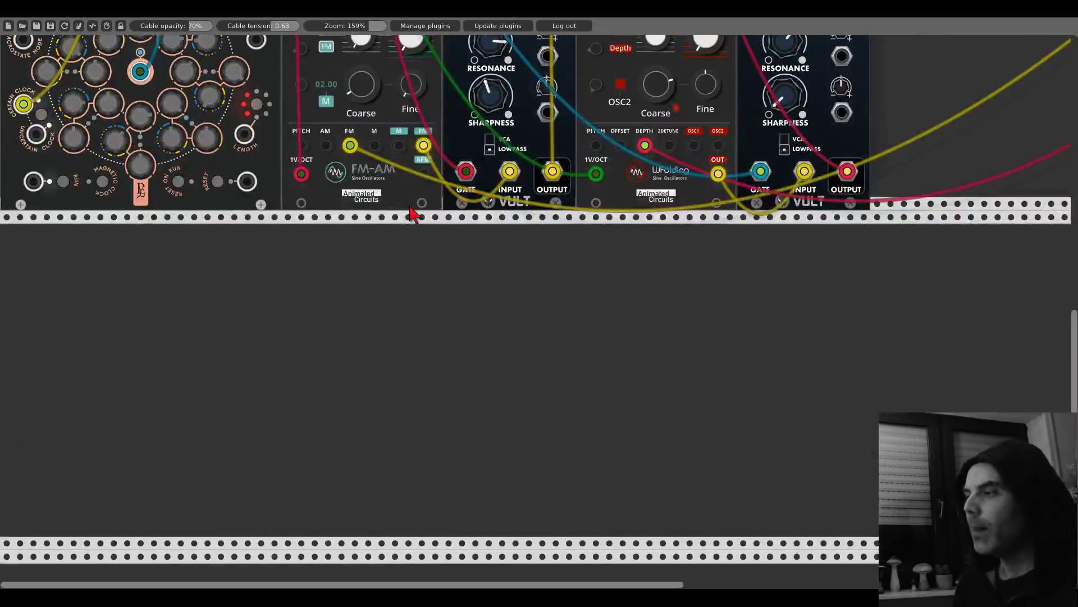
right_click(456, 368)
type("qua")
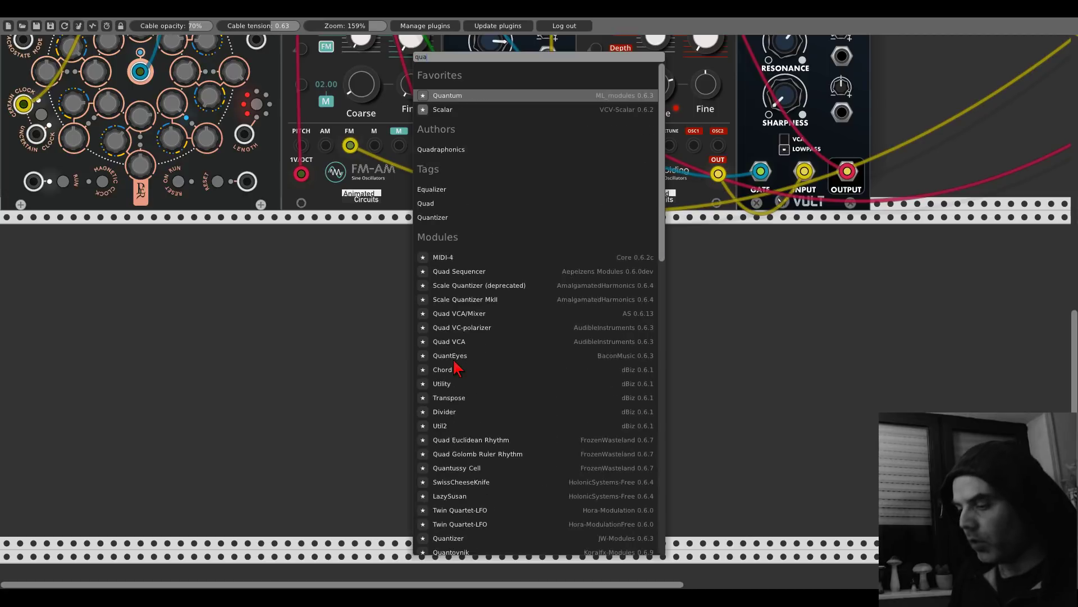
type("ntum")
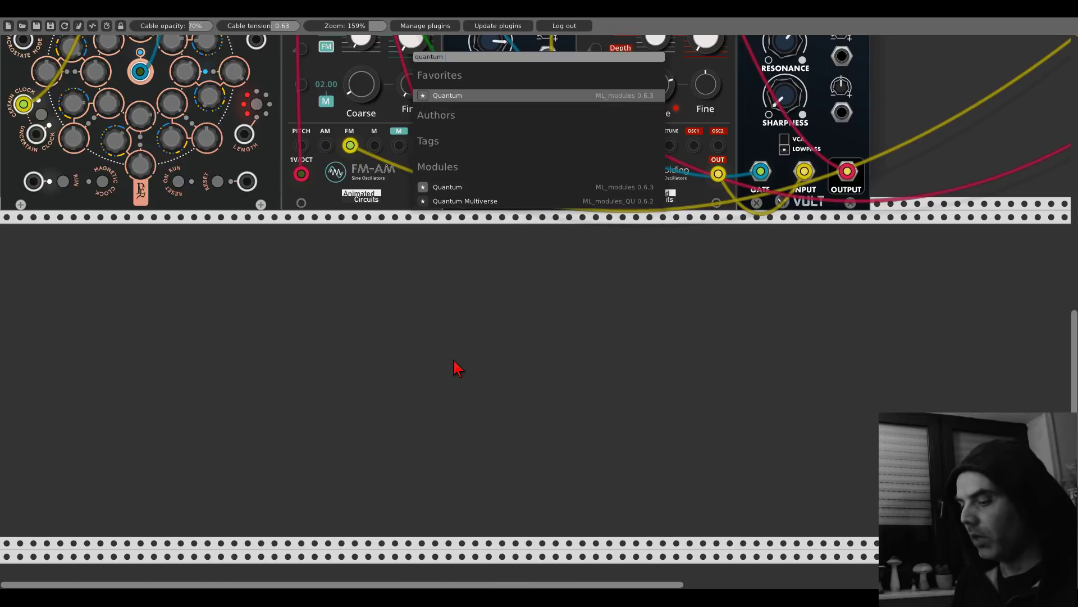
left_click(488, 203)
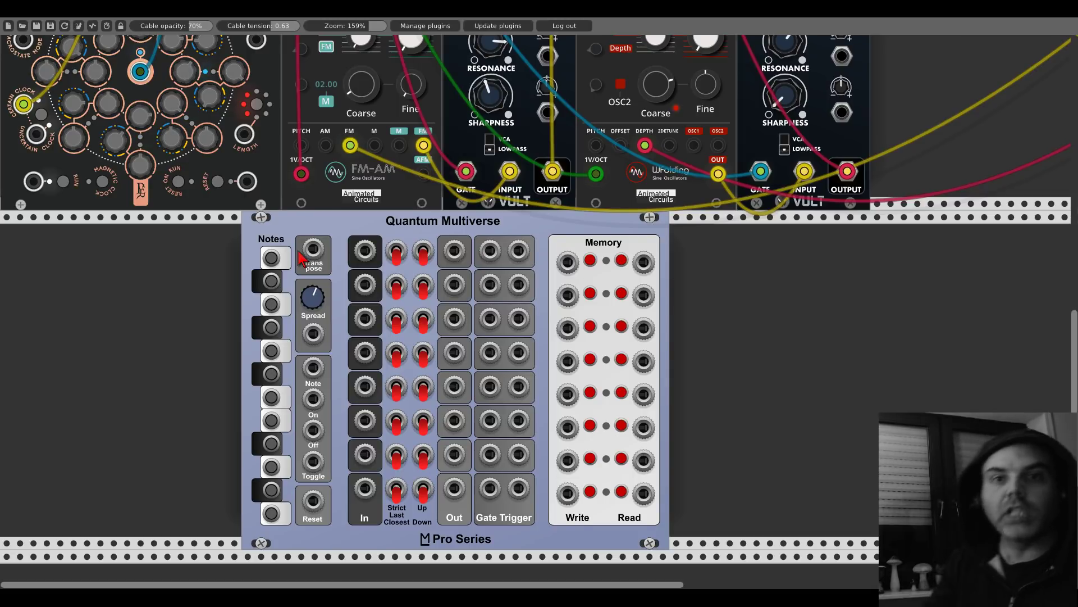
Step: Delete the newly added, unpatched Quantum Multiverse from the empty row
scroll(303, 259, "up", 10)
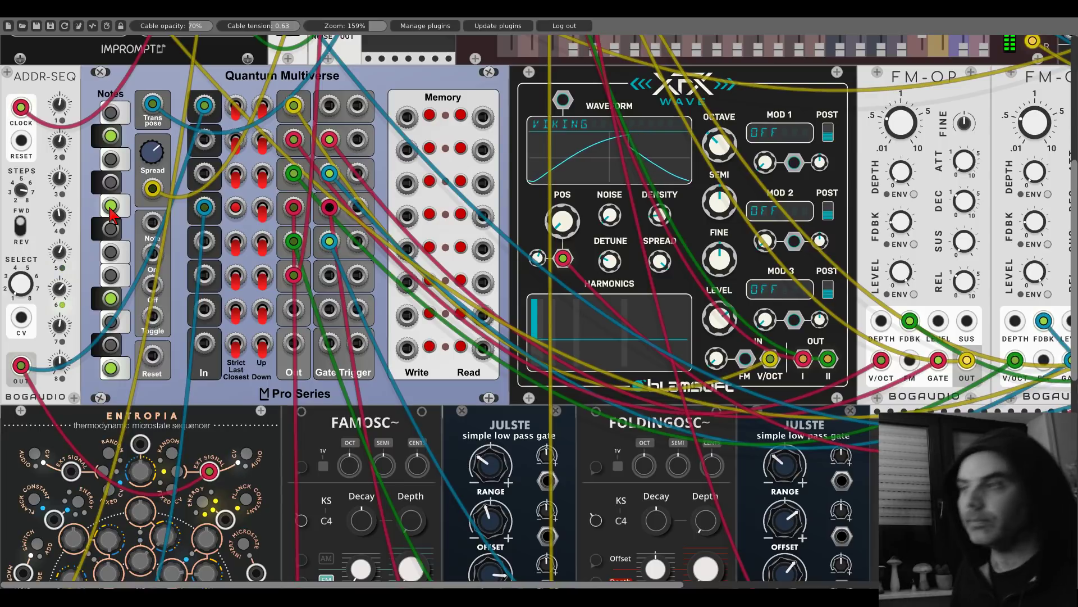
left_click_drag(112, 213, 345, 292)
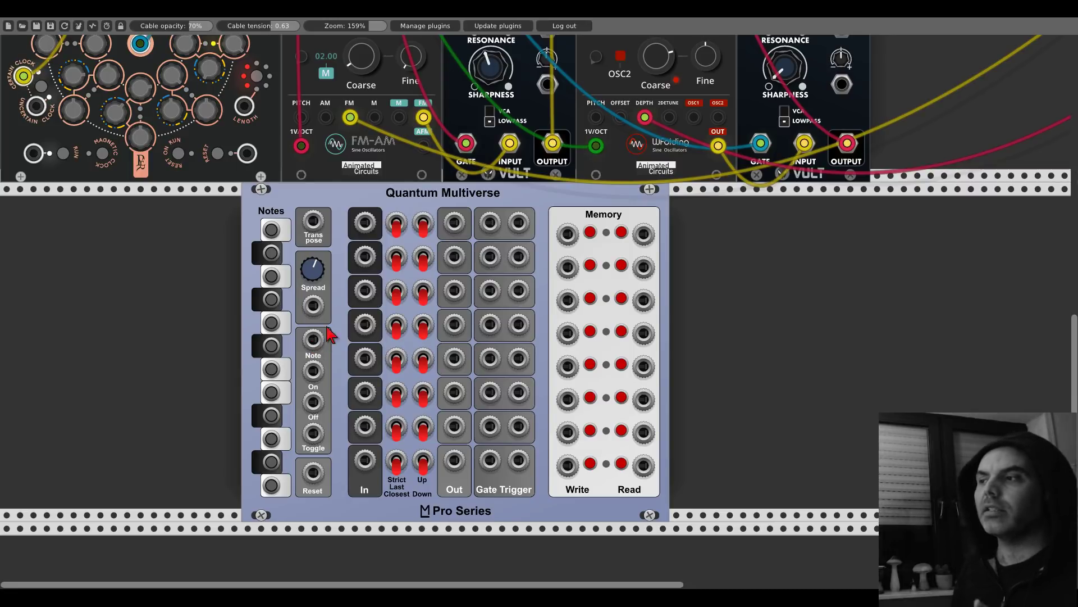
right_click(343, 202)
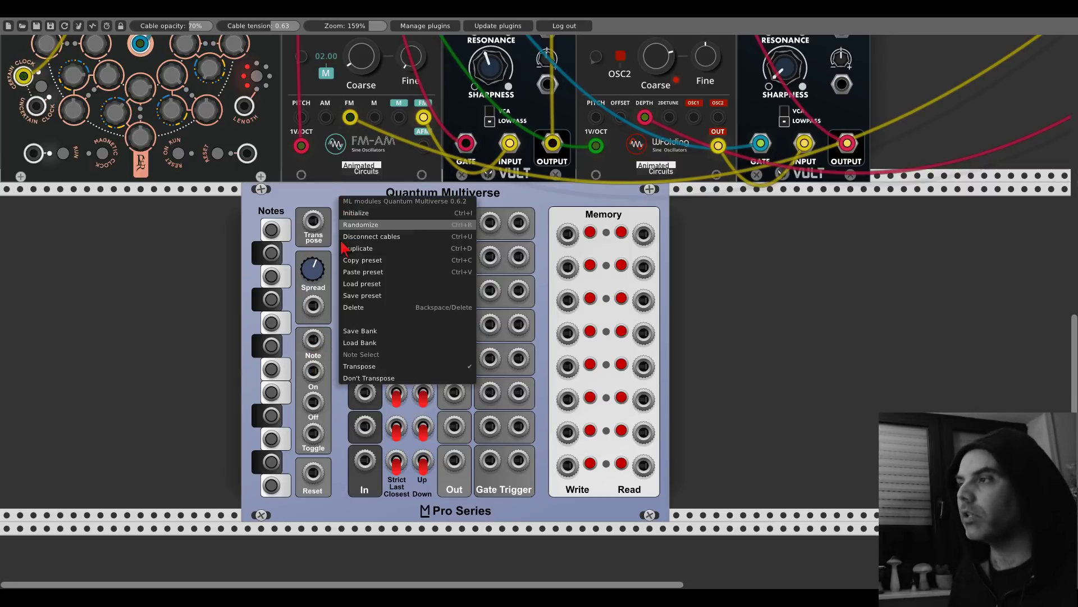
left_click(358, 311)
scroll(358, 312, "up", 7)
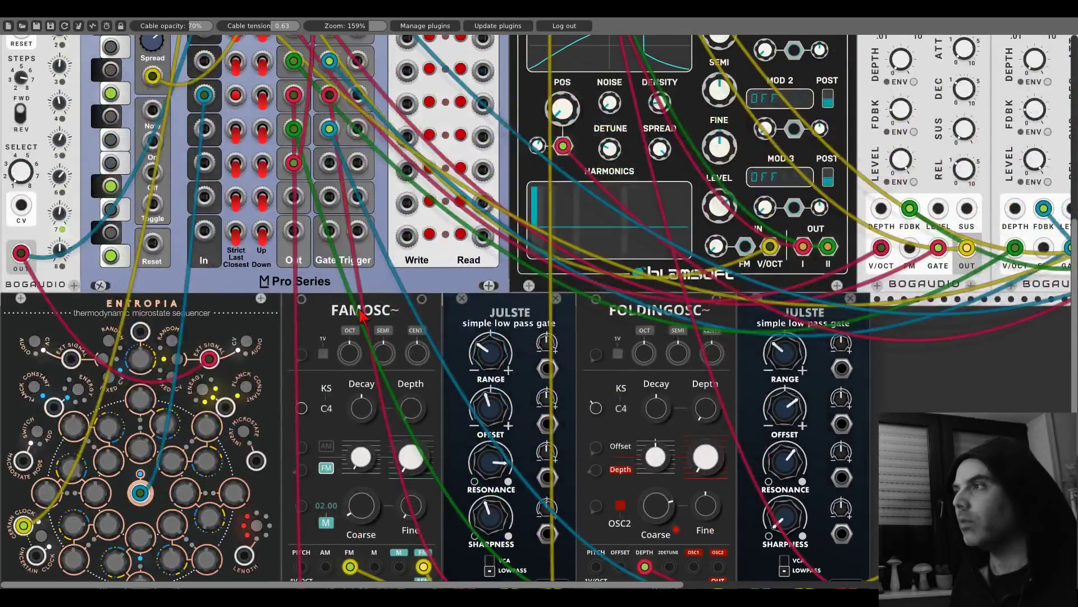
scroll(371, 292, "right", 8)
scroll(404, 230, "down", 3)
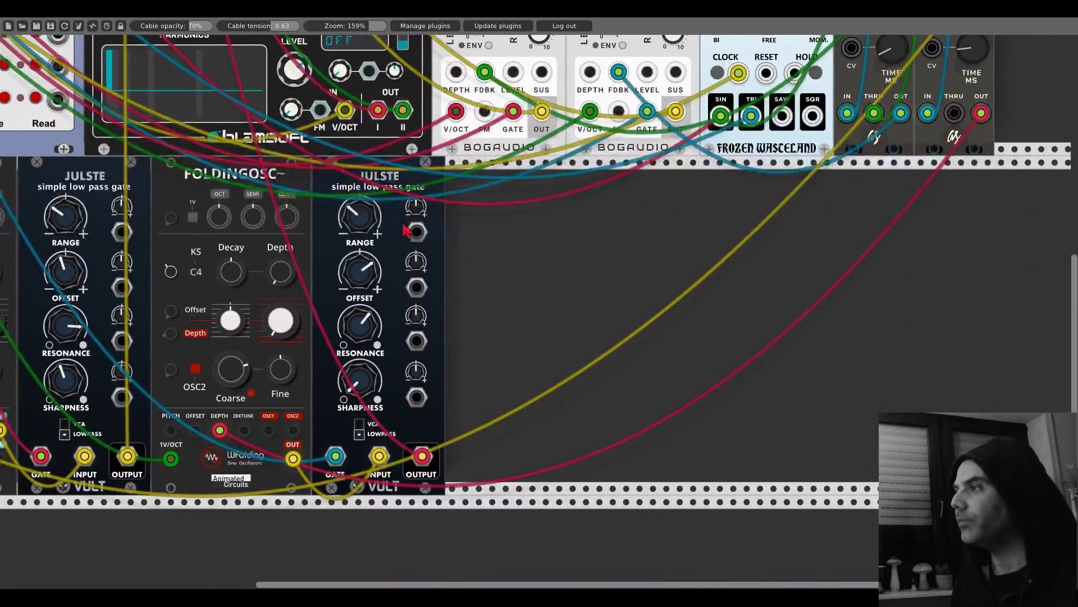
right_click(516, 261)
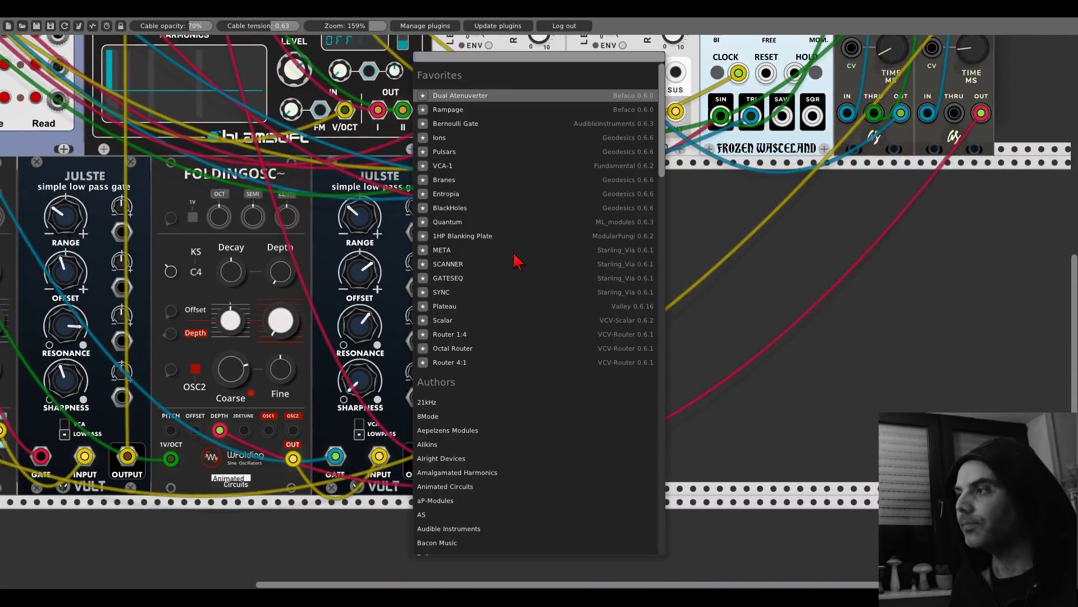
left_click(691, 225)
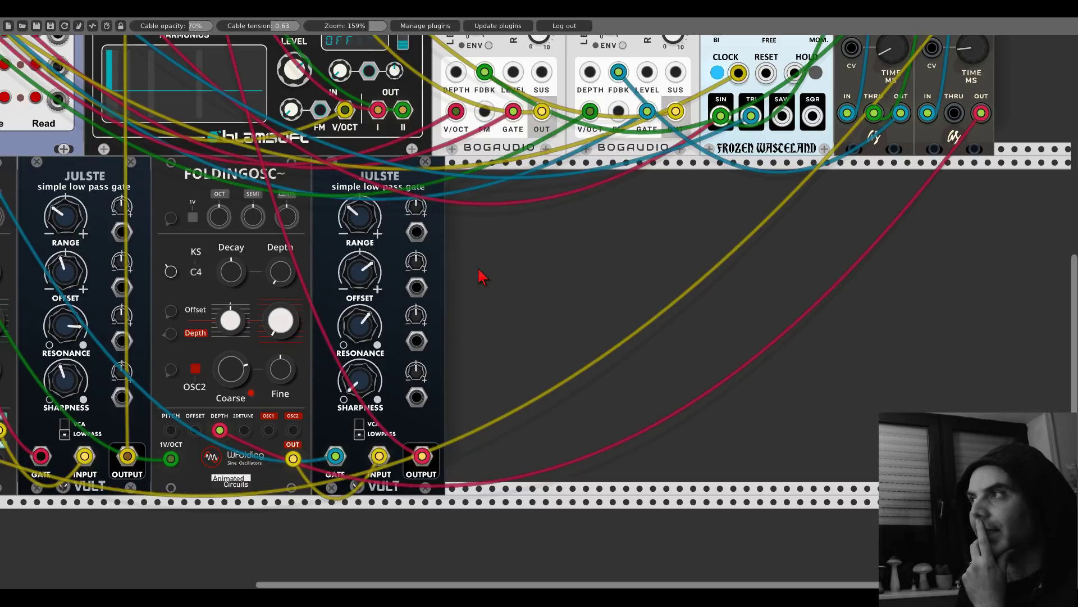
Step: Add the VultModules Basal : Smooth Oscillator in the free rack space after the second Julste
scroll(480, 275, "up", 2)
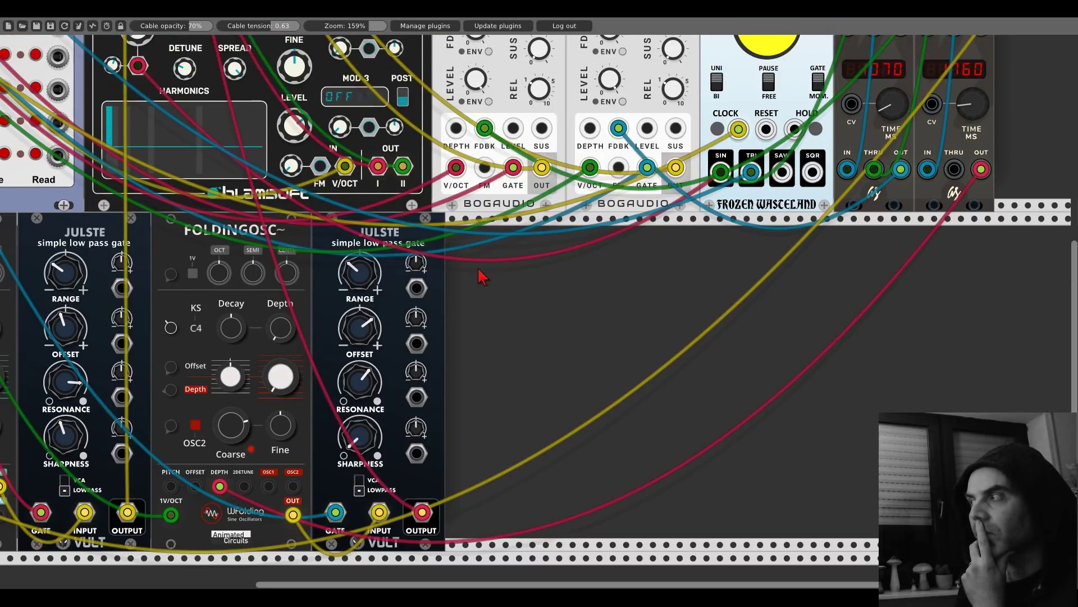
left_click_drag(481, 273, 773, 351)
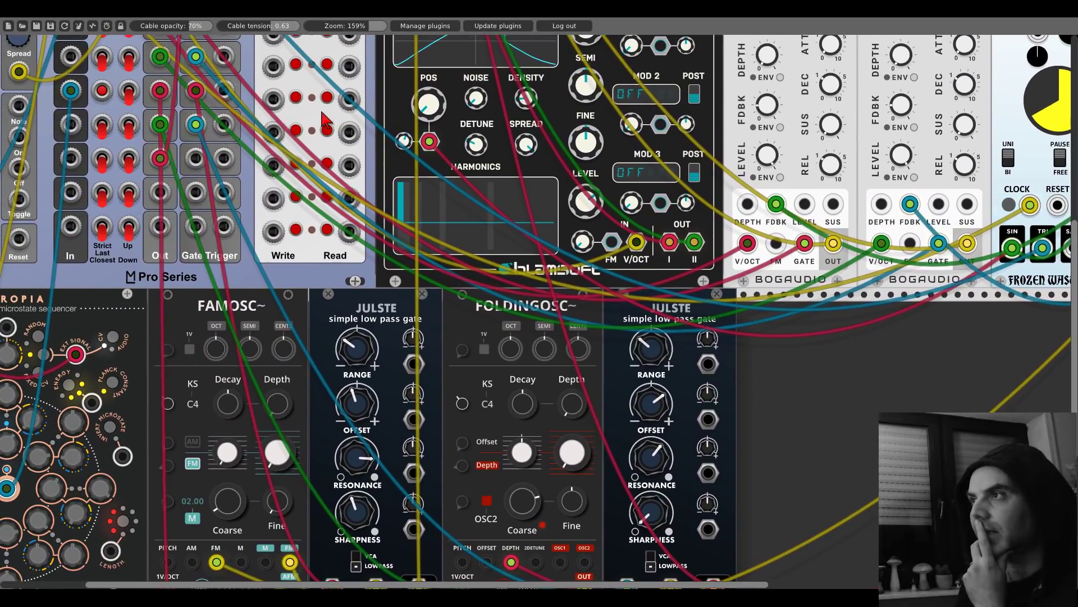
scroll(562, 224, "up", 1)
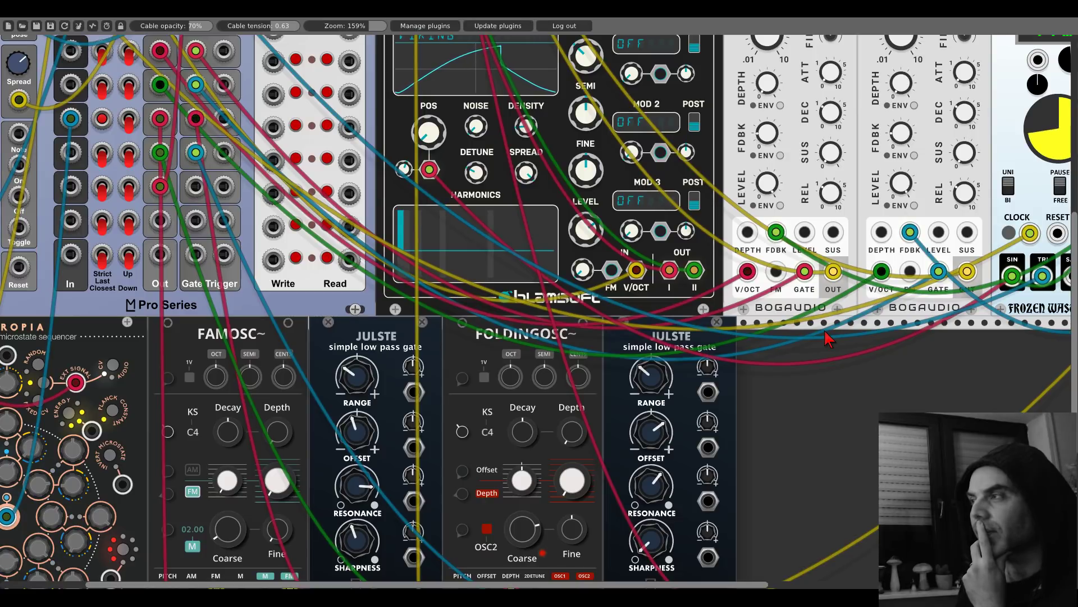
left_click_drag(808, 380, 572, 323)
right_click(571, 323)
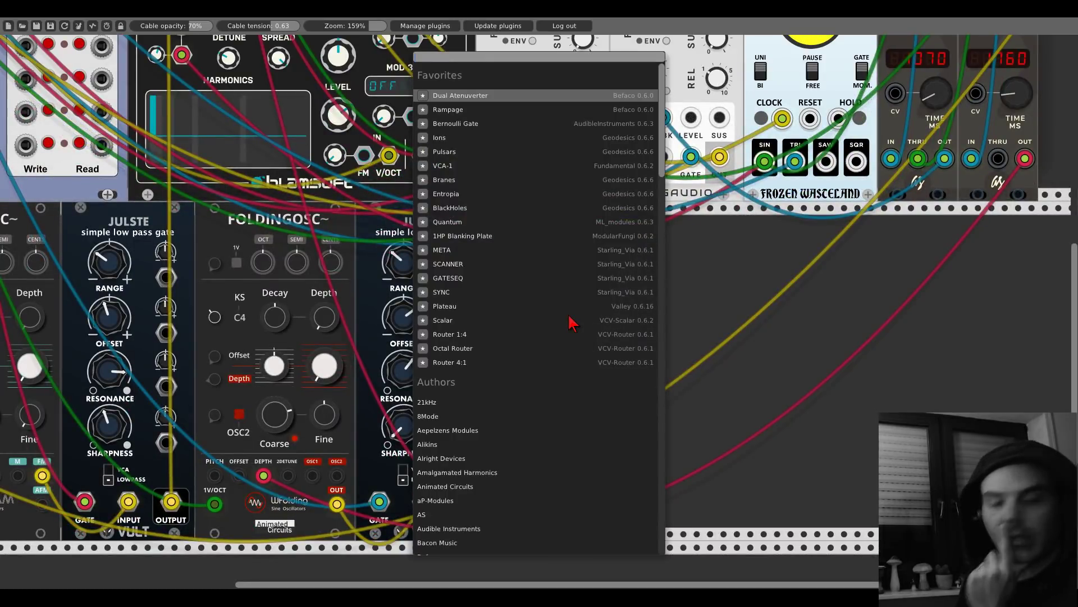
type("basal")
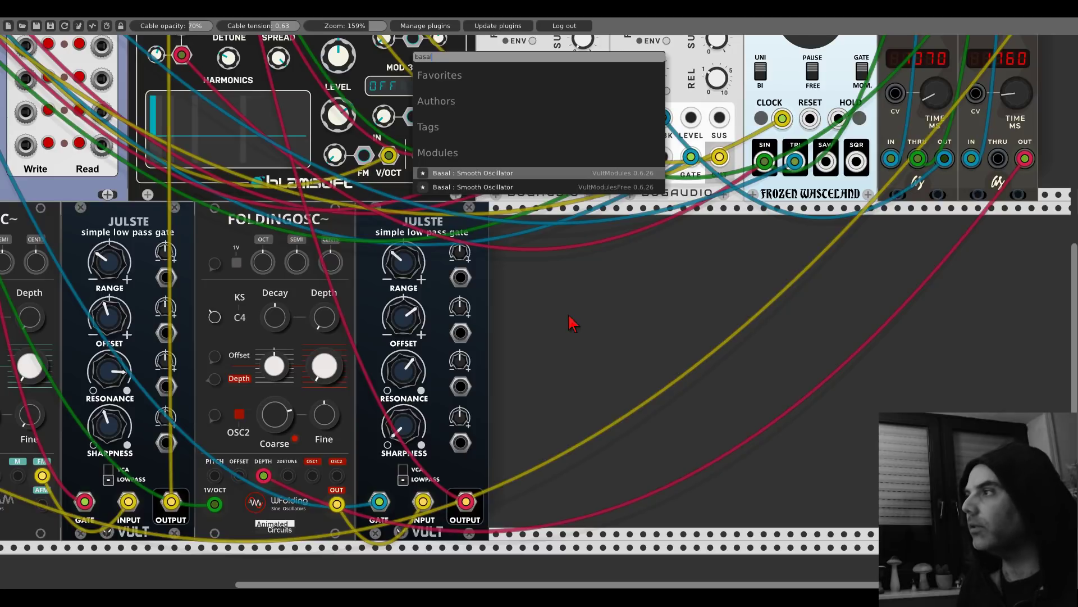
key("Return")
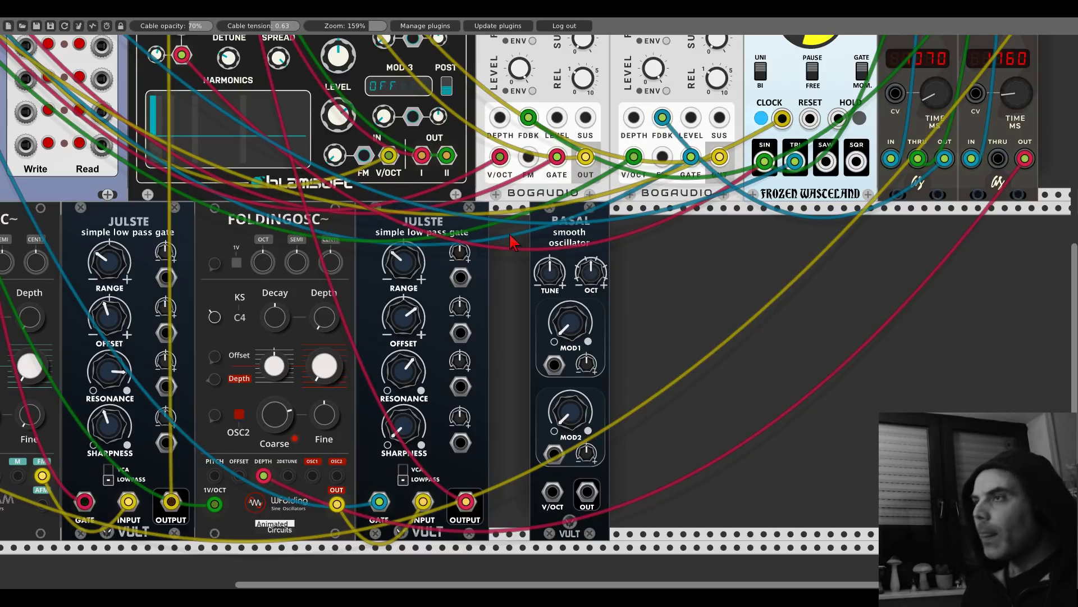
Step: Patch a Quantum Multiverse output to Basal's V/OCT input
scroll(303, 308, "left", 6)
scroll(303, 307, "up", 3)
scroll(303, 308, "down", 1)
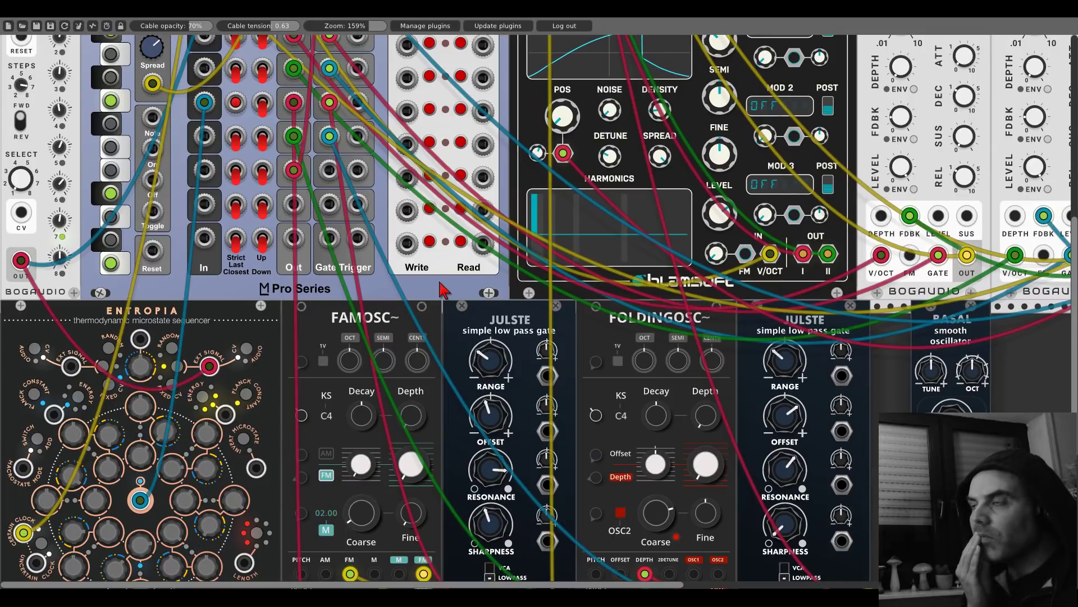
scroll(440, 290, "up", 5)
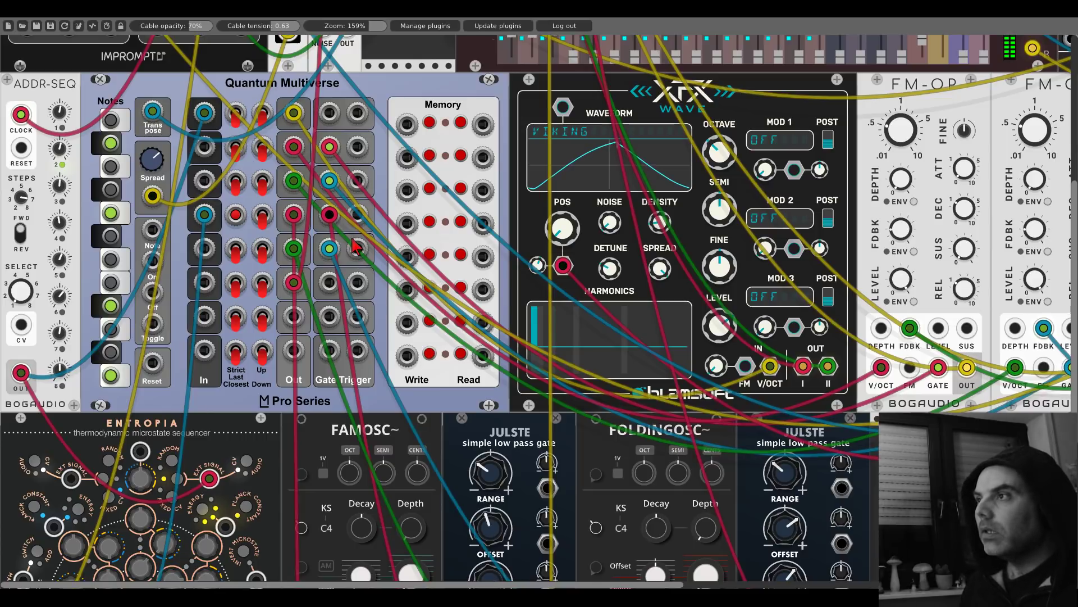
scroll(355, 246, "down", 8)
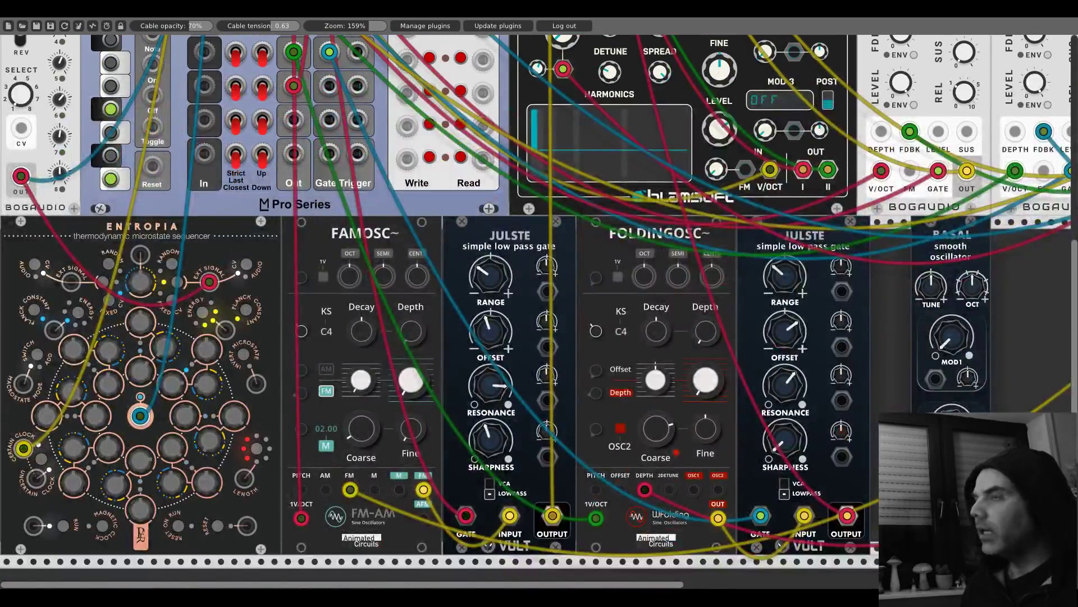
scroll(539, 309, "up", 14)
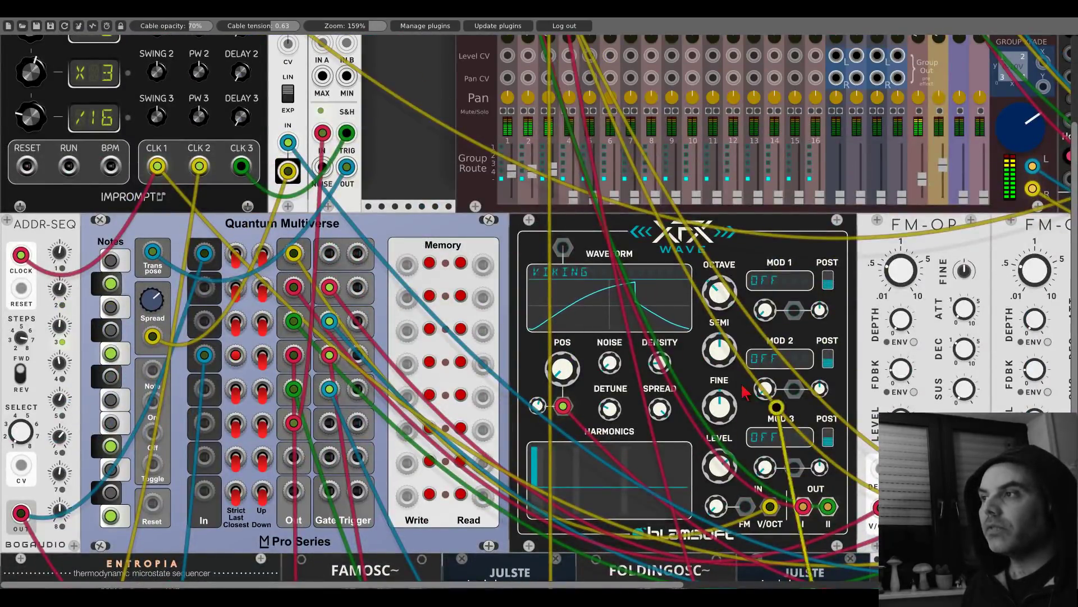
left_click_drag(513, 581, 353, 240)
scroll(839, 392, "down", 16)
scroll(839, 392, "right", 3)
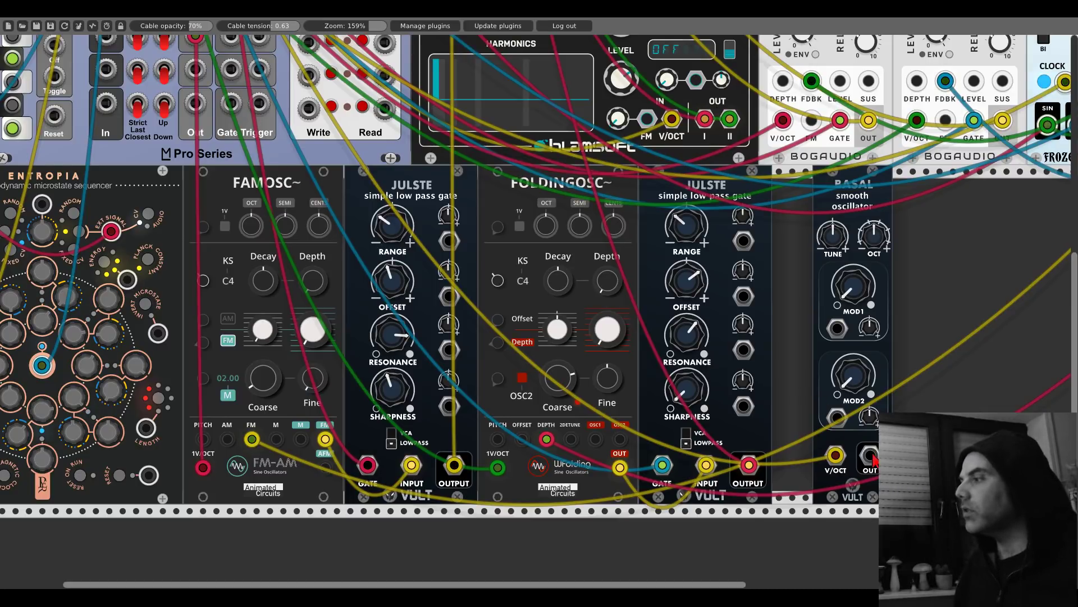
Step: Patch Basal's OUT to the L input of mixer channel 4 and raise that channel's fader
scroll(869, 456, "up", 14)
left_click_drag(867, 456, 471, 60)
left_click_drag(475, 359, 474, 329)
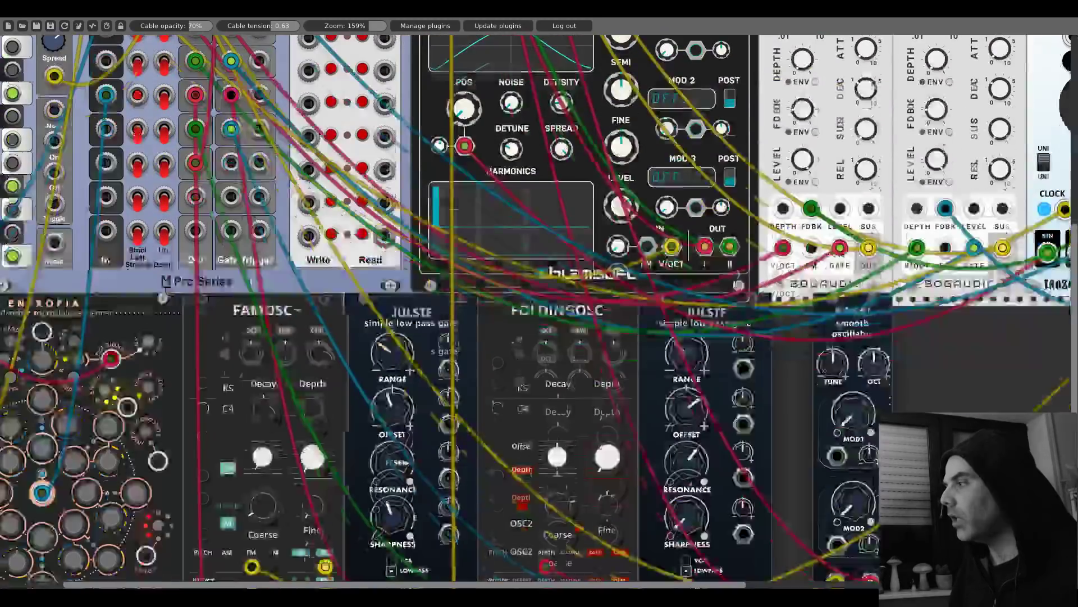
Step: Adjust Basal's OCT knob and raise its MOD1 and MOD2 knobs
scroll(598, 244, "down", 20)
scroll(598, 245, "right", 10)
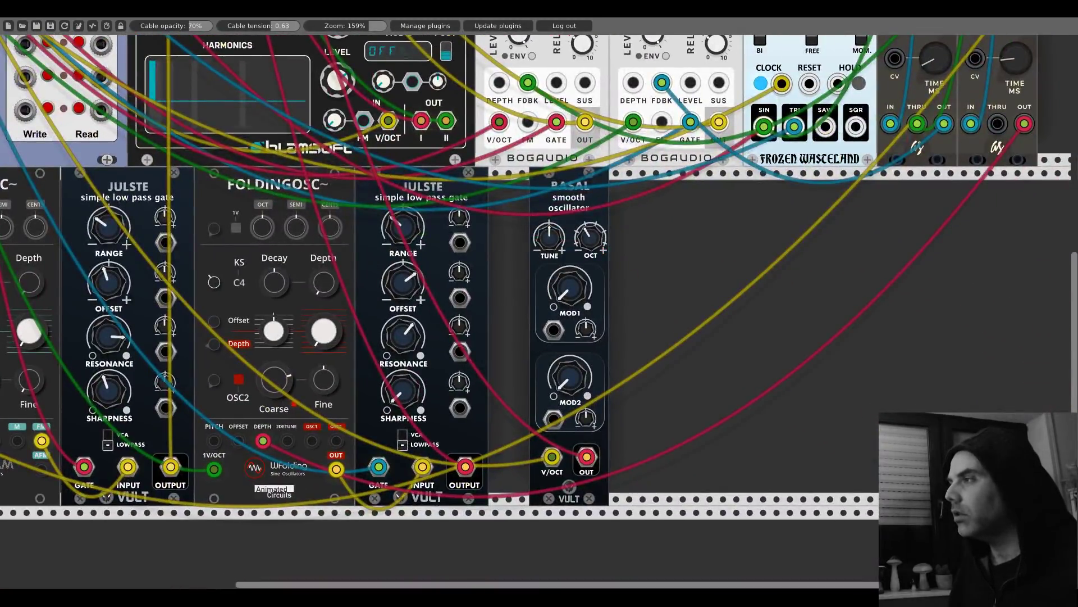
mouse_move(598, 245)
left_mouse_down()
mouse_move(598, 261)
mouse_move(599, 245)
left_mouse_up()
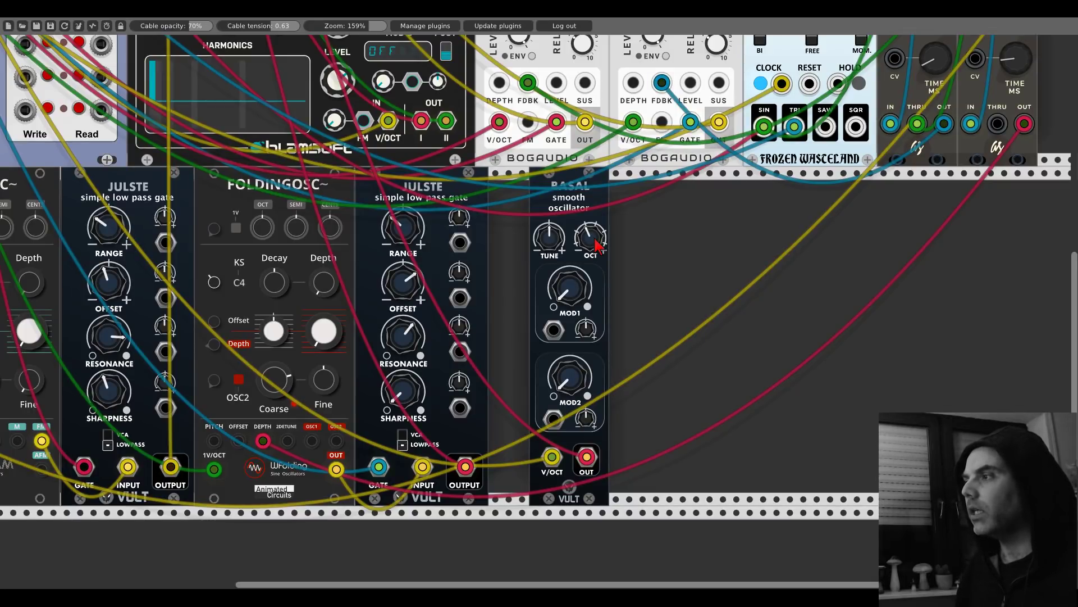
left_click_drag(580, 289, 580, 300)
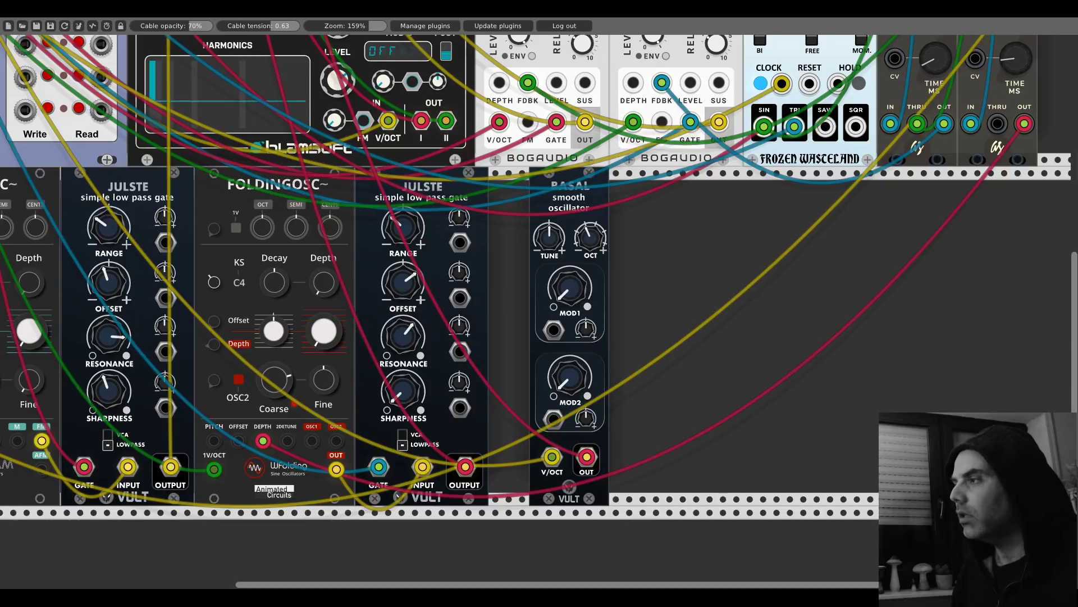
mouse_move(570, 375)
left_mouse_down()
mouse_move(570, 356)
mouse_move(569, 372)
left_mouse_up()
left_click_drag(569, 288, 570, 272)
Step: Add the SynthKit Clock Divider module directly beside Basal
right_click(639, 311)
type("clcok")
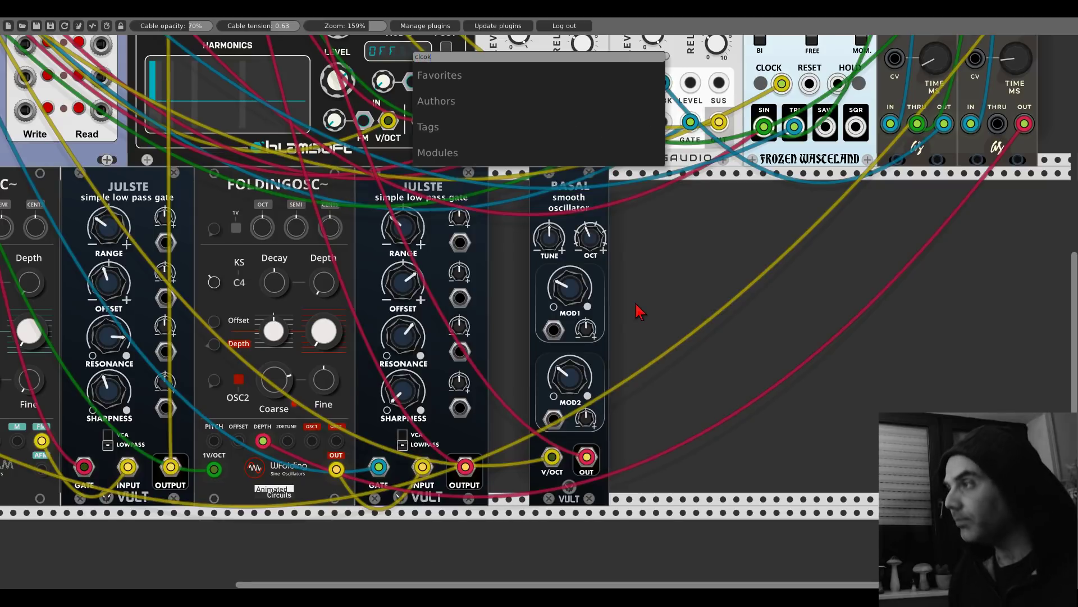
key("BackSpace")
key("BackSpace")
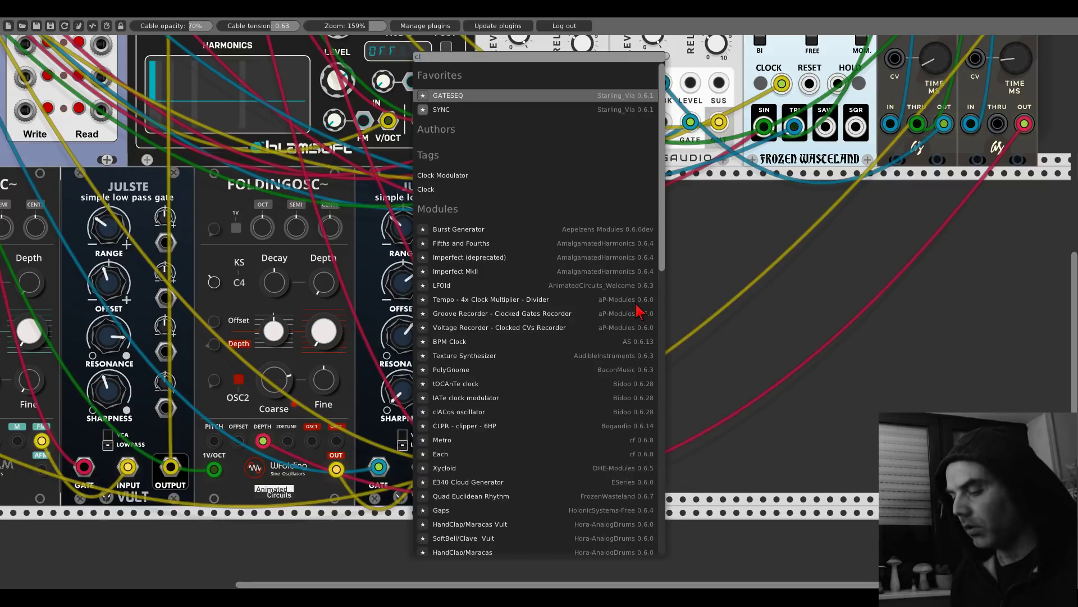
type("ock di")
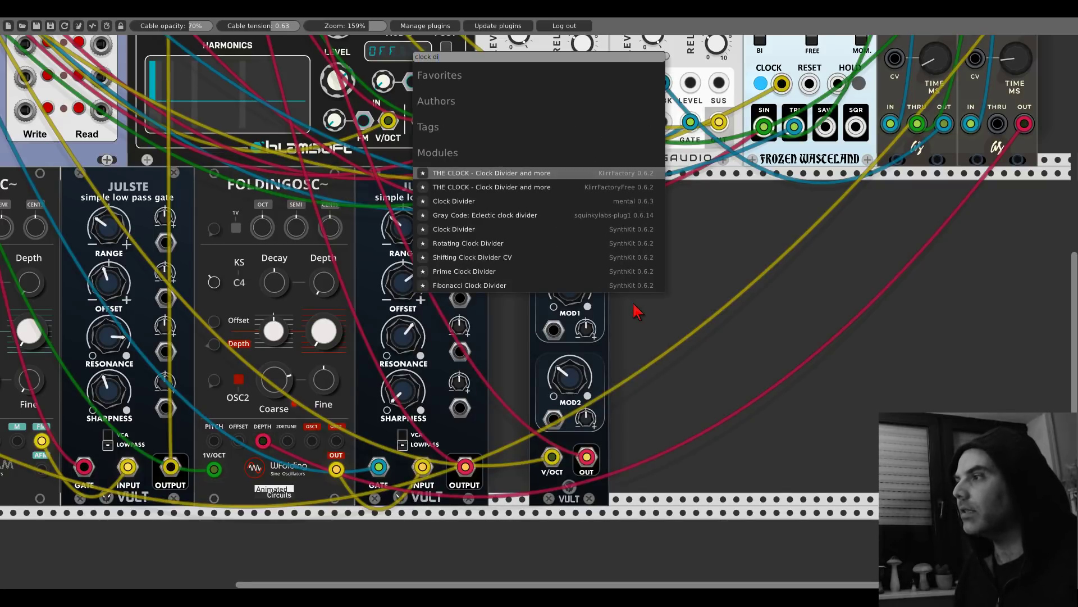
left_click(441, 233)
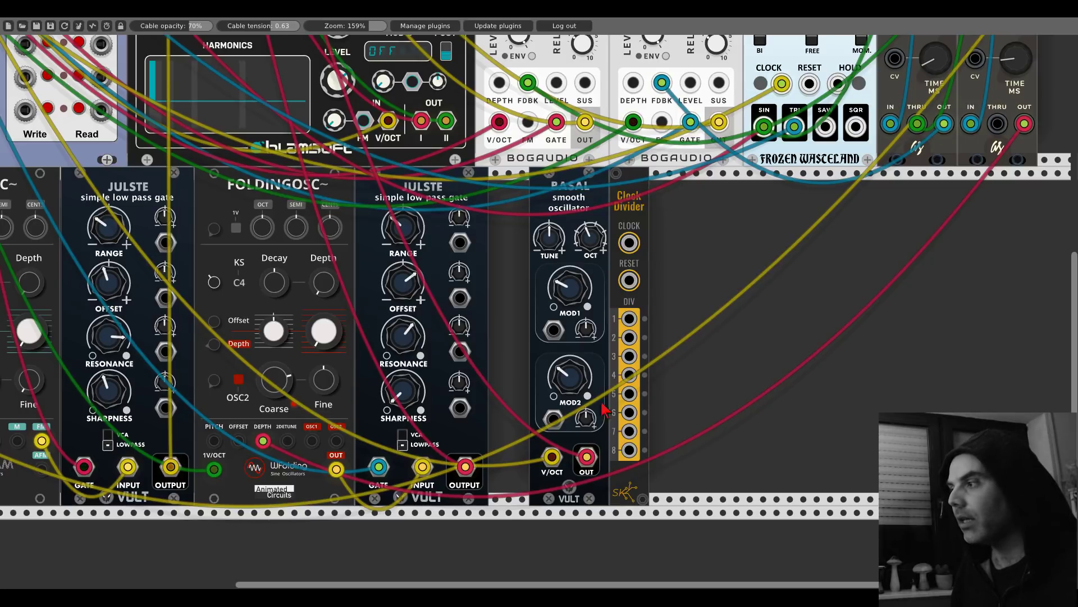
Step: Patch Basal's OUT to the Clock Divider's CLOCK input, and its DIV 2 output to the L input of mixer channel 5
left_click(587, 458)
left_click_drag(588, 460, 629, 243)
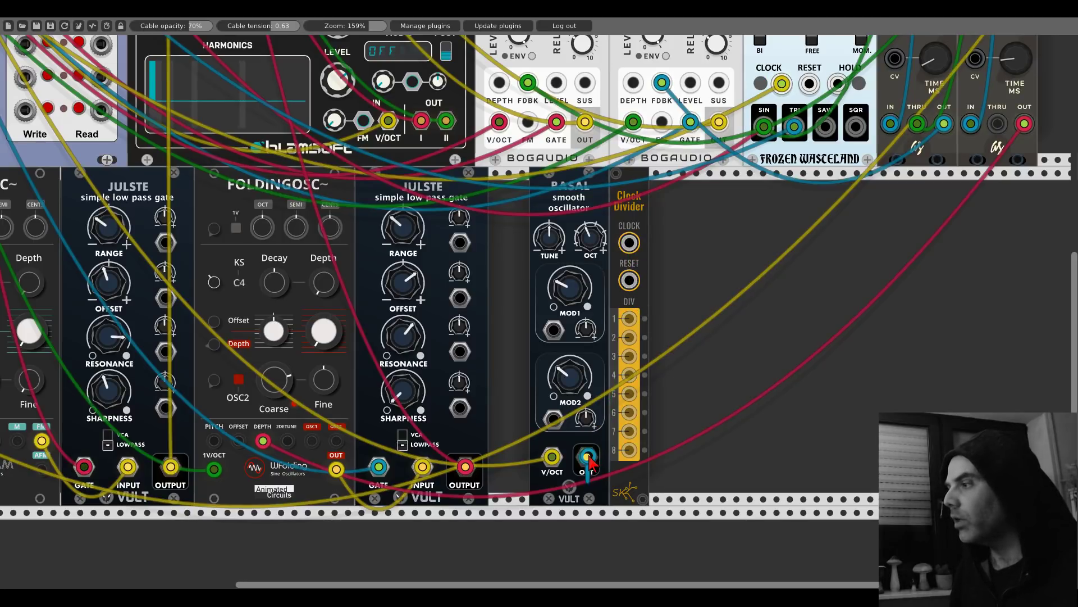
scroll(191, 62, "up", 8)
left_click_drag(191, 62, 629, 322)
scroll(236, 141, "down", 10)
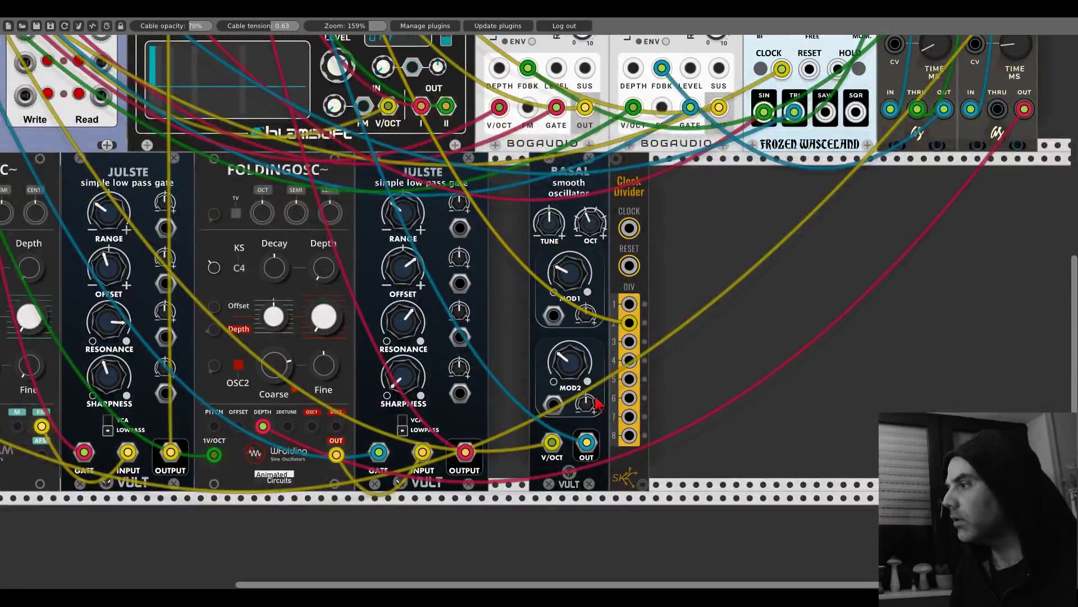
scroll(236, 143, "up", 9)
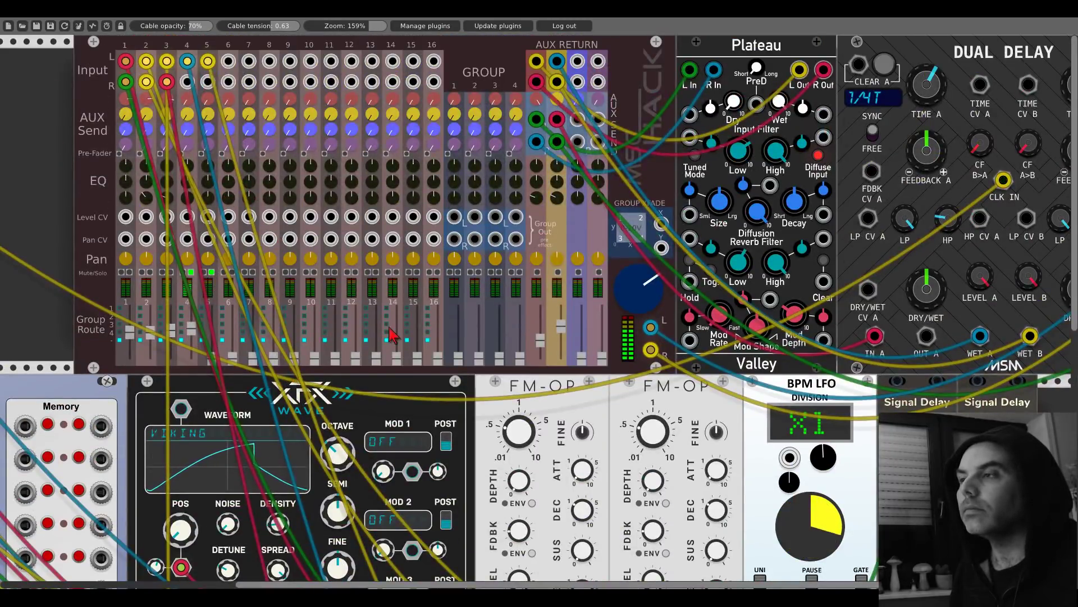
scroll(654, 354, "down", 12)
scroll(658, 348, "down", 2)
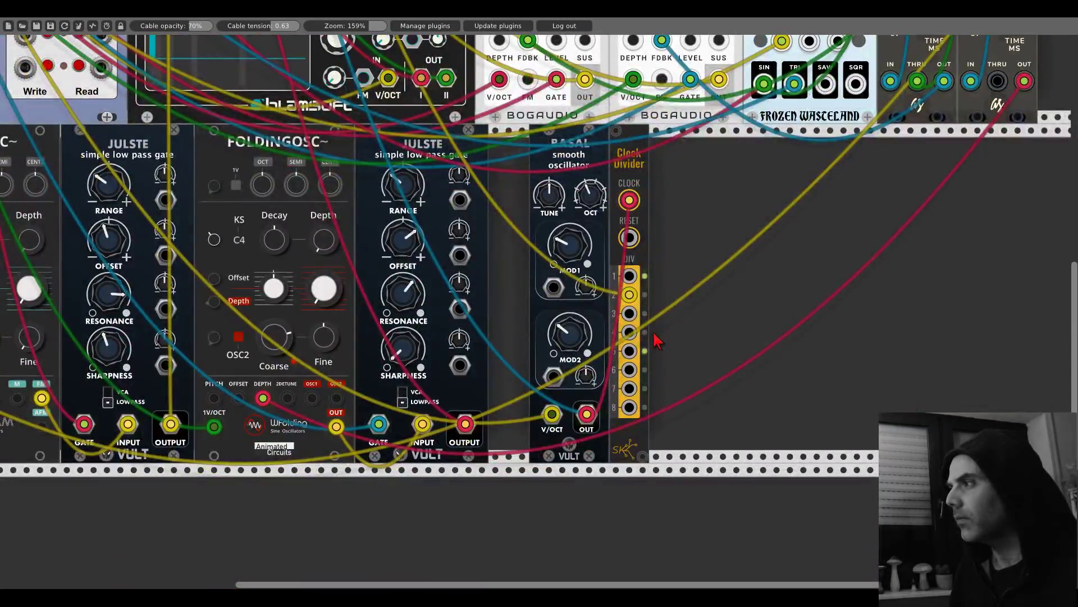
scroll(447, 312, "up", 12)
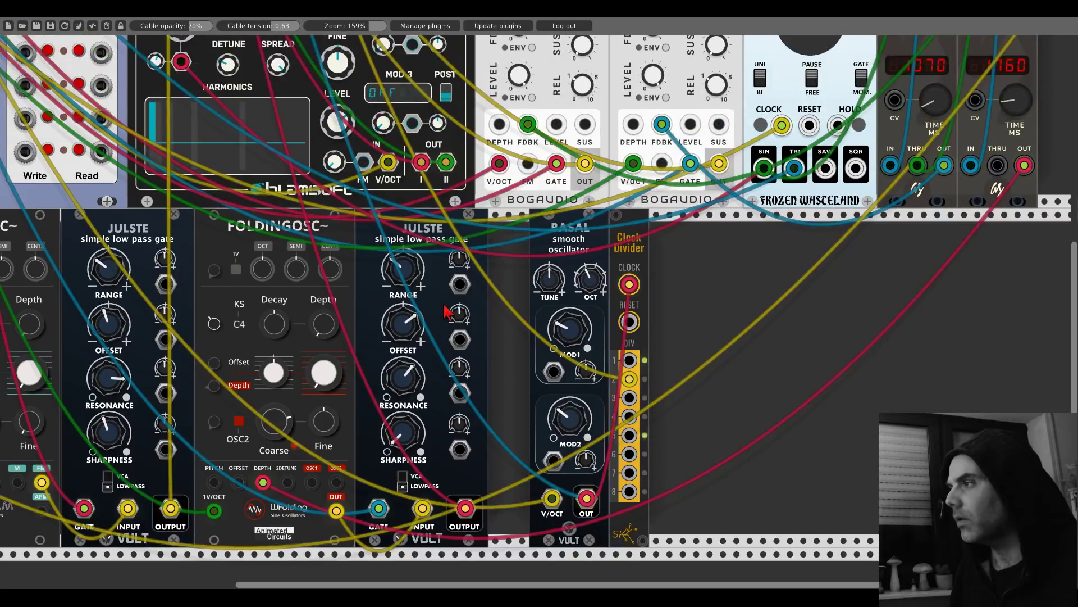
scroll(447, 312, "up", 2)
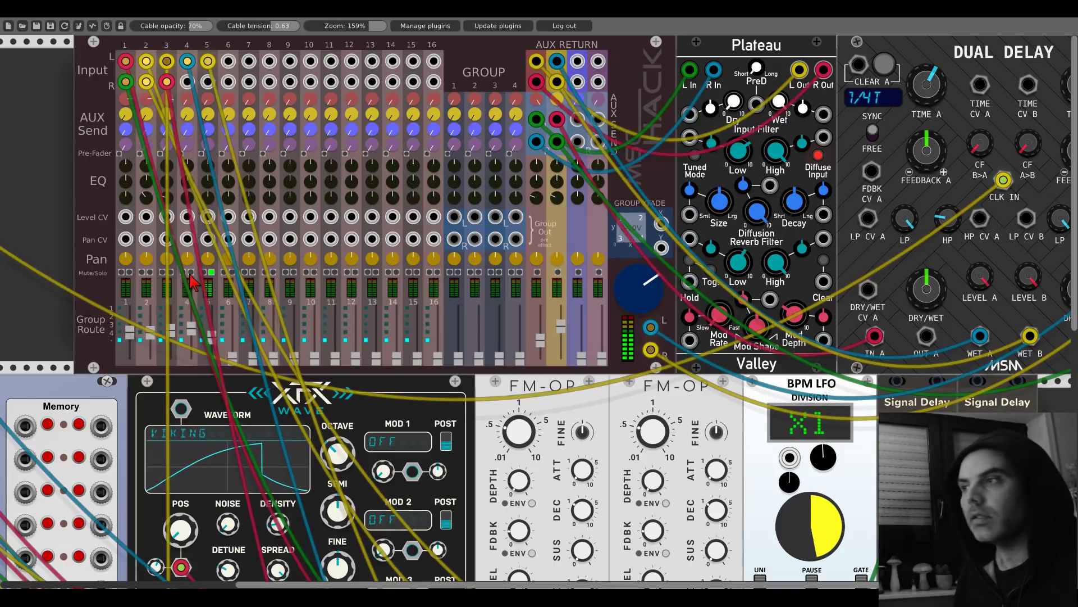
scroll(620, 401, "down", 2)
scroll(621, 401, "down", 8)
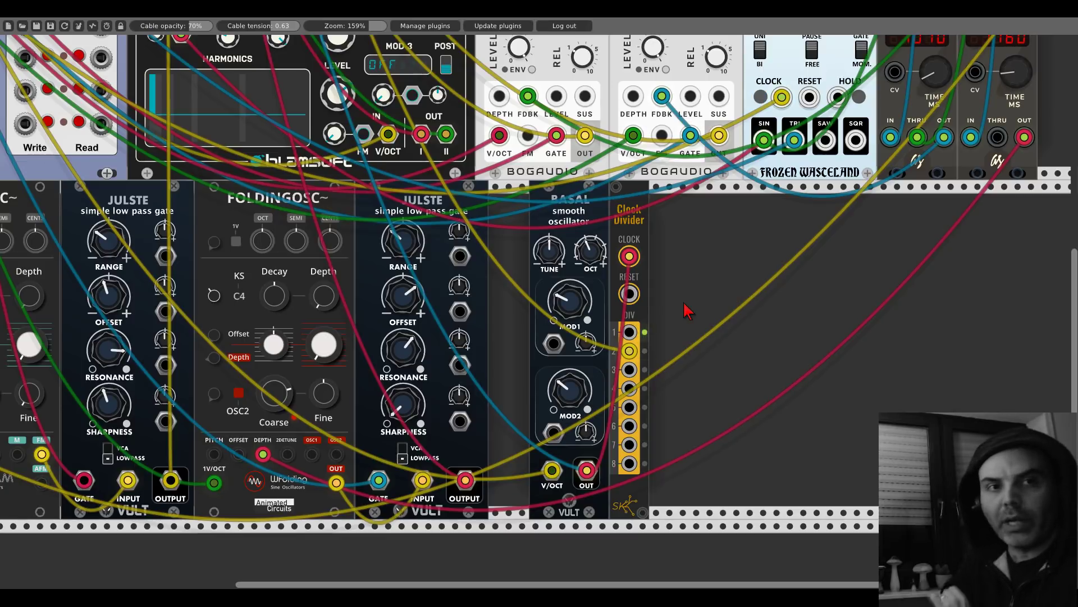
Step: Add a Scope module beside the Clock Divider, patching Basal's OUT to its X IN and the DIV 2 output to its Y IN
right_click(688, 310)
type("scl")
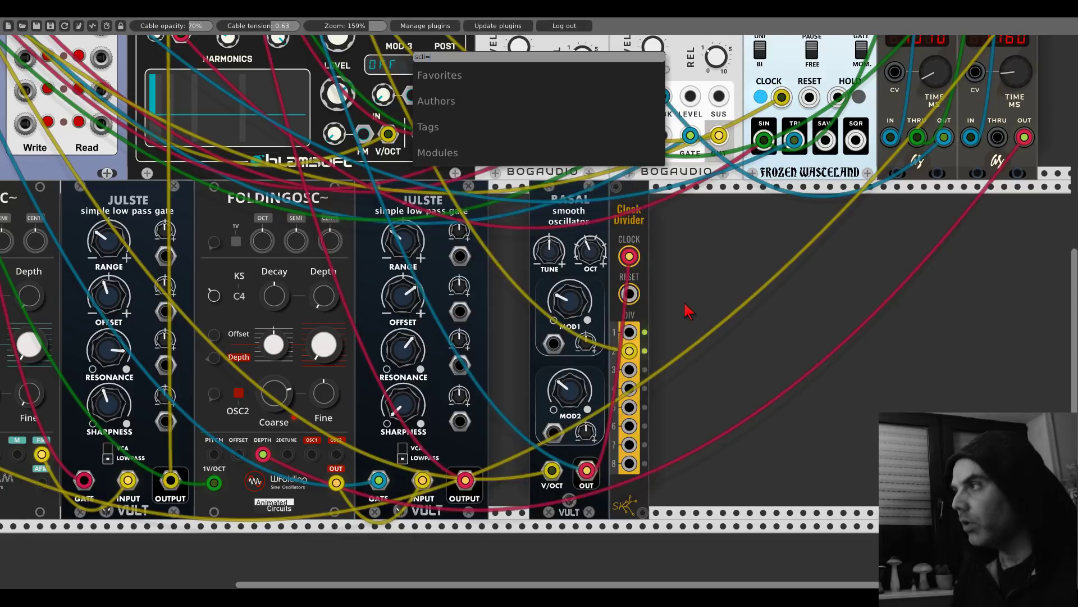
key("BackSpace")
type("ope")
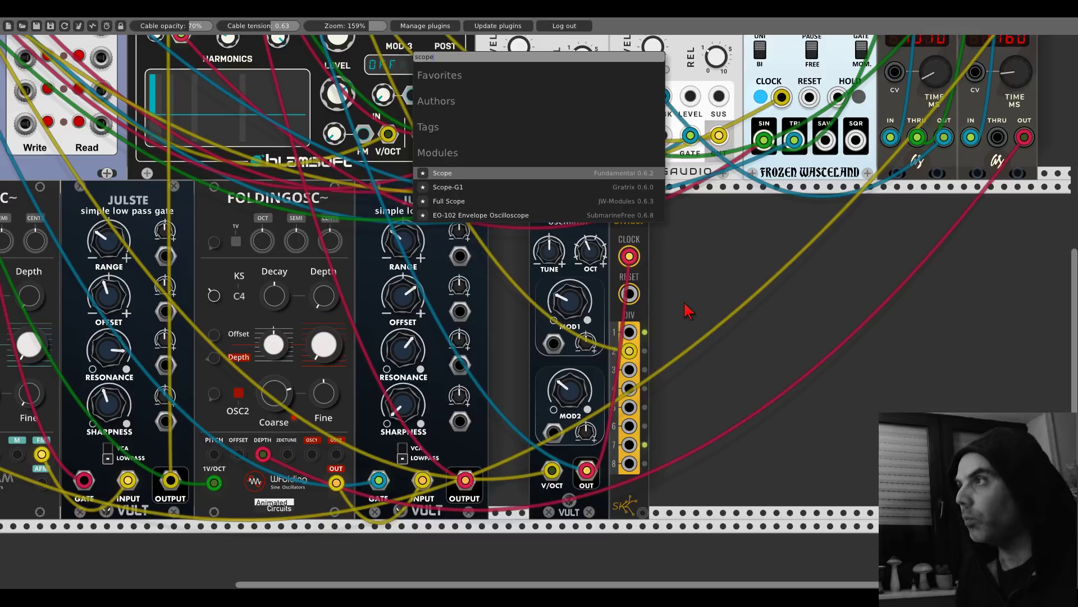
key("Return")
left_click_drag(679, 474, 586, 471)
mouse_move(716, 476)
left_mouse_down()
mouse_move(709, 449)
mouse_move(629, 350)
left_mouse_up()
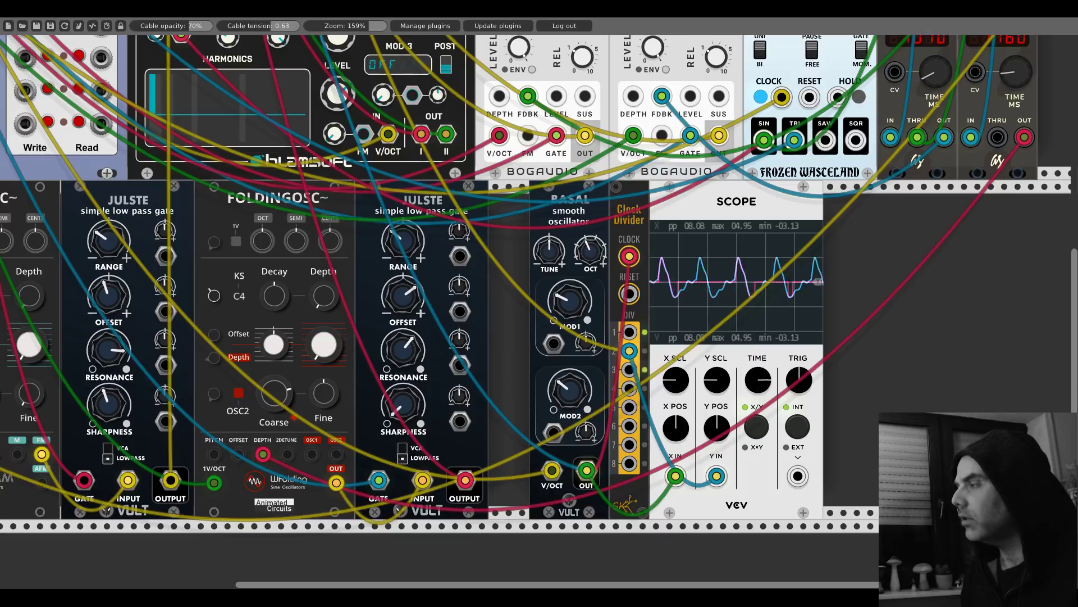
Step: Adjust the Scope's TIME, X POS and Y POS knobs to compare the two separated waveforms, then delete the Scope
mouse_move(757, 380)
left_mouse_down()
mouse_move(758, 362)
mouse_move(804, 400)
left_mouse_up()
left_click_drag(726, 435, 726, 458)
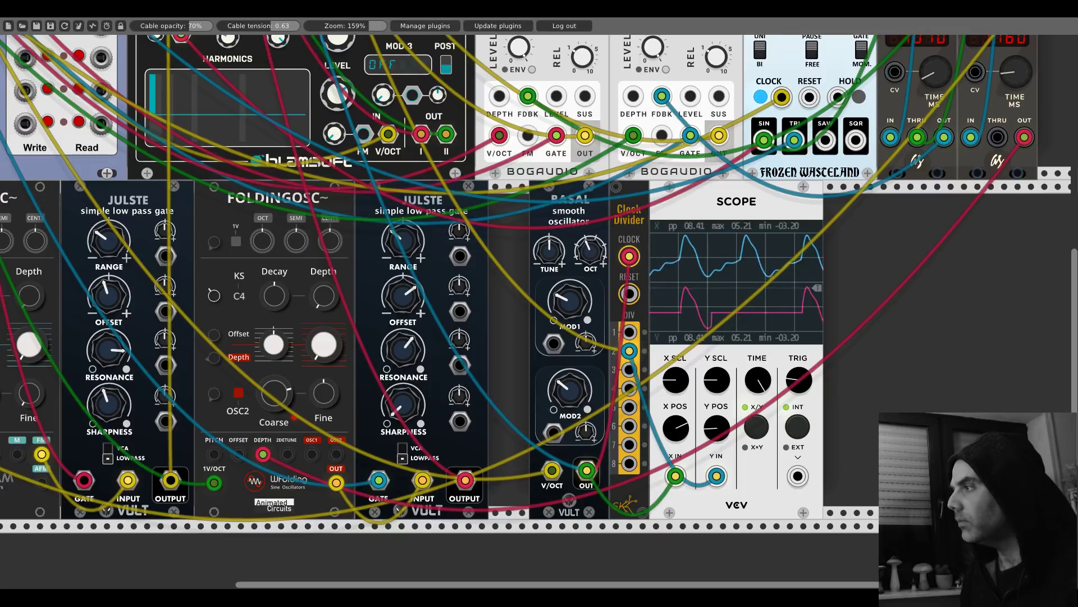
left_click_drag(681, 433, 681, 415)
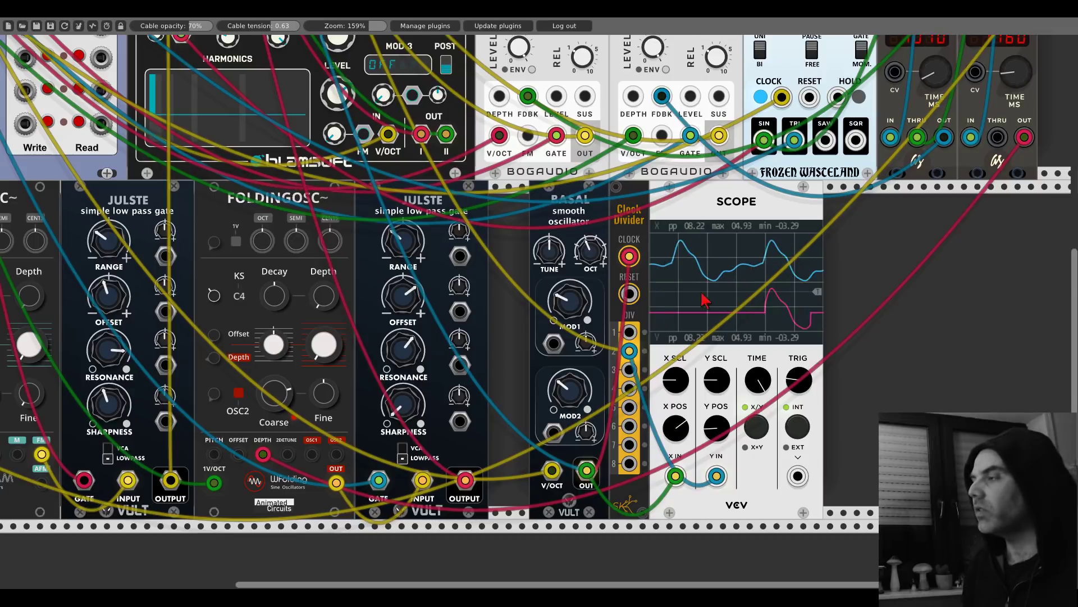
right_click(691, 212)
left_click(706, 321)
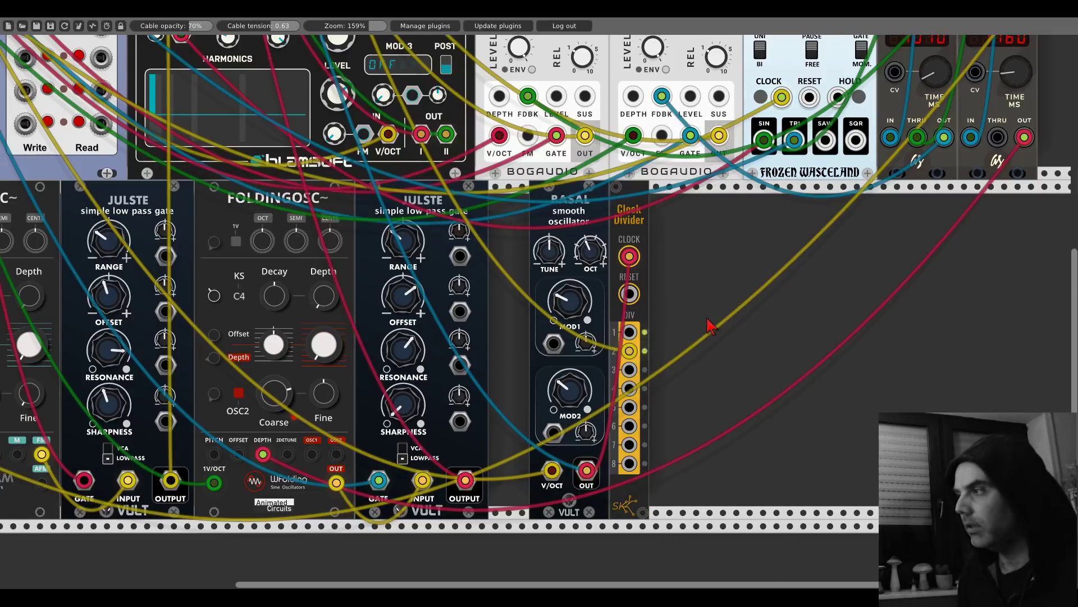
Step: Duplicate the VCA module into the free space directly beside the utilities module
scroll(506, 280, "up", 3)
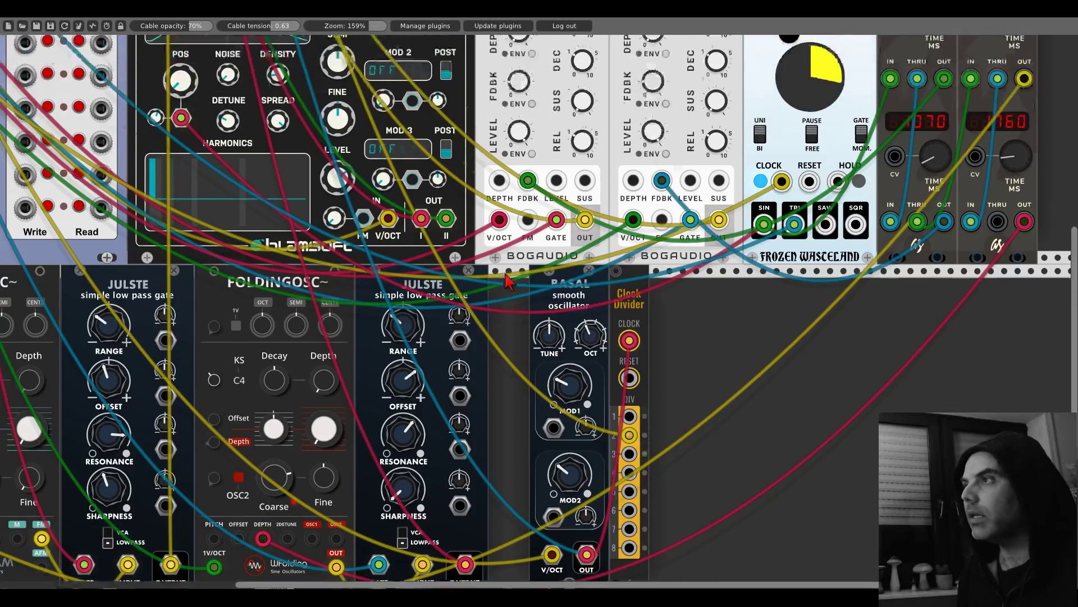
scroll(505, 279, "up", 10)
scroll(505, 279, "left", 12)
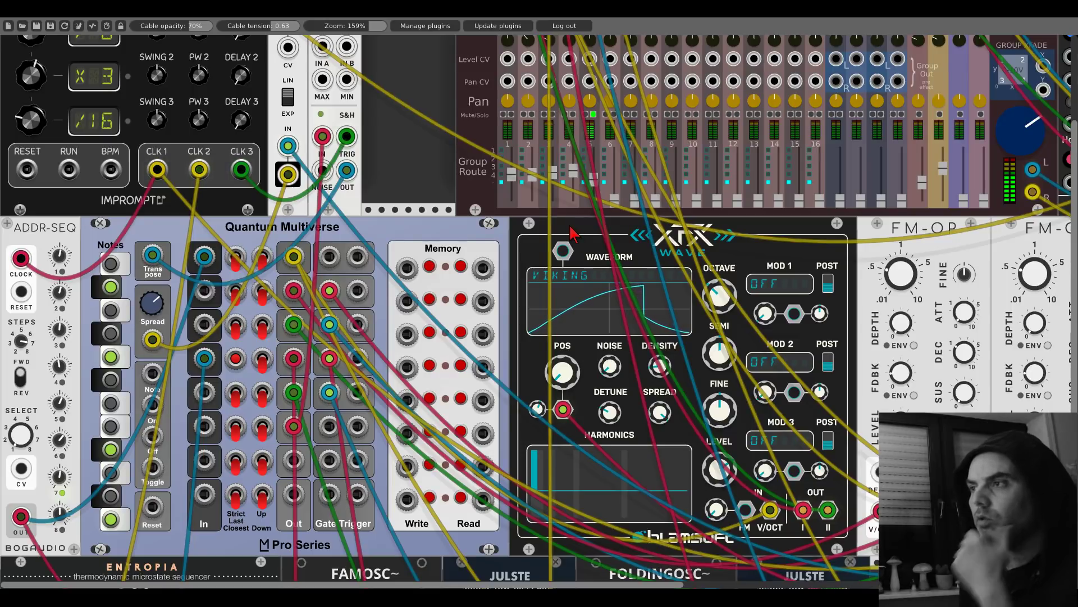
scroll(345, 124, "up", 5)
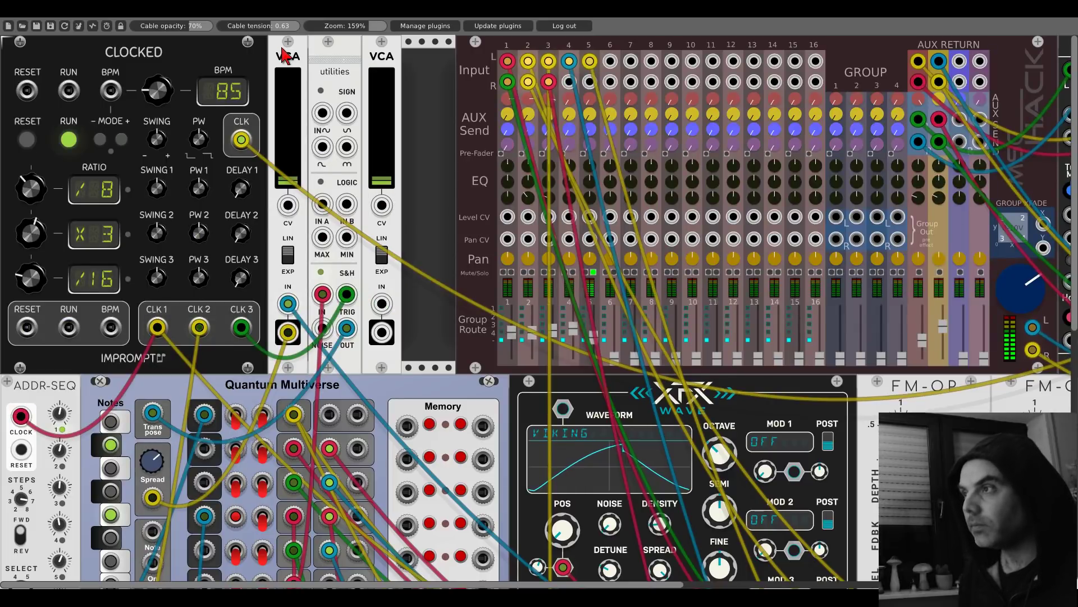
Step: Patch the ADDR-SEQ's OUT to the IN jack of the duplicated VCA
scroll(284, 54, "down", 12)
scroll(284, 54, "down", 7)
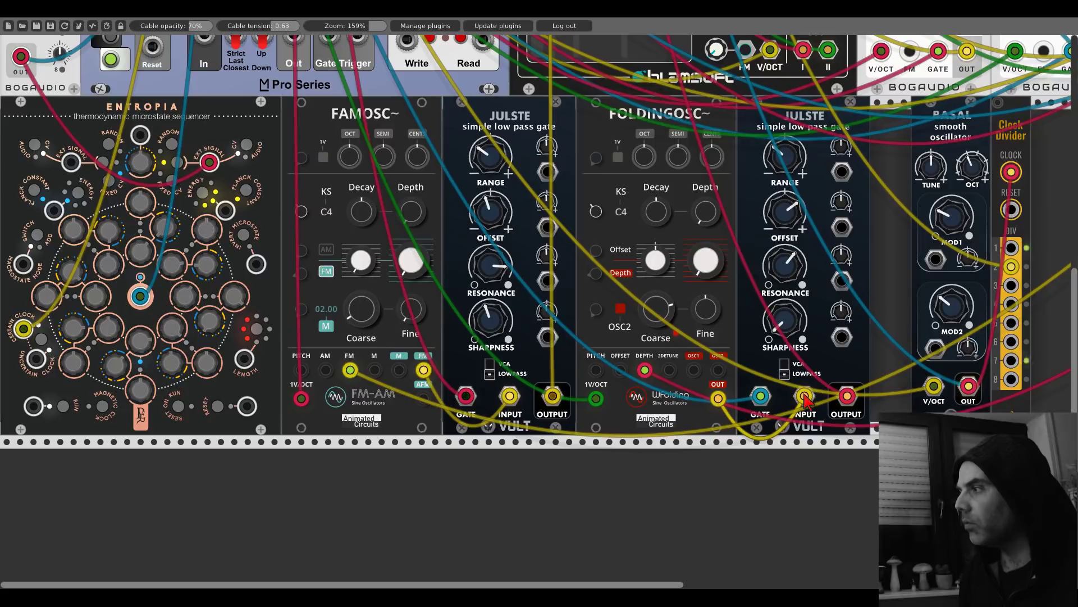
scroll(239, 272, "up", 16)
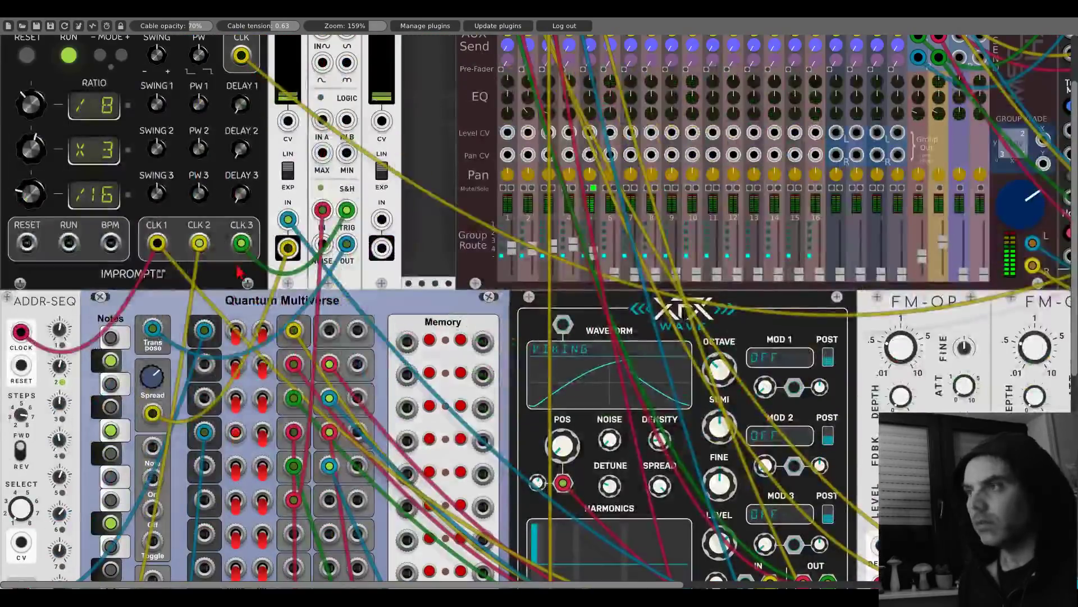
scroll(321, 321, "down", 2)
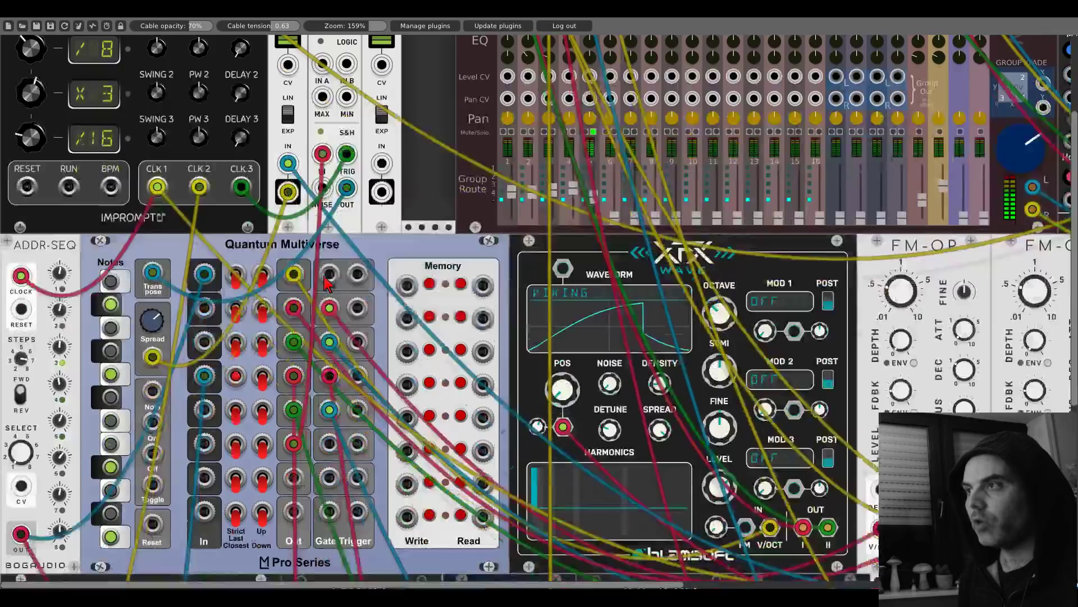
left_click_drag(381, 160, 381, 188)
scroll(380, 169, "down", 1)
left_click_drag(381, 140, 21, 478)
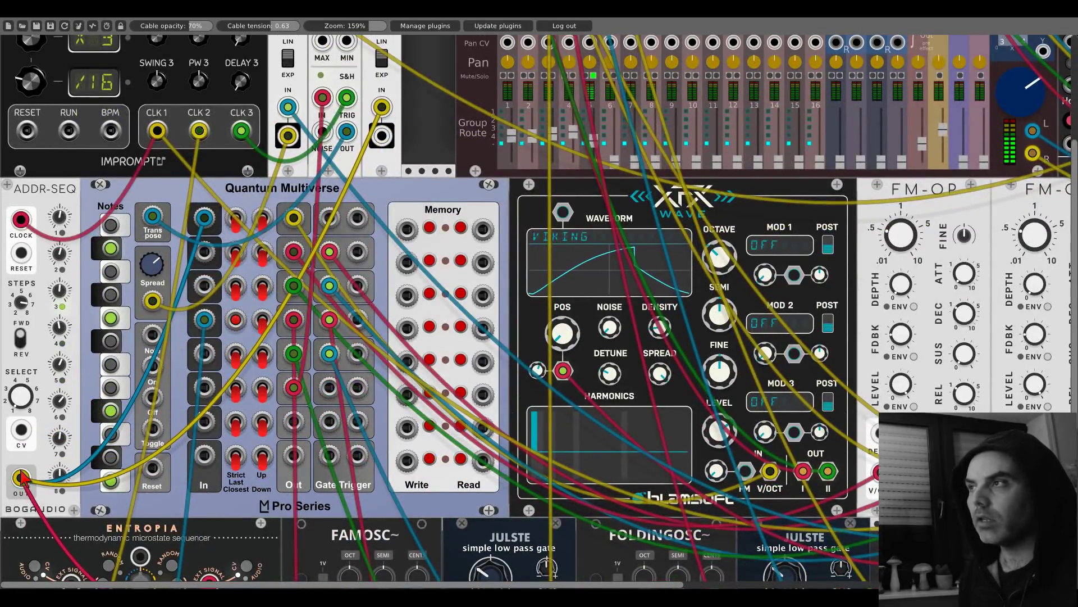
Step: Patch the duplicated VCA's output to the seventh In of Quantum Multiverse and raise that VCA's level
scroll(68, 415, "up", 5)
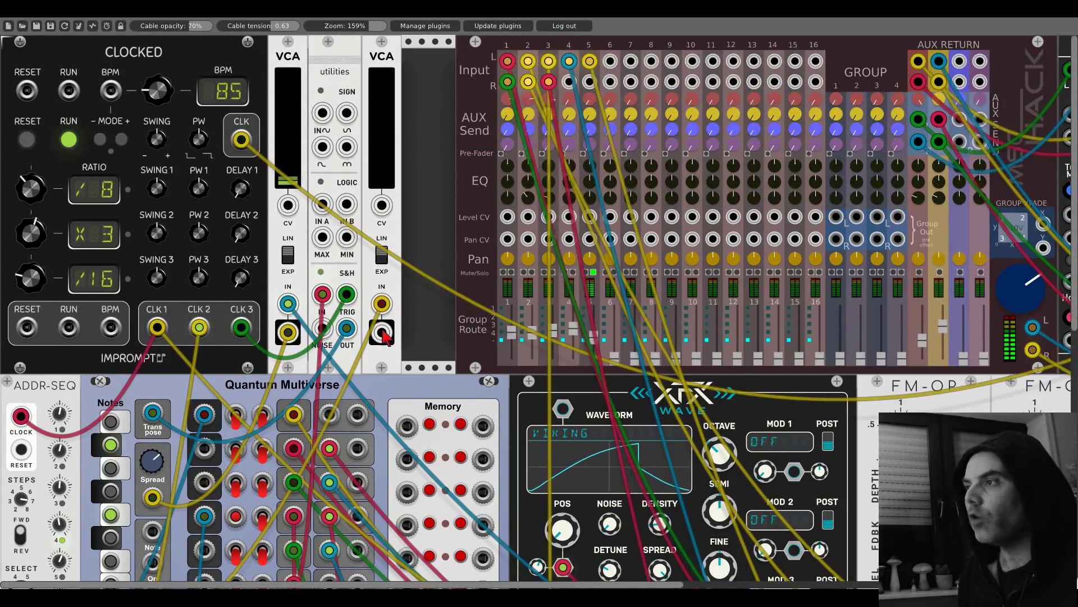
scroll(393, 292, "down", 6)
left_click_drag(381, 332, 204, 393)
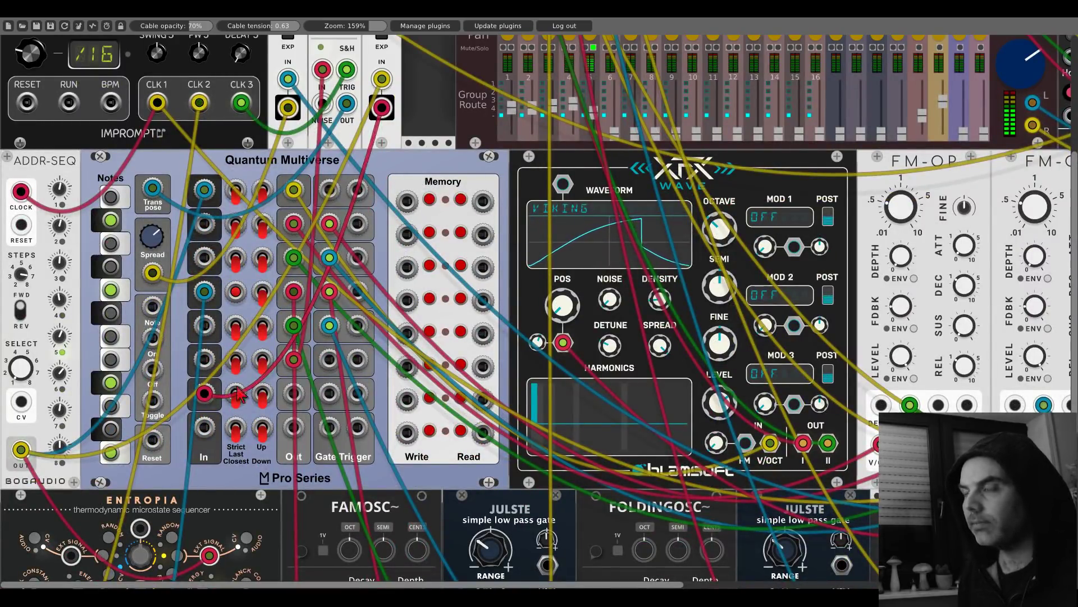
scroll(387, 132, "up", 4)
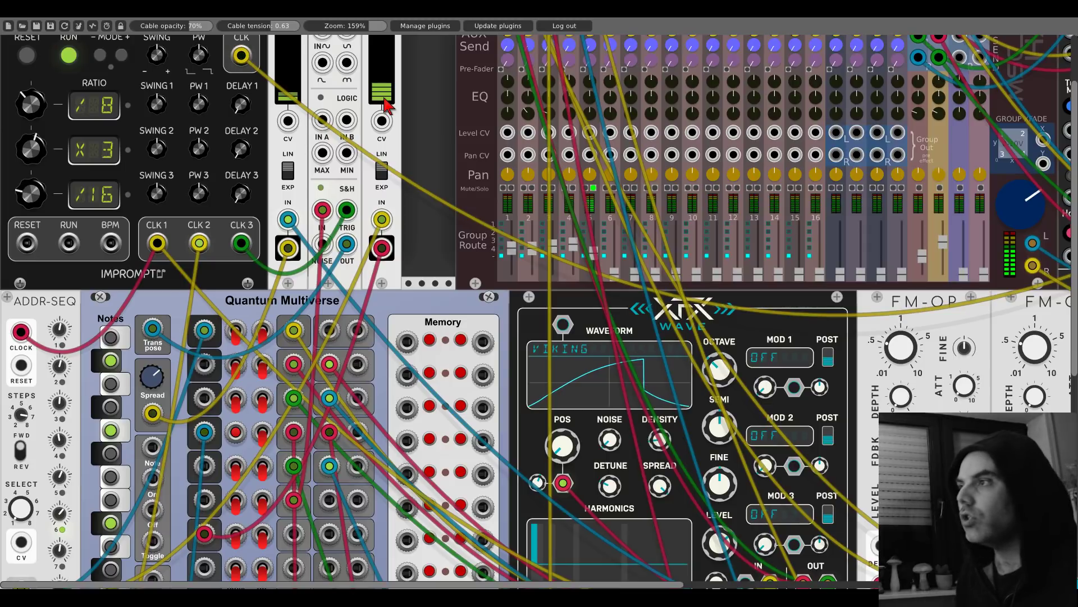
scroll(396, 263, "down", 6)
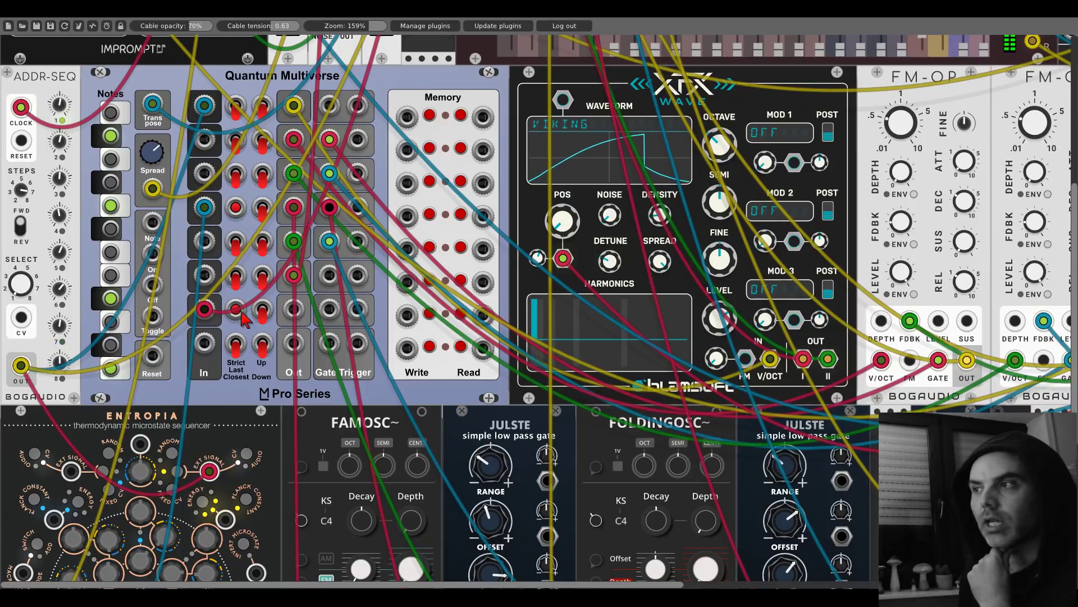
Step: Patch the seventh Out of Quantum Multiverse to Basal's V/OCT input
scroll(292, 317, "down", 7)
scroll(292, 318, "right", 7)
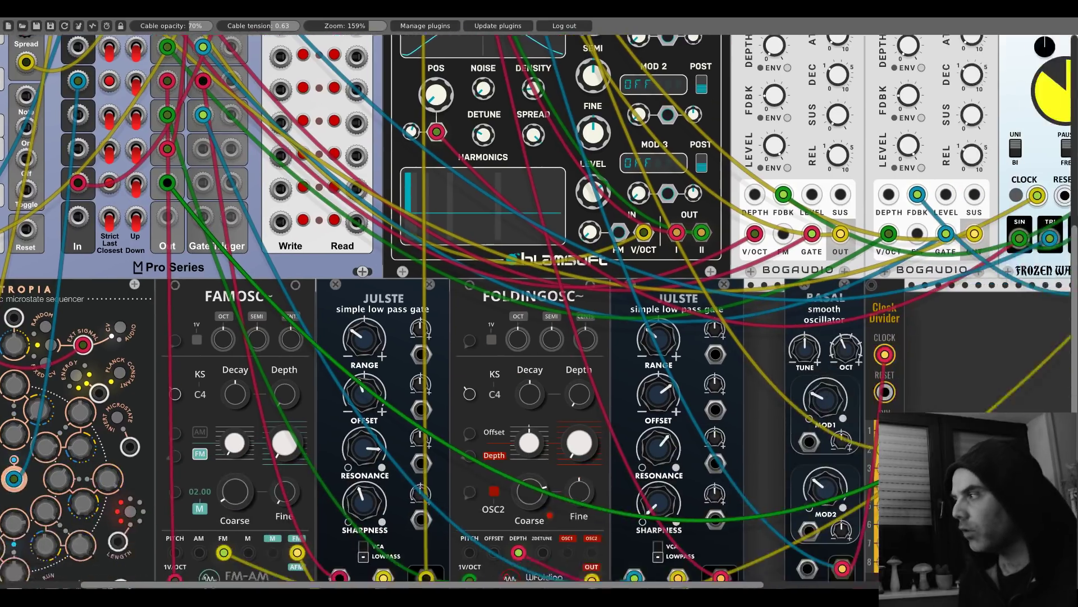
left_click_drag(694, 416, 672, 417)
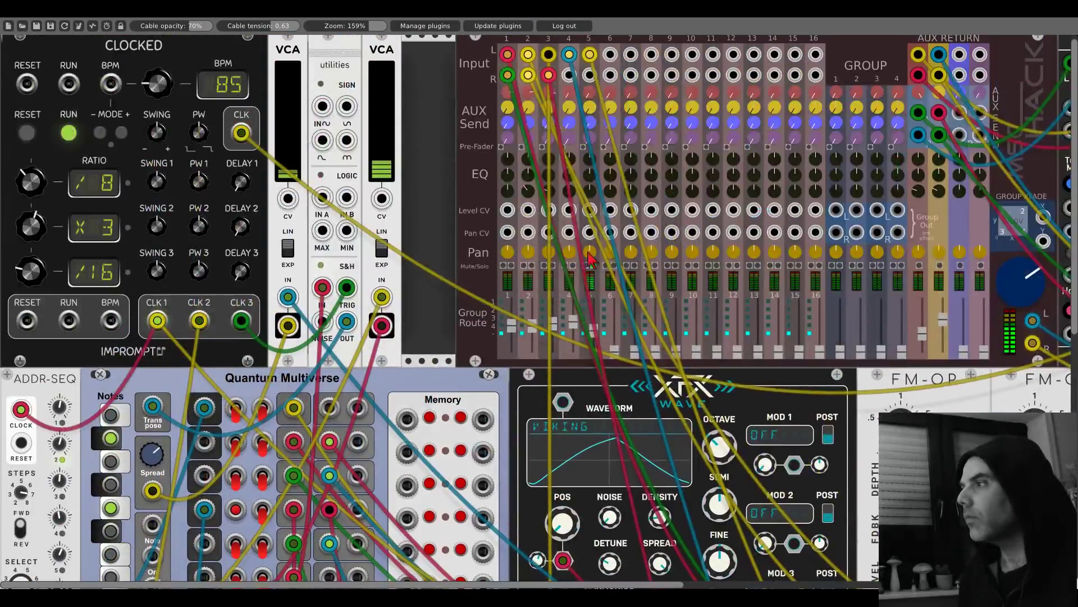
Step: Turn off the active channel soloing on the mixer and lower its master level knob
left_click(574, 265)
scroll(492, 257, "down", 4)
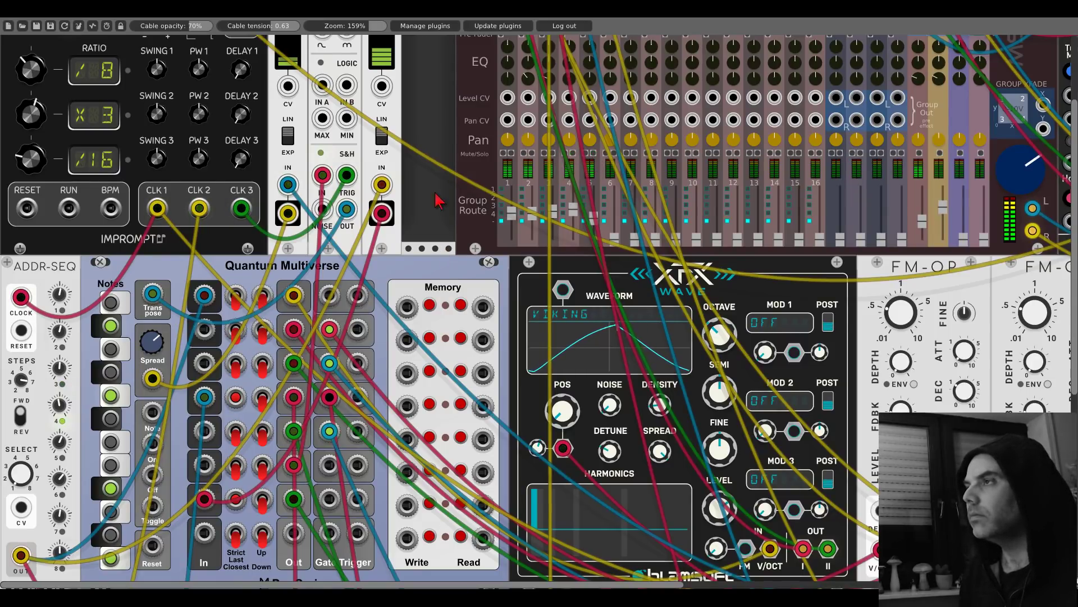
scroll(438, 200, "up", 3)
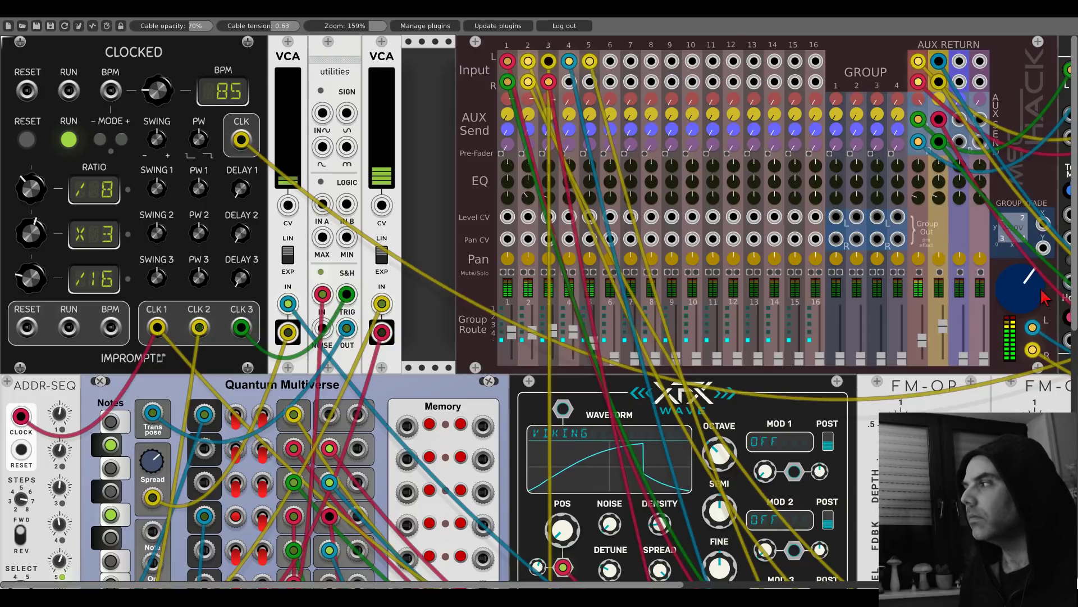
left_click_drag(1043, 295, 1043, 318)
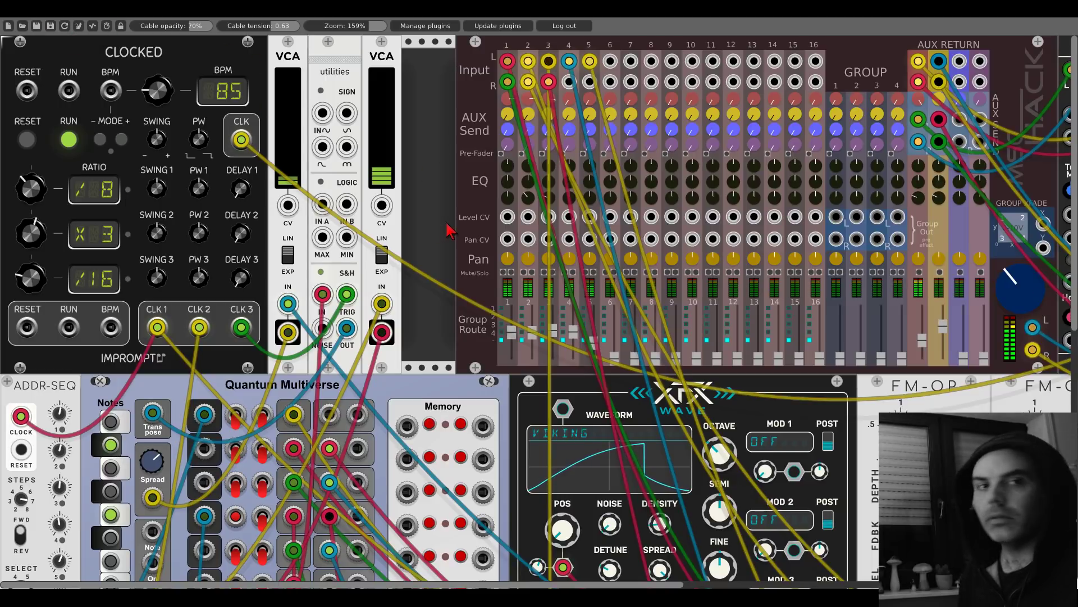
Step: Patch the Clock Divider's DIV 3 output to the L input of mixer channel 6
scroll(448, 230, "down", 10)
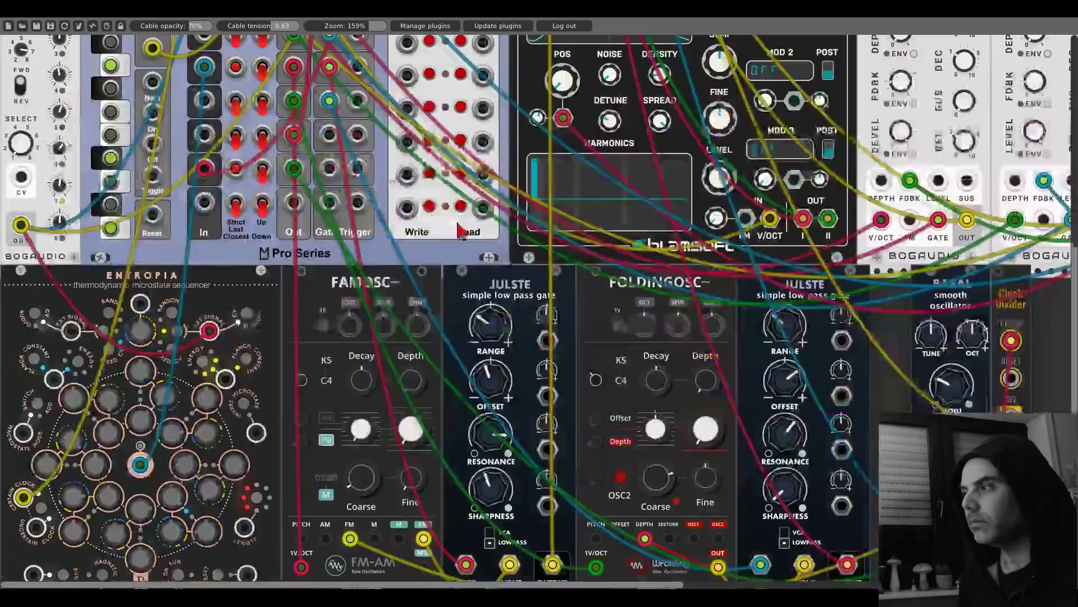
scroll(335, 212, "right", 10)
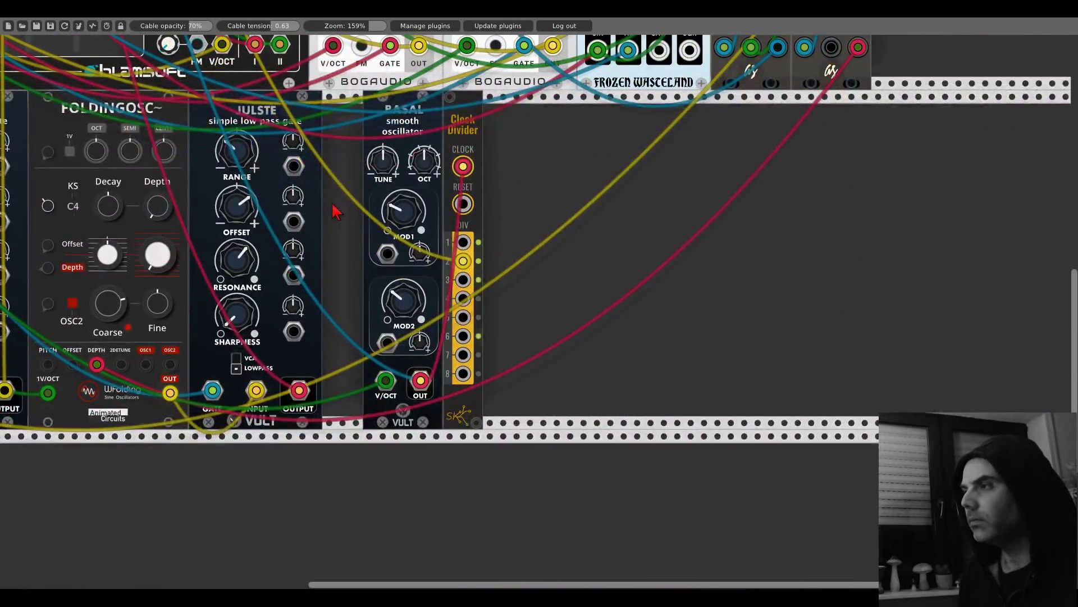
scroll(336, 212, "up", 1)
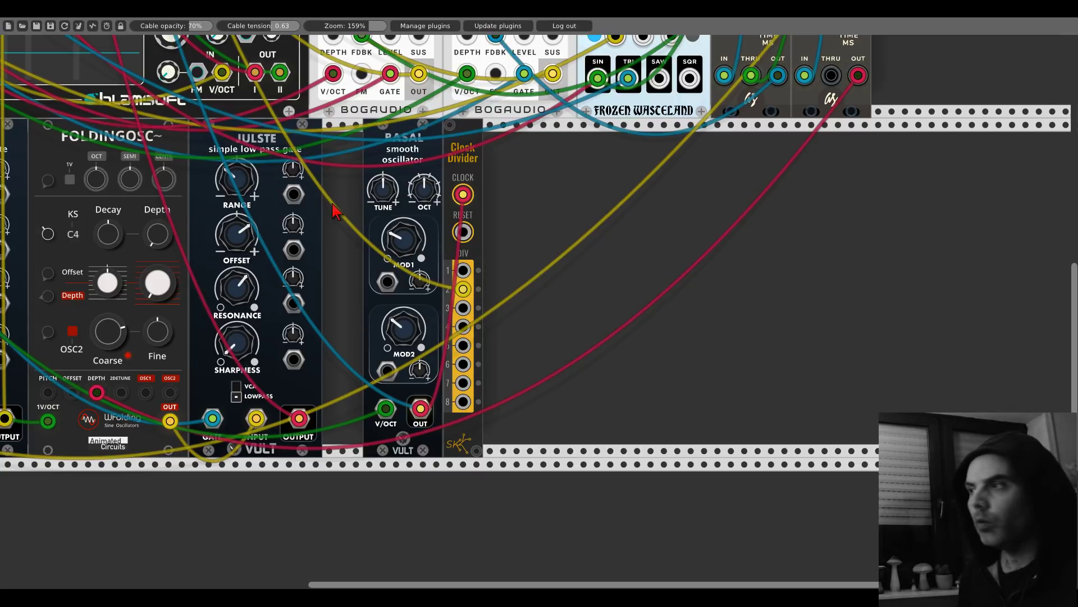
left_click_drag(464, 308, 470, 312)
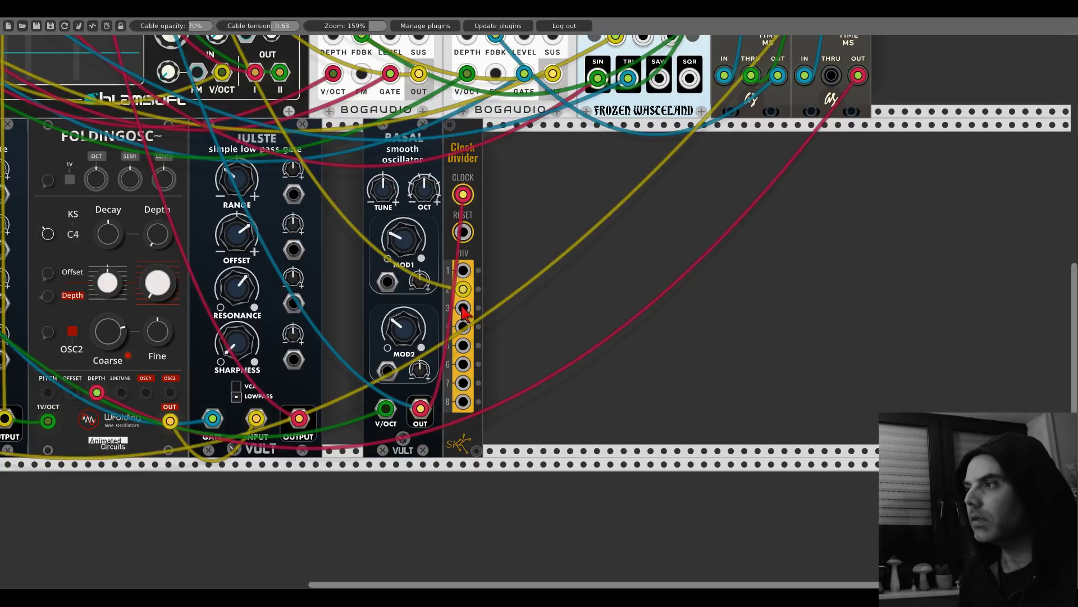
scroll(470, 312, "up", 10)
scroll(470, 312, "left", 2)
scroll(213, 300, "left", 5)
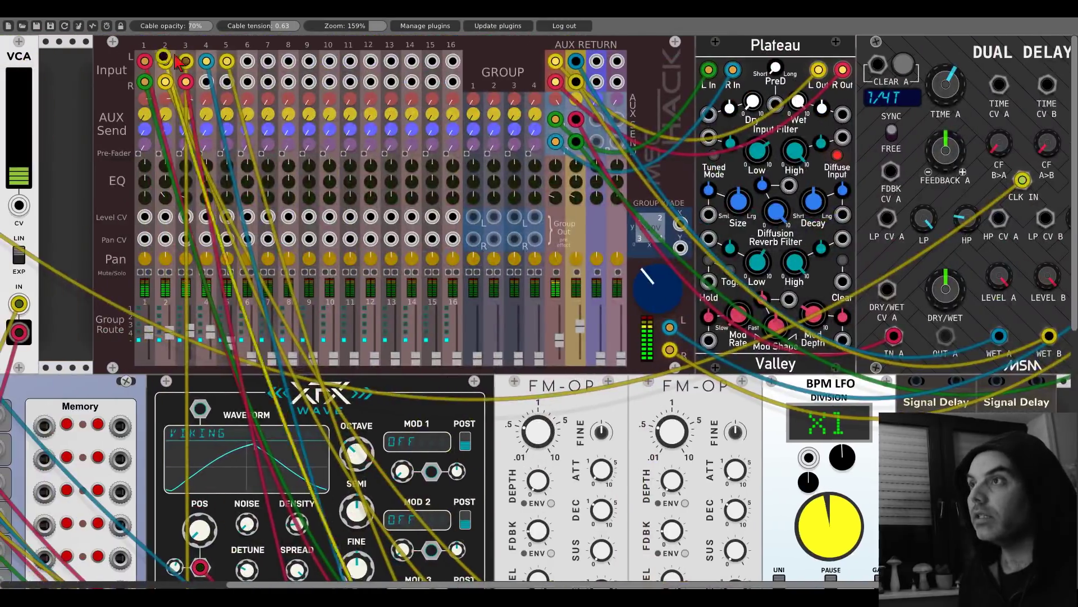
Step: Solo mixer channels 4, 5 and 6 to hear Basal together with its divided outputs
left_click(209, 272)
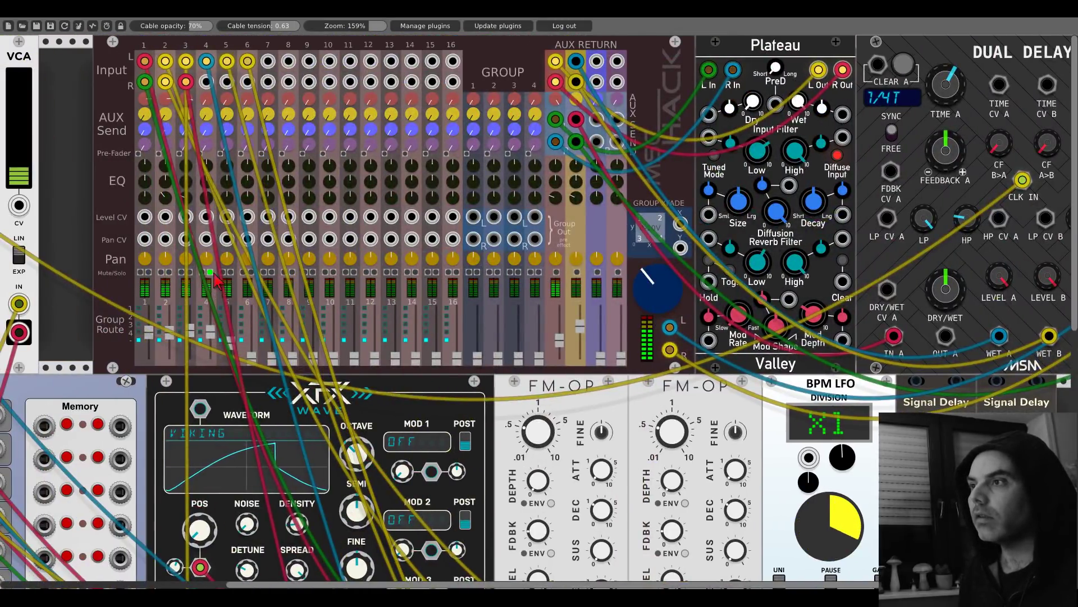
left_click(230, 272)
left_click(251, 272)
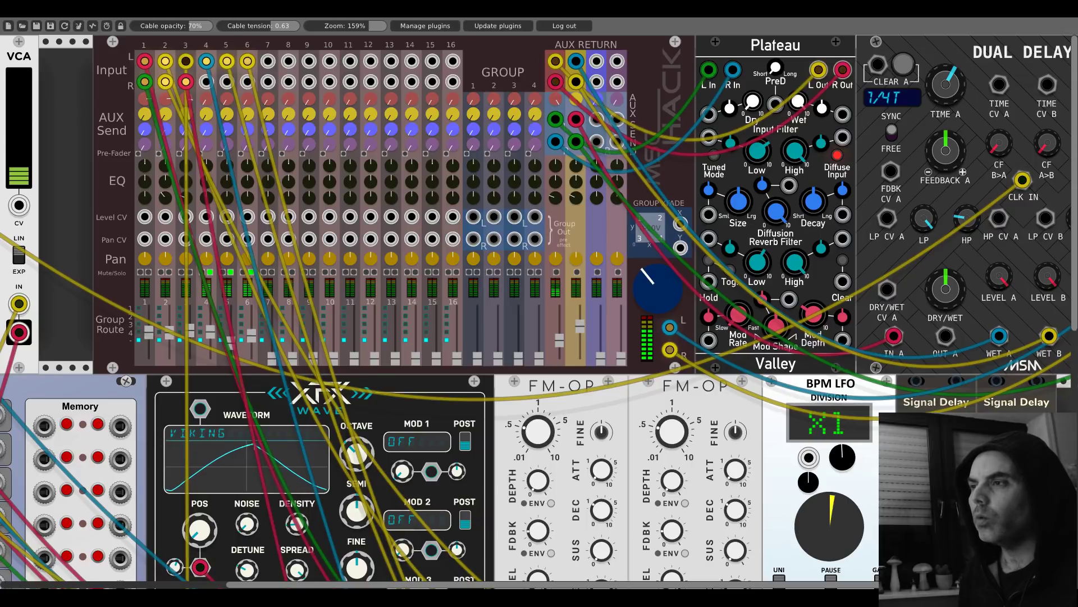
Step: Unsolo mixer channel 6, disconnect the DIV 3 cable from its L input, and turn off the solos on channels 4 and 5
left_click(251, 272)
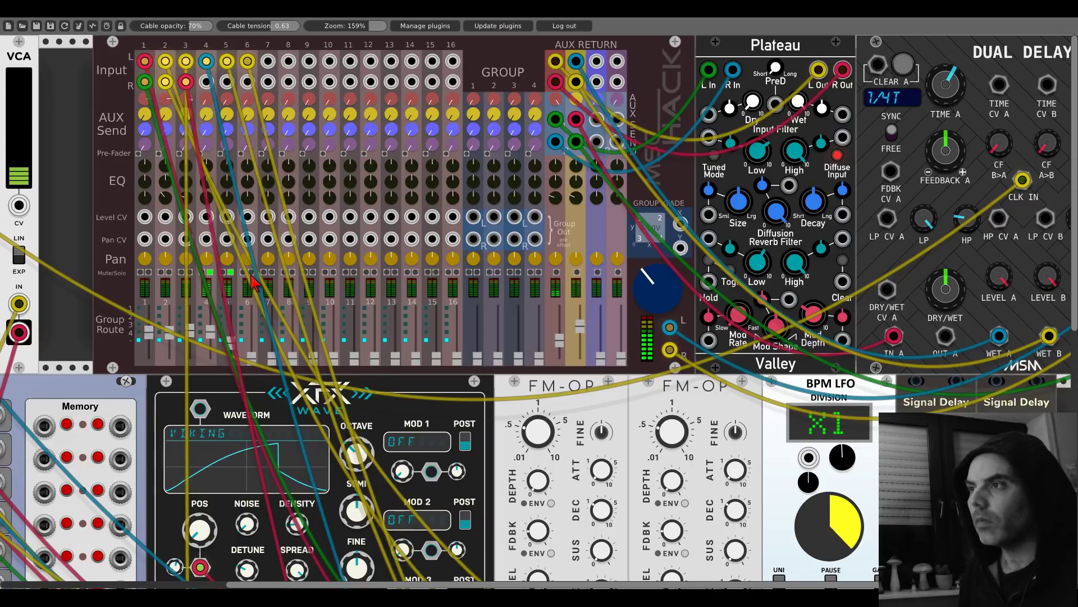
left_click_drag(251, 59, 252, 112)
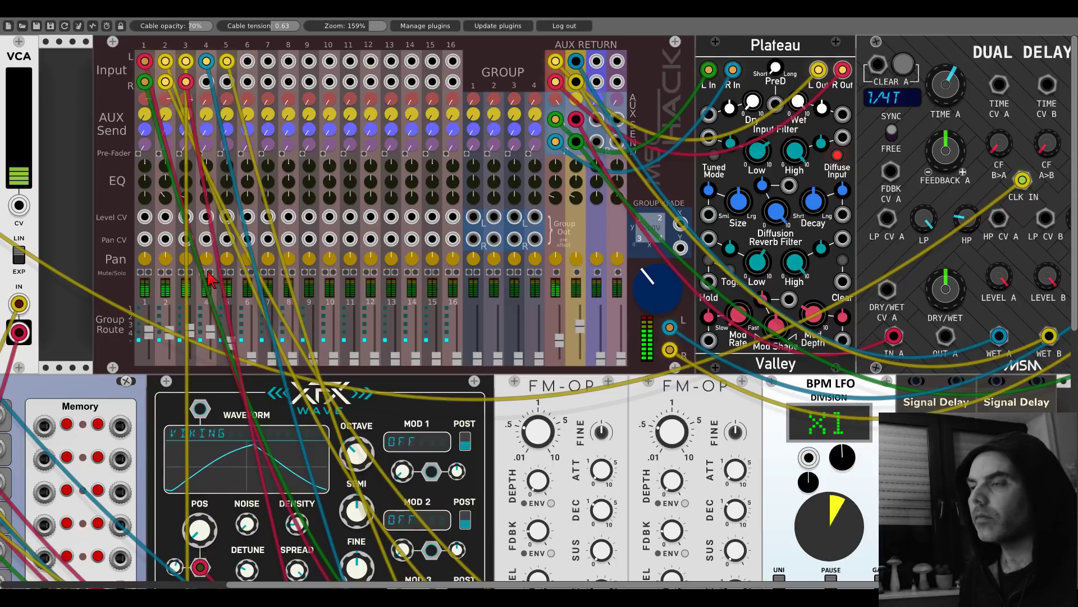
scroll(624, 372, "down", 5)
scroll(623, 372, "down", 5)
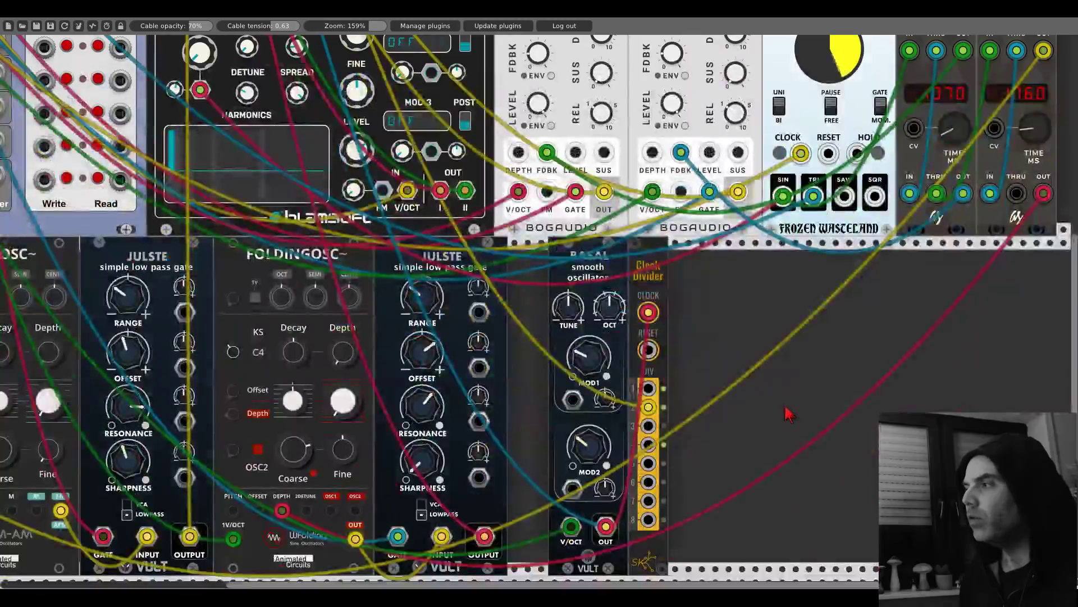
Step: Adjust the MOD2 and MOD1 knobs on the Basal oscillator
scroll(339, 348, "right", 4)
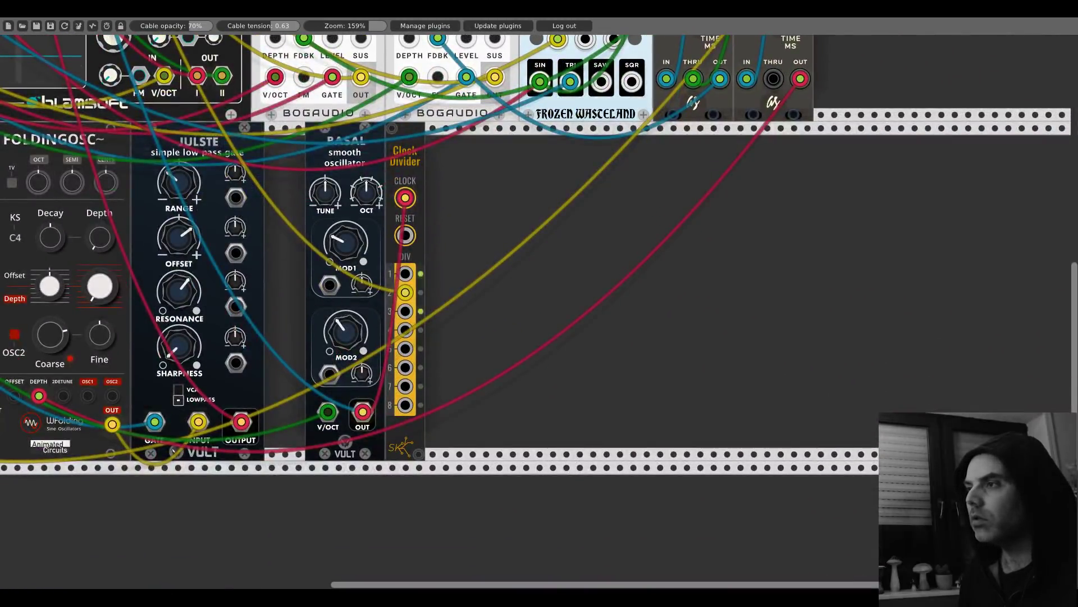
left_click_drag(346, 331, 345, 304)
mouse_move(345, 243)
left_mouse_down()
mouse_move(346, 222)
mouse_move(345, 239)
left_mouse_up()
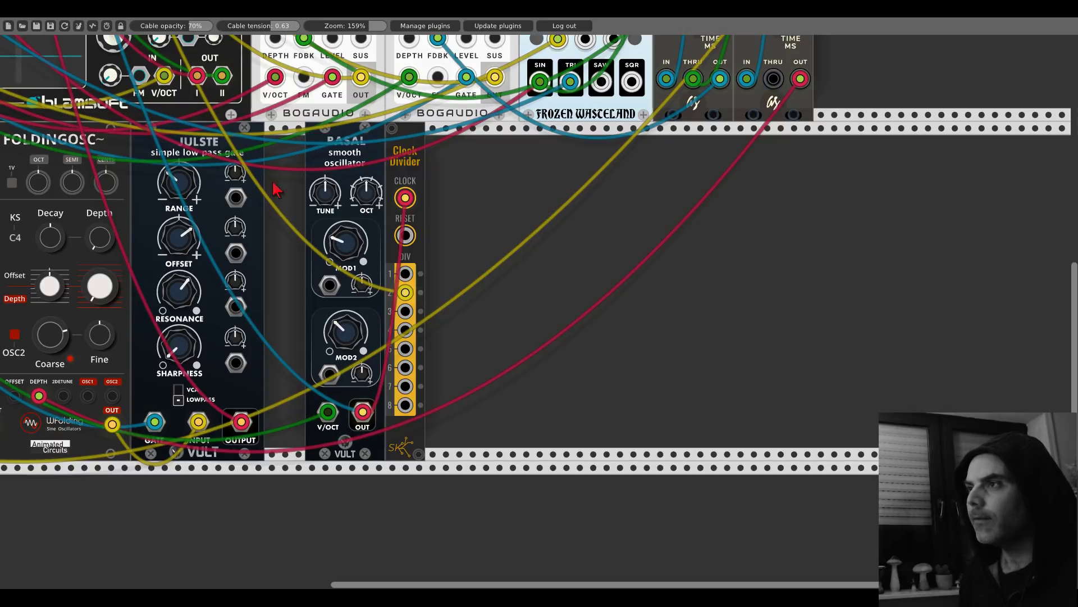
Step: Add a Blamsoft XFX F-35 filter module beside the Clock Divider
left_click_drag(277, 190, 332, 227)
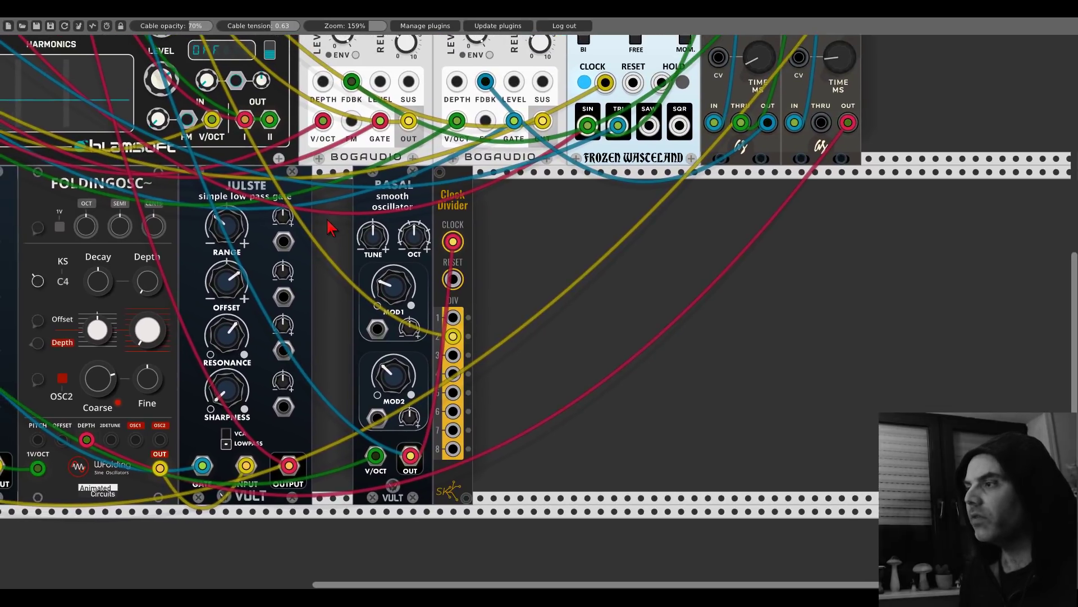
right_click(504, 286)
scroll(498, 337, "down", 3)
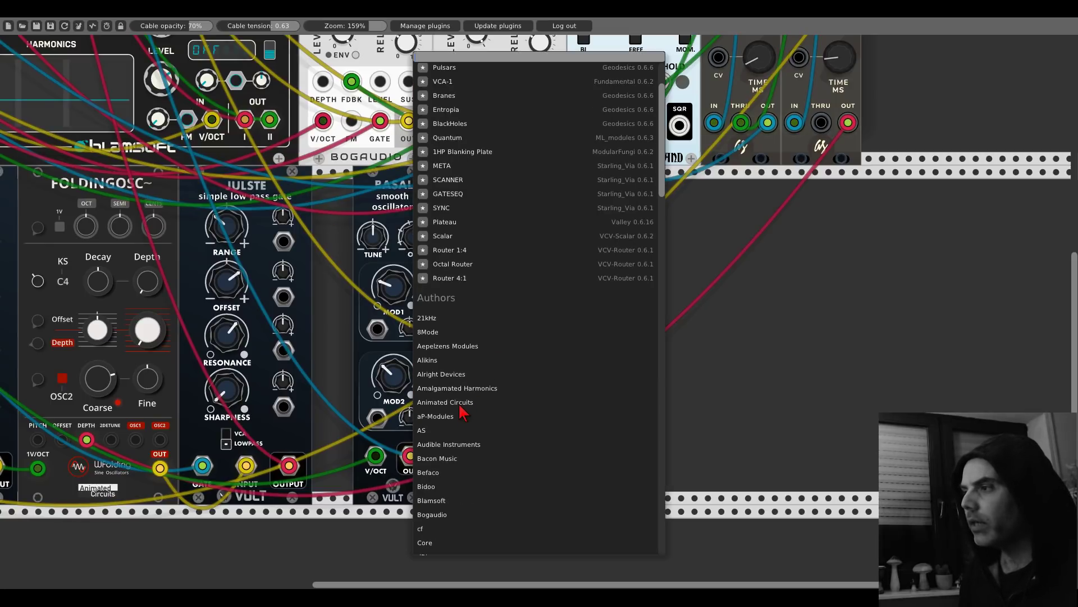
left_click(441, 500)
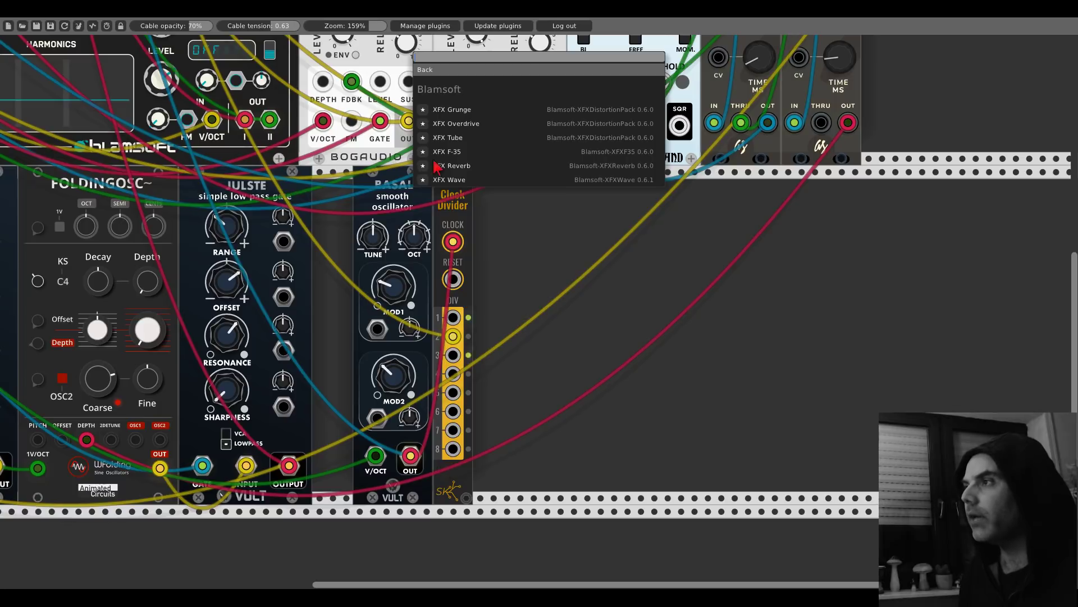
left_click(444, 152)
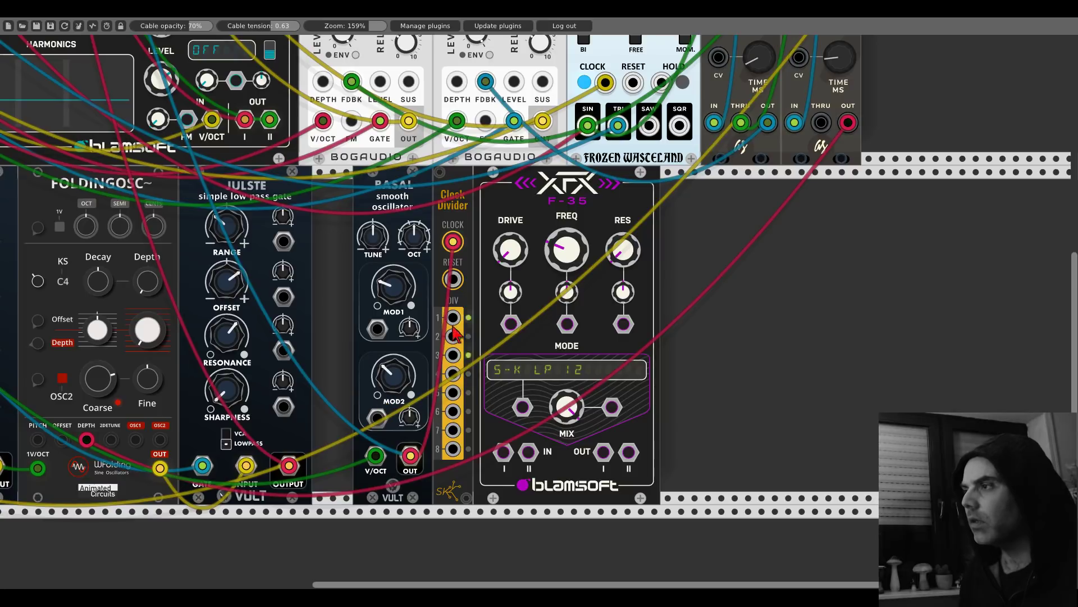
Step: Patch the Clock Divider's DIV 2 output to the F-35's input I and Basal's OUT to its input II
left_click_drag(452, 335, 504, 453)
scroll(503, 459, "up", 10)
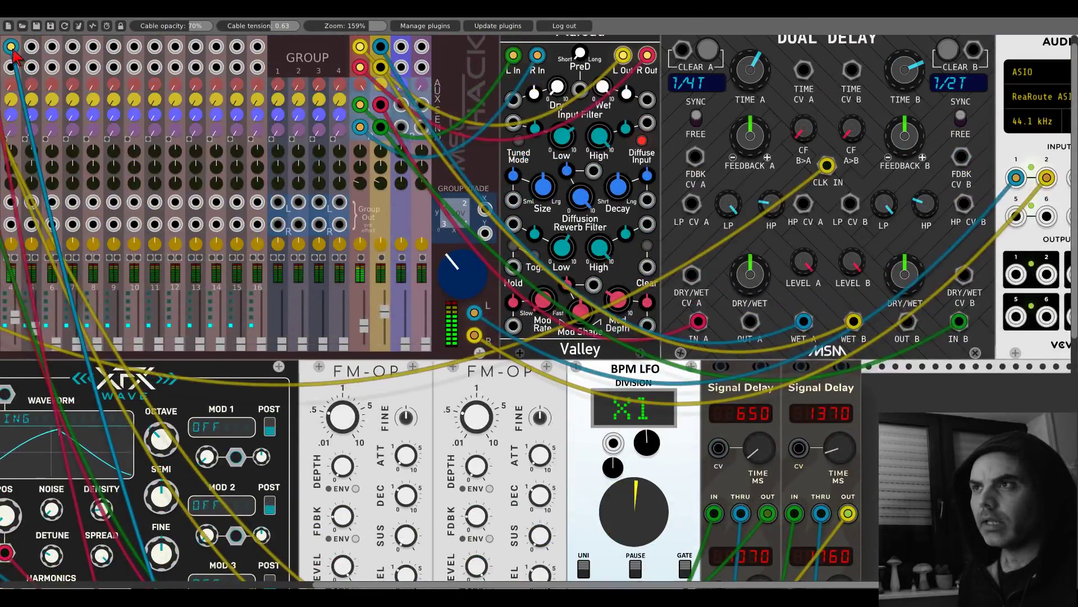
left_click_drag(474, 312, 552, 419)
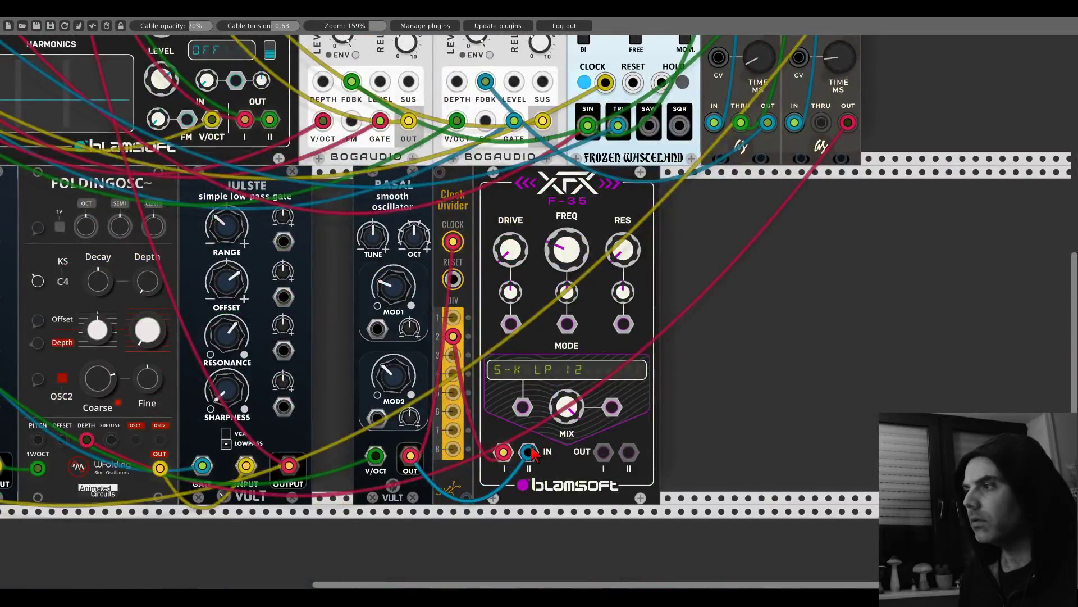
Step: Connect the F-35's outputs I and II to the L and R inputs of mixer channel 4
scroll(594, 444, "up", 11)
left_click_drag(603, 452, 188, 67)
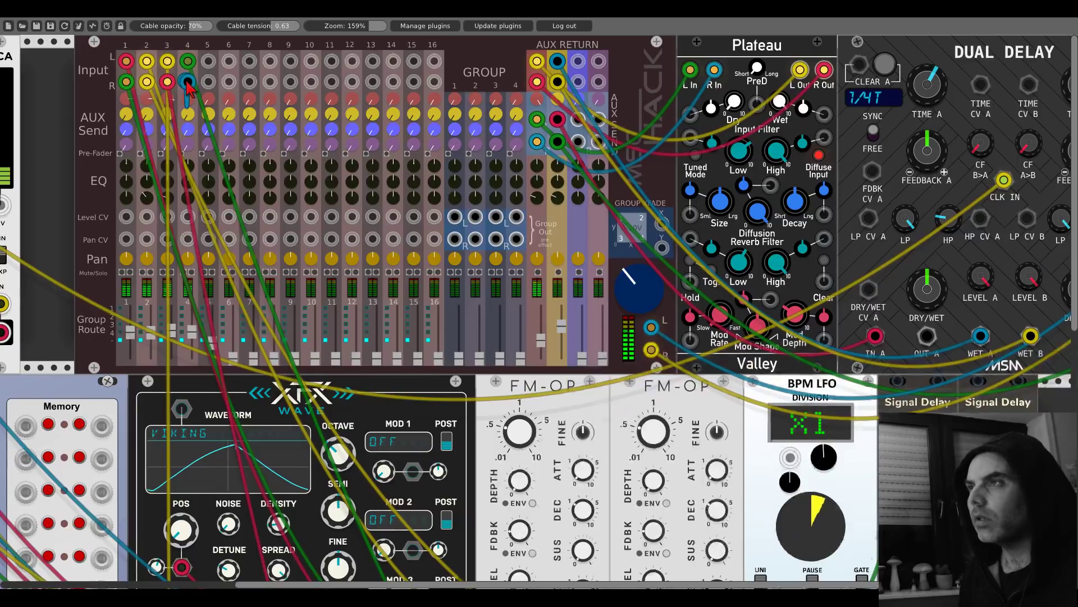
scroll(188, 67, "down", 10)
left_click_drag(809, 486, 806, 466)
Step: Raise the F-35's DRIVE slightly, adjust its RES knob, and sweep FREQ up and back down to a lower cutoff
left_click_drag(682, 272, 683, 280)
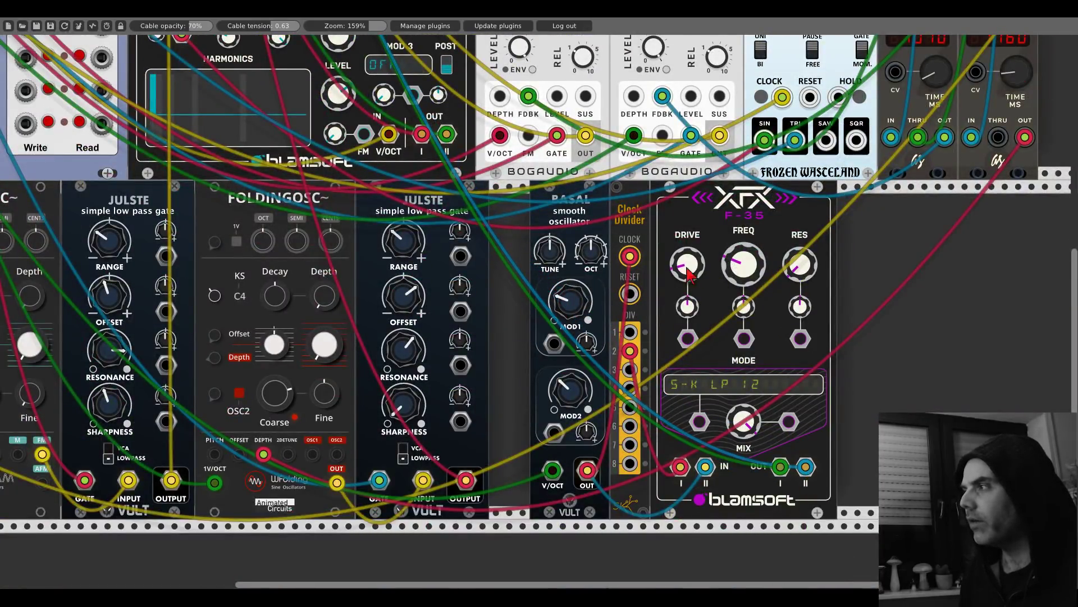
left_click_drag(800, 264, 743, 245)
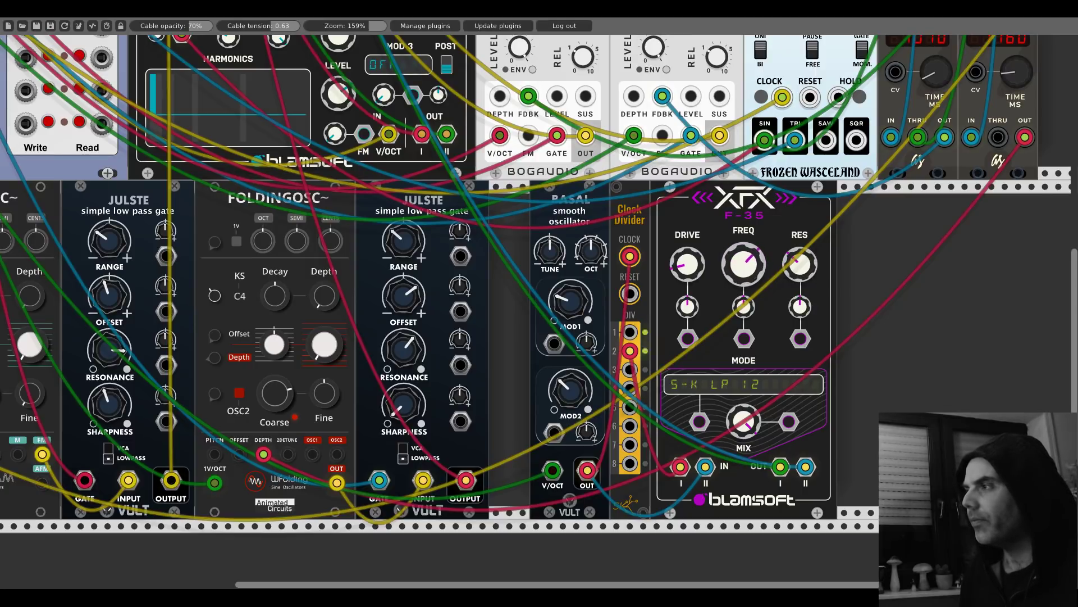
left_click_drag(744, 244, 743, 252)
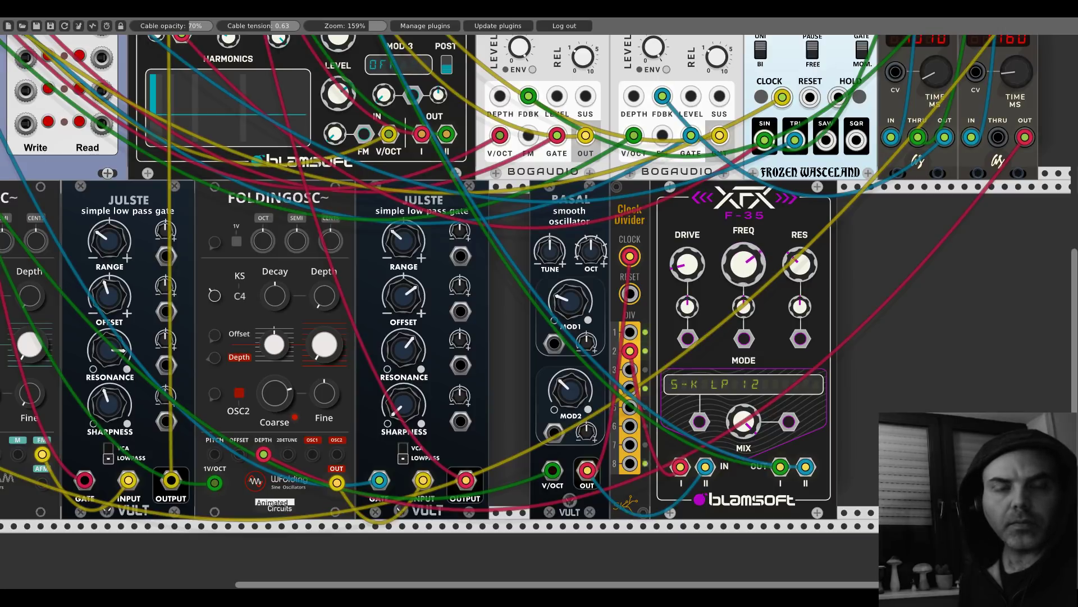
left_click_drag(744, 264, 743, 281)
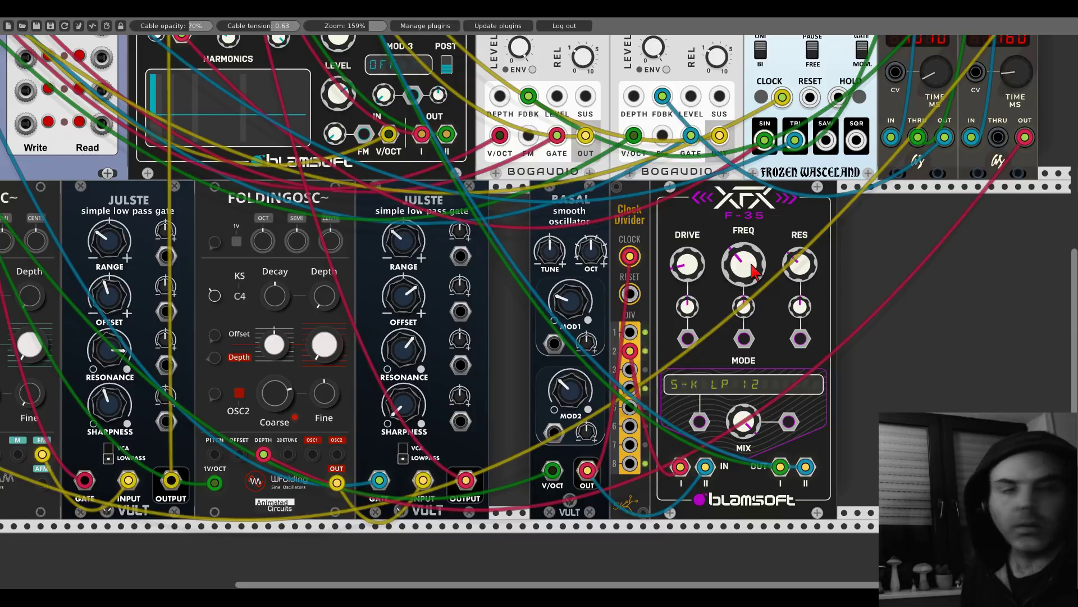
scroll(252, 233, "up", 10)
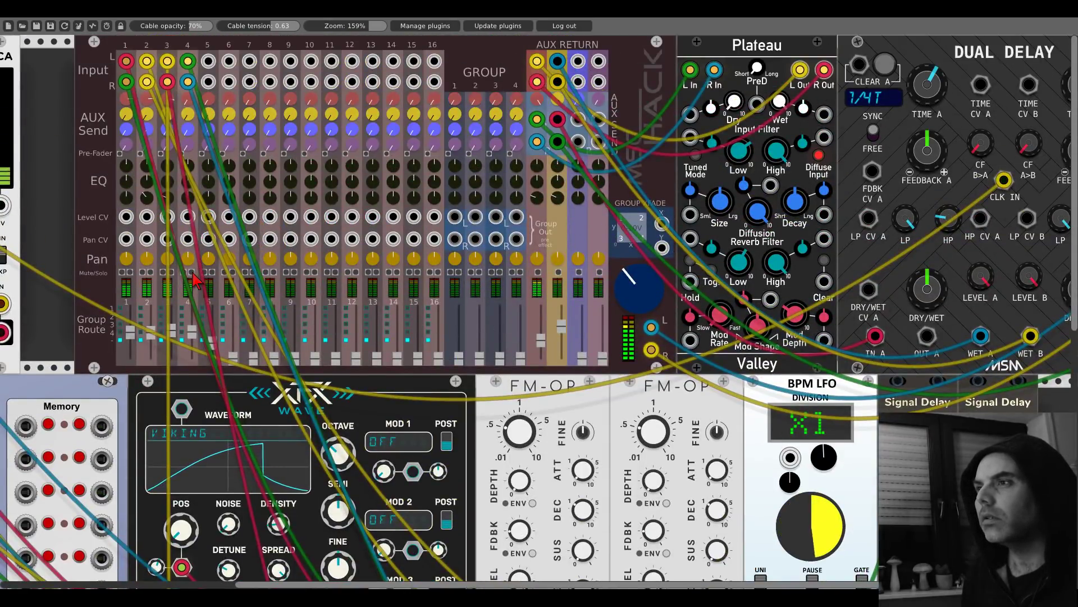
Step: Move the cable from mixer channel 4's right input to channel 5's left input and toggle the mute/solo switches of channels 4 and 5
left_click_drag(188, 82, 208, 61)
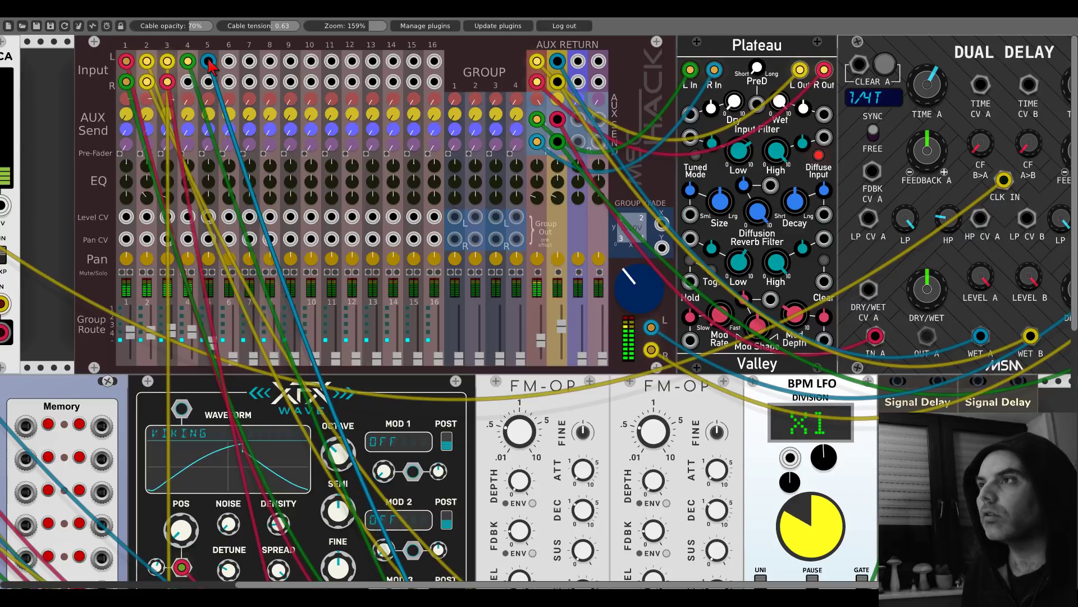
left_click(191, 271)
left_click(213, 272)
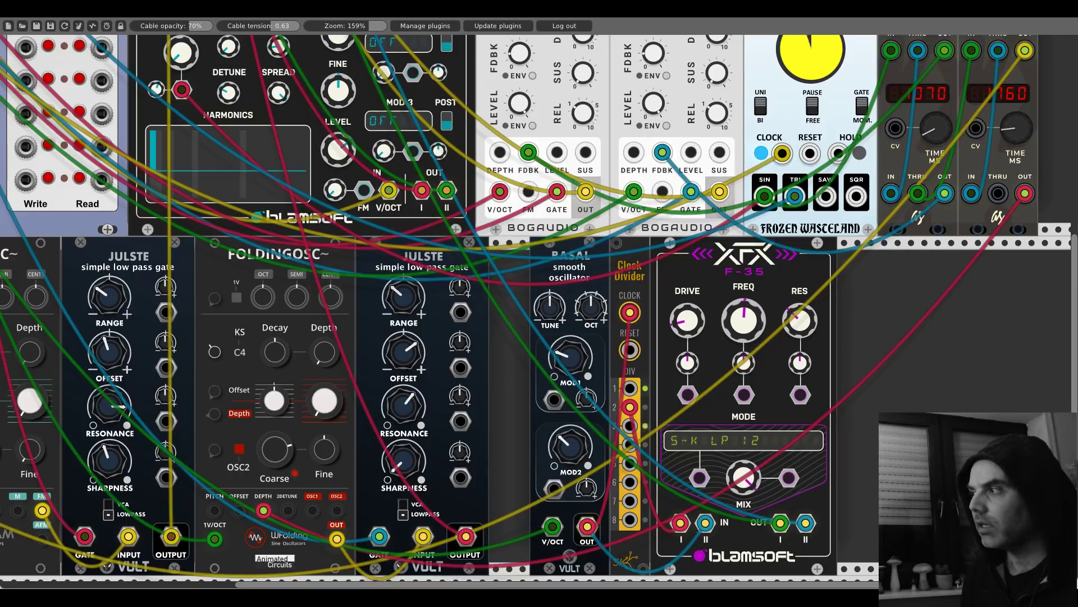
Step: Patch the BPM LFO's SIN output into the FREQ modulation input of the F-35 filter
left_click_drag(743, 395, 765, 196)
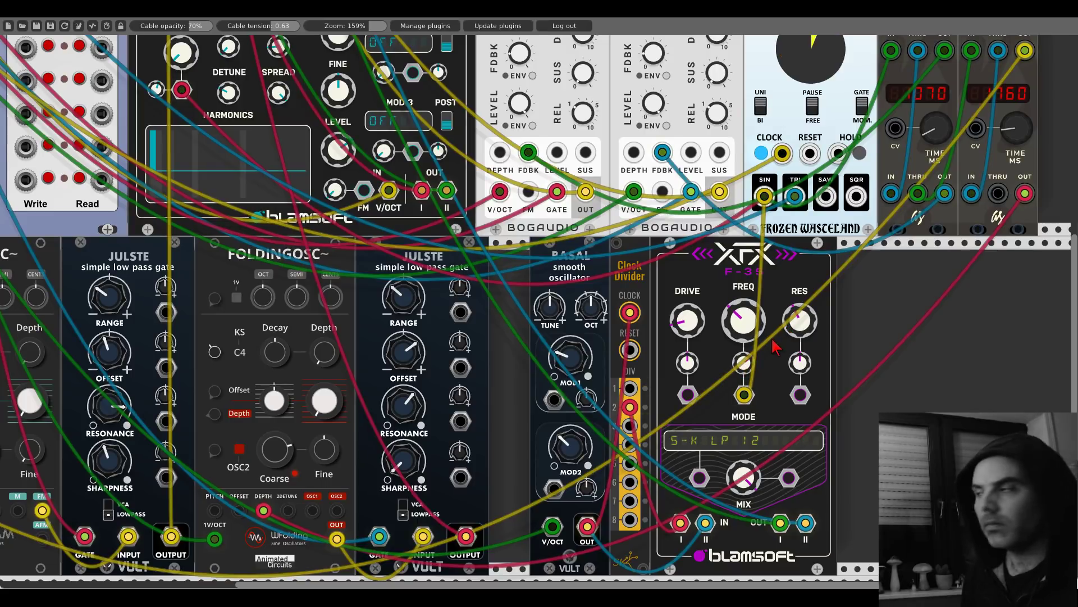
Step: Shift the mixer module left toward the second VCA to narrow the gap between them
scroll(296, 270, "up", 5)
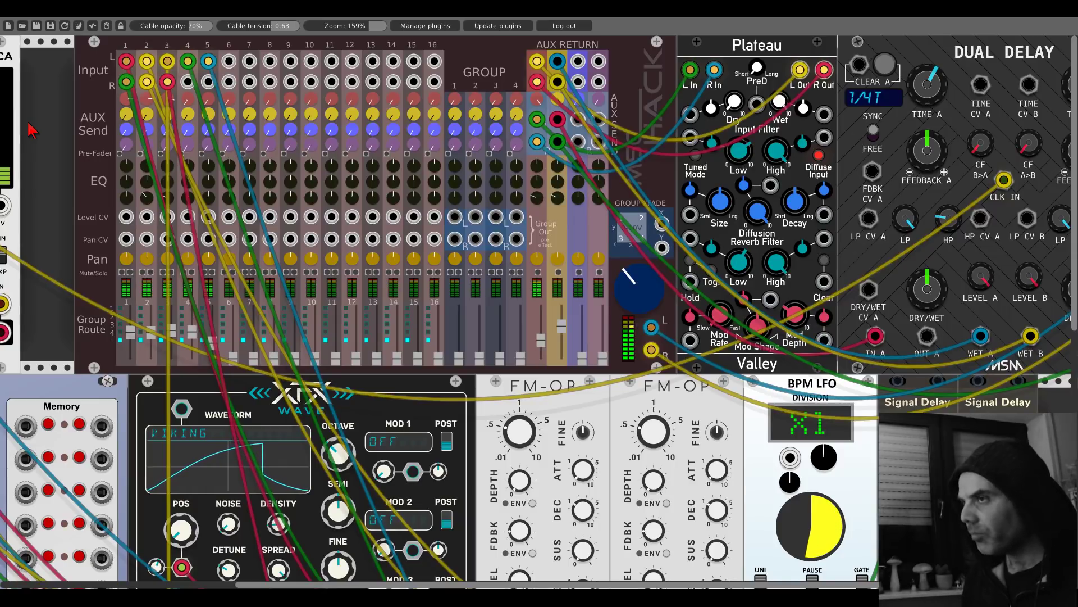
scroll(449, 124, "left", 10)
scroll(450, 125, "down", 1)
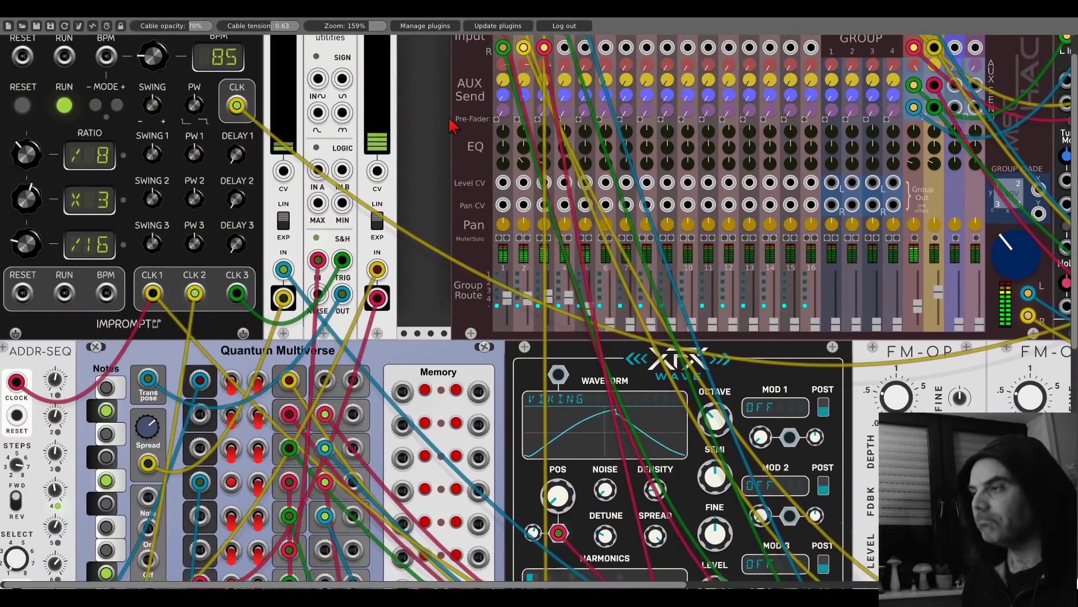
scroll(452, 125, "down", 5)
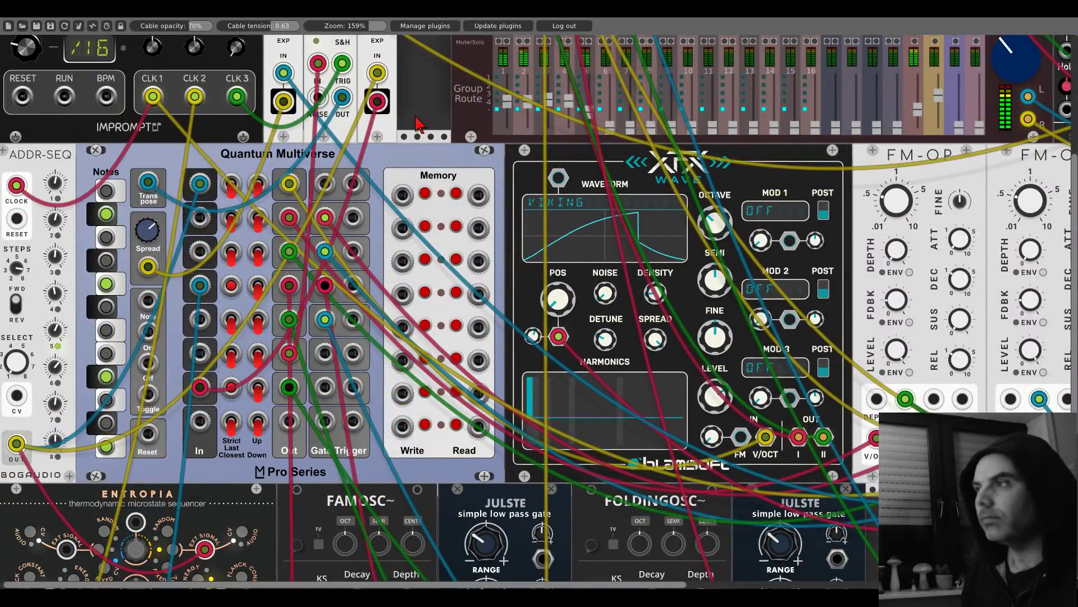
scroll(419, 124, "up", 6)
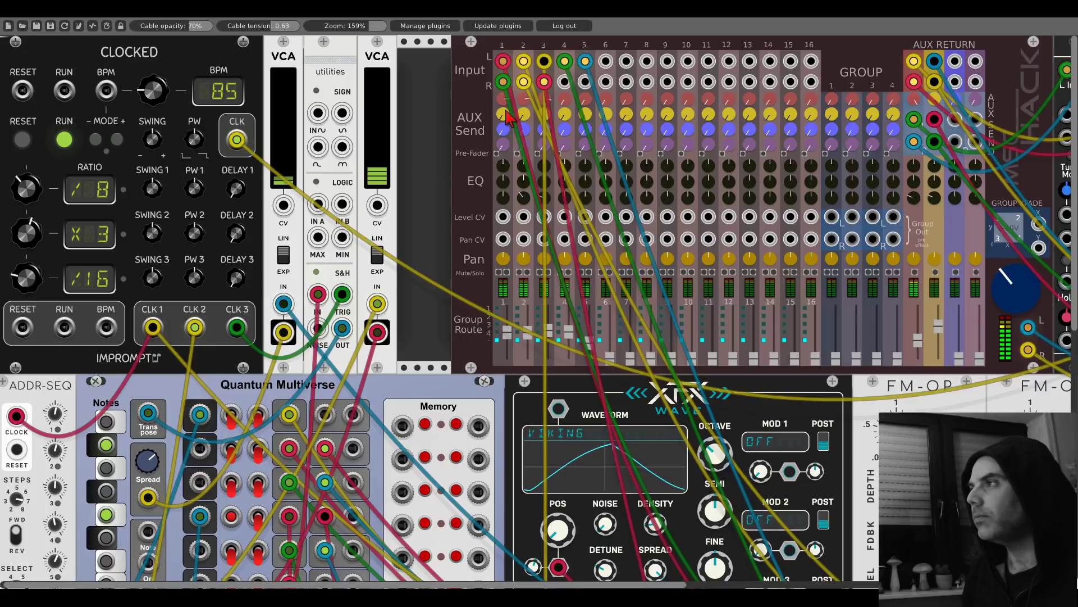
left_click_drag(550, 107, 539, 104)
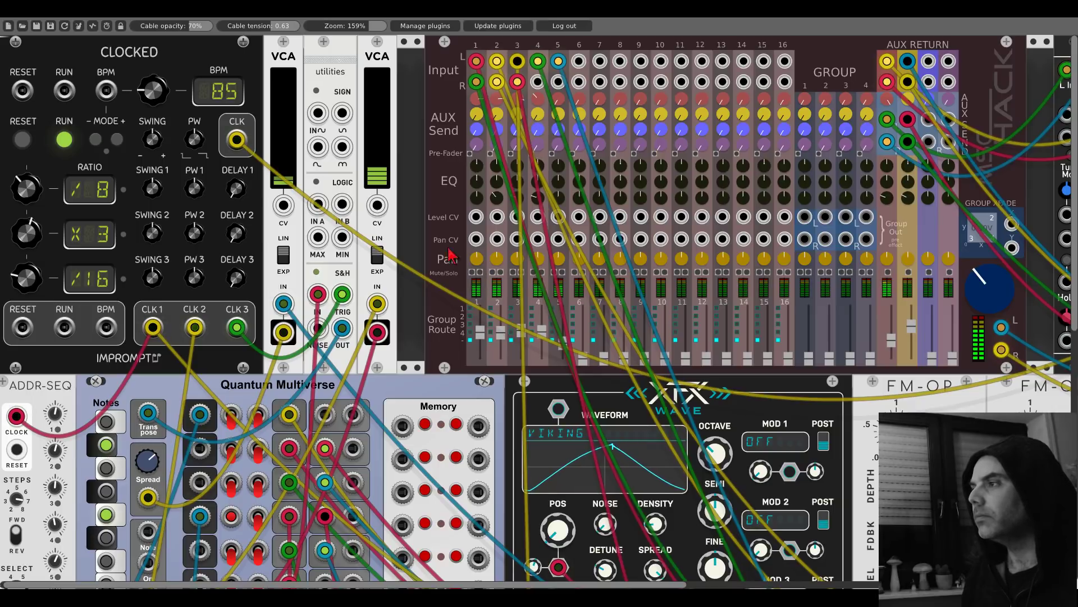
Step: Add a Functional VCO-1 module in the empty rack space beside the F-35 filter
scroll(441, 244, "down", 7)
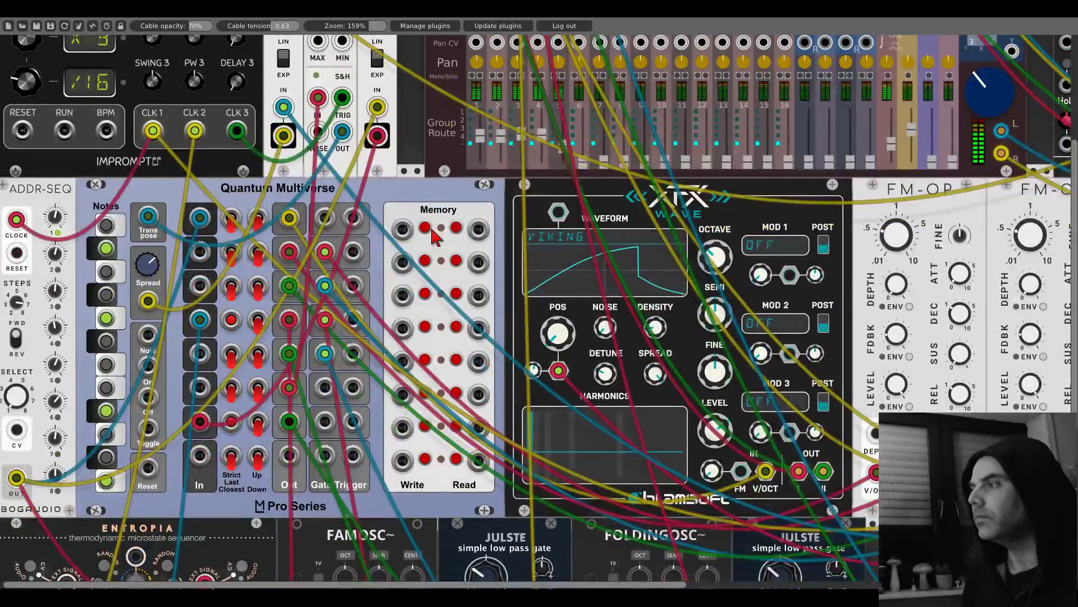
scroll(431, 225, "down", 4)
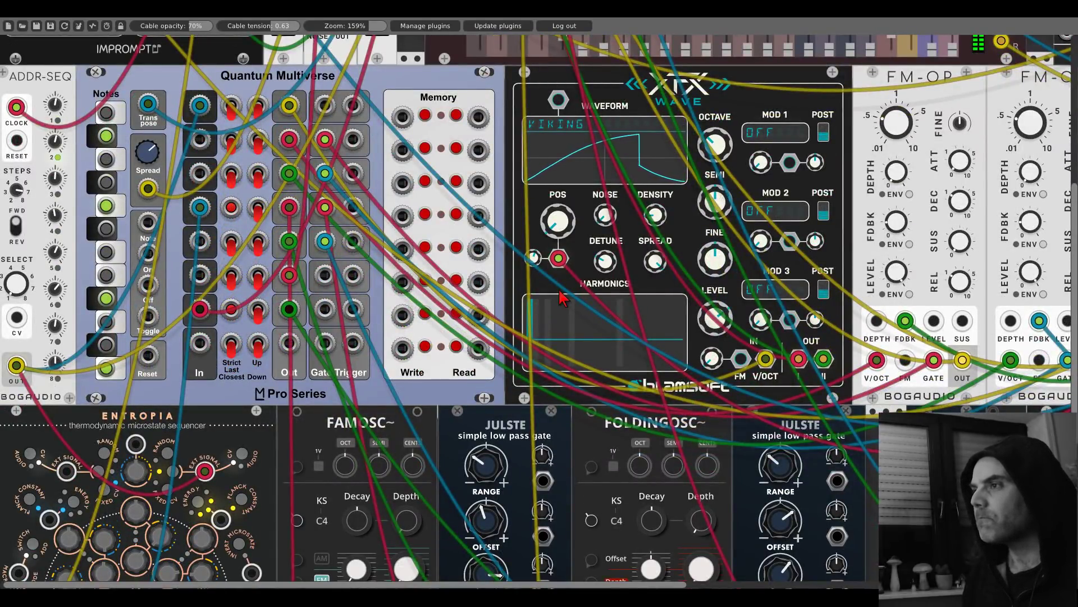
scroll(560, 298, "down", 8)
scroll(296, 445, "right", 15)
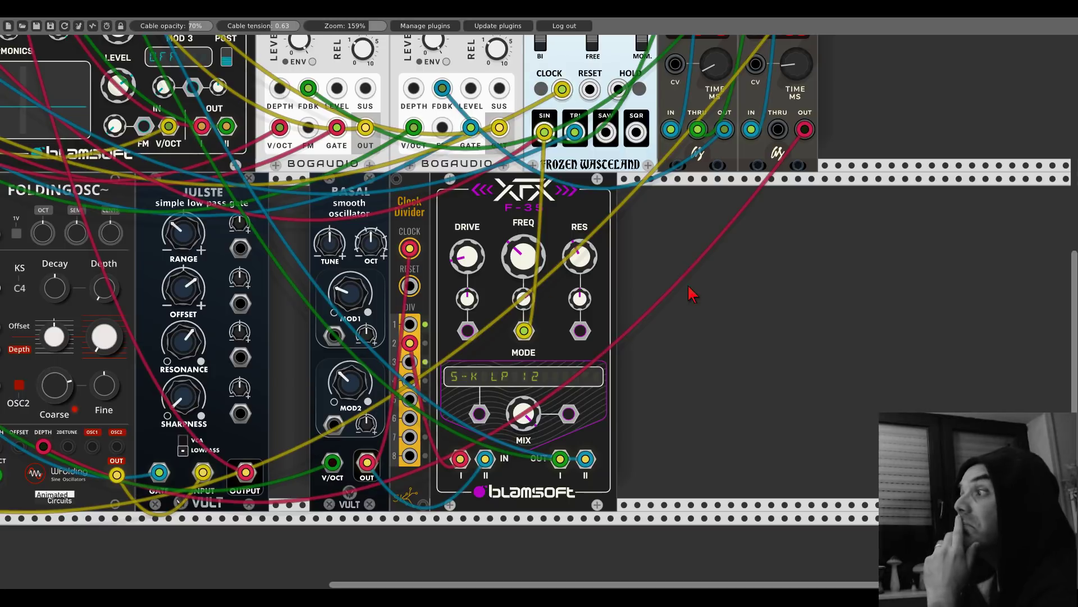
right_click(688, 306)
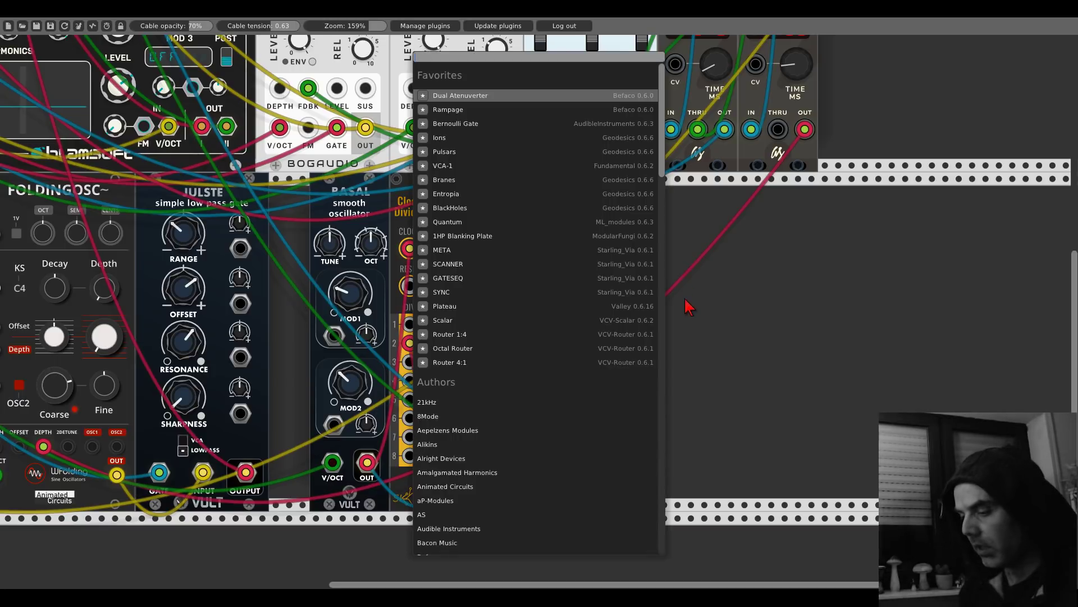
type("functiona")
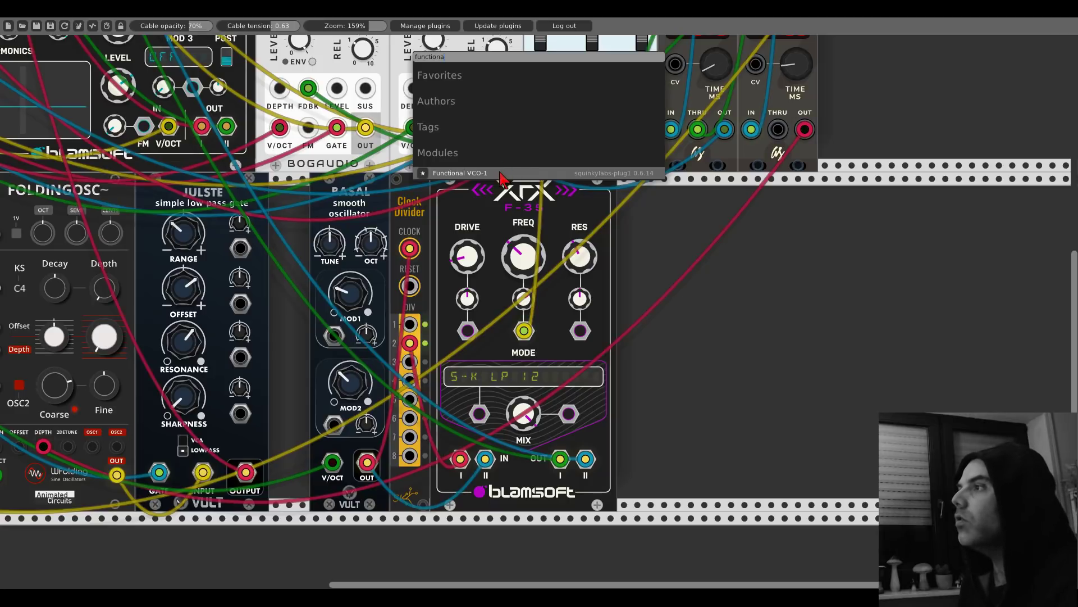
left_click(500, 173)
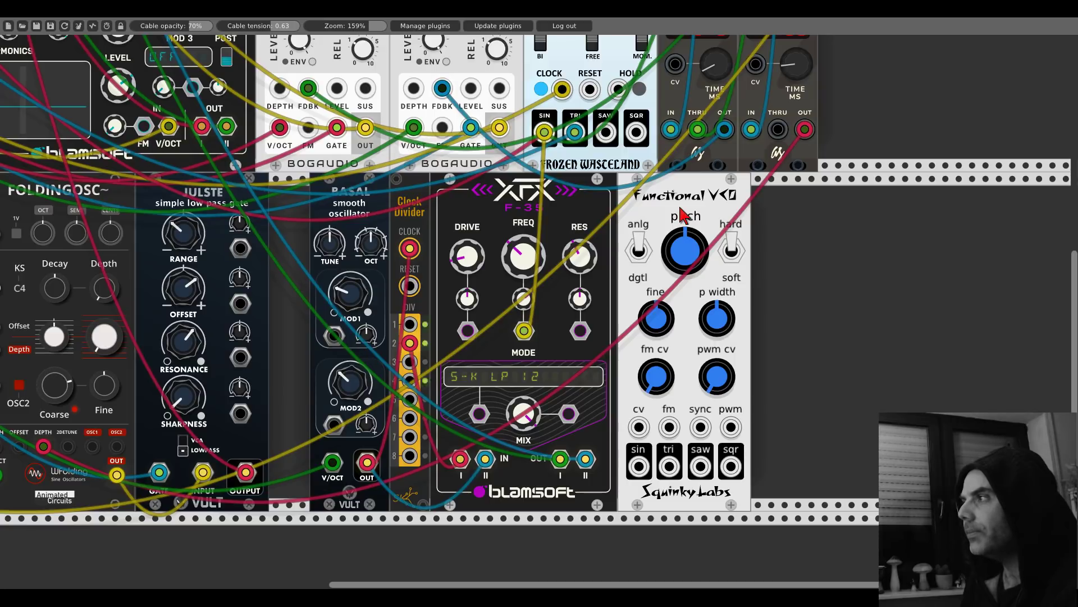
Step: Shift the Basal oscillator, Clock Divider and F-35 left, and move the Functional VCO right to open a gap
left_click_drag(354, 198, 331, 198)
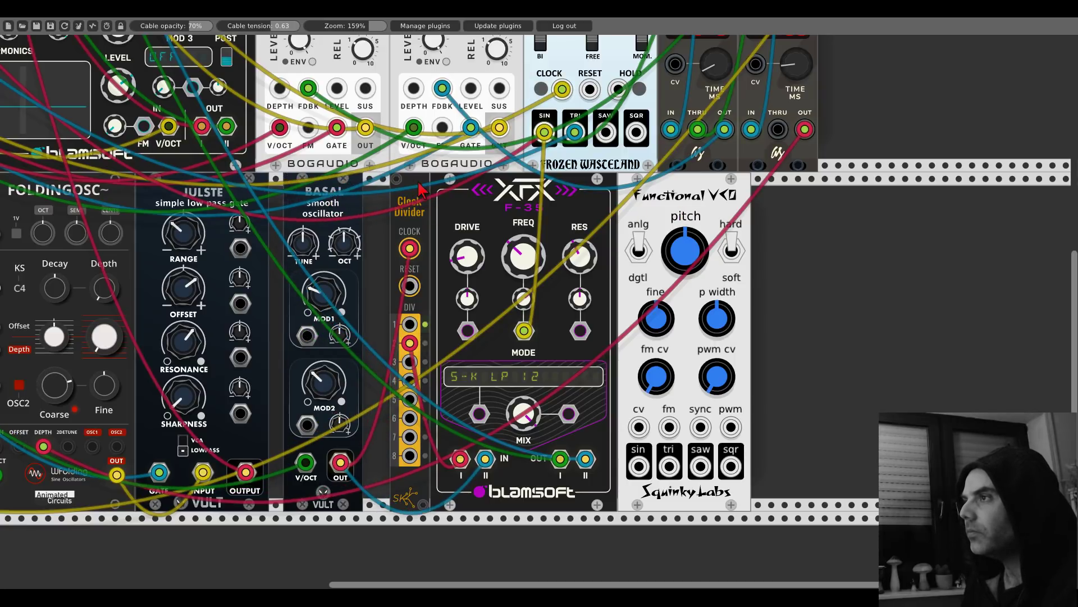
mouse_move(418, 189)
left_mouse_down()
mouse_move(391, 189)
mouse_move(426, 192)
left_mouse_up()
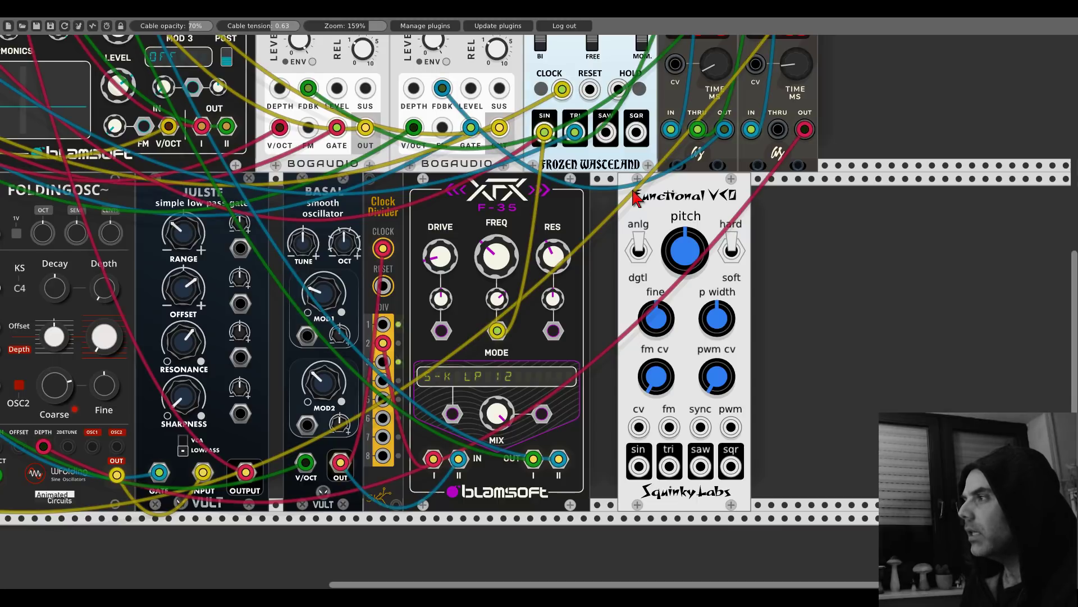
left_click_drag(633, 198, 795, 198)
Step: Add the SNS euclidean sequencer between the F-35 filter and the Functional VCO
right_click(680, 266)
type("s")
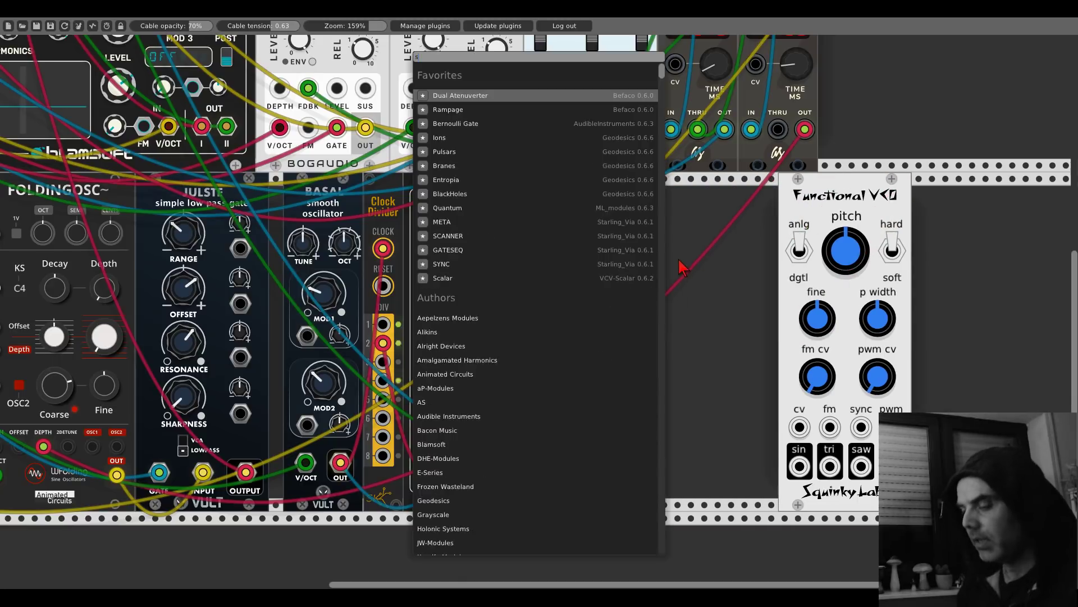
type("ns")
left_click(548, 174)
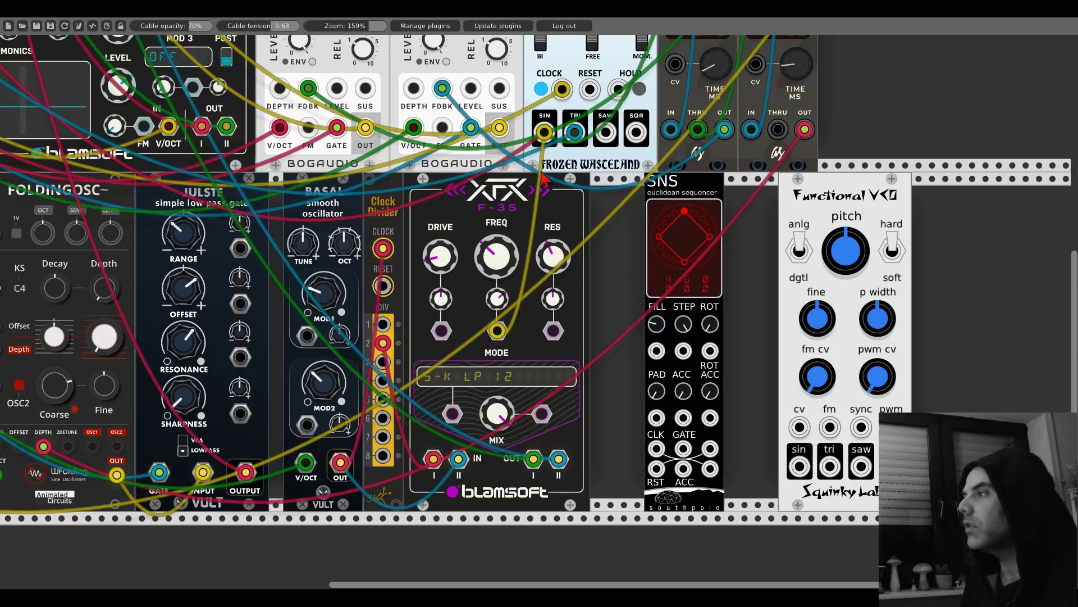
Step: Connect the SNS sequencer's CLK input to the CLK 2 output of the Clocked module
scroll(661, 452, "up", 5)
left_click_drag(656, 448, 169, 330)
scroll(151, 197, "up", 3)
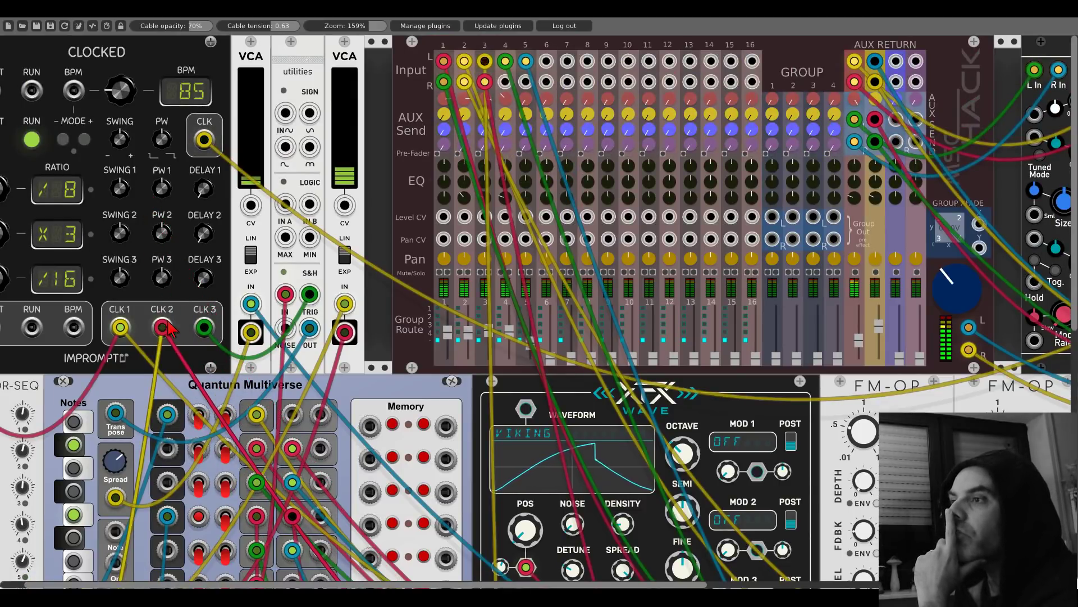
Step: Connect the SNS sequencer's RST input to the RESET output of the Clocked module
scroll(169, 330, "down", 10)
scroll(580, 494, "right", 6)
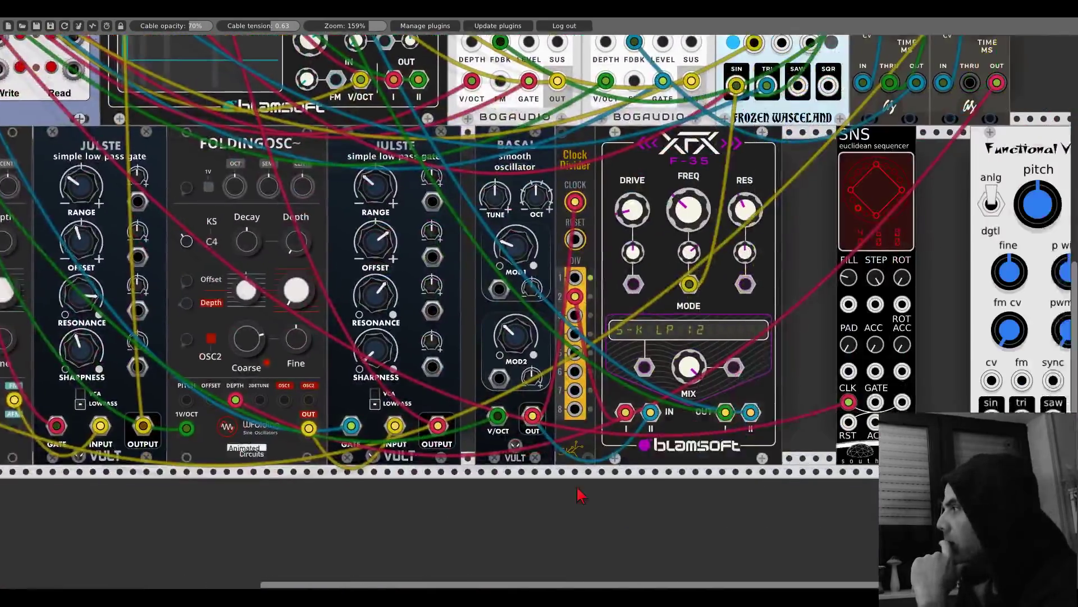
scroll(581, 494, "right", 2)
scroll(580, 494, "left", 5)
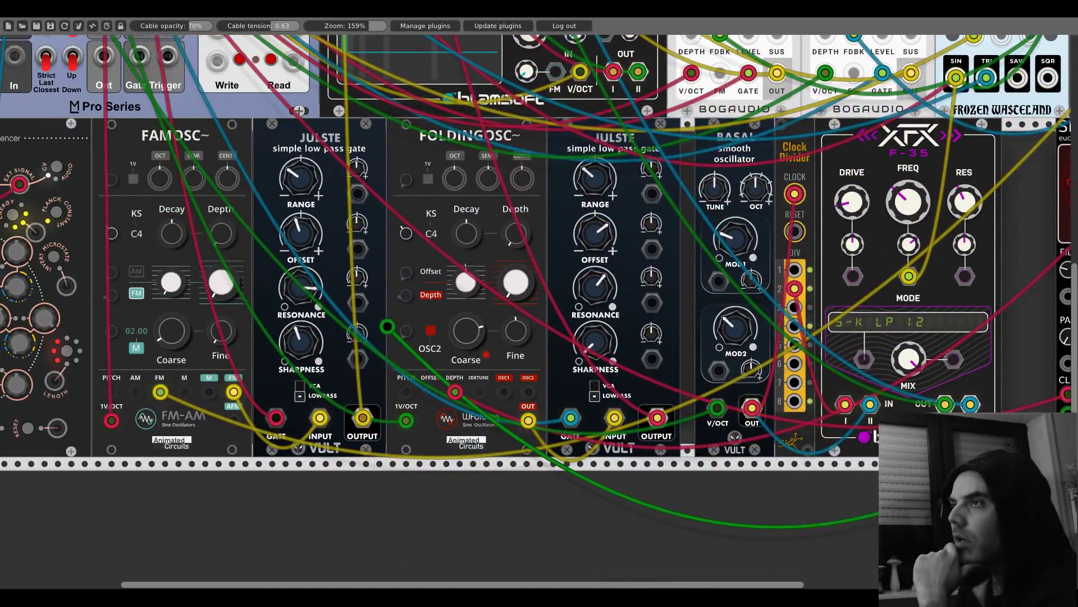
scroll(580, 494, "left", 3)
scroll(171, 137, "up", 6)
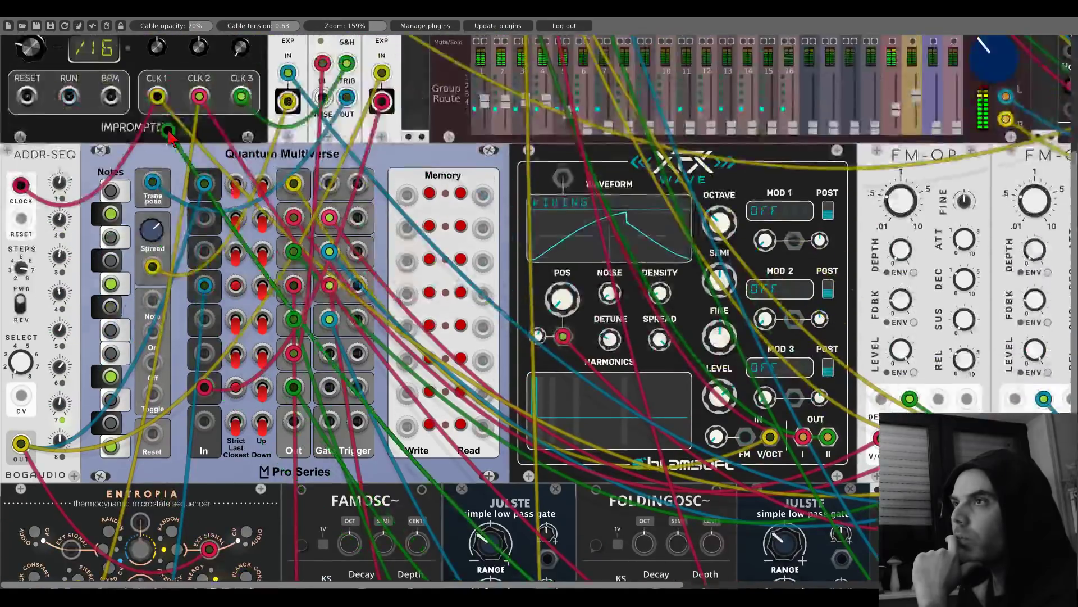
scroll(171, 138, "up", 5)
scroll(37, 244, "down", 4)
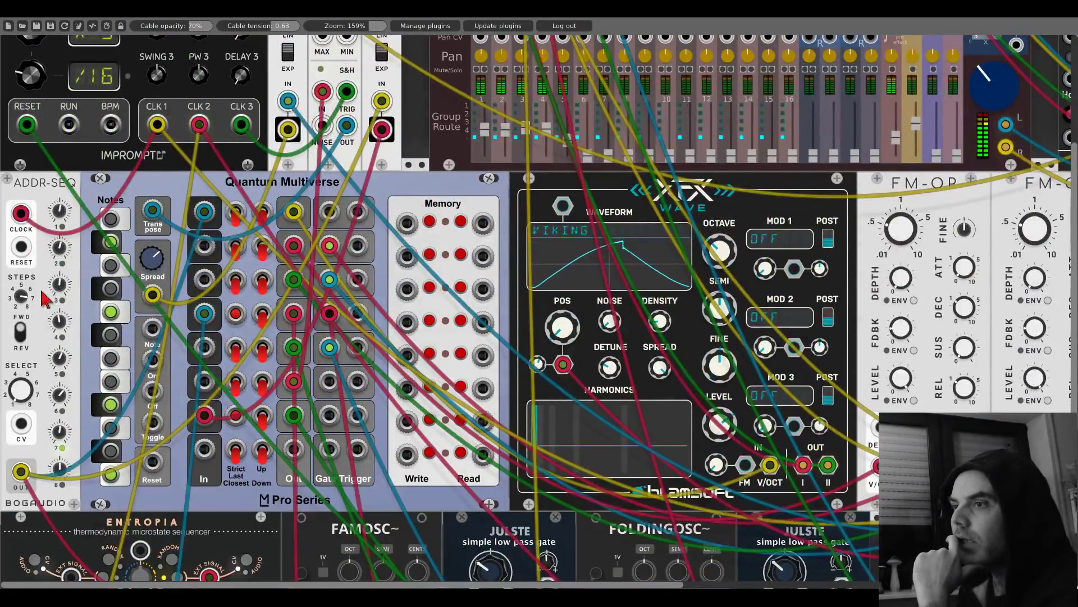
Step: Connect Clocked's RESET output to the ADDR-SEQ RESET input and to the Entropia sequencer
left_click_drag(21, 247, 26, 124)
scroll(64, 292, "down", 1)
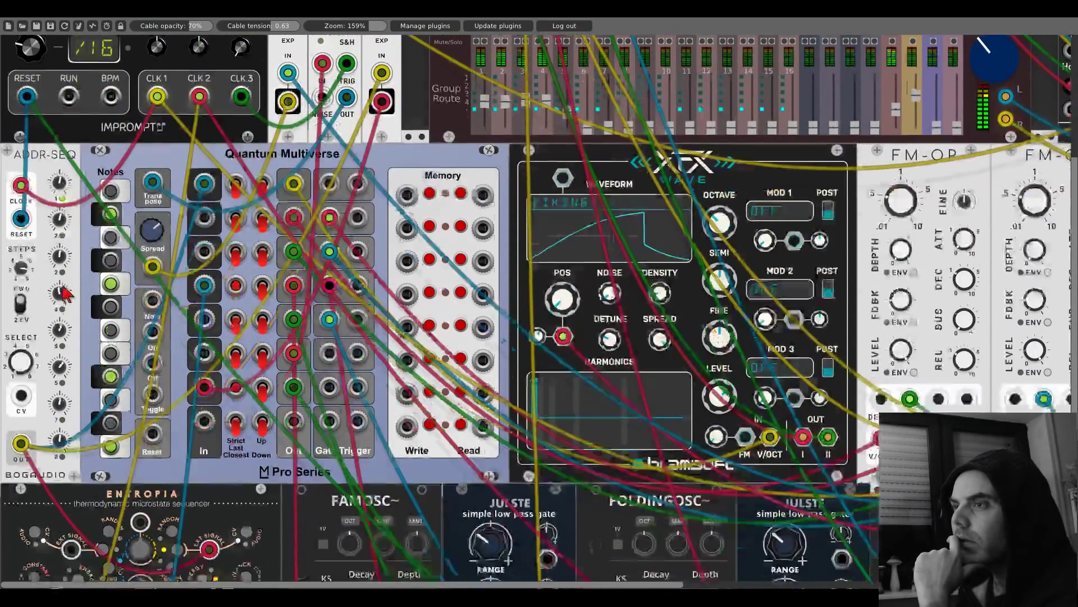
scroll(64, 292, "down", 15)
left_click_drag(246, 459, 238, 457)
scroll(242, 456, "up", 18)
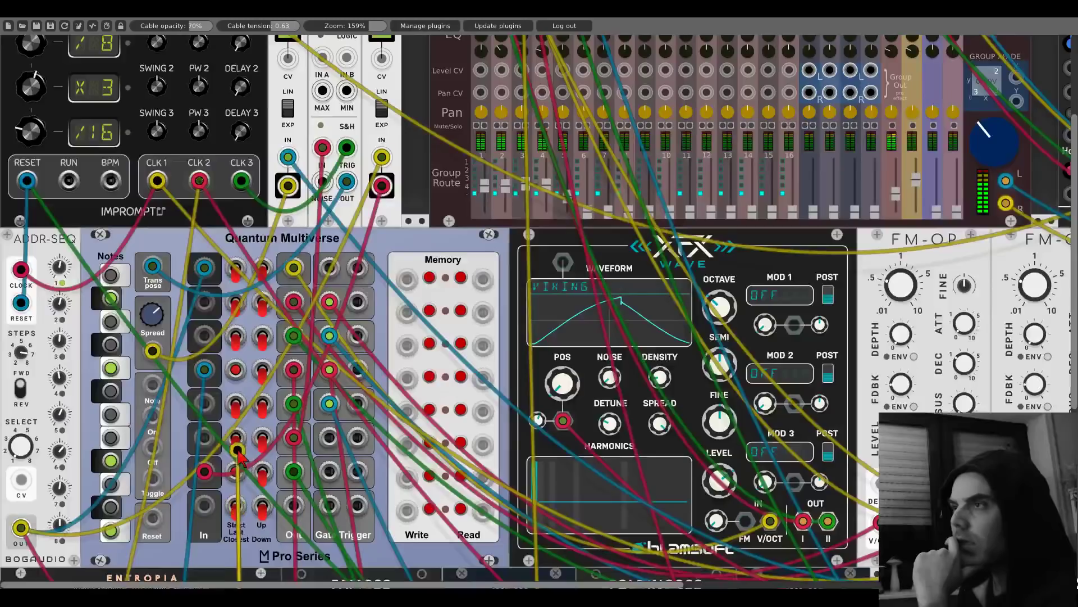
scroll(238, 458, "up", 3)
scroll(239, 458, "down", 12)
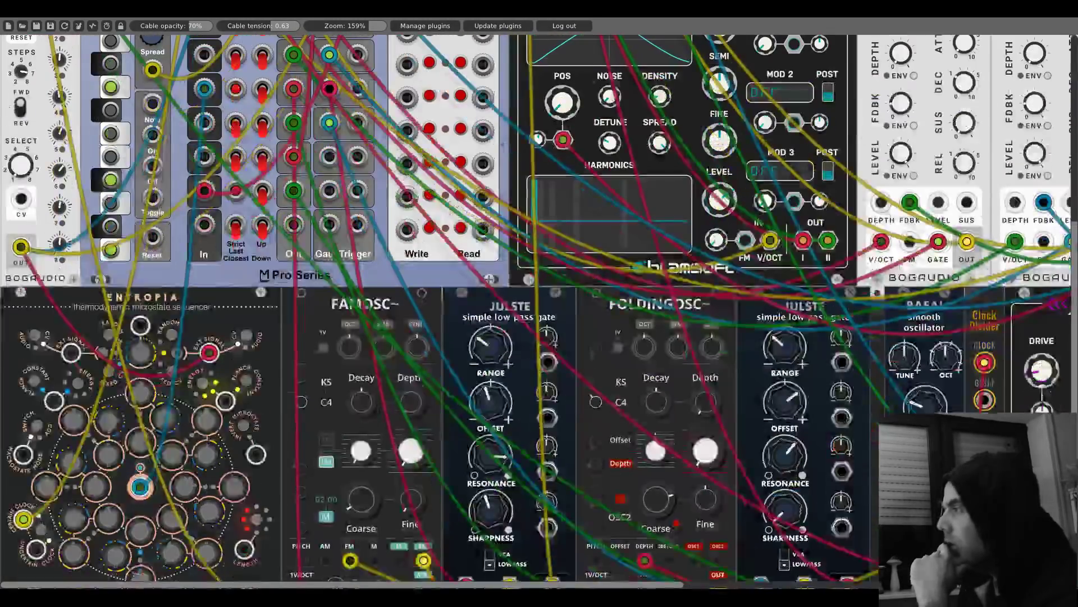
Step: Set both the fill and the step count of the SNS sequencer to 5
scroll(136, 289, "right", 20)
scroll(136, 289, "down", 5)
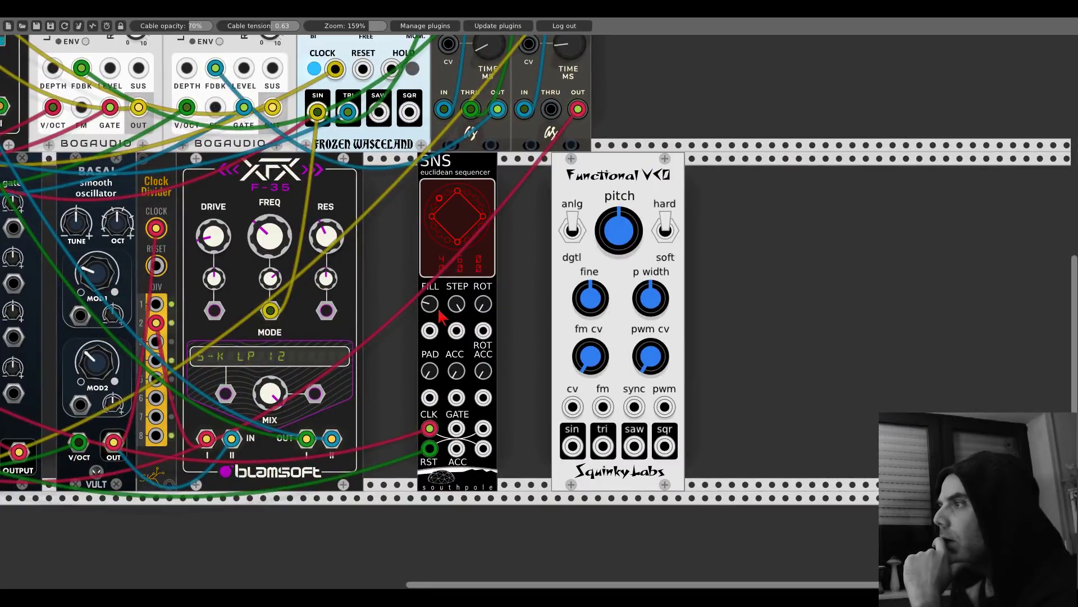
left_click_drag(427, 304, 426, 297)
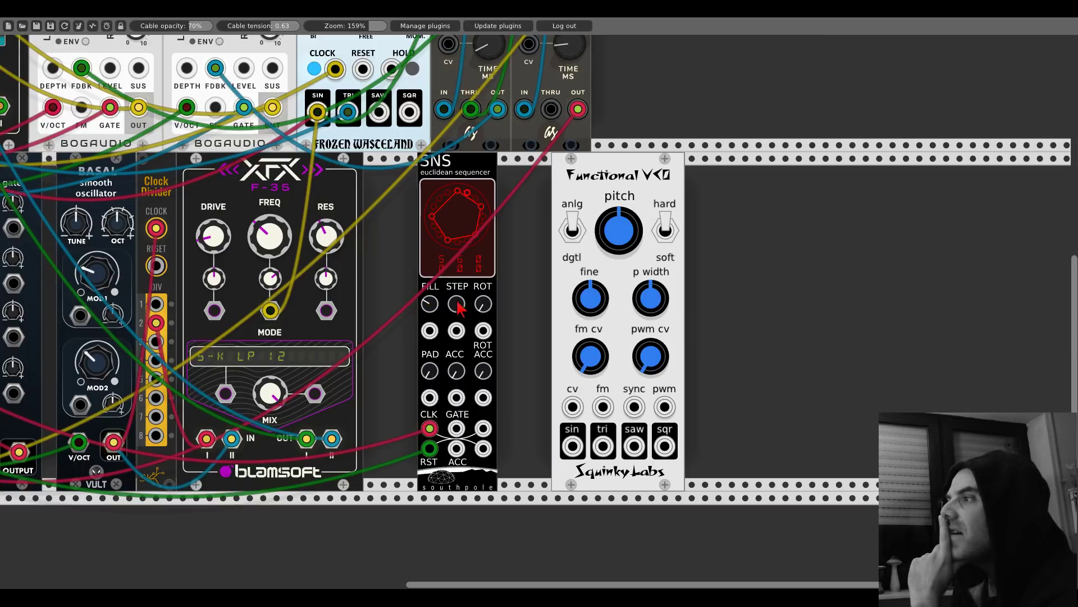
left_click_drag(458, 308, 458, 315)
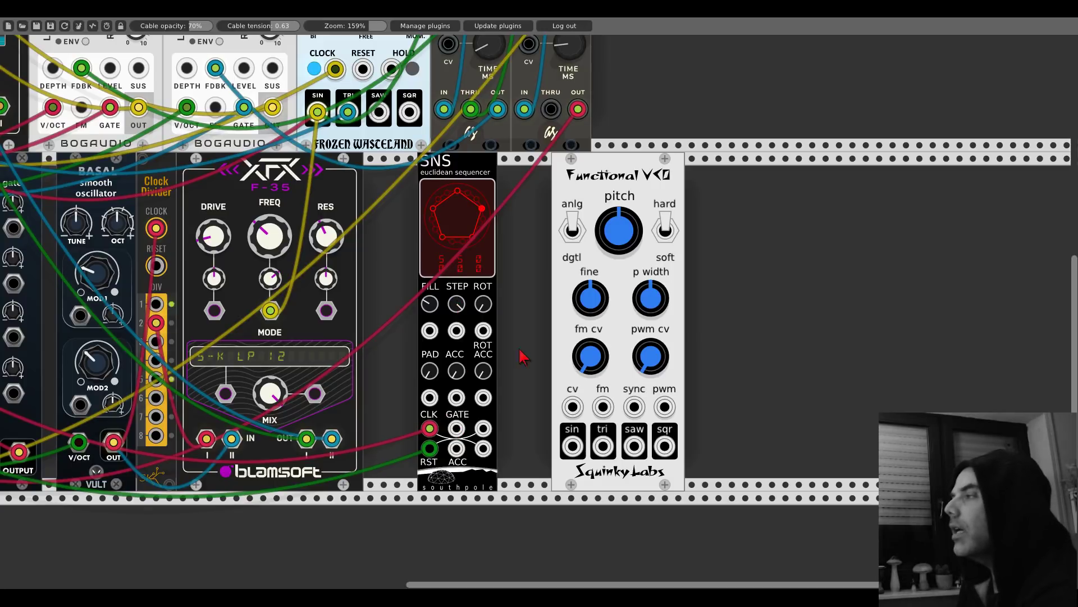
Step: Add the Vult Slap: Hitting Envelope module beside the Functional VCO
right_click(706, 278)
left_click(706, 278)
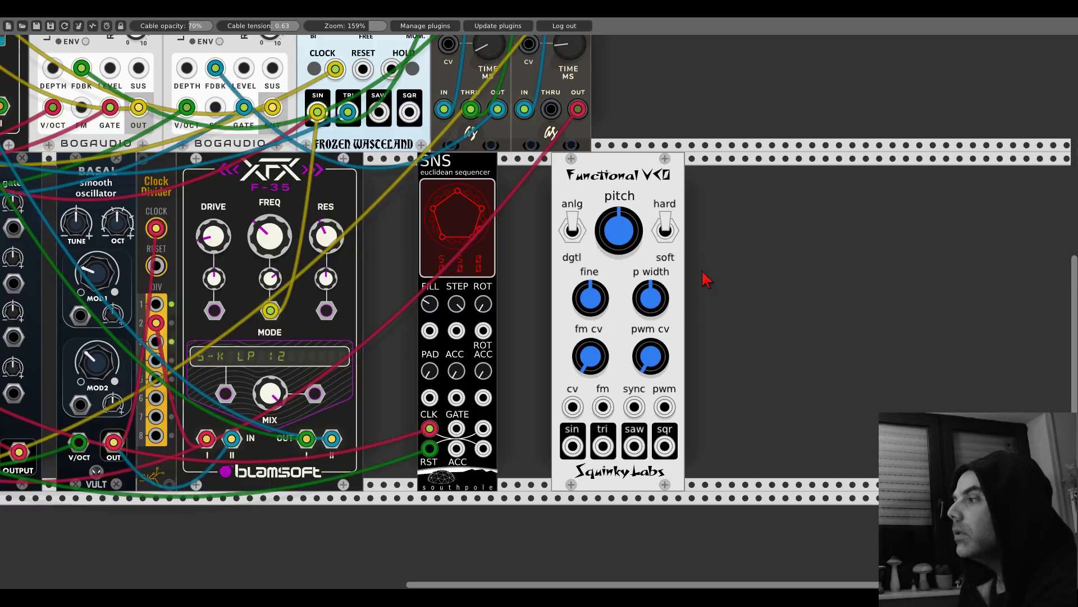
right_click(706, 278)
type("slap")
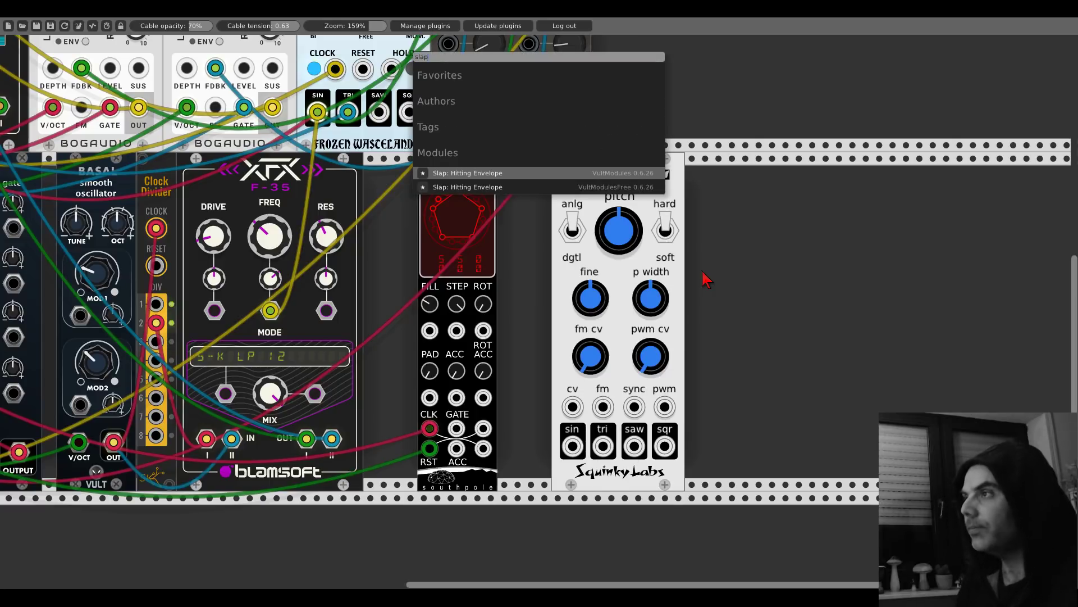
key("Down")
key("Return")
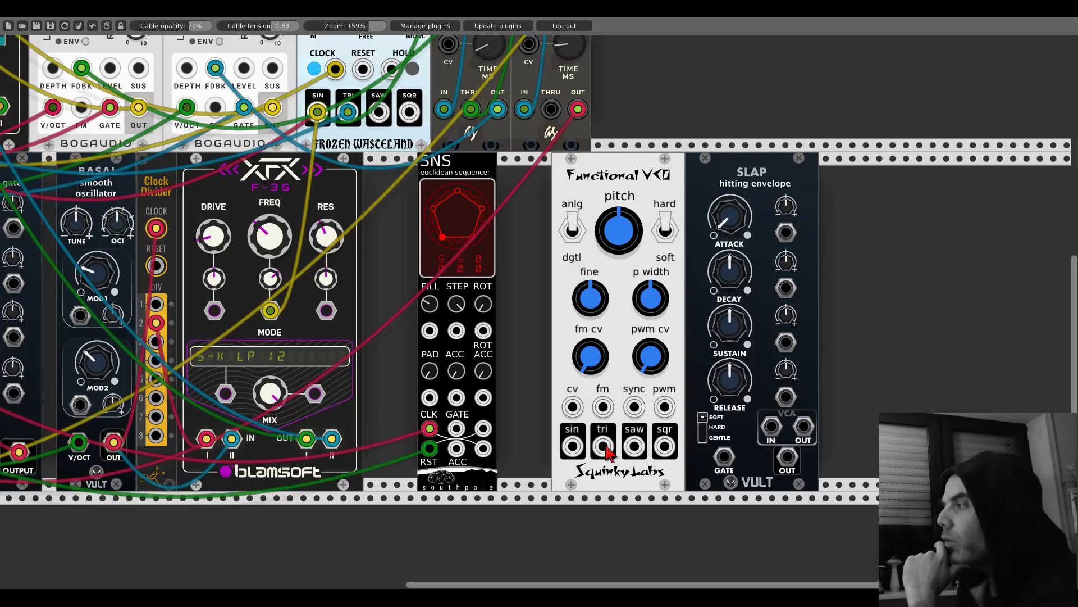
Step: Patch the Functional VCO's tri output into the Slap's VCA input and route the Slap's VCA output to the mixer
left_click_drag(603, 446, 771, 427)
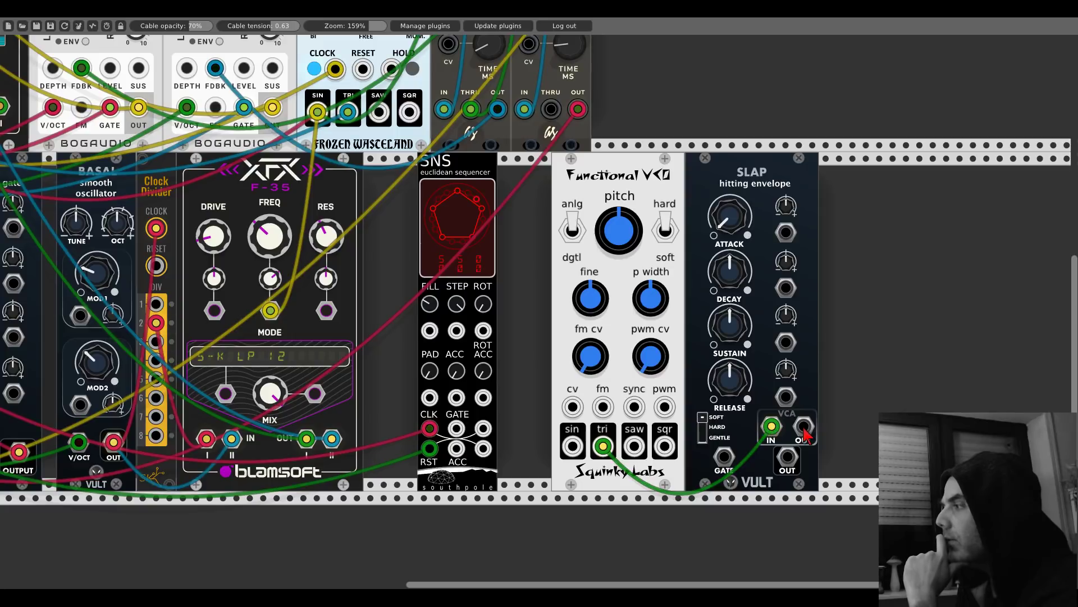
scroll(771, 427, "up", 10)
scroll(428, 326, "left", 10)
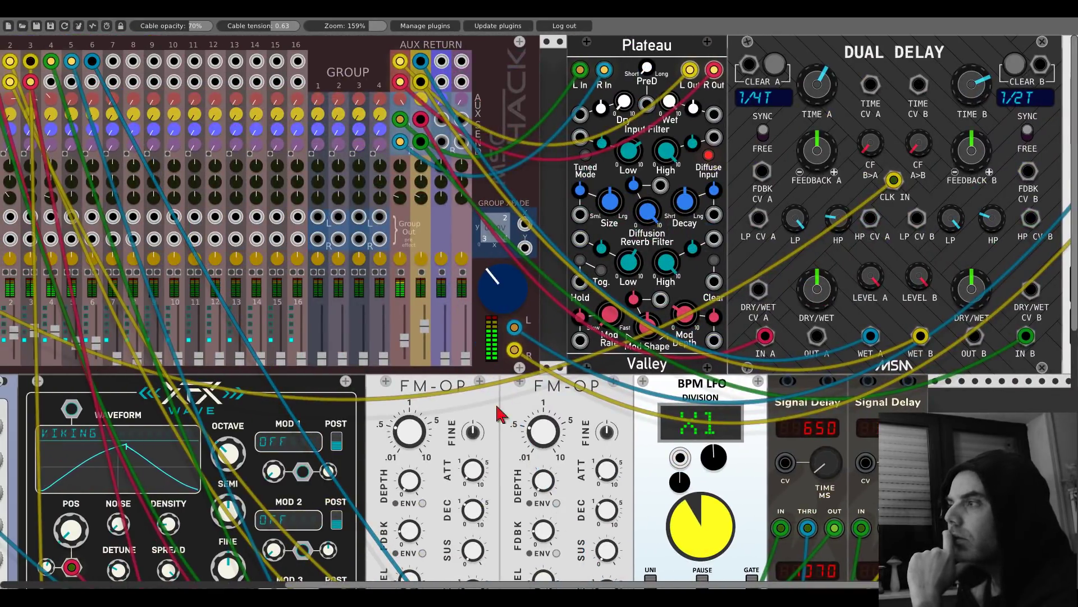
scroll(955, 392, "down", 10)
left_click_drag(863, 380, 320, 303)
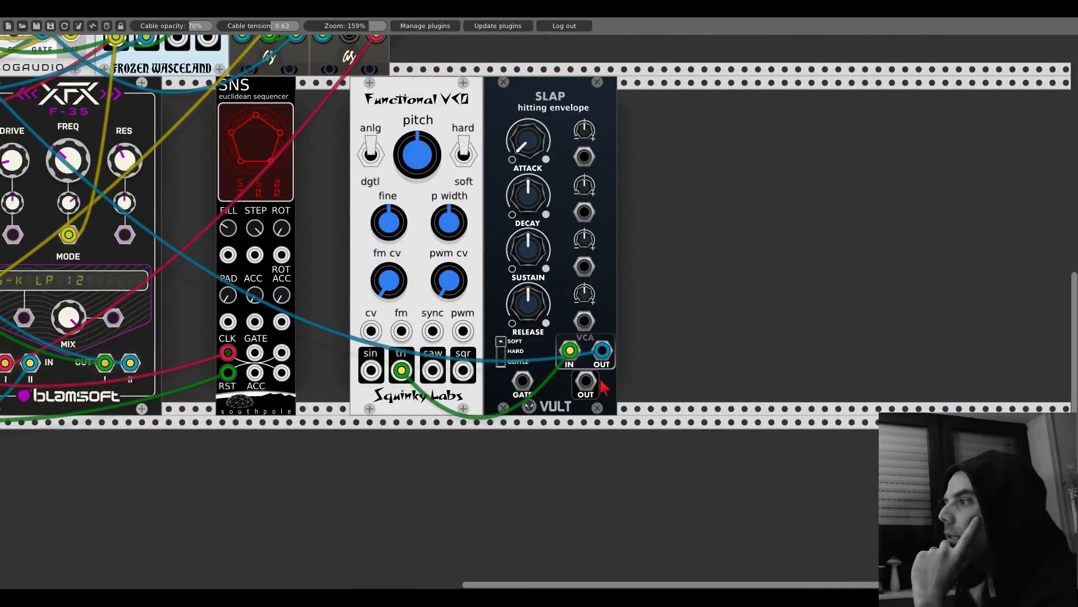
Step: Patch the Slap's envelope OUT into the Functional VCO's fm input and the SNS GATE output into the Slap's GATE
left_click_drag(586, 388, 401, 331)
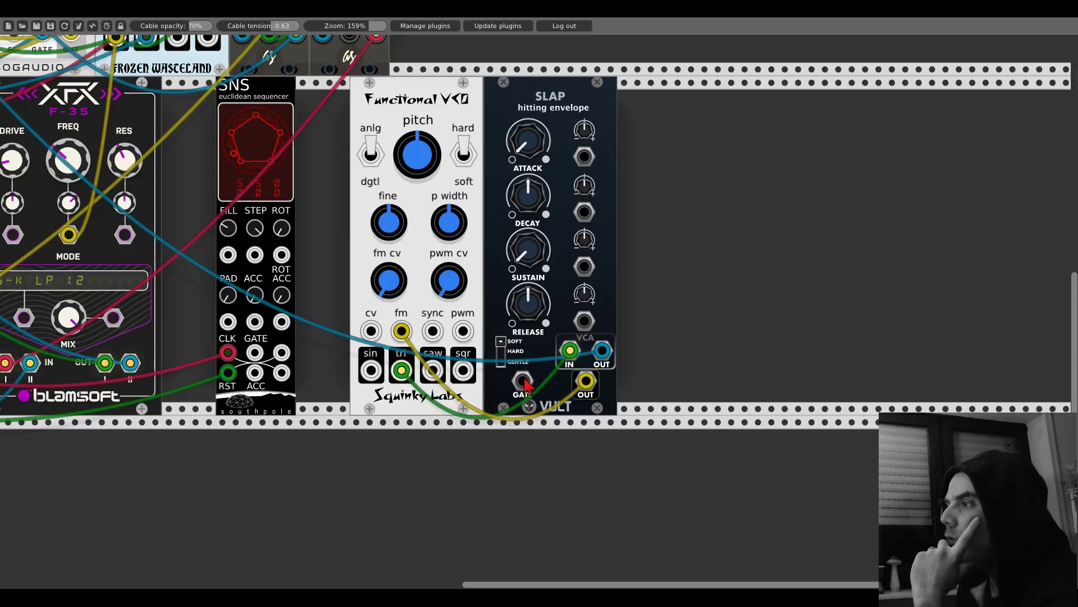
left_click_drag(528, 386, 256, 358)
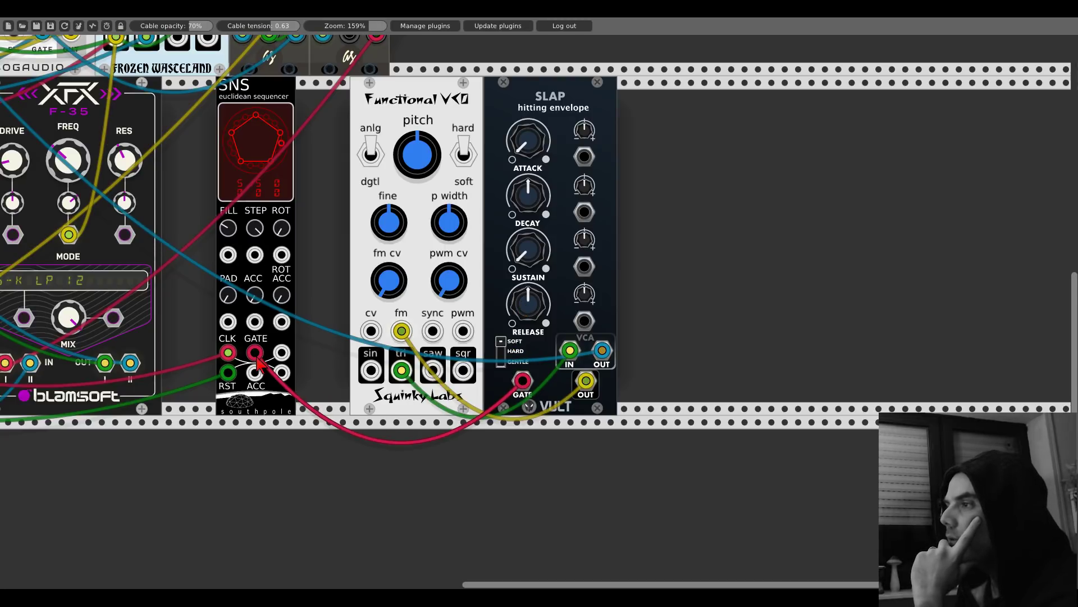
Step: Bring up mixer channel 6 for the new voice, then set a lower VCO pitch, a small fm cv amount and shorter Slap decay and release
scroll(344, 223, "up", 5)
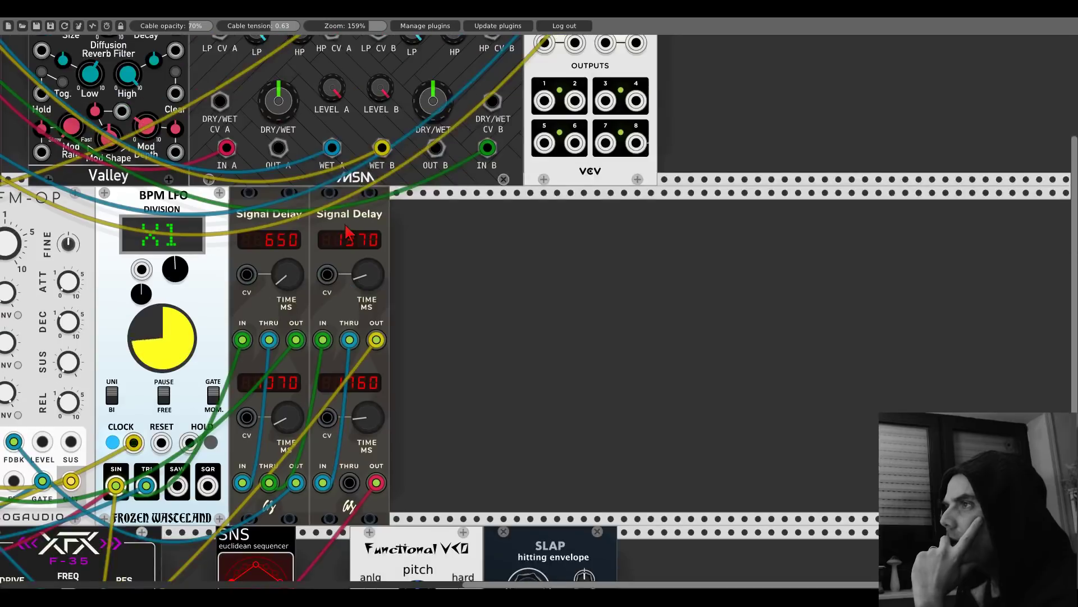
scroll(345, 224, "up", 2)
scroll(199, 225, "left", 7)
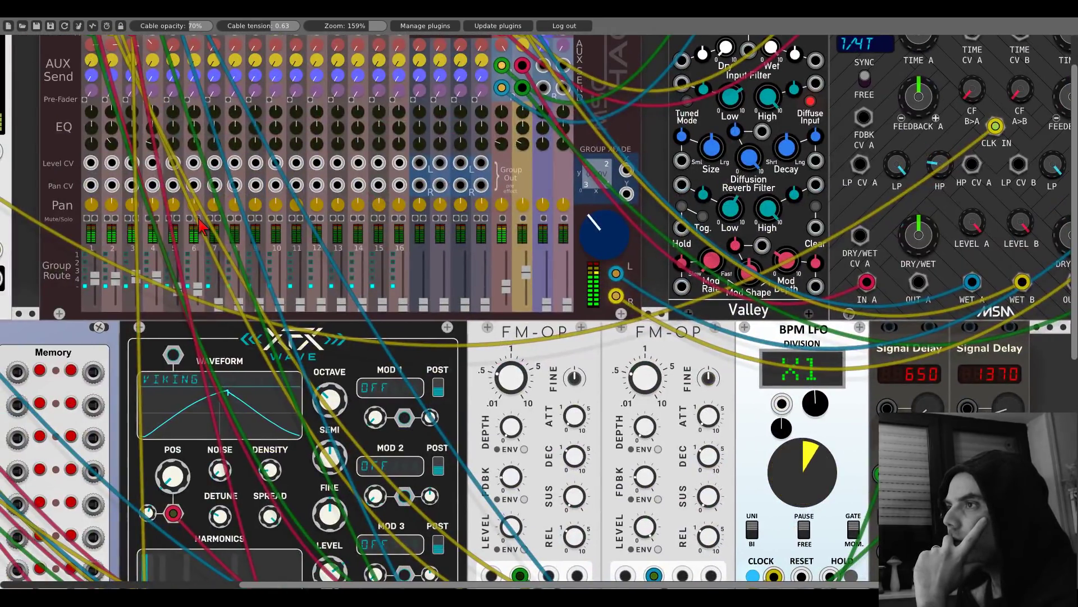
scroll(199, 225, "down", 5)
scroll(360, 251, "right", 7)
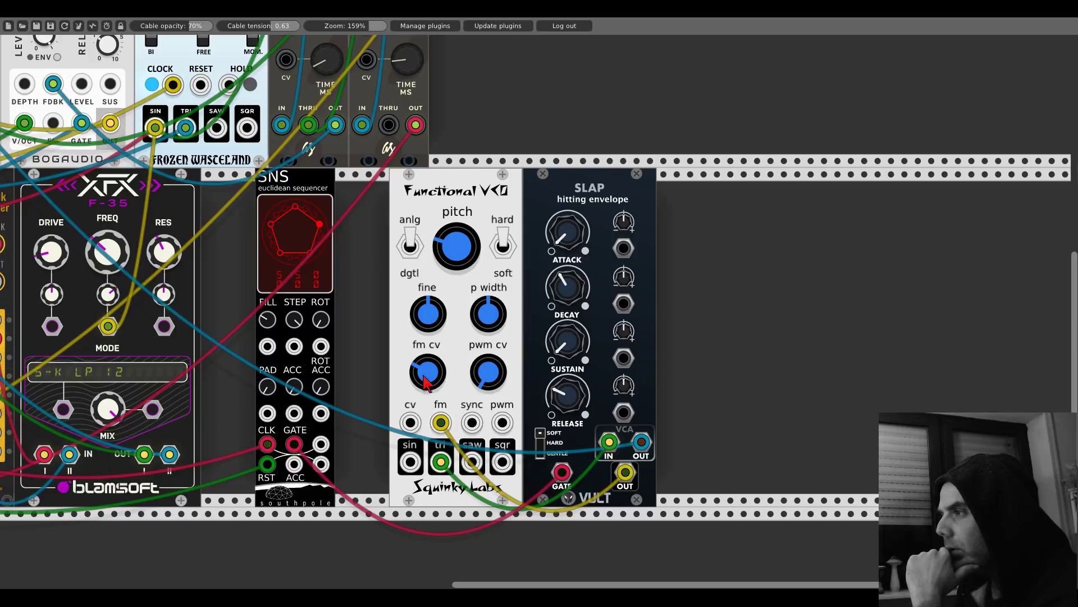
left_click_drag(426, 384, 425, 399)
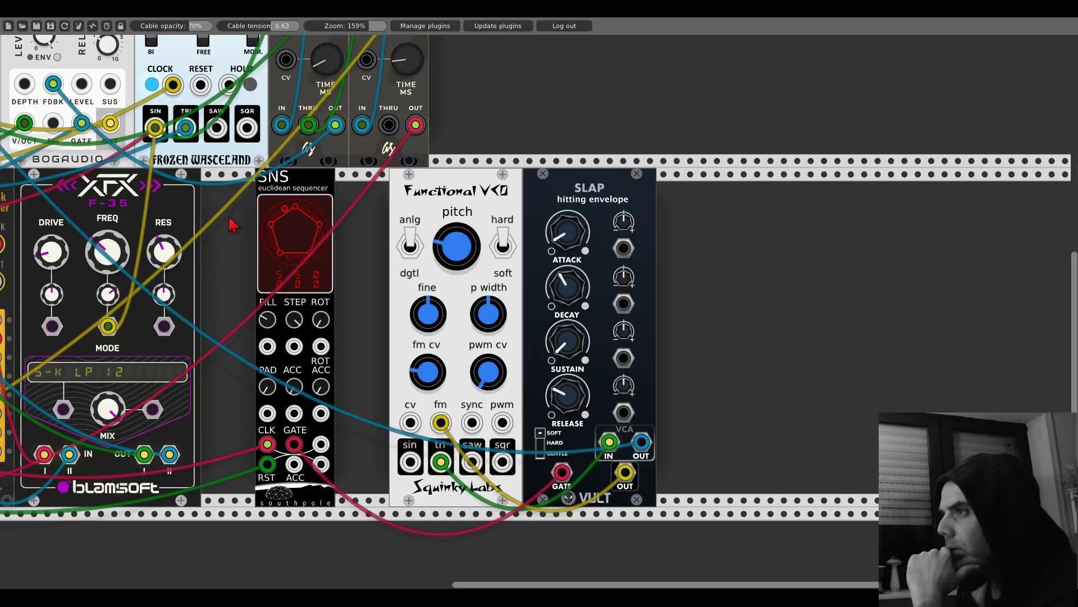
Step: Raise the level of mixer channel 6 to make the new VCO voice louder
scroll(250, 269, "up", 10)
scroll(250, 269, "left", 15)
scroll(250, 268, "up", 1)
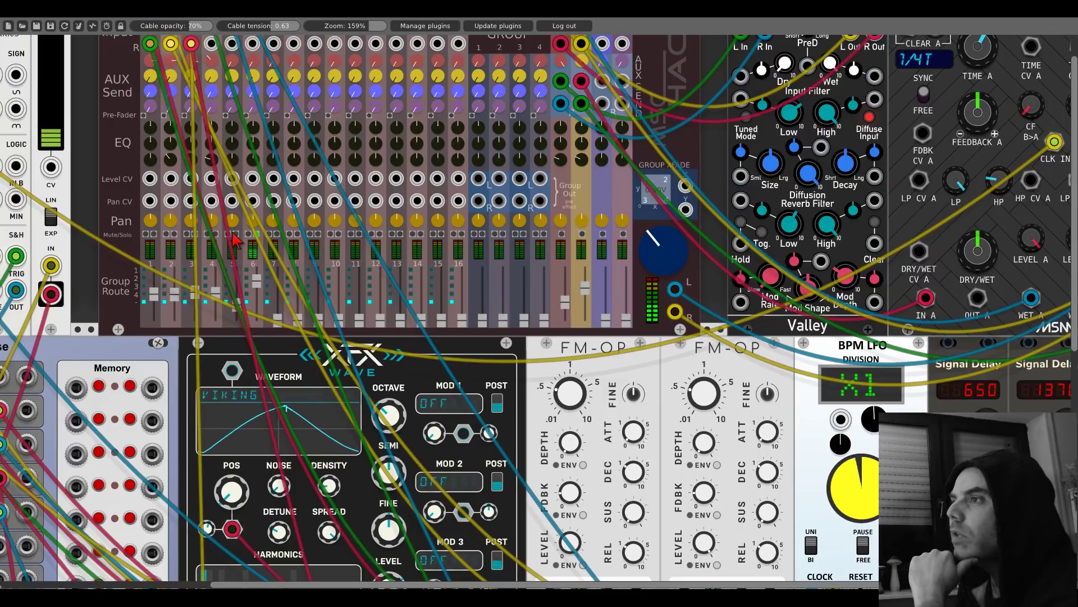
scroll(975, 387, "down", 10)
scroll(974, 387, "down", 1)
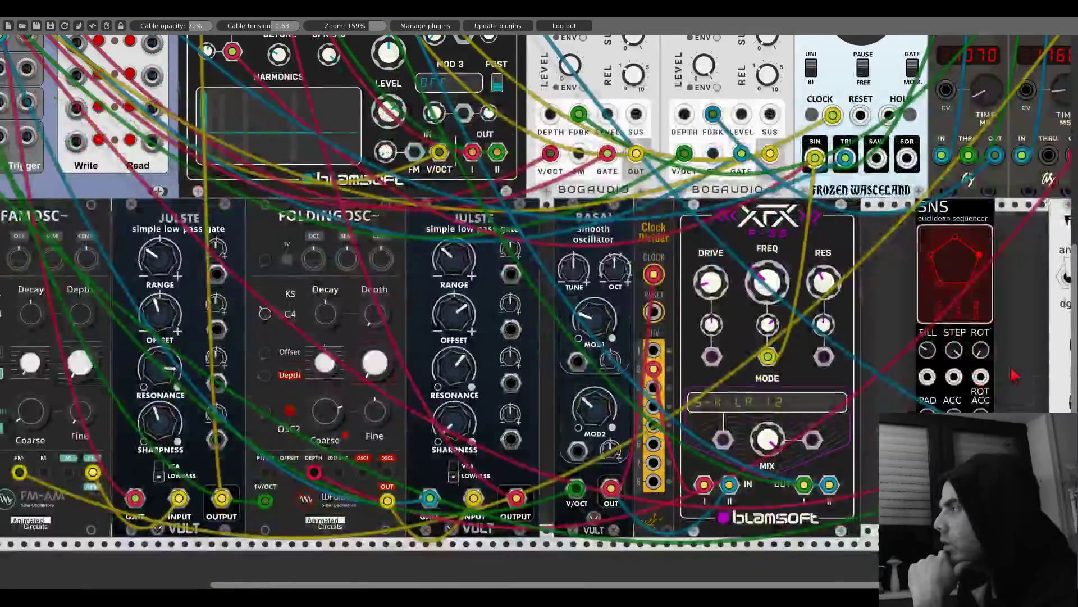
Step: Fine-tune the Functional VCO's fm cv amount and pitch, and lengthen the Slap's release slightly
scroll(436, 270, "right", 12)
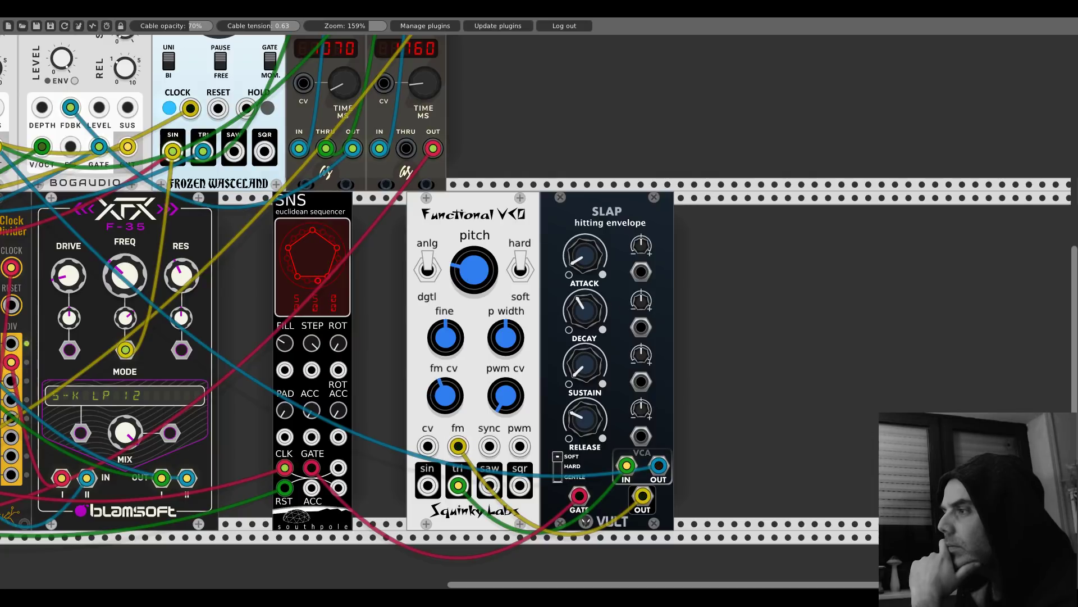
left_click_drag(445, 395, 445, 399)
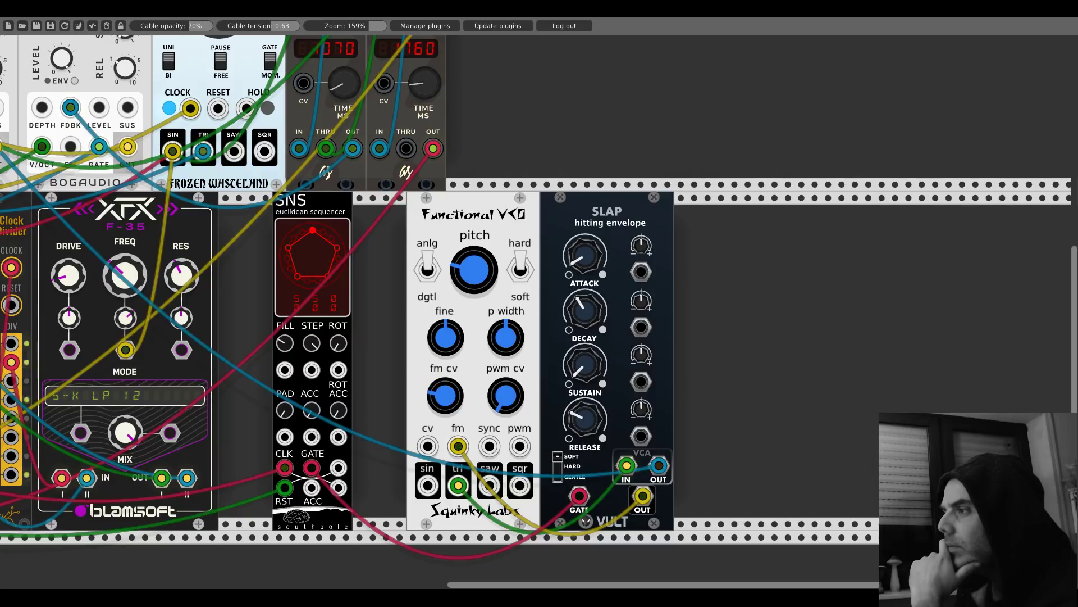
left_click_drag(588, 316, 588, 311)
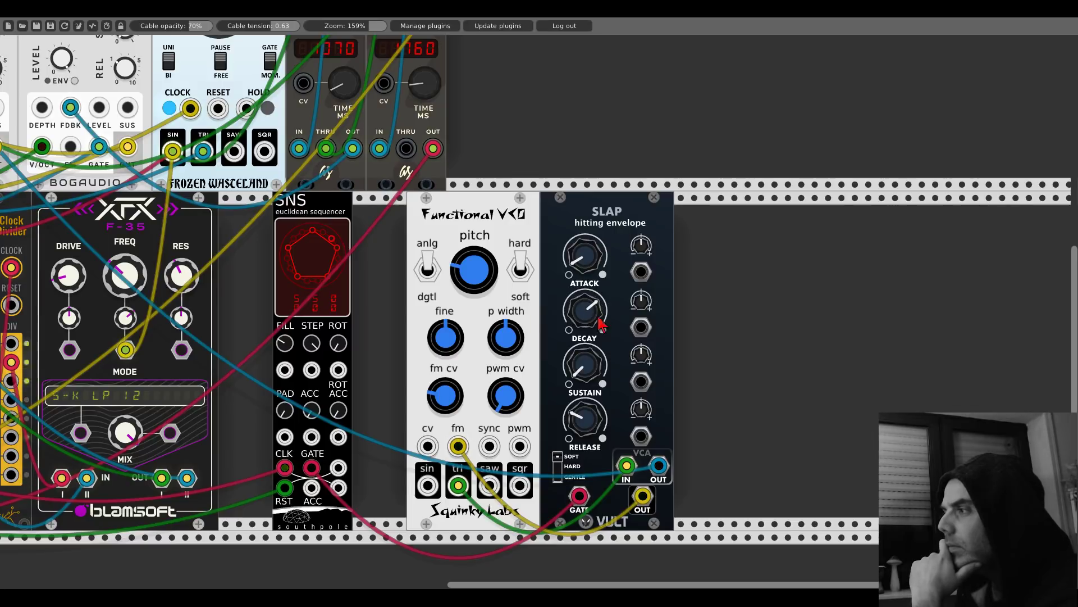
left_click_drag(585, 419, 584, 412)
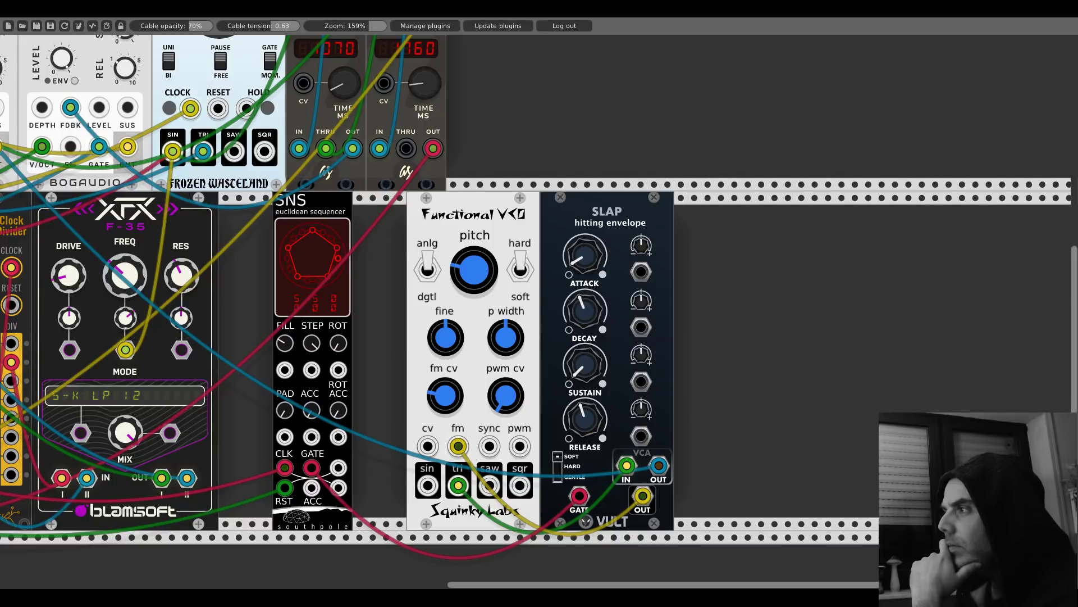
left_click_drag(490, 286, 490, 290)
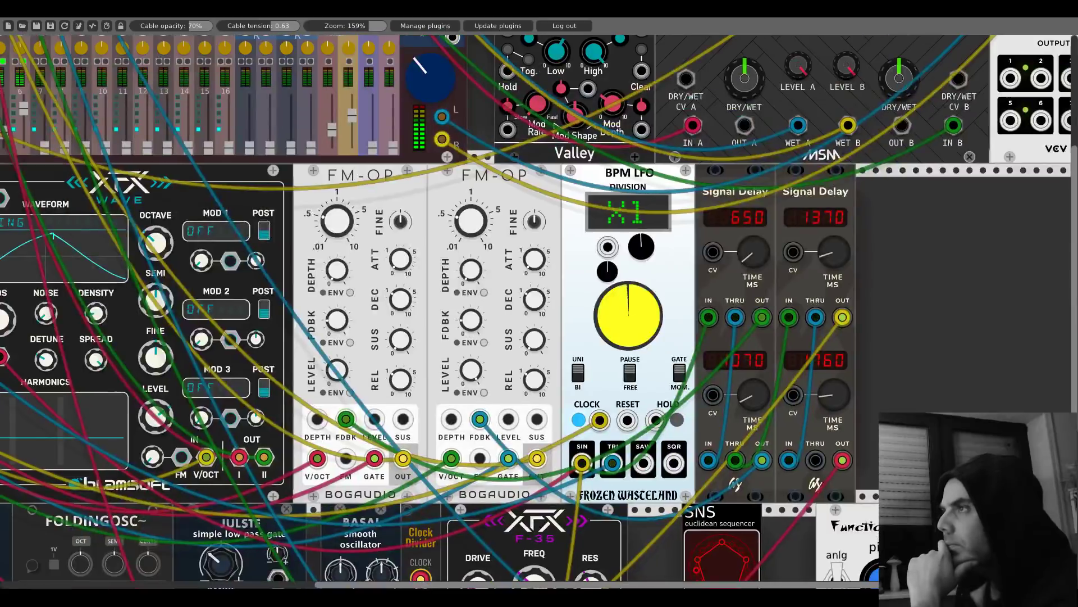
Step: Push the channel 6 fader on the mixer a little higher to balance the new voice
scroll(247, 246, "up", 4)
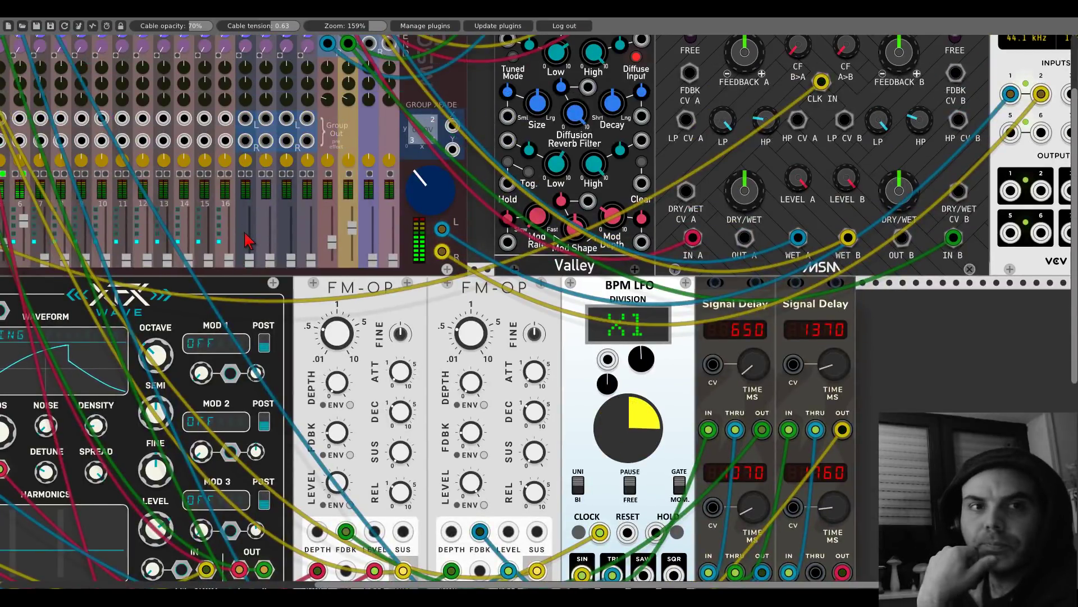
scroll(247, 246, "left", 10)
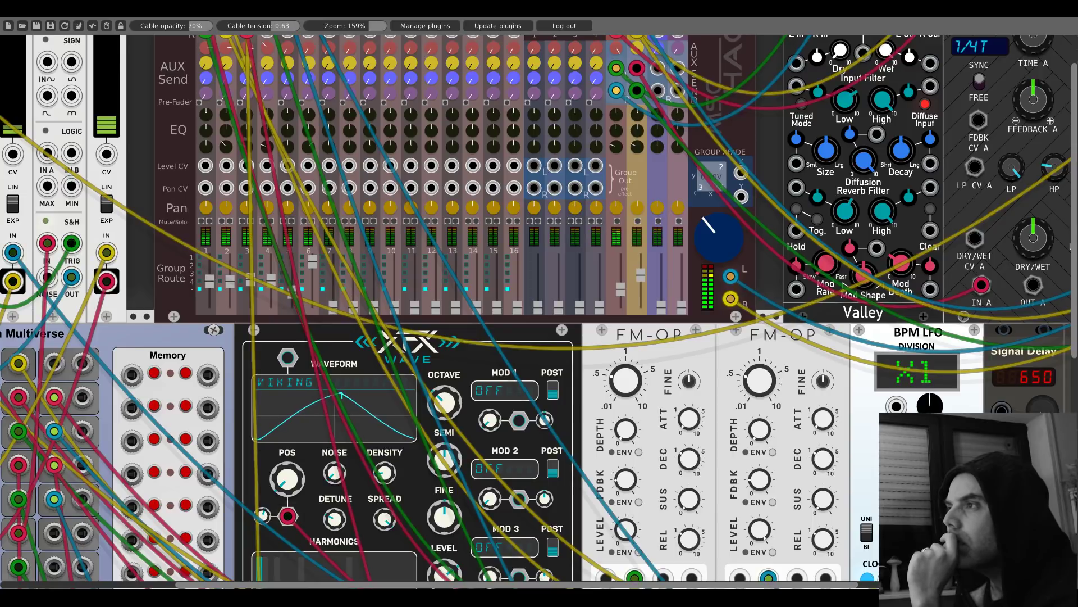
scroll(310, 269, "down", 10)
scroll(656, 220, "right", 8)
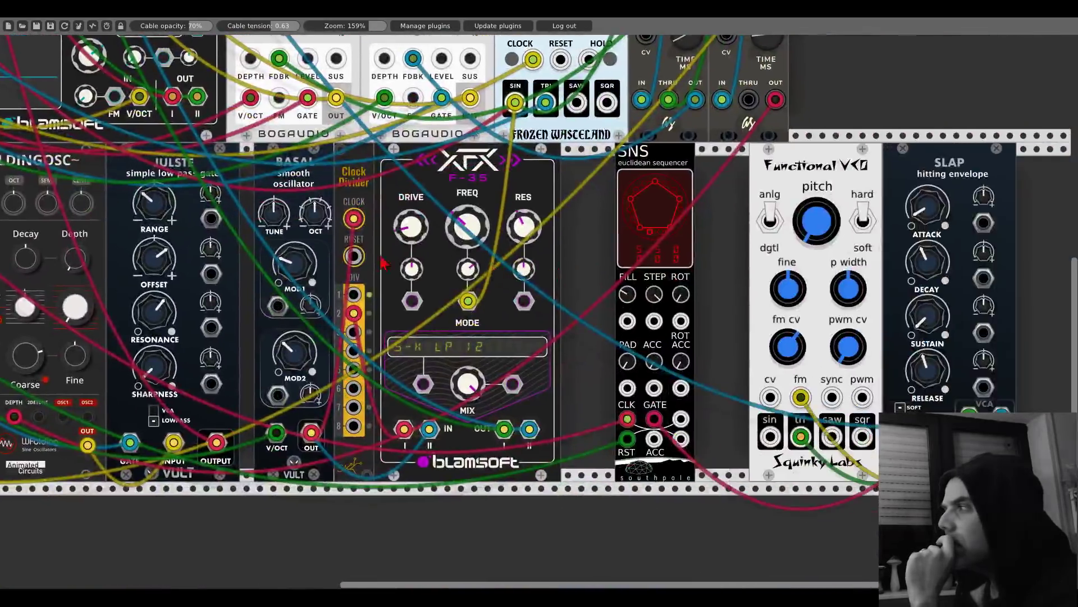
Step: Move the Functional VCO flush against the SNS sequencer and the Slap flush against the VCO
scroll(656, 220, "right", 10)
scroll(505, 247, "up", 2)
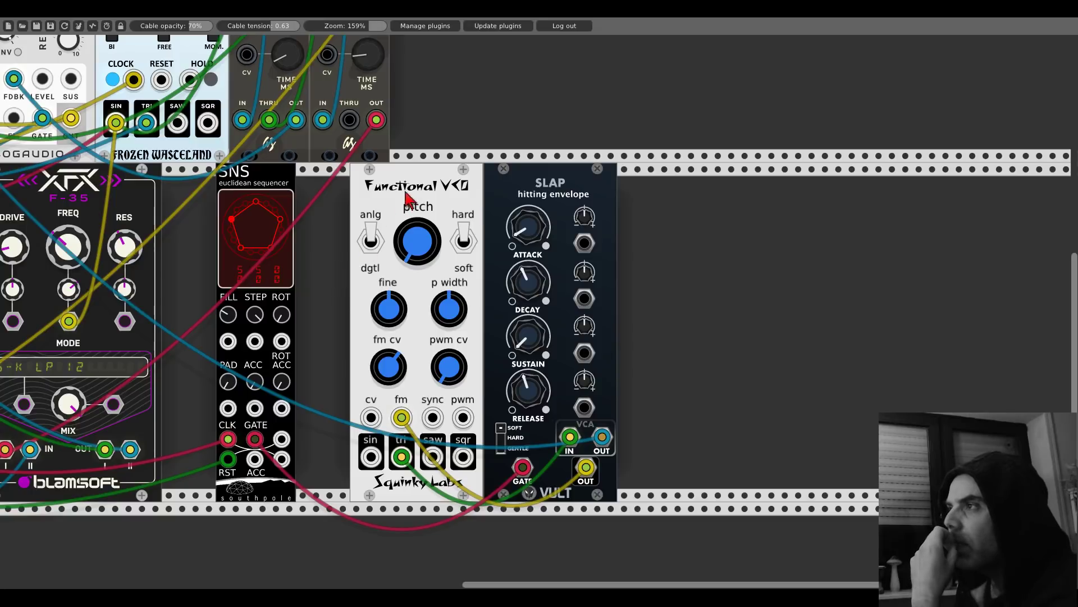
left_click_drag(402, 206, 347, 194)
left_click_drag(523, 185, 458, 181)
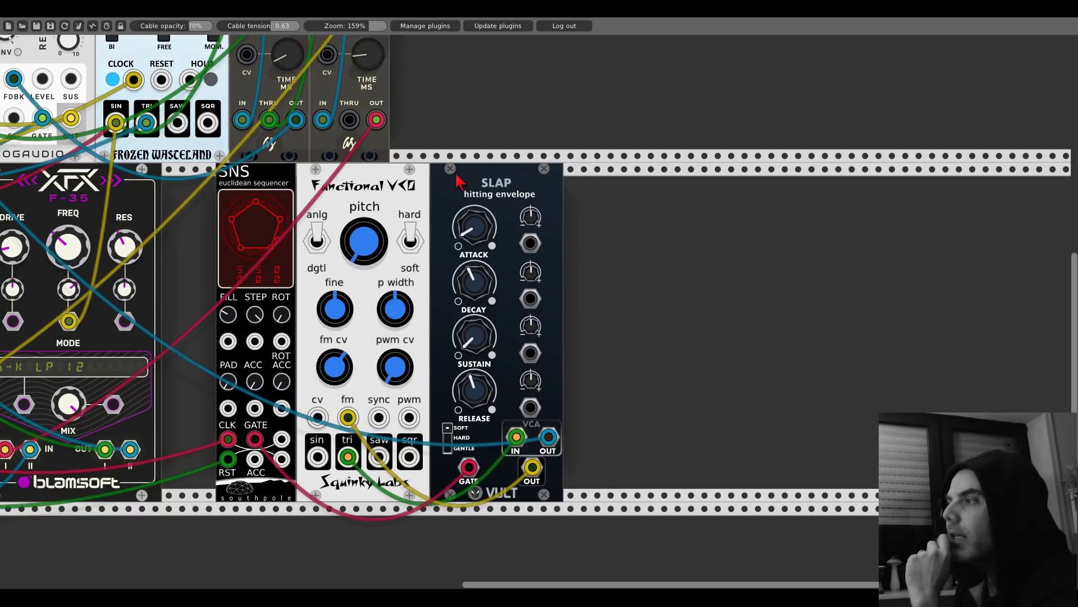
double_click(615, 237)
type("spa")
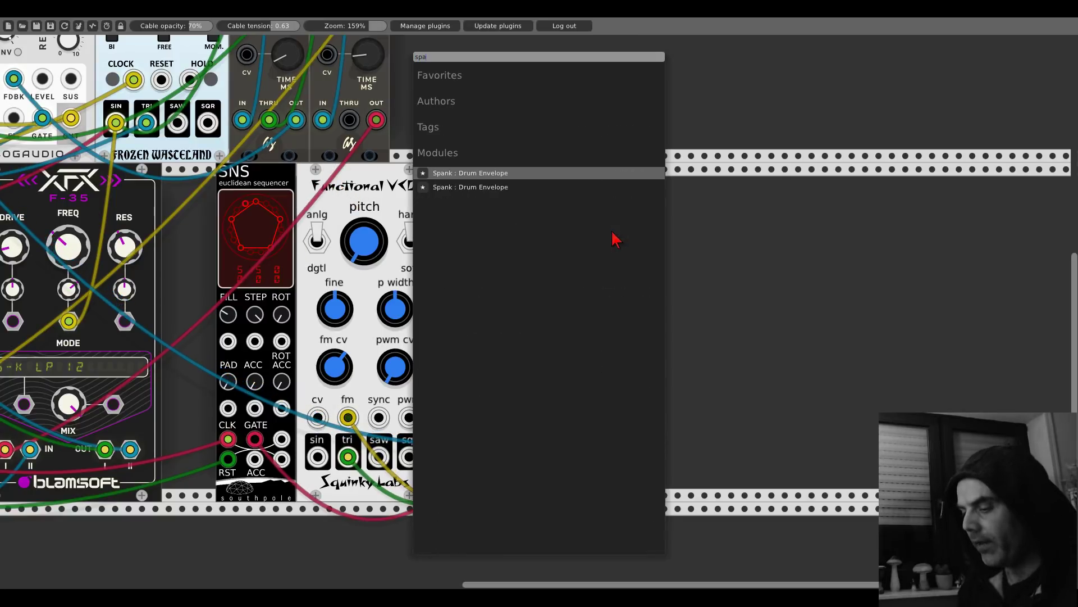
type("nk")
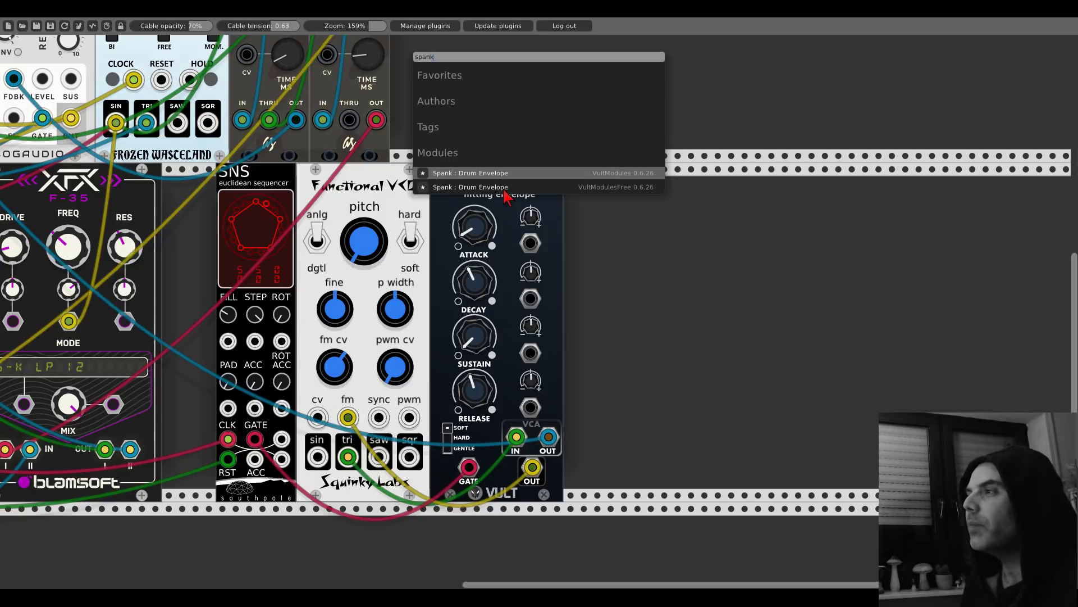
left_click(624, 240)
Step: Add a Fundamental VCA-1 module in the empty space beside the Slap
double_click(672, 272)
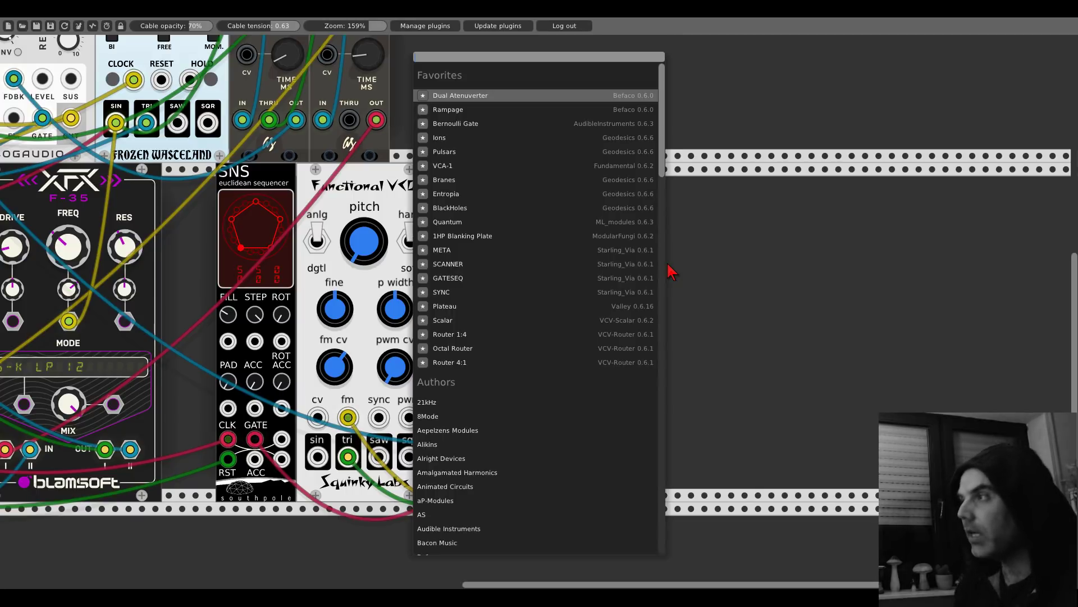
type("vca")
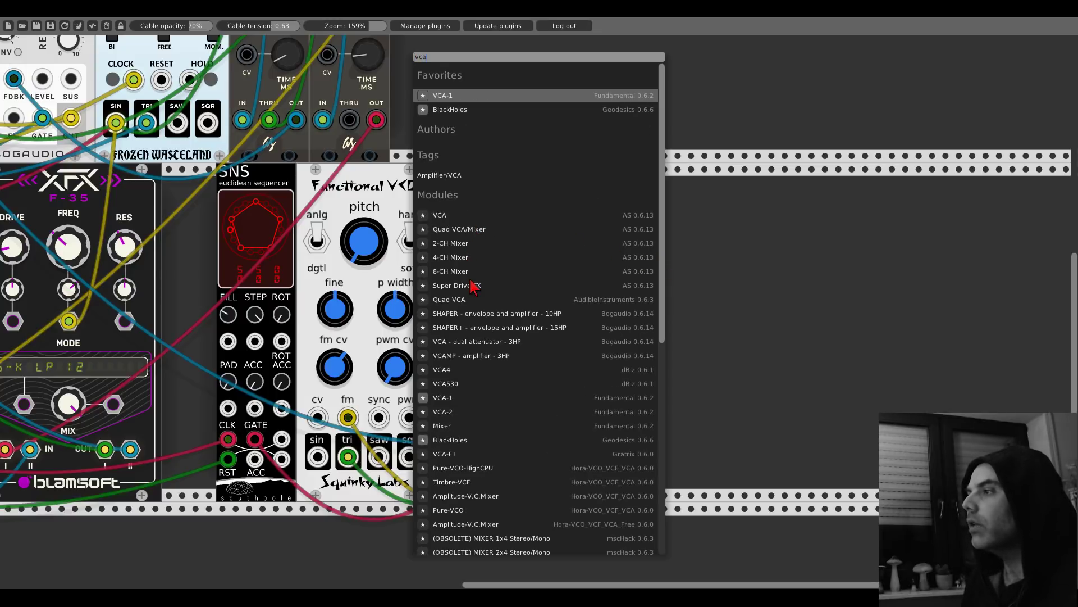
left_click(448, 100)
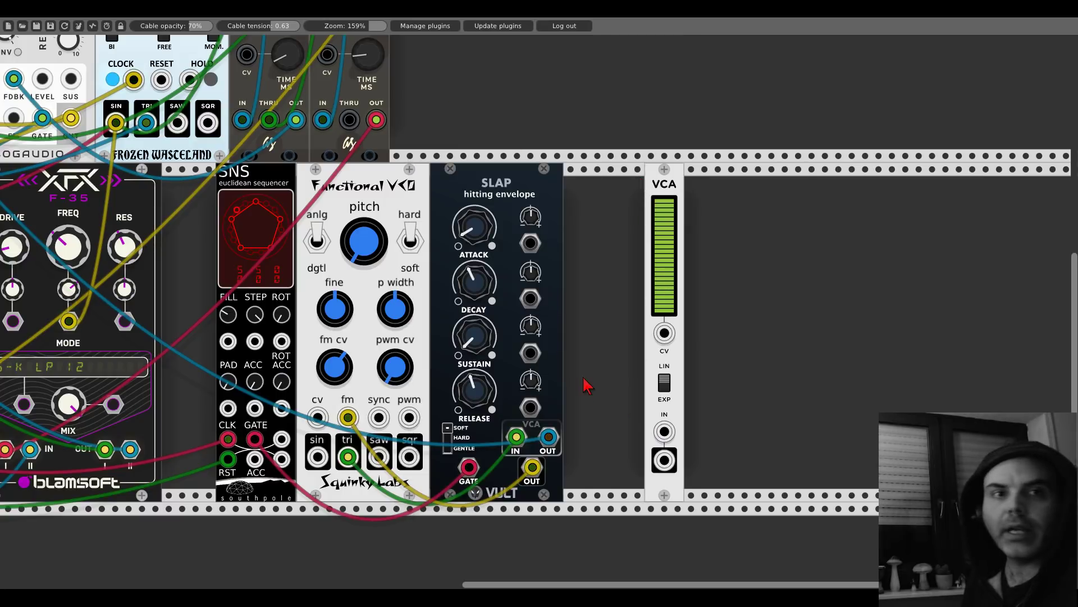
Step: Patch the NOISE output of the module beside Clocked into the IN jack of the new VCA
scroll(189, 215, "up", 10)
scroll(190, 214, "left", 15)
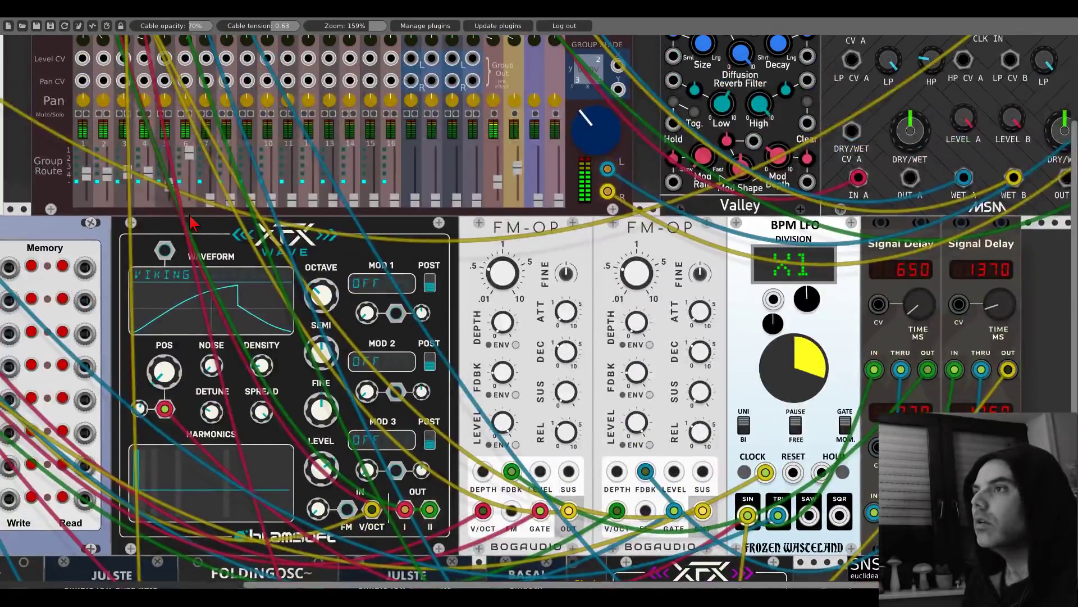
scroll(190, 217, "up", 3)
scroll(190, 217, "left", 10)
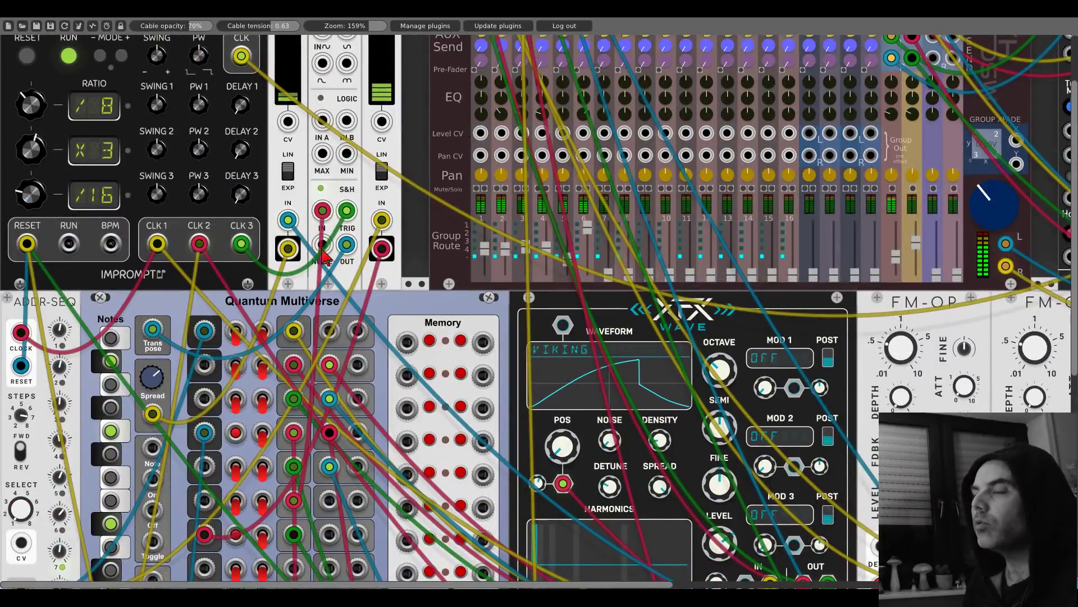
scroll(516, 247, "down", 6)
scroll(516, 248, "right", 7)
scroll(776, 446, "down", 5)
scroll(776, 446, "right", 17)
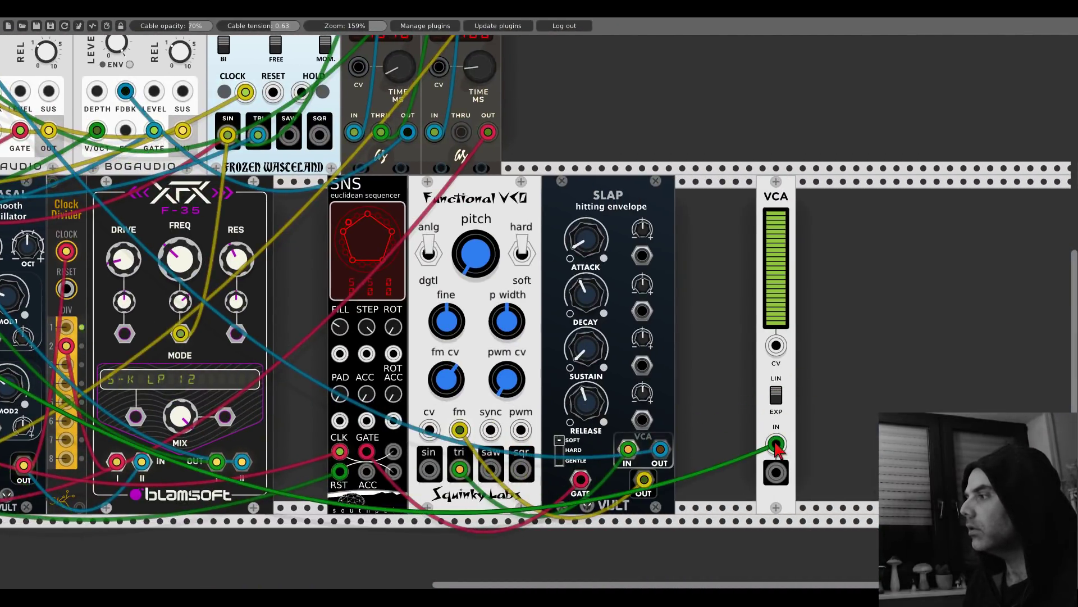
left_click_drag(777, 448, 776, 445)
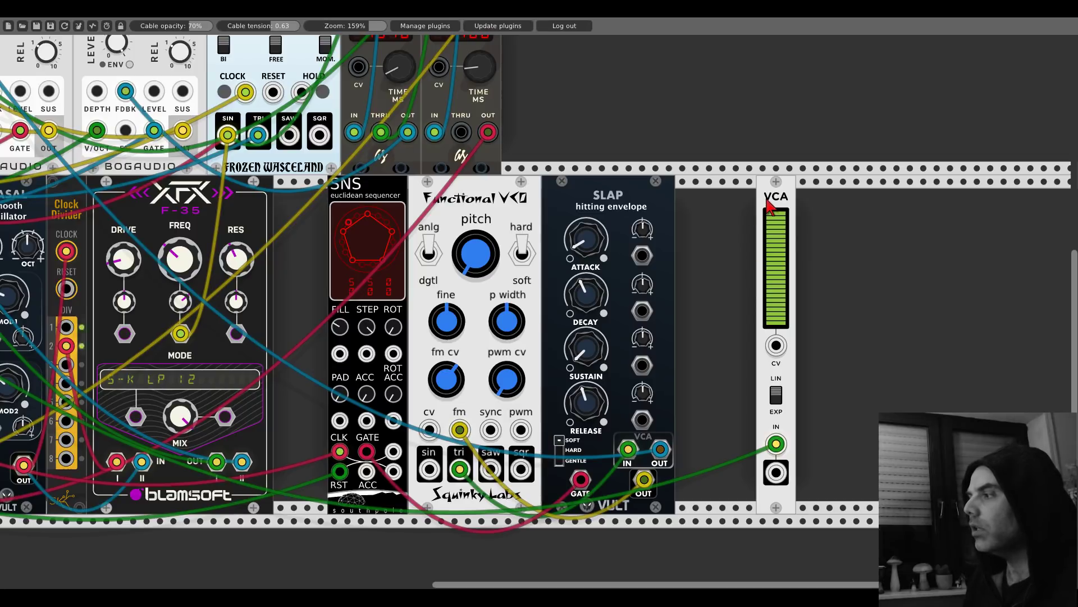
Step: Add the Vult Spank: Drum Envelope between the Slap and the VCA and route the noise through its VCA section into the VCA's IN
left_click_drag(769, 205, 877, 211)
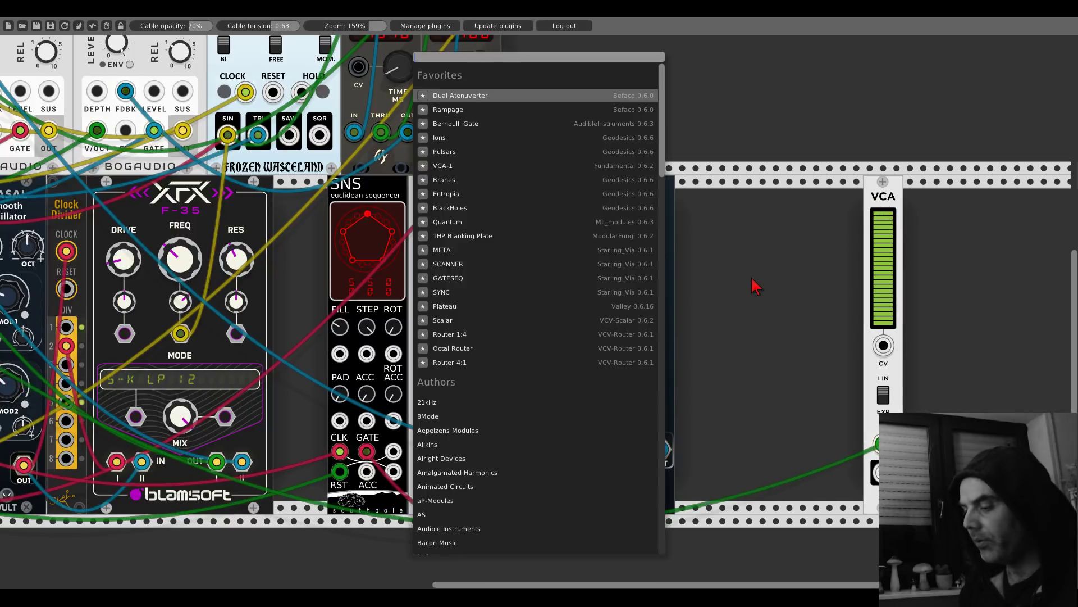
type("spank")
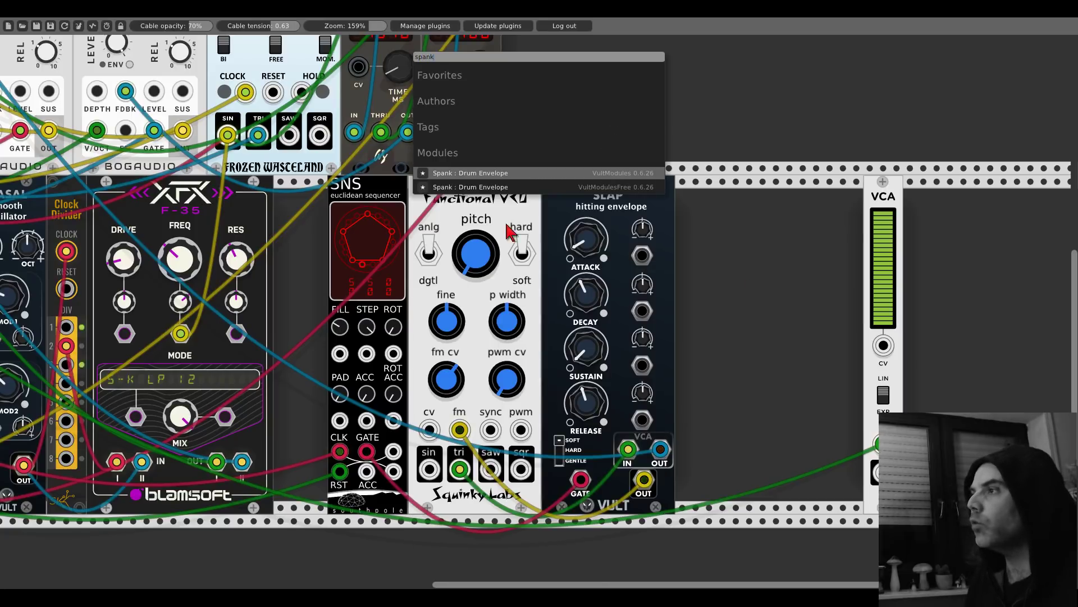
left_click(471, 173)
mouse_move(877, 443)
left_mouse_down()
mouse_move(758, 430)
mouse_move(877, 443)
left_mouse_up()
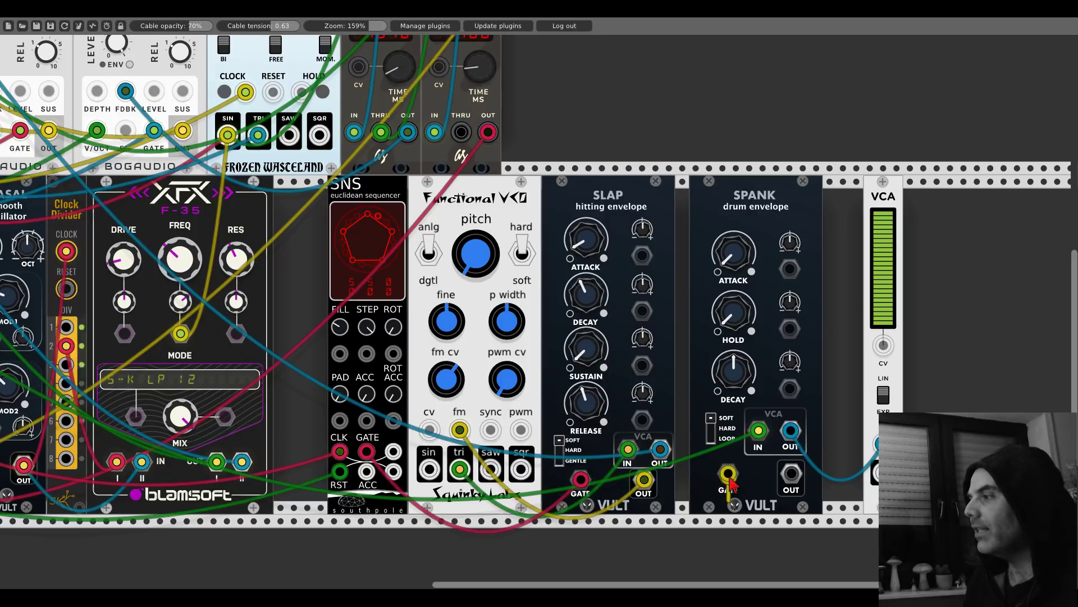
scroll(464, 178, "up", 10)
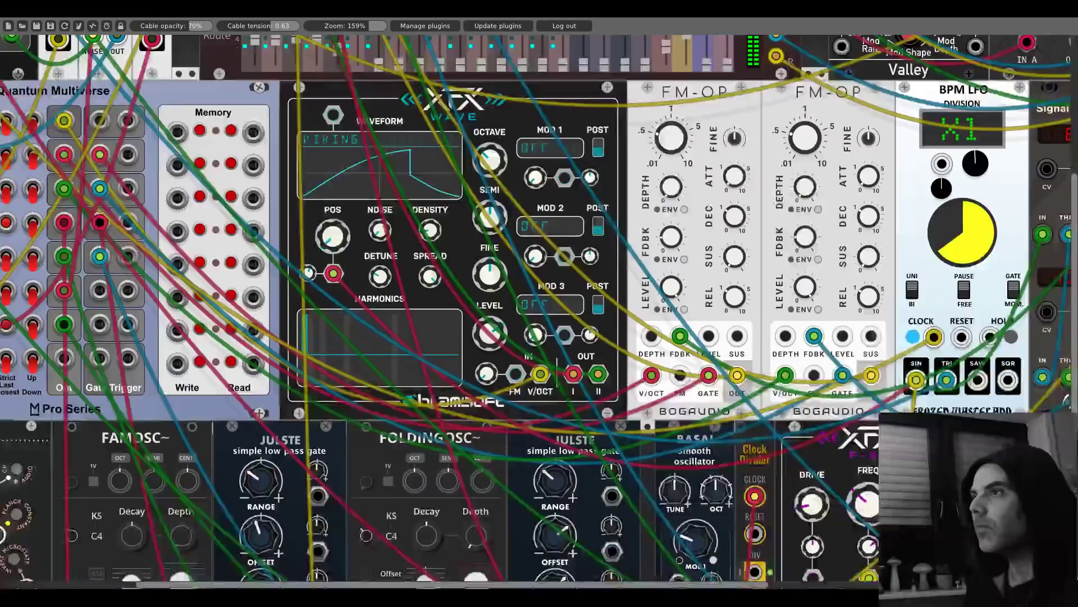
scroll(558, 243, "up", 2)
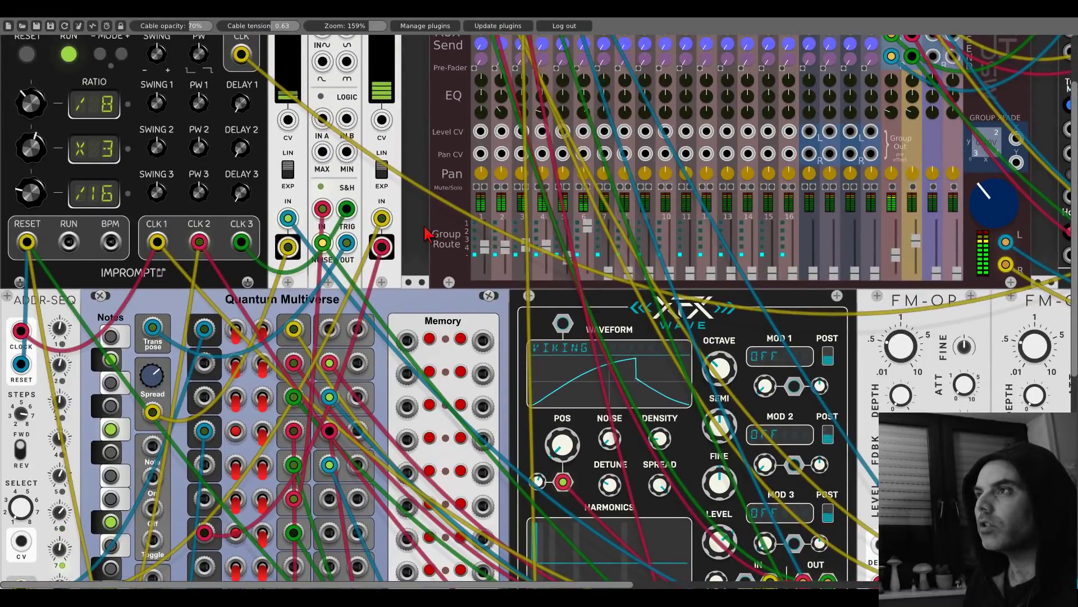
left_click_drag(427, 233, 57, 128)
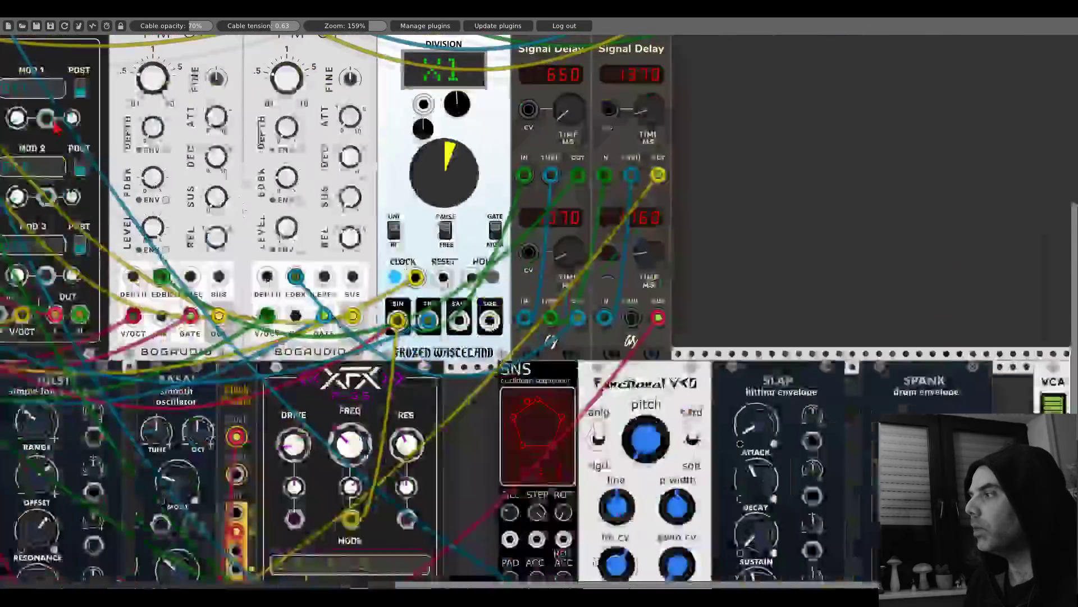
Step: Move the VCA flush against the Spank module
scroll(56, 128, "down", 5)
scroll(57, 128, "right", 10)
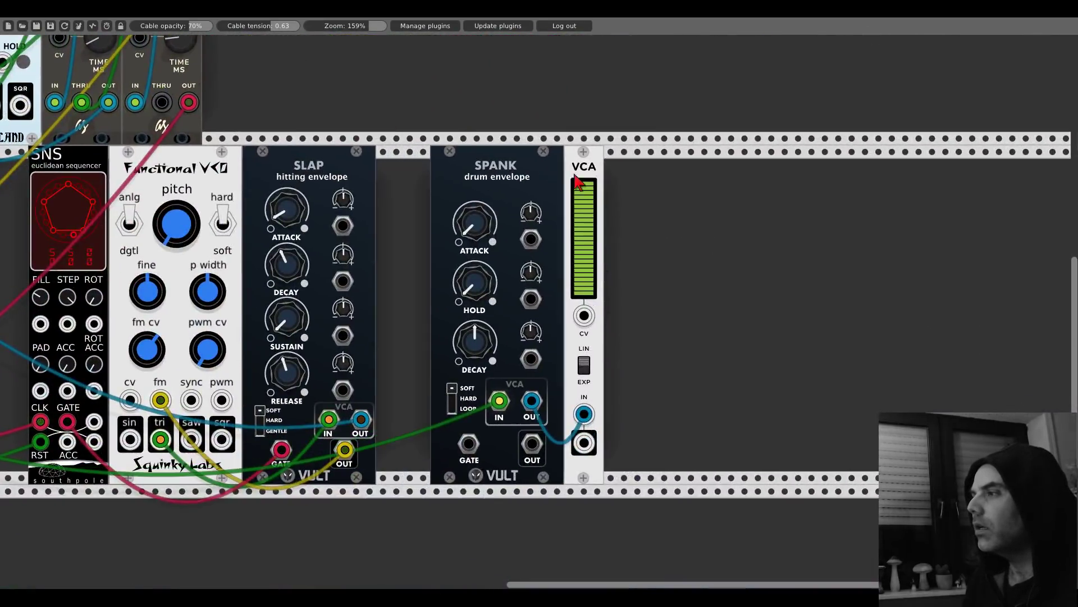
Step: Add KlirrFactoryFree's Clock Multiplier / Ratcheting Controller and place it directly in front of the Spank module
right_click(700, 240)
type("cl")
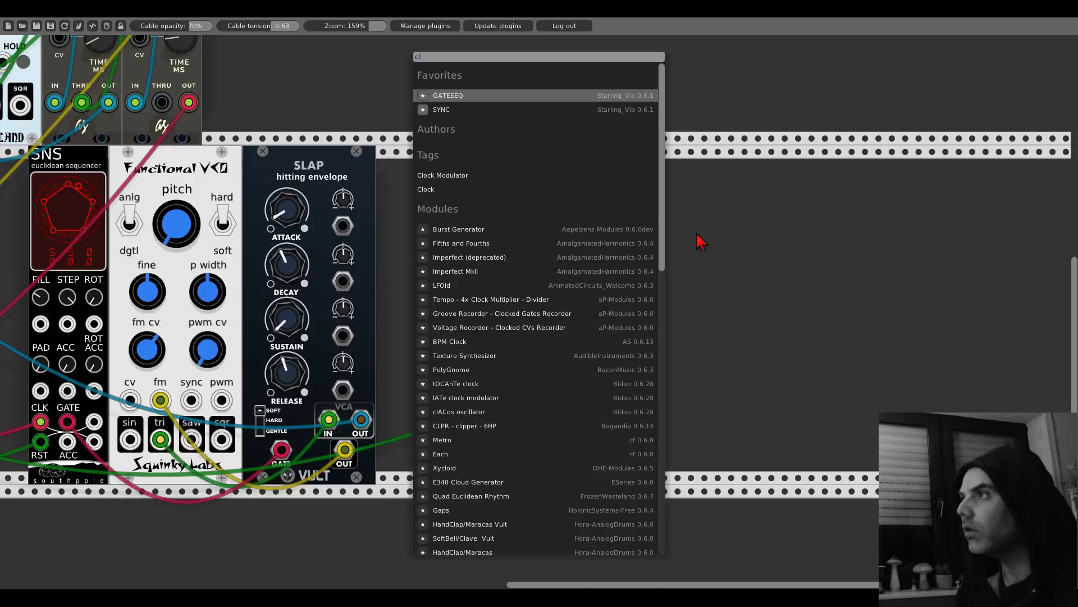
type("ock mu")
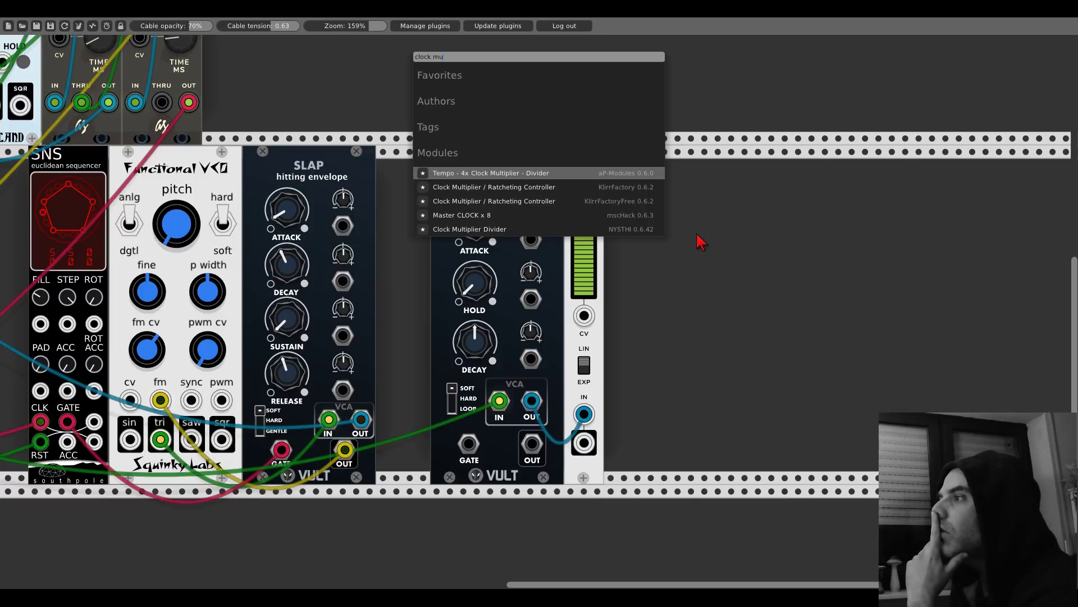
left_click(528, 202)
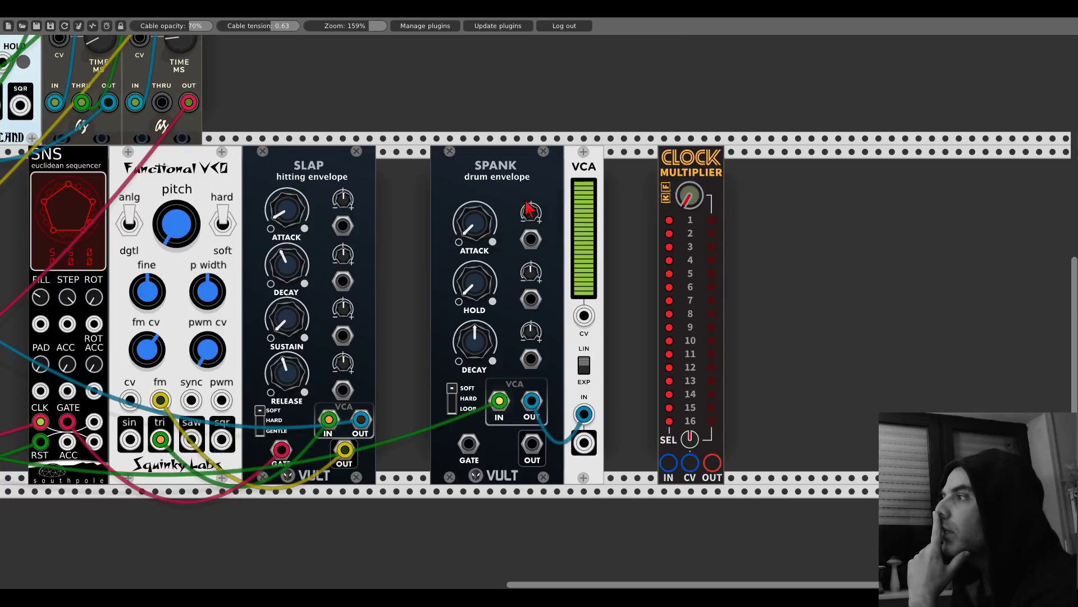
left_click_drag(677, 176, 615, 169)
left_click_drag(703, 169, 713, 188)
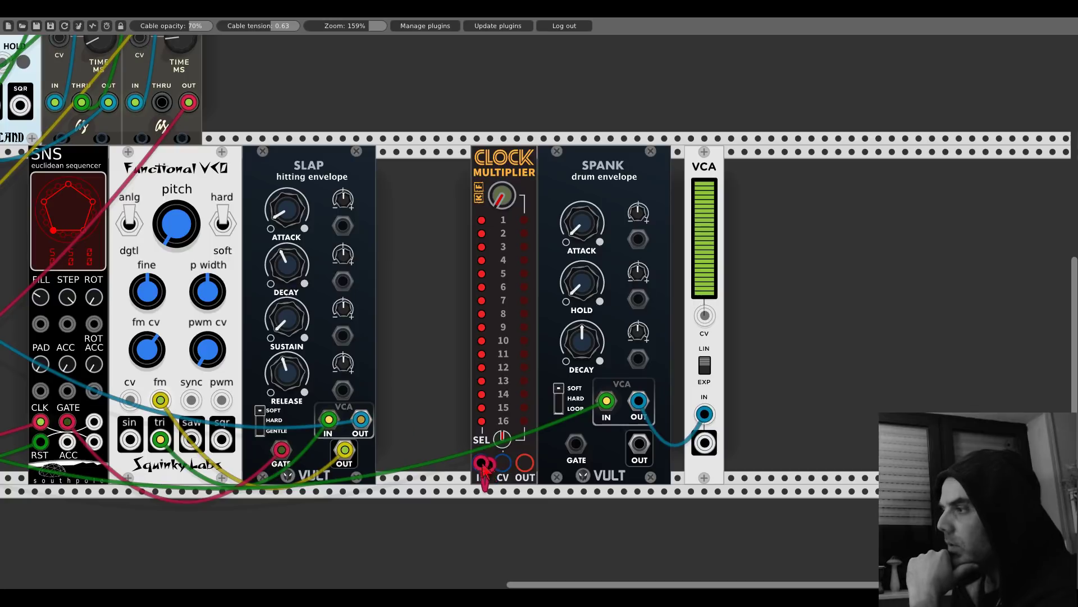
Step: Patch the CLK output of the master clock into the Clock Multiplier's IN jack
scroll(490, 444, "left", 15)
scroll(536, 309, "left", 8)
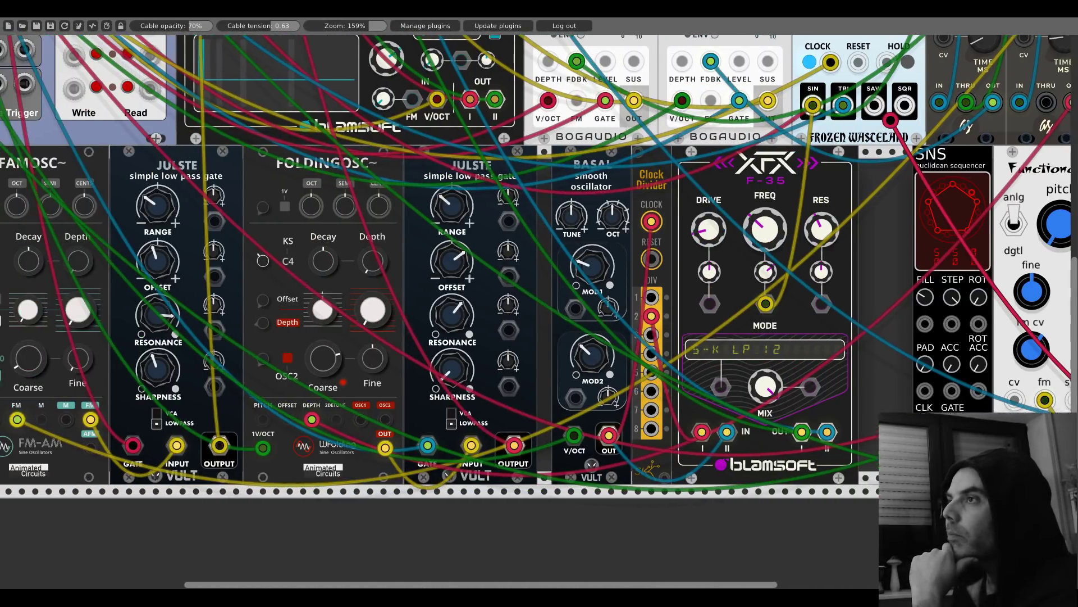
scroll(535, 309, "up", 12)
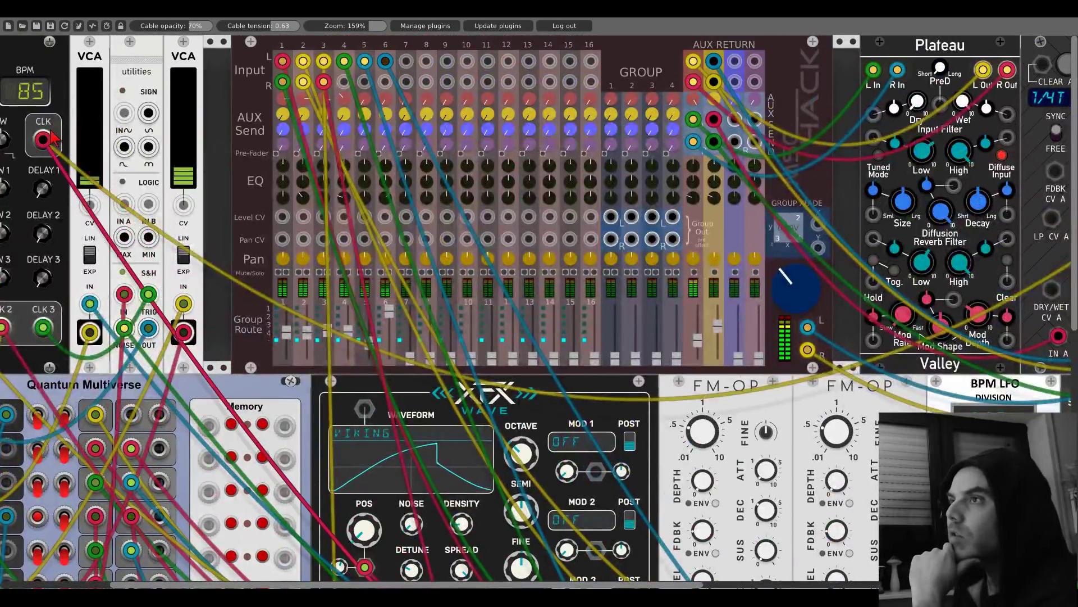
scroll(212, 199, "right", 18)
scroll(212, 200, "down", 7)
scroll(395, 164, "right", 10)
scroll(395, 163, "down", 5)
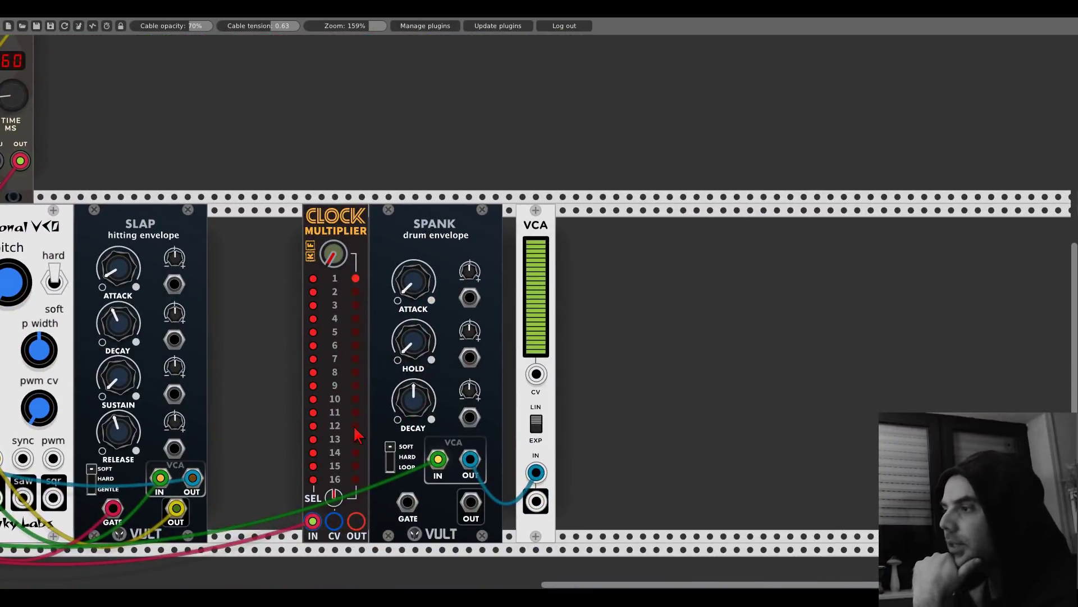
Step: Patch the Clock Multiplier's OUT into the Spank's GATE and move the VCA flush against the Spank
left_click_drag(356, 521, 407, 510)
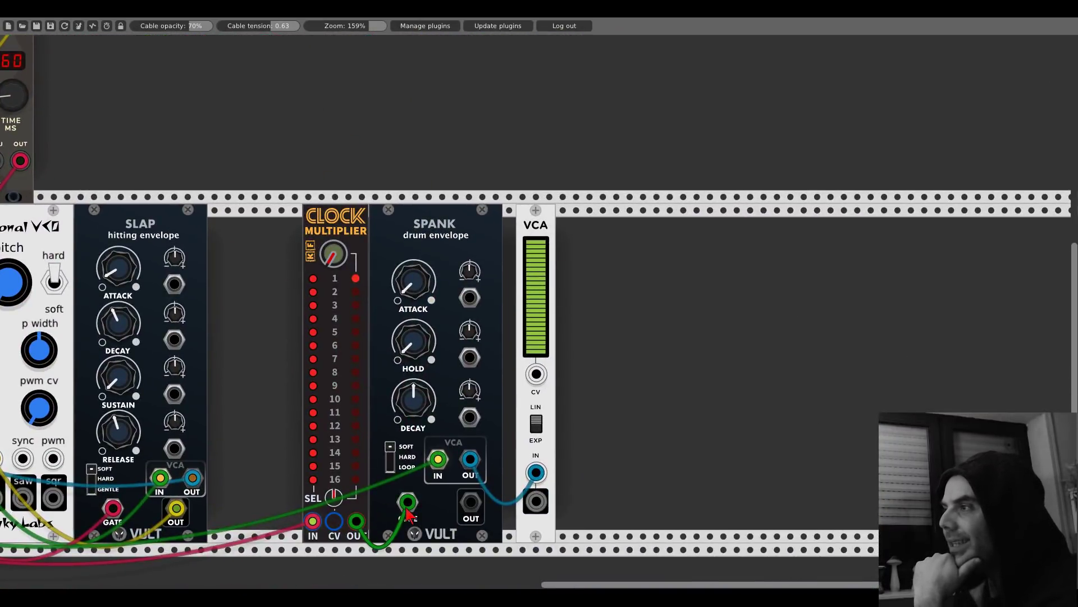
left_click_drag(528, 216, 514, 217)
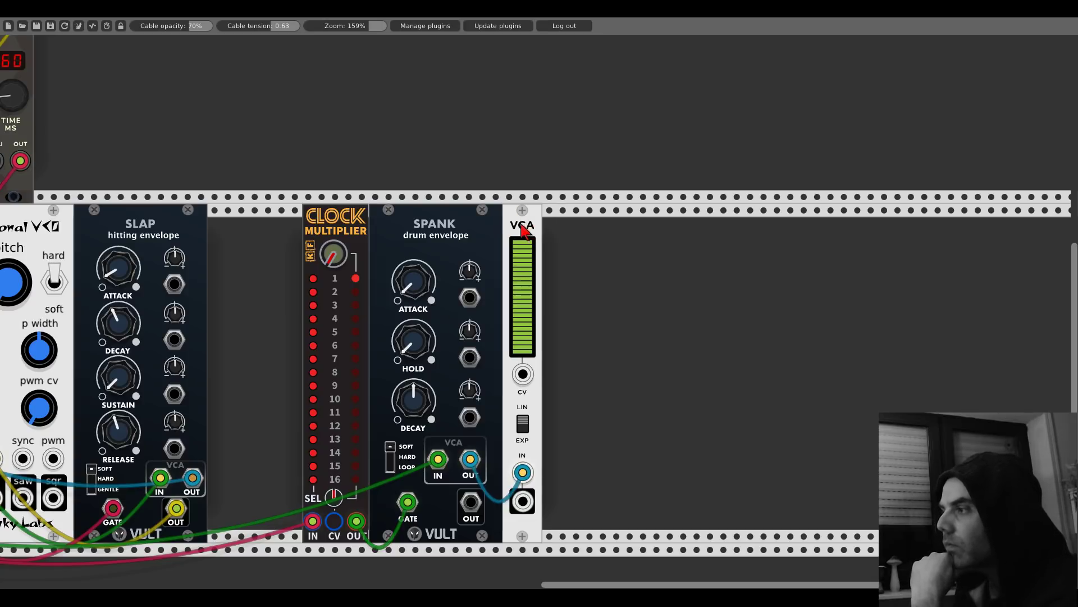
Step: Patch the VCA's output beside the Spank into mixer input 7 and raise that channel's fader slightly
scroll(205, 401, "left", 15)
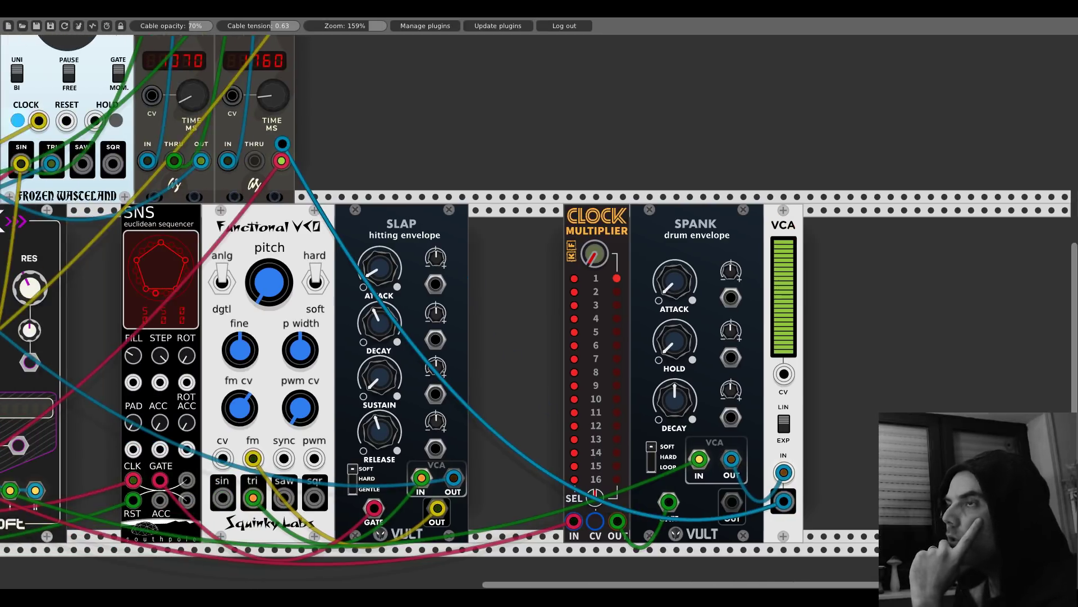
scroll(205, 402, "up", 5)
scroll(205, 402, "up", 8)
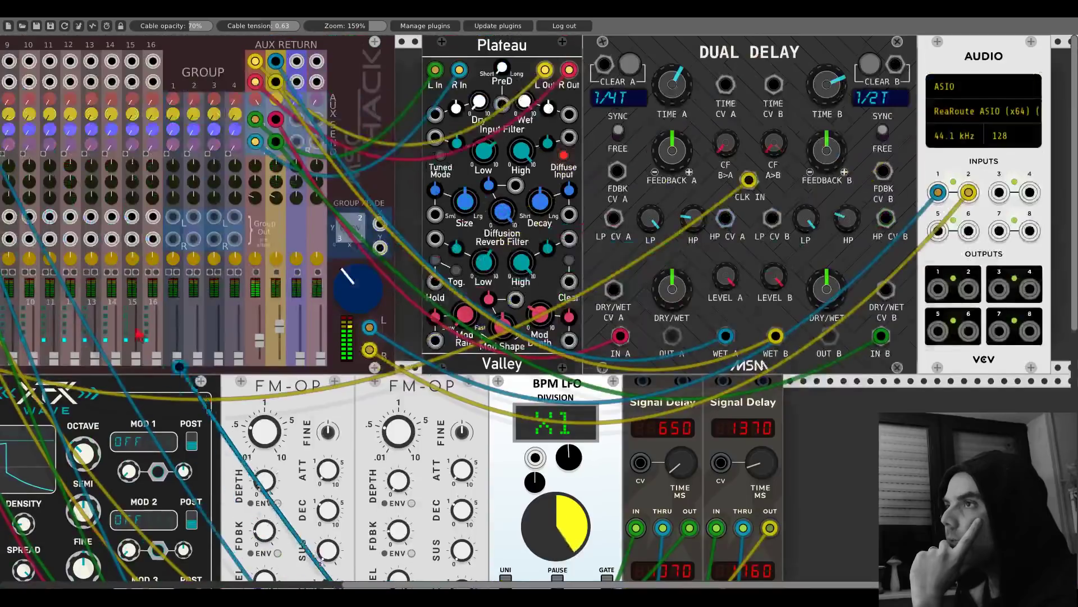
scroll(205, 402, "left", 3)
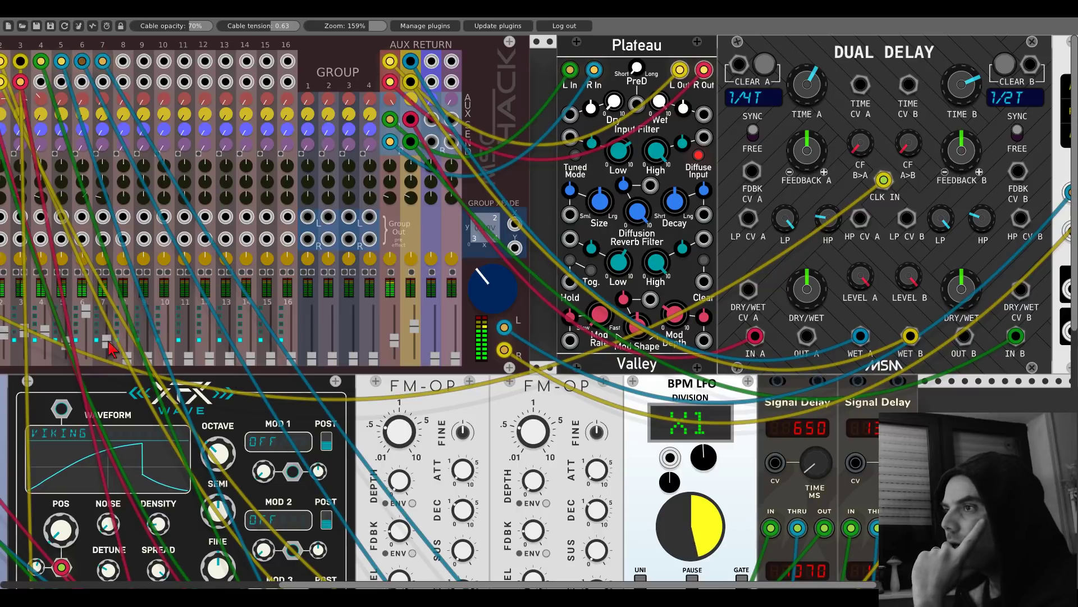
Step: Switch the Spank envelope to HARD and shorten its decay
scroll(631, 164, "down", 10)
scroll(632, 164, "right", 15)
scroll(632, 164, "down", 3)
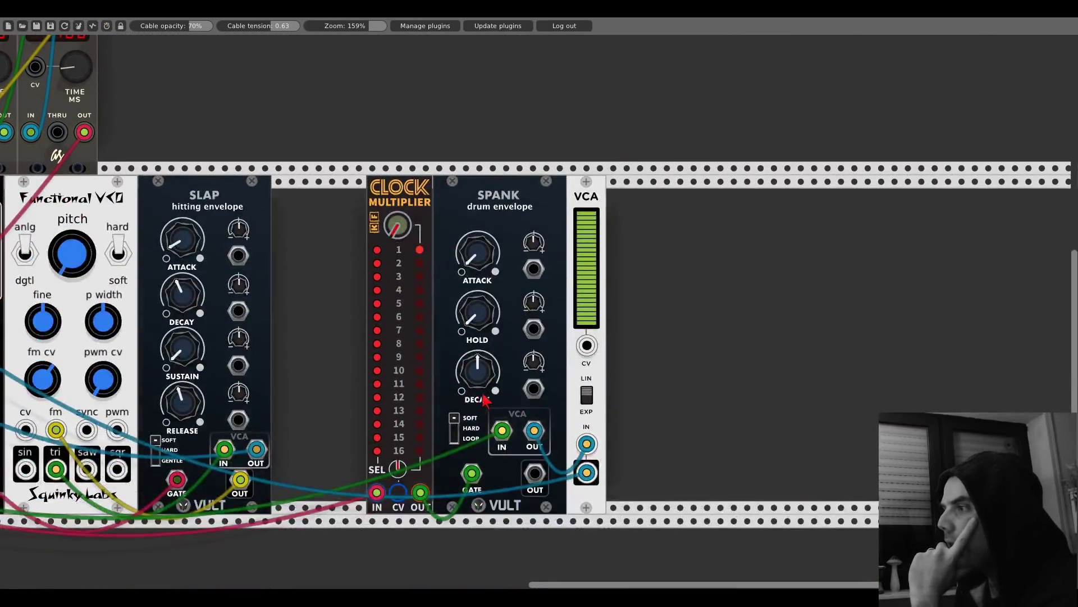
left_click(454, 422)
left_click_drag(477, 371, 477, 385)
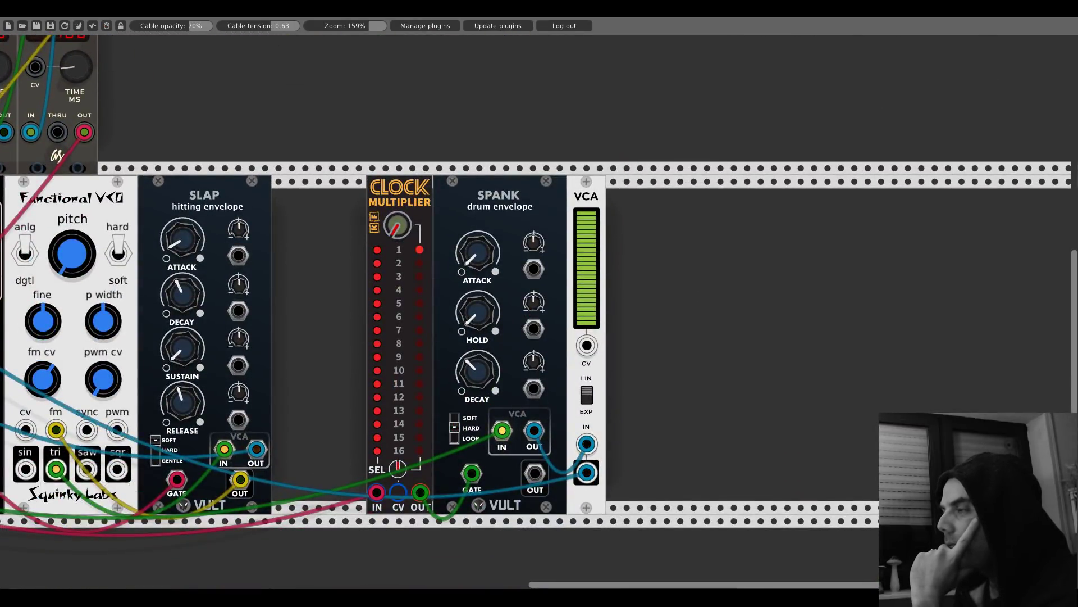
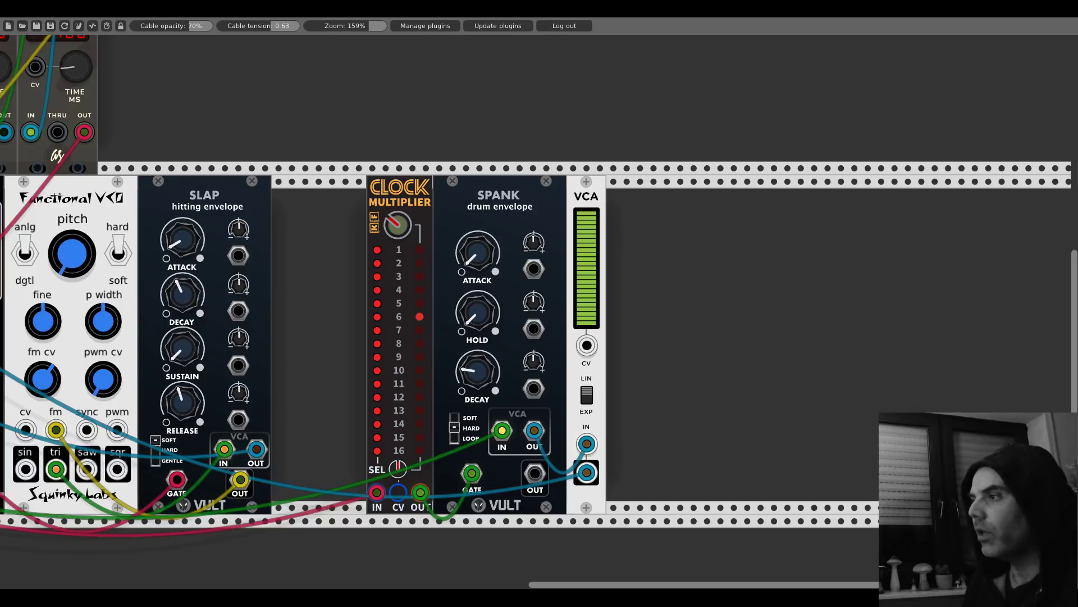
Step: Add the Bogaudio DADSR(H) - advanced envelope - 10HP module beside the VCA
right_click(644, 344)
type("adds")
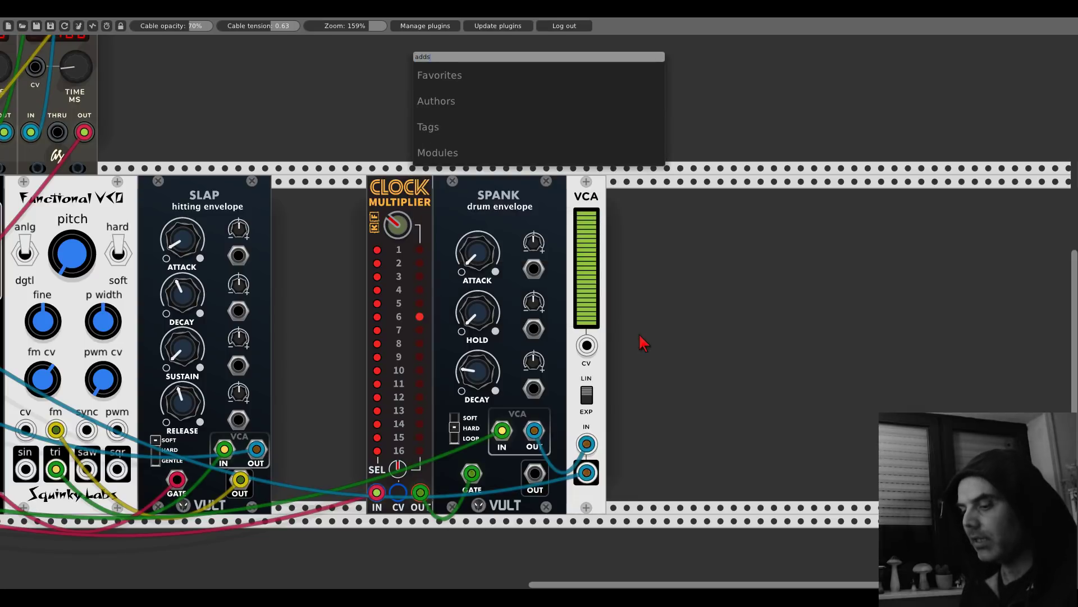
type("r")
key("BackSpace")
key("BackSpace")
key("BackSpace")
key("BackSpace")
key("BackSpace")
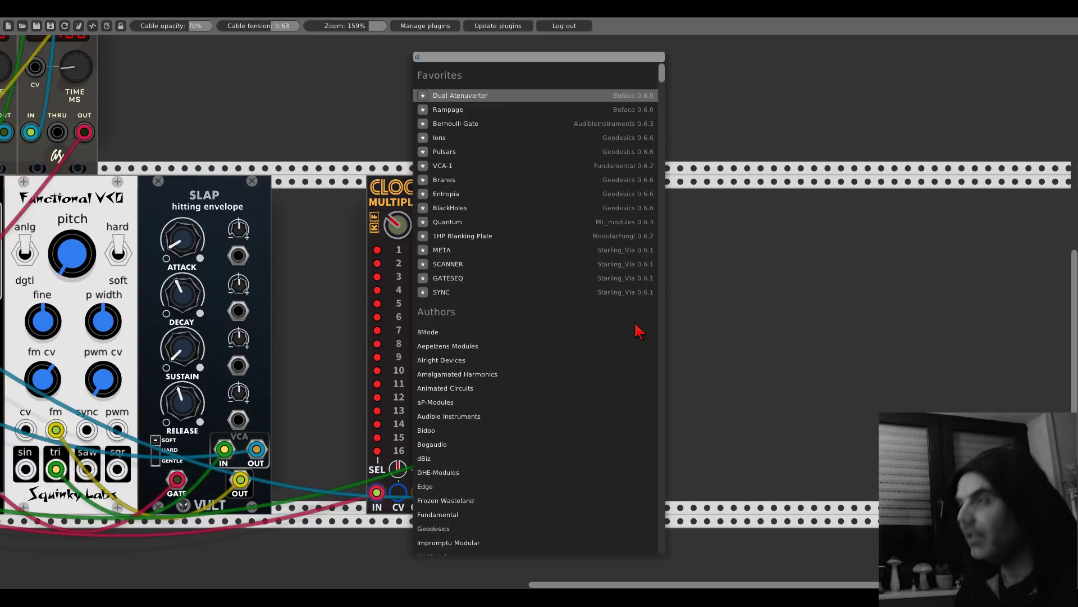
type("dad")
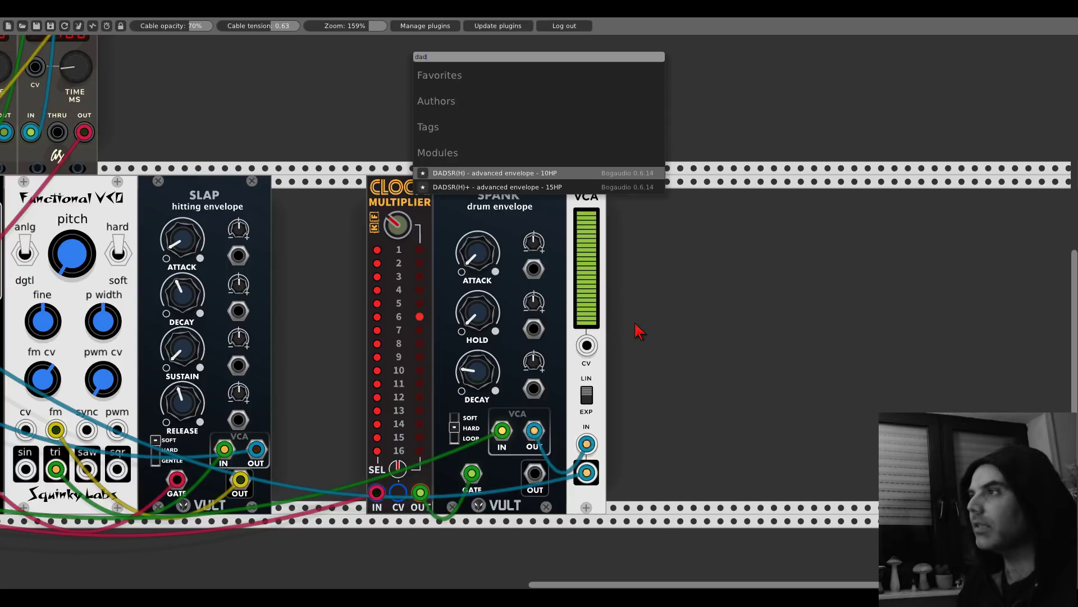
left_click(499, 174)
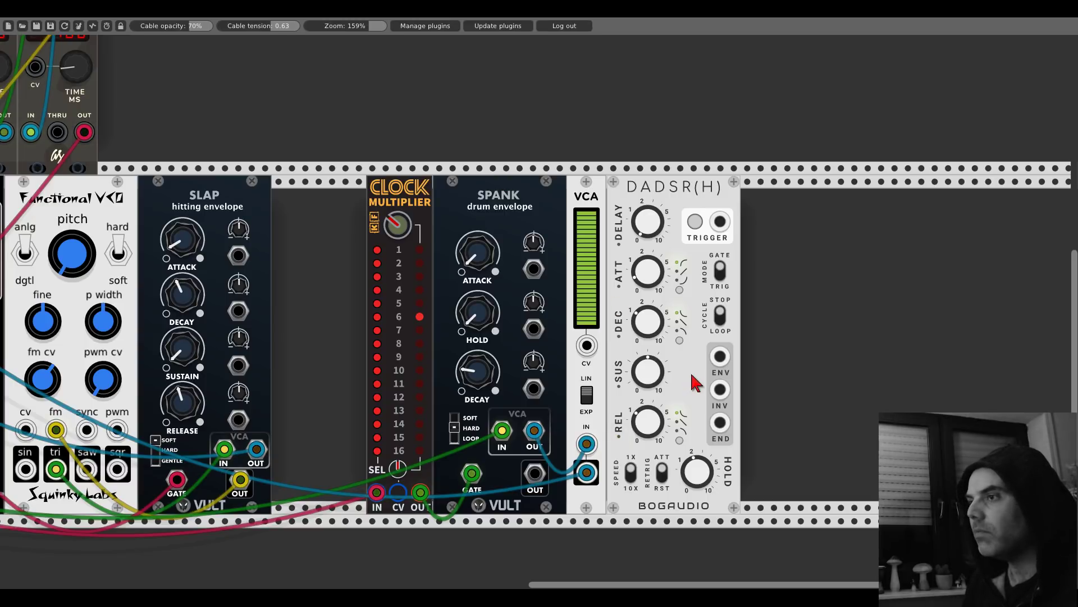
Step: Patch the SNS sequencer's GATE into the DADSR(H) TRIGGER and the envelope's INV output into the VCA's CV
left_click_drag(719, 221, 208, 450)
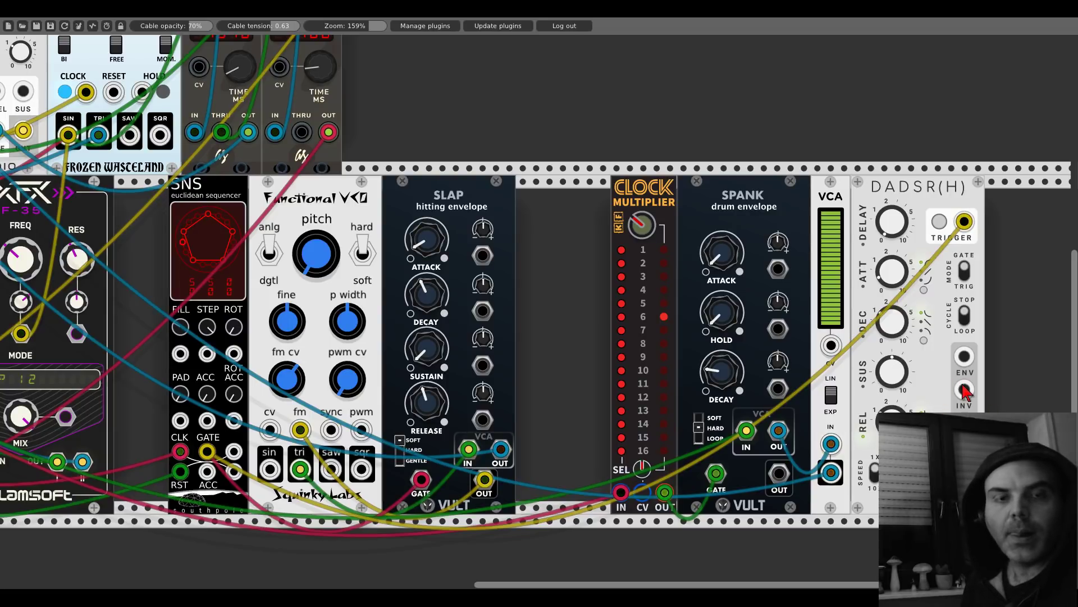
left_click_drag(964, 389, 831, 345)
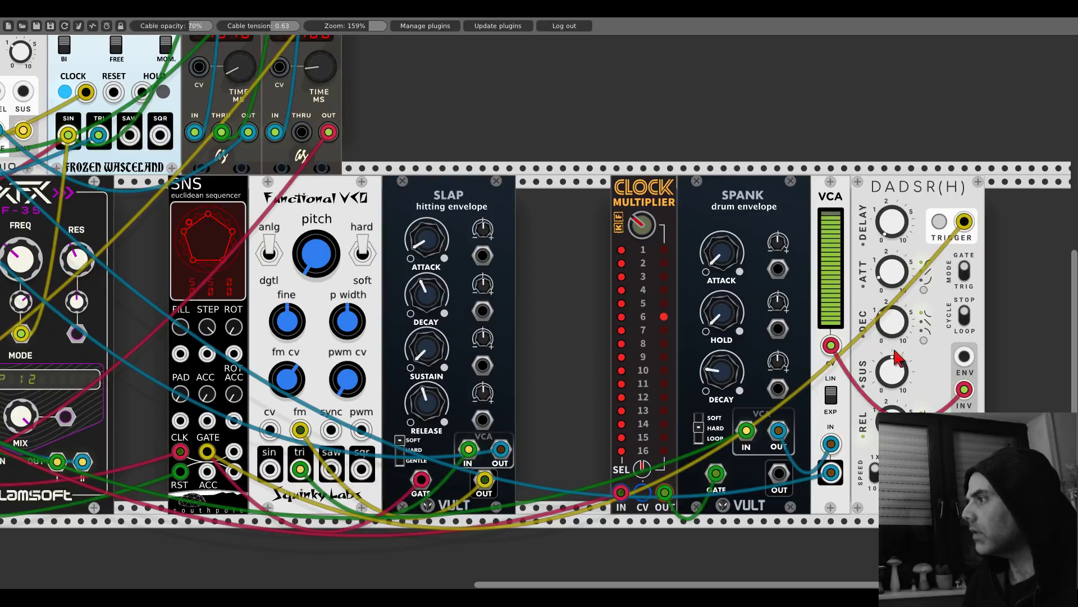
Step: Adjust the sustain and attack of the DADSR(H) envelope
left_click_drag(896, 358, 898, 368)
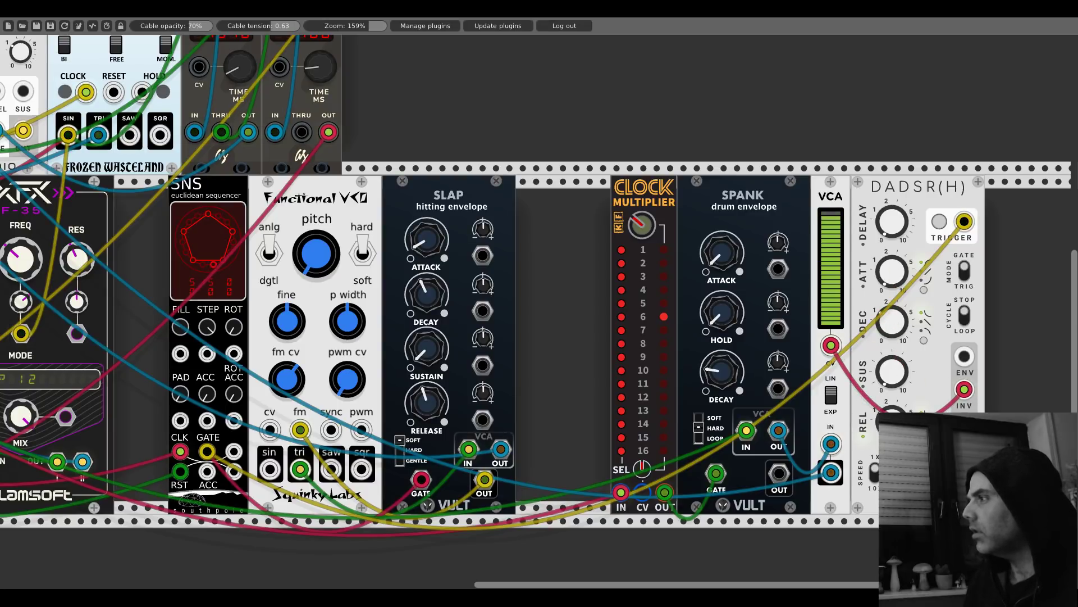
left_click_drag(895, 274, 893, 331)
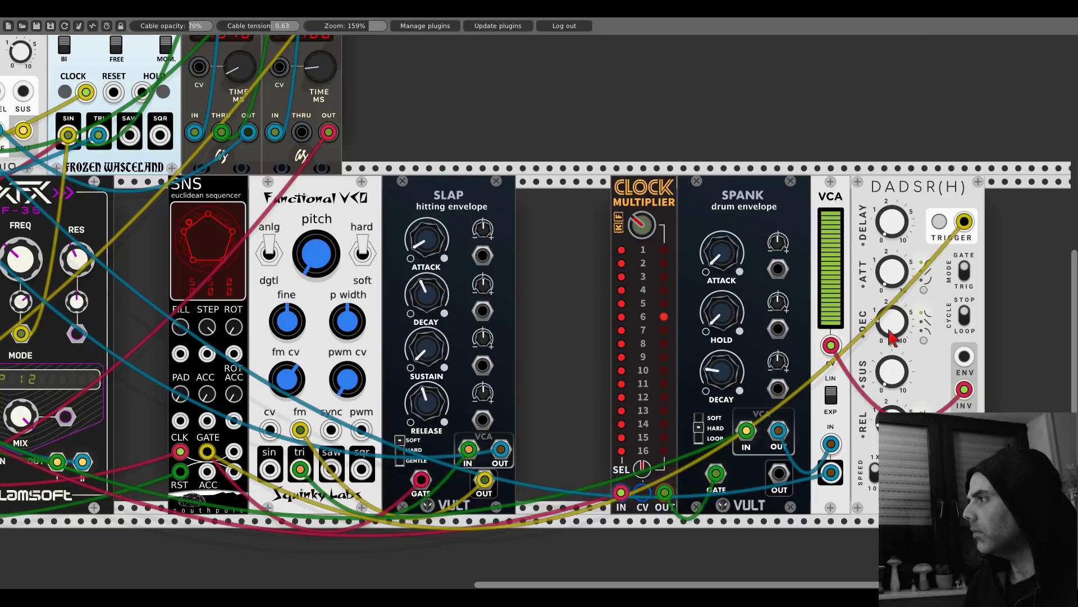
Step: Add the Alright Devices Chronoblob2 delay in the empty space beside the DADSR(H)
scroll(837, 272, "right", 3)
scroll(837, 273, "down", 1)
scroll(836, 273, "right", 1)
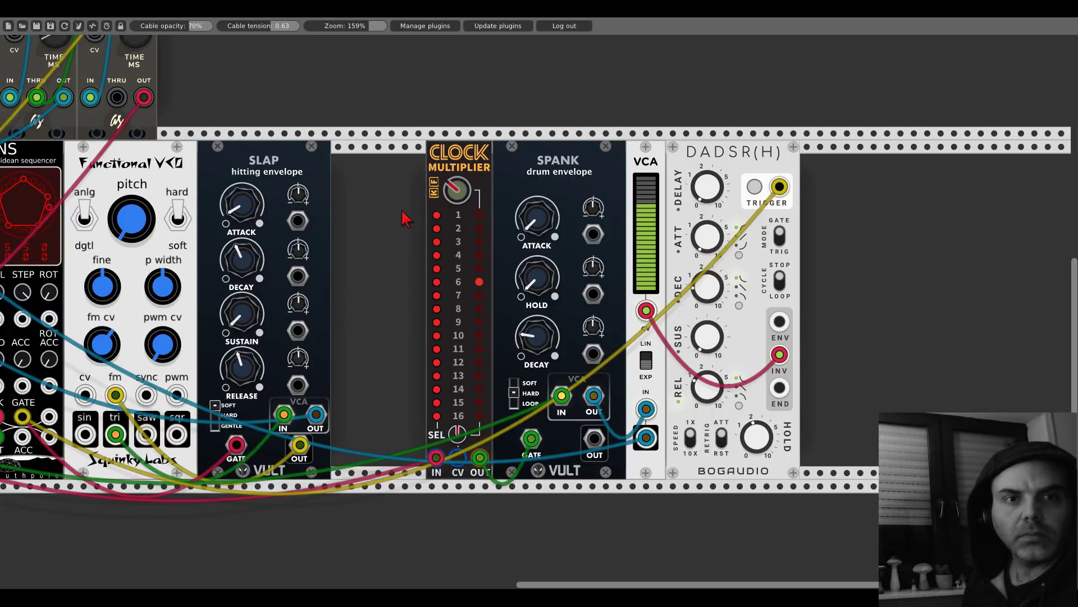
key("Return")
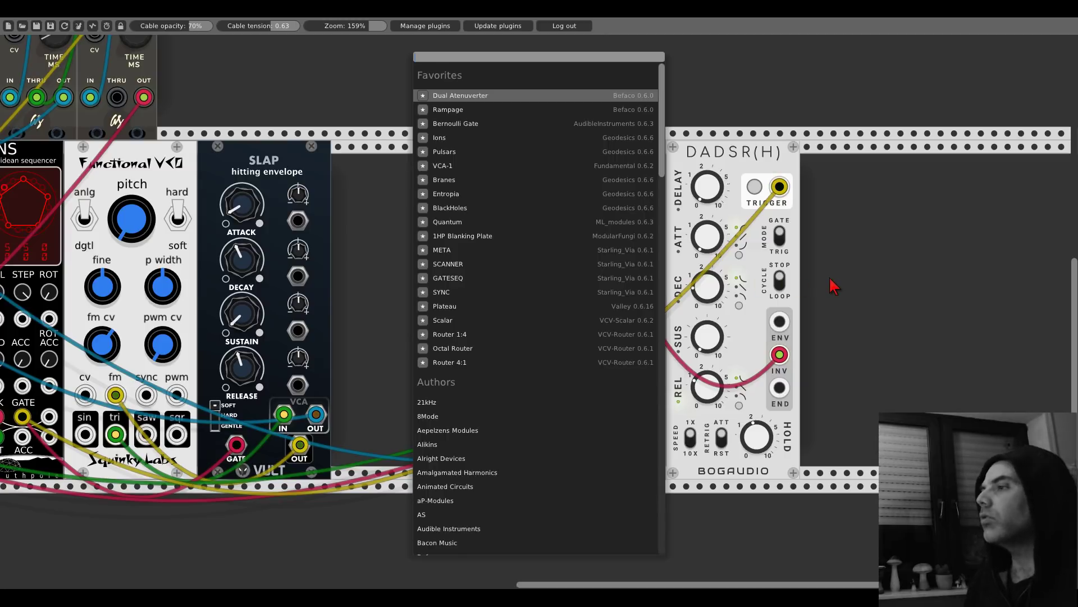
left_click(441, 458)
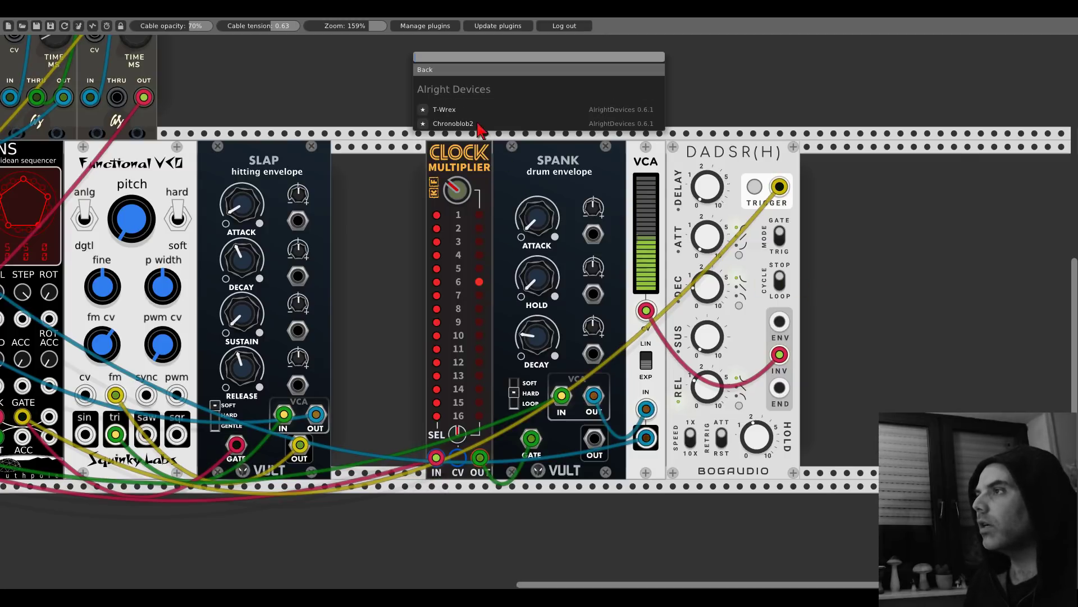
left_click(450, 104)
Step: Insert the Chronoblob2's left channel between the VCA output and the mixer, and sync it from the Clock Multiplier's OUT
scroll(705, 144, "right", 5)
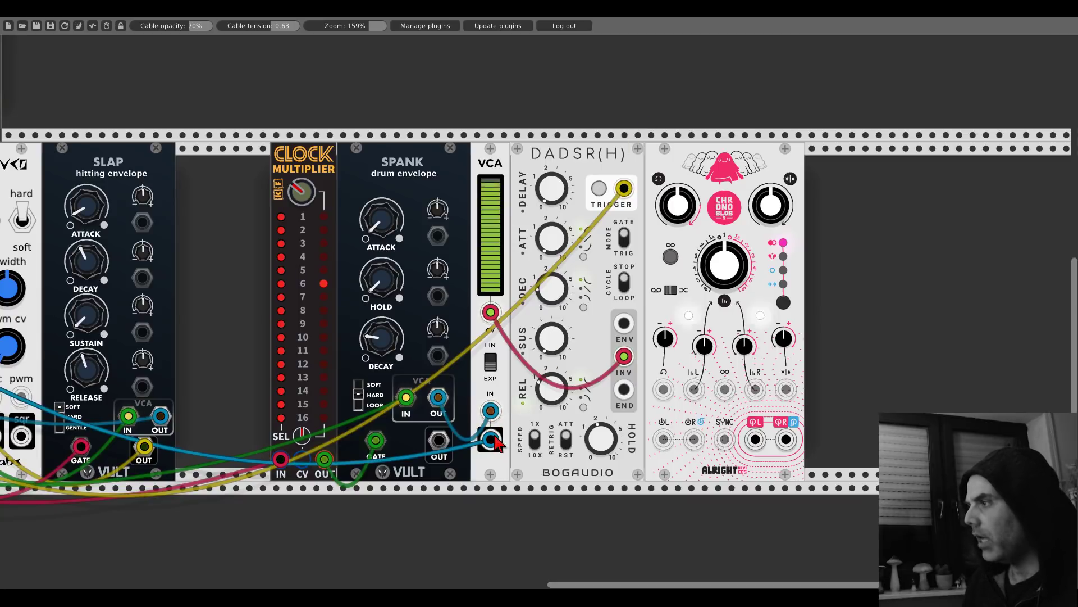
left_click_drag(490, 440, 755, 439)
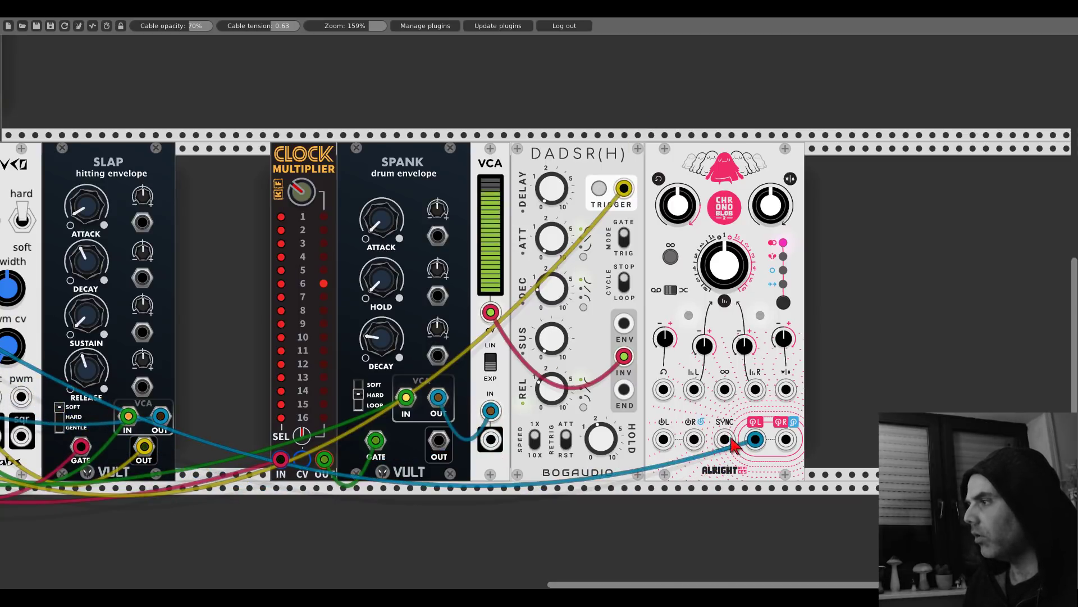
left_click_drag(663, 439, 490, 439)
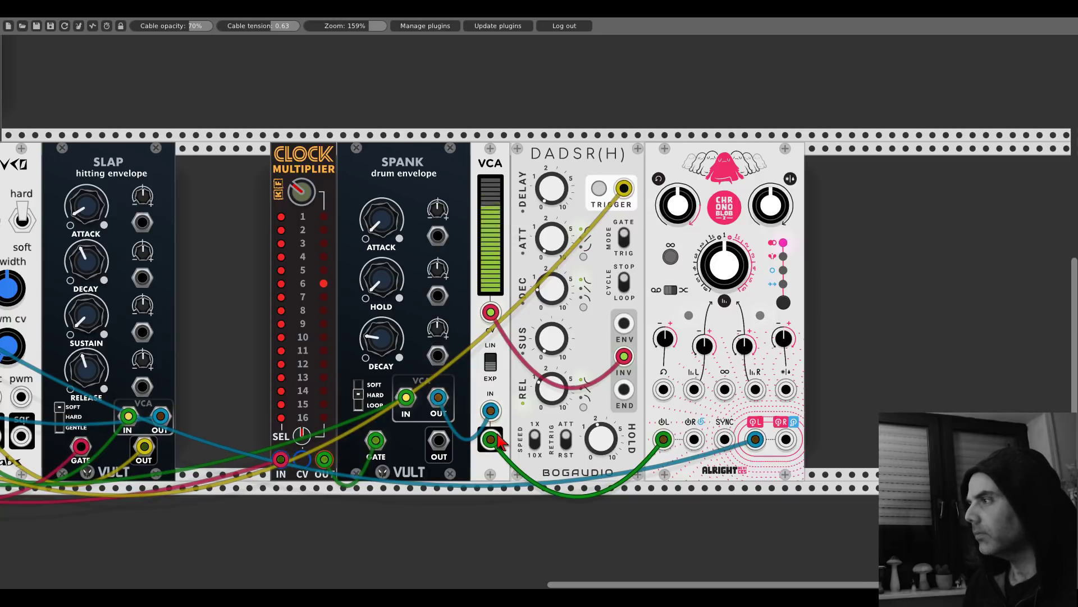
left_click_drag(724, 439, 324, 459)
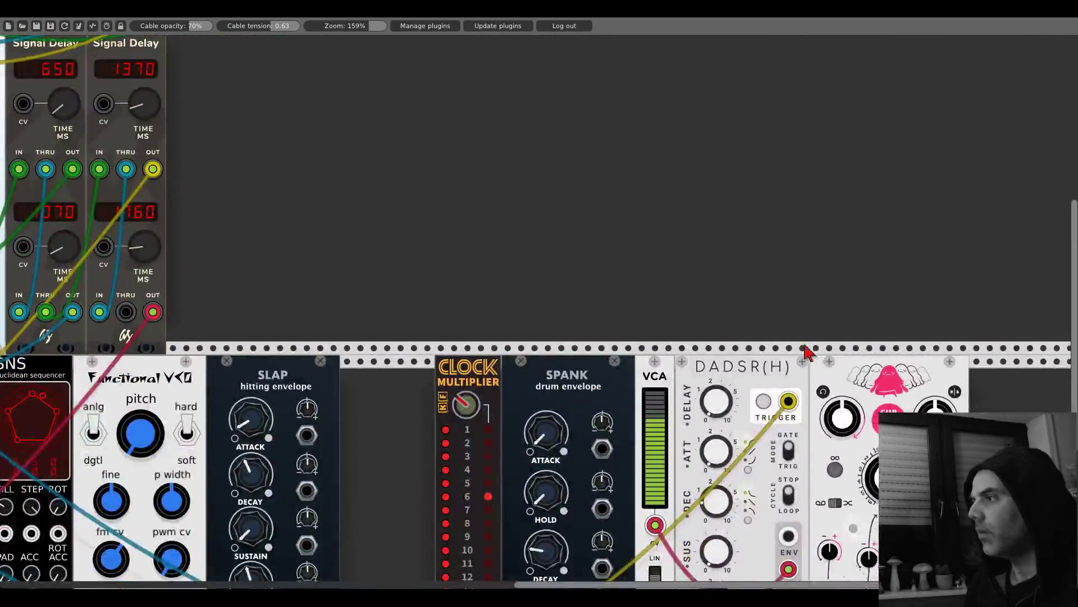
Step: Add the Bogaudio S&H module beside the Chronoblob2 and patch its upper GATE from the Clock Multiplier's OUT
scroll(503, 173, "down", 3)
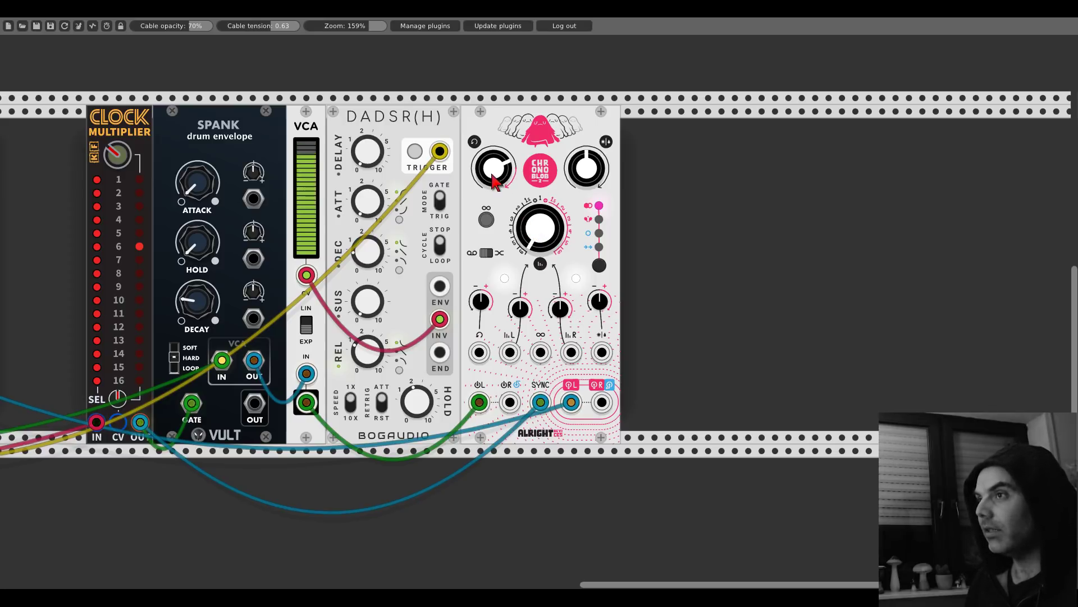
right_click(660, 260)
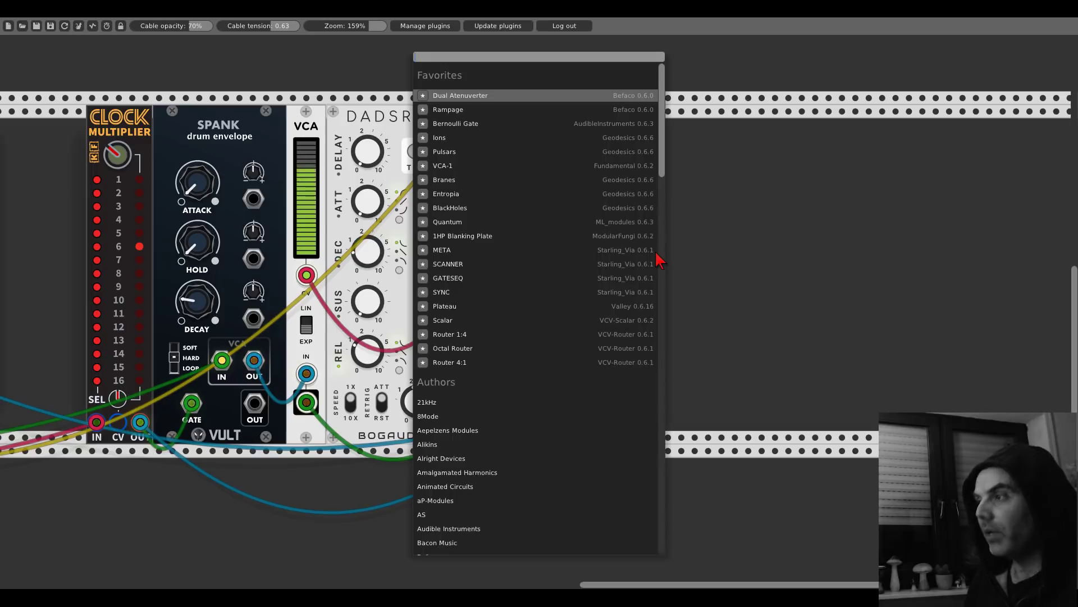
type("sample")
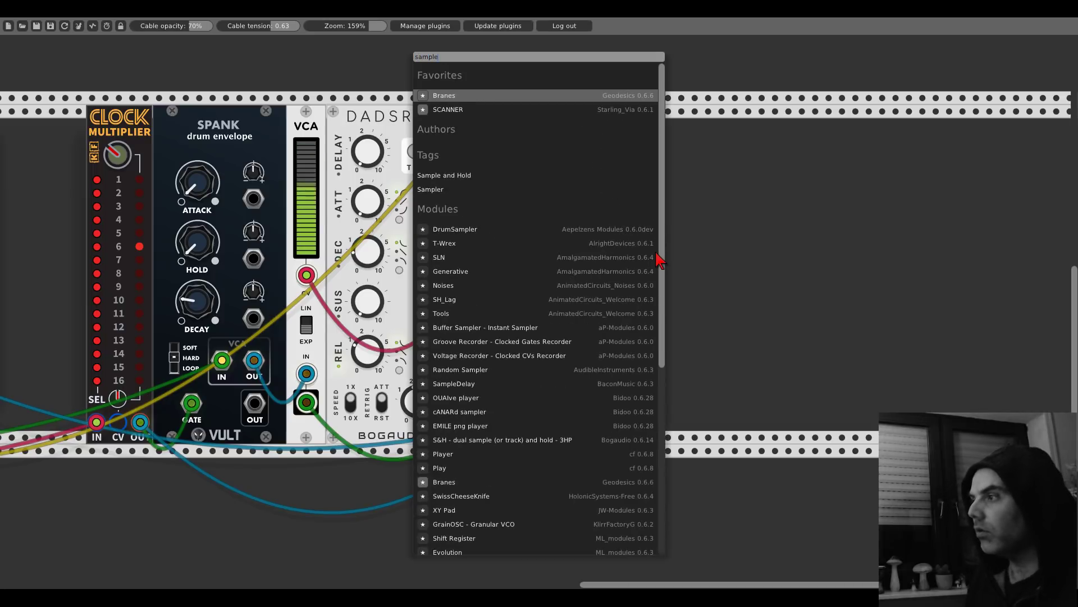
left_click(503, 439)
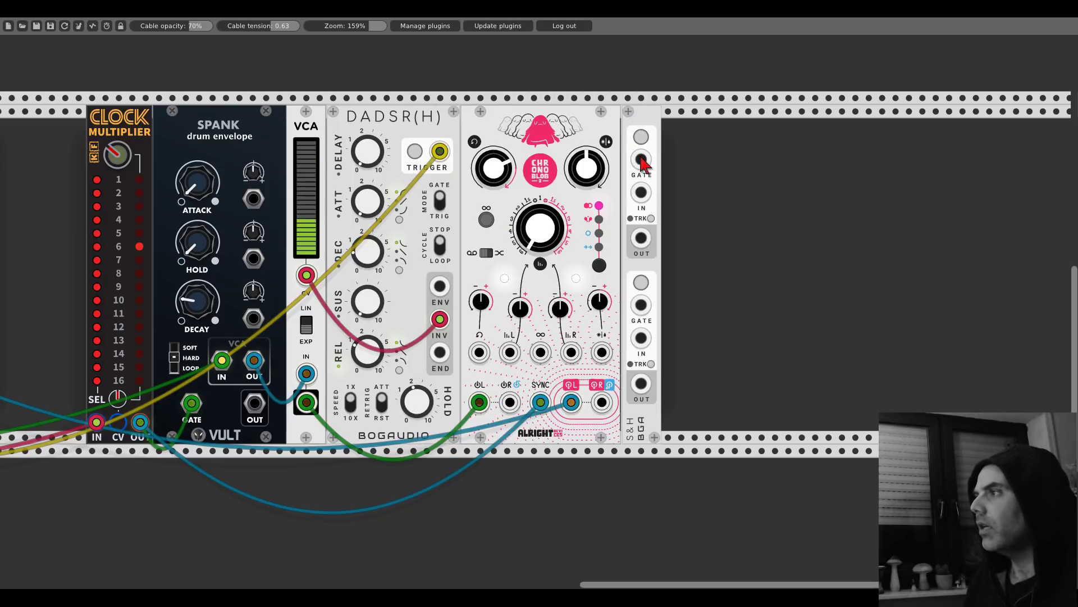
left_click_drag(642, 160, 139, 422)
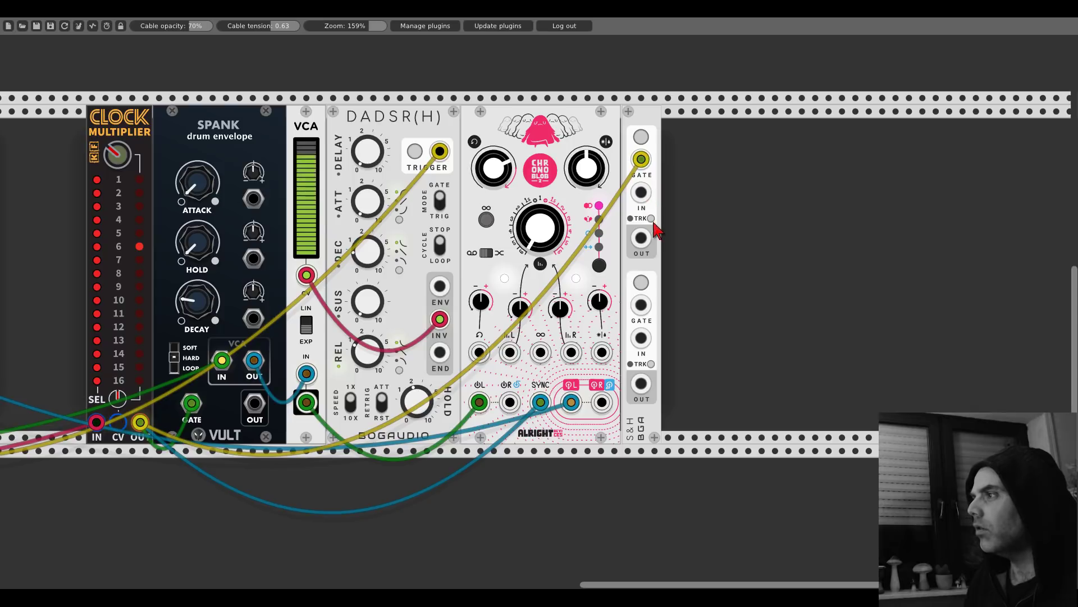
Step: Patch the S&H's upper OUT to the Chronoblob2's left time CV input and try the delay's infinite hold on and off
left_click_drag(642, 238, 510, 352)
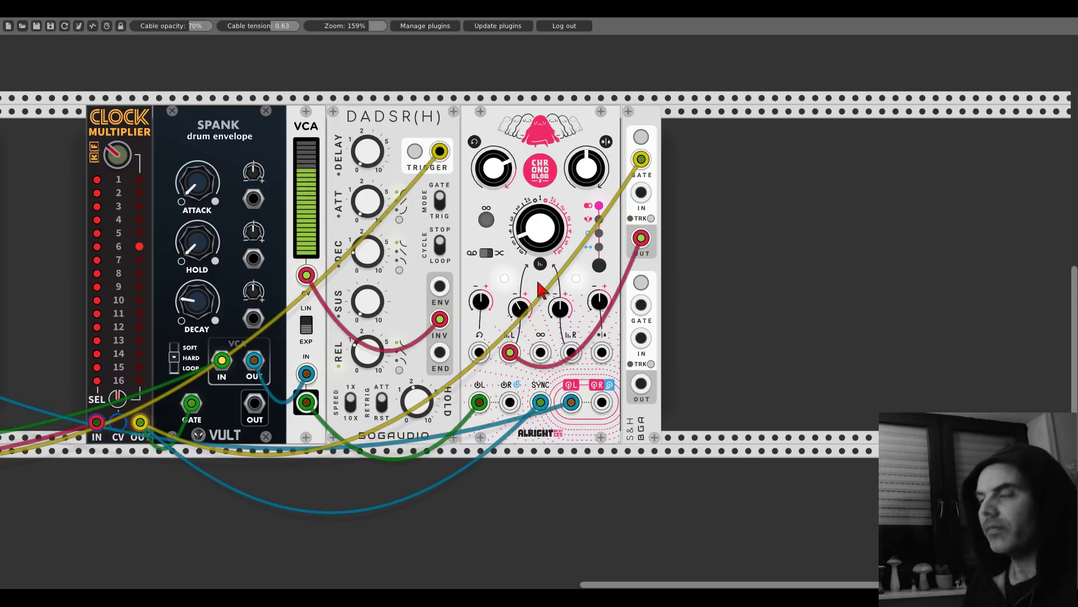
left_click(486, 219)
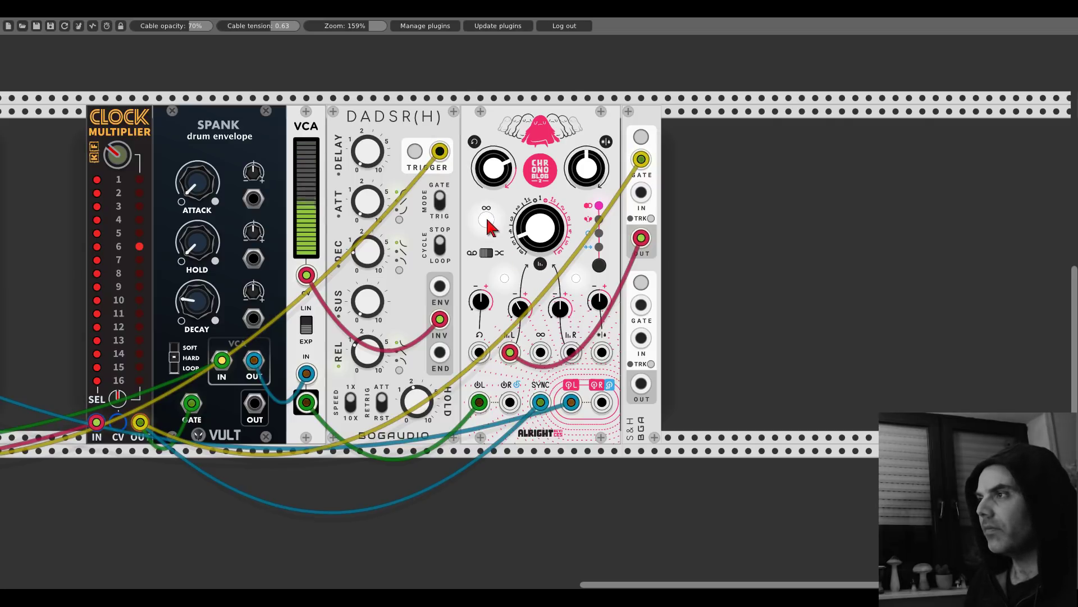
left_click(486, 219)
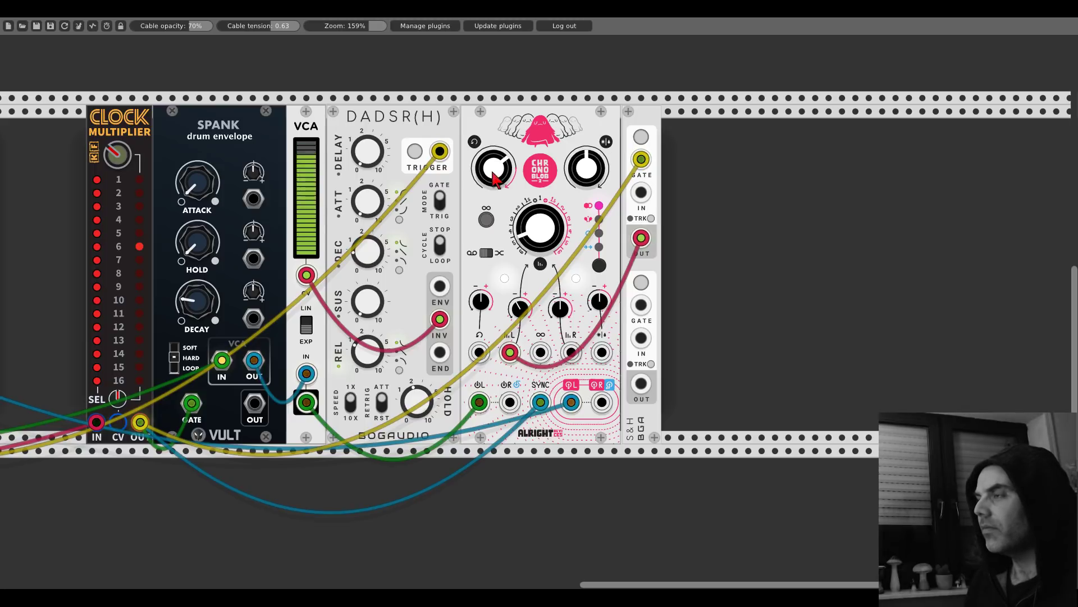
Step: Try the Chronoblob2's feedback and mix controls and switch it to the third delay mode, marked in cyan
mouse_move(492, 172)
left_mouse_down()
mouse_move(492, 158)
mouse_move(492, 171)
left_mouse_up()
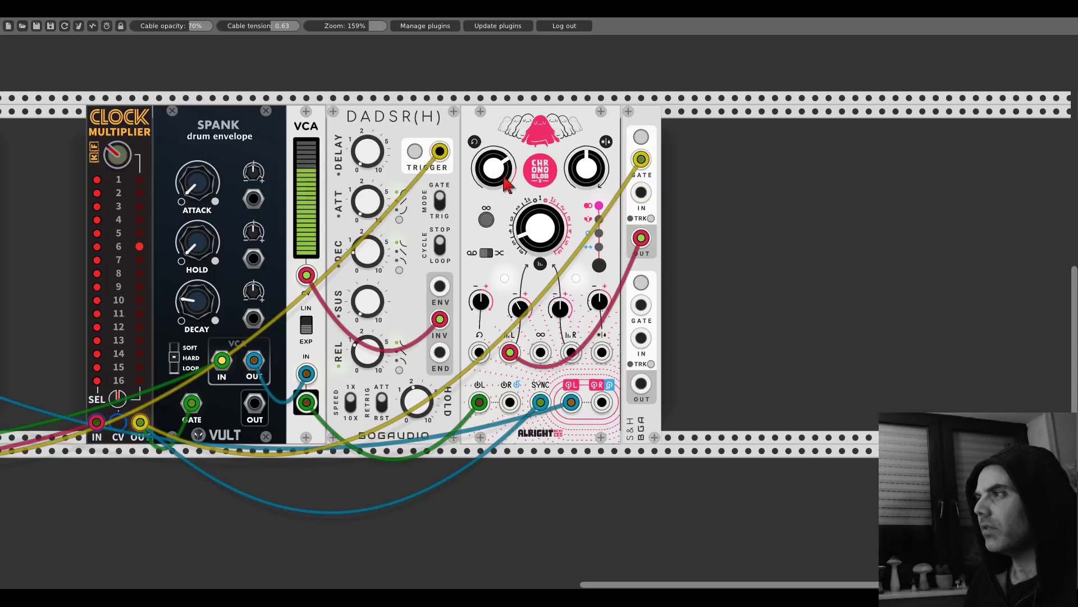
left_click(578, 172)
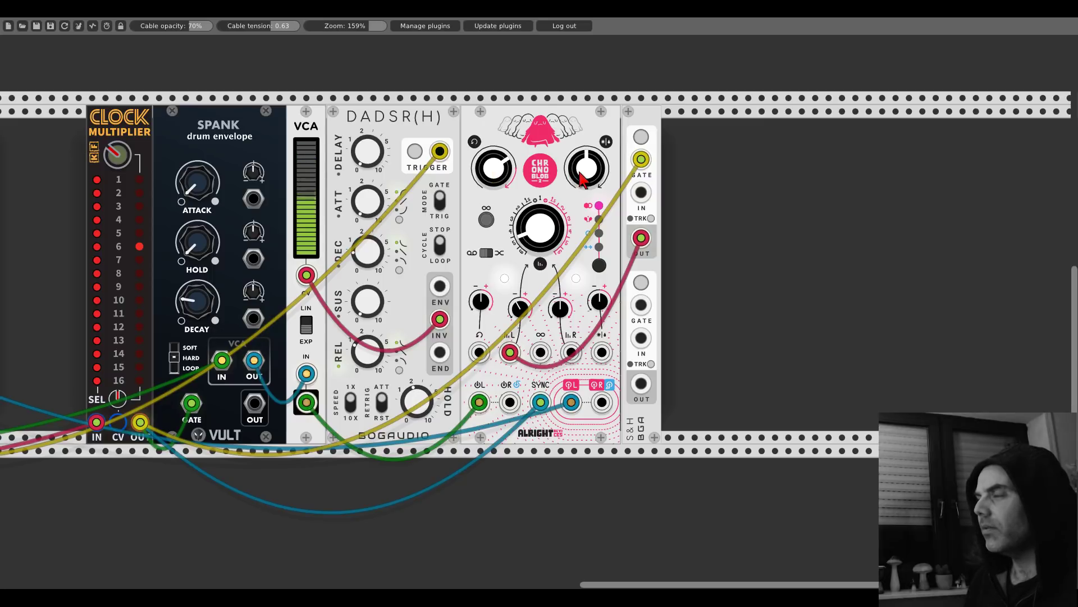
left_click(600, 265)
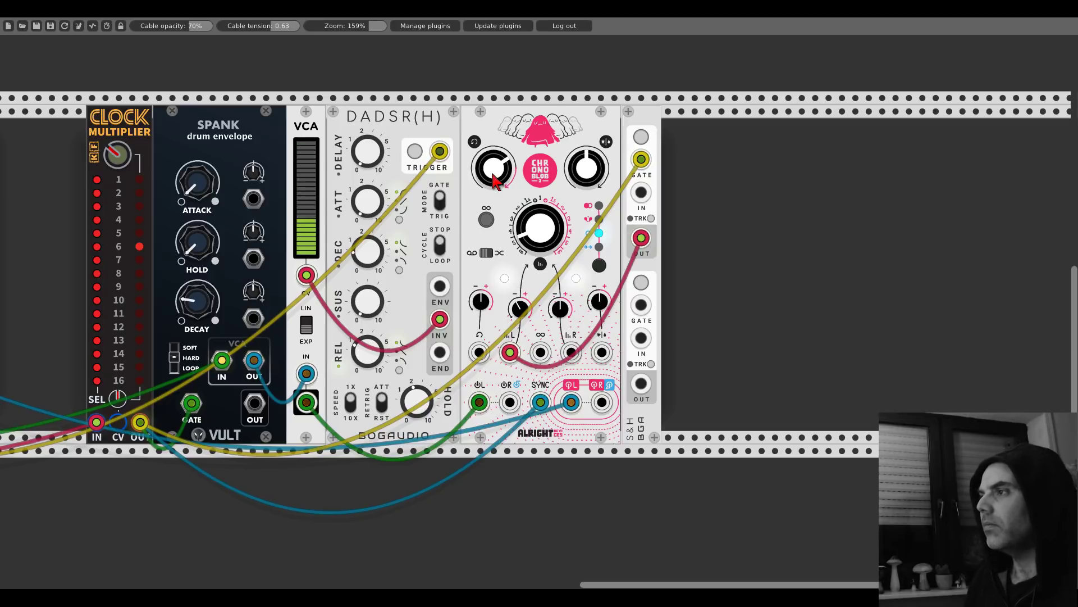
Step: Patch the S&H's upper OUT to the Pan CV input of mixer channel 7
left_click_drag(291, 104, 1037, 391)
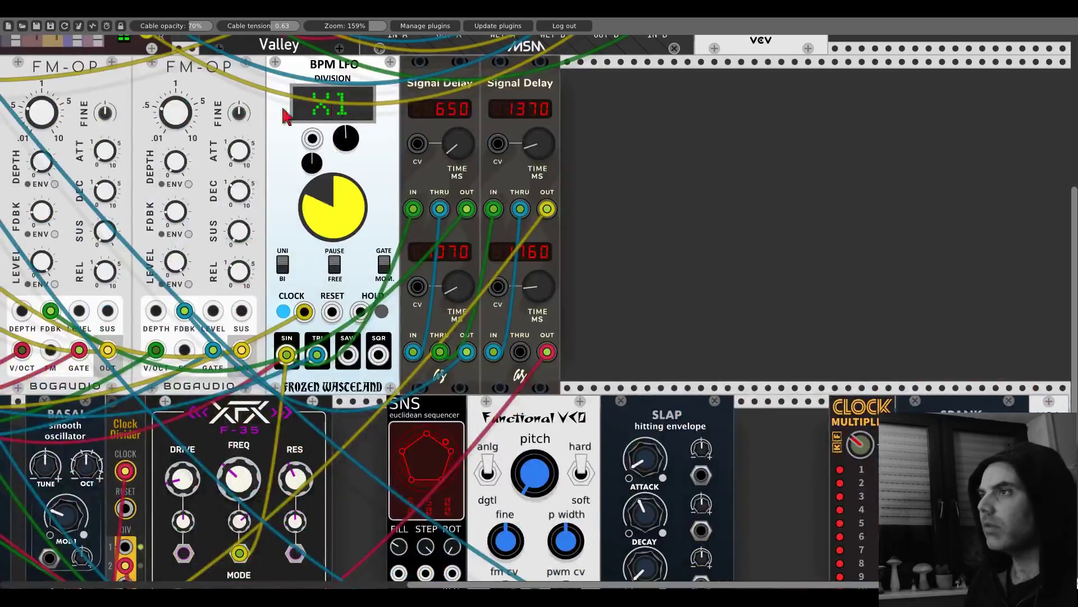
scroll(795, 358, "left", 10)
scroll(795, 357, "up", 5)
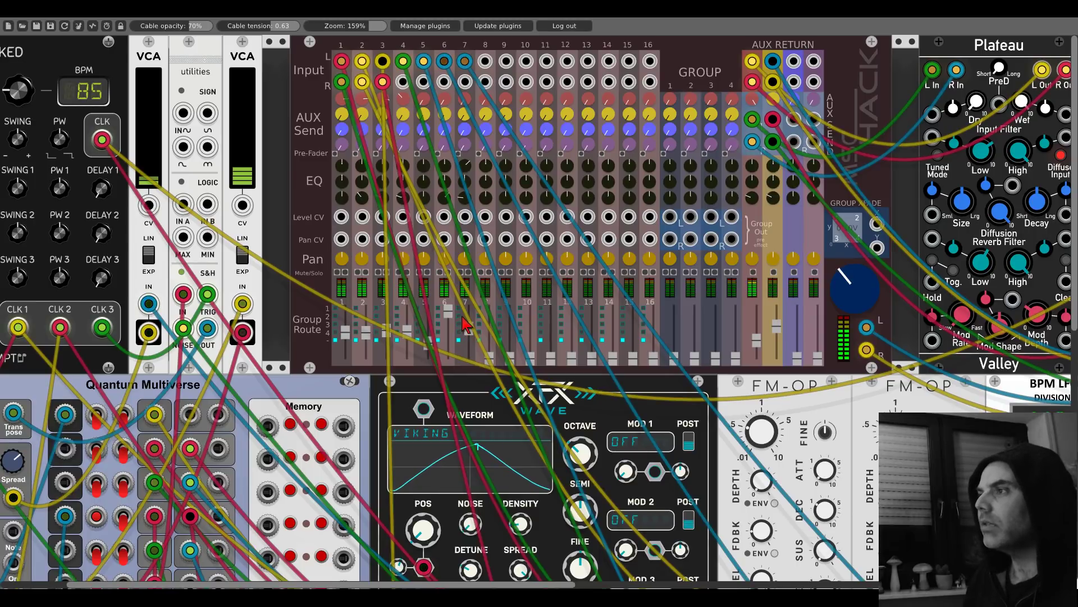
scroll(469, 247, "down", 3)
scroll(469, 247, "right", 4)
scroll(536, 311, "down", 10)
scroll(535, 311, "right", 15)
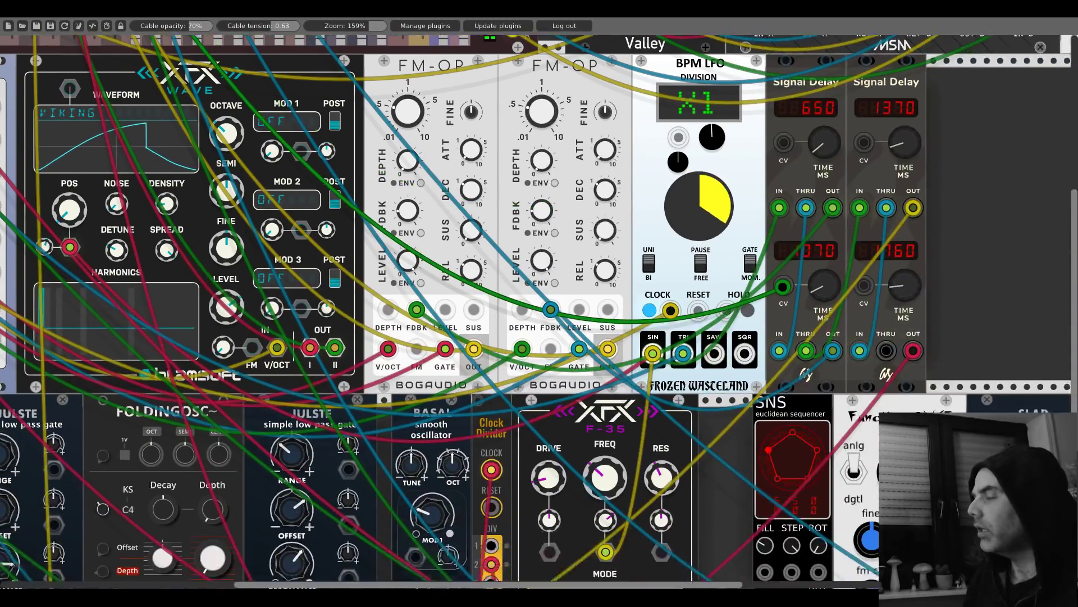
scroll(864, 347, "right", 6)
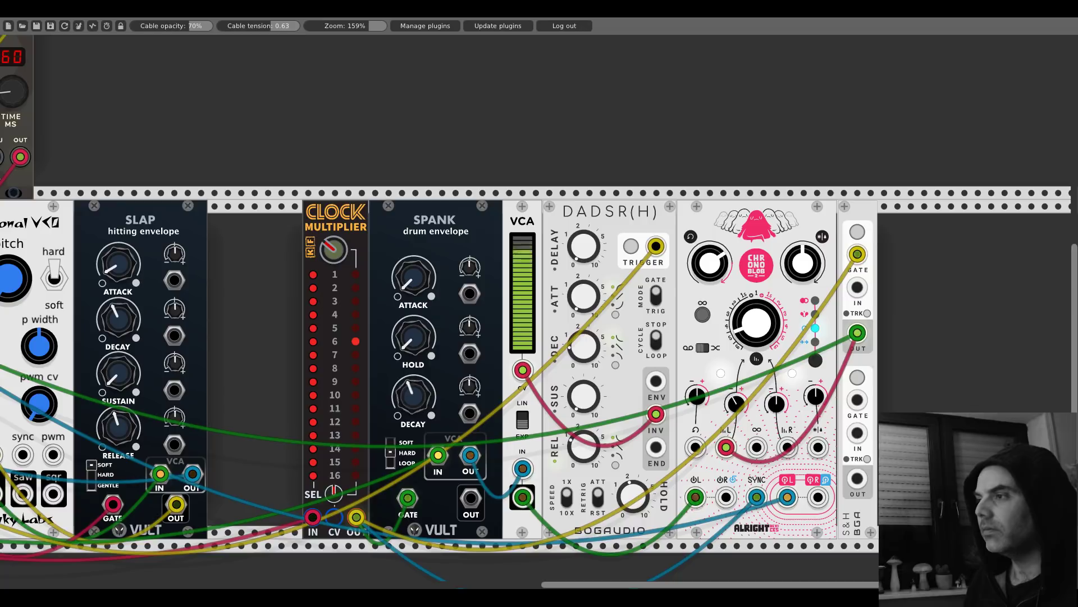
Step: Patch the S&H's upper OUT to the SPANK envelope's decay CV input and adjust the decay knob
left_click_drag(470, 413, 857, 332)
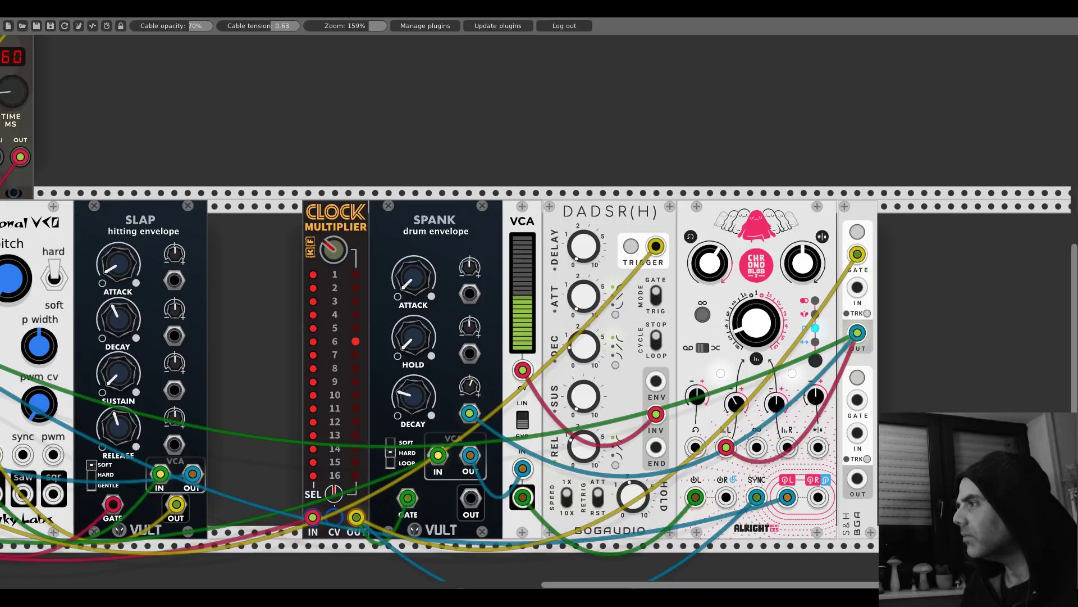
left_click_drag(413, 395, 413, 400)
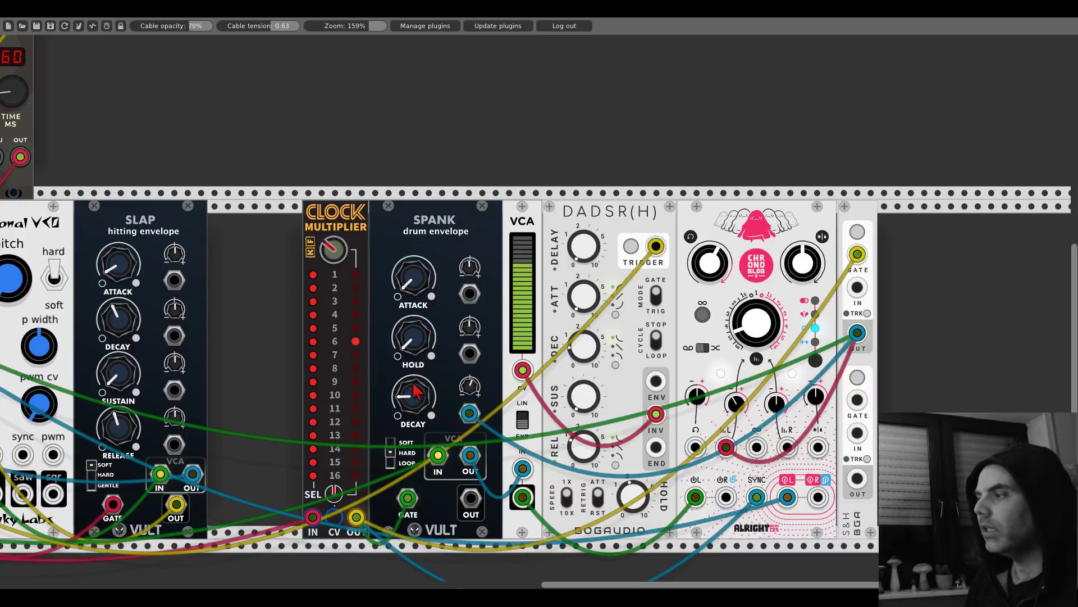
Step: Add a Scope module beside the S&H and monitor the S&H's upper OUT on X IN with a longer time base
left_click_drag(934, 277, 706, 260)
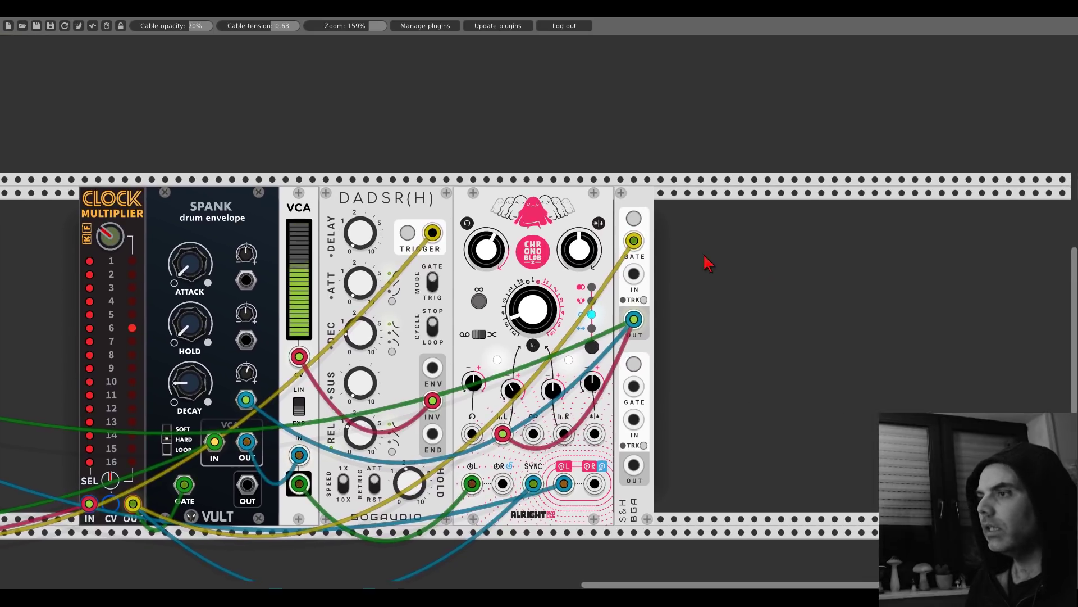
right_click(746, 313)
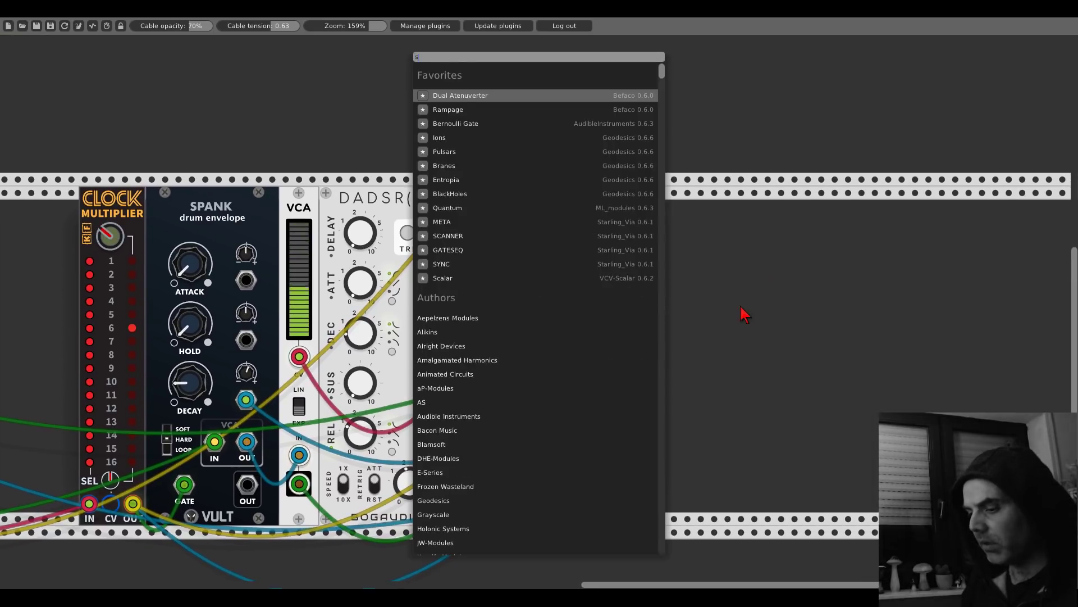
type("scope")
left_click(547, 178)
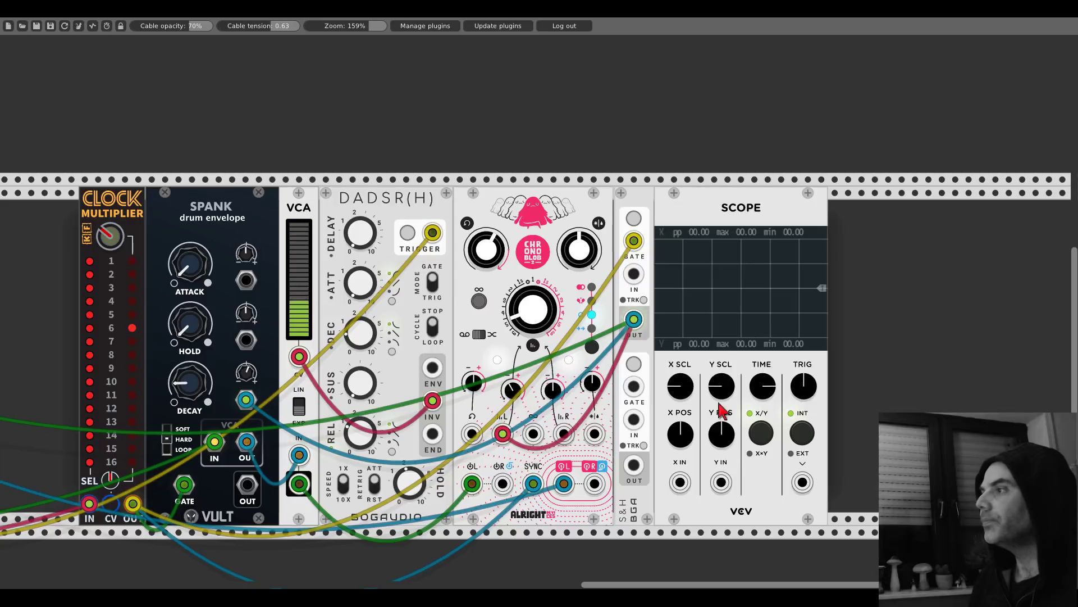
mouse_move(681, 482)
left_mouse_down()
mouse_move(628, 337)
mouse_move(634, 319)
left_mouse_up()
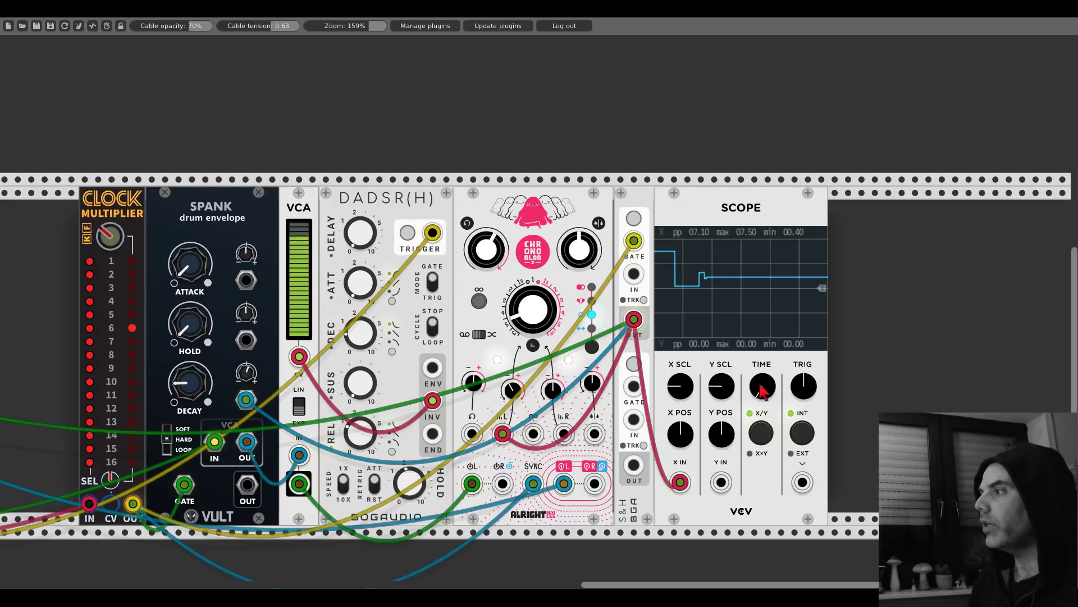
left_click_drag(762, 385, 753, 386)
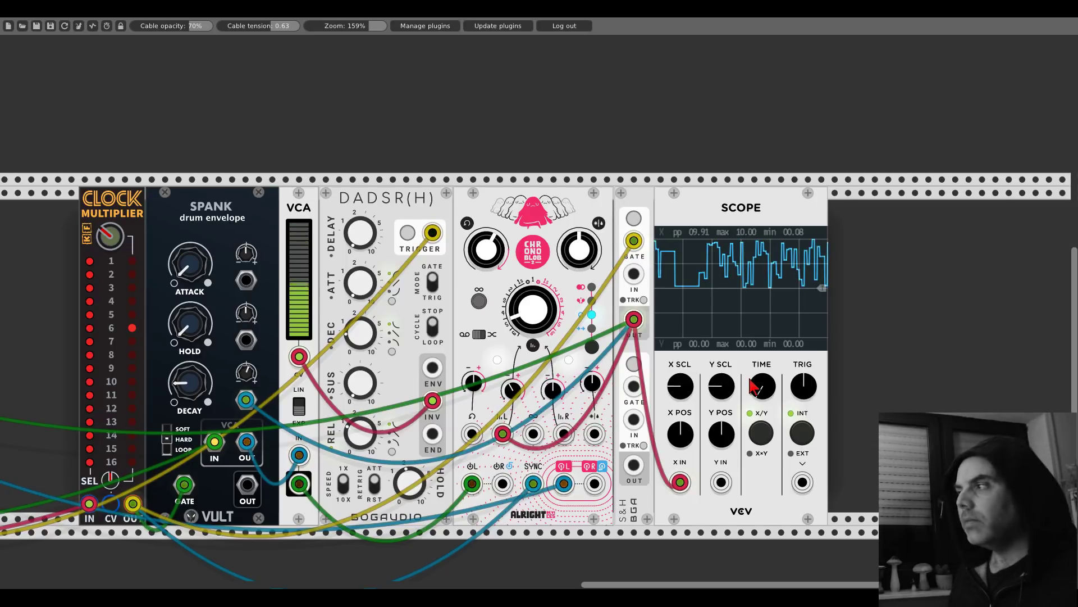
Step: Delete the Scope module beside the S&H
right_click(682, 208)
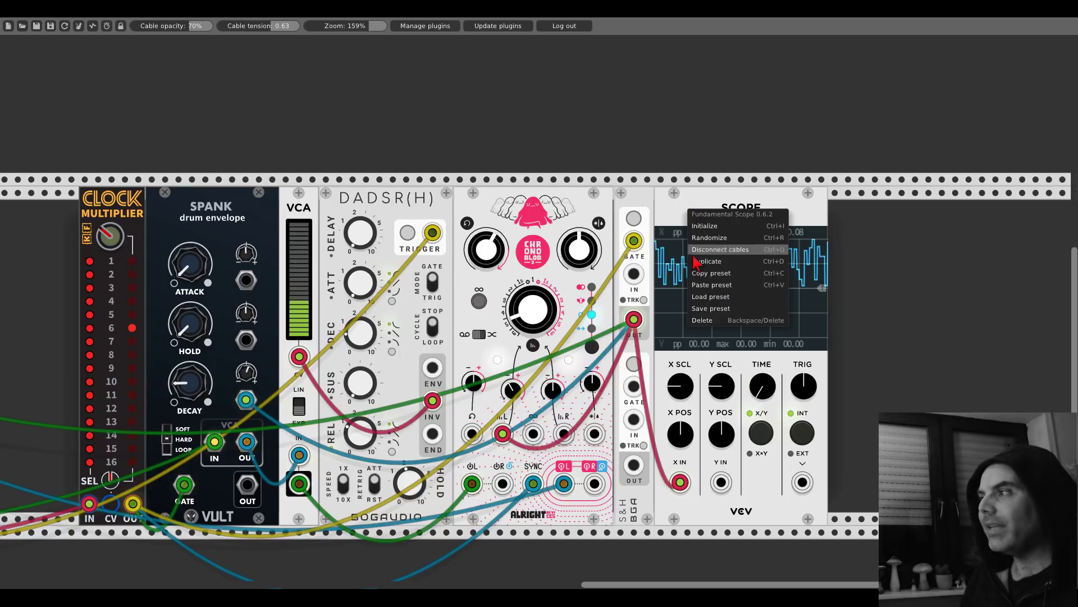
left_click(700, 328)
Step: Look over the finished patch and start a new patch from the template
left_click_drag(227, 151, 1011, 238)
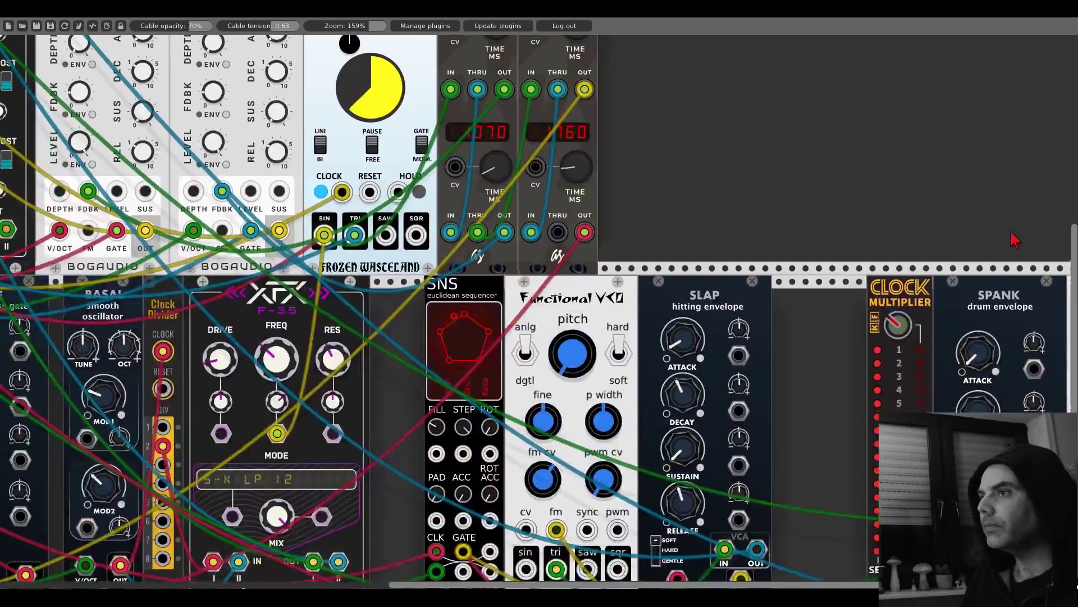
left_click_drag(650, 135, 1073, 109)
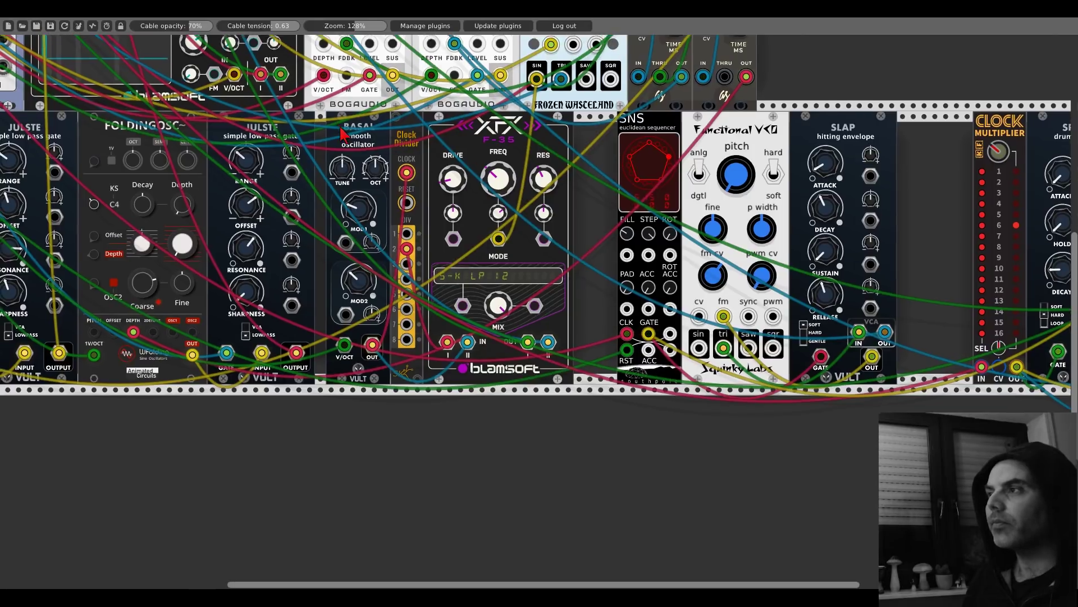
scroll(339, 126, "up", 5)
scroll(339, 126, "left", 6)
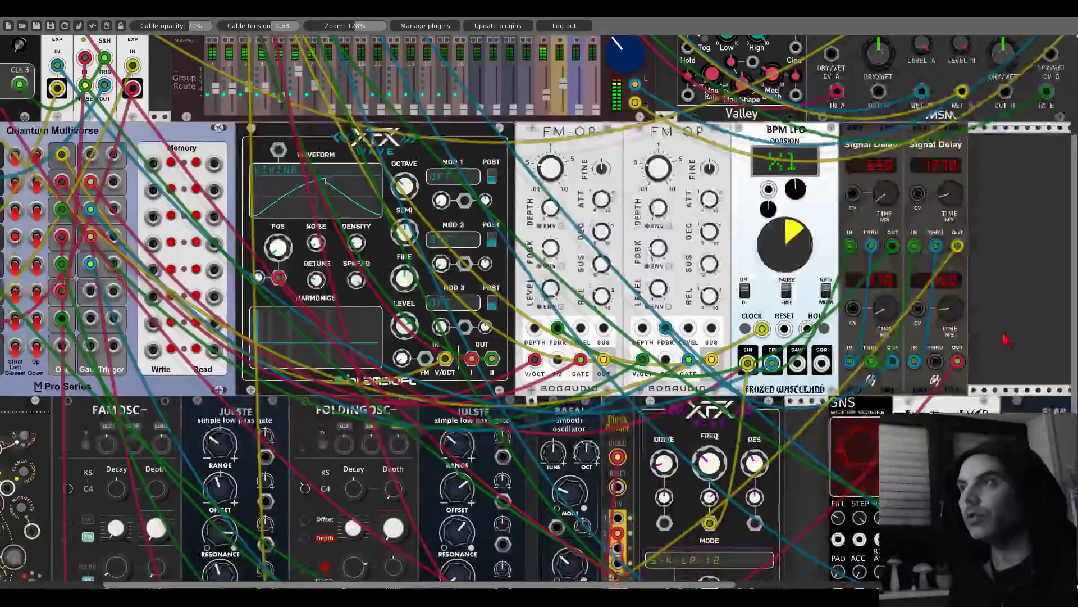
scroll(298, 169, "left", 4)
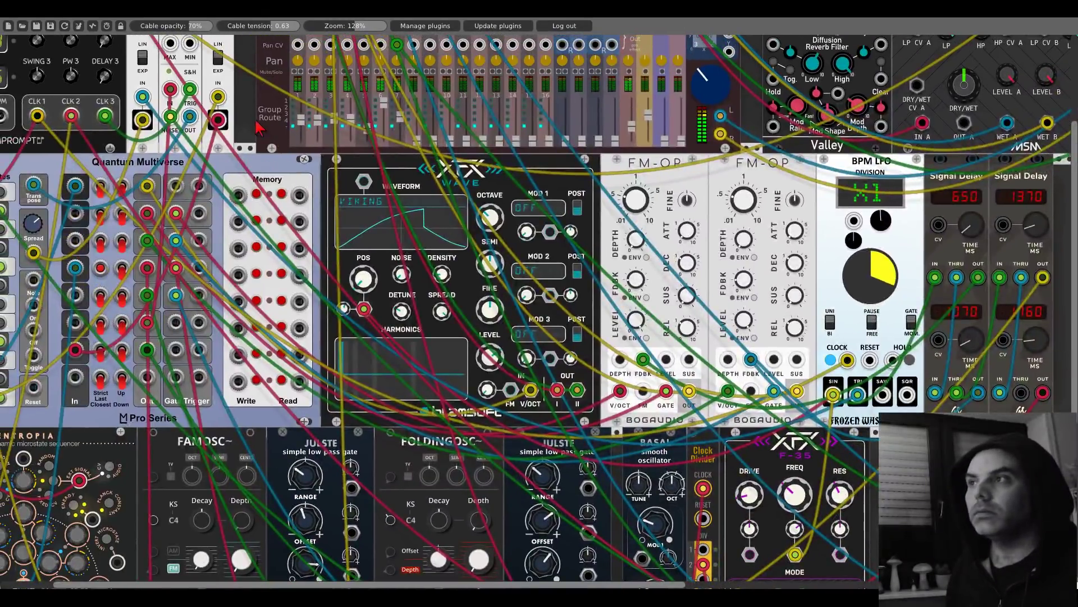
scroll(297, 174, "up", 6)
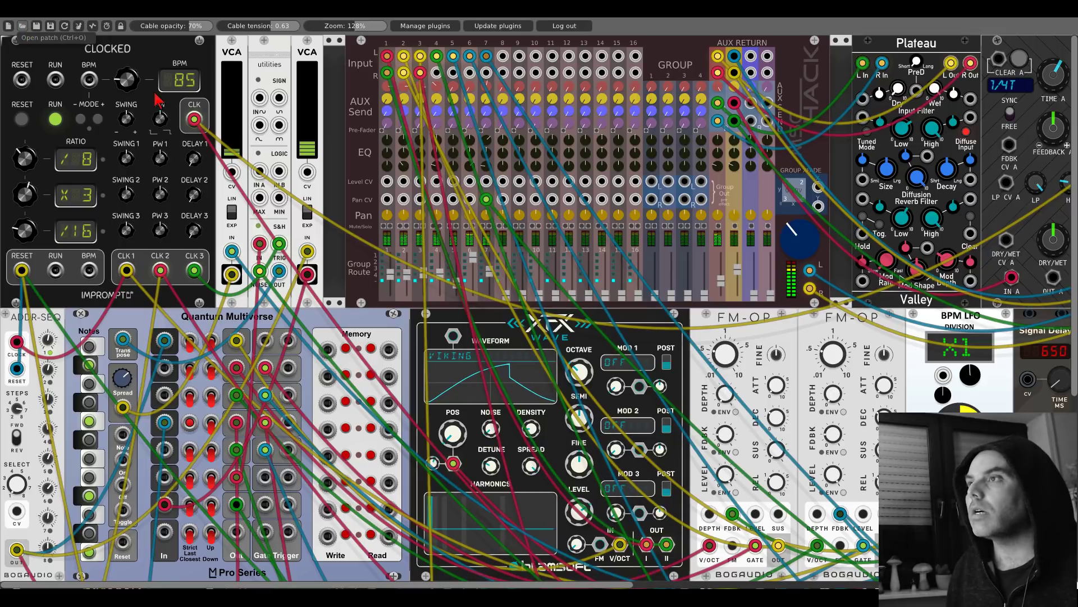
key("ctrl+n")
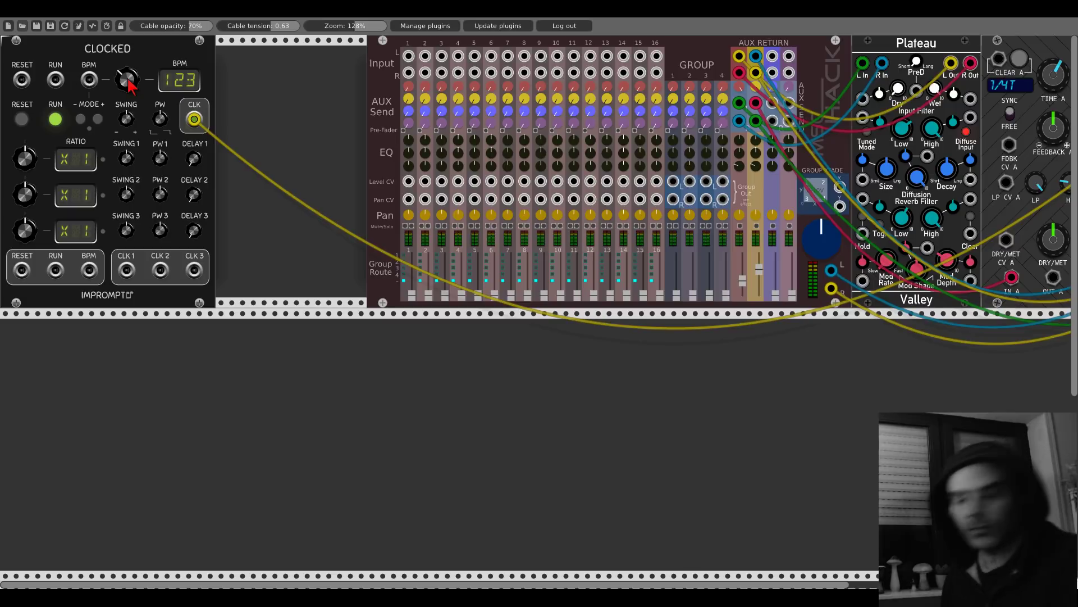
Step: Add the Quantum Multiverse module in the empty row below Clocked and the mixer
right_click(393, 424)
type("qua")
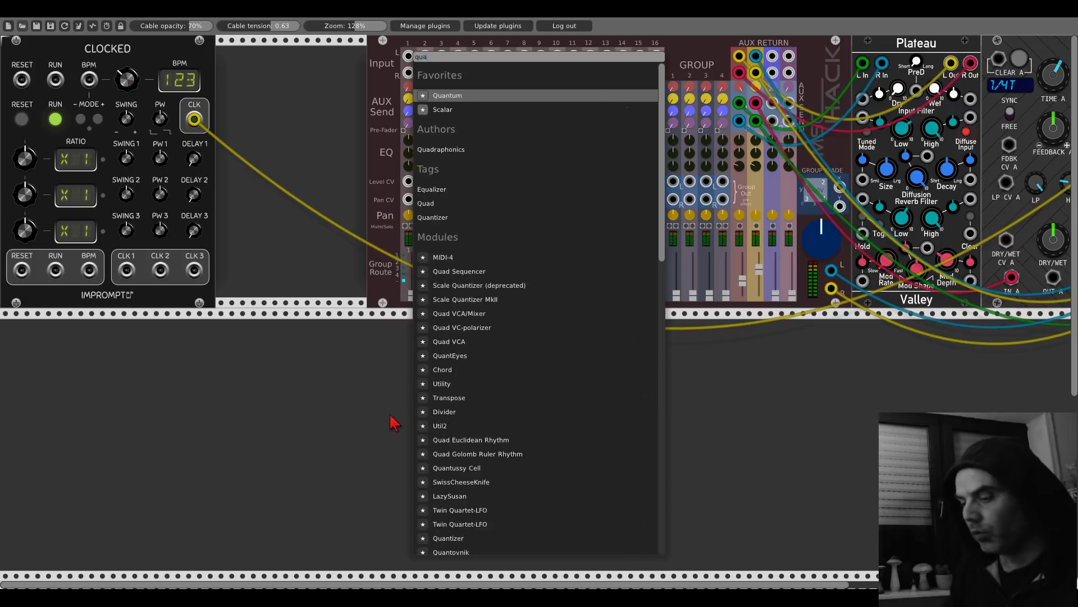
type("ntum")
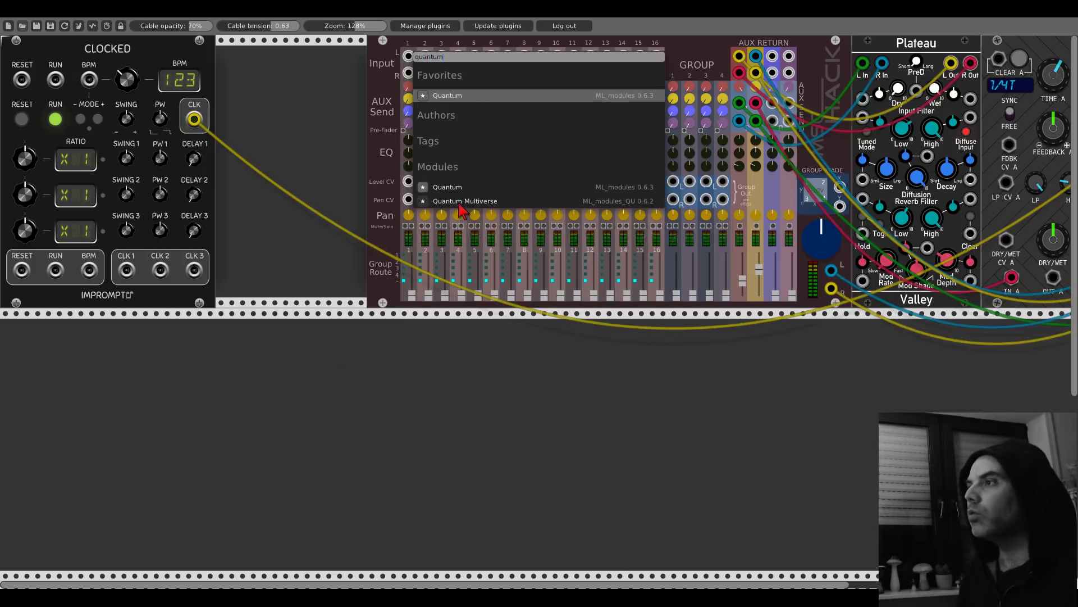
left_click(461, 210)
scroll(331, 245, "down", 3)
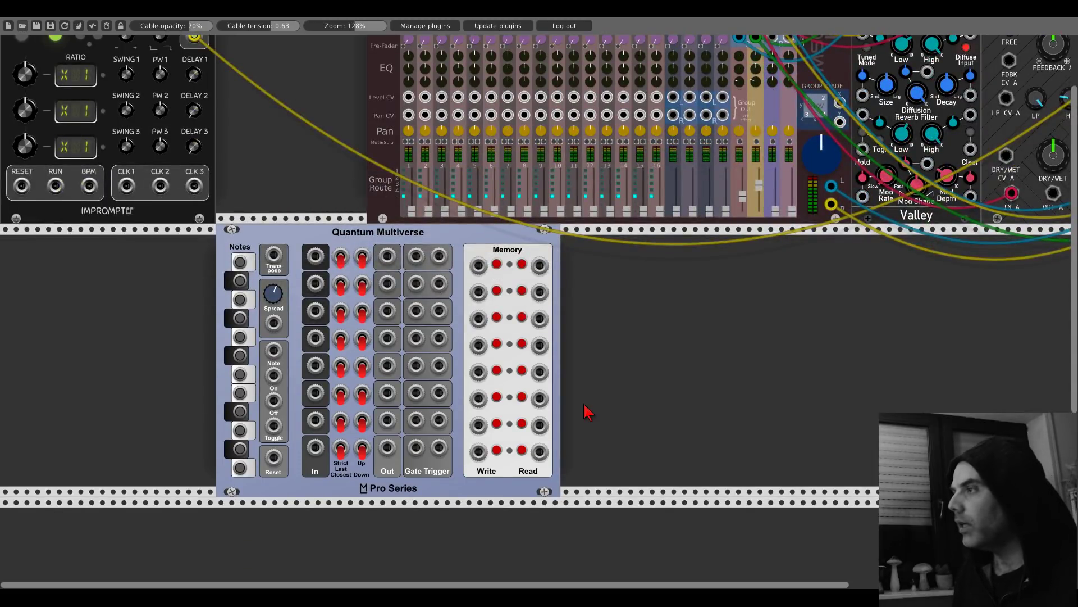
scroll(315, 191, "up", 3)
Step: Add the Geodesics Branes module between Clocked and the mixer and switch its panel to the dark theme
right_click(309, 183)
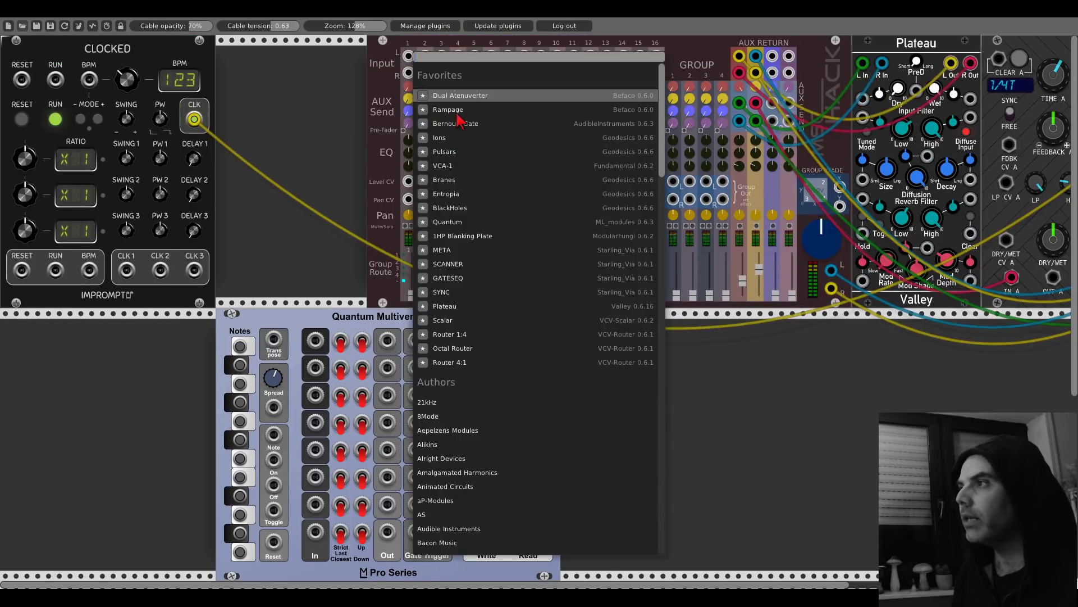
left_click(457, 180)
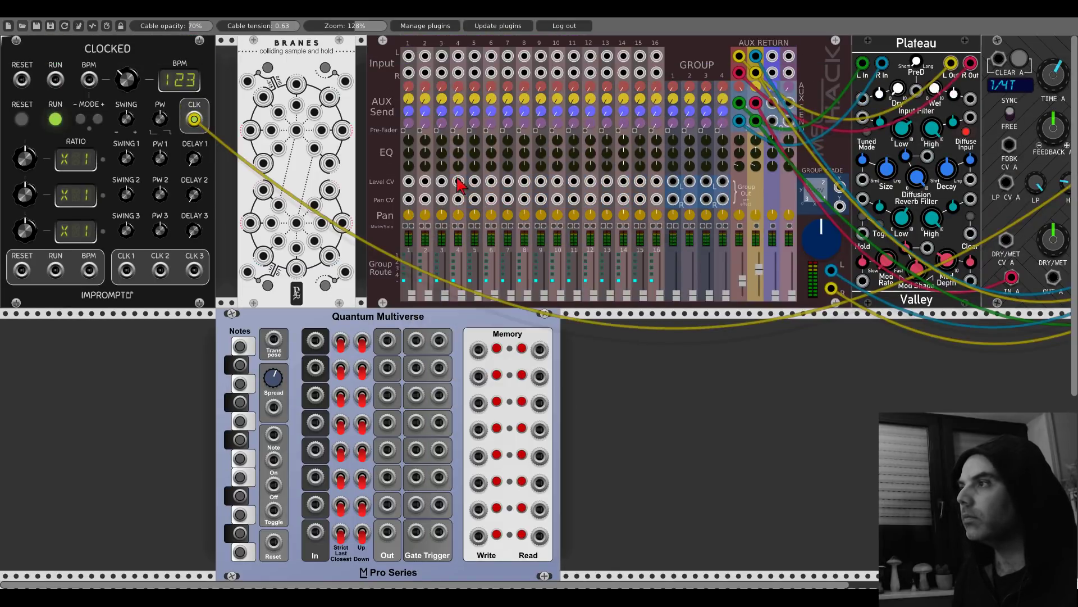
right_click(298, 66)
left_click(308, 215)
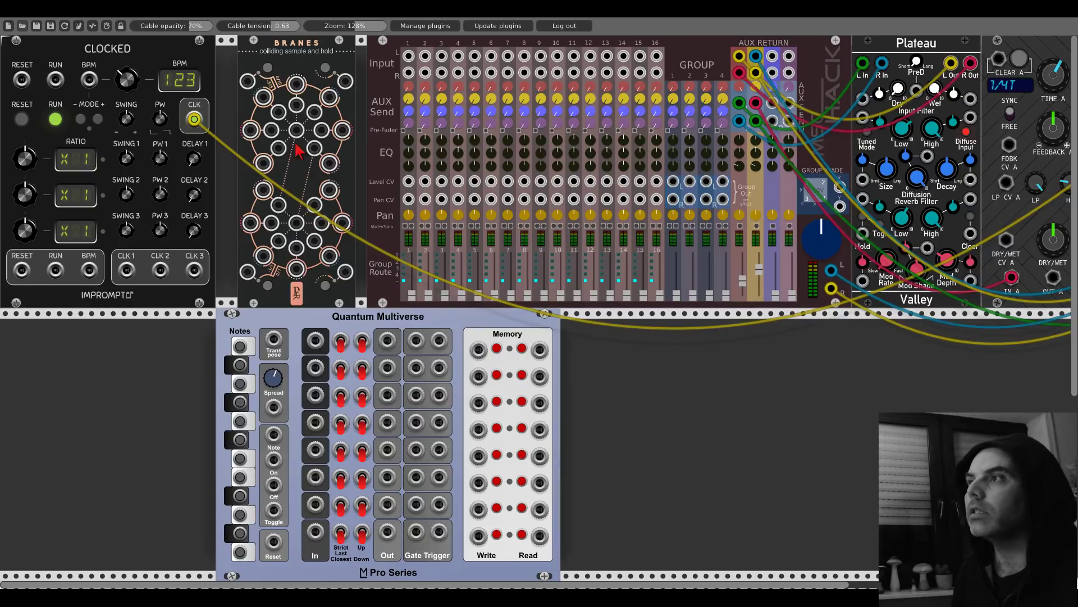
Step: Patch CLK 1 at ratio x4 to the centre trigger of Branes' upper half, and Branes' topmost output to the Quantum Multiverse's Note input
left_click_drag(296, 129, 127, 270)
left_click_drag(24, 159, 24, 147)
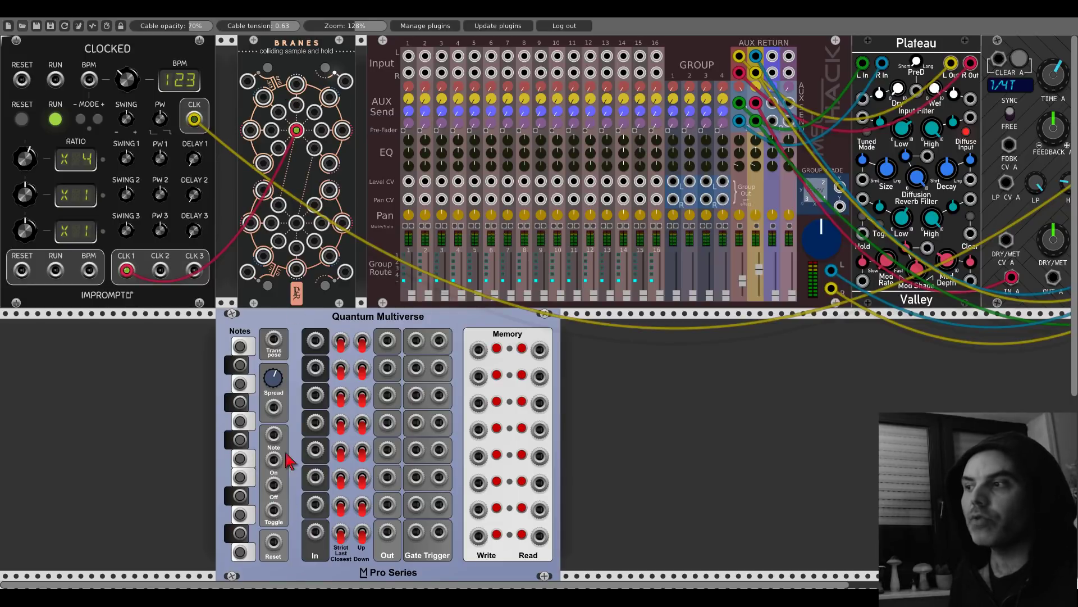
left_click_drag(297, 86, 275, 434)
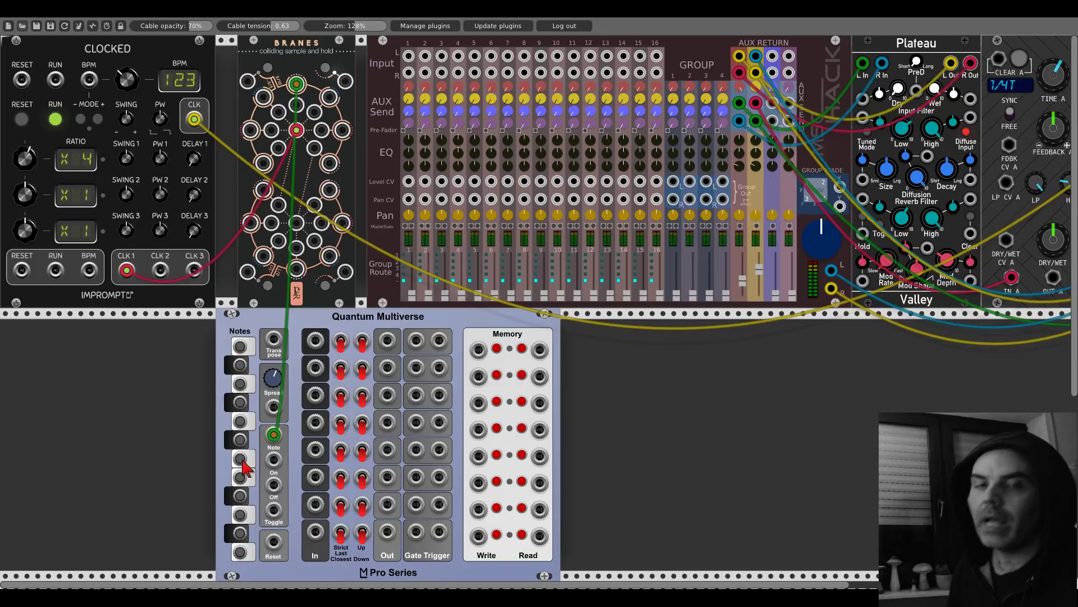
Step: Reset Clocked's first ratio to x1 and patch CLK 1 to the Quantum Multiverse's note On input
double_click(28, 162)
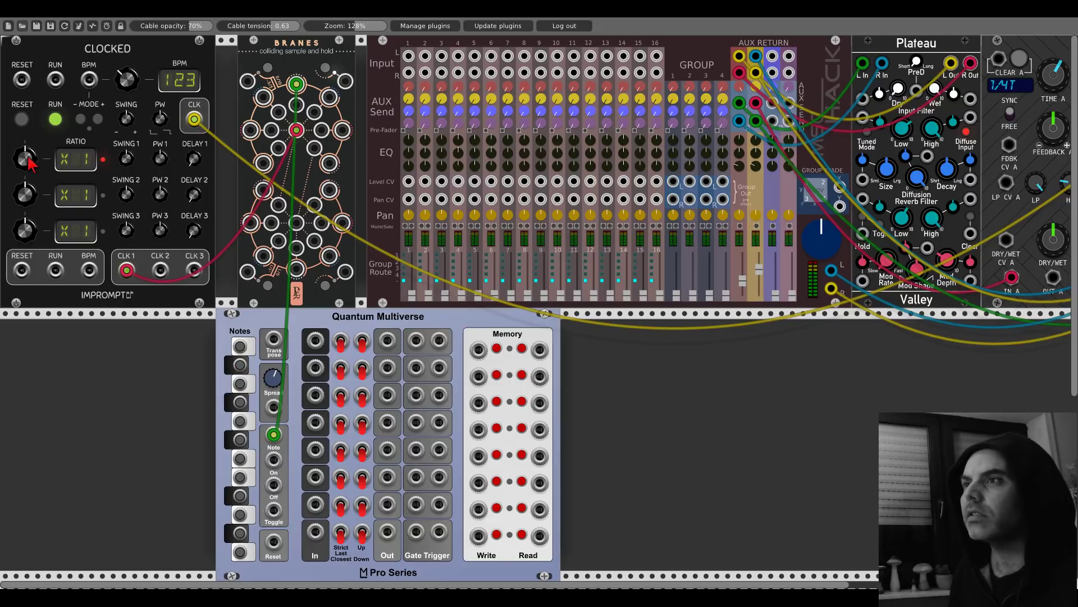
scroll(106, 348, "down", 2)
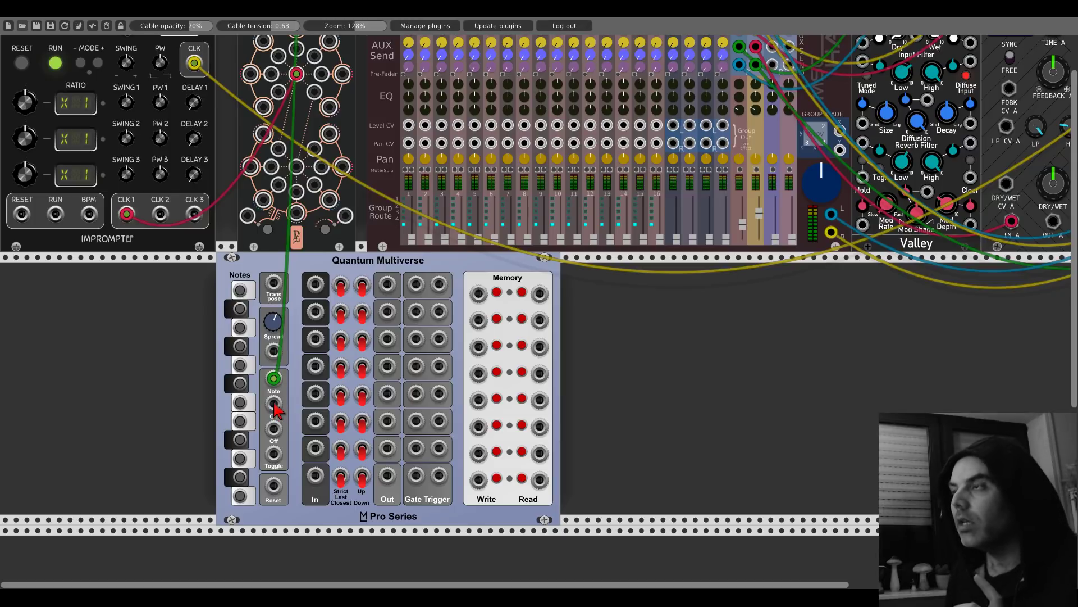
left_click_drag(274, 404, 127, 215)
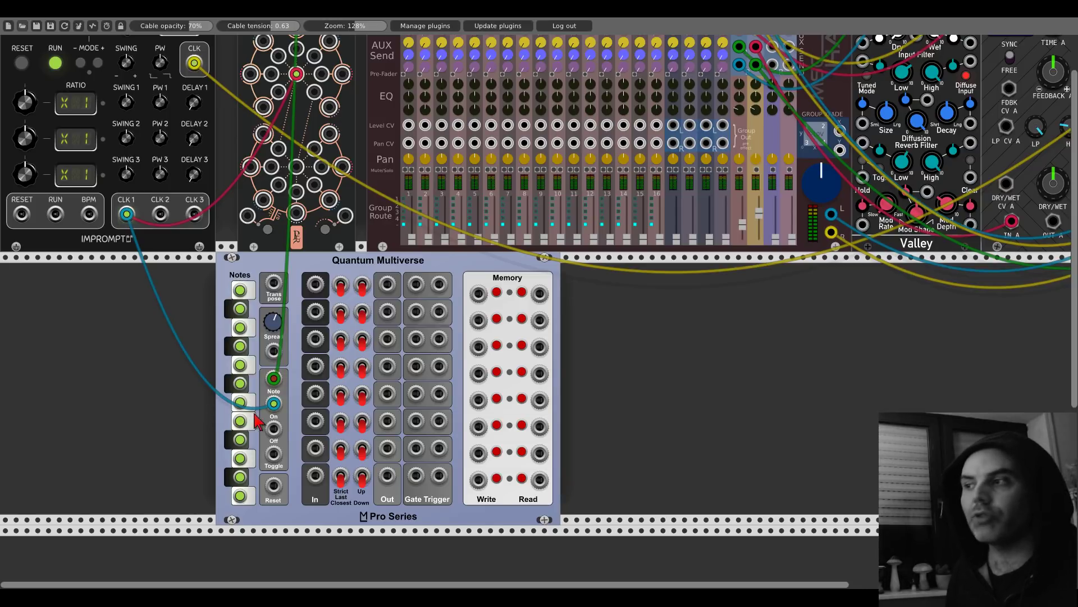
Step: Move the CLK 1 cable from the Quantum Multiverse's On input to Off, and from there to Toggle
left_click_drag(274, 403, 274, 429)
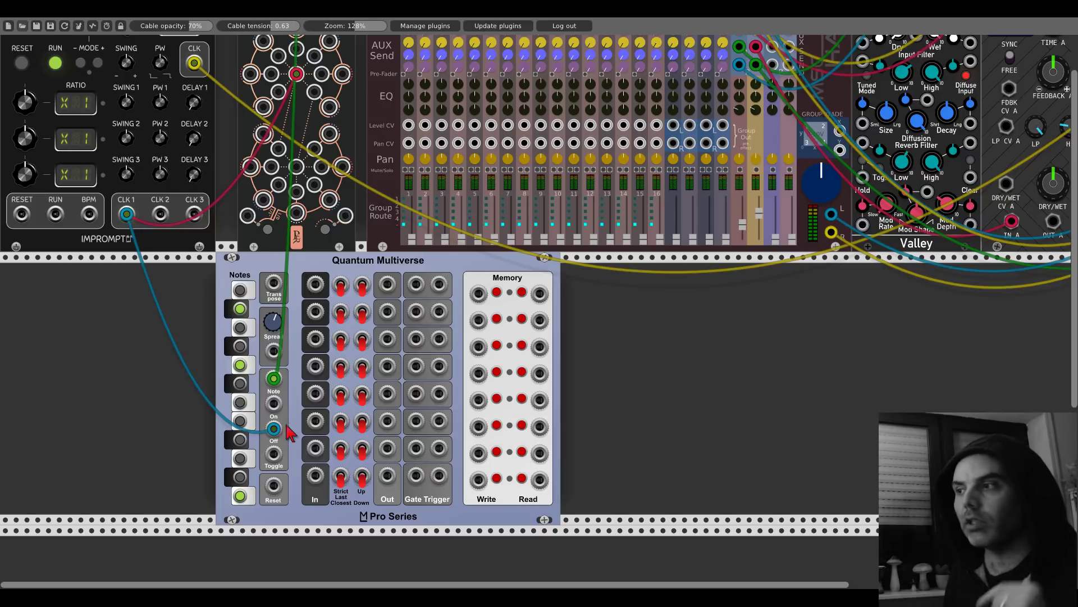
left_click_drag(274, 429, 273, 454)
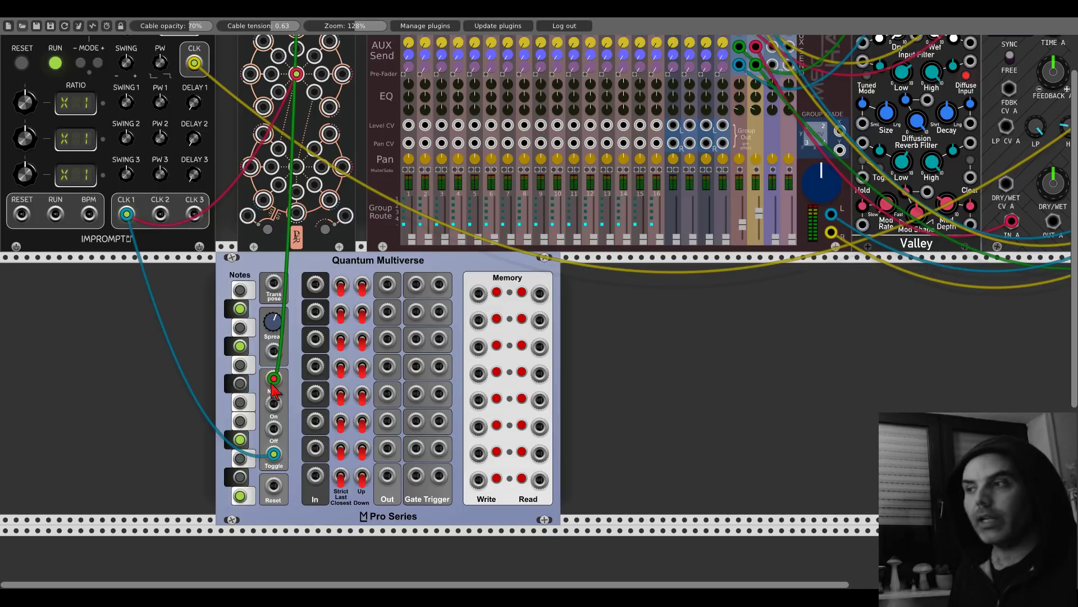
Step: Disconnect the Branes cable from the Quantum Multiverse's Note input and the clock cable from its Toggle input
left_click_drag(273, 379, 275, 416)
left_click_drag(274, 454, 150, 374)
Step: Add the Bogaudio REFTONE module at the start of the Quantum Multiverse's row and duplicate it
right_click(150, 373)
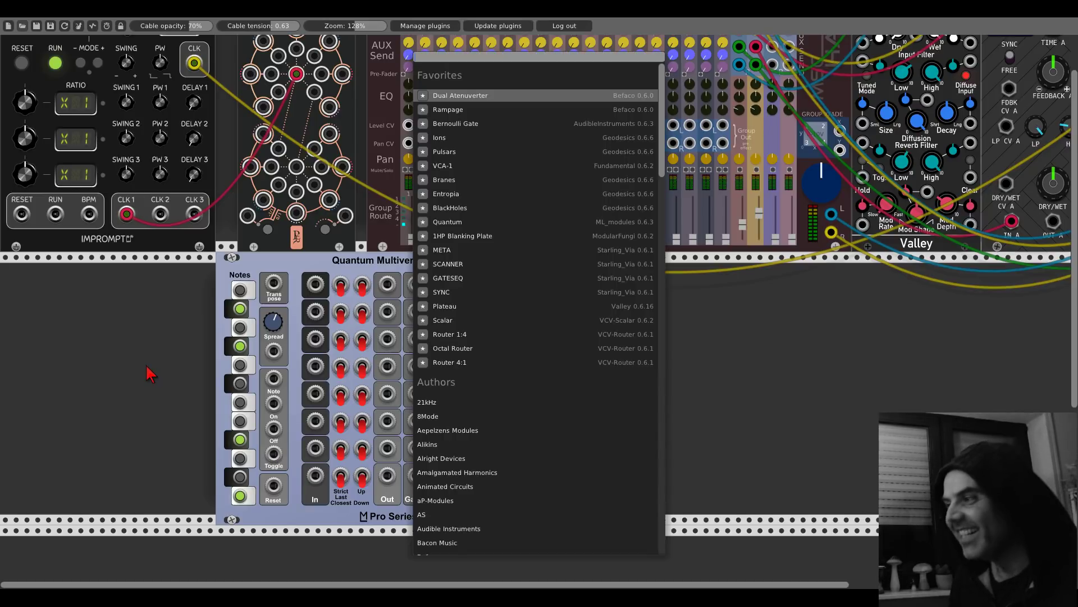
type("reft")
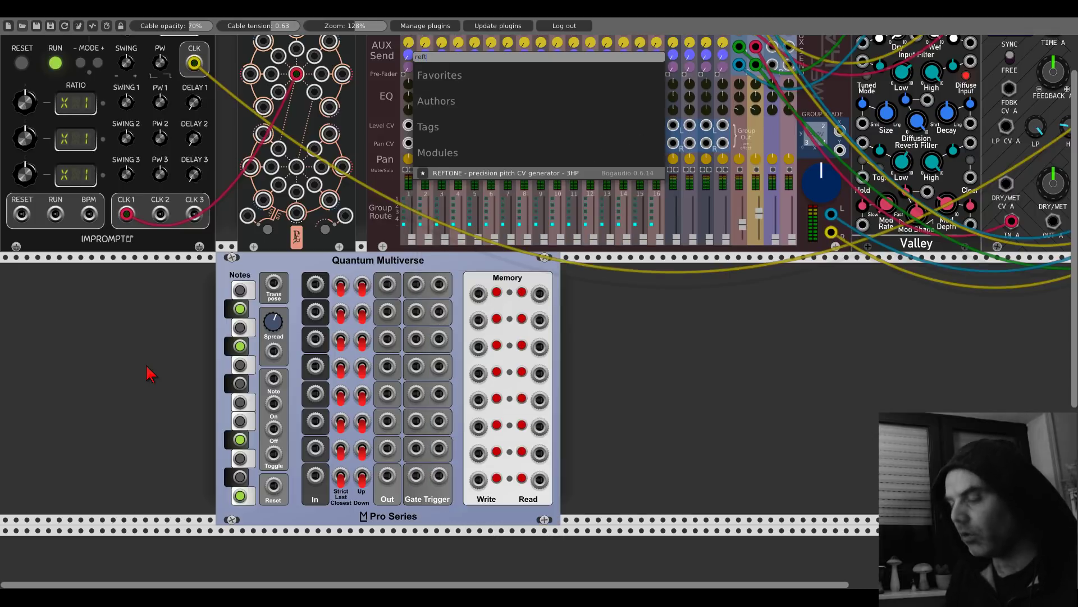
key("BackSpace")
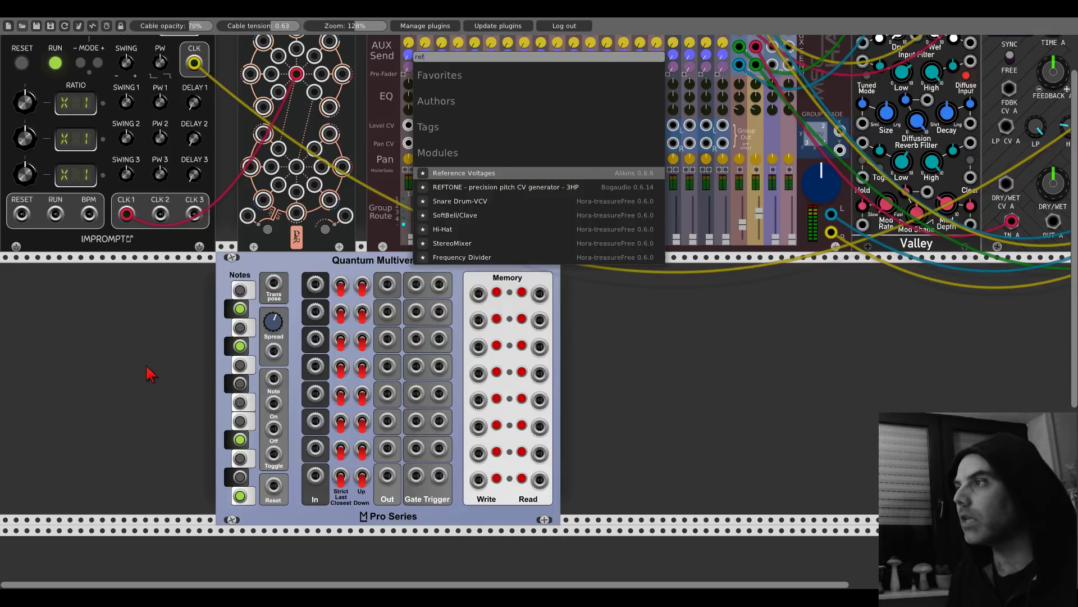
type("to")
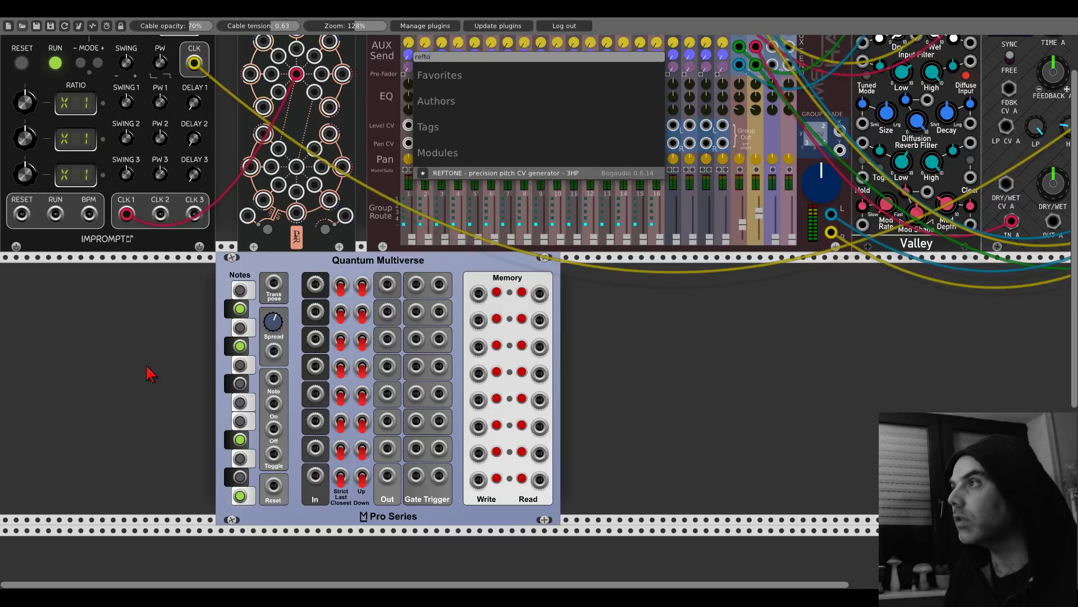
key("BackSpace")
key("BackSpace")
type("t")
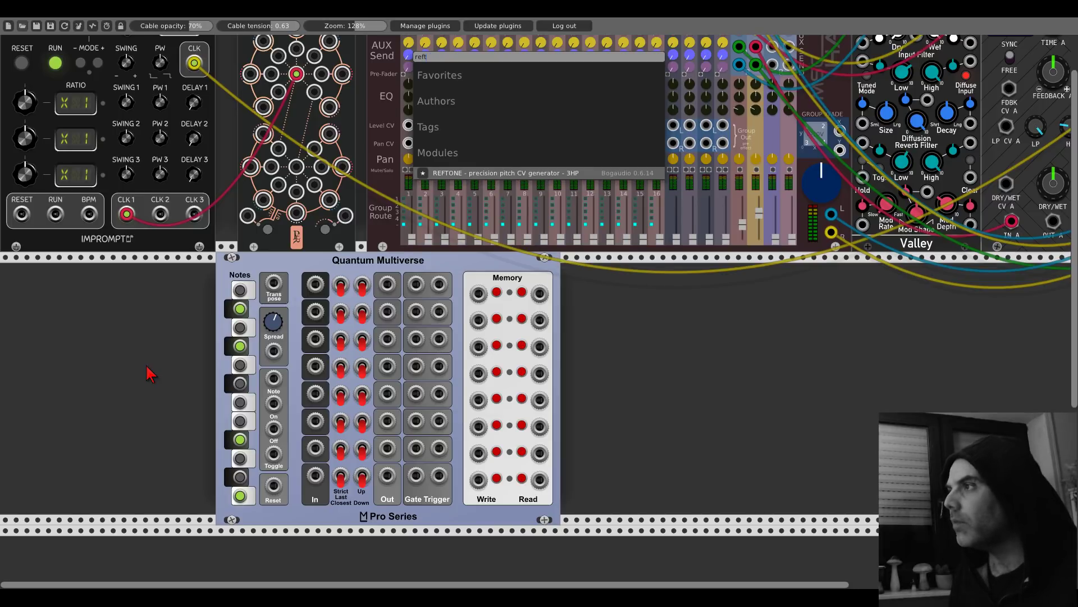
key("Return")
left_click_drag(140, 262, 36, 264)
key("ctrl+d")
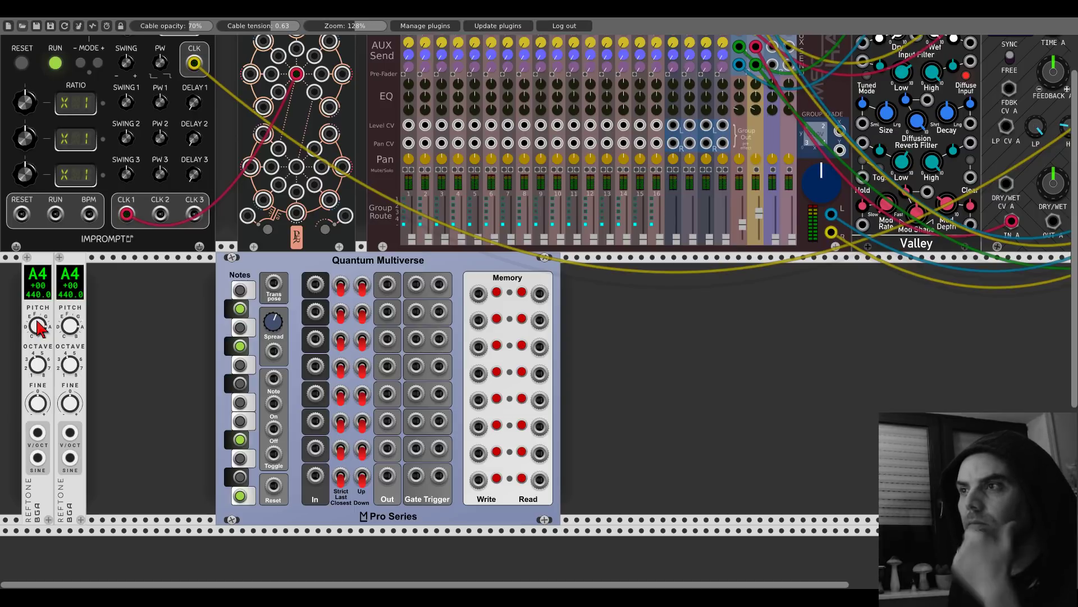
Step: Switch off the A#, G#, D# and C notes on the Quantum Multiverse so that none is selected
left_click(240, 309)
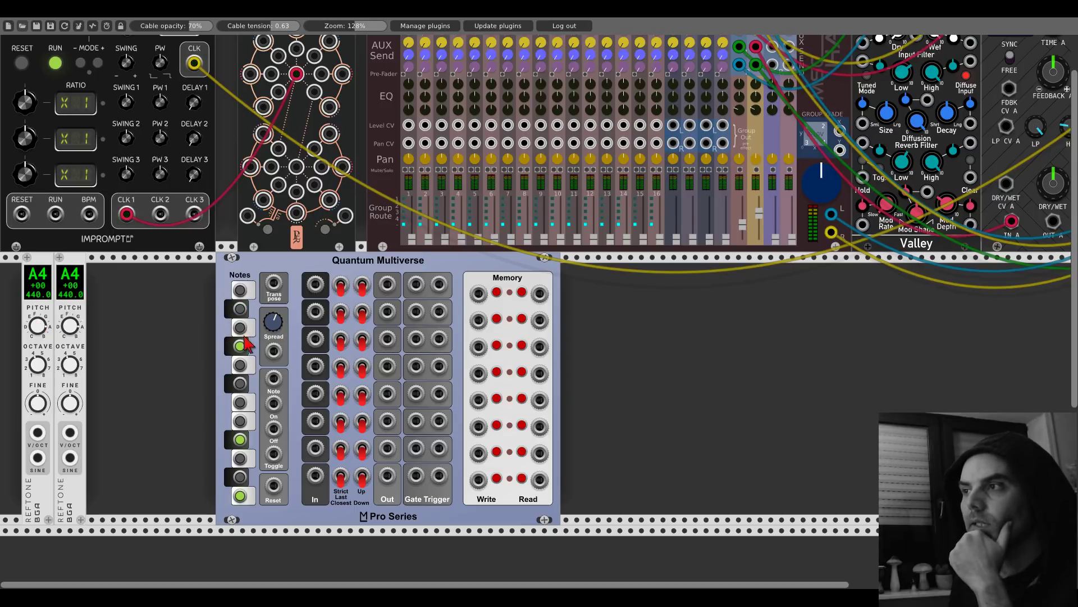
left_click(241, 346)
left_click(240, 440)
left_click(240, 495)
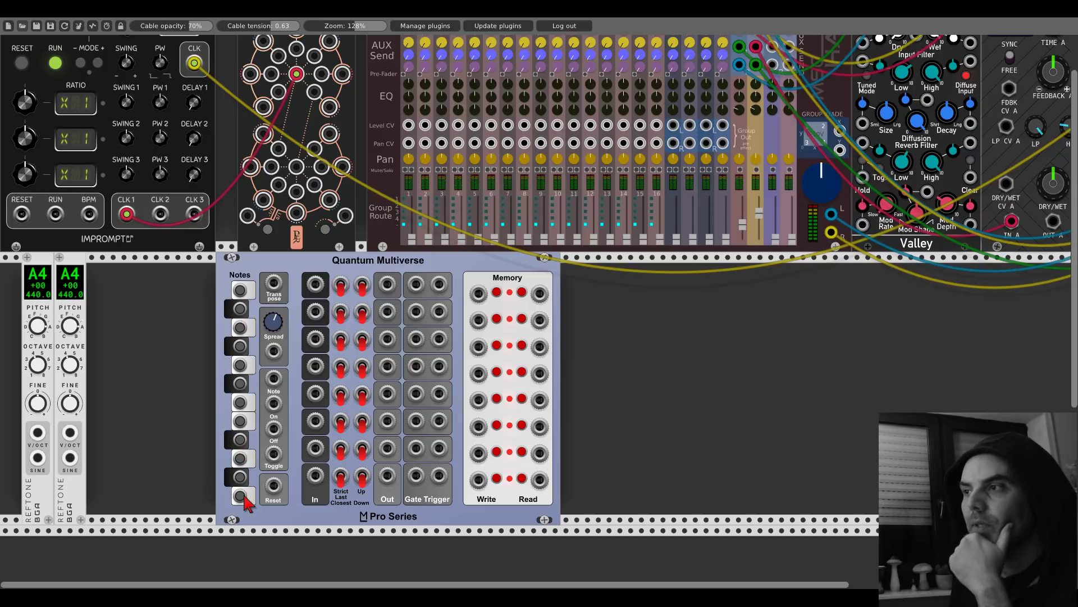
Step: Set the second REFTONE to C4 and patch its V/OCT output to the Quantum Multiverse's Note input
left_click_drag(274, 403, 75, 448)
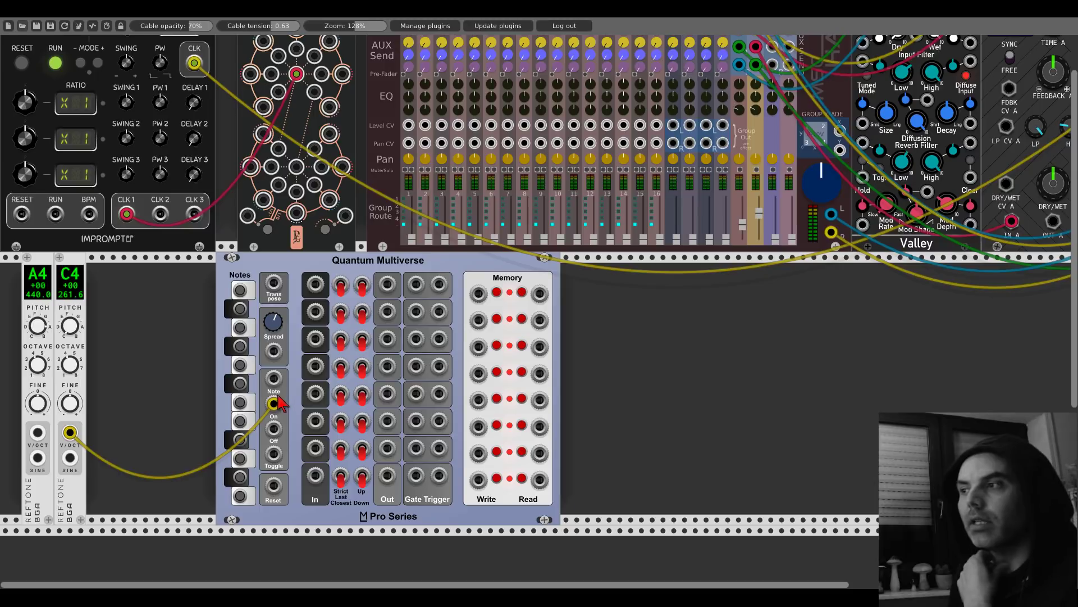
left_click_drag(274, 403, 272, 378)
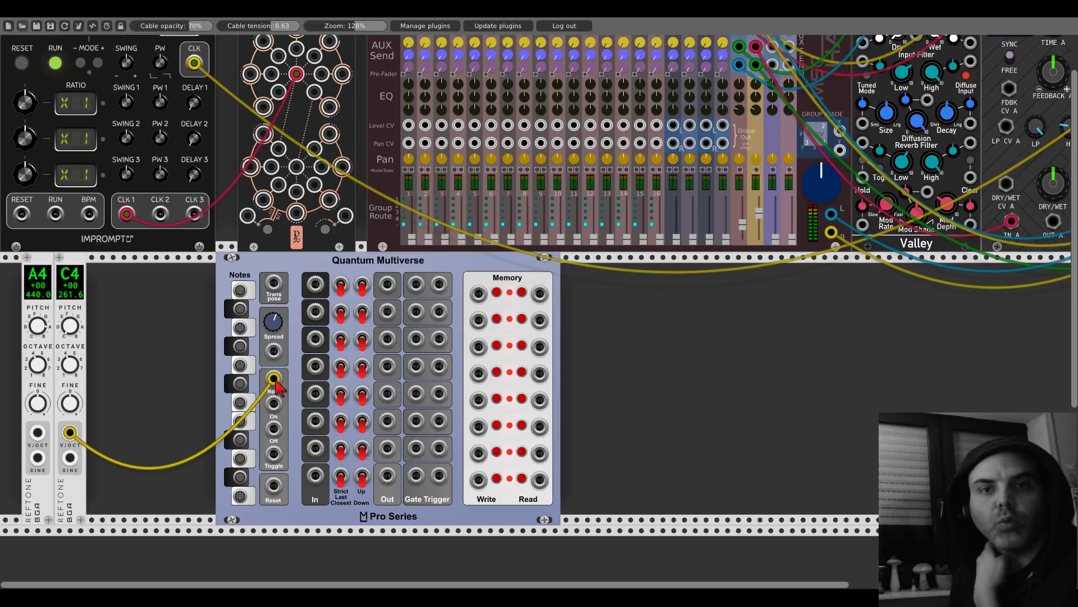
Step: Add the Bogaudio MANUAL module beside the Quantum Multiverse and patch its first output to the Toggle input
right_click(190, 346)
type("gate")
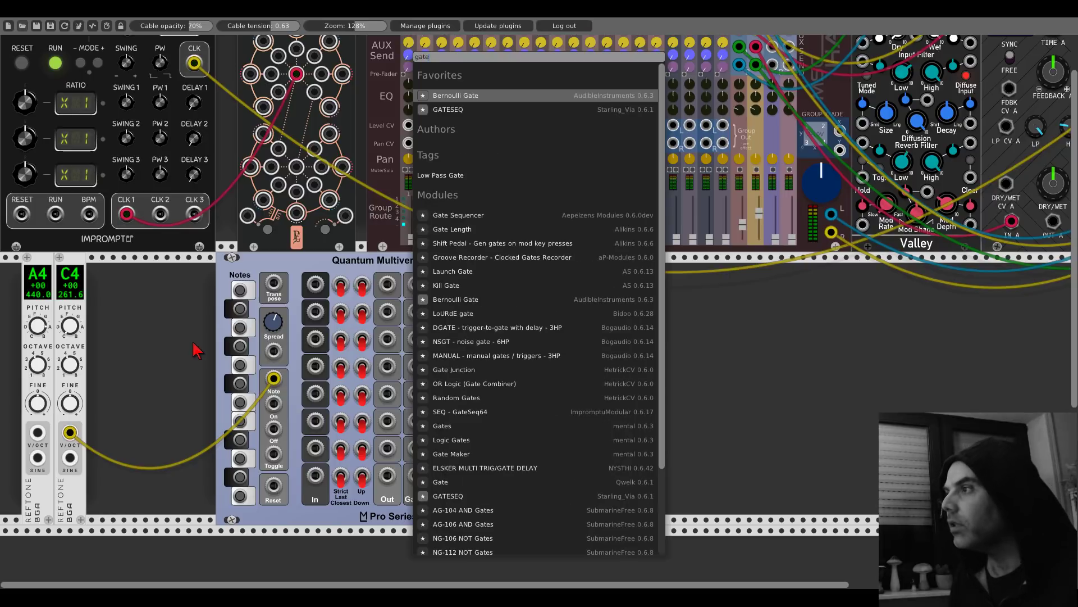
left_click(461, 357)
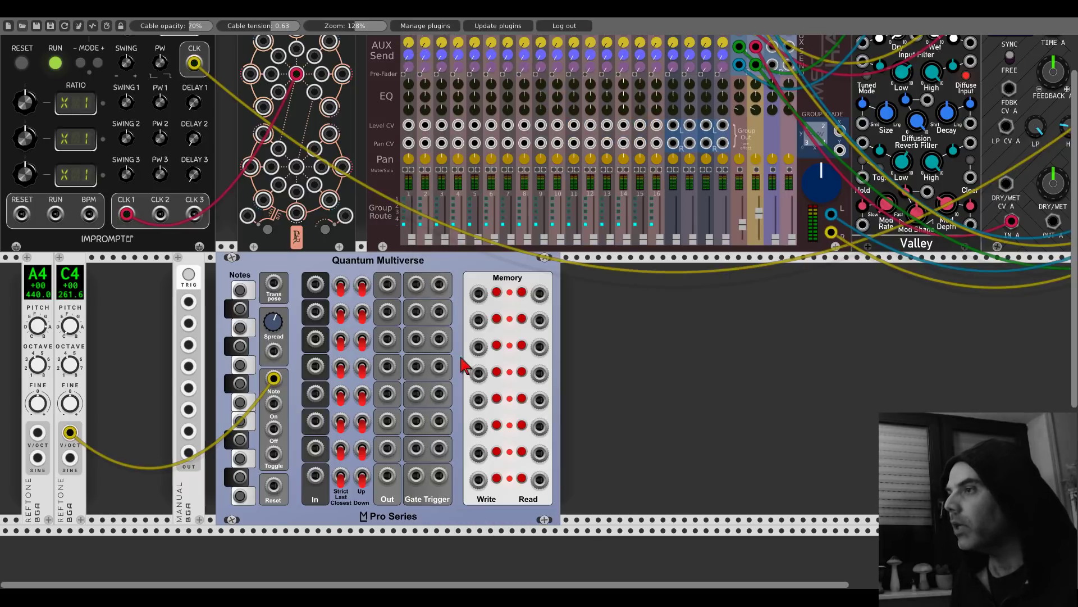
left_click_drag(189, 301, 273, 454)
Step: Fire the MANUAL trigger repeatedly to test toggling the C note on the Quantum Multiverse
left_click(189, 280)
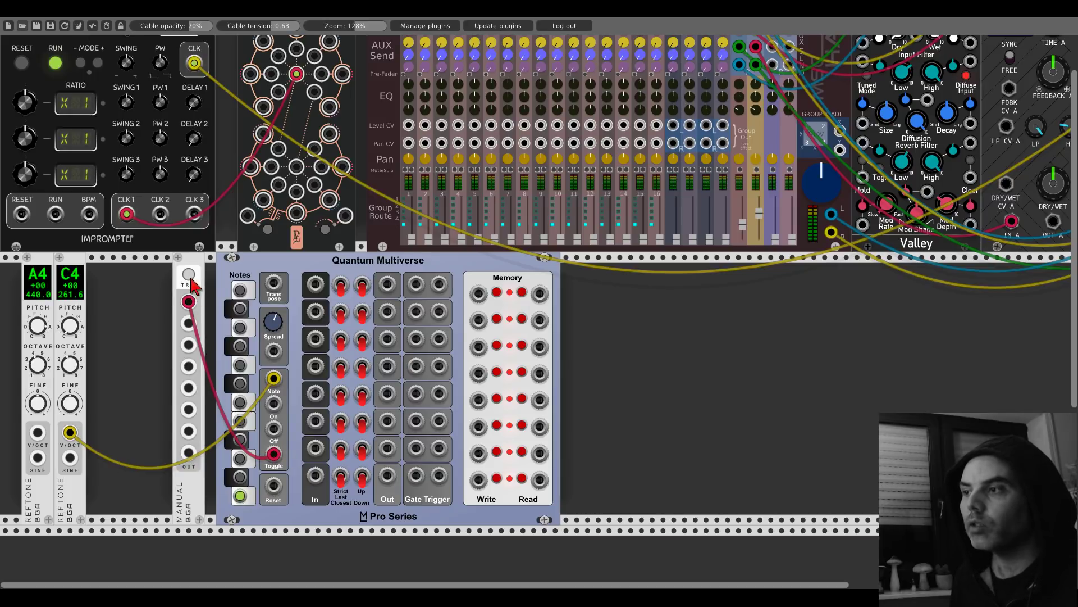
left_click(190, 281)
left_click(190, 280)
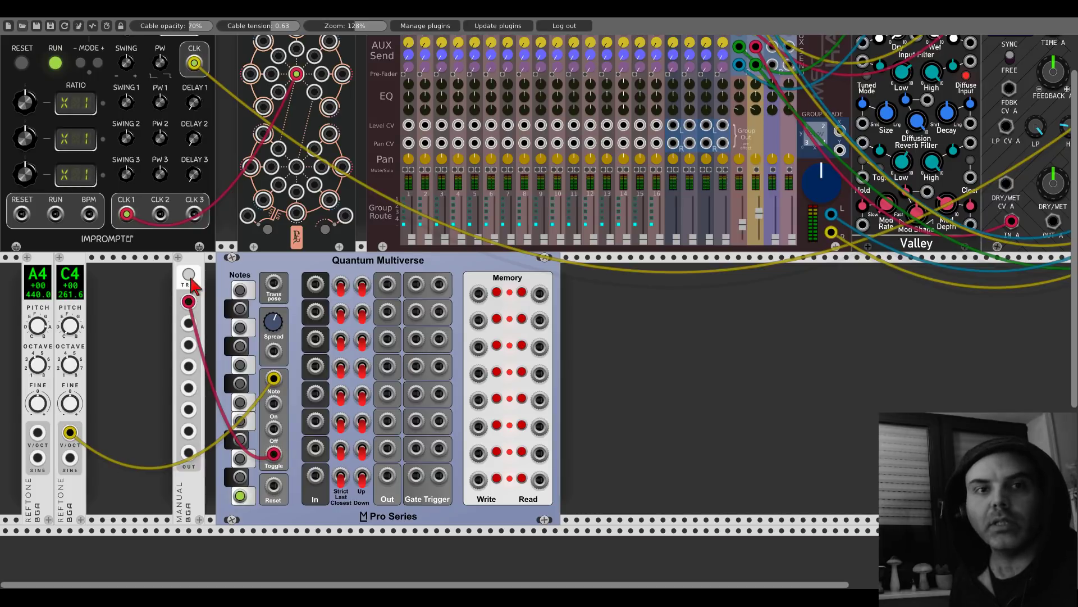
left_click(190, 280)
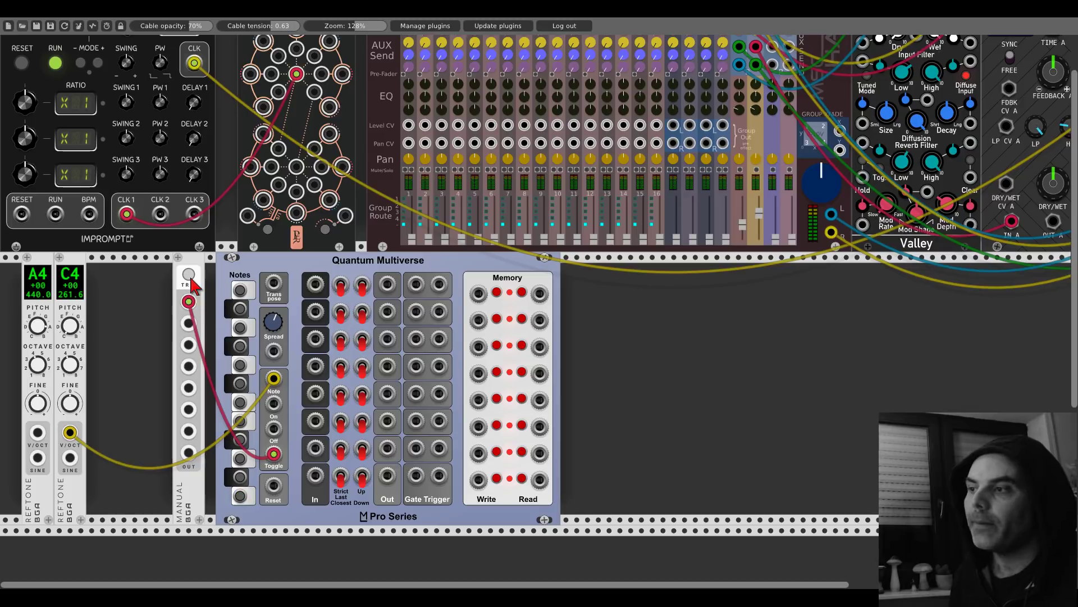
left_click(190, 280)
left_click(190, 281)
left_click(190, 281)
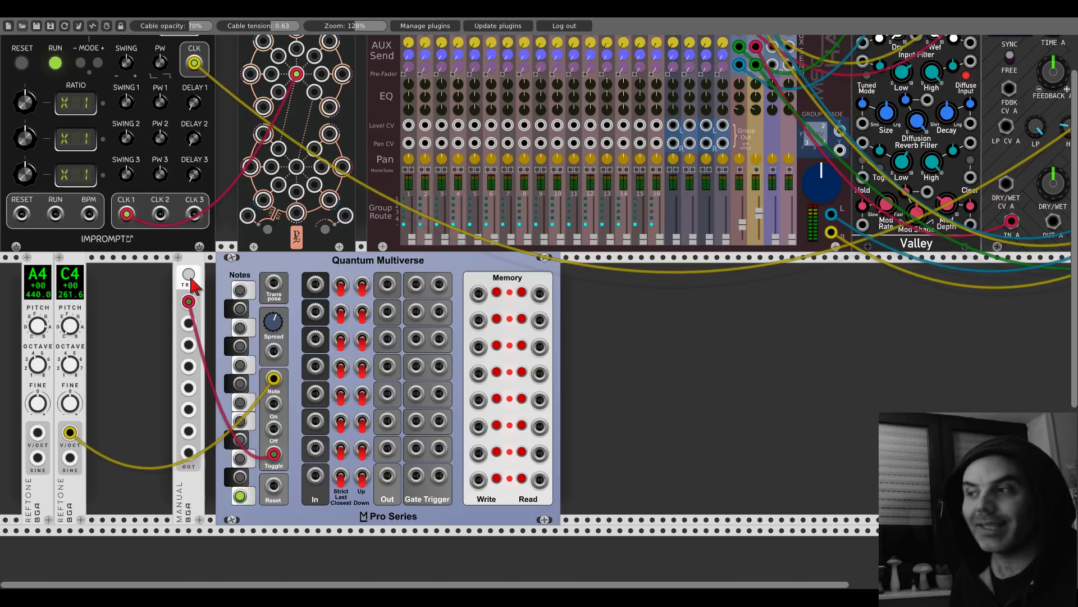
left_click(190, 281)
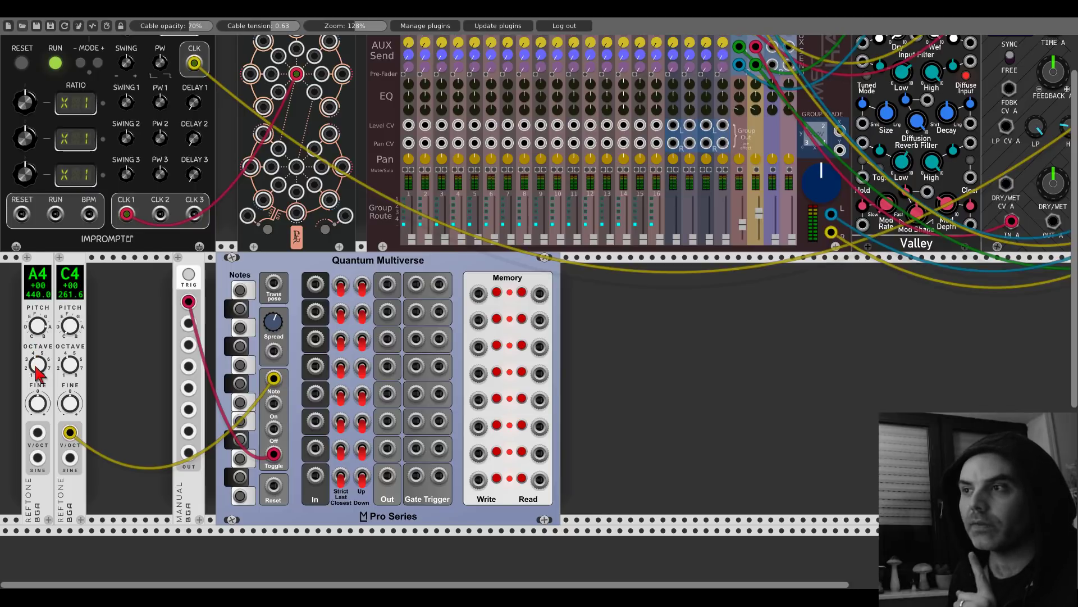
Step: Set the first REFTONE to G4 and patch its V/OCT output to the Quantum Multiverse's Transpose input
left_click_drag(38, 326, 38, 337)
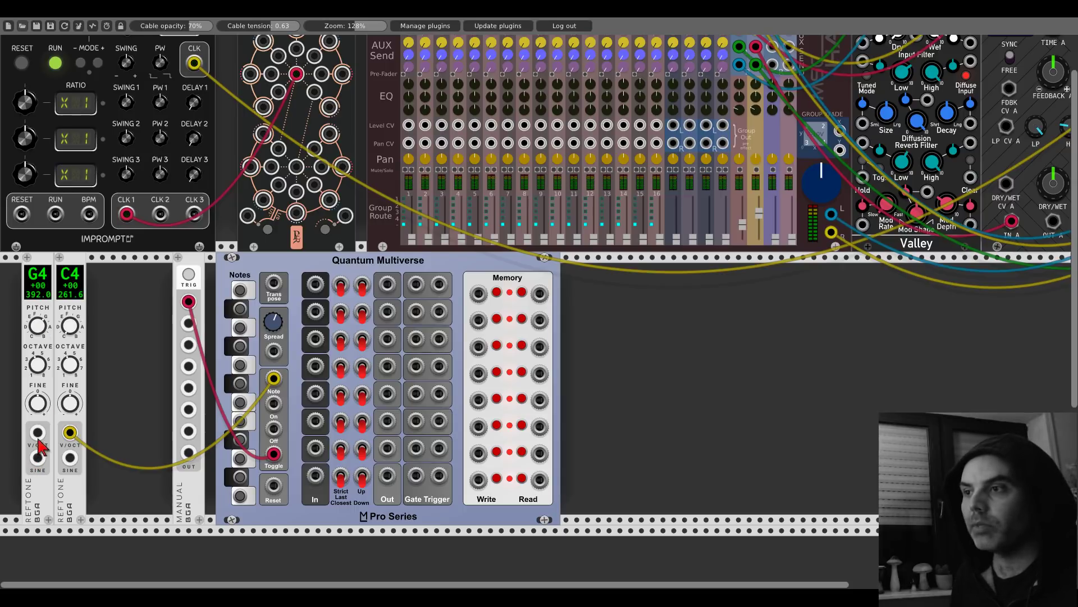
left_click_drag(37, 432, 273, 283)
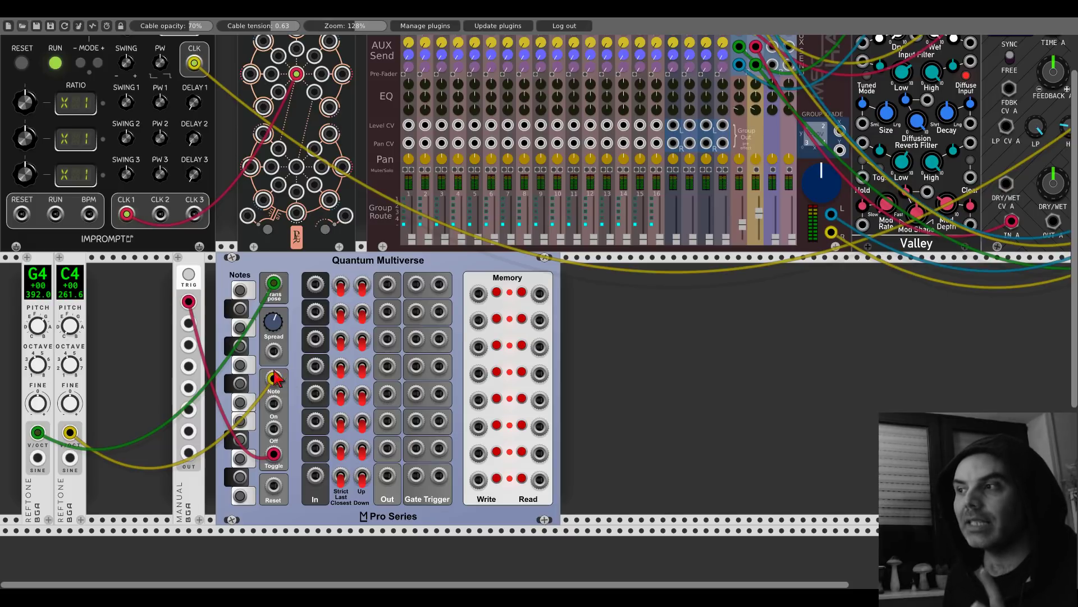
Step: Fire the MANUAL trigger repeatedly to check which note toggles with the G4 transposition applied
left_click(190, 275)
left_click(189, 274)
left_click(189, 274)
left_click(189, 275)
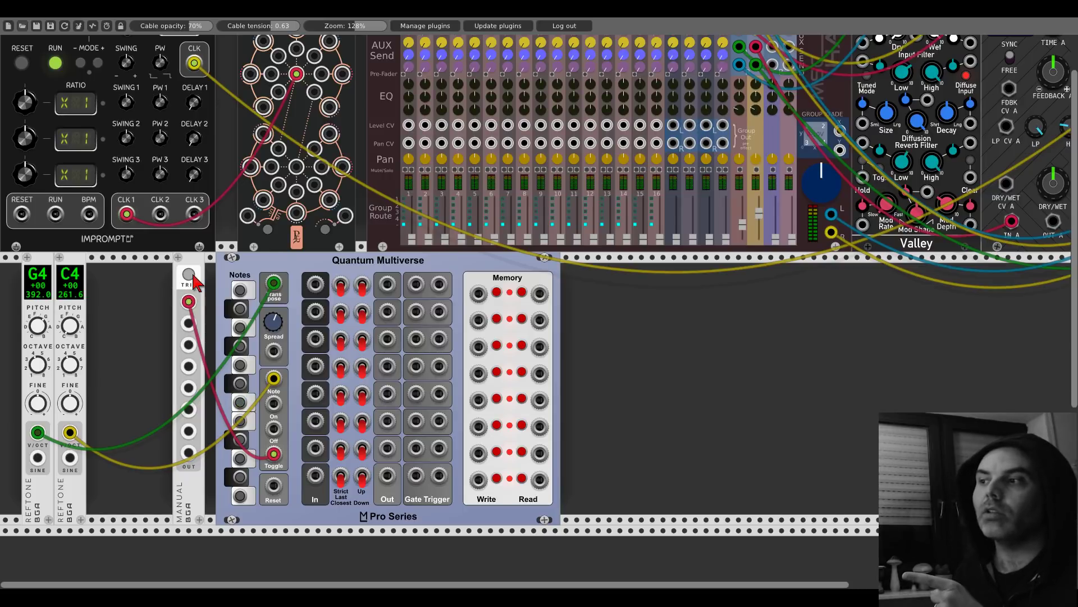
left_click(191, 275)
left_click(191, 274)
left_click(191, 274)
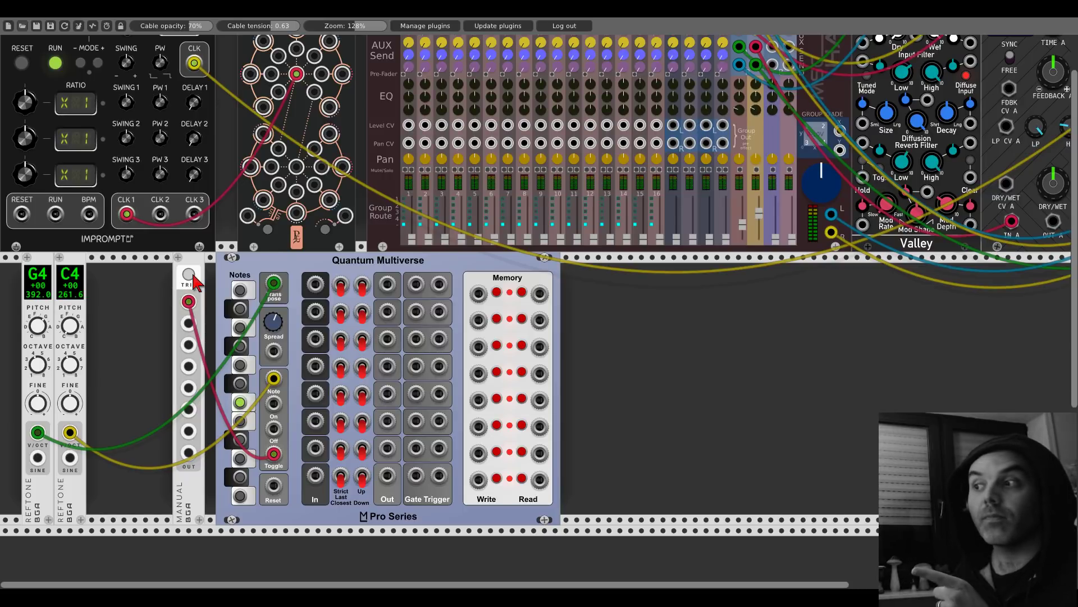
left_click(191, 274)
left_click(191, 274)
left_click(191, 274)
left_click(191, 275)
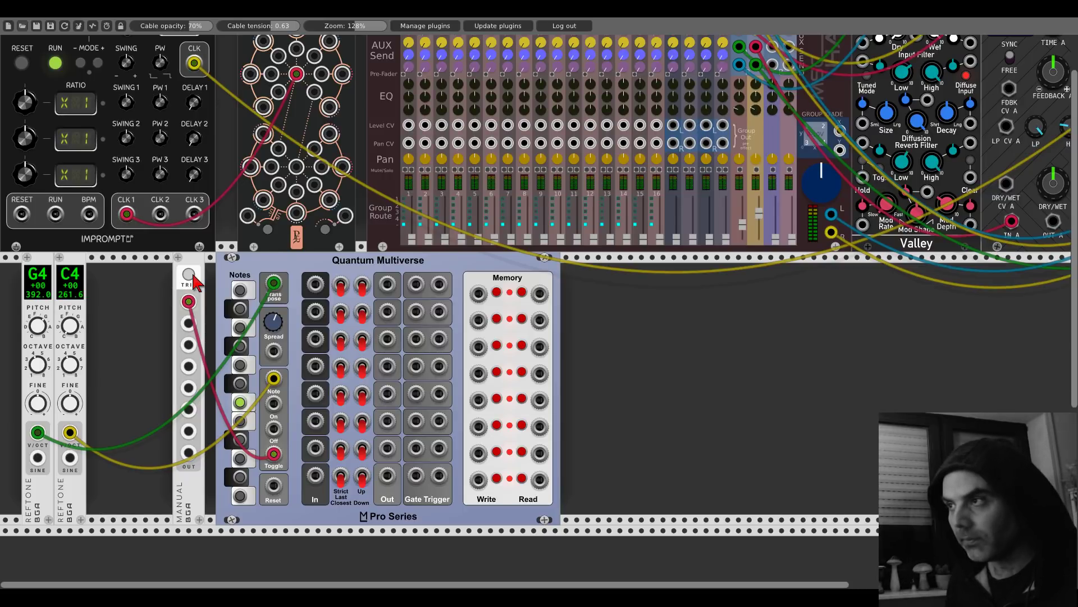
left_click(190, 275)
left_click(191, 274)
left_click(191, 275)
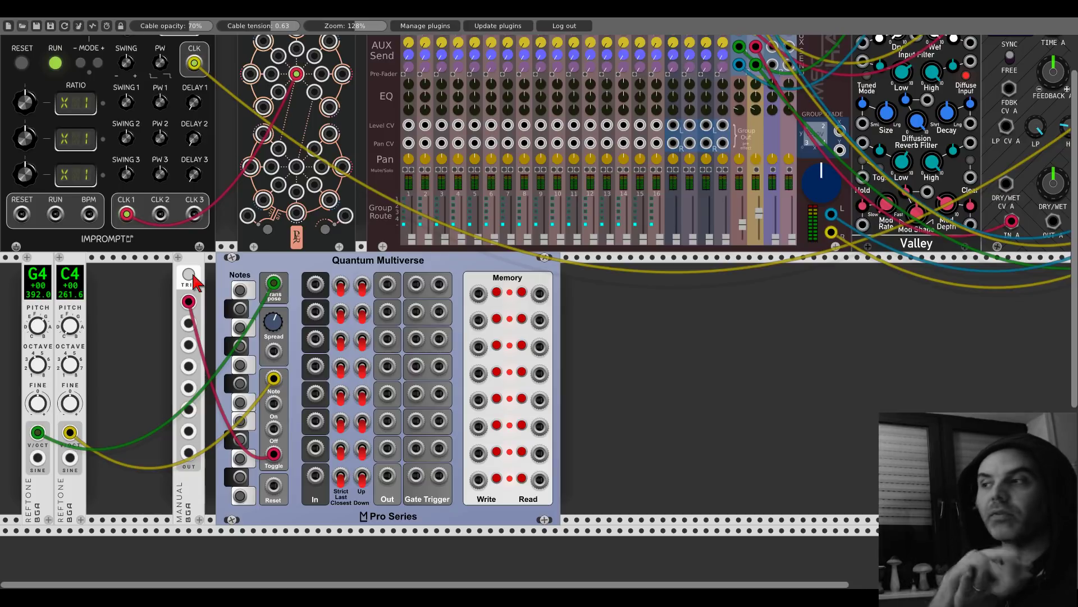
Step: Set the Quantum Multiverse's Note Select mode to Don't Transpose
right_click(336, 274)
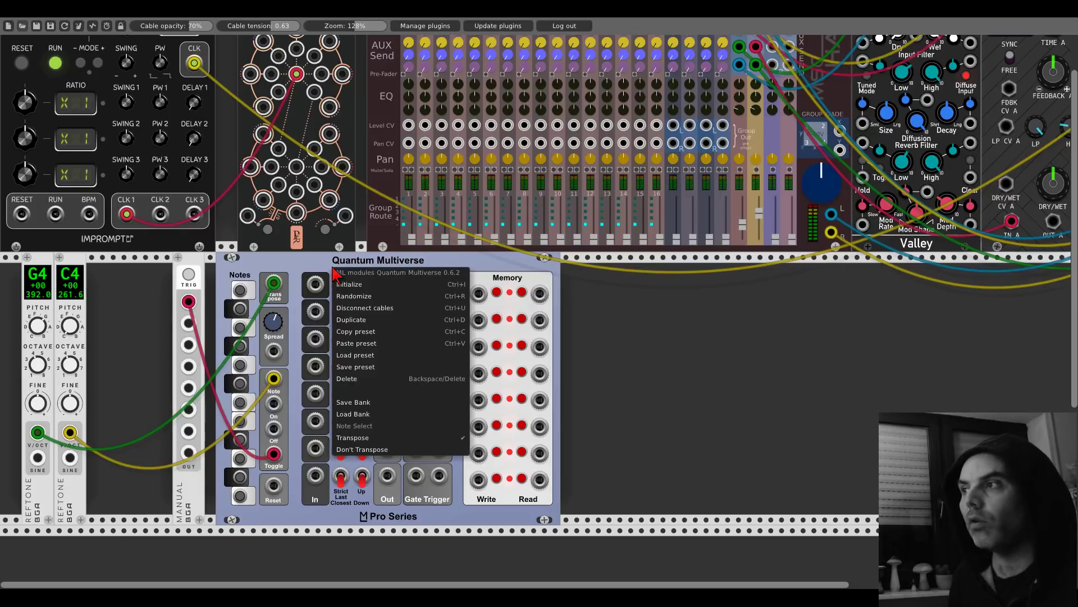
left_click(350, 452)
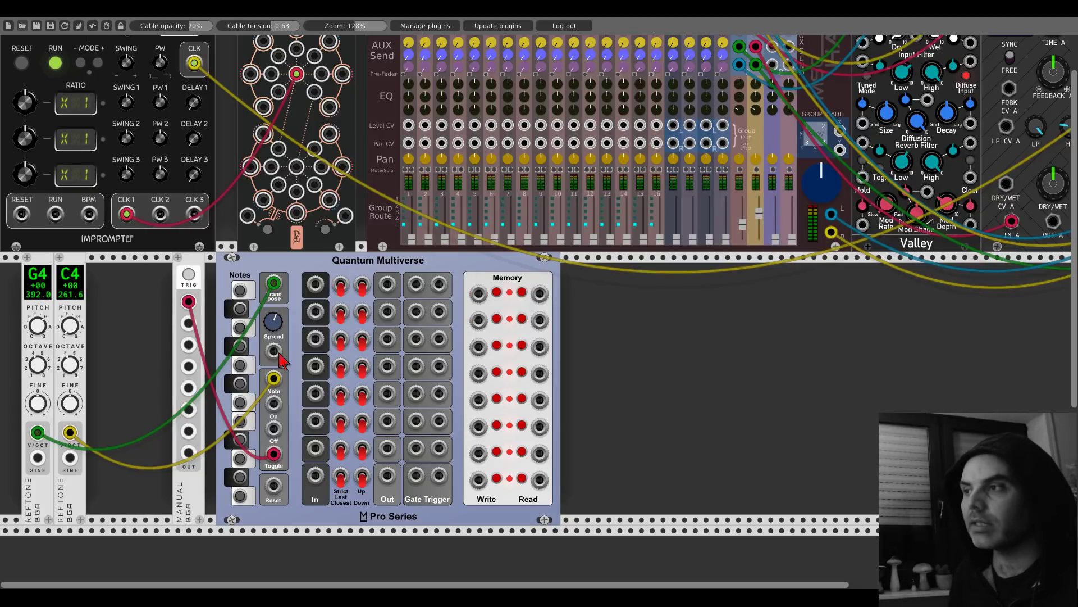
Step: Test the note toggle with the MANUAL trigger while changing the first REFTONE to E4 and A4
left_click(189, 275)
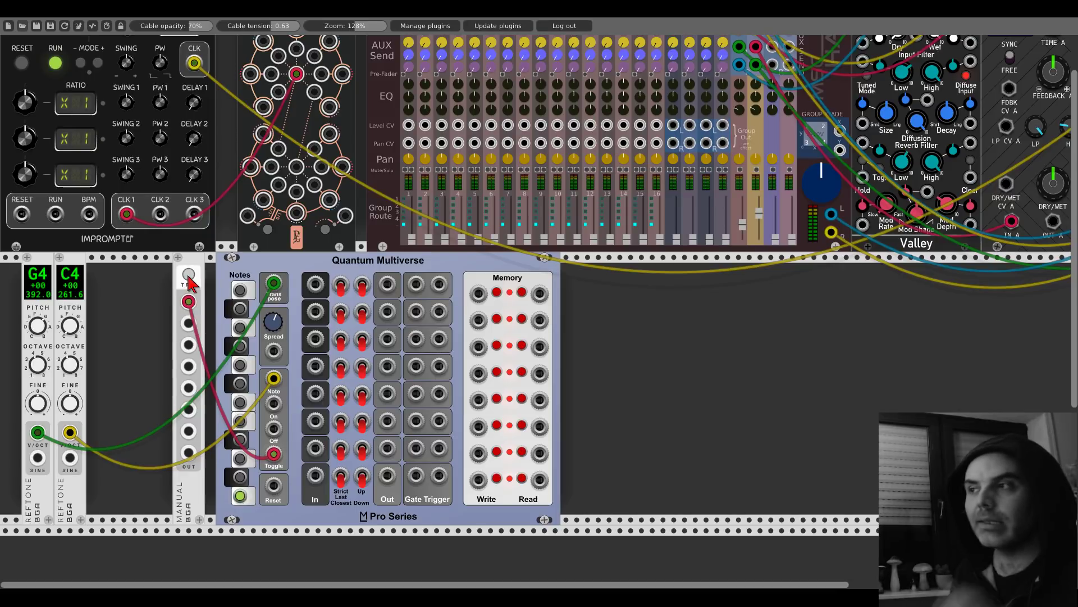
left_click(189, 275)
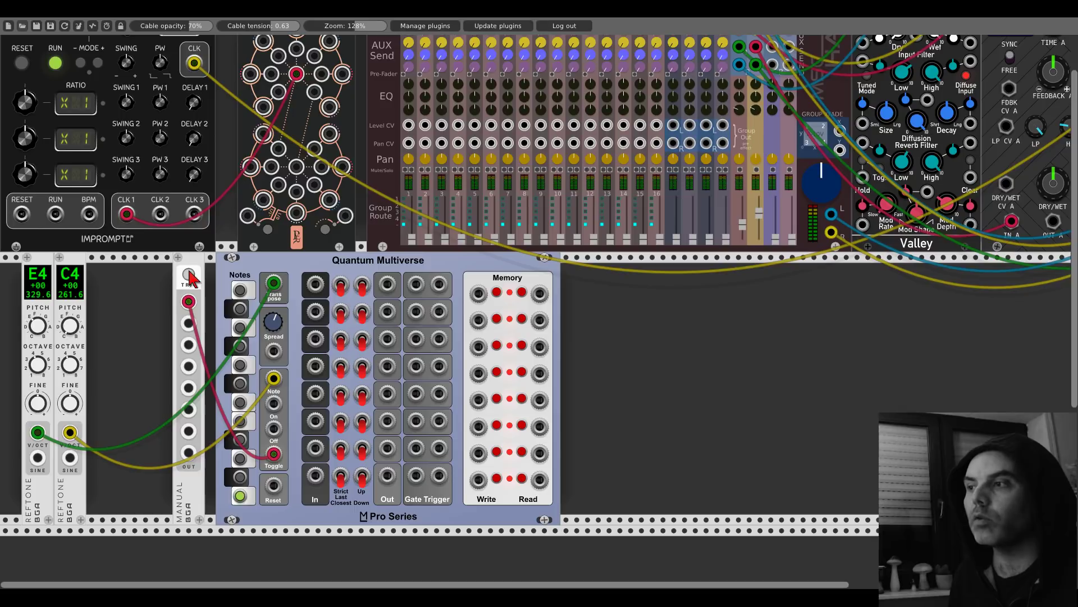
left_click_drag(37, 325, 40, 310)
left_click(189, 275)
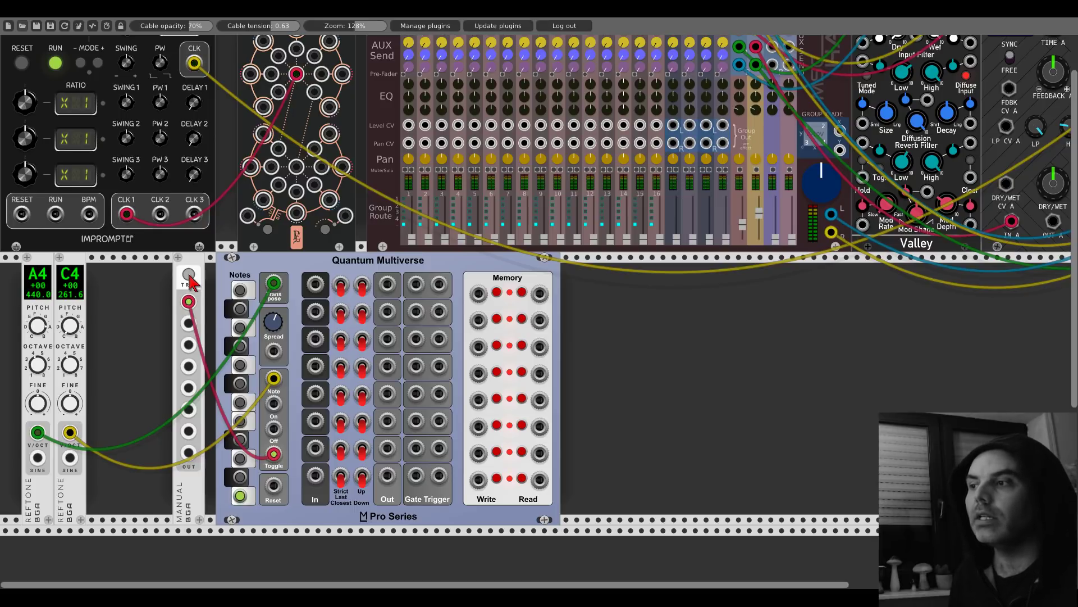
left_click(188, 275)
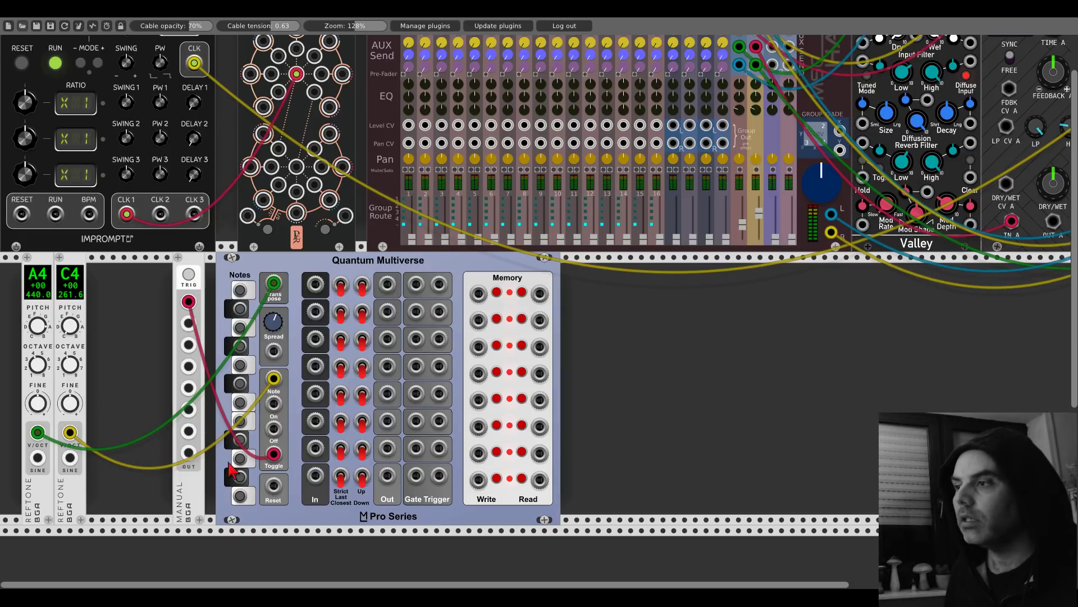
Step: Enable the C, D, D#, F, G, G# and A# notes on the Quantum Multiverse to form a C minor scale
left_click(240, 365)
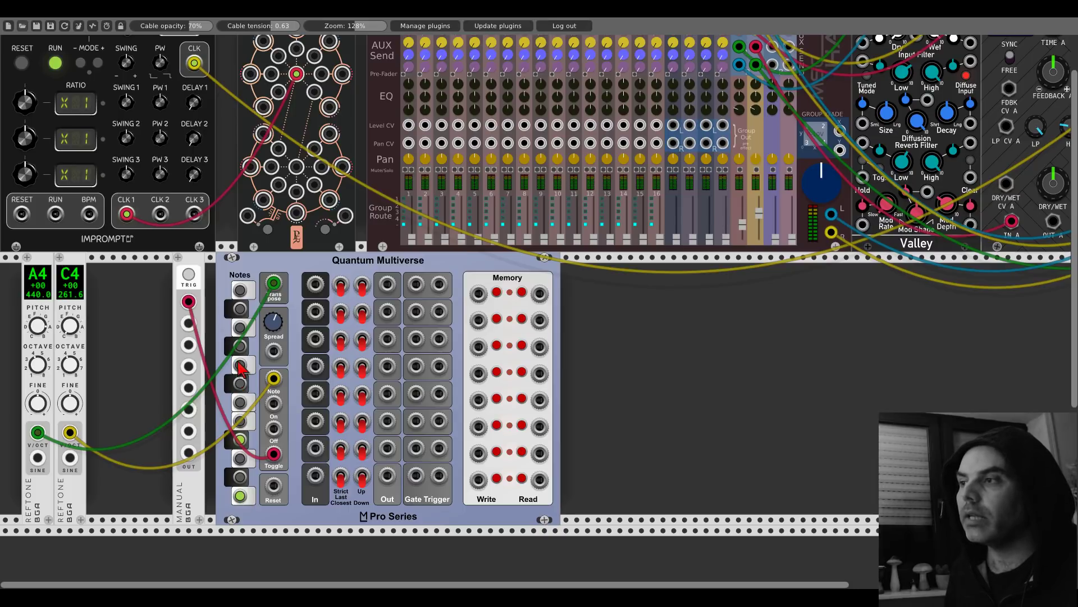
left_click(240, 308)
left_click(241, 458)
left_click(241, 403)
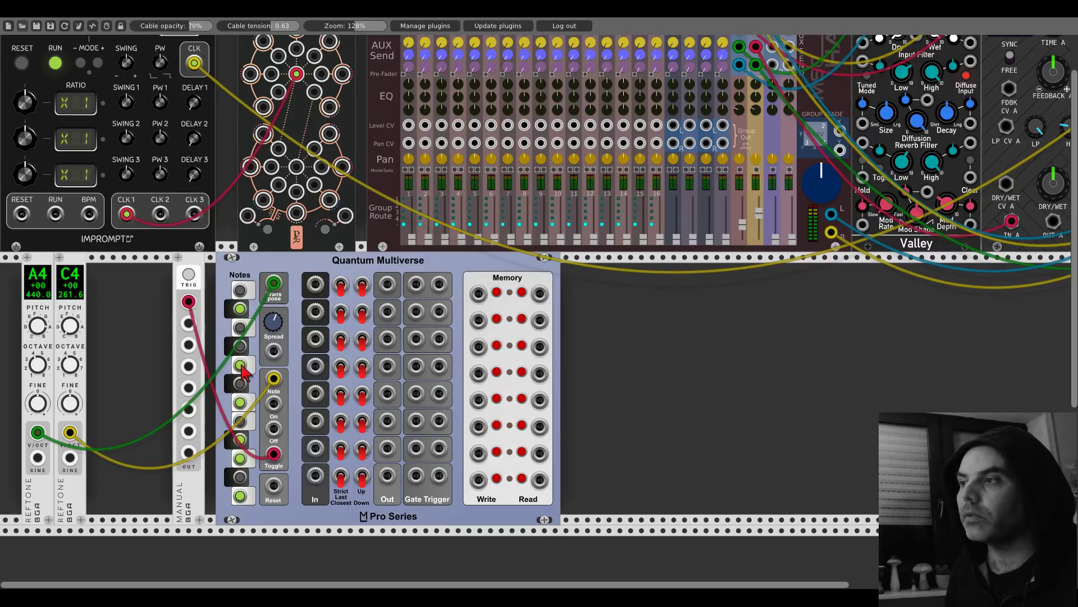
left_click(240, 346)
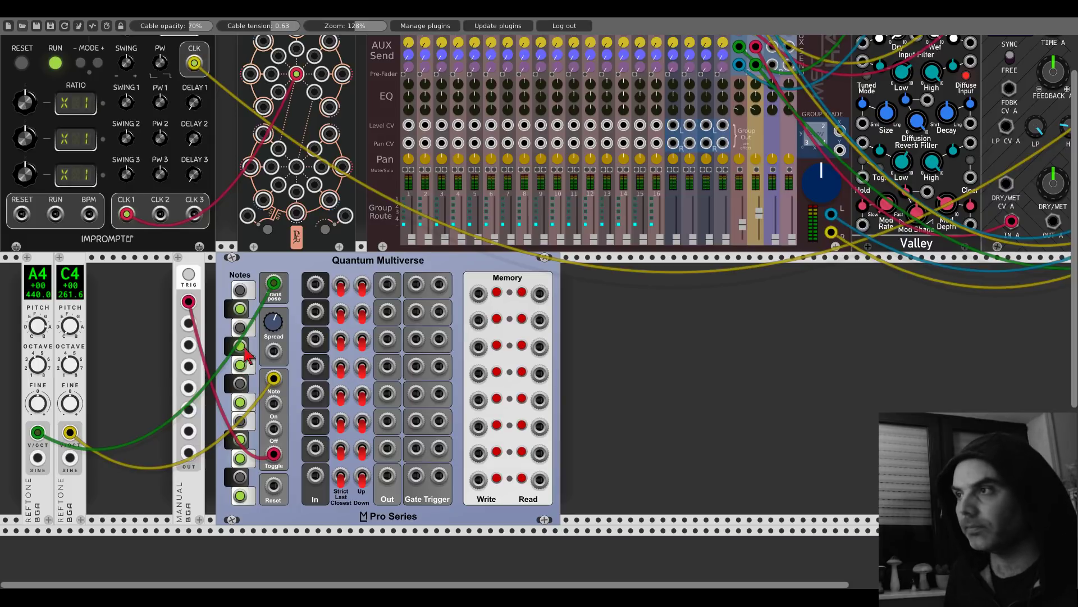
Step: Delete the MANUAL trigger module beside the Quantum Multiverse
right_click(188, 262)
left_click(203, 371)
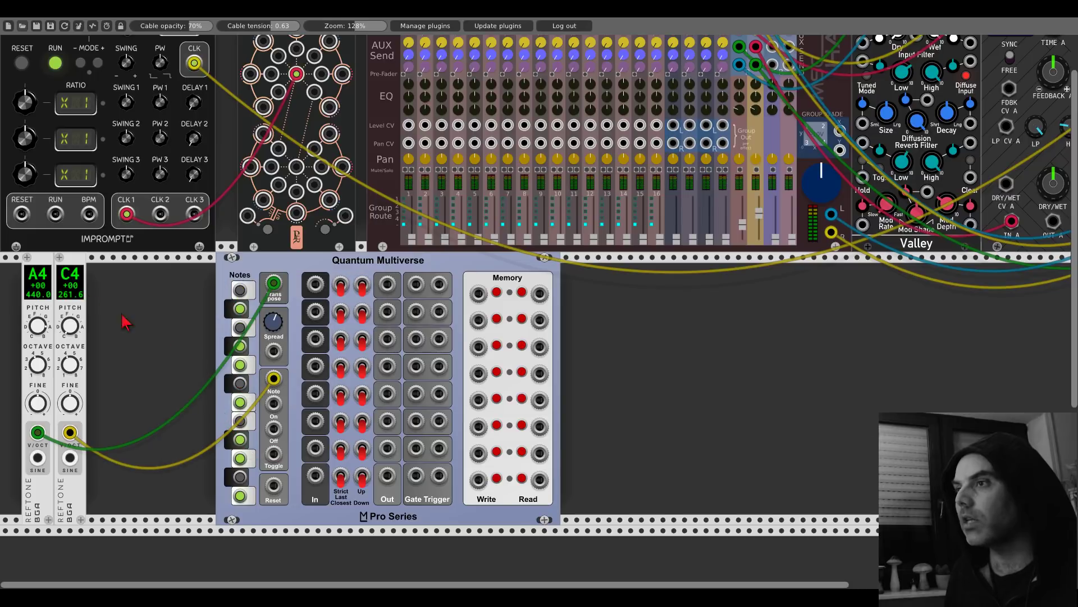
Step: Delete both REFTONE modules beside the Quantum Multiverse
right_click(70, 268)
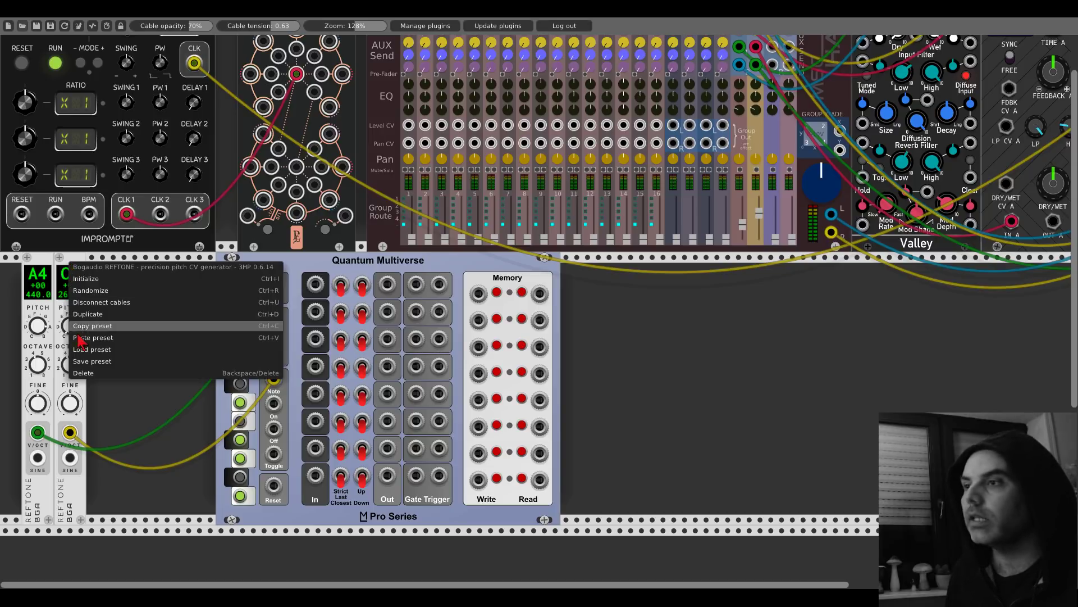
left_click(78, 377)
right_click(50, 281)
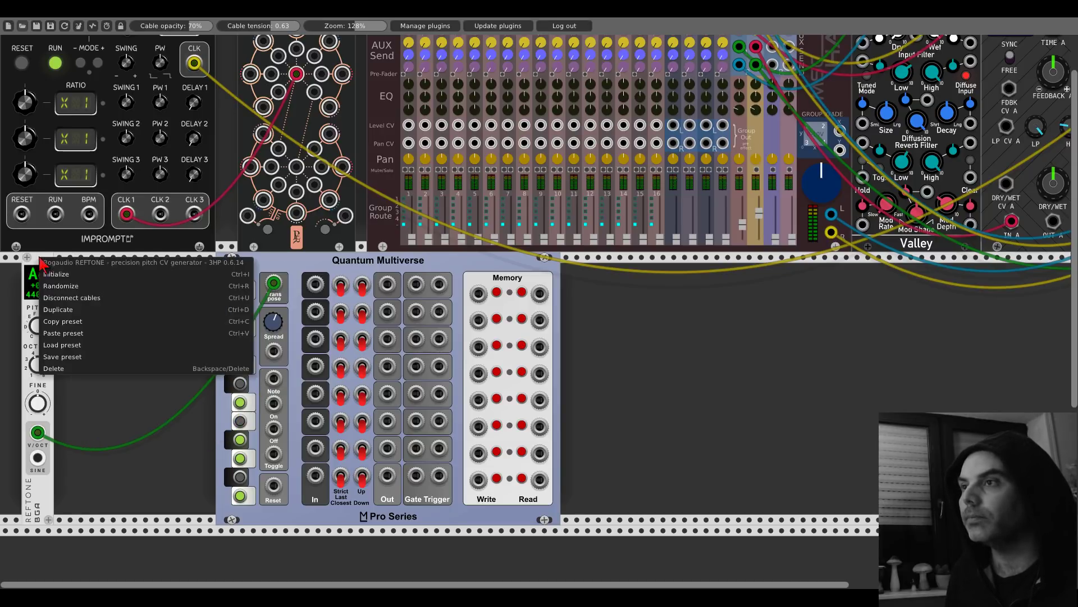
left_click(57, 369)
Step: Switch off the A#, G#, G, F, D#, D and C notes on the Quantum Multiverse
left_click(240, 309)
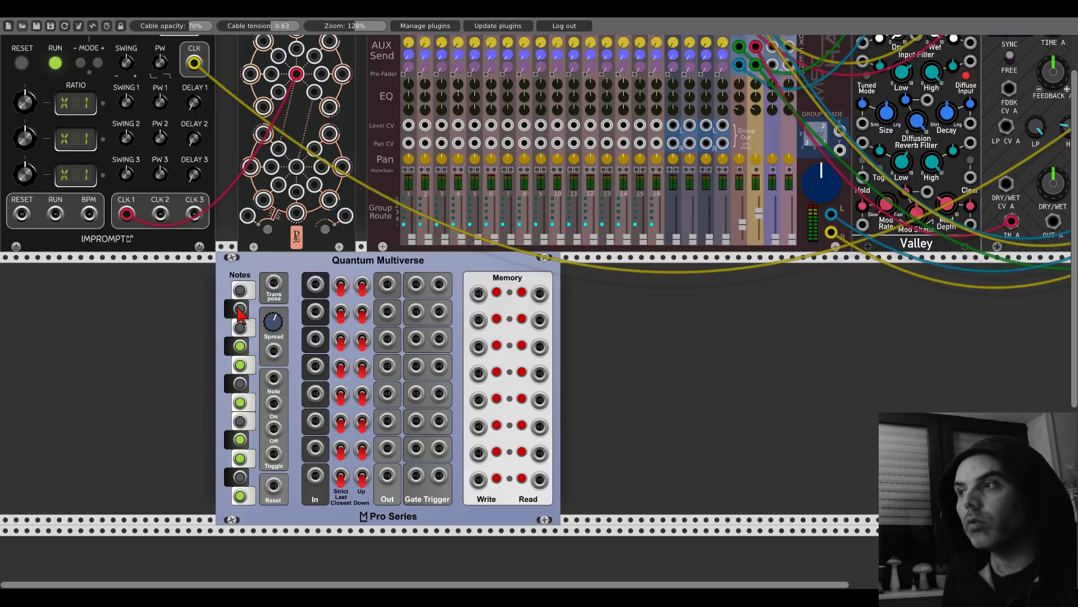
left_click(240, 346)
left_click(240, 364)
left_click(241, 402)
left_click(241, 439)
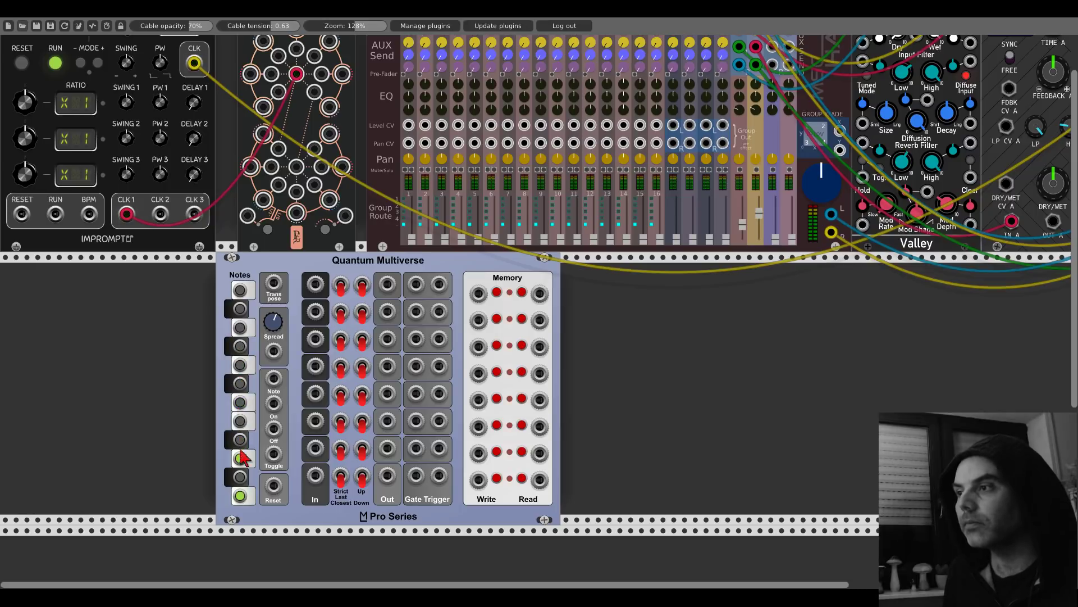
left_click(240, 458)
left_click(241, 496)
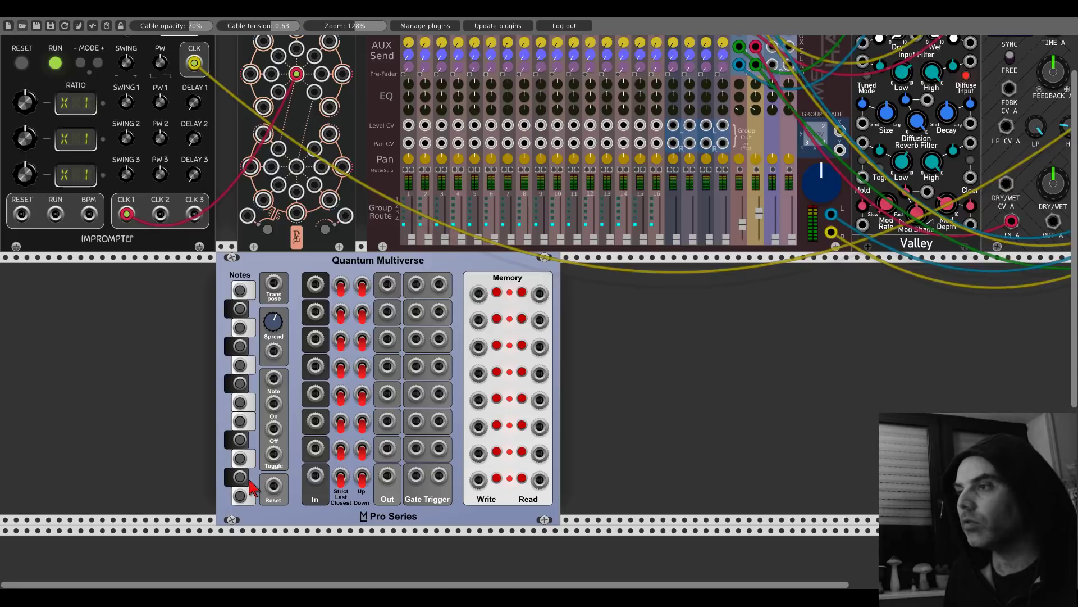
Step: Add the ML modules Evolution module beside the Quantum Multiverse and disconnect Clocked's CLK 1 output from Branes
right_click(185, 407)
type("evol")
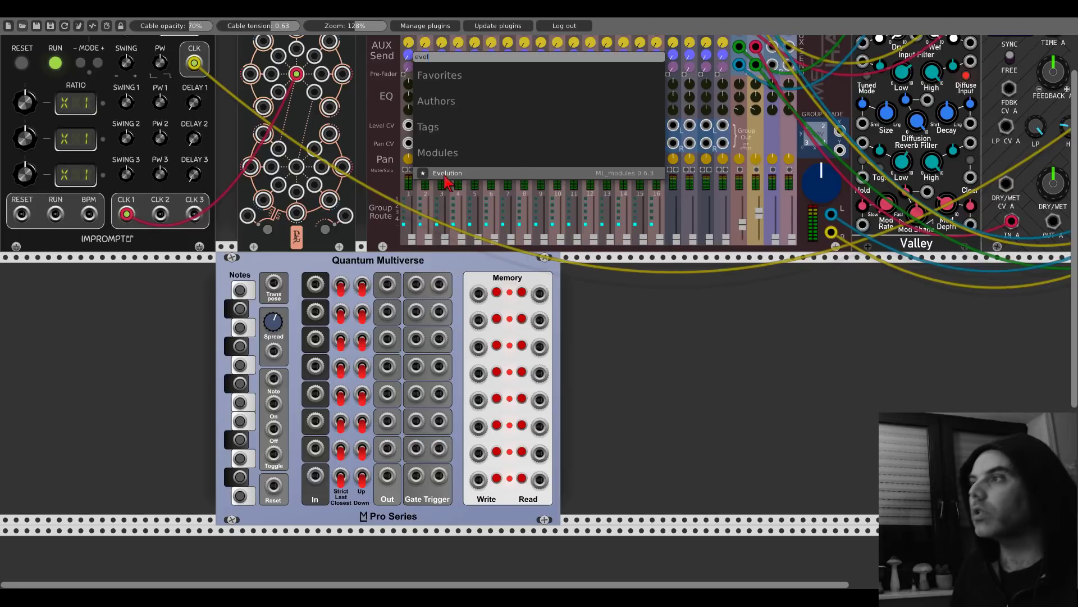
key("Return")
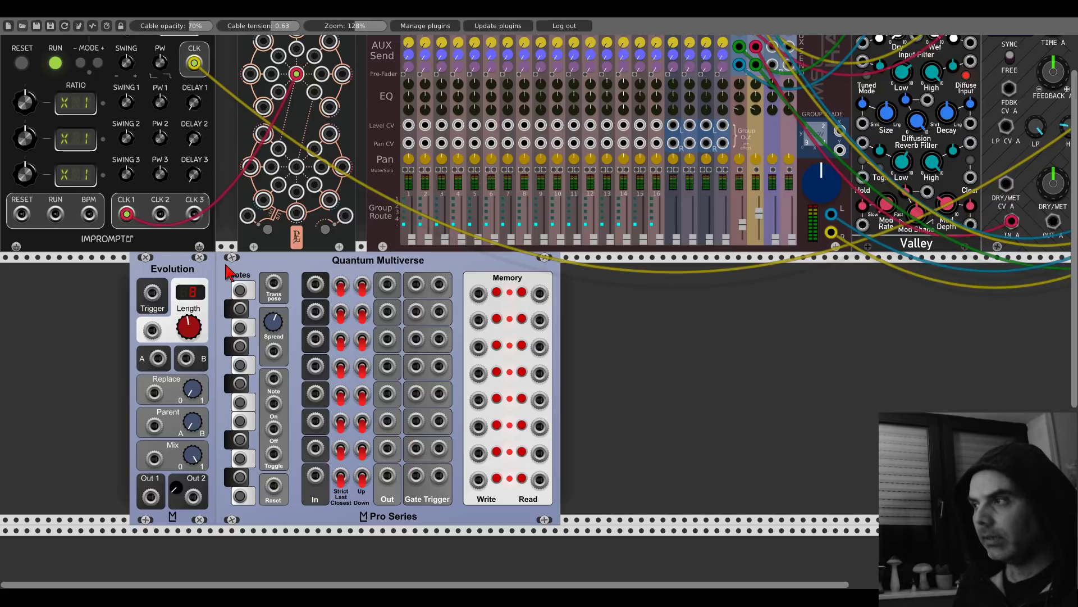
mouse_move(225, 269)
left_mouse_down()
mouse_move(246, 269)
mouse_move(211, 269)
mouse_move(224, 273)
left_mouse_up()
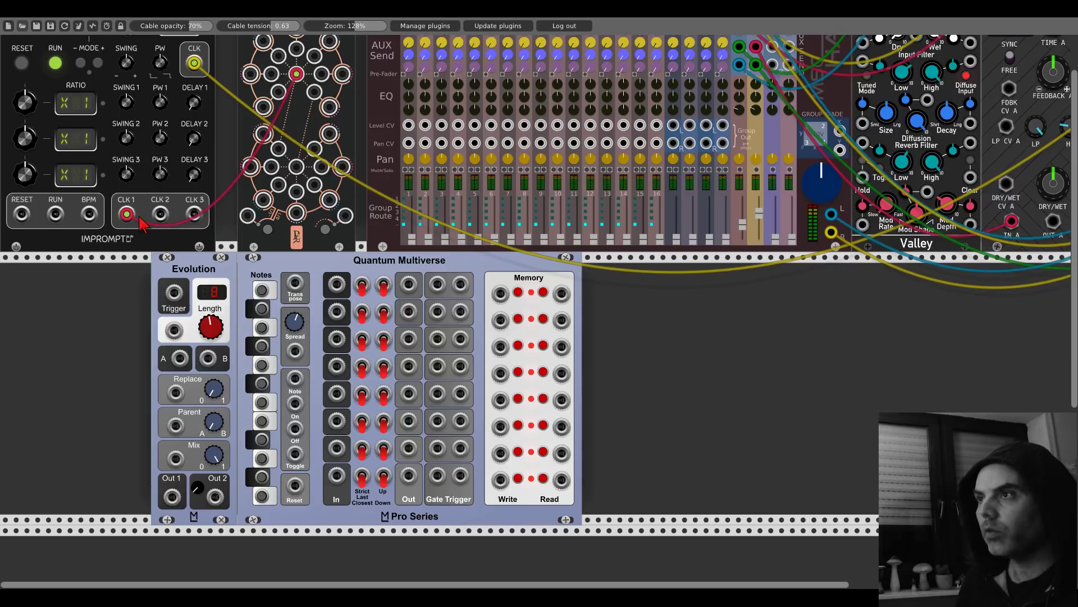
left_click_drag(296, 74, 298, 82)
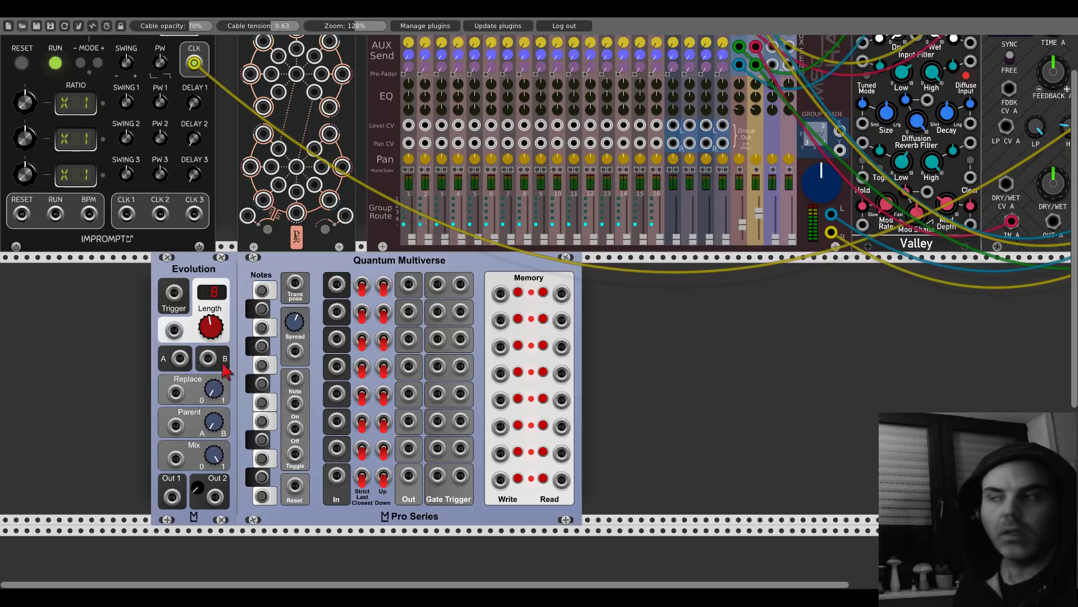
right_click(104, 323)
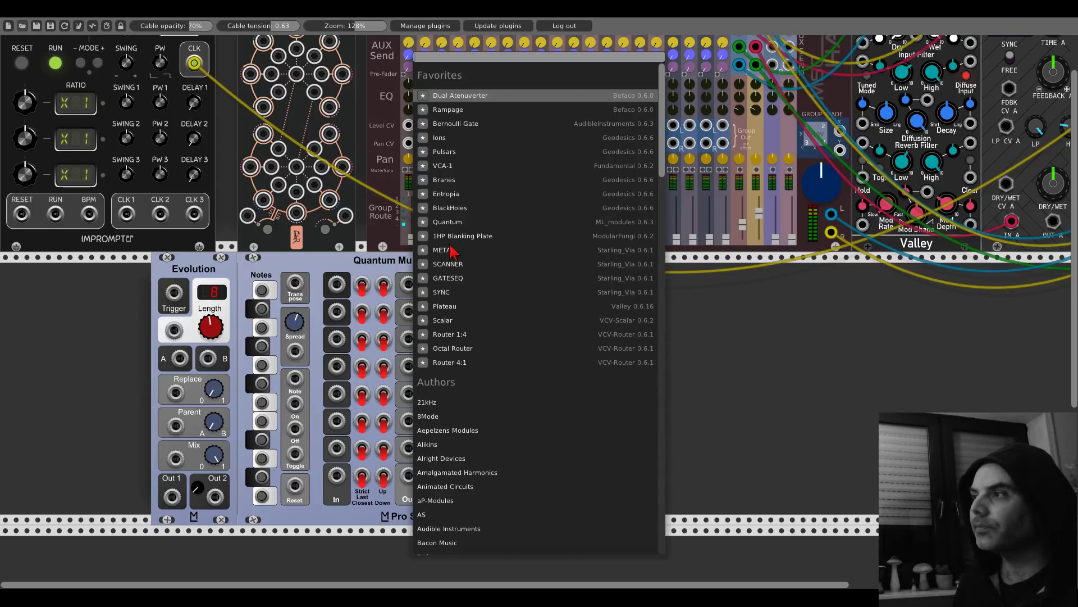
left_click(448, 223)
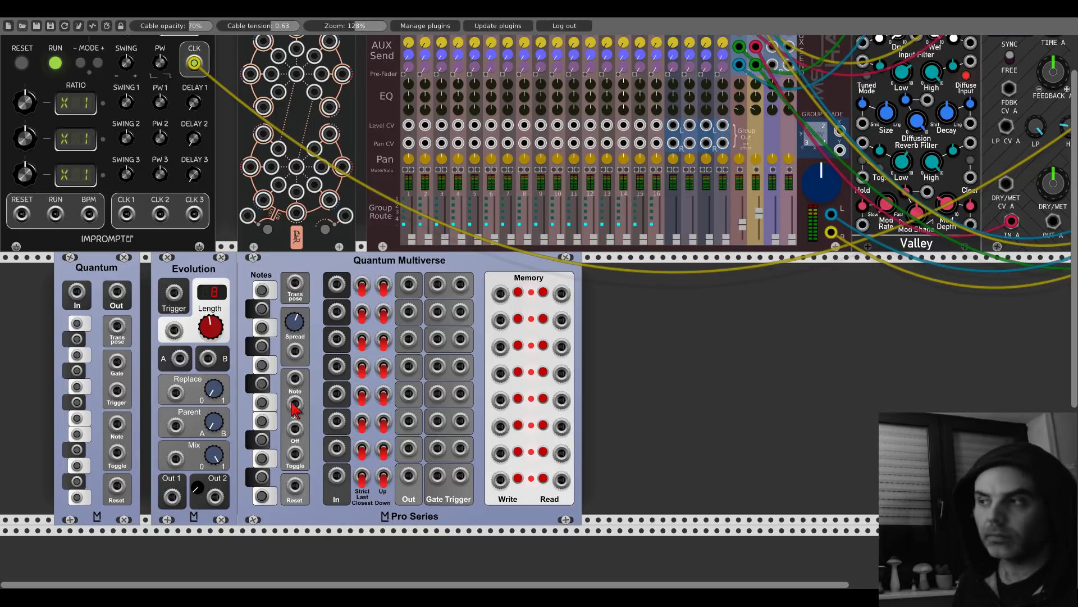
right_click(116, 268)
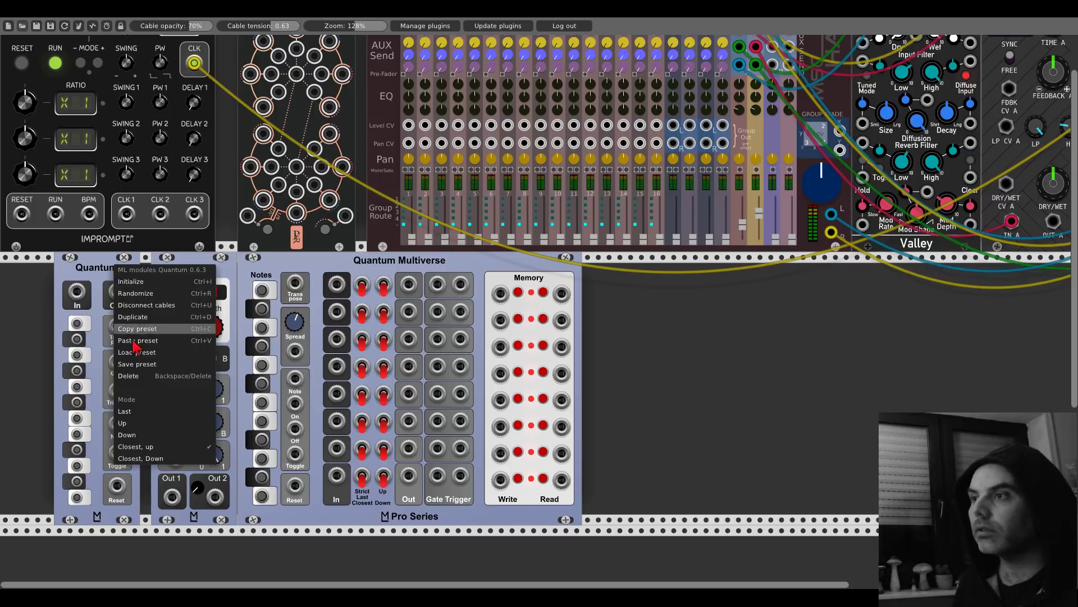
left_click(140, 382)
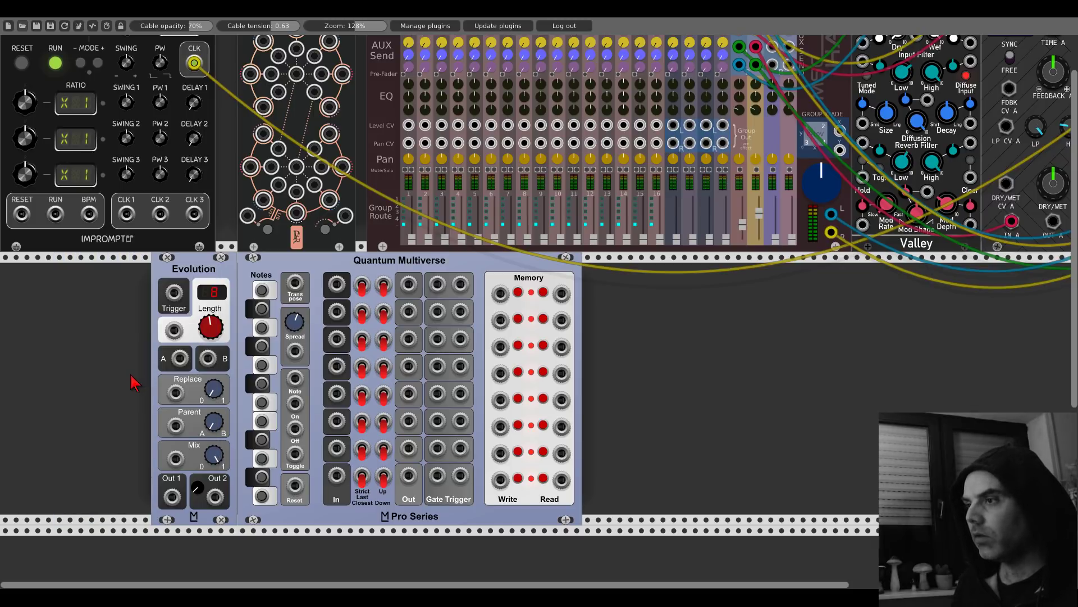
Step: Patch Clocked's CLK 1 output to Evolution's Trigger input and set the first clock ratio to x4
left_click_drag(174, 292, 126, 213)
scroll(78, 314, "up", 2)
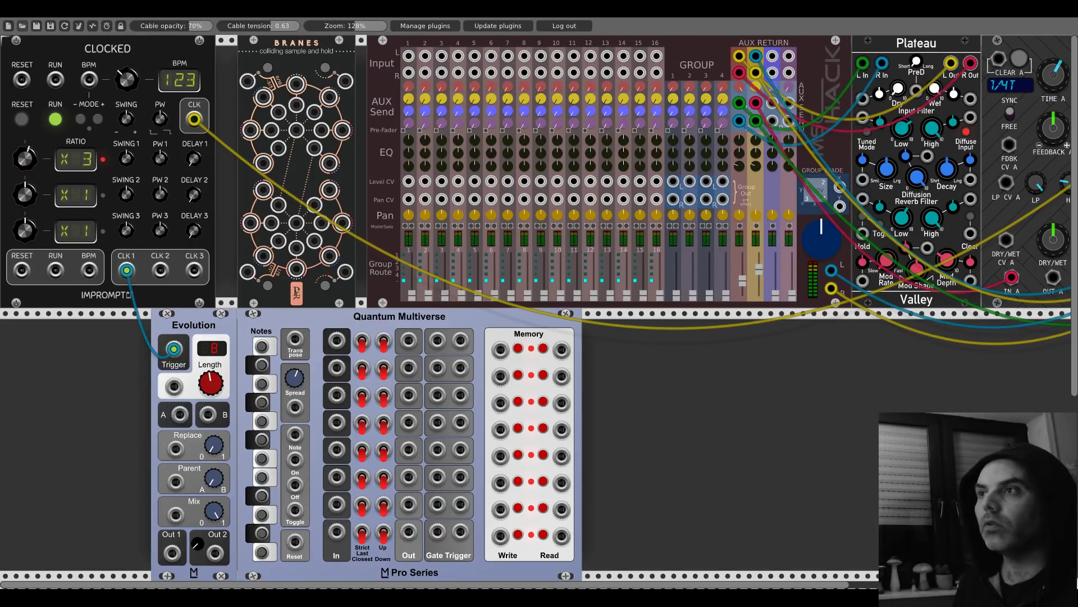
left_click_drag(29, 161, 28, 158)
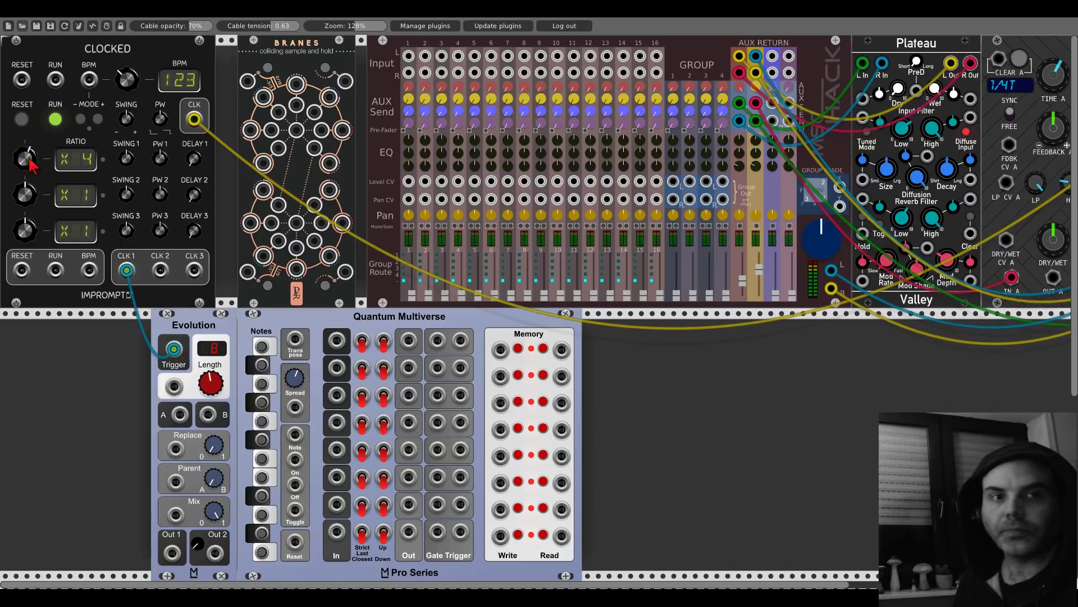
Step: Adjust Evolution's Replace amount and set its Length to 12
scroll(128, 408, "down", 2)
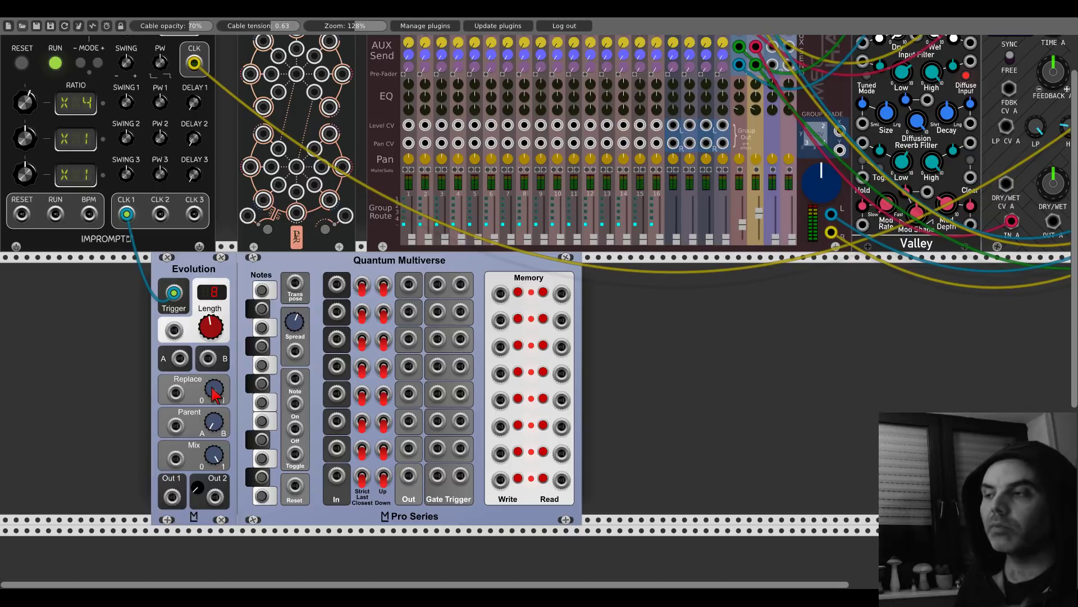
mouse_move(214, 393)
left_mouse_down()
mouse_move(214, 420)
mouse_move(215, 393)
left_mouse_up()
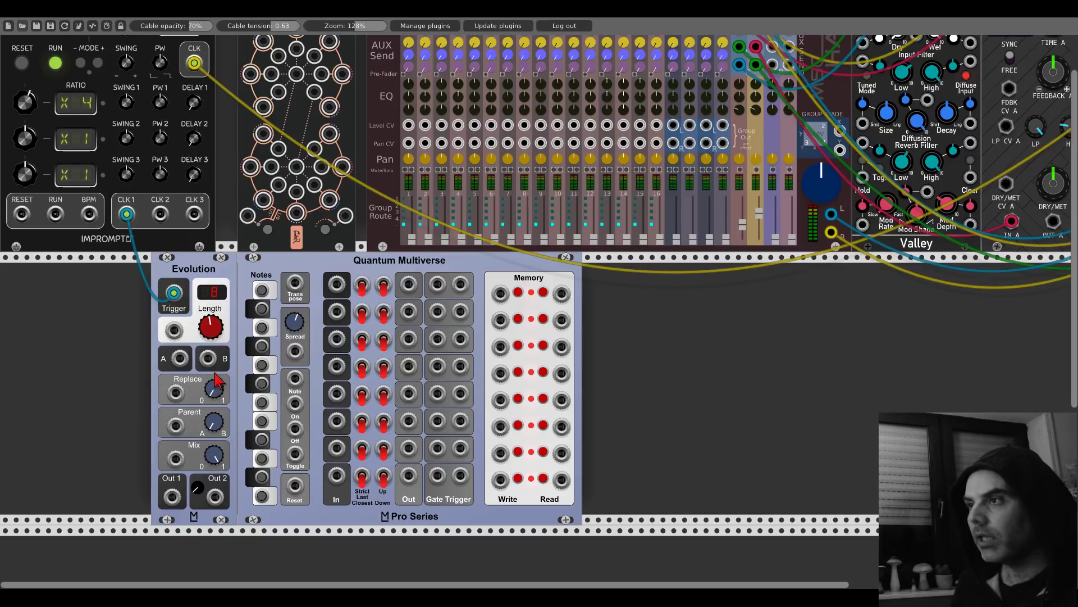
mouse_move(211, 327)
left_mouse_down()
mouse_move(211, 312)
mouse_move(209, 336)
left_mouse_up()
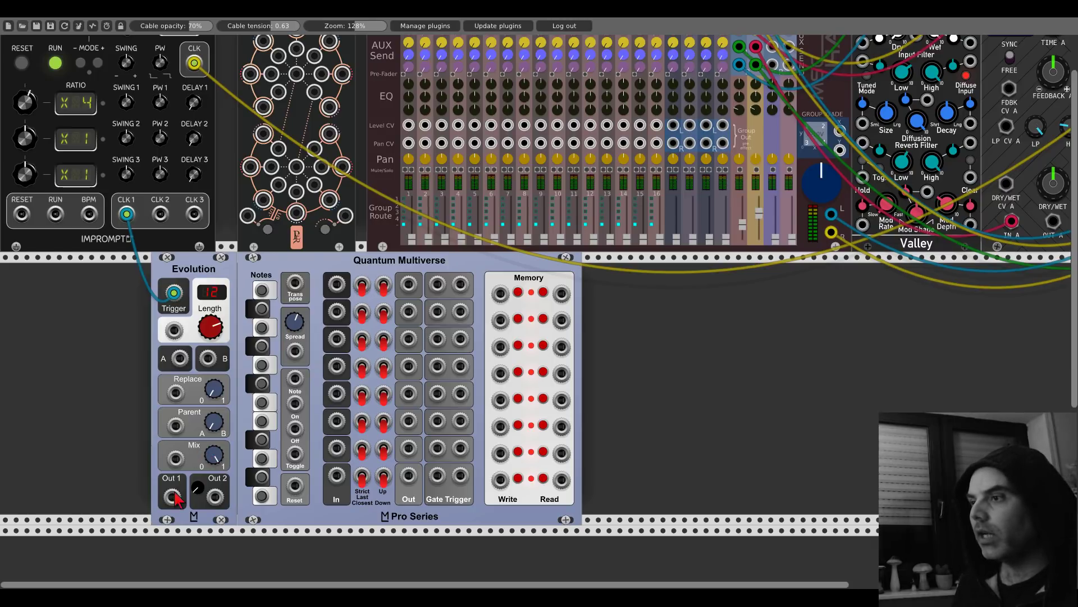
Step: Patch Evolution's Out 1 to the Quantum Multiverse's first input and shift both modules to the start of the row
left_click_drag(172, 496, 337, 285)
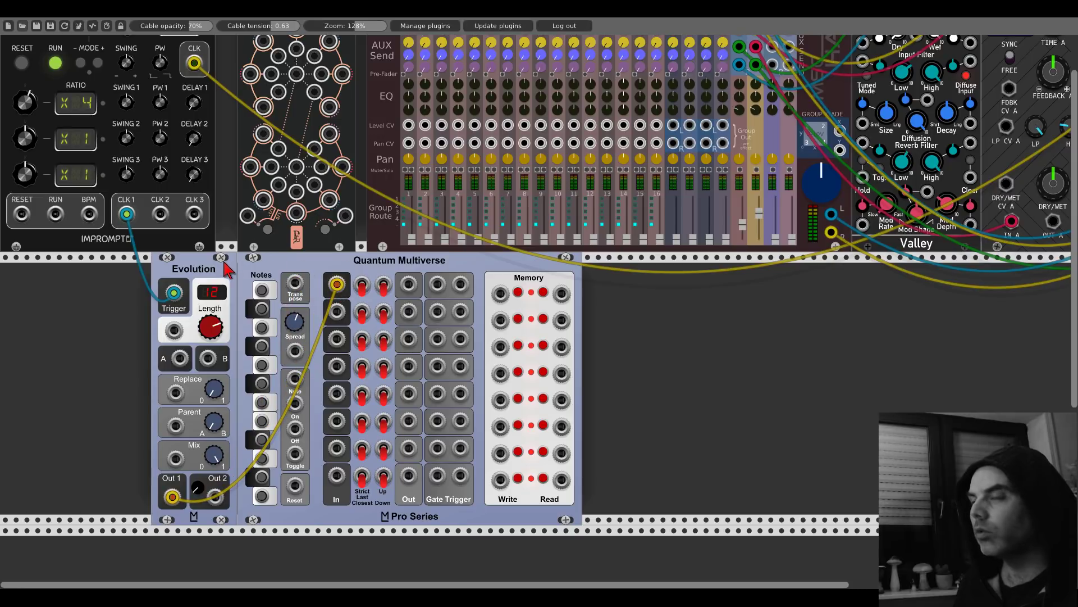
left_click_drag(228, 268, 77, 268)
left_click_drag(279, 267, 127, 269)
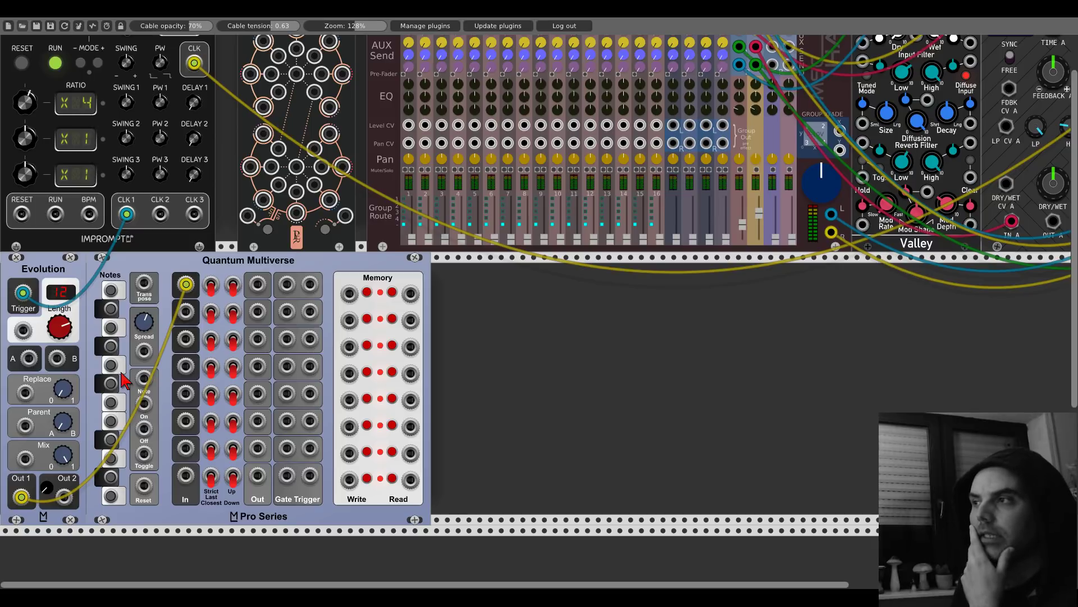
Step: Enable the A, C and E notes on the Quantum Multiverse
left_click(112, 330)
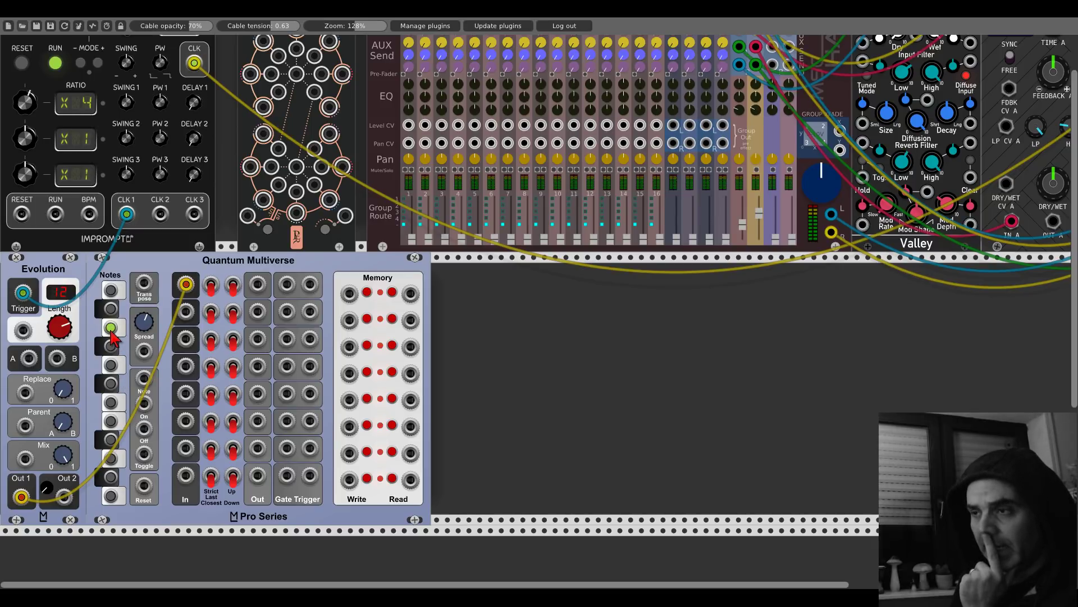
left_click(110, 495)
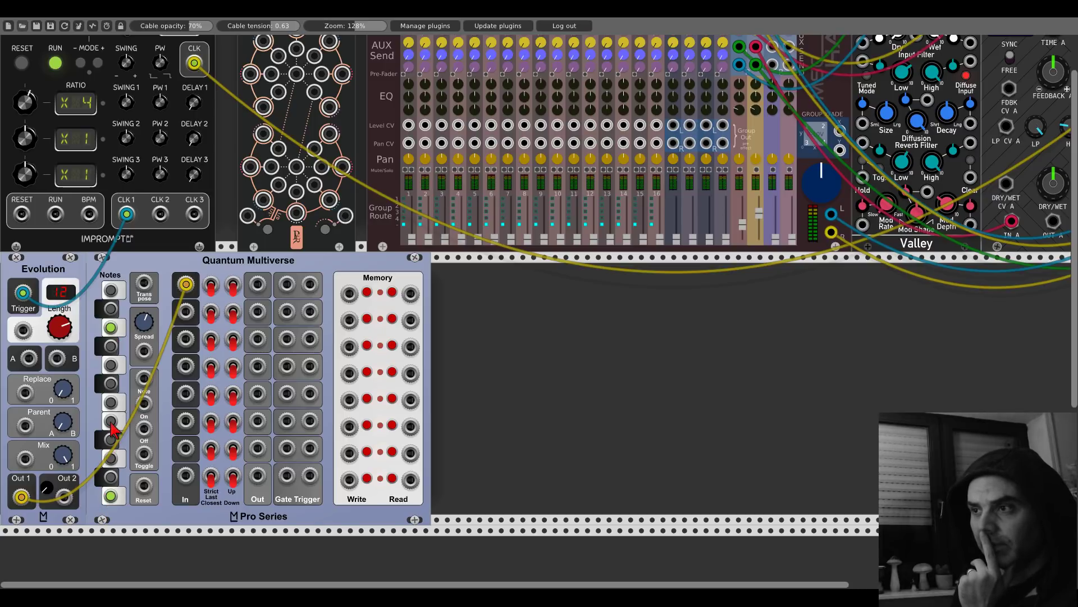
left_click(112, 422)
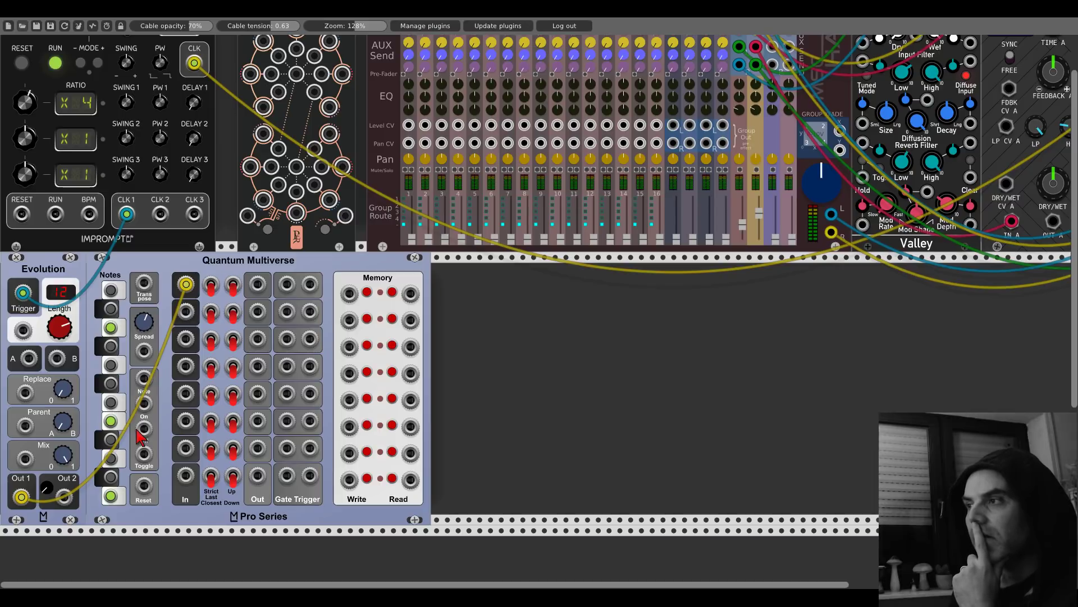
Step: Browse the module library's author list and the AS modules for an oscillator
right_click(513, 362)
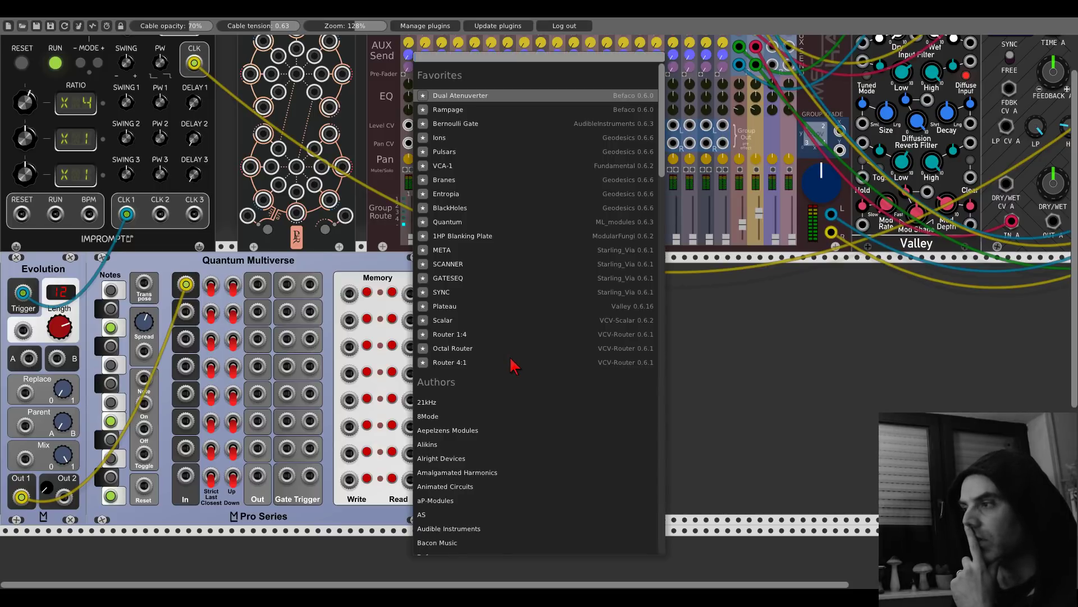
scroll(512, 362, "down", 5)
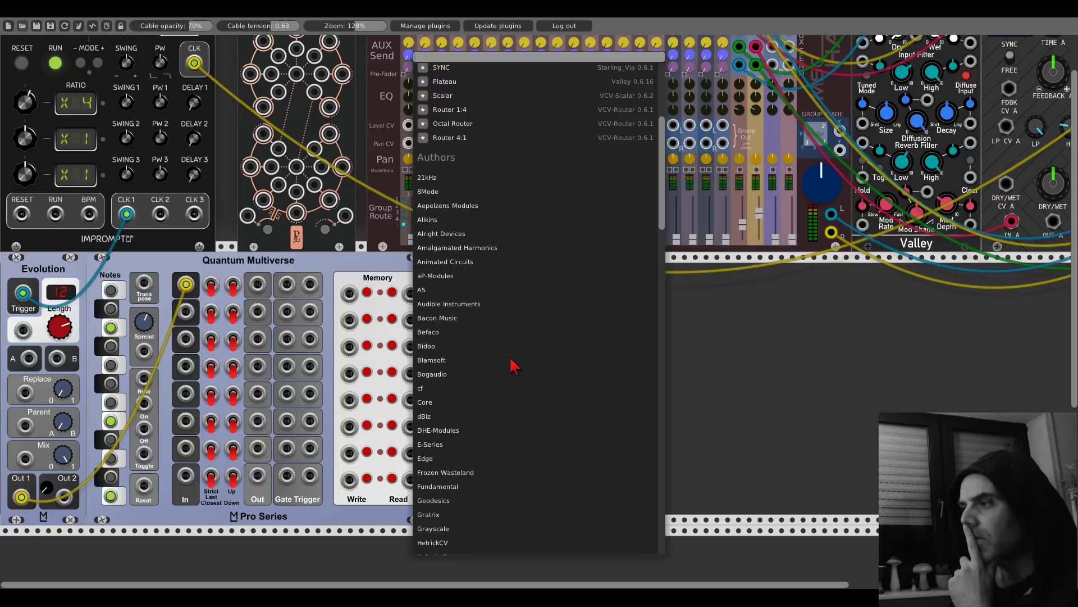
scroll(514, 365, "down", 2)
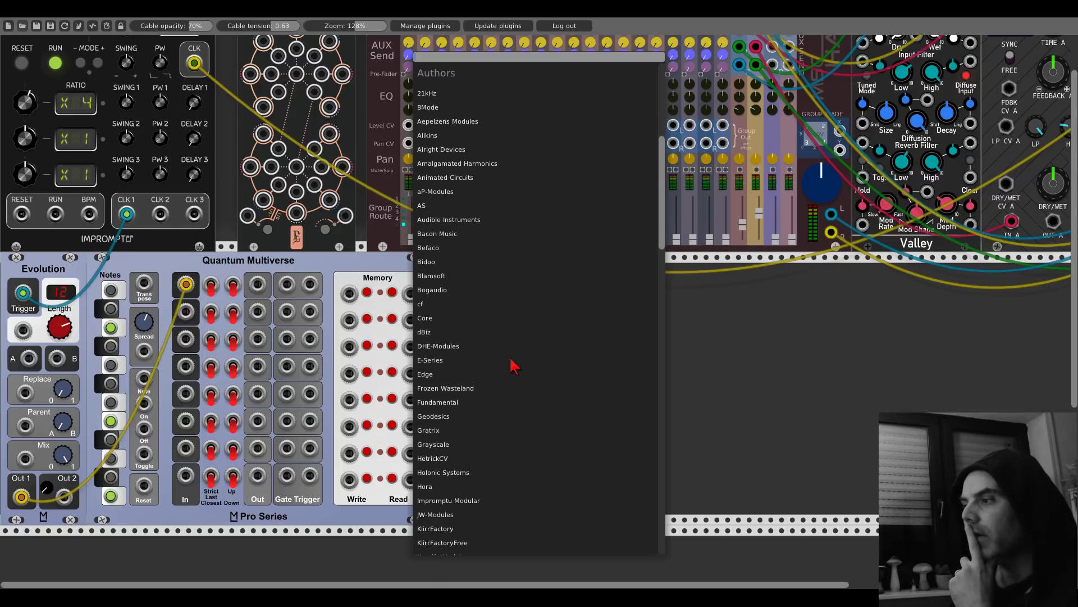
scroll(513, 366, "down", 2)
scroll(512, 367, "down", 3)
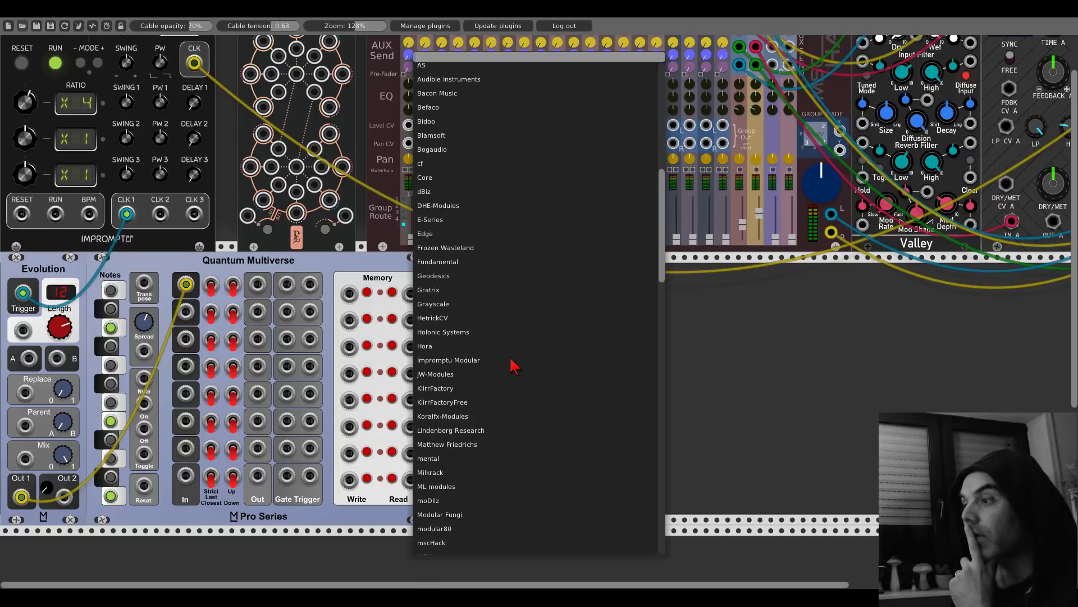
scroll(513, 365, "down", 2)
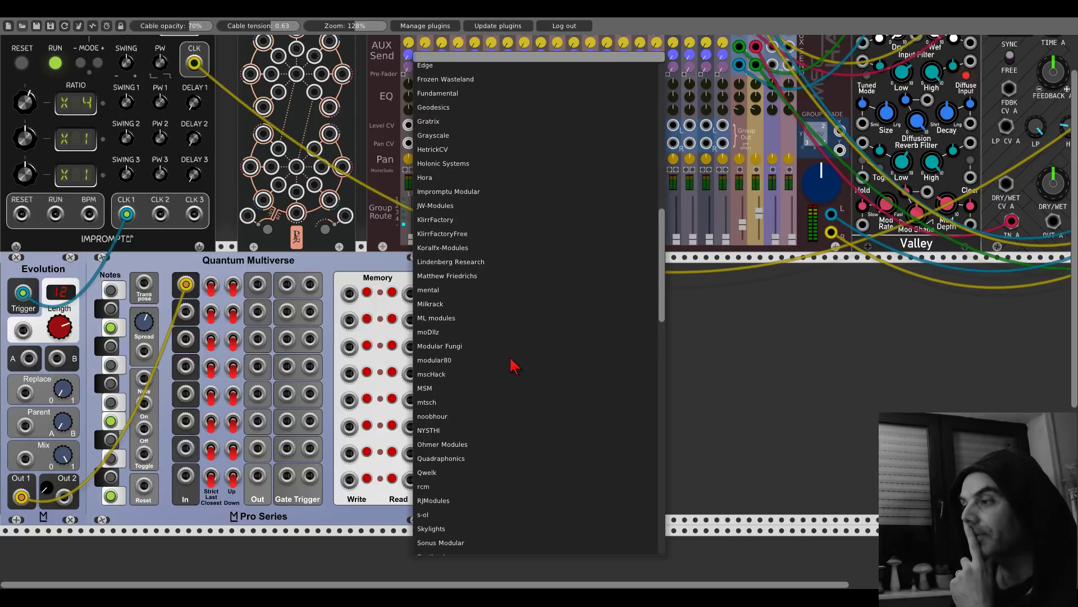
scroll(513, 365, "up", 6)
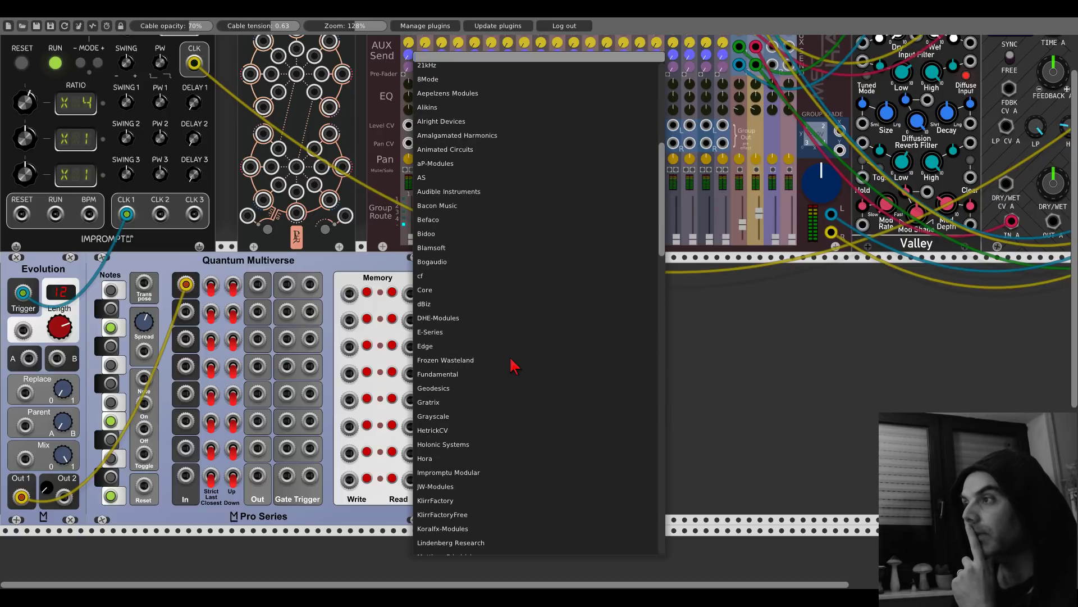
left_click(434, 178)
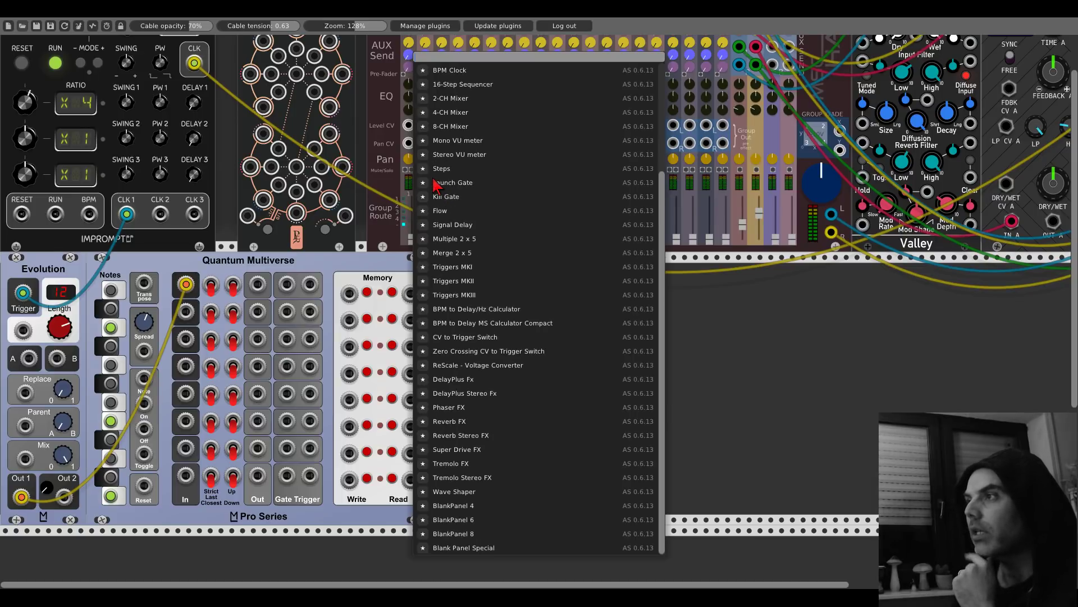
scroll(491, 247, "up", 3)
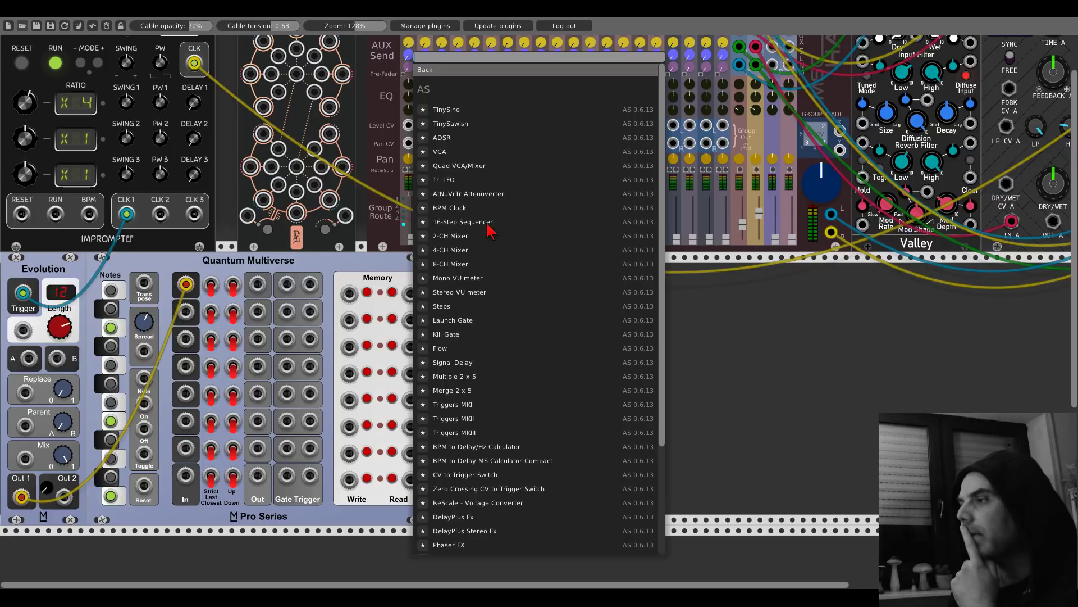
left_click(438, 72)
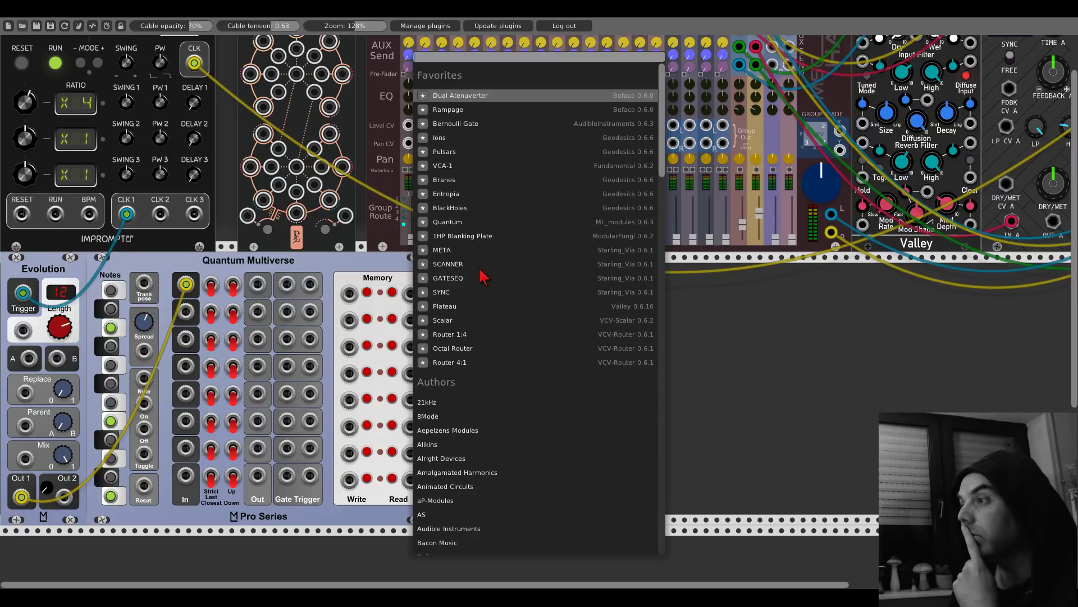
Step: Add the 21kHz Palm Loop VCO and place it directly against the Quantum Multiverse
left_click(443, 402)
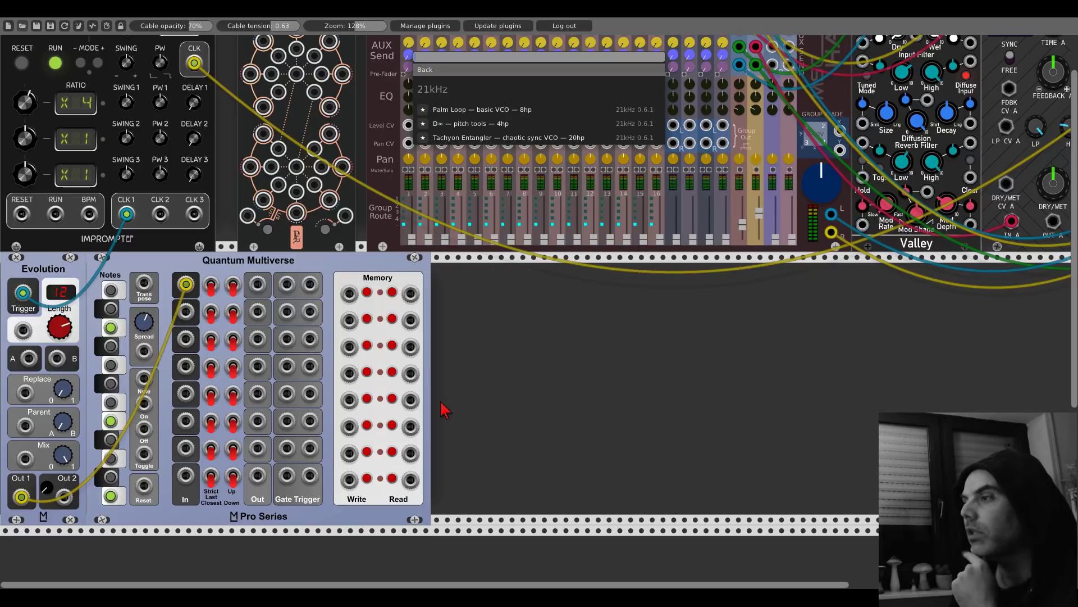
left_click(454, 116)
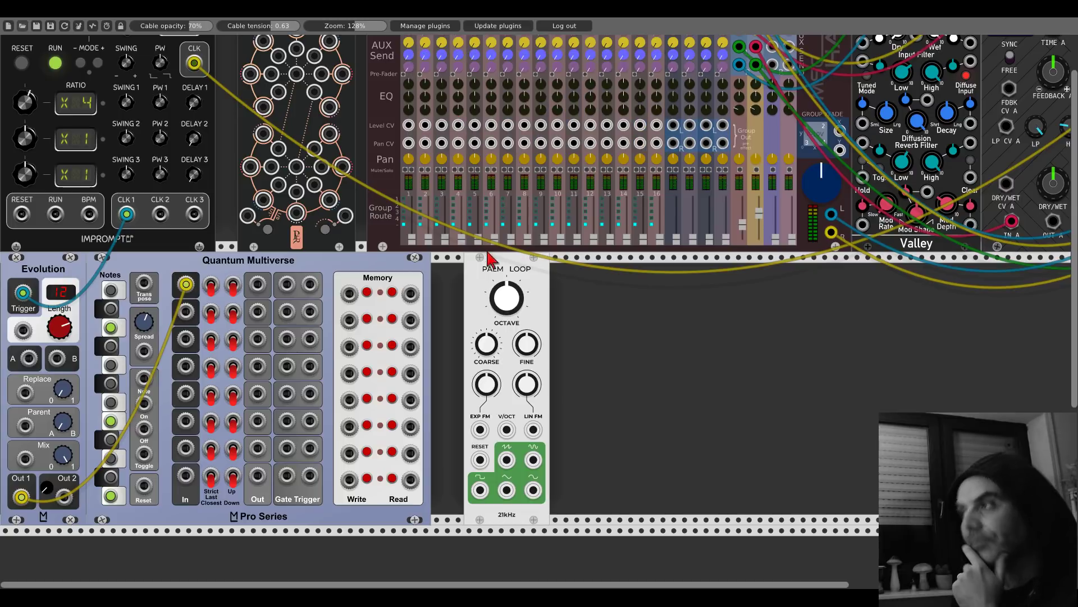
left_click_drag(479, 258, 446, 259)
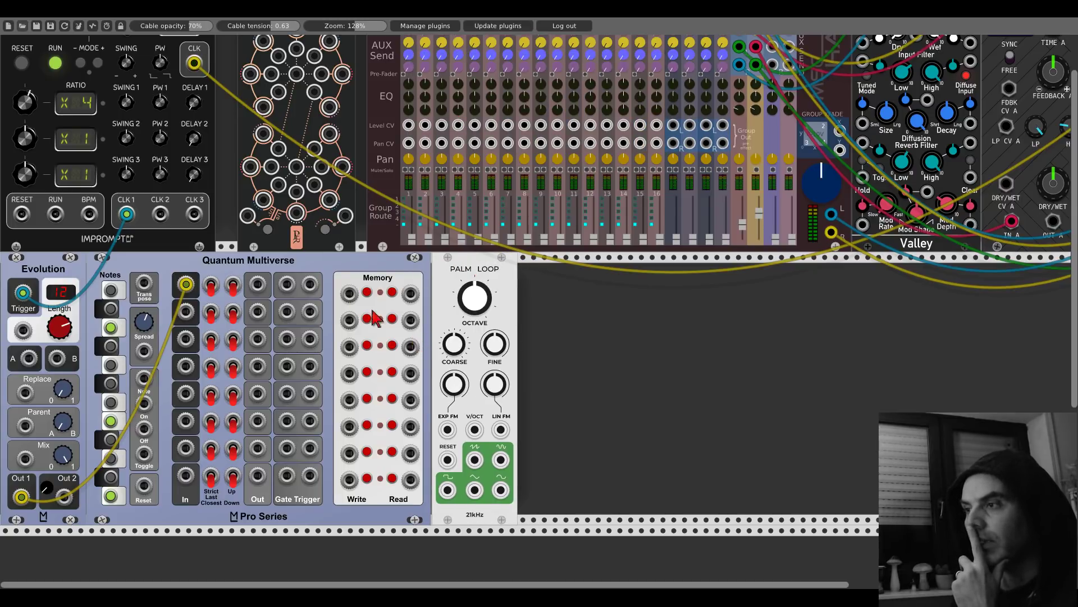
Step: Patch the Quantum Multiverse's first output to the Palm Loop's V/OCT input and the oscillator's upper-right waveform output to mixer channel 1
left_click_drag(257, 285, 408, 56)
scroll(501, 460, "up", 2)
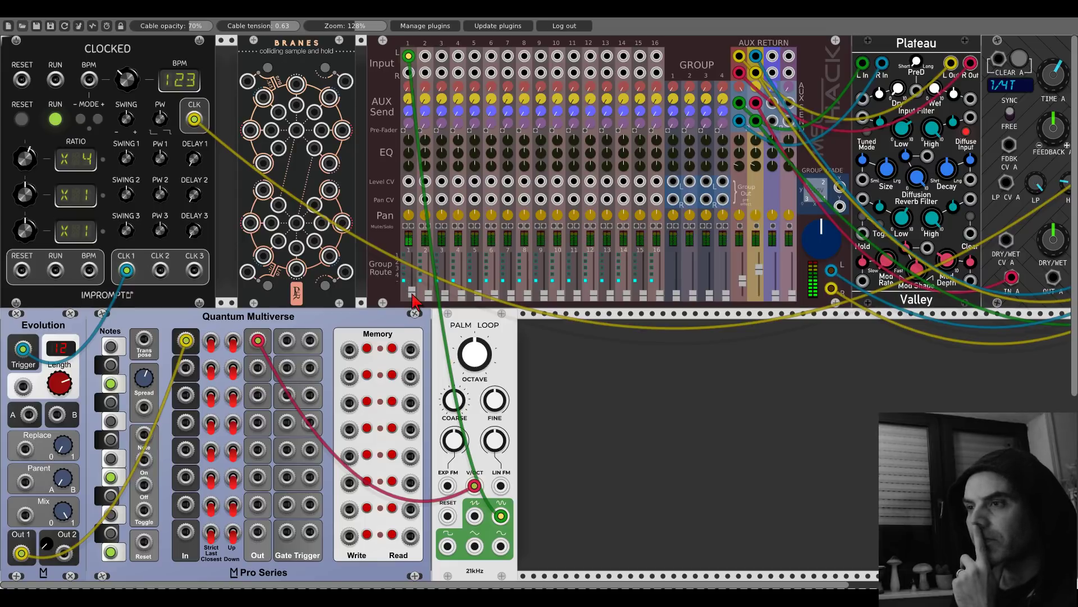
scroll(159, 352, "down", 3)
scroll(159, 352, "down", 1)
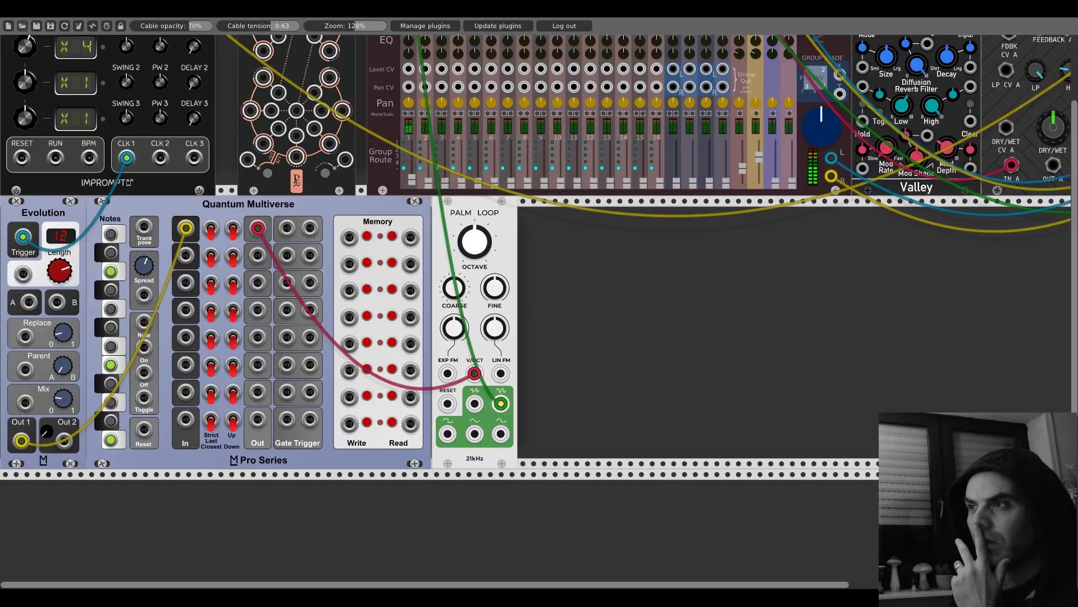
Step: Adjust the Palm Loop's octave and raise the mixer's master level
left_click_drag(474, 241, 474, 267)
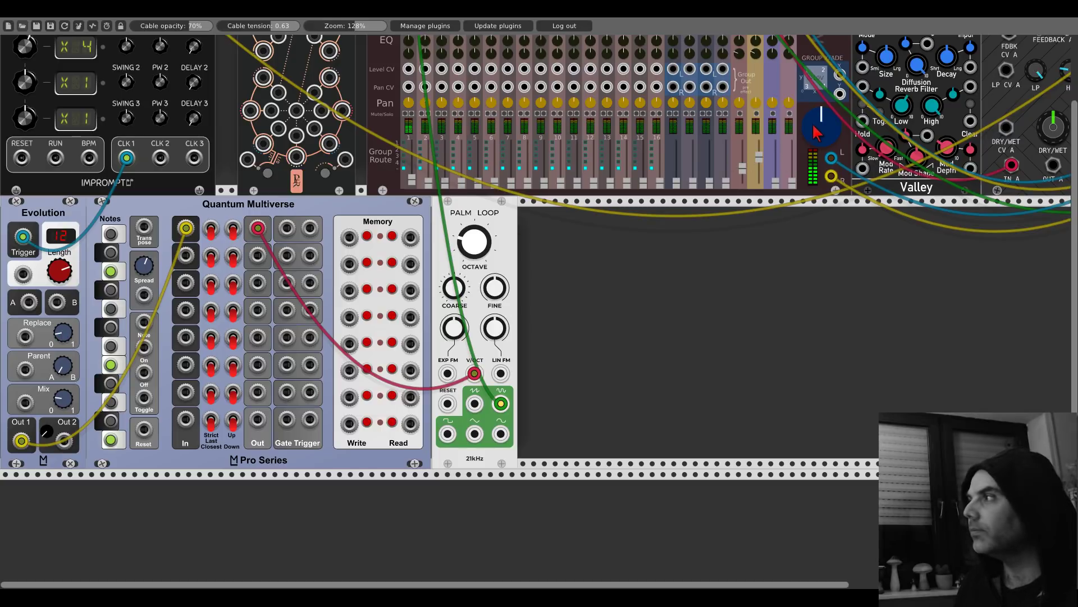
left_click_drag(817, 133, 817, 115)
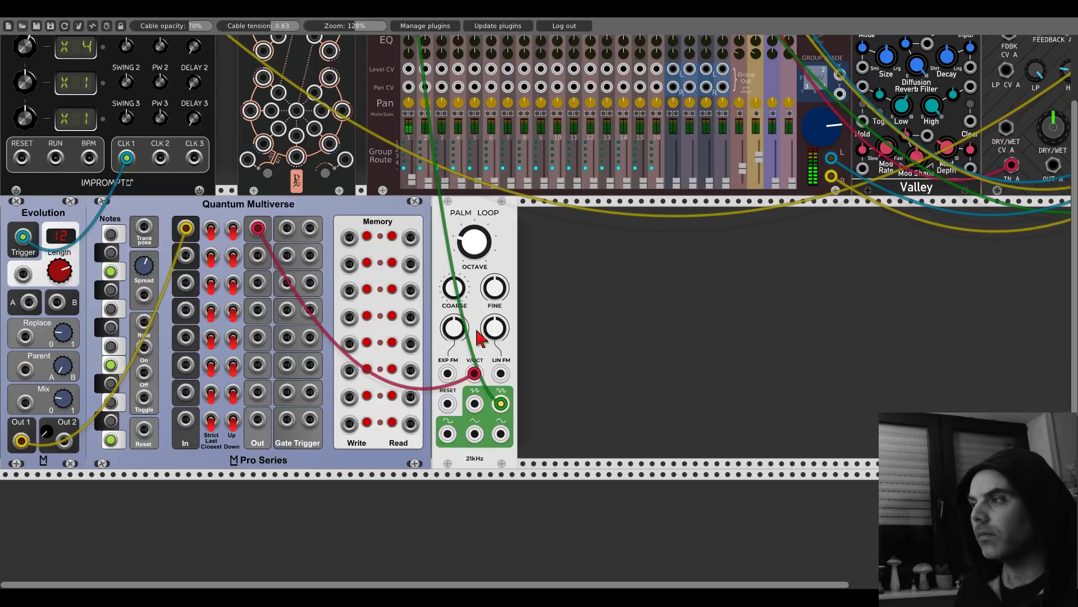
Step: Add the Vult Tangents Steiner-Parker filter directly beside the Palm Loop
right_click(550, 304)
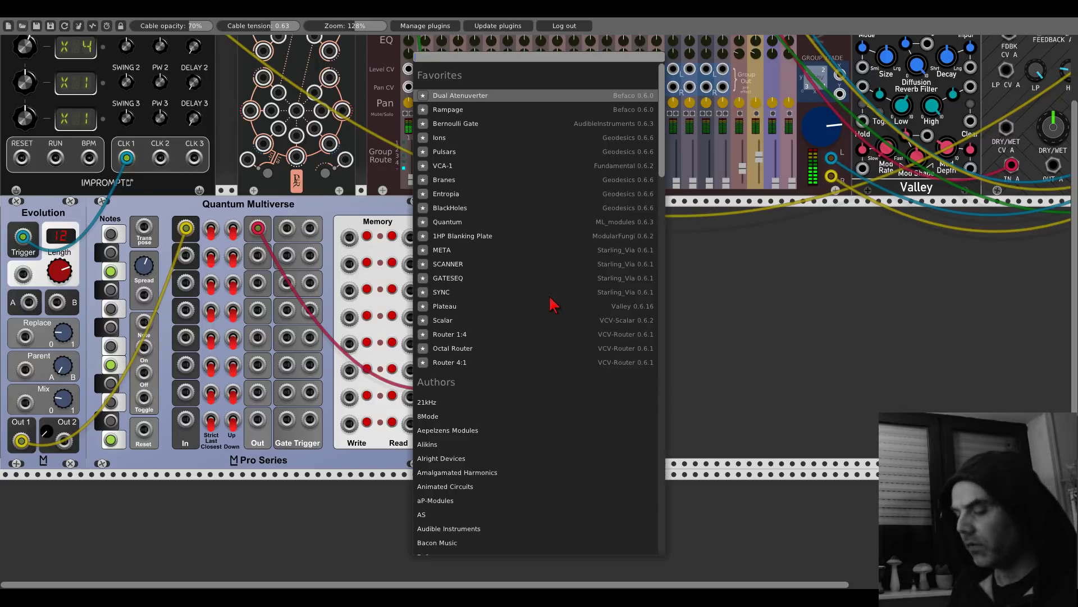
type("tangents")
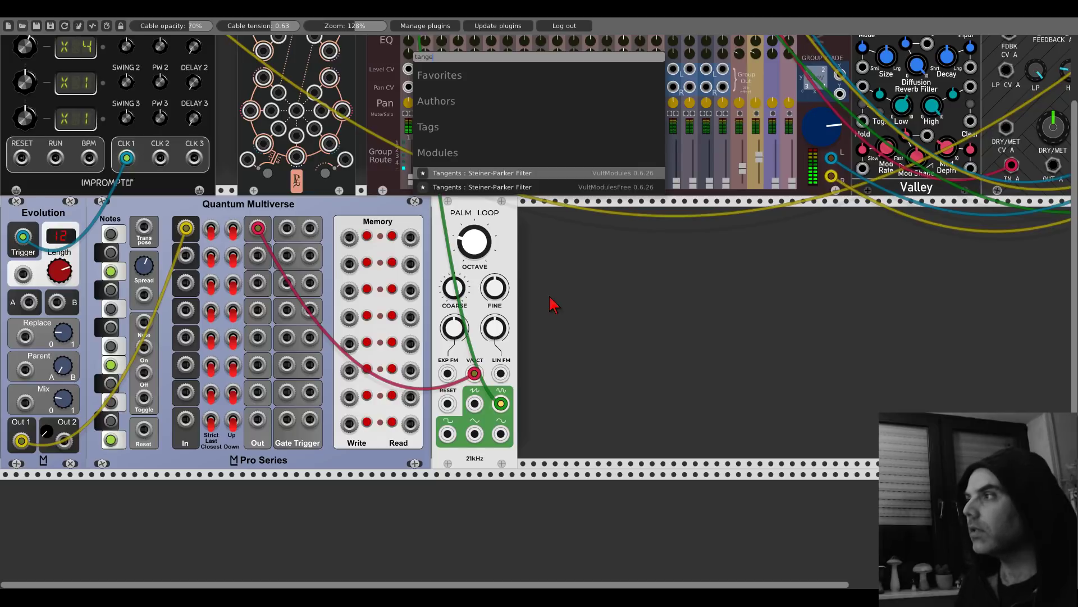
key("Return")
Step: Replace the direct oscillator cable by routing the Palm Loop's upper-middle waveform output through the Tangents LP input and its output to mixer channel 1
left_click_drag(501, 403, 472, 365)
left_click_drag(474, 403, 542, 438)
scroll(611, 409, "up", 4)
left_click_drag(601, 515, 408, 55)
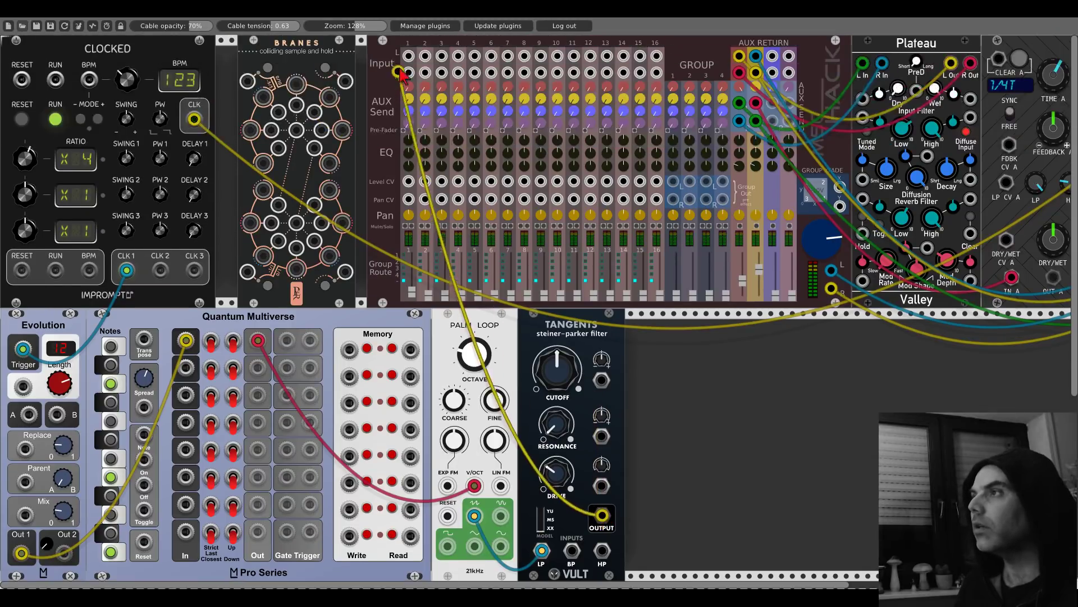
Step: Raise the Tangents filter's resonance slightly and open its cutoff
scroll(599, 435, "down", 5)
left_click_drag(558, 289, 560, 285)
left_click_drag(558, 228, 557, 214)
scroll(540, 251, "up", 5)
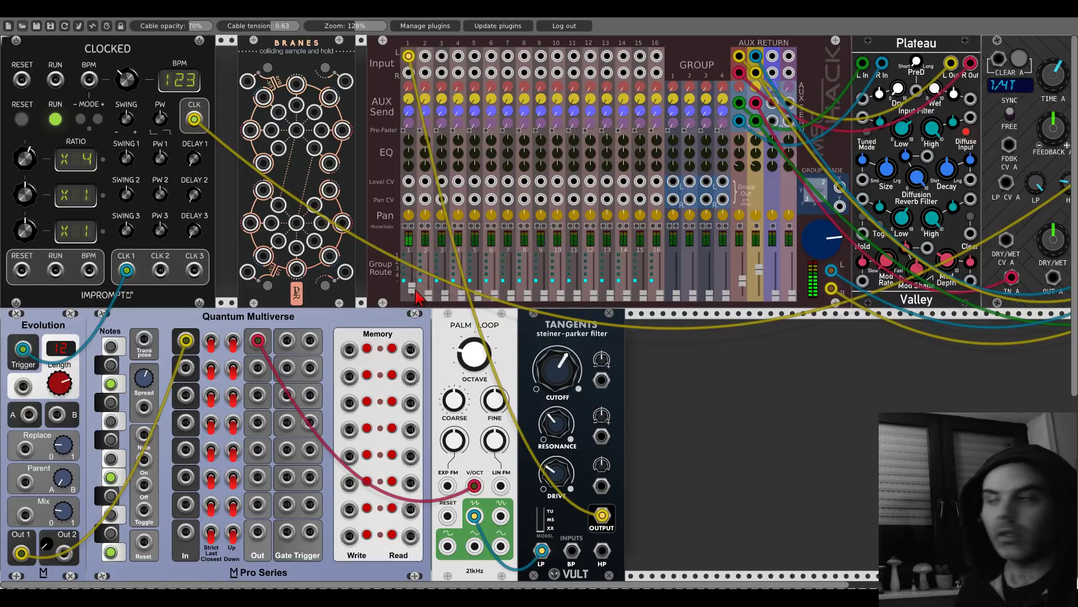
Step: Patch the Palm Loop's lower-right waveform output to mixer channel 2 and raise that channel's fader
scroll(418, 297, "down", 3)
scroll(418, 298, "up", 3)
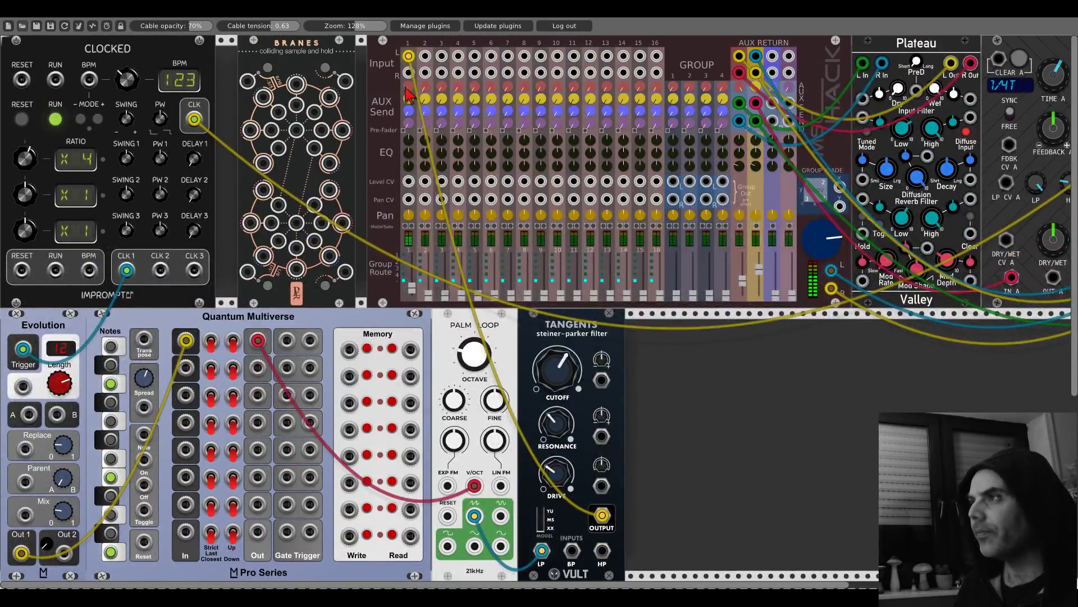
scroll(121, 302, "down", 4)
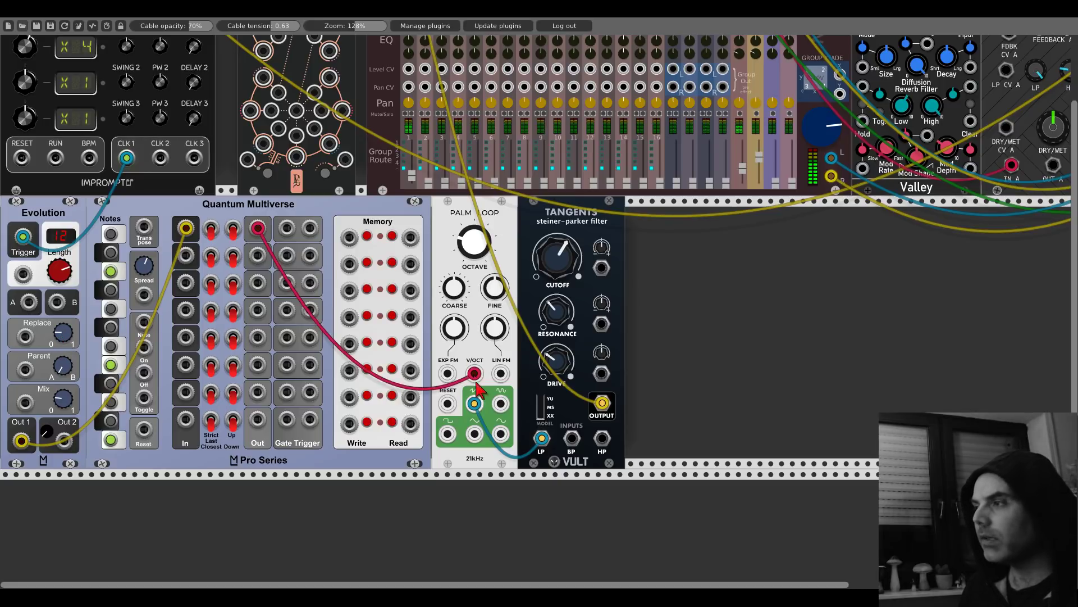
left_click_drag(500, 434, 425, 57)
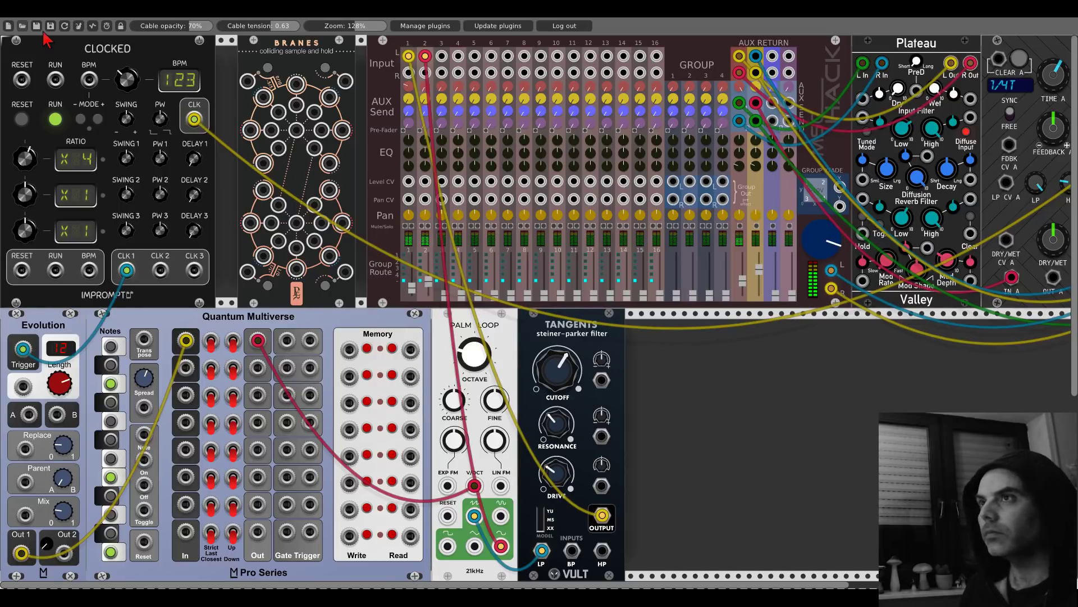
Step: Sweep the Tangents cutoff down and settle it at its centre position
scroll(373, 341, "down", 3)
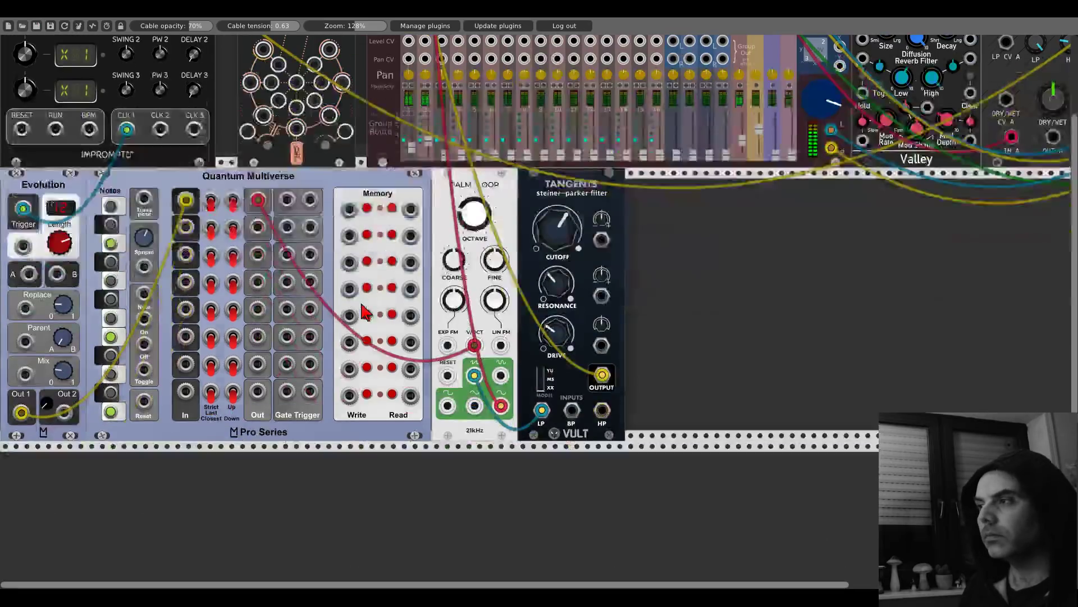
scroll(374, 342, "up", 1)
scroll(372, 339, "up", 1)
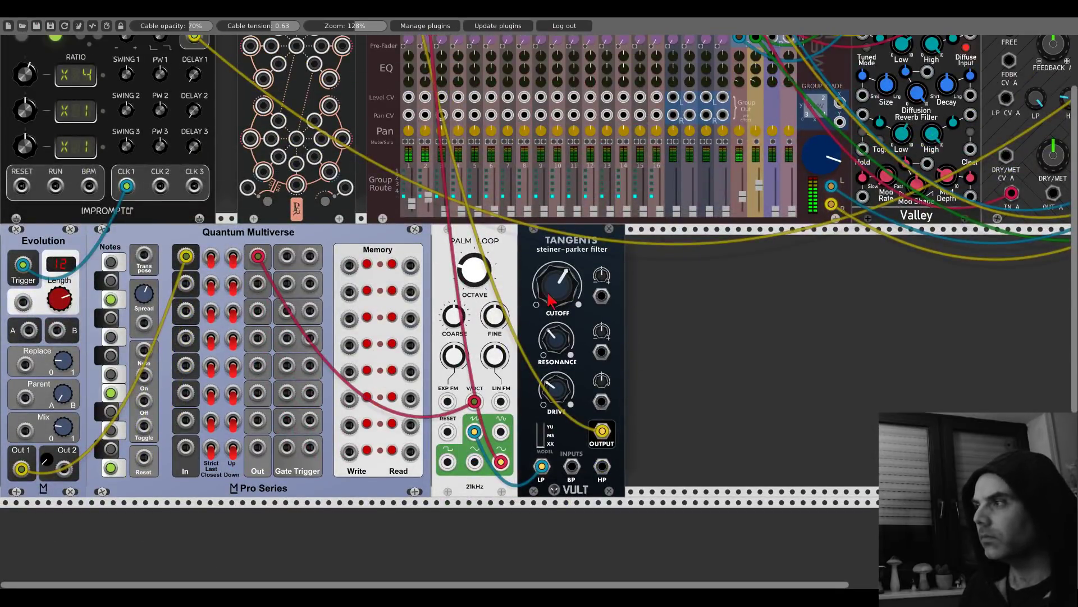
left_click_drag(557, 285, 557, 300)
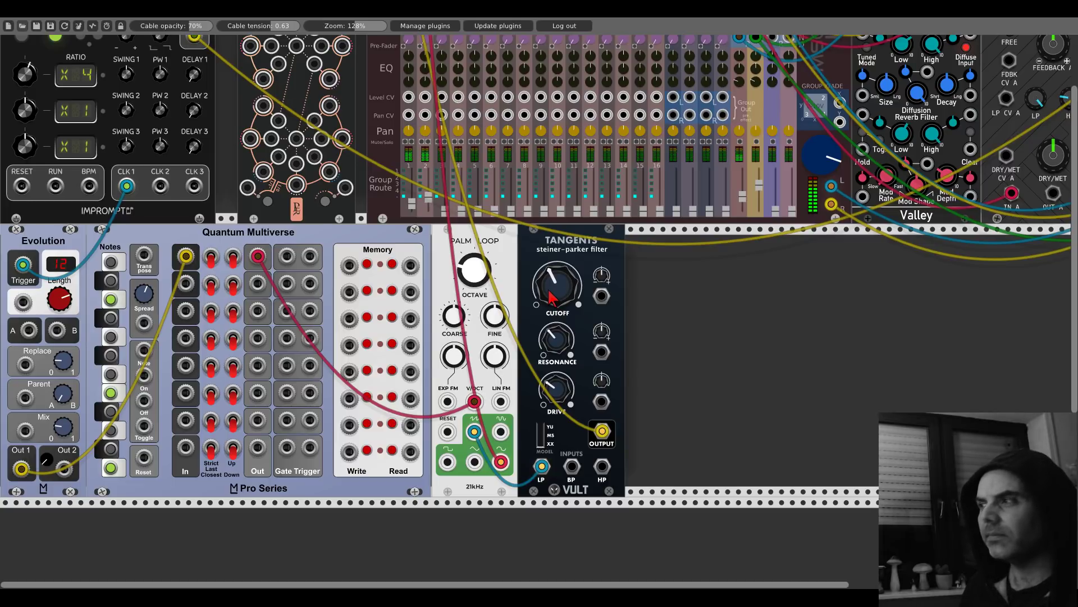
left_click_drag(550, 297, 551, 286)
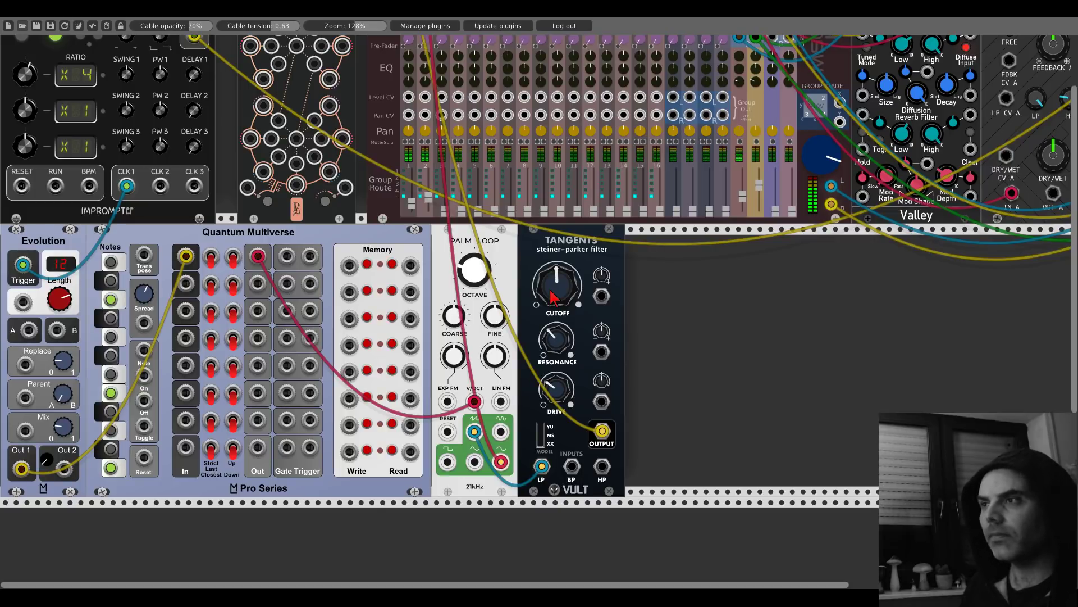
Step: Shift Tangents, Palm Loop and Quantum Multiverse along the row so the Multiverse starts under the mixer, and place Evolution below Branes
left_click_drag(535, 257, 817, 281)
left_click_drag(496, 232, 780, 263)
left_click_drag(391, 240, 672, 243)
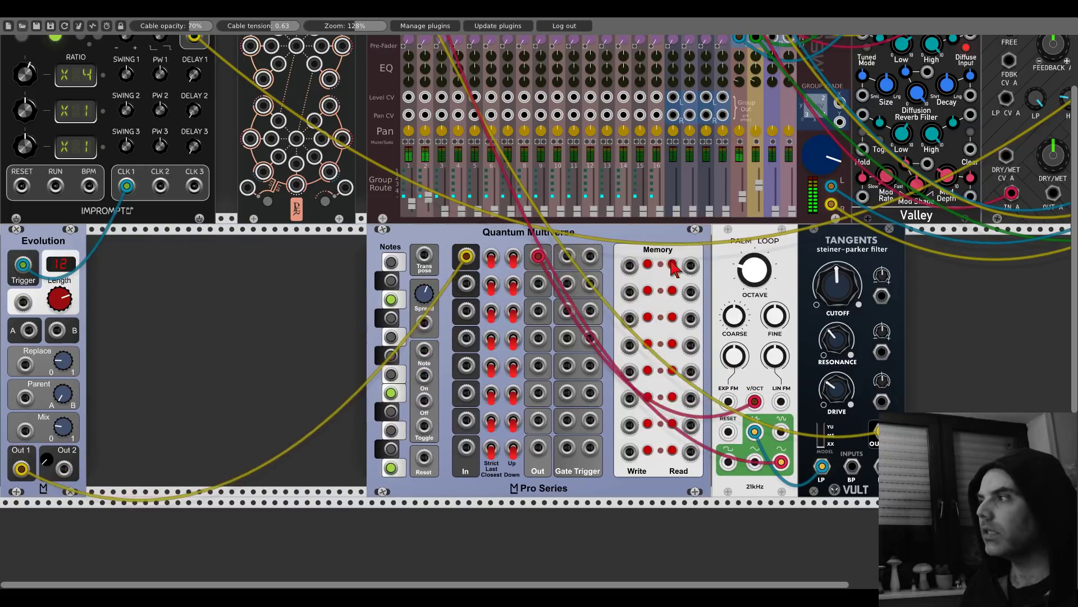
left_click_drag(76, 234, 335, 235)
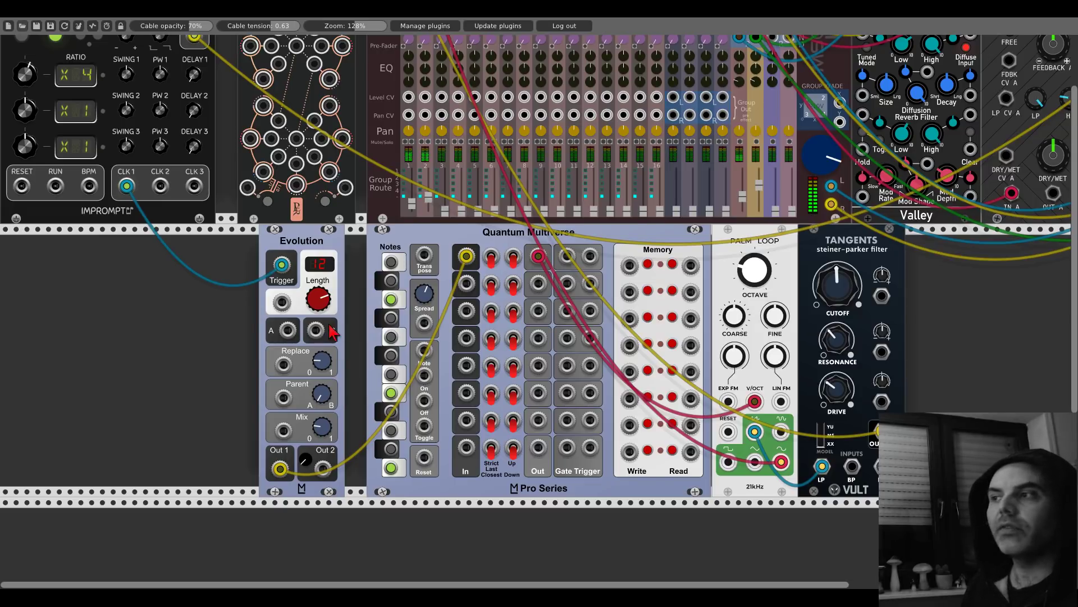
Step: Set Clocked's second ratio to x3 and patch CLK 2 to the centre input of Branes' lower section
right_click(156, 330)
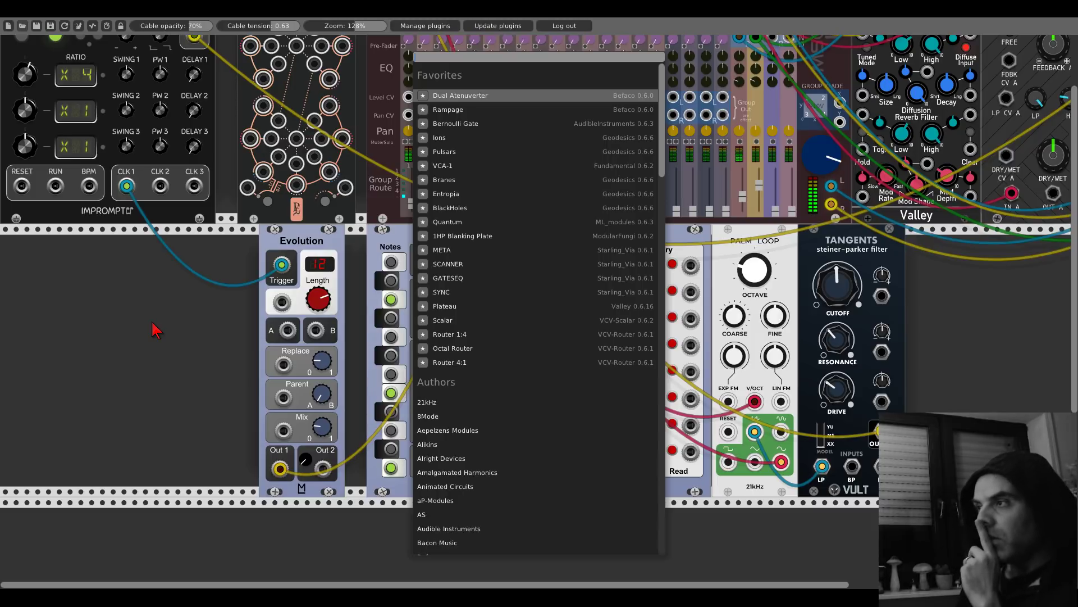
left_click(156, 330)
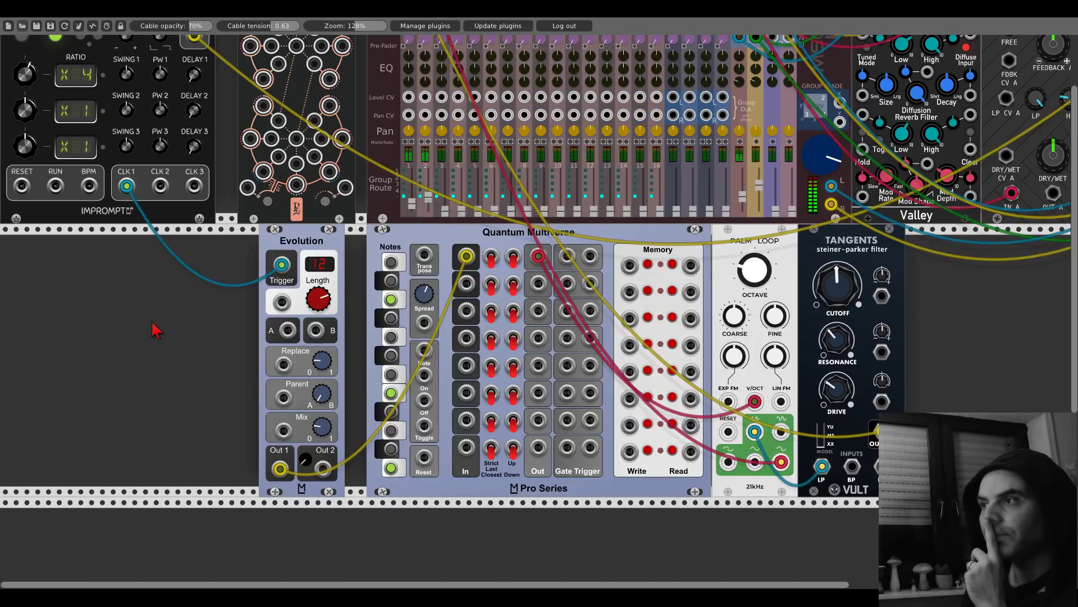
scroll(219, 307, "up", 3)
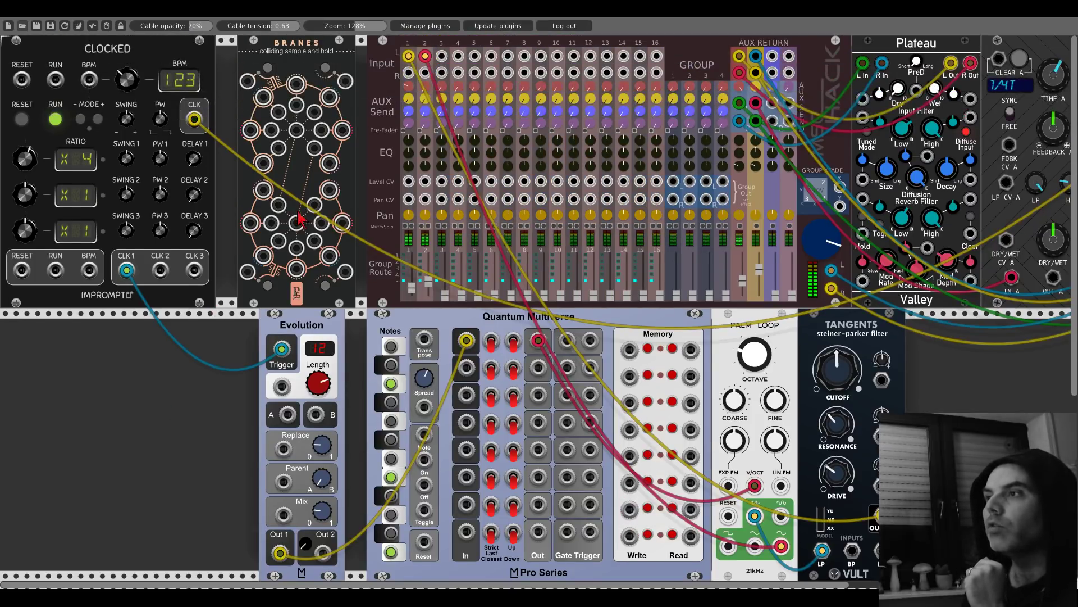
left_click_drag(297, 223, 300, 228)
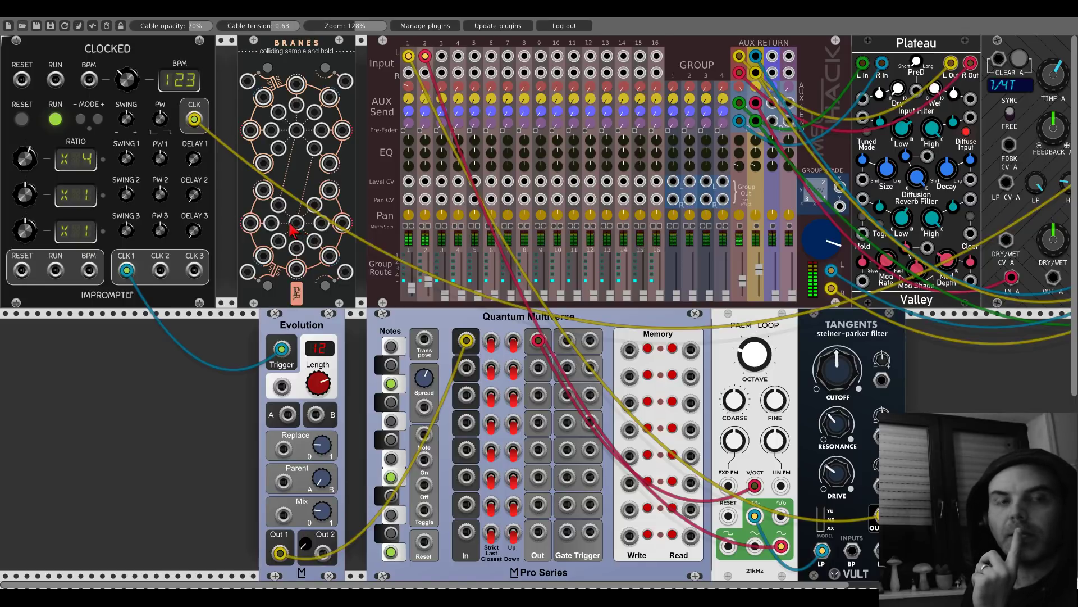
left_click_drag(28, 204, 28, 191)
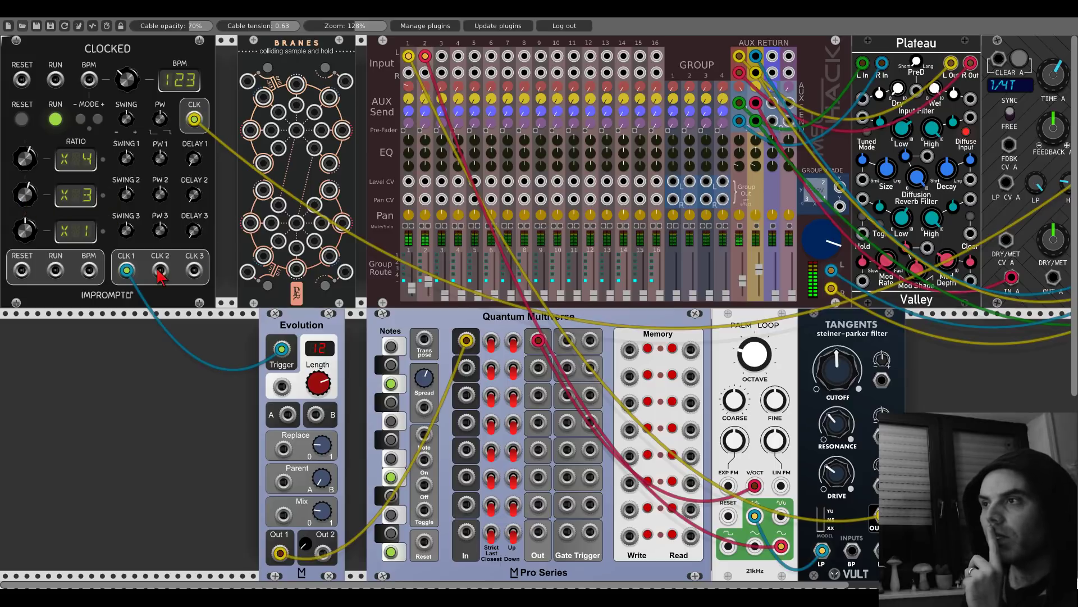
left_click_drag(160, 270, 296, 223)
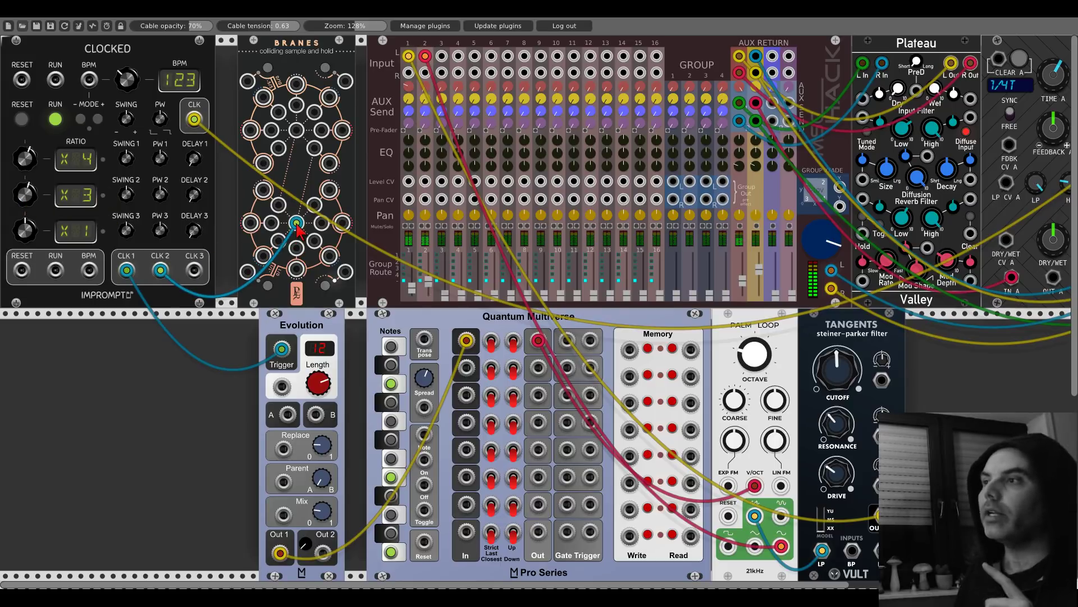
Step: Patch the lower-left sample-and-hold output of Branes to Evolution's B input
left_click_drag(354, 25, 376, 26)
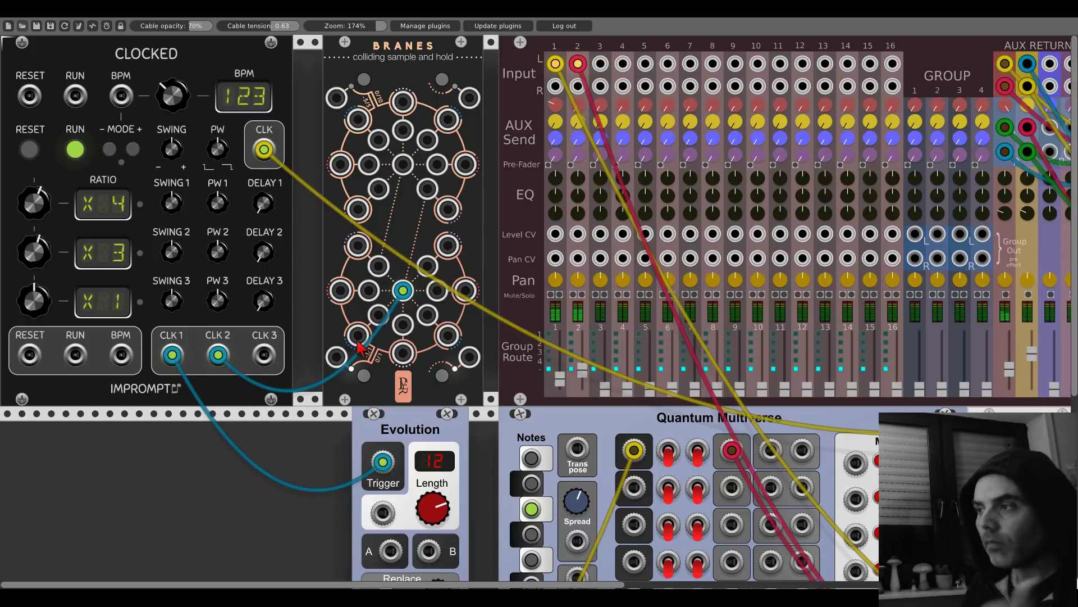
left_click_drag(358, 338, 429, 438)
scroll(363, 345, "down", 3)
scroll(470, 438, "down", 4)
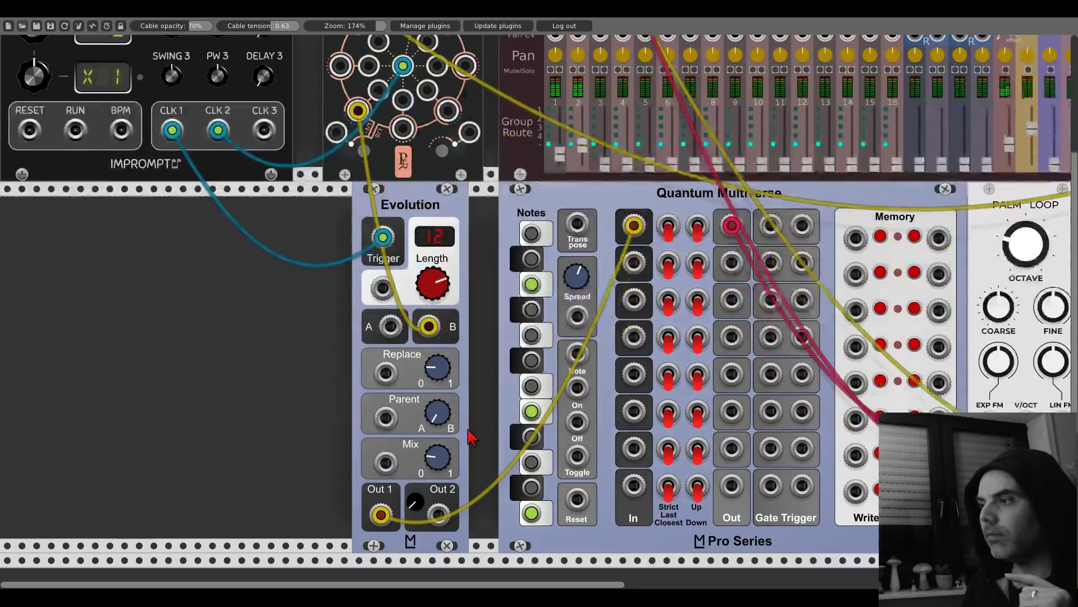
Step: Turn Evolution's Parent control fully to B and move its B input cable to the lower-right sample-and-hold output of Branes
scroll(469, 438, "down", 1)
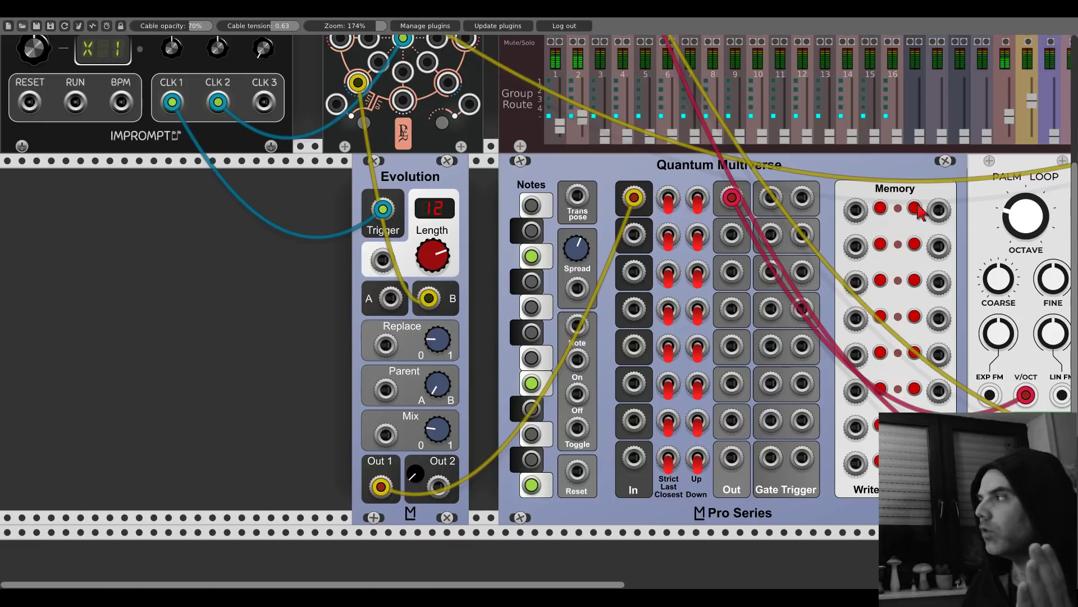
scroll(921, 213, "right", 10)
scroll(483, 188, "left", 5)
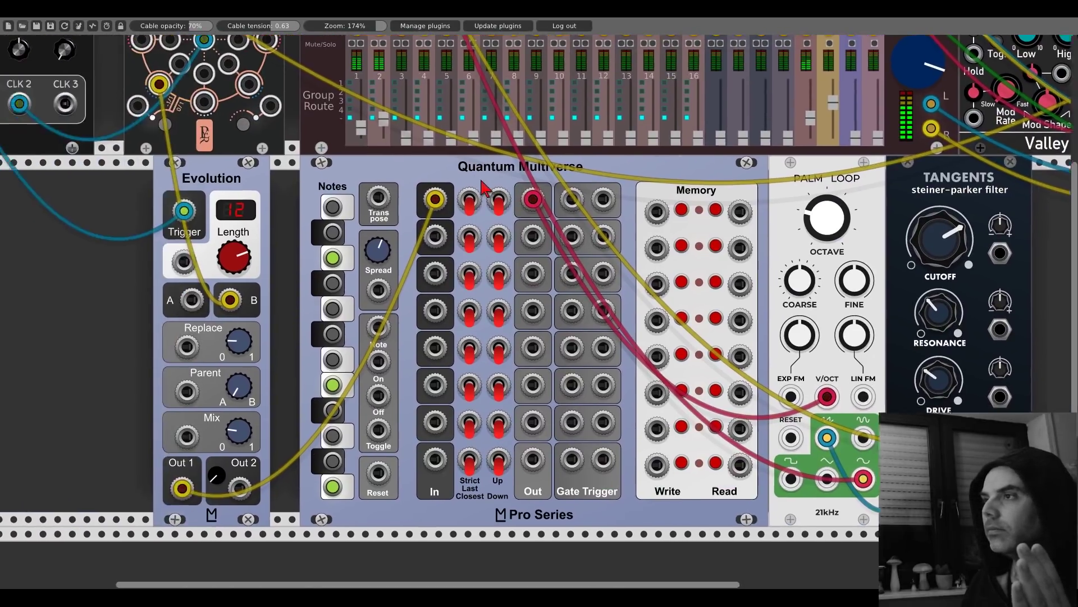
scroll(483, 188, "left", 1)
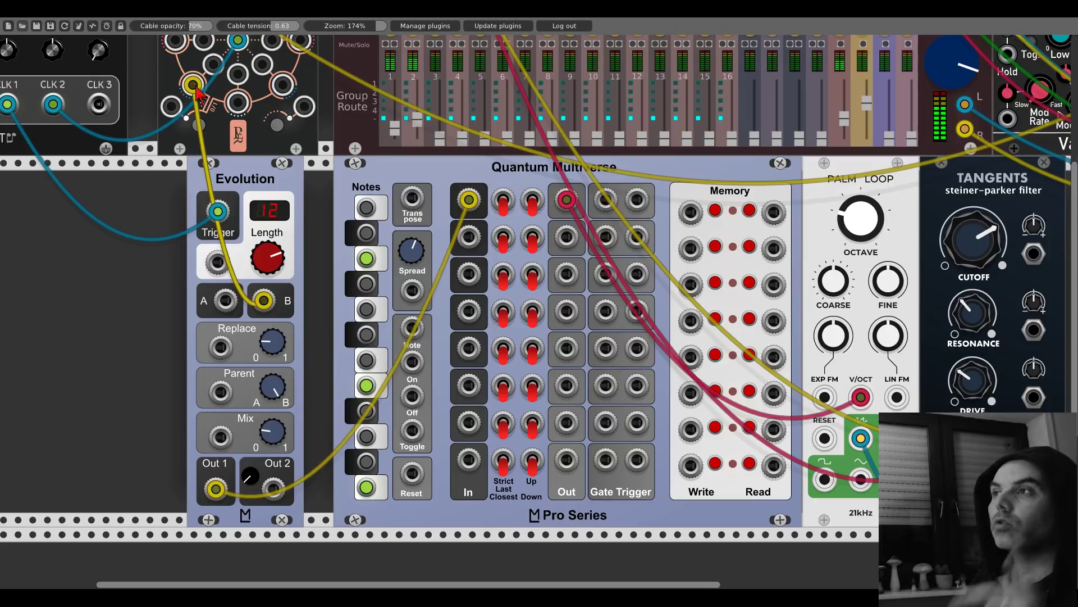
left_click_drag(196, 90, 283, 85)
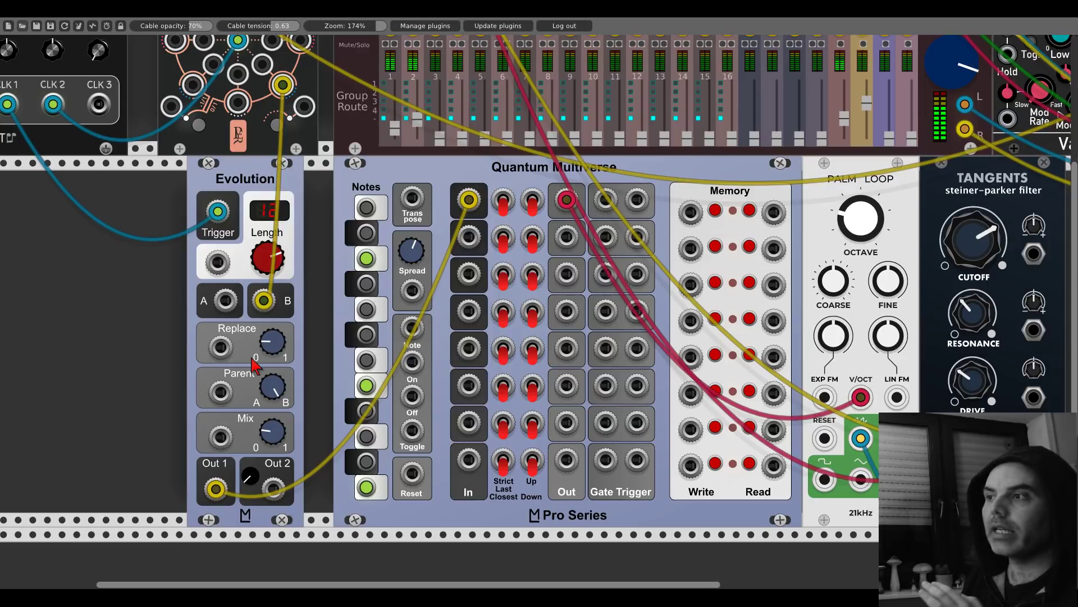
Step: Raise Evolution's Mix slightly and compare its Parent control at A before returning it to B
left_click_drag(272, 433, 268, 438)
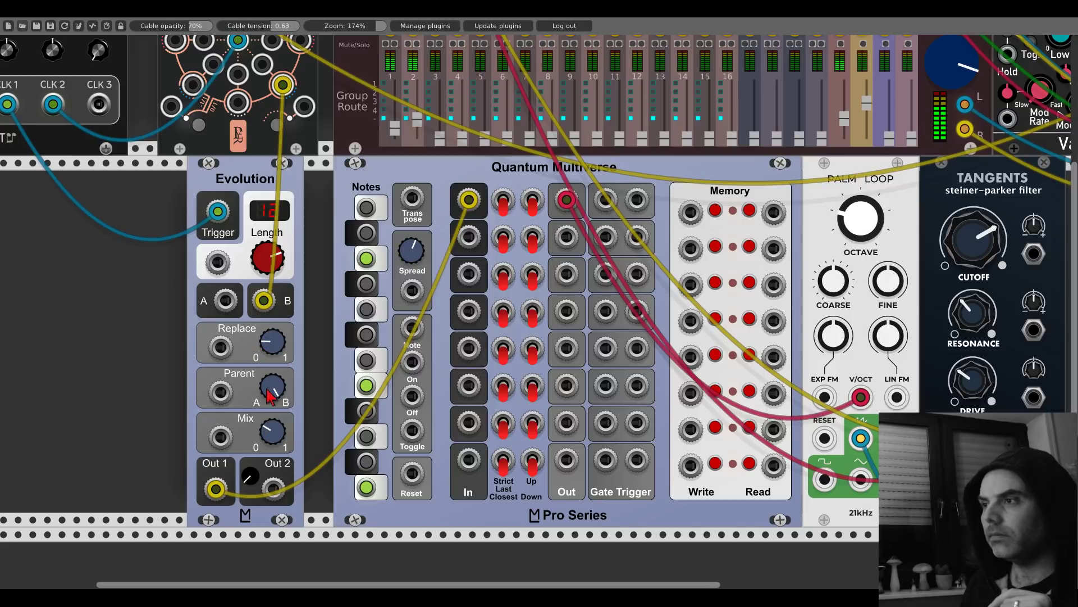
left_click_drag(272, 386, 272, 386)
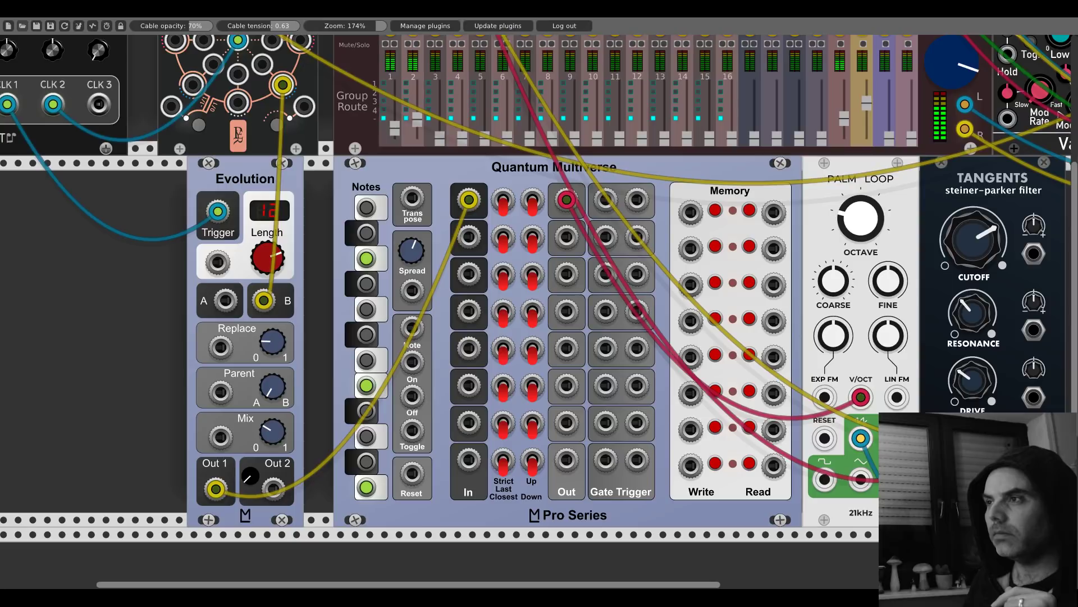
left_click_drag(272, 386, 272, 386)
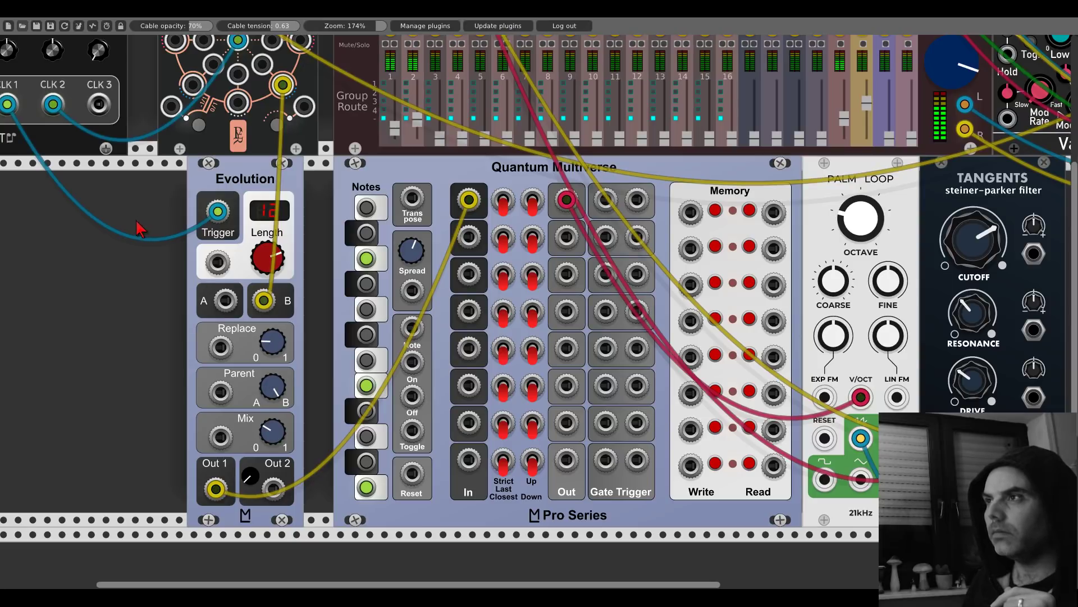
Step: Set Clocked's second ratio to x2
scroll(144, 205, "up", 5)
scroll(144, 205, "left", 5)
scroll(473, 371, "up", 1)
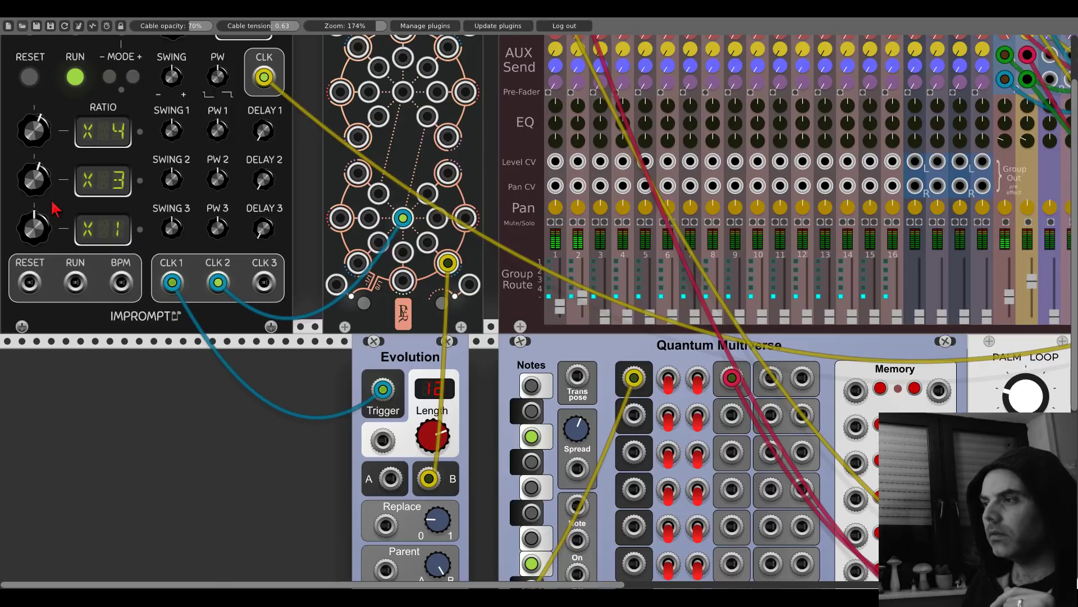
left_click_drag(39, 188, 39, 205)
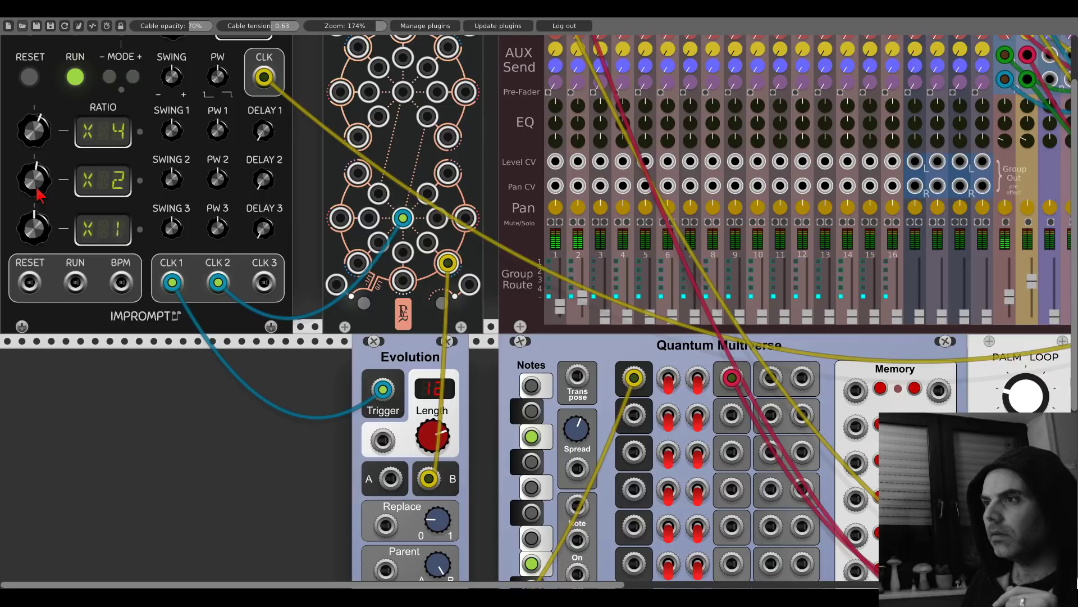
scroll(292, 430, "down", 5)
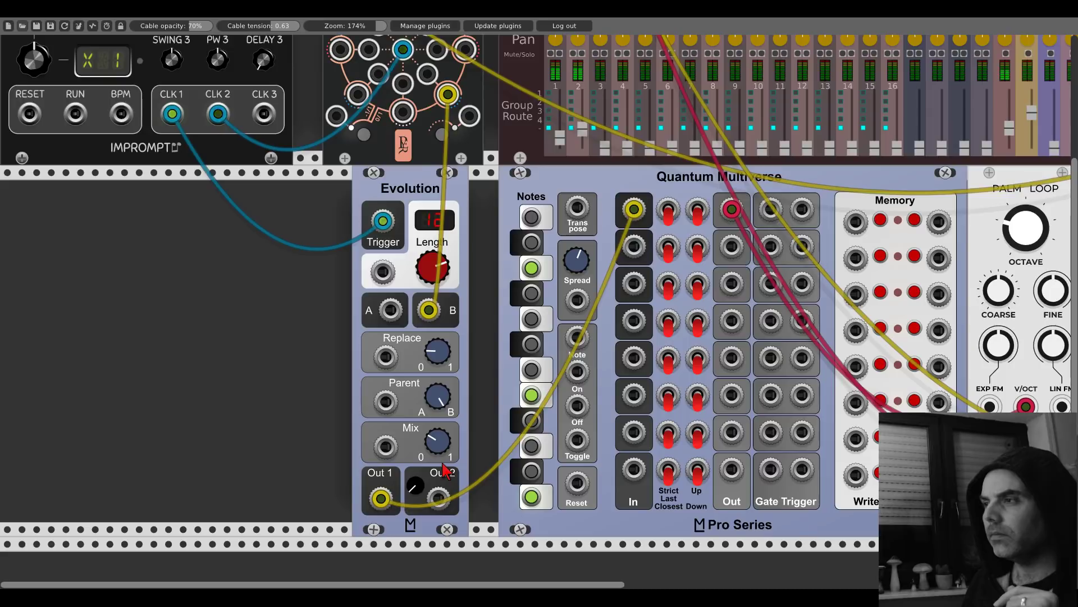
Step: Turn Evolution's Mix fully to 1 and alternate its Parent control between A and B, ending at A
left_click_drag(438, 400, 438, 415)
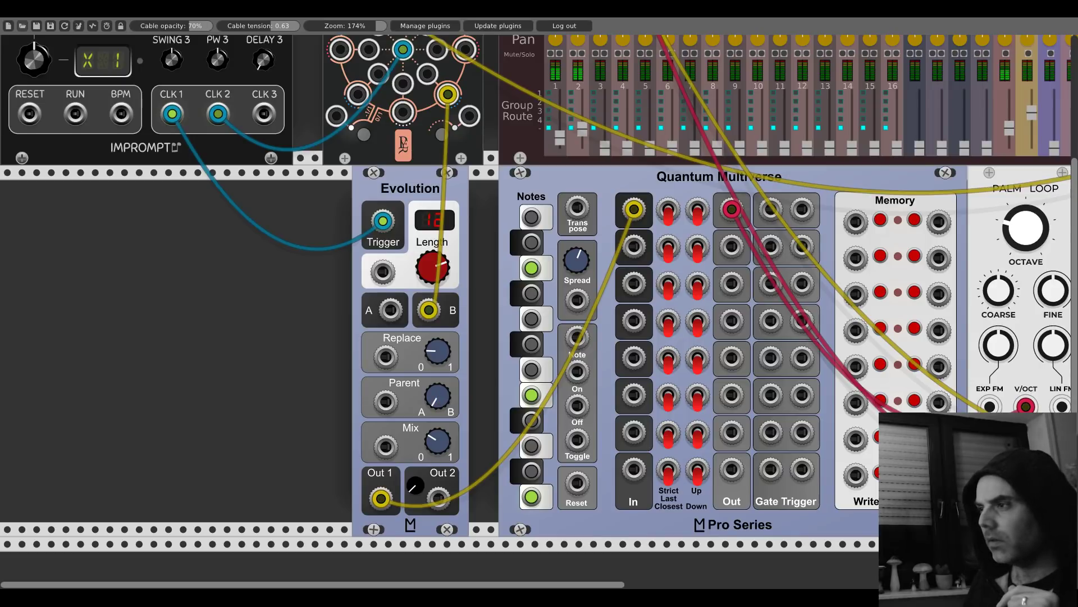
left_click_drag(438, 441, 438, 394)
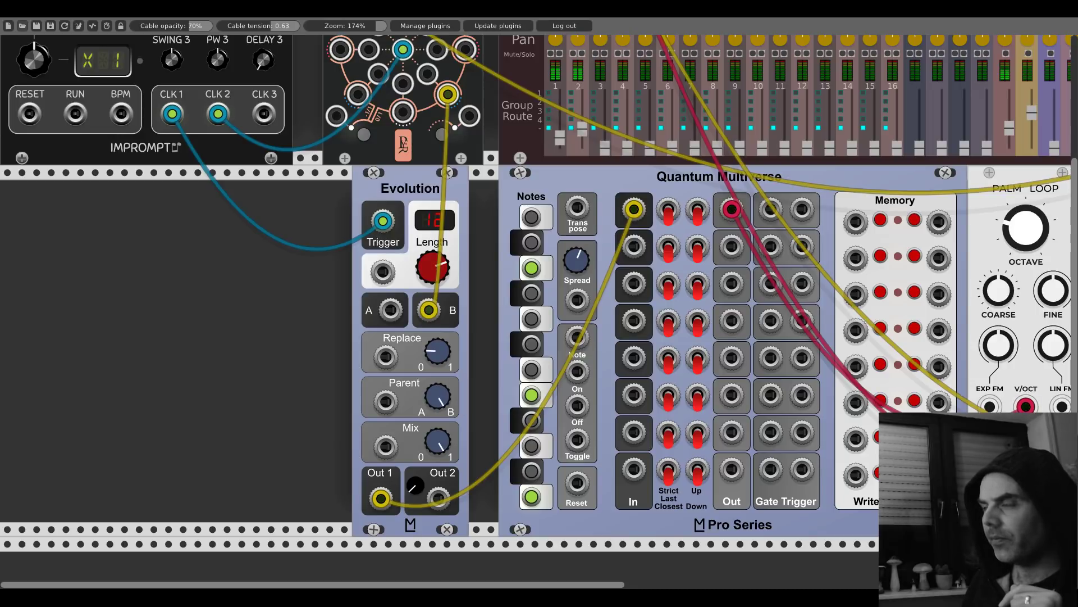
left_click_drag(438, 394, 438, 410)
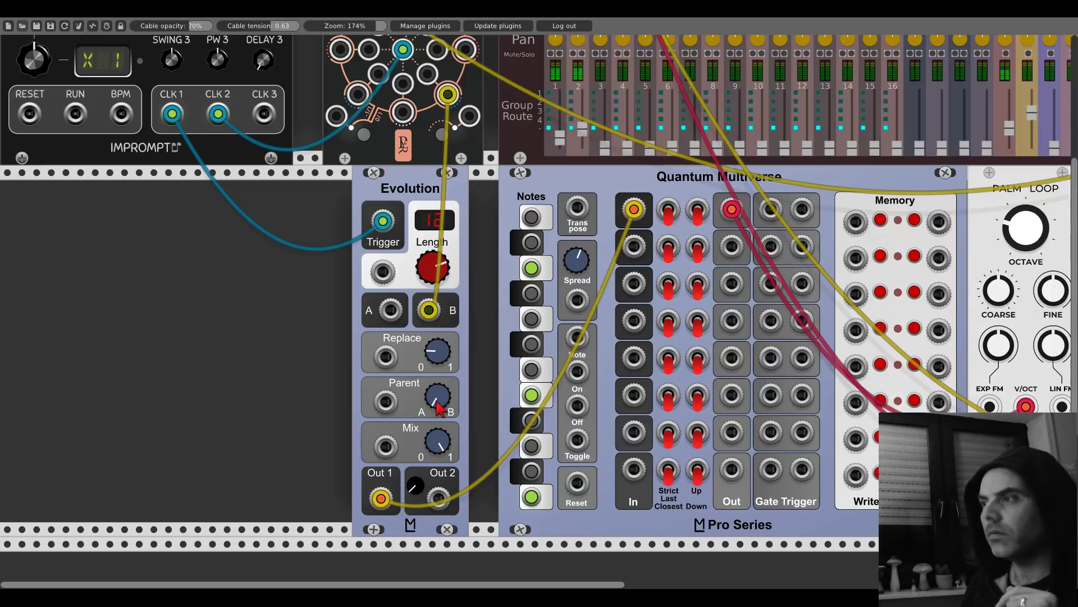
left_click_drag(438, 405, 438, 382)
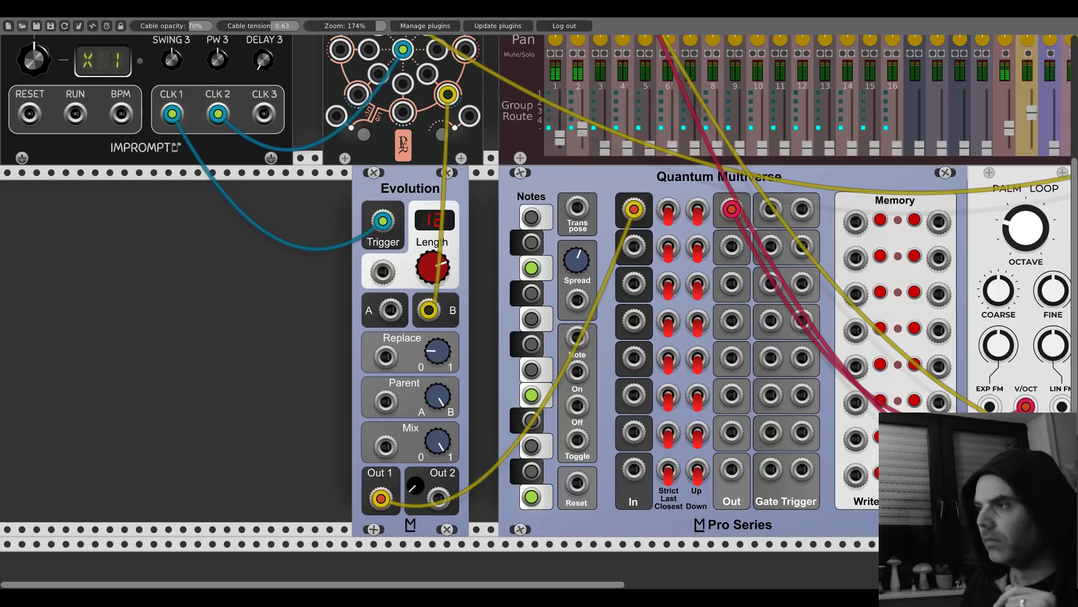
left_click_drag(438, 396, 437, 410)
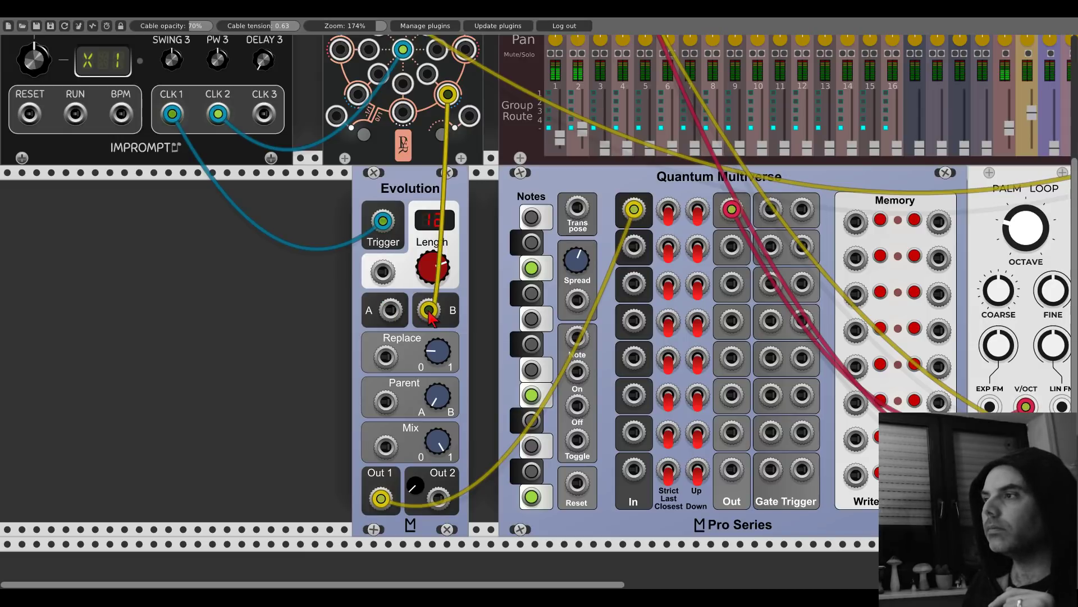
Step: Try the Branes cable in Evolution's A input with Replace at 1, comparing Parent settings, then return the cable to B
left_click_drag(429, 311, 391, 312)
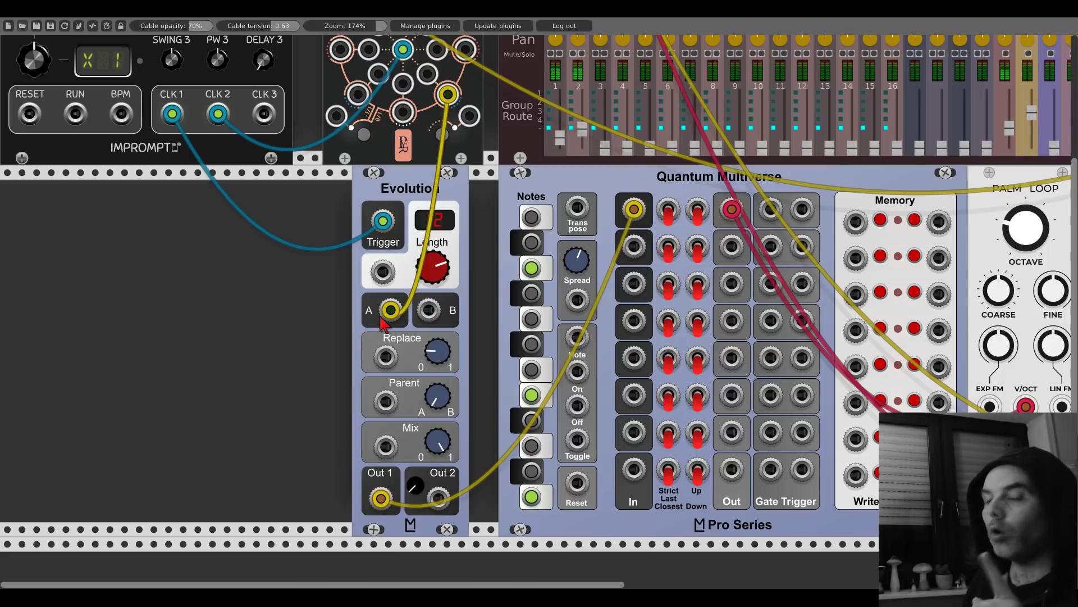
left_click_drag(438, 397, 438, 377)
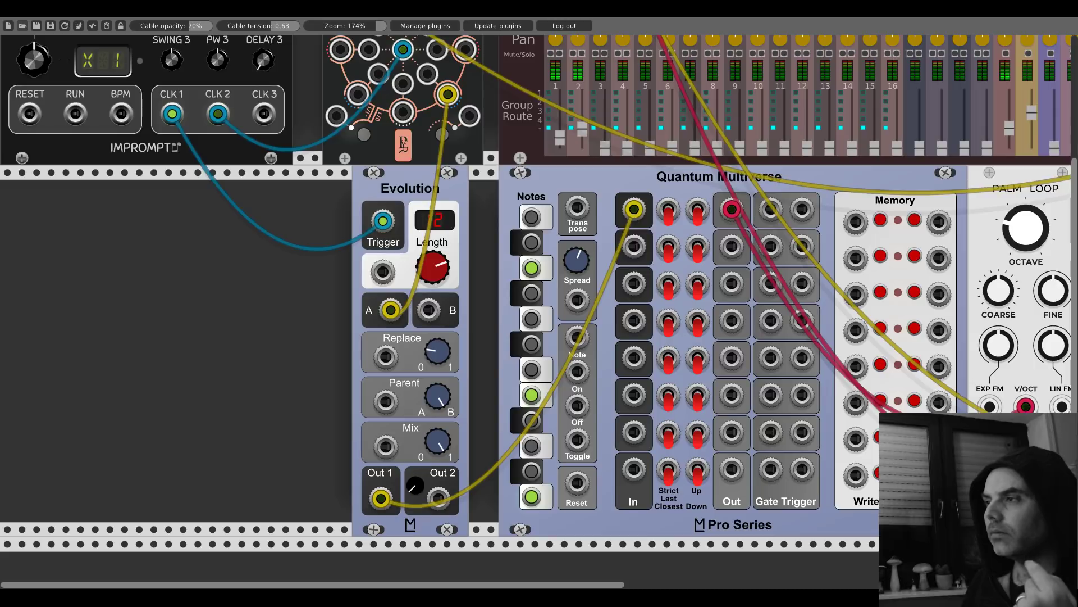
left_click_drag(437, 351, 437, 311)
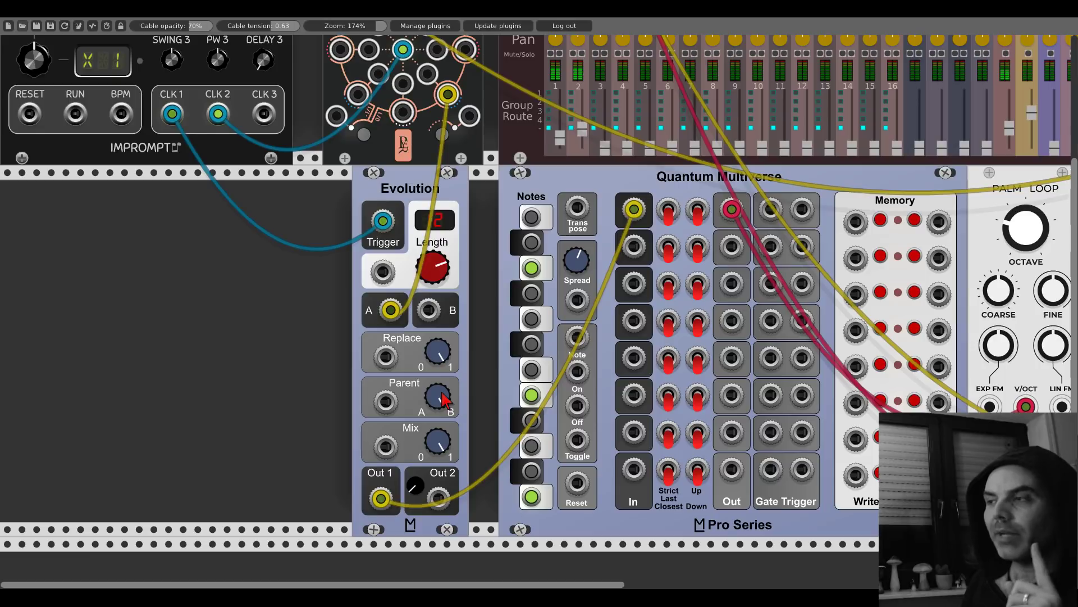
left_click_drag(444, 400, 444, 409)
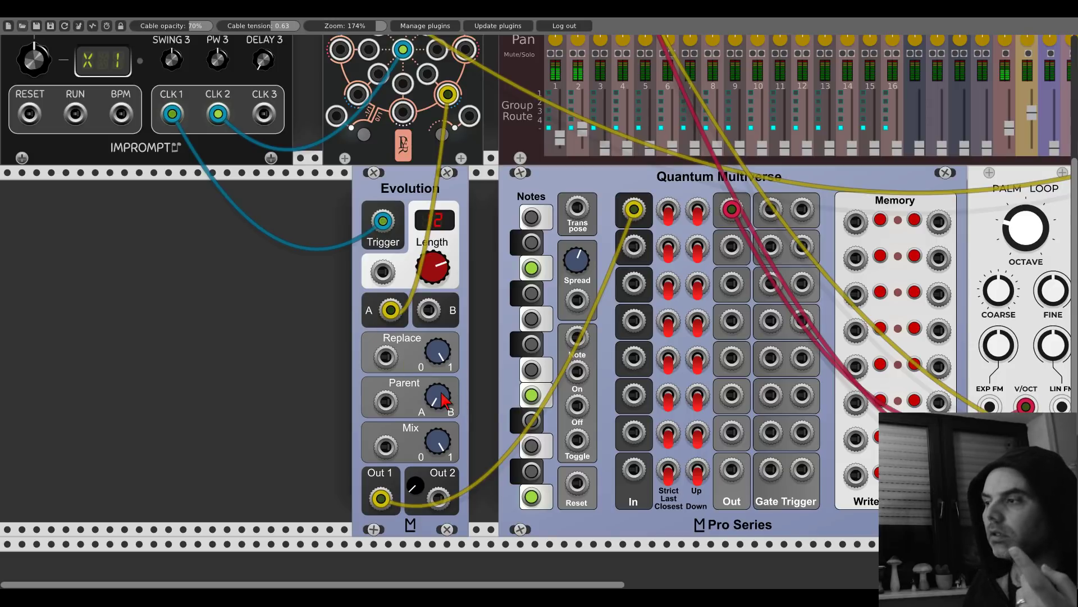
left_click_drag(443, 399, 443, 387)
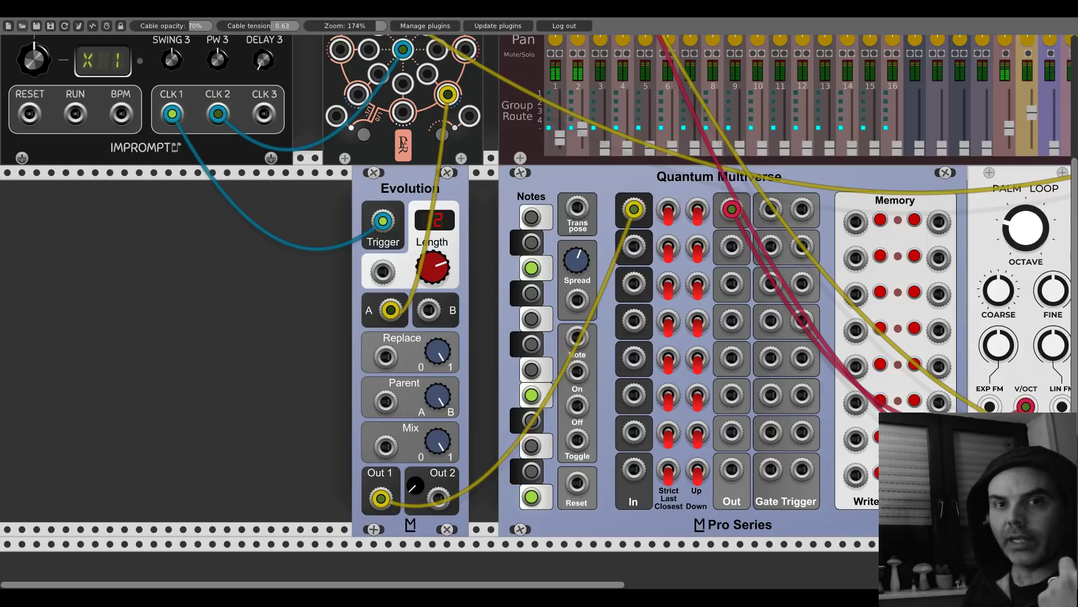
left_click_drag(438, 396, 438, 404)
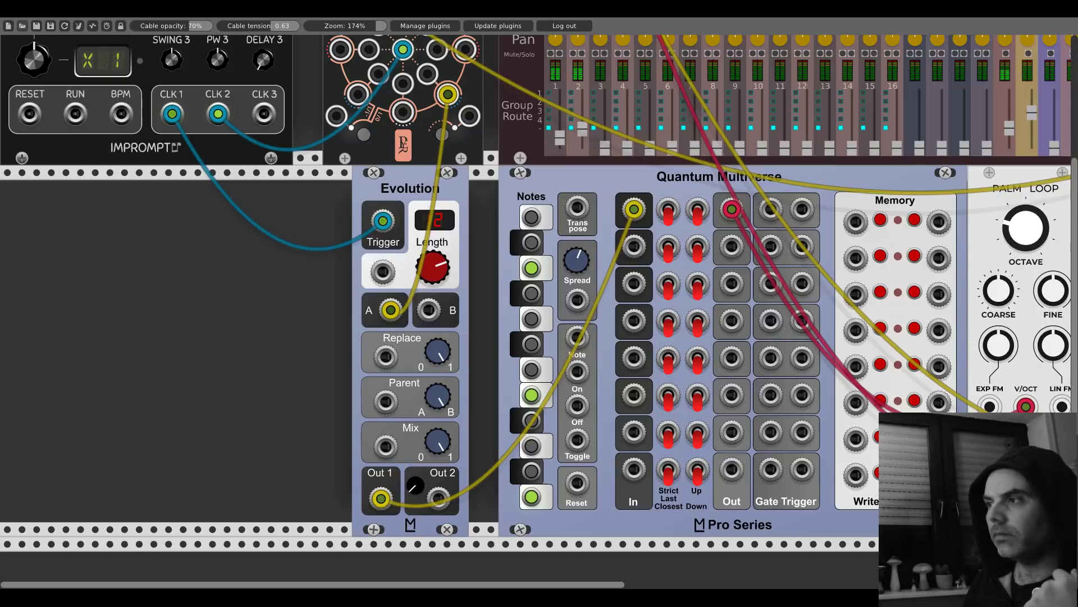
left_click_drag(390, 309, 429, 311)
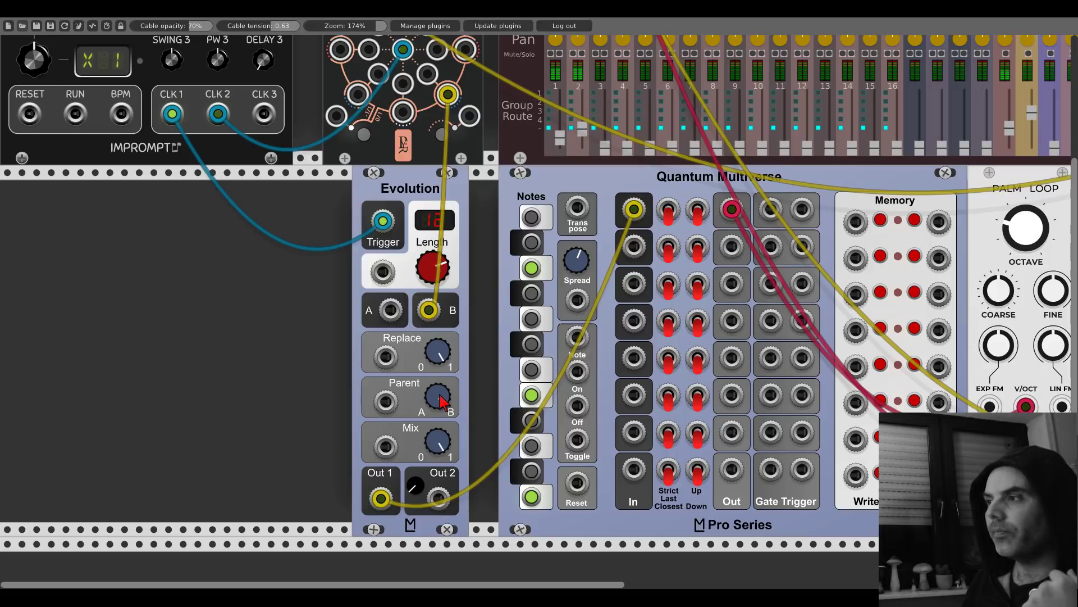
Step: Turn Evolution's Parent control fully to A and set Replace to its midpoint
left_click_drag(441, 399, 441, 415)
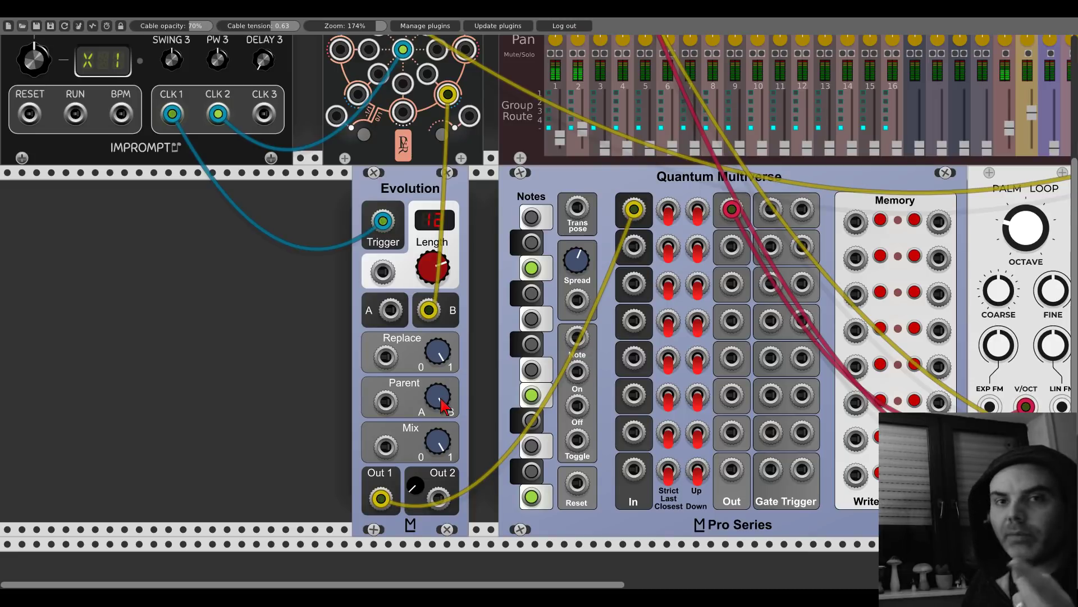
mouse_move(443, 349)
left_mouse_down()
mouse_move(443, 360)
mouse_move(443, 328)
mouse_move(443, 340)
left_mouse_up()
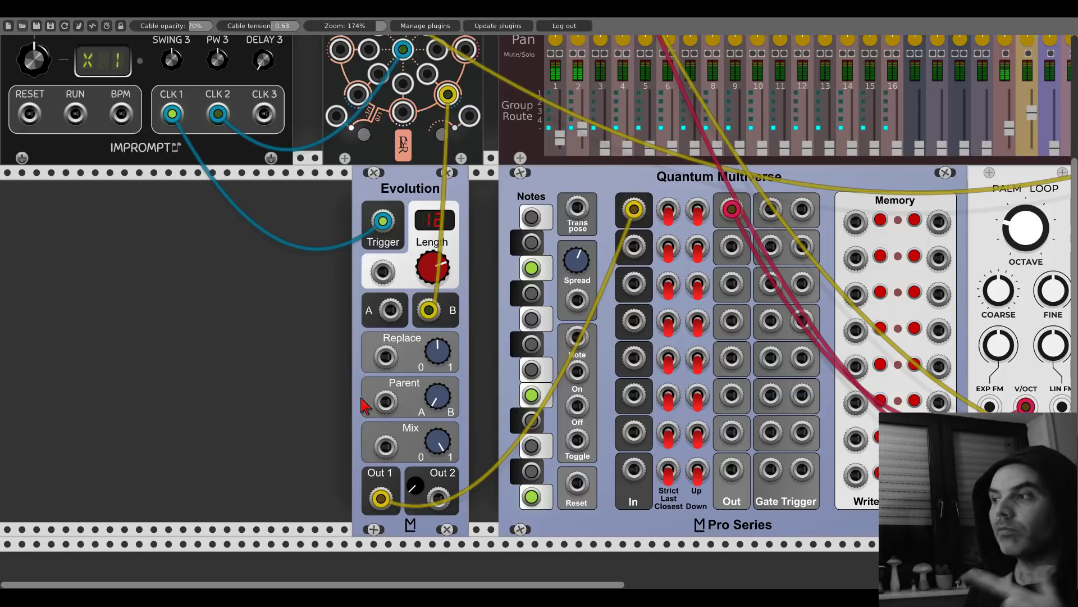
Step: Patch Clocked's CLK 1 to Branes' upper central trigger and Branes' topmost output to Evolution's Parent CV input, with Parent centred
scroll(234, 378, "up", 5)
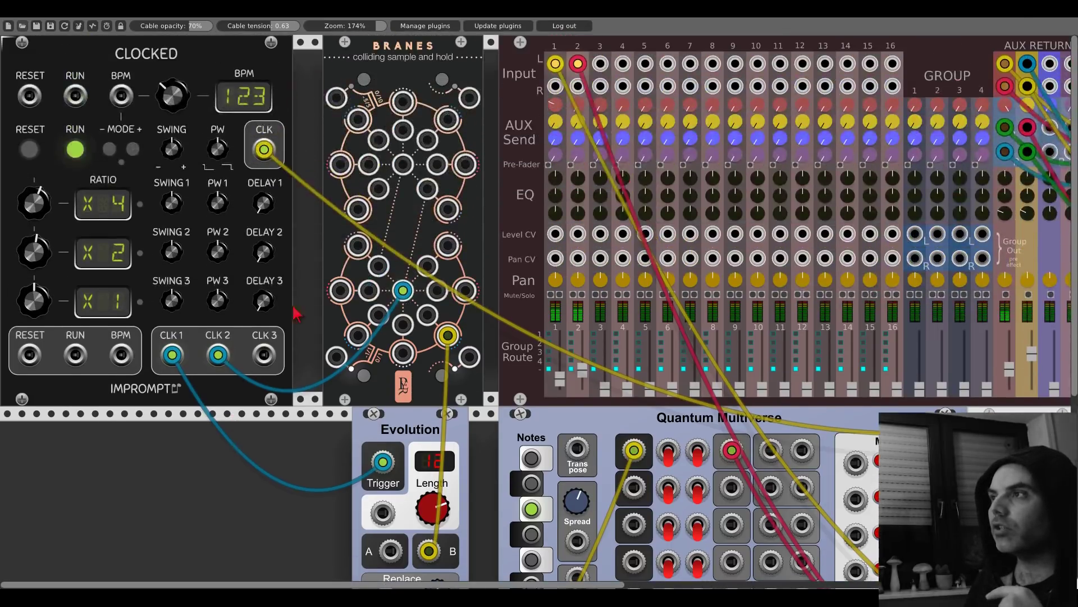
left_click_drag(403, 164, 172, 354)
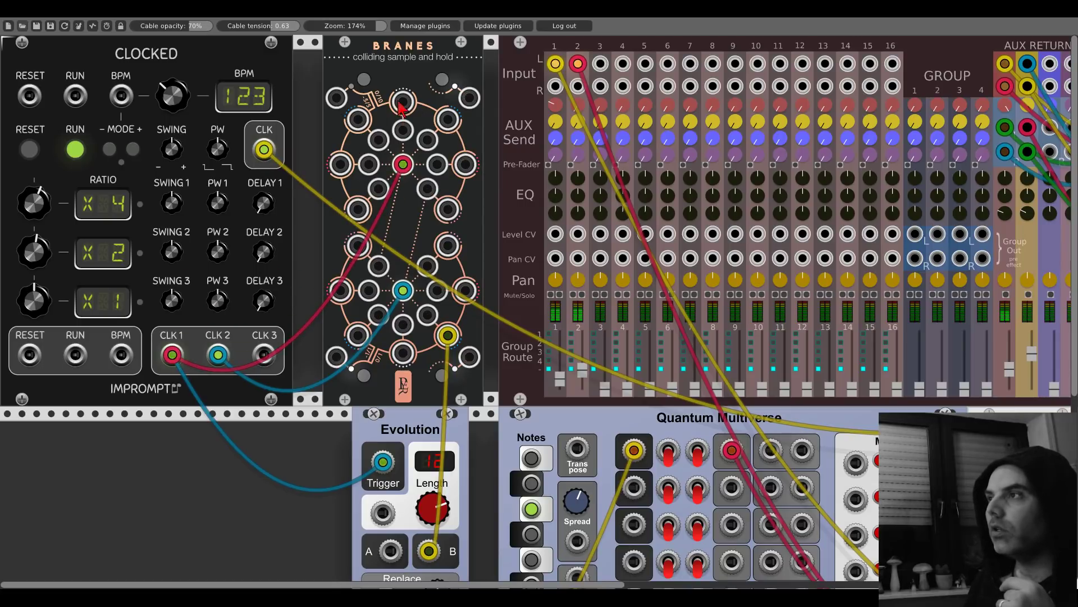
left_click_drag(403, 101, 386, 390)
scroll(401, 107, "down", 5)
scroll(402, 108, "down", 1)
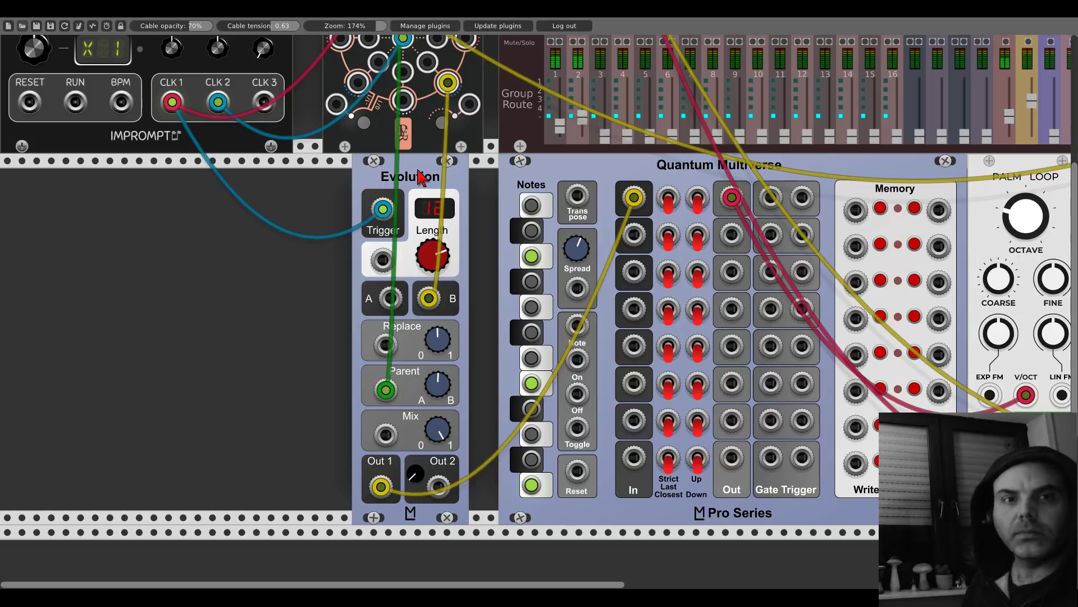
Step: Move Evolution, Quantum Multiverse and Palm Loop side by side at the start of the lower row
left_click_drag(418, 176, 67, 176)
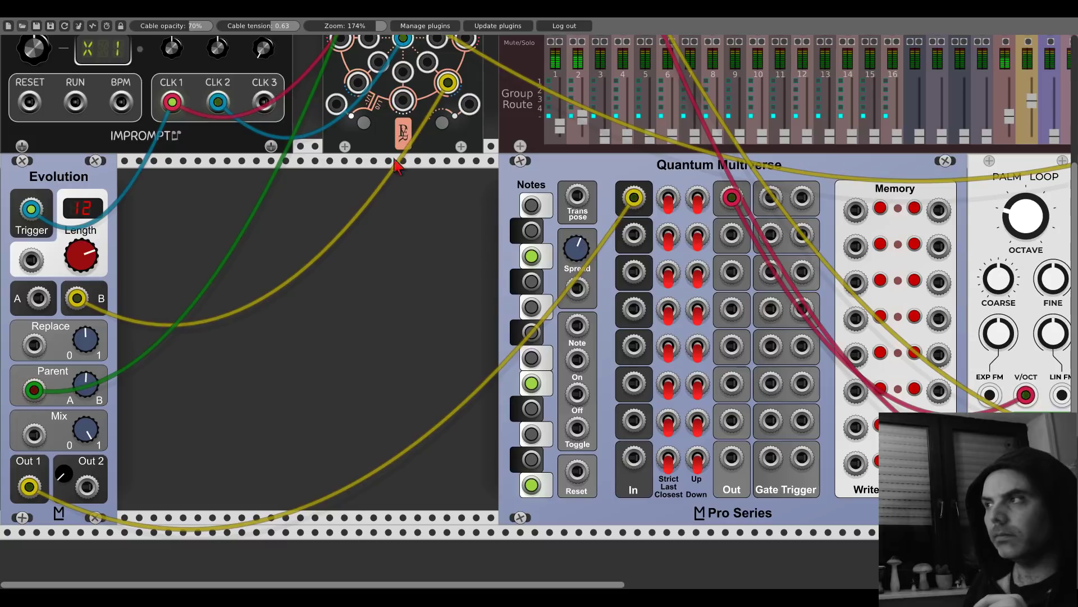
left_click_drag(584, 163, 203, 163)
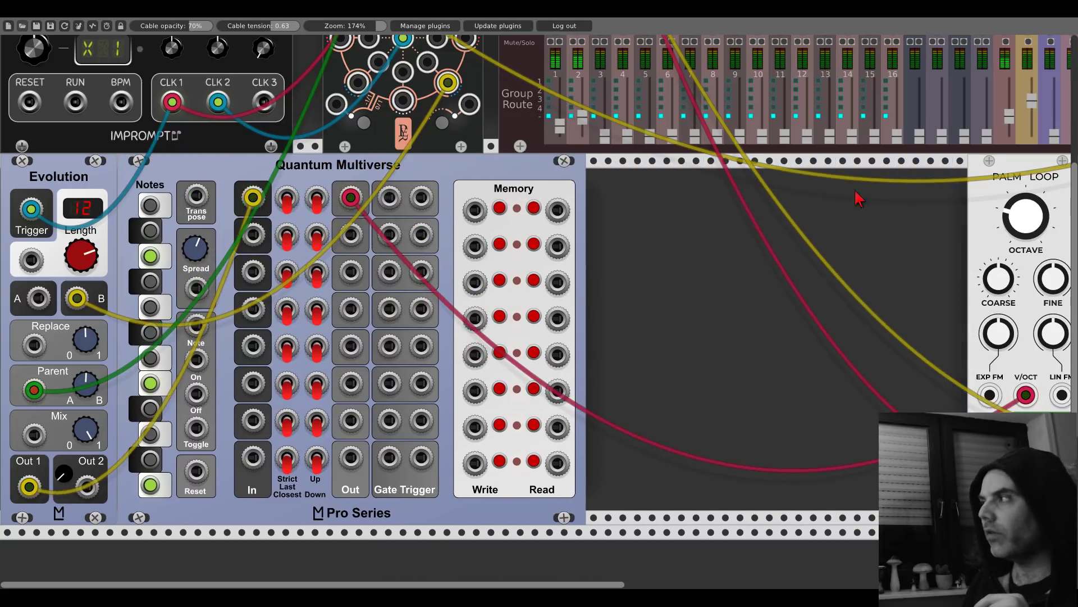
left_click_drag(993, 175, 567, 184)
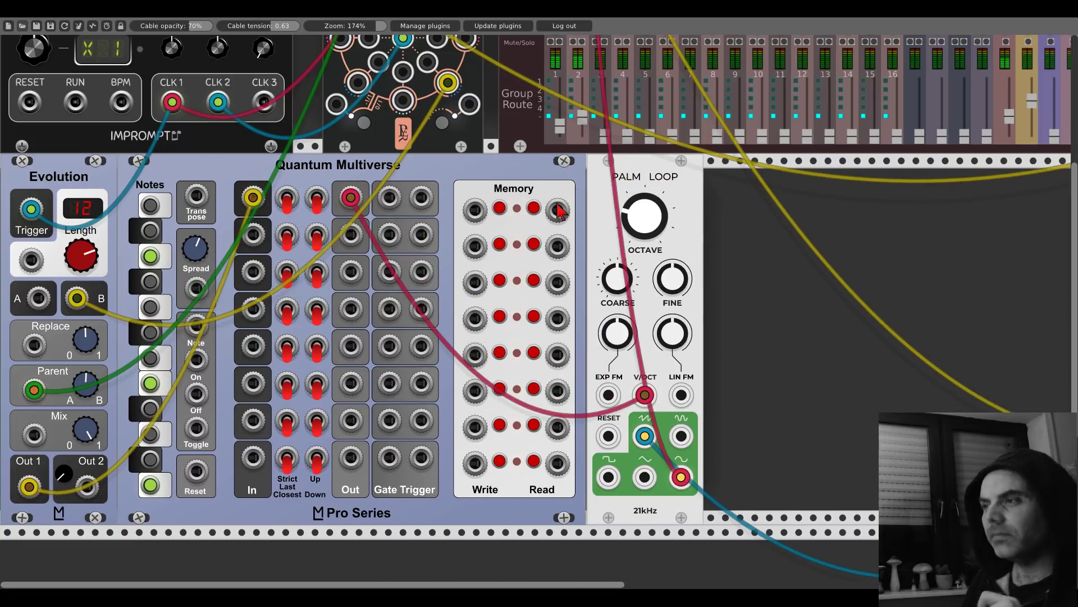
Step: Add a Bogaudio FM-OP module directly beside Palm Loop
right_click(759, 266)
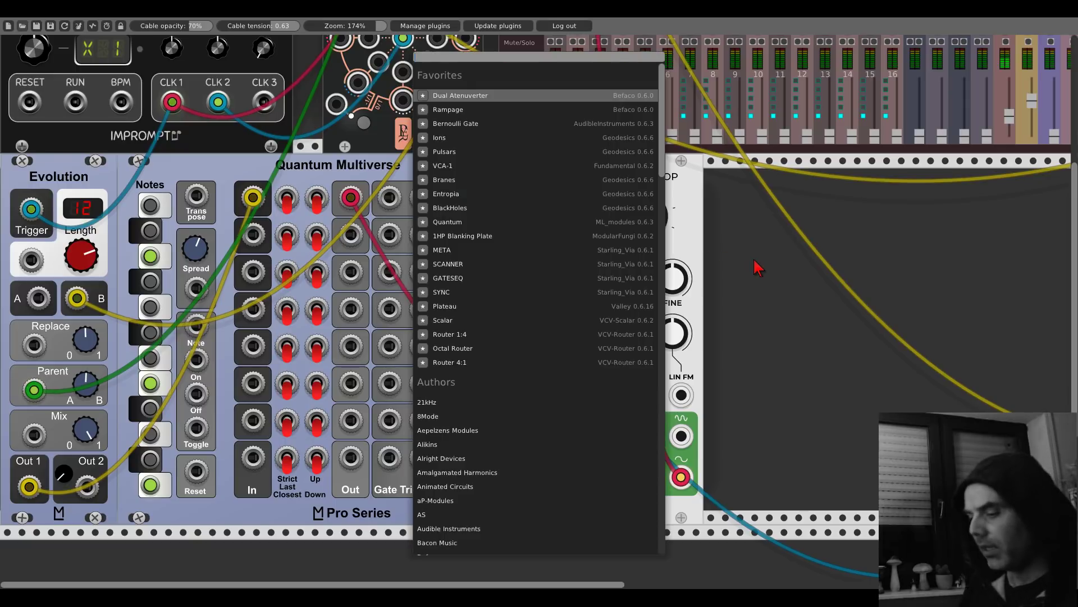
type("fm")
left_click(587, 174)
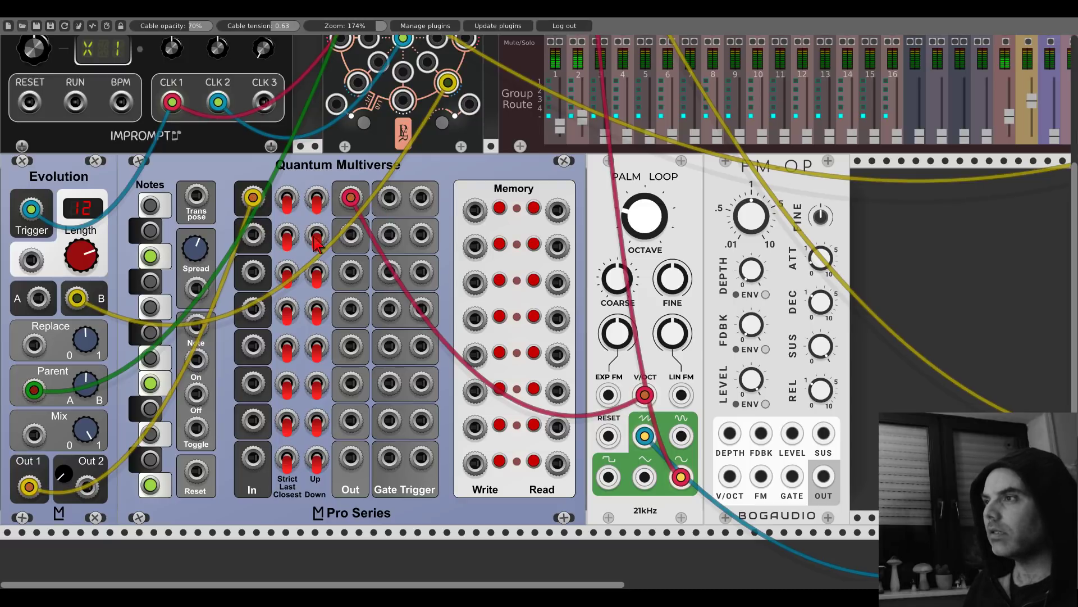
Step: Patch Quantum Multiverse's second Out and Gate to FM-OP's V/OCT and Gate, and shape its level with the envelope and lower sustain
left_click_drag(351, 234, 729, 477)
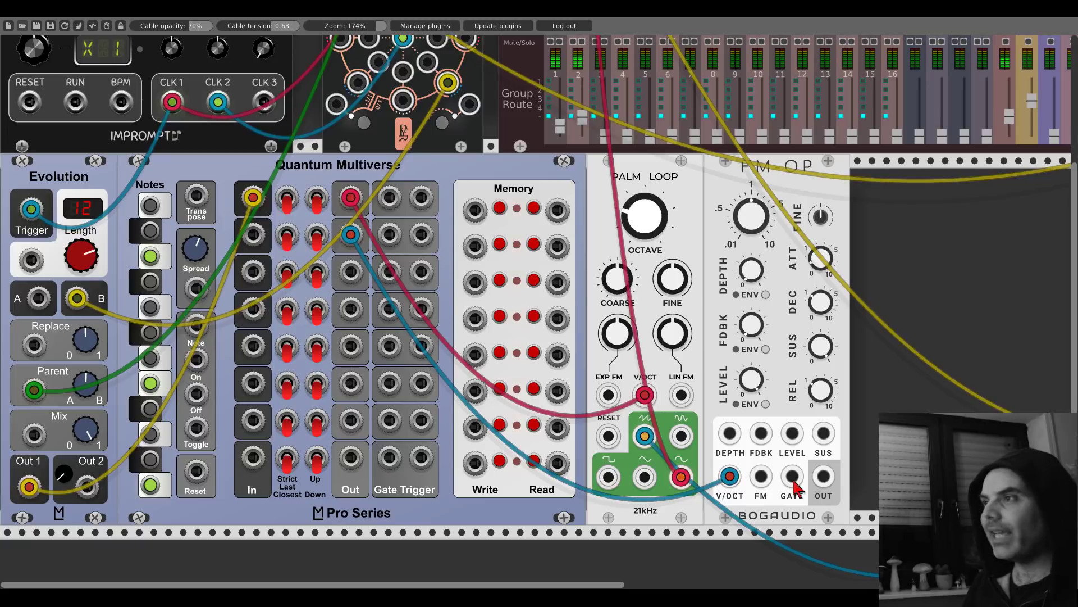
left_click_drag(793, 483, 390, 234)
left_click(765, 404)
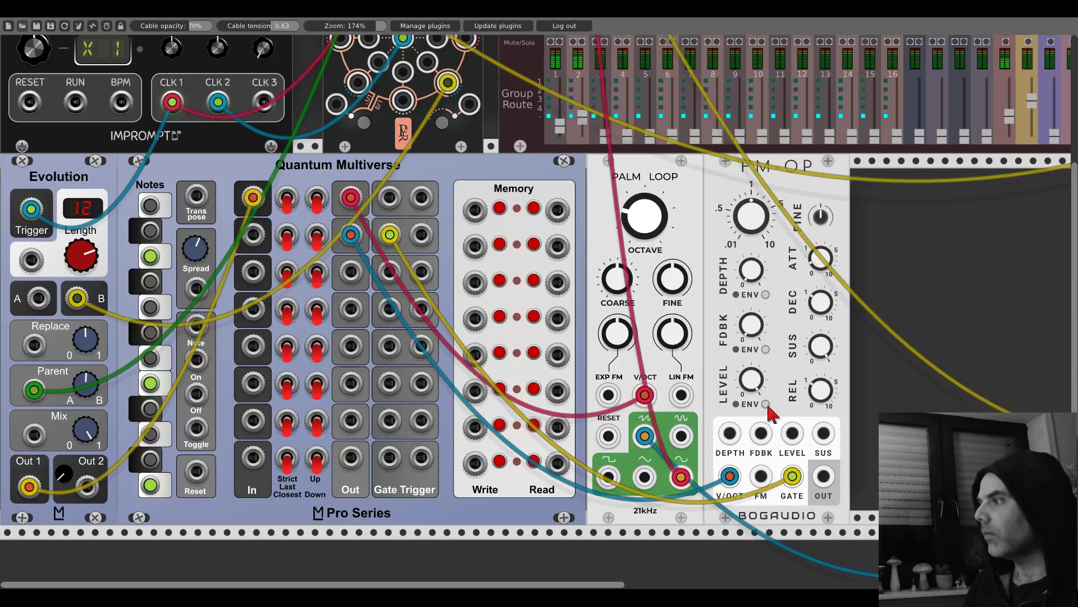
left_click_drag(820, 350, 820, 371)
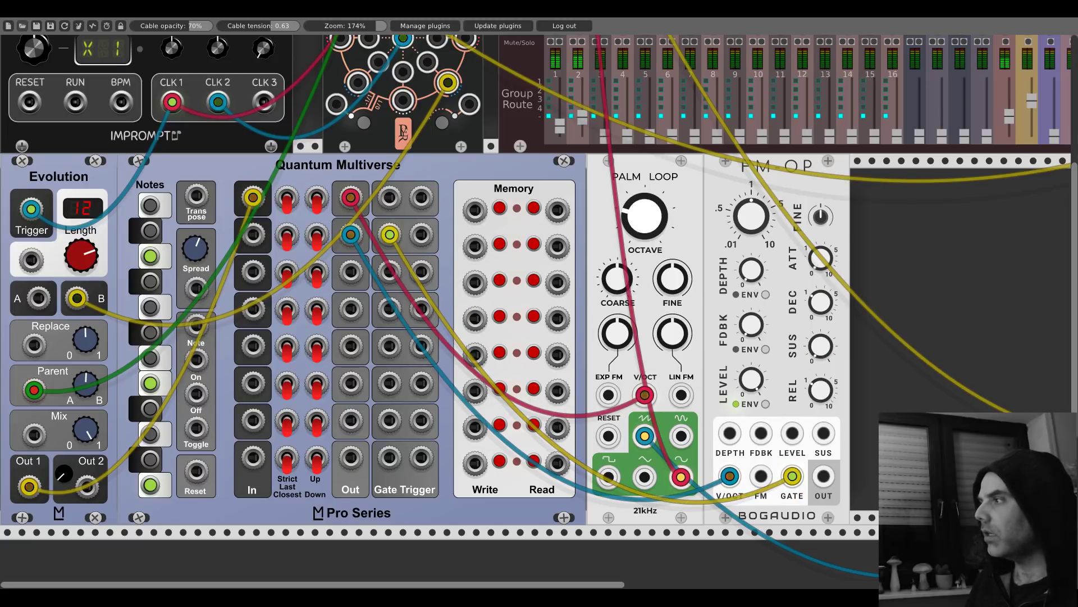
Step: Patch FM-OP's output into the left input of mixer channel 3 and raise that channel's fader slightly
scroll(618, 186, "up", 5)
left_click_drag(618, 185, 599, 63)
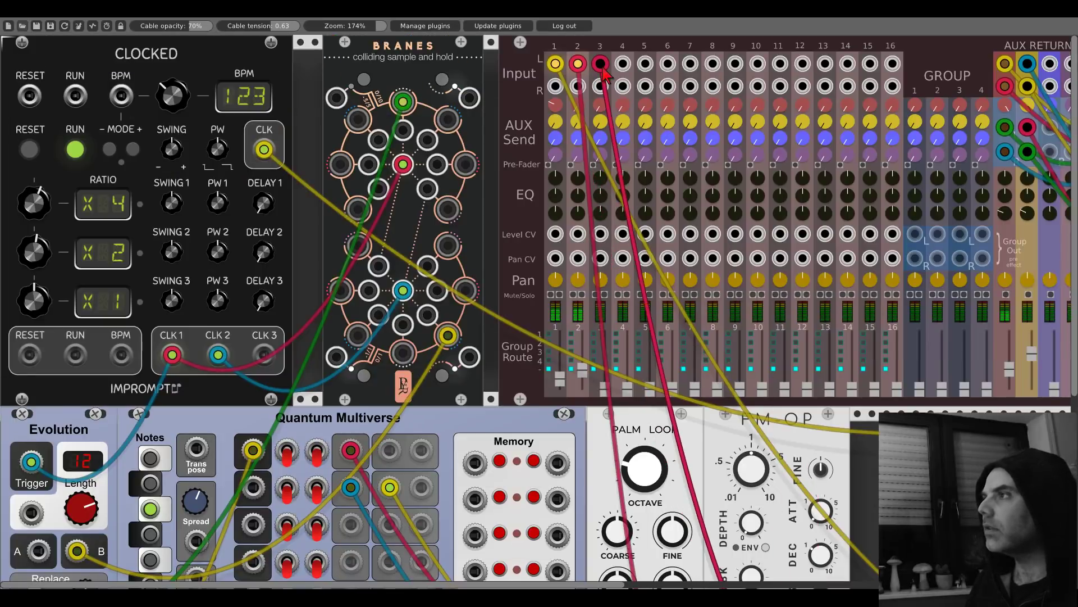
left_click_drag(605, 387, 605, 379)
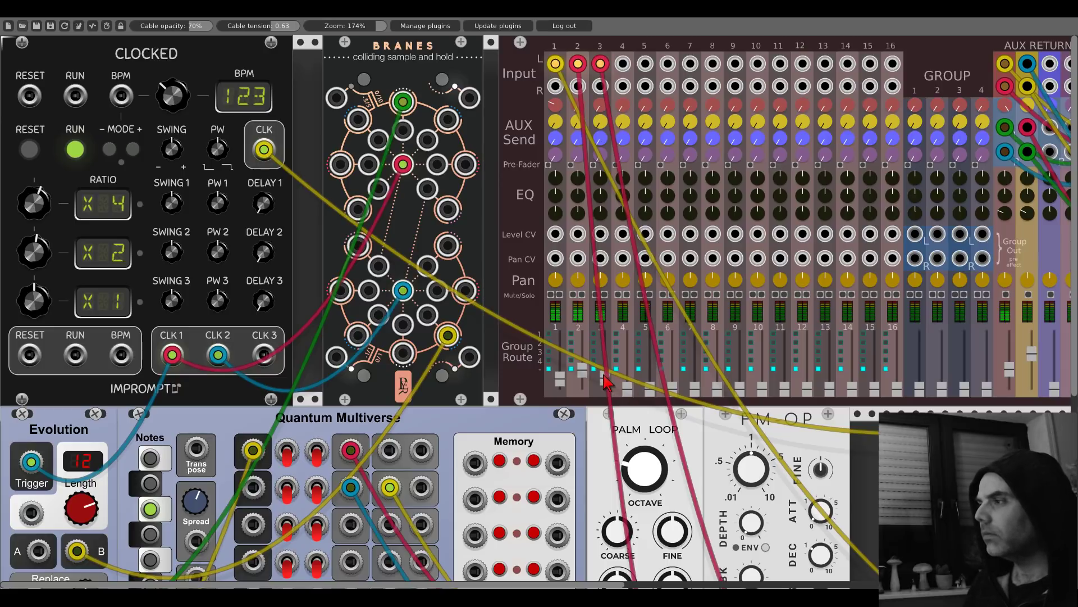
Step: Reduce Quantum Multiverse's Spread to slightly below its midpoint
scroll(470, 355, "down", 5)
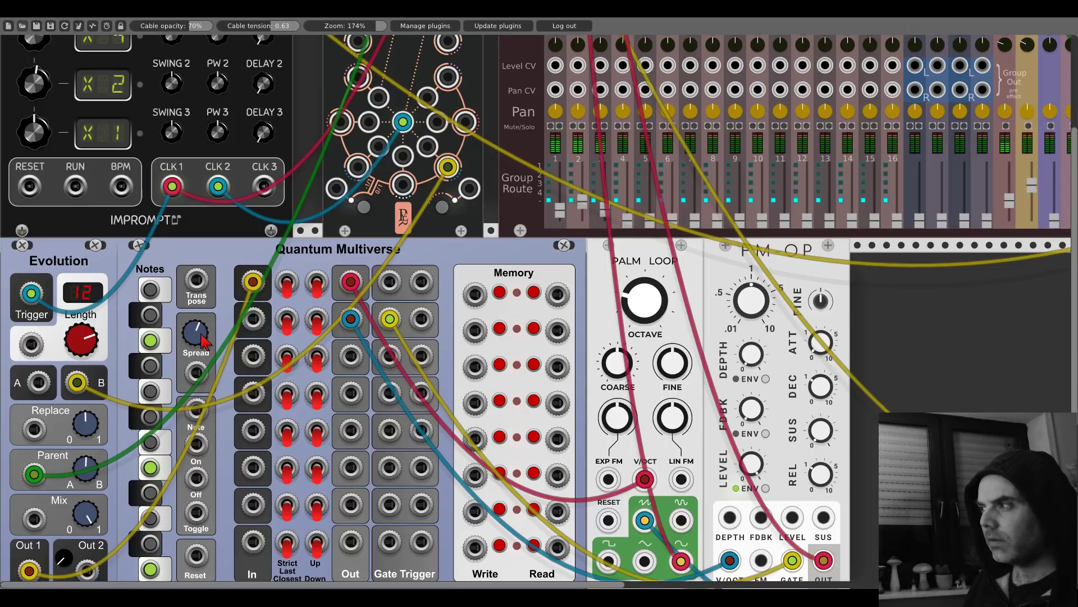
left_click_drag(202, 340, 203, 353)
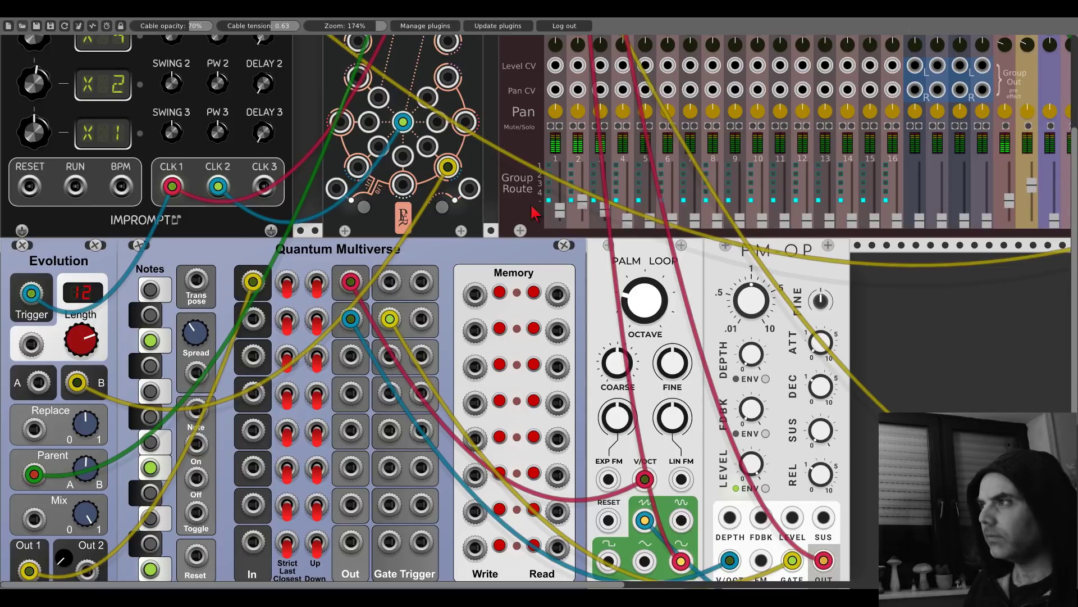
Step: Patch Palm Loop's upper sine output to FM-OP's FM input
scroll(534, 213, "up", 5)
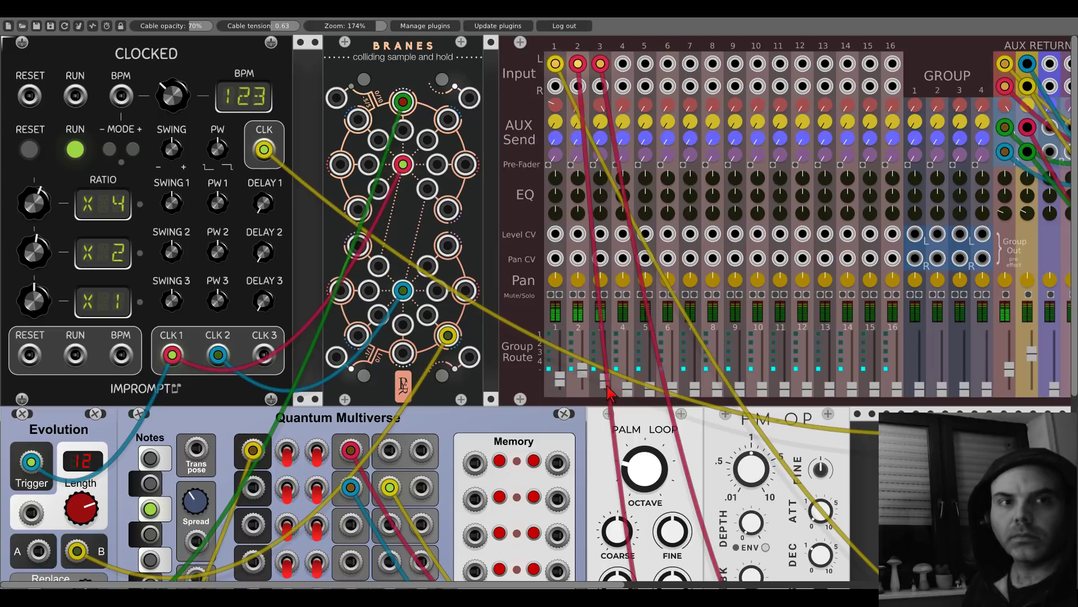
scroll(595, 341, "down", 5)
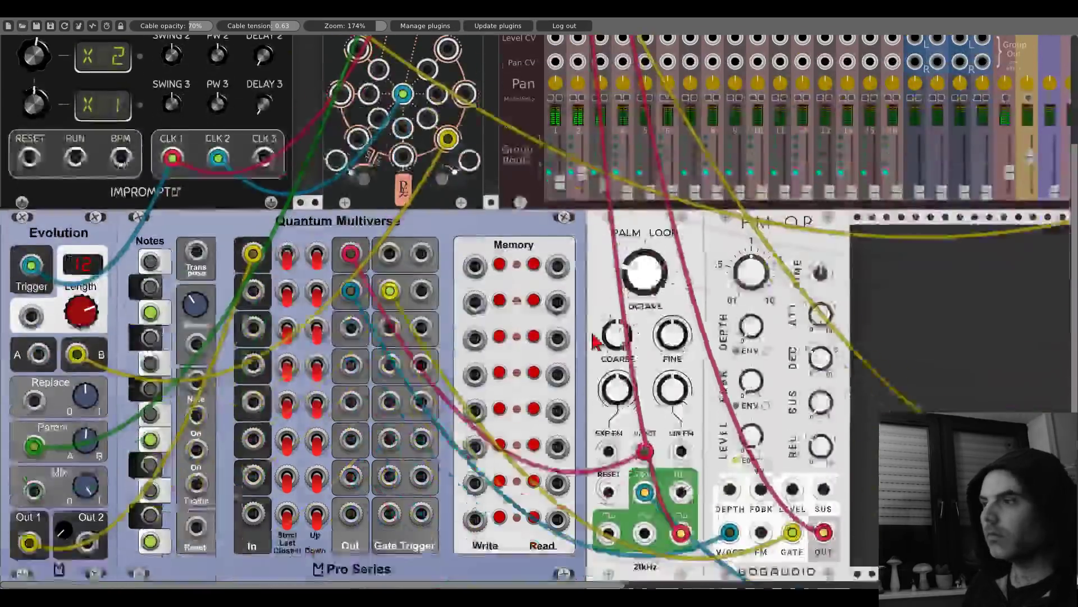
scroll(595, 341, "down", 4)
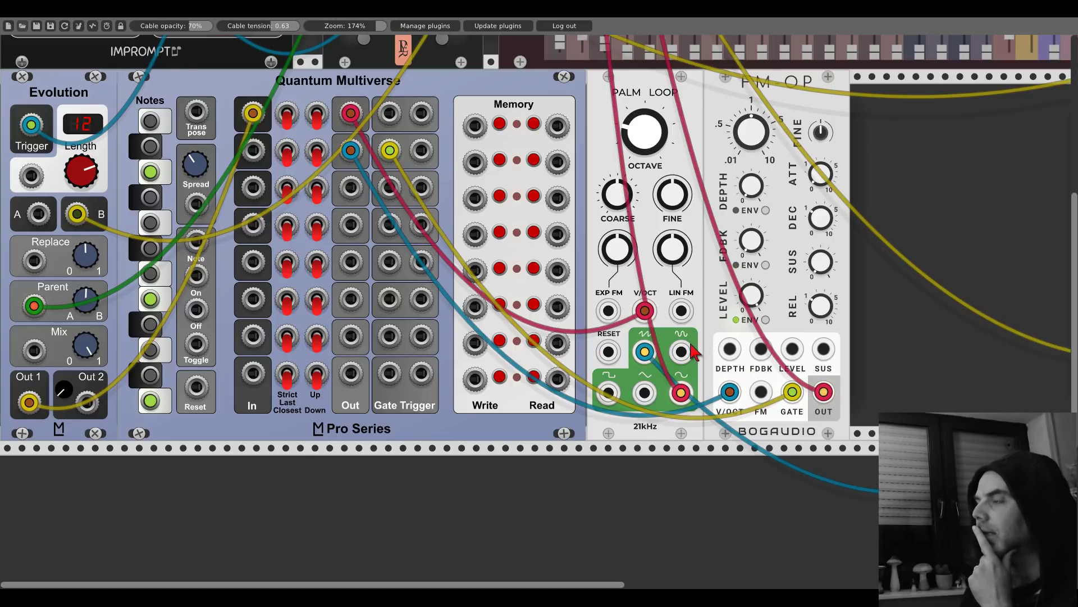
left_click_drag(681, 351, 760, 392)
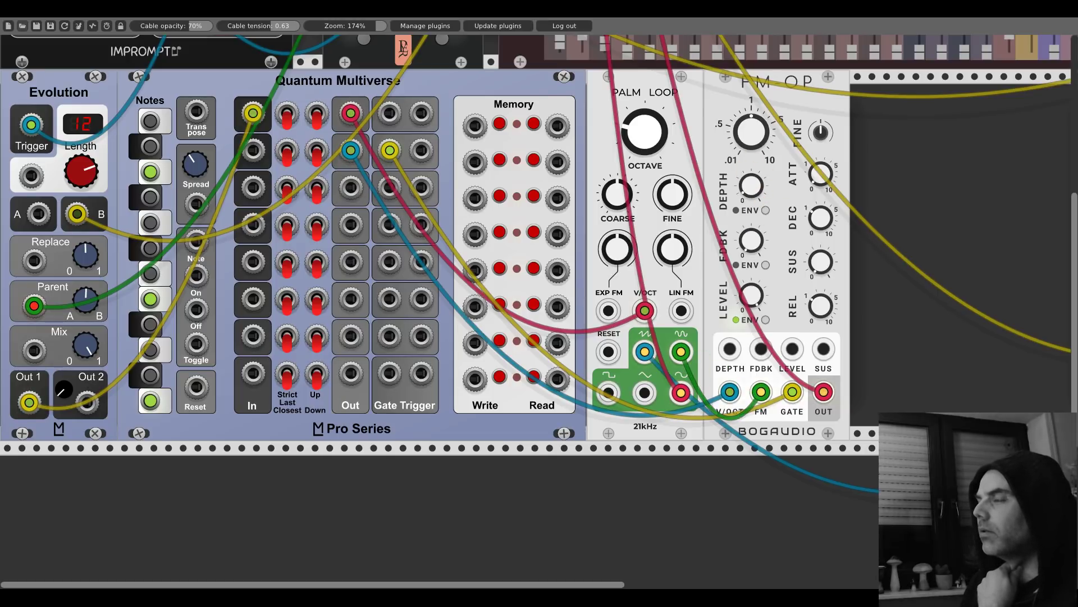
Step: Solo mixer channel 3 to listen to the FM-OP voice alone, and turn the solo off again
scroll(598, 108, "up", 5)
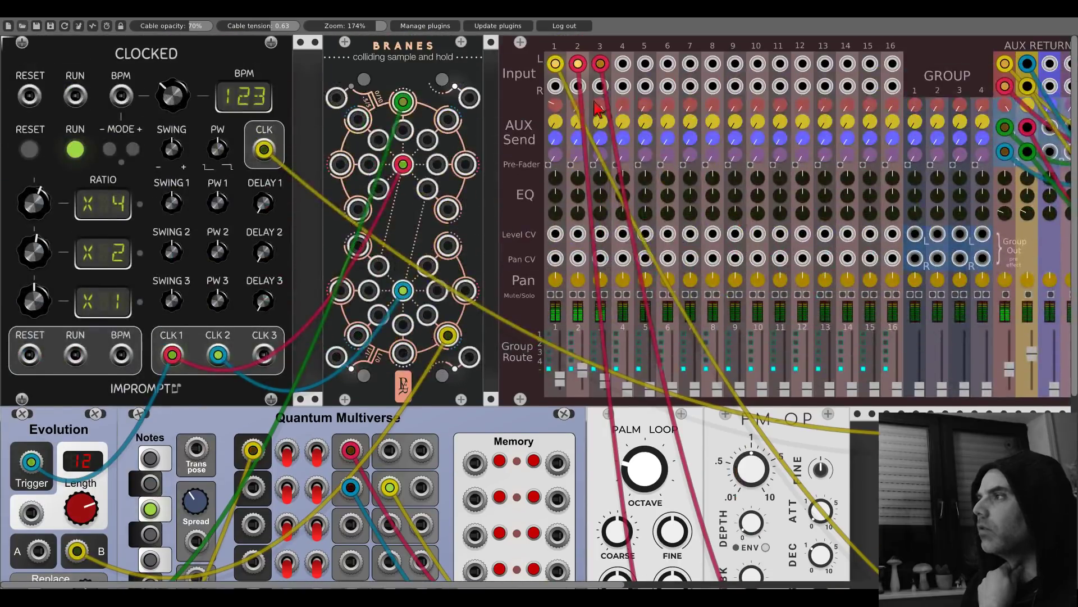
scroll(697, 374, "down", 4)
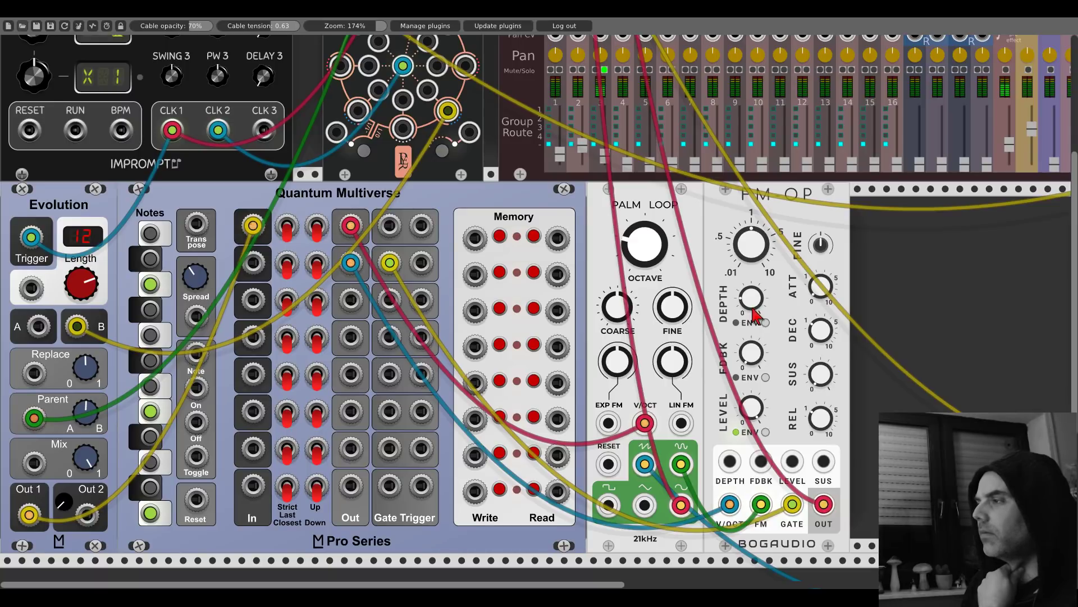
scroll(606, 216, "up", 3)
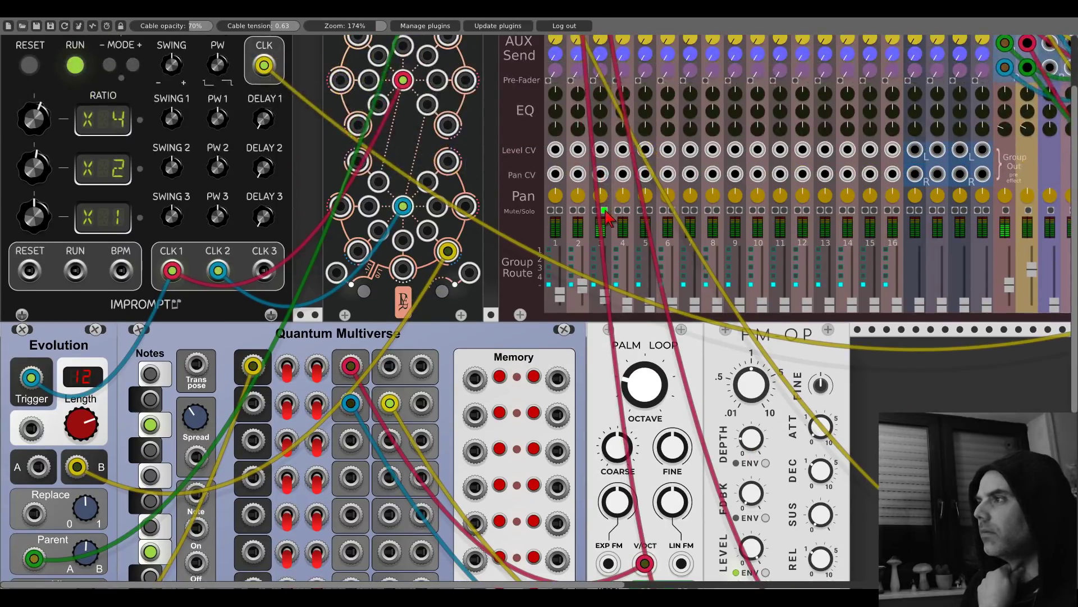
left_click(603, 210)
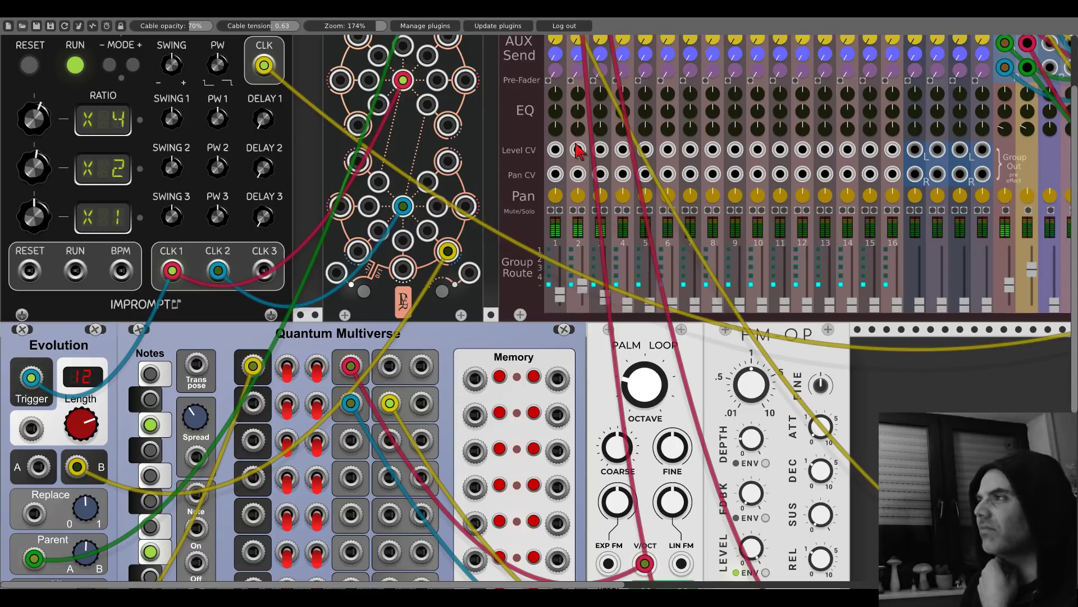
scroll(599, 143, "up", 3)
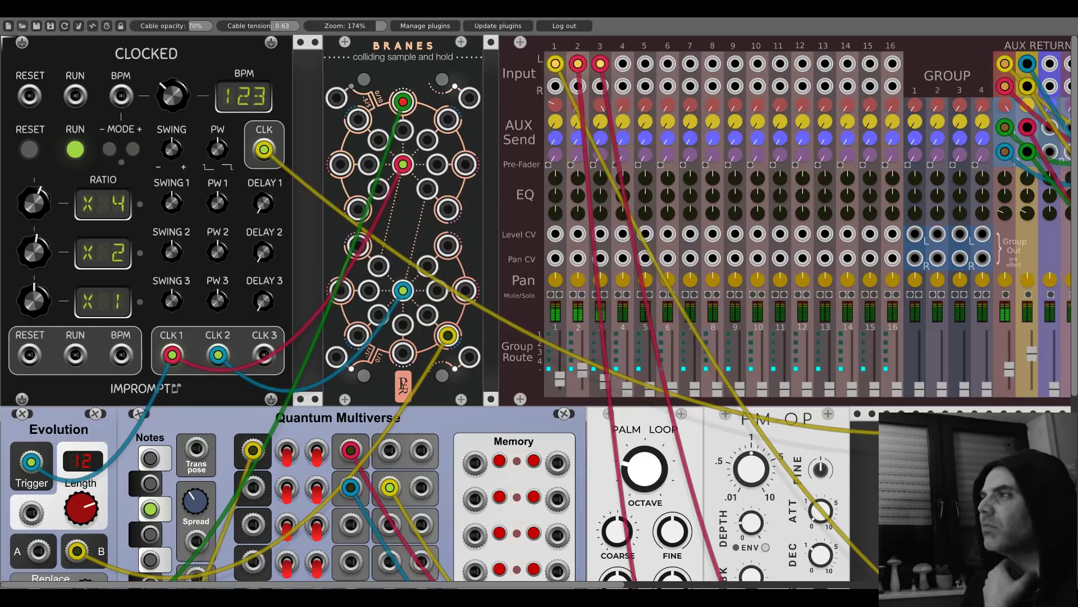
Step: Turn Dual Delay's Feedback A and B up to just past three o'clock, and set Time A to 1/8T and Time B to 1/16D
scroll(827, 381, "right", 12)
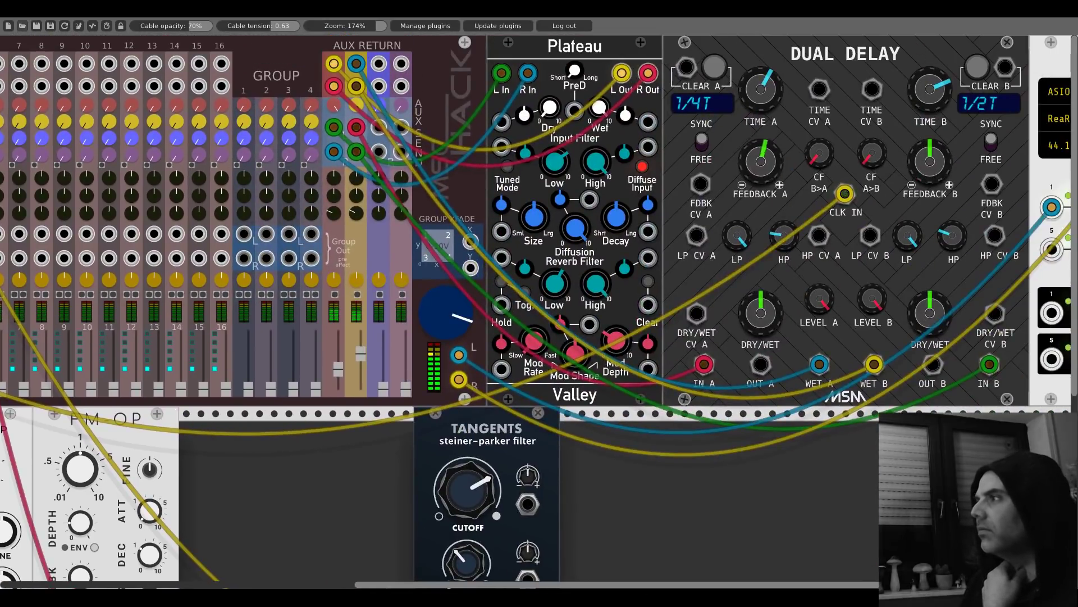
left_click_drag(800, 171, 800, 172)
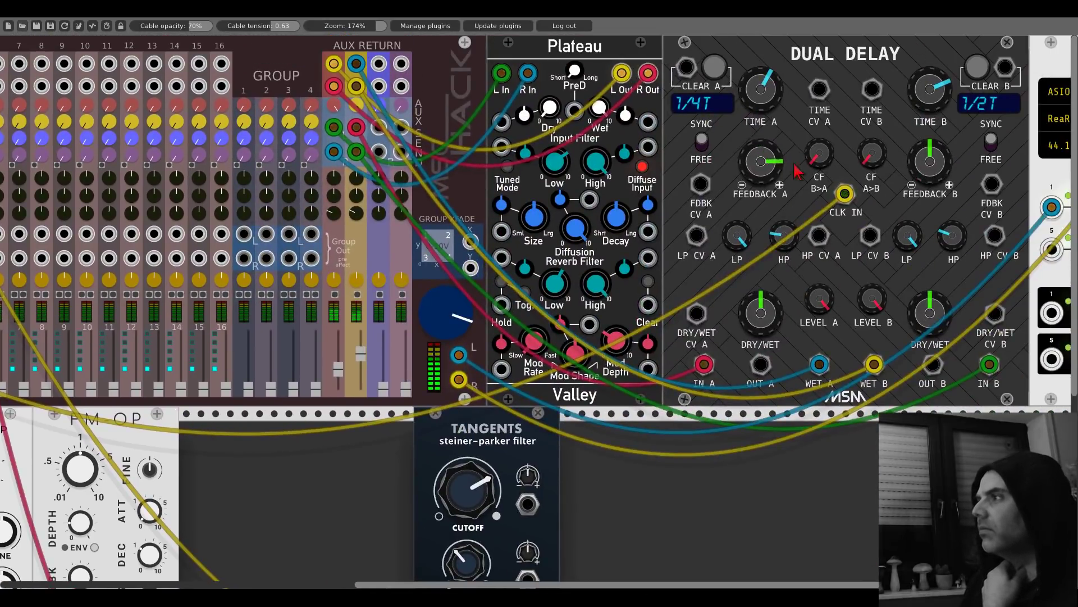
left_click_drag(912, 169, 911, 170)
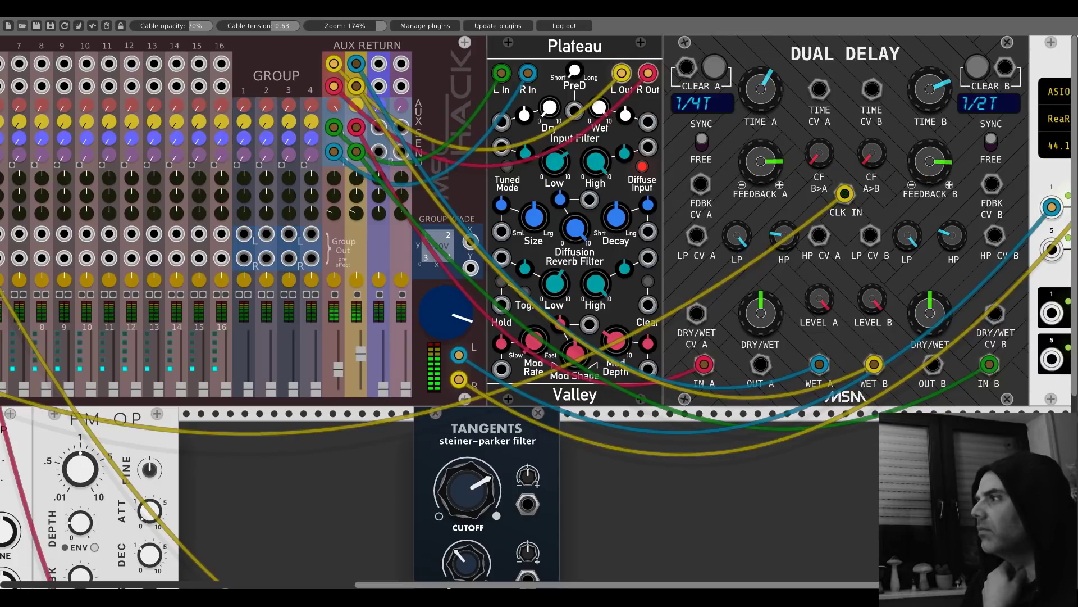
left_click_drag(767, 90, 766, 100)
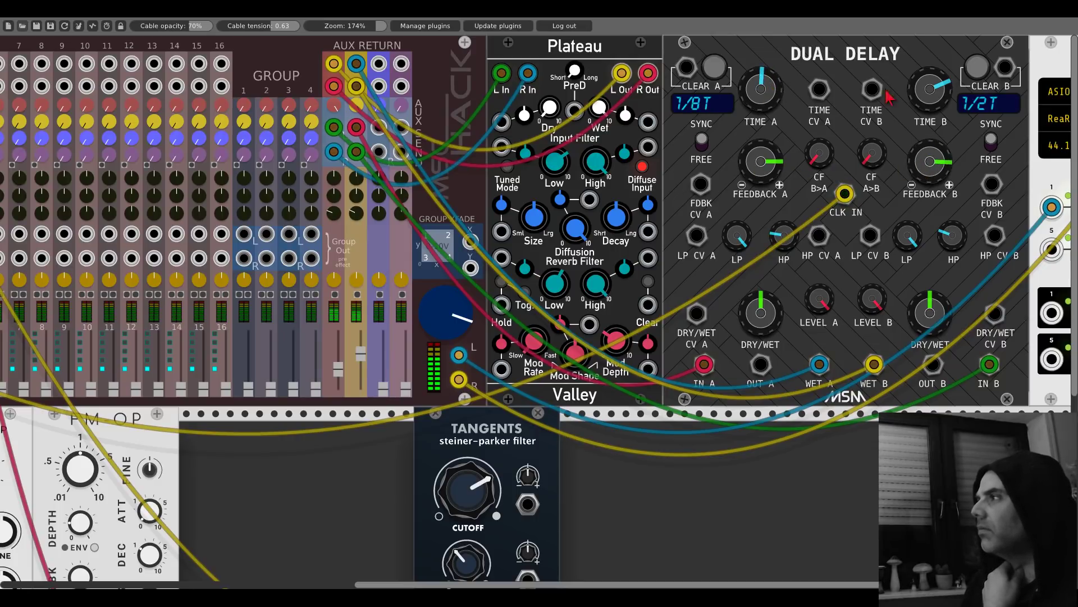
left_click_drag(930, 89, 930, 105)
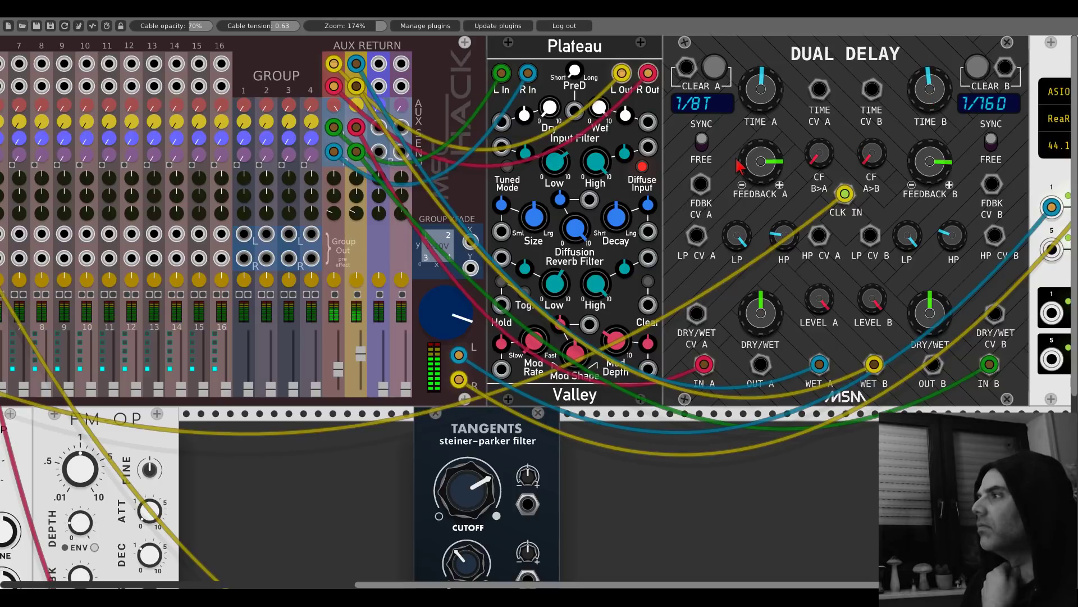
left_click_drag(739, 166, 739, 160)
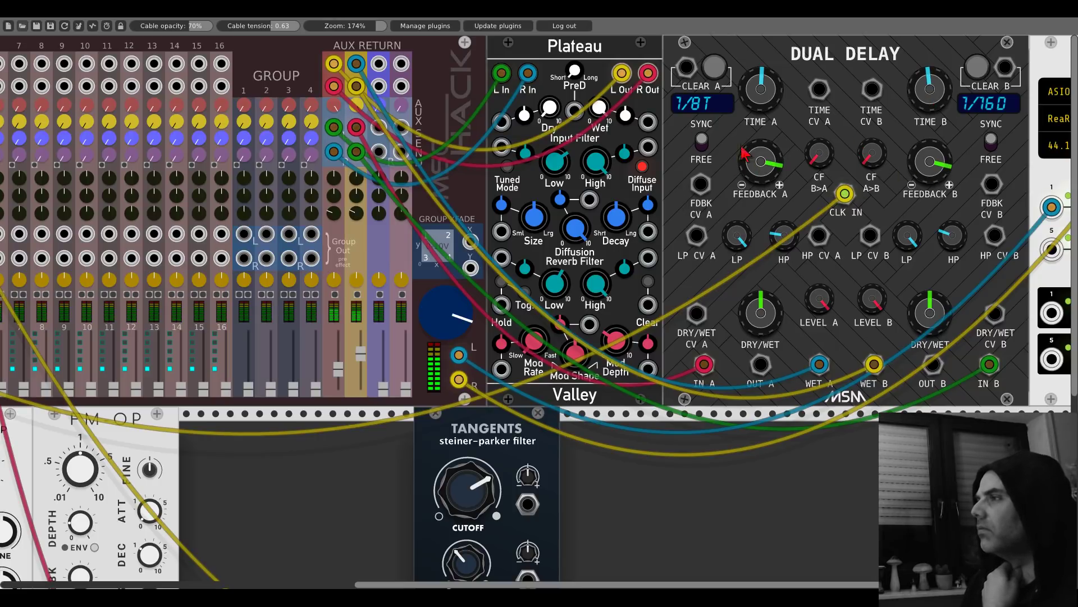
Step: With mixer channel 3 soloed, trim Dual Delay's two feedback knobs back to about three o'clock and set Time A to 1/16T
scroll(674, 135, "left", 10)
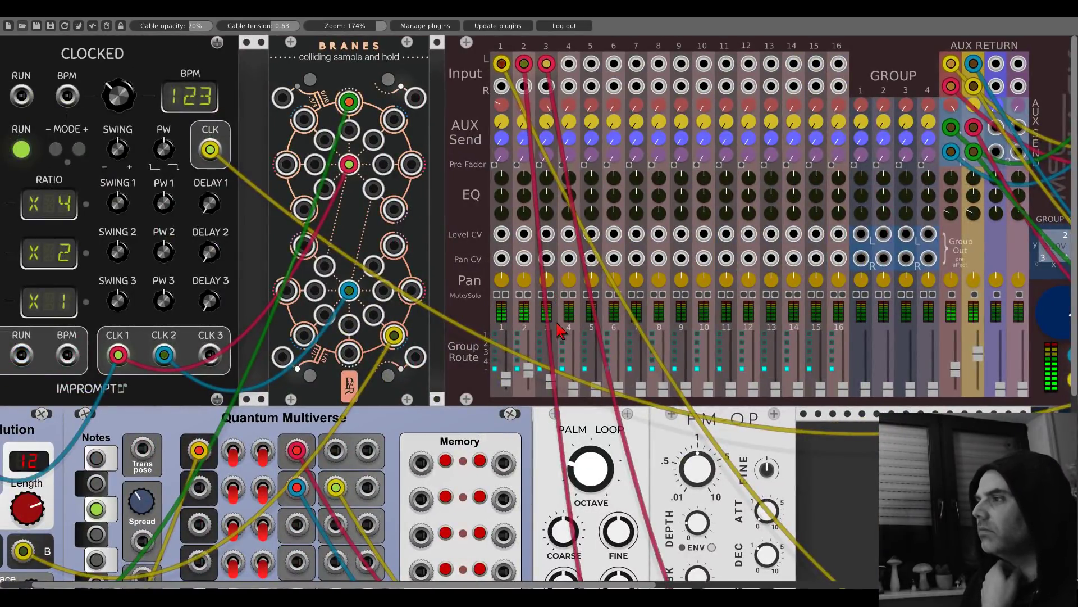
left_click(550, 295)
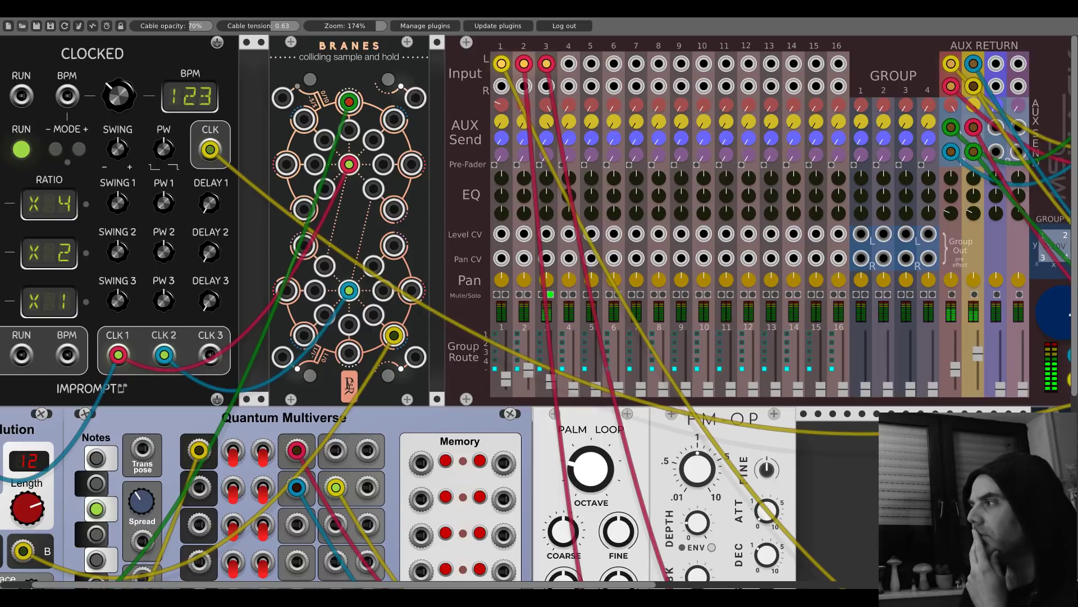
scroll(539, 312, "right", 10)
scroll(539, 312, "up", 1)
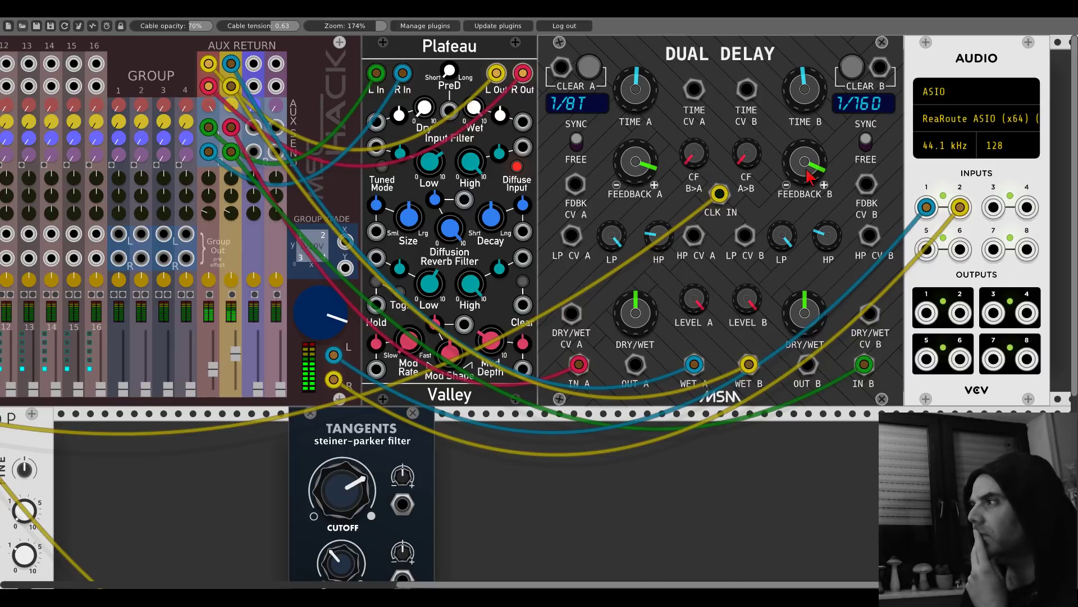
left_click_drag(806, 173, 809, 164)
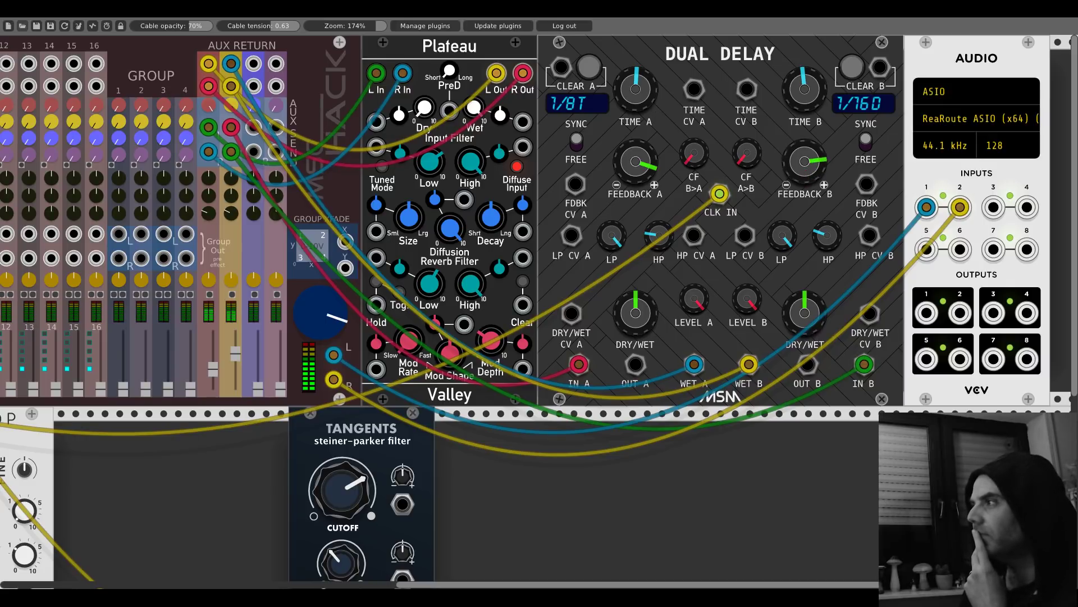
left_click_drag(666, 164, 655, 160)
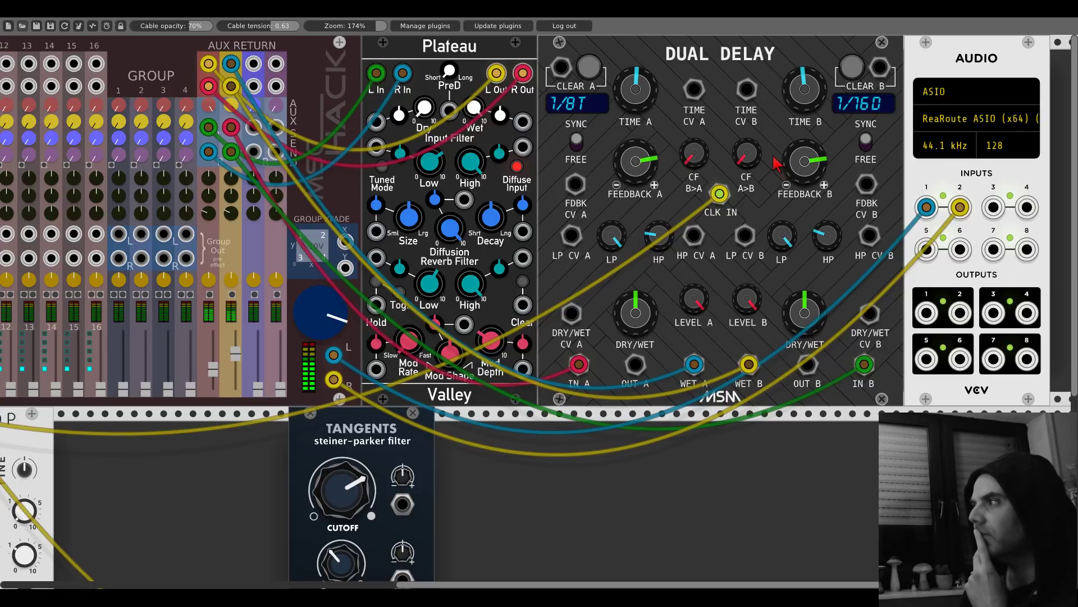
left_click_drag(786, 168, 787, 174)
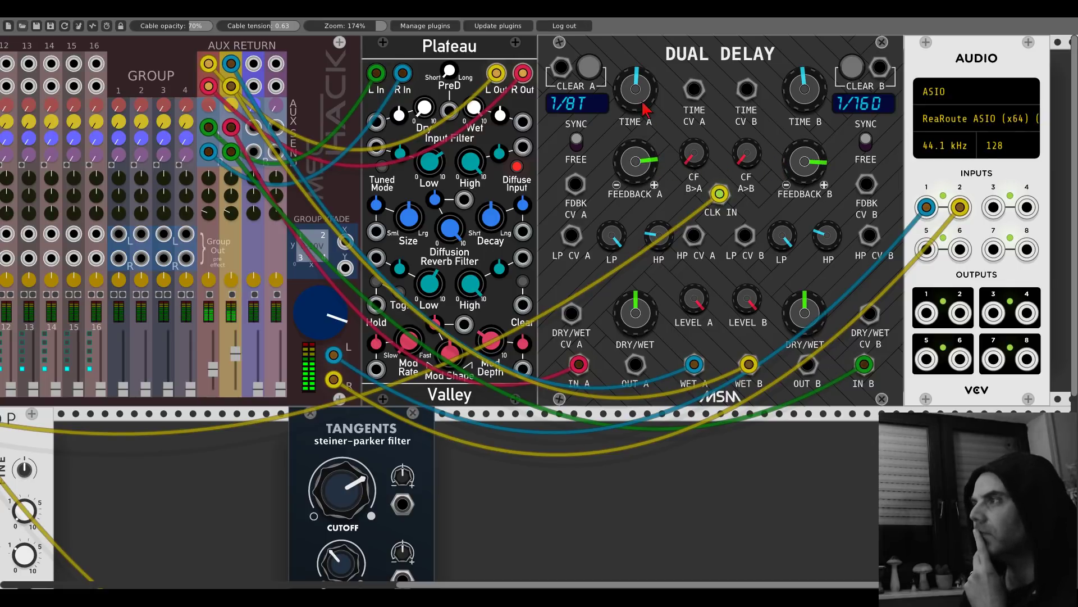
left_click_drag(645, 107, 645, 107)
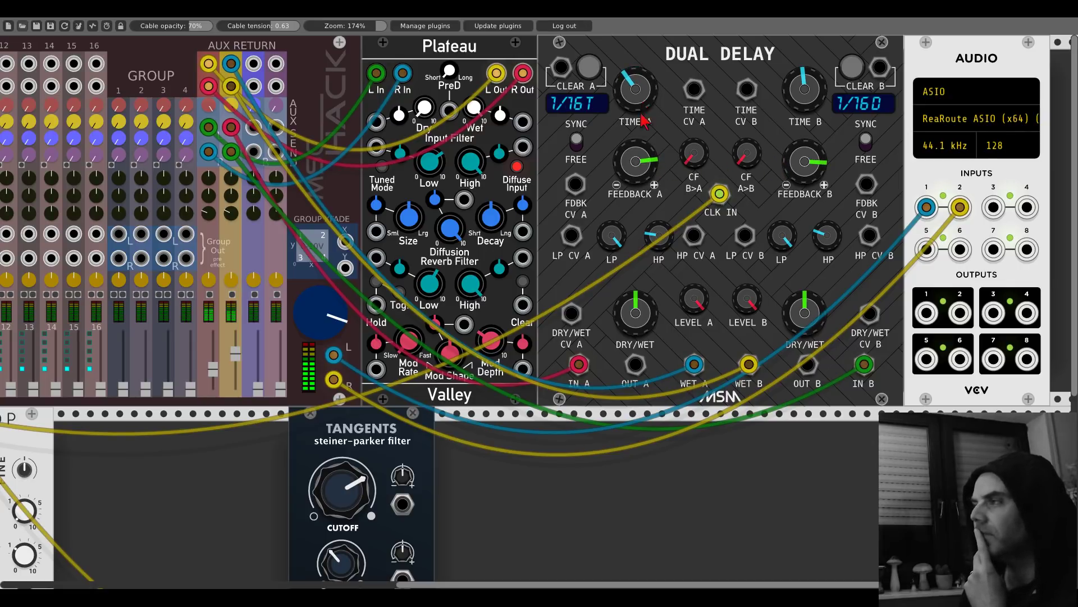
Step: Turn off the solo on mixer channel 3
left_click_drag(560, 265, 639, 257)
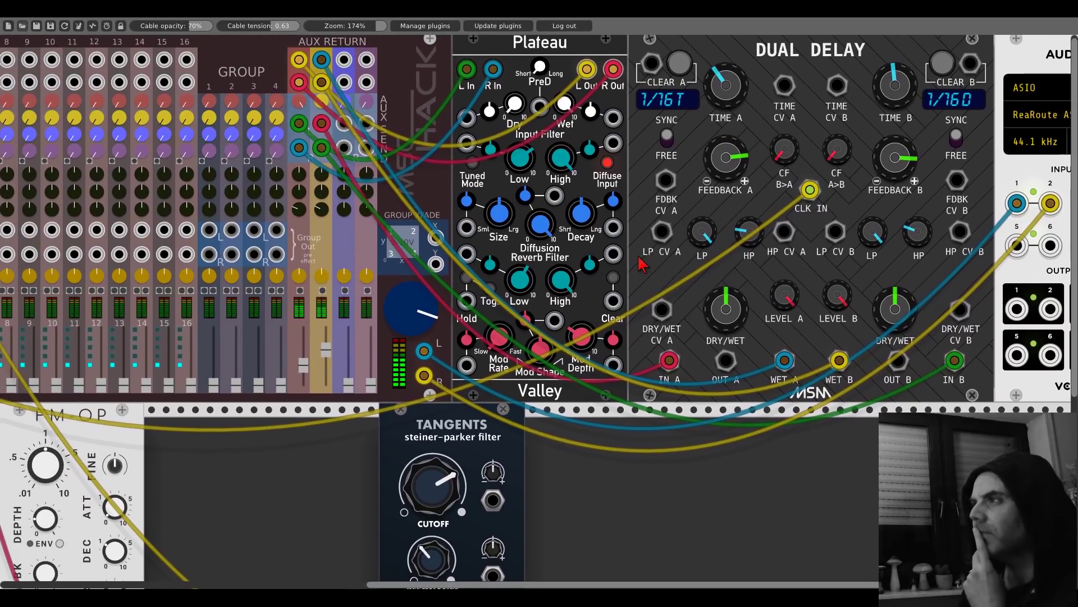
scroll(643, 264, "left", 6)
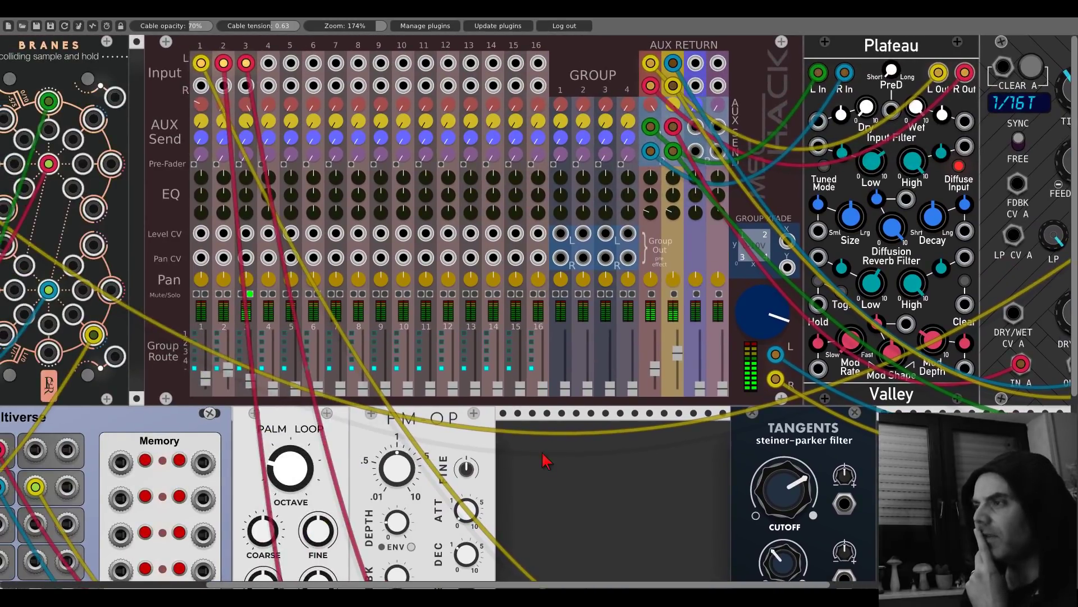
scroll(547, 457, "left", 4)
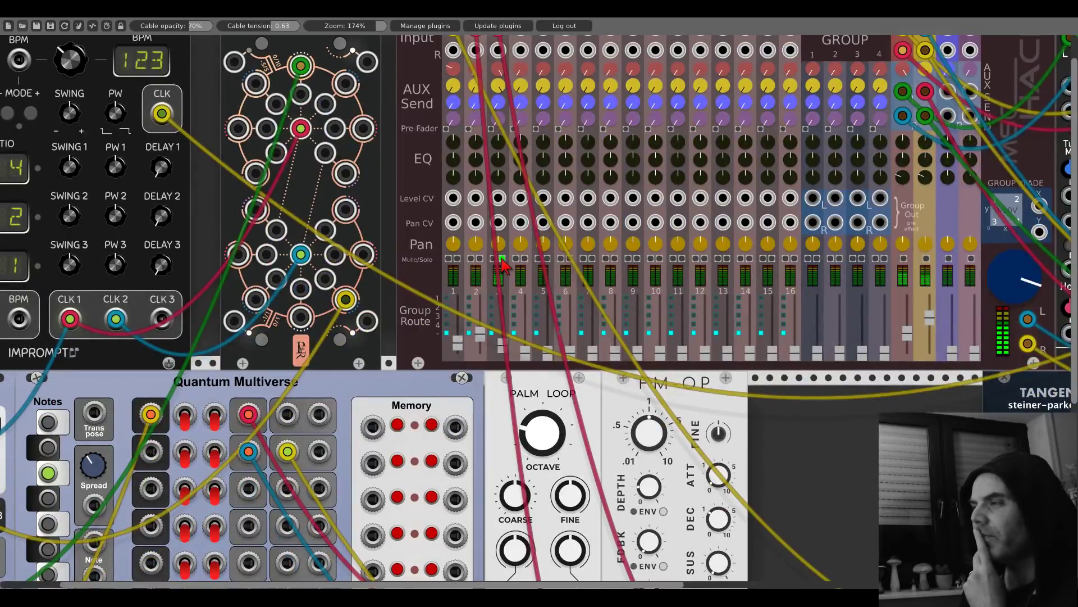
Step: Move the Tangents filter directly beside Palm Loop, with FM-OP placed against its other side
scroll(501, 264, "down", 5)
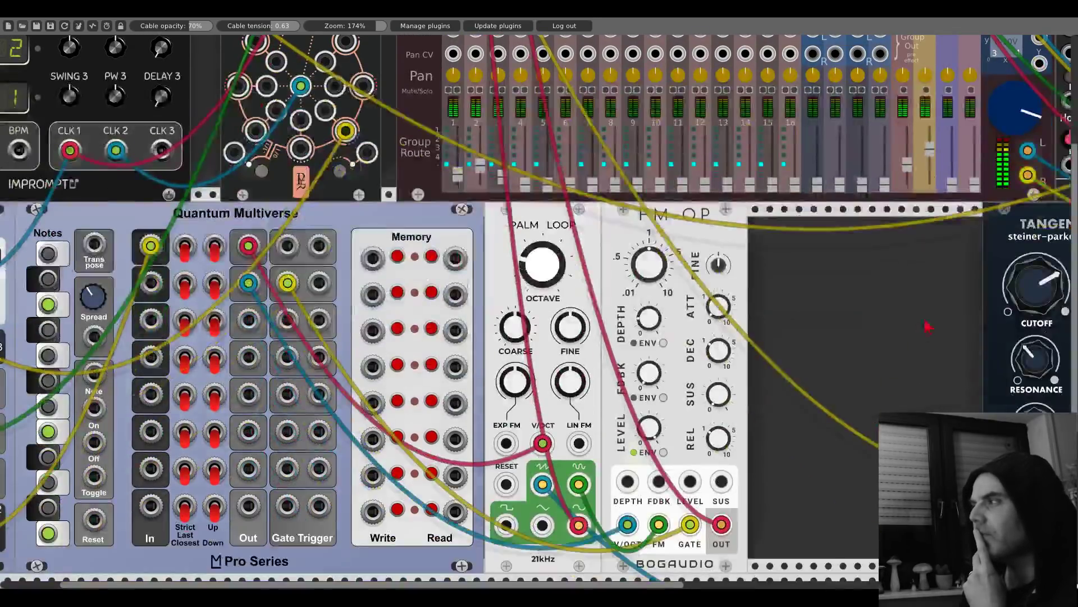
left_click_drag(1023, 234, 661, 227)
left_click_drag(935, 227, 770, 206)
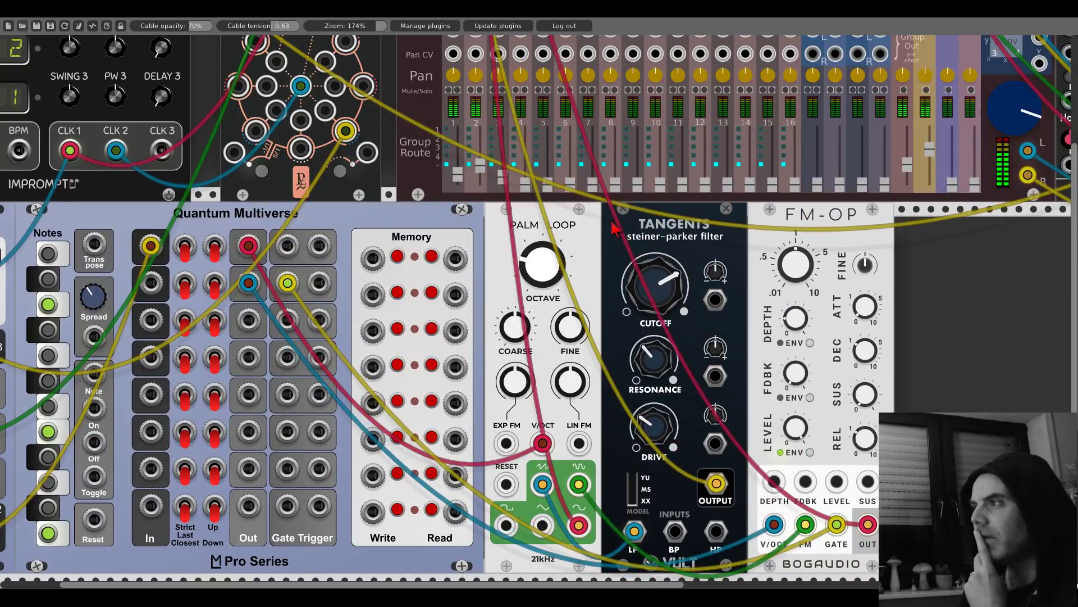
scroll(601, 229, "left", 4)
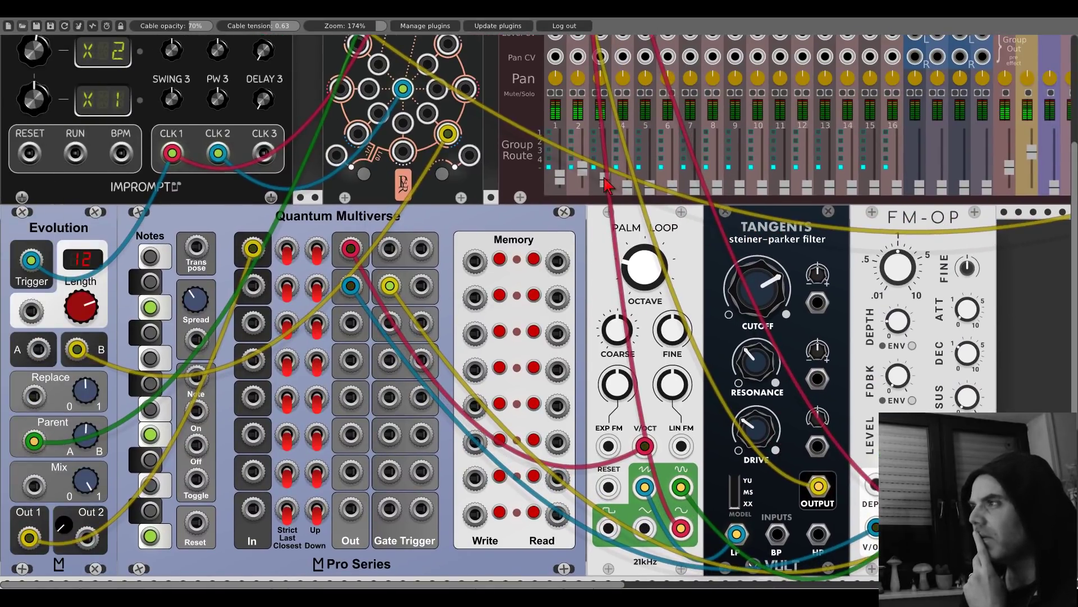
Step: Patch Evolution's Out 2 into Quantum Multiverse's second In and turn the small Out 2 knob up slightly
scroll(601, 159, "up", 5)
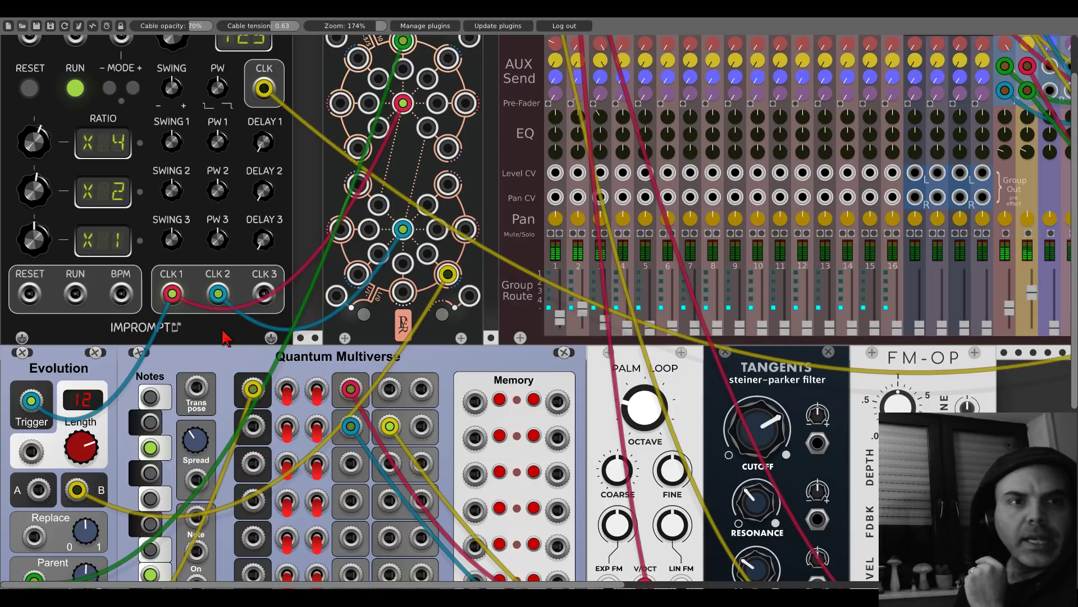
scroll(224, 337, "down", 5)
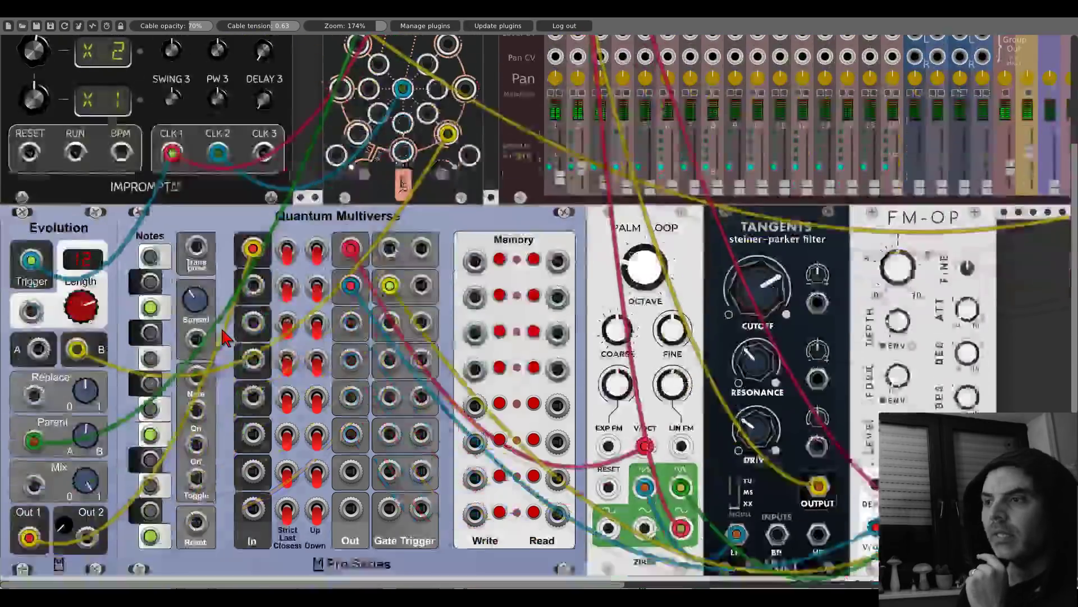
scroll(225, 337, "down", 1)
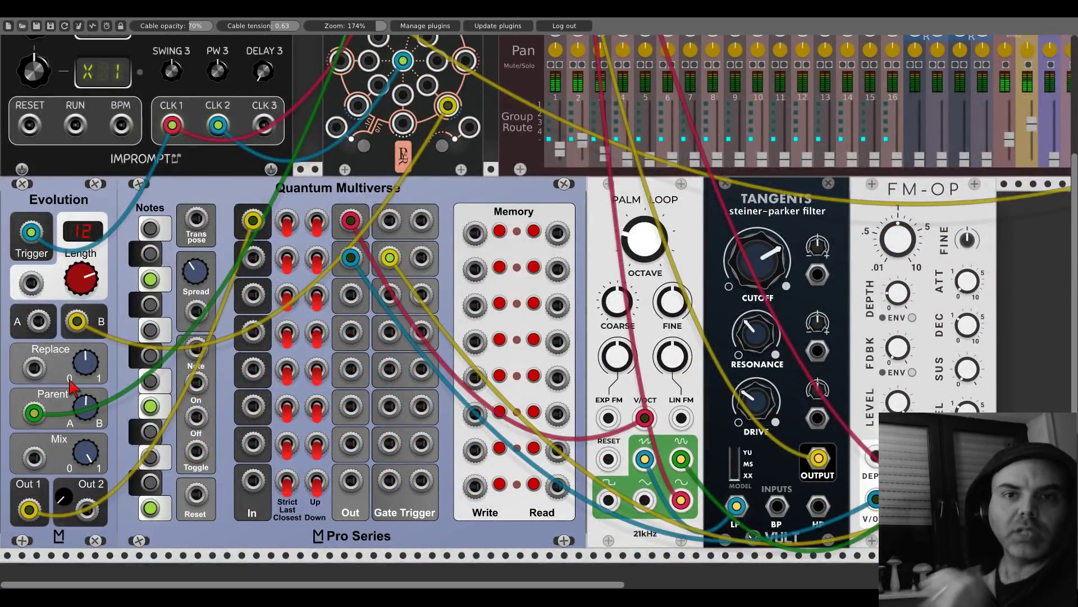
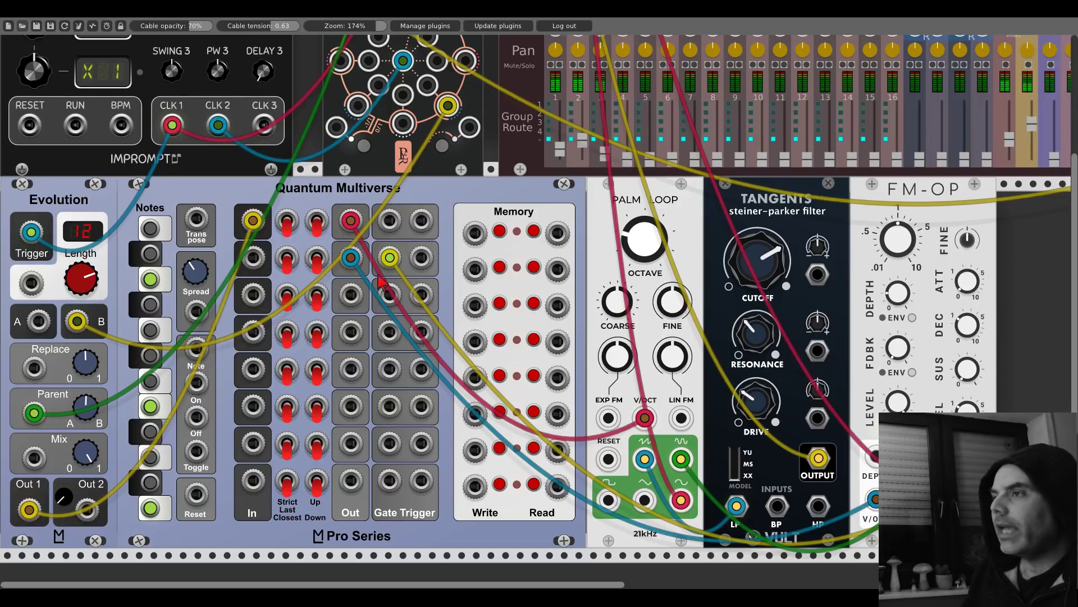
left_click_drag(86, 509, 249, 261)
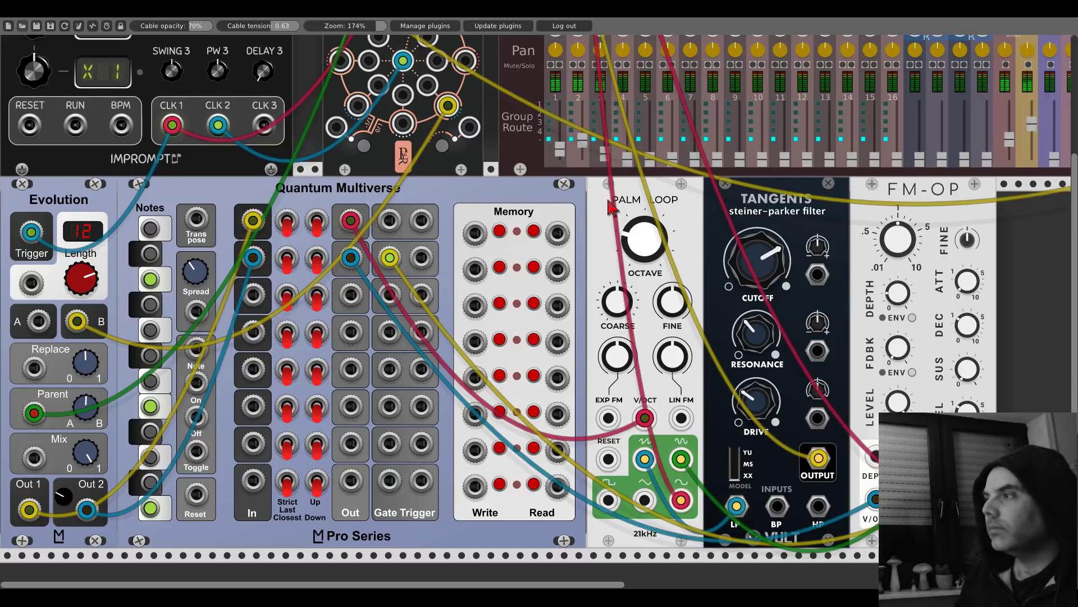
Step: Write Quantum Multiverse's current note selection to its first memory slot
left_click_drag(618, 205, 444, 198)
scroll(444, 197, "up", 3)
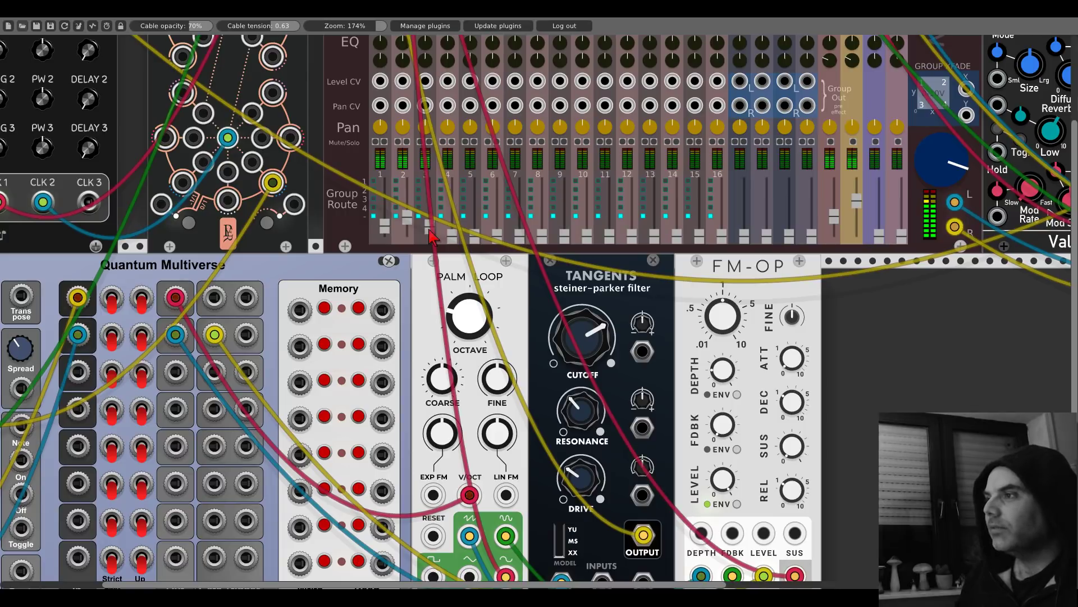
scroll(431, 235, "down", 5)
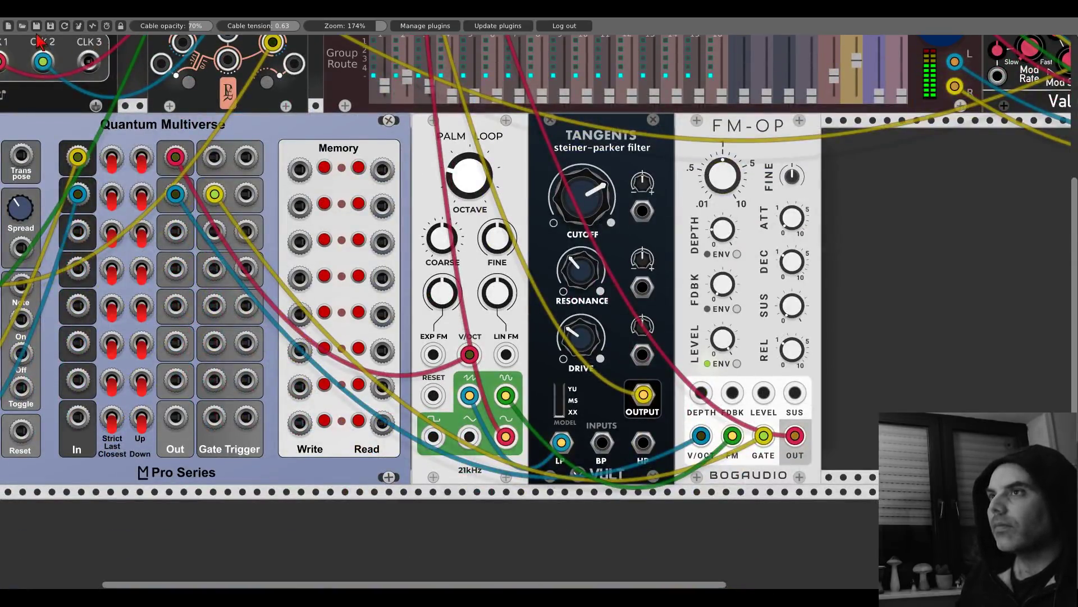
scroll(106, 138, "left", 4)
scroll(107, 138, "up", 1)
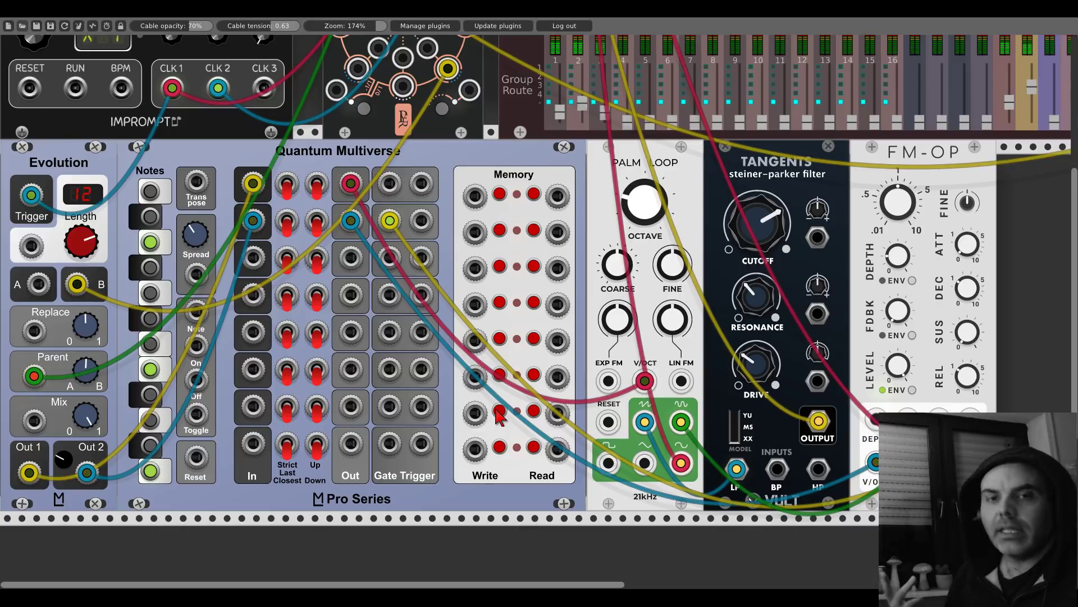
left_click(500, 198)
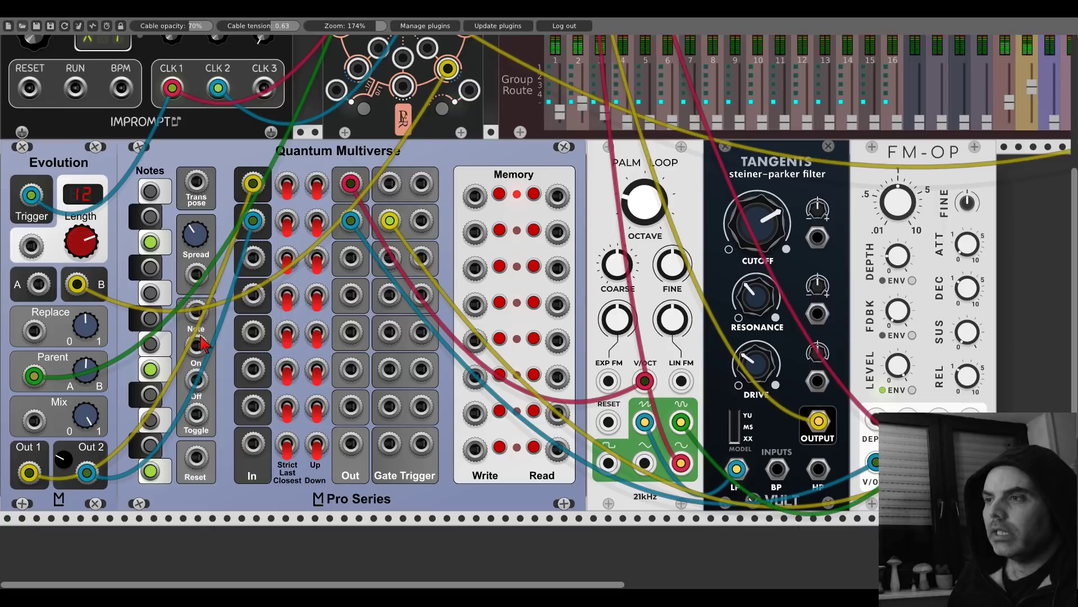
Step: Change Quantum Multiverse's active notes to E, G and B and write them to its second memory slot
left_click(153, 472)
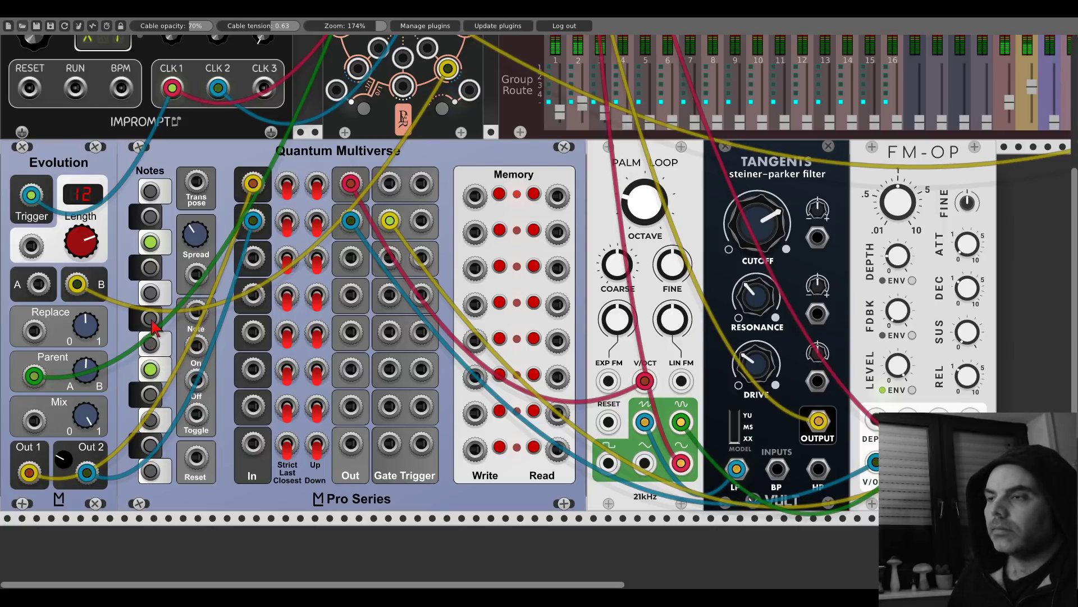
left_click(151, 319)
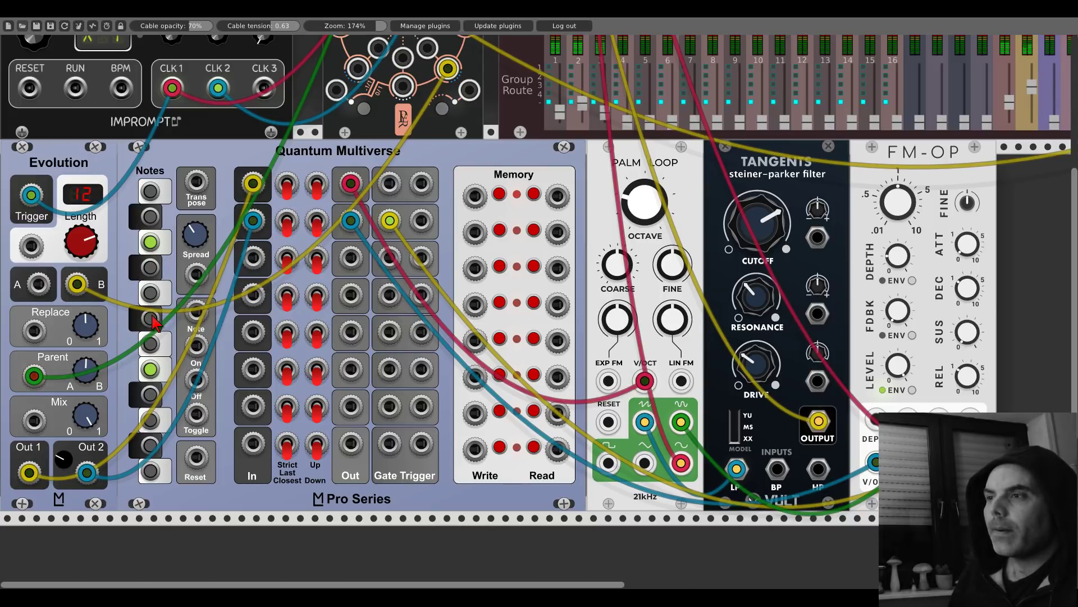
left_click(150, 292)
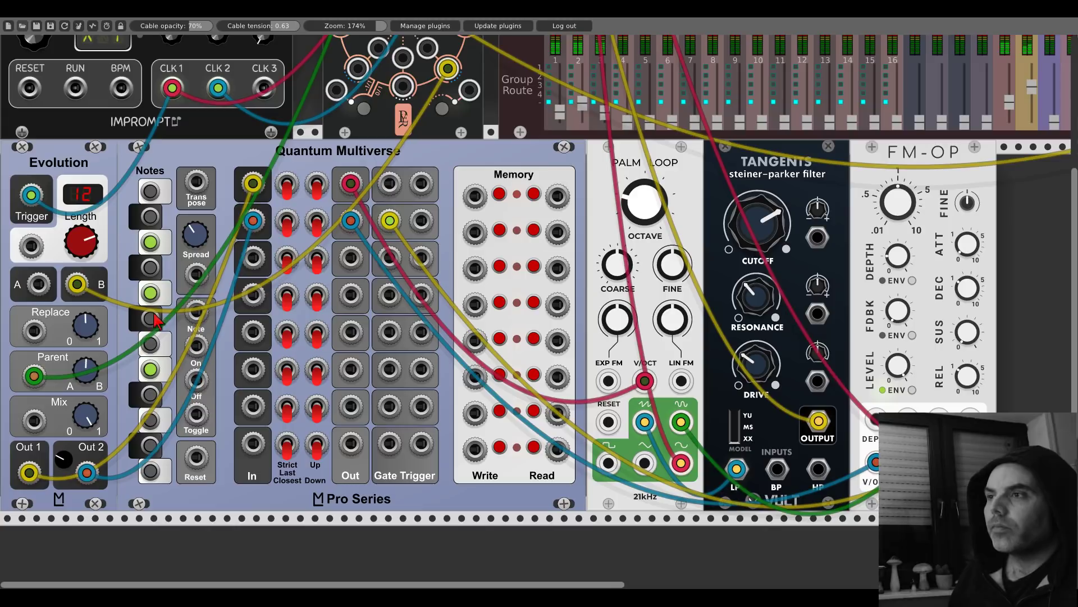
left_click(149, 242)
left_click(150, 191)
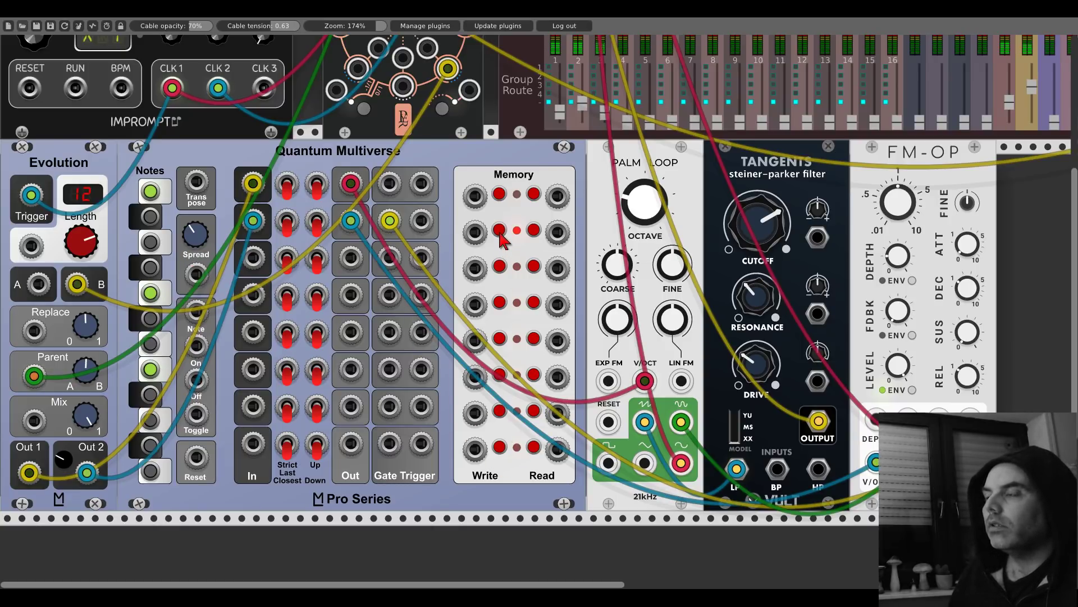
Step: Turn the Tangents cutoff down and alternate Quantum Multiverse between its first and second stored scales, ending on the second
left_click(534, 196)
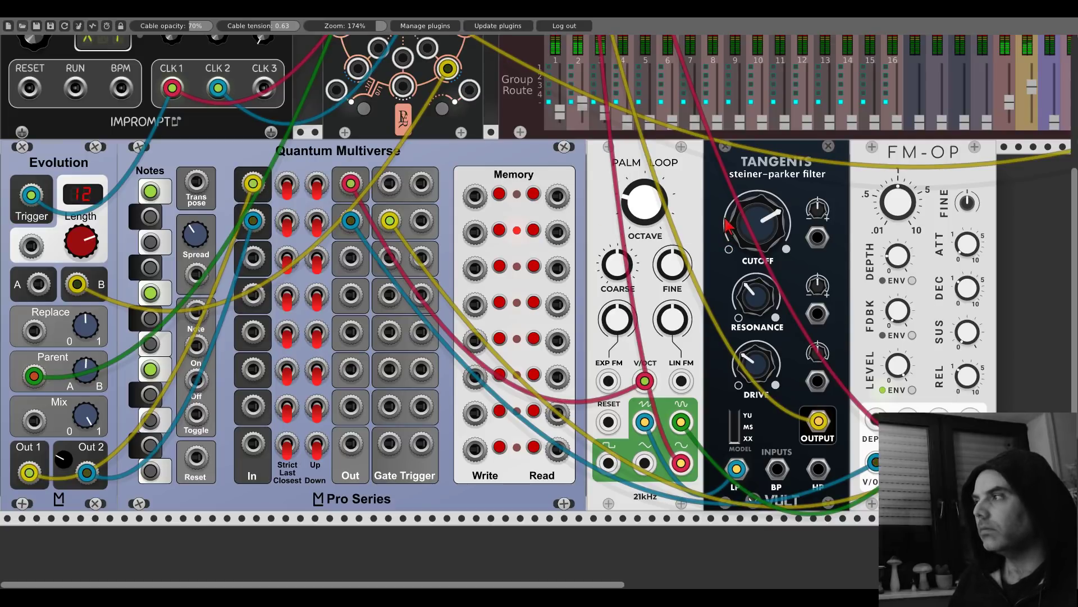
left_click_drag(731, 231, 730, 281)
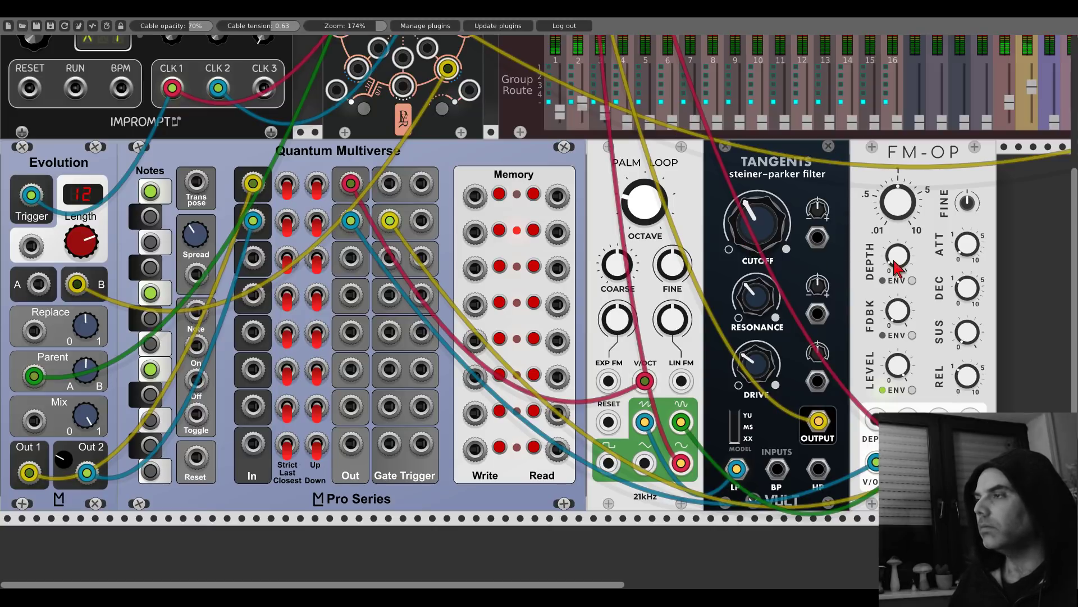
left_click(533, 193)
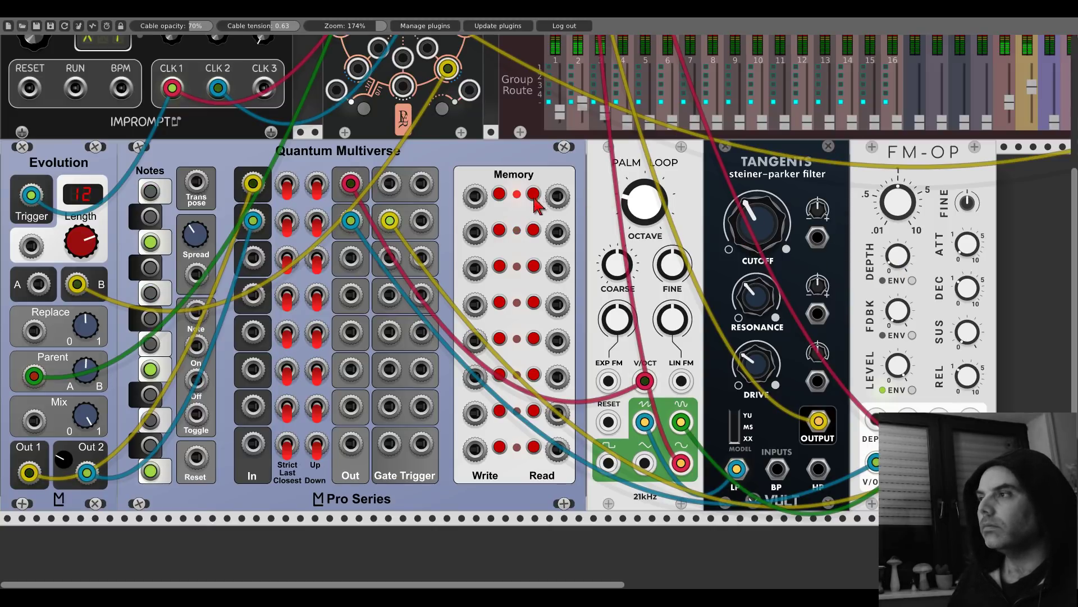
left_click(535, 232)
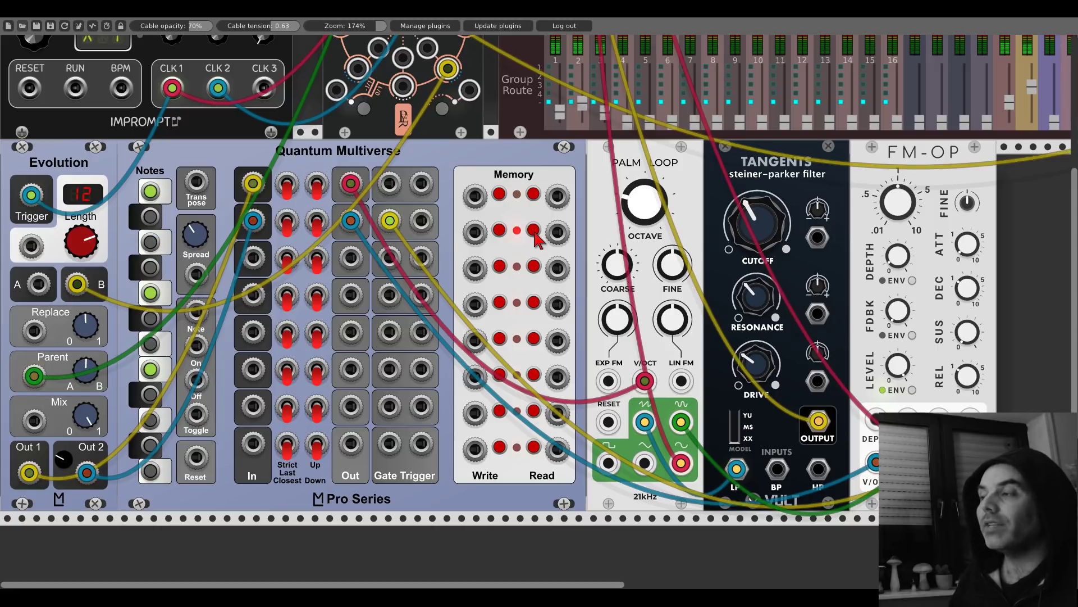
Step: Change Quantum Multiverse's active notes to D, F and A and write them to its third memory slot
left_click(150, 419)
left_click(150, 369)
left_click(151, 343)
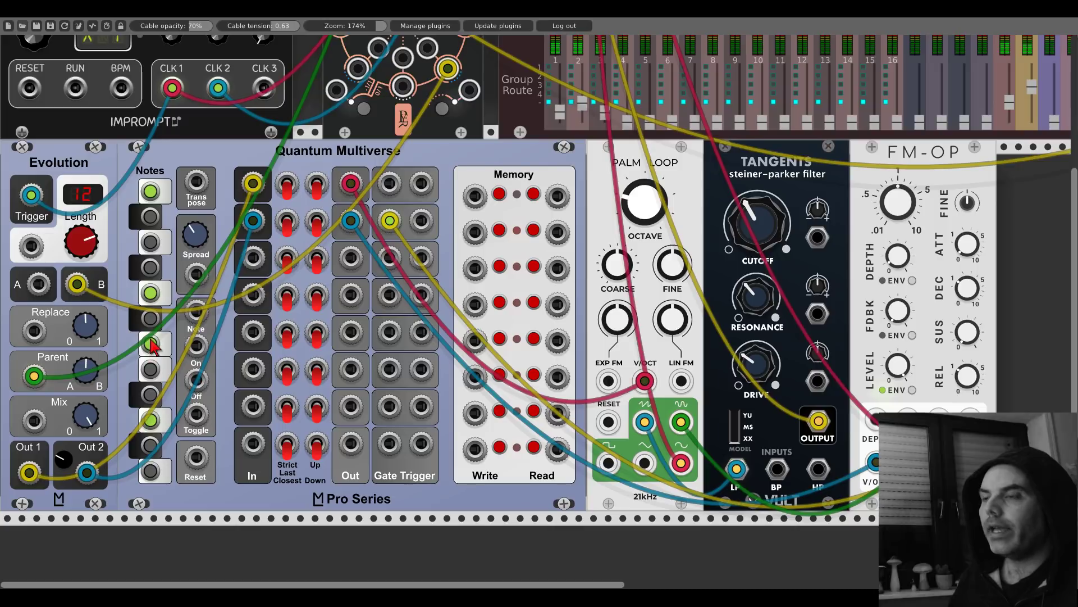
left_click(151, 293)
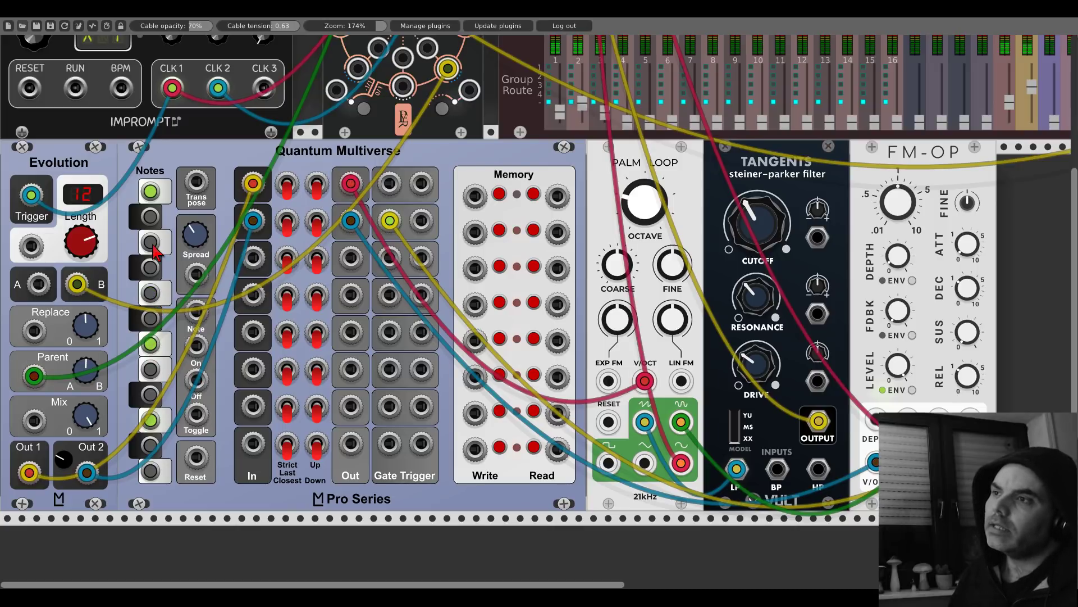
left_click(151, 242)
left_click(149, 192)
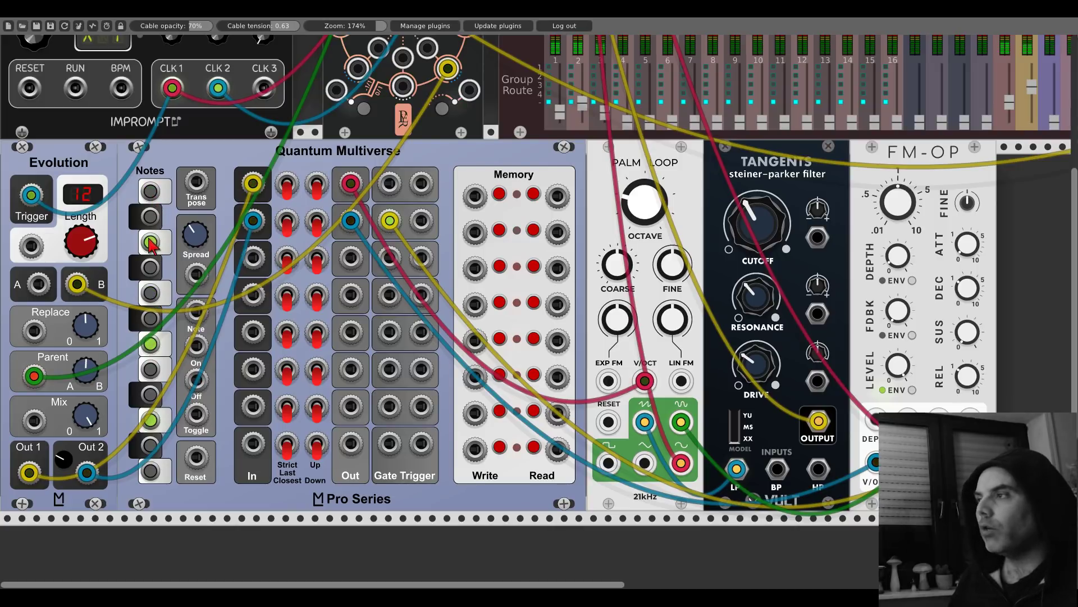
left_click(499, 267)
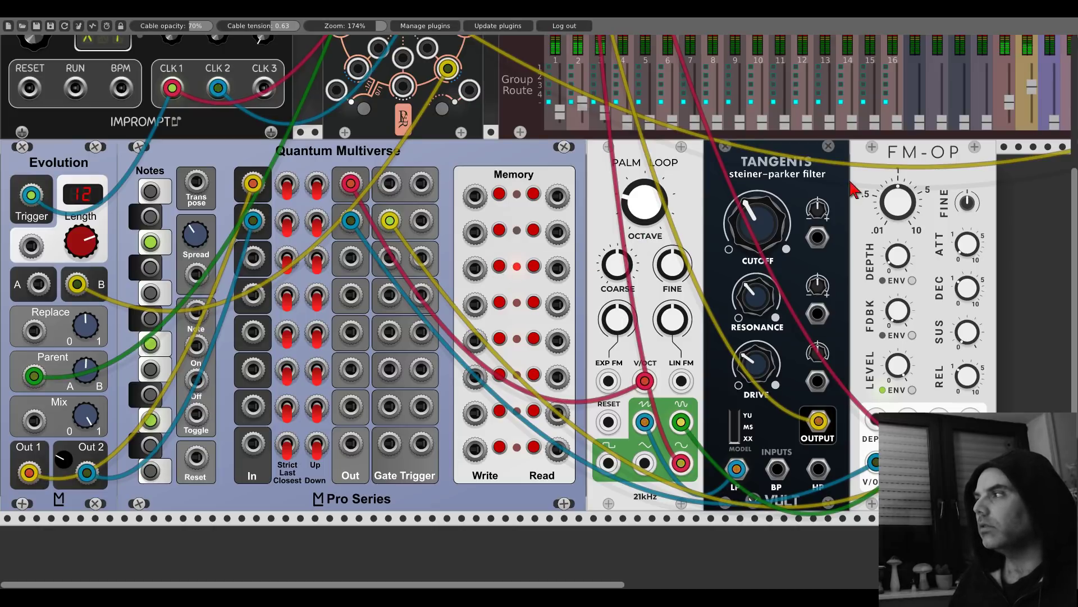
Step: Turn the Tangents cutoff up past its midpoint and recall Quantum Multiverse's second, followed by its first, stored scale
left_click_drag(835, 189, 504, 197)
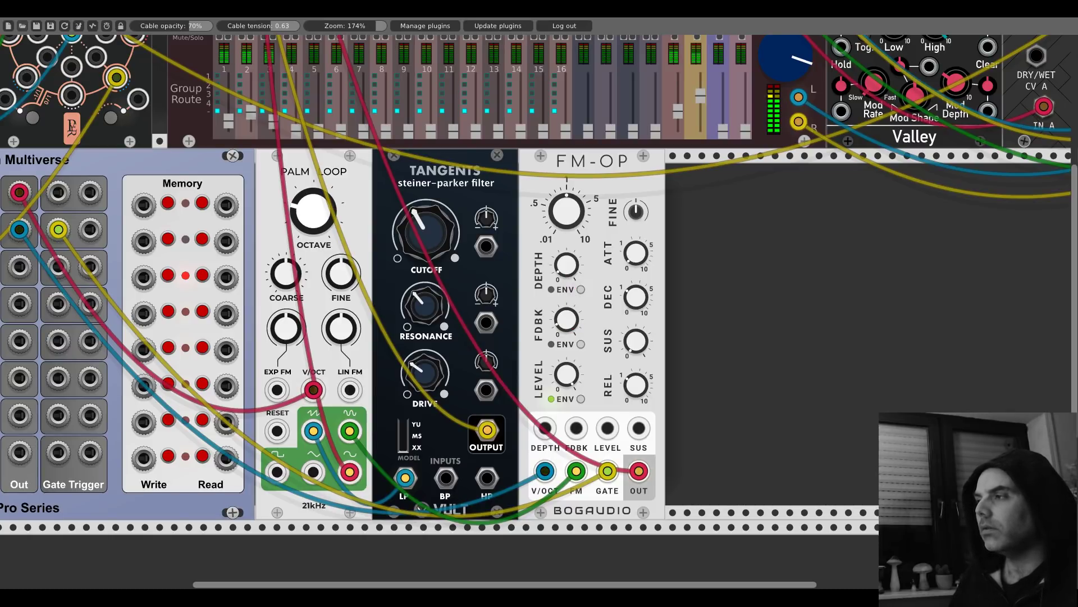
left_click_drag(416, 221, 415, 174)
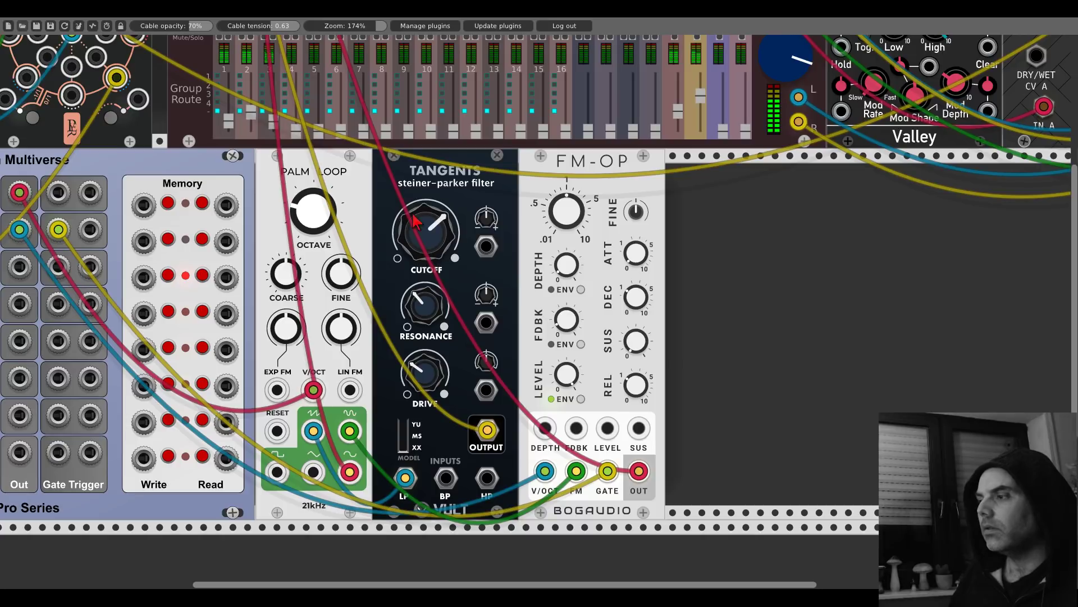
scroll(360, 174, "left", 6)
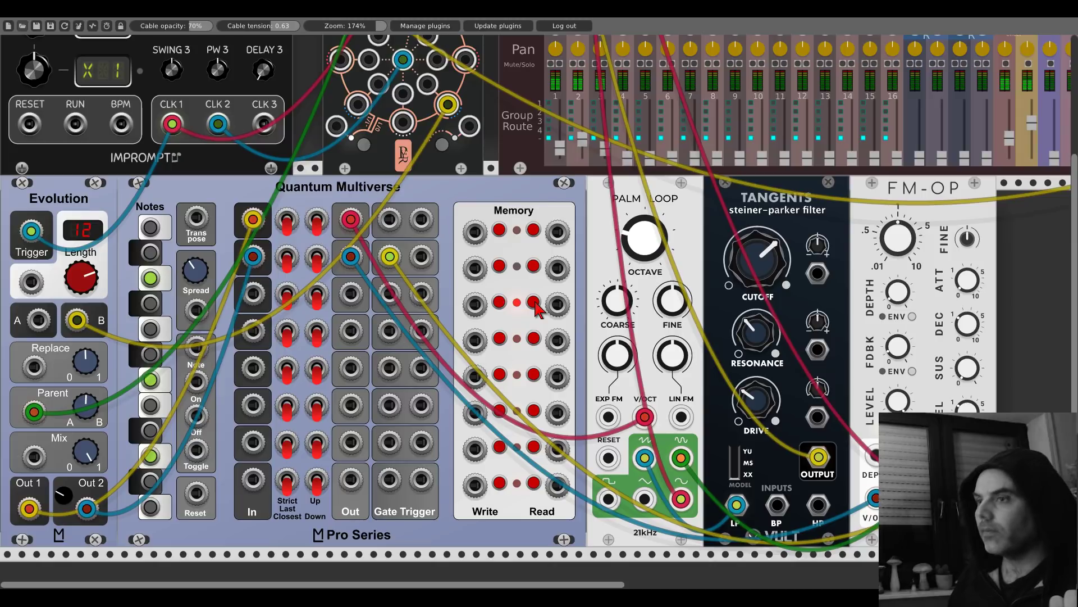
left_click(536, 268)
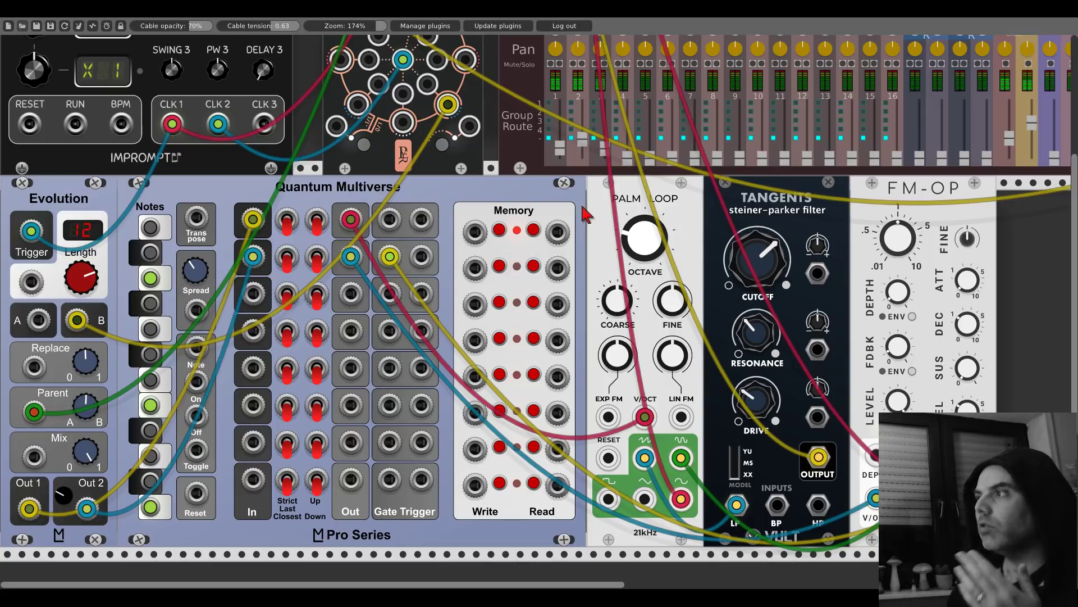
Step: Add the ML_modules Sequential Switch 1->8 to the empty rack space beside FM-OP
scroll(584, 216, "right", 5)
right_click(803, 267)
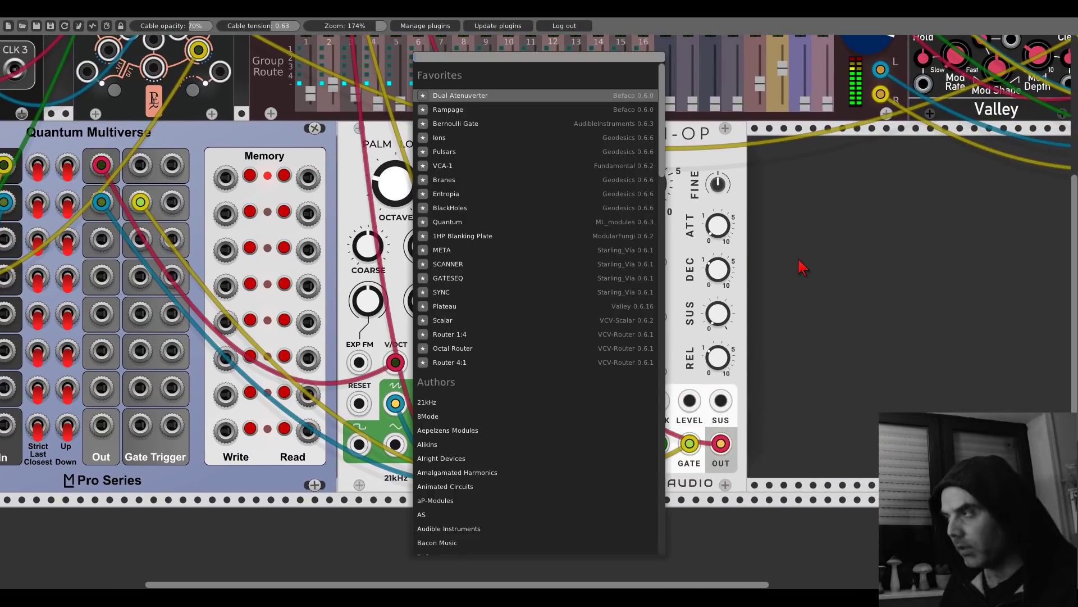
type("sequential")
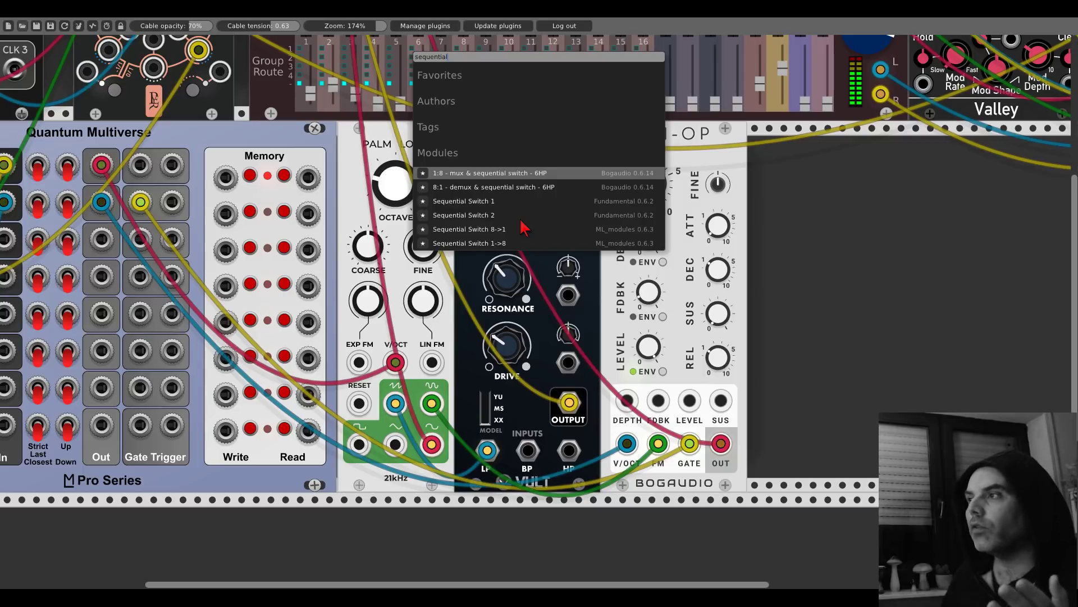
left_click(501, 243)
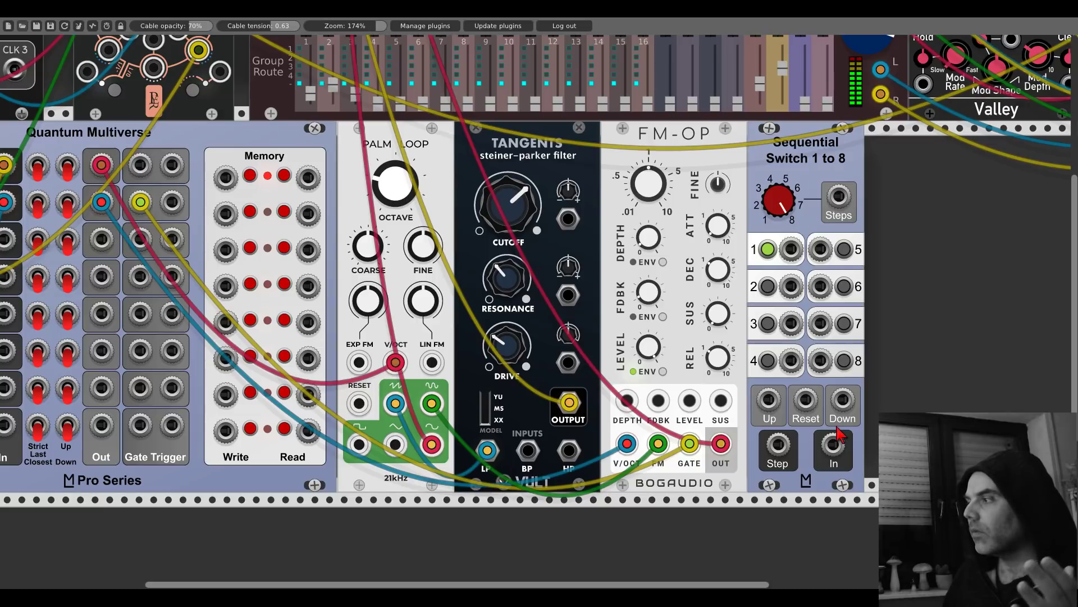
Step: Add a Dual Atenuverter beside the switch and patch its upper output, with the offset raised, into the Sequential Switch's In
right_click(886, 272)
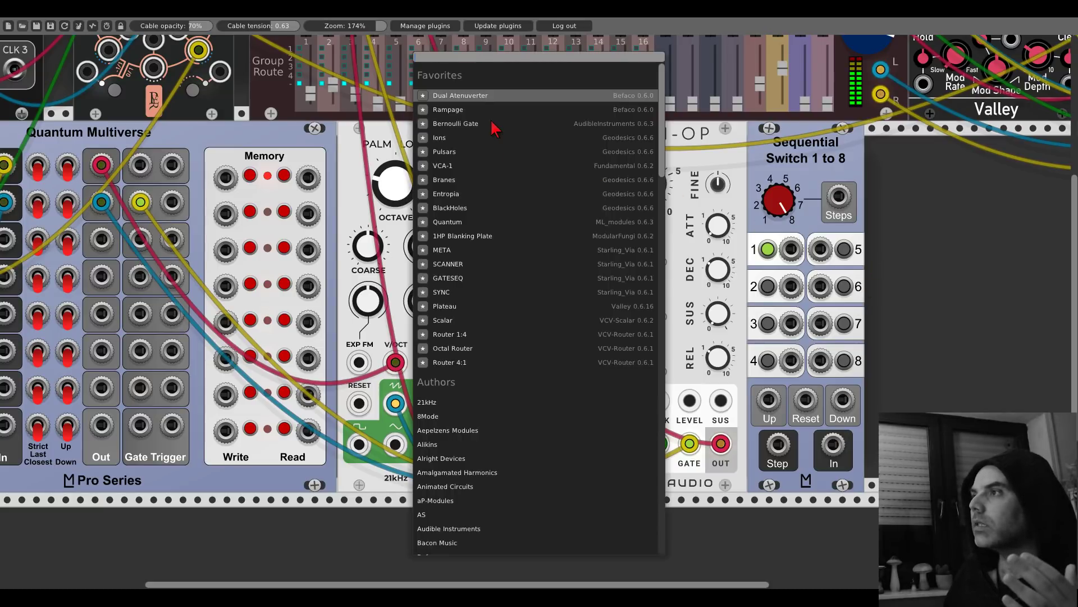
left_click(475, 98)
left_click_drag(901, 228, 902, 202)
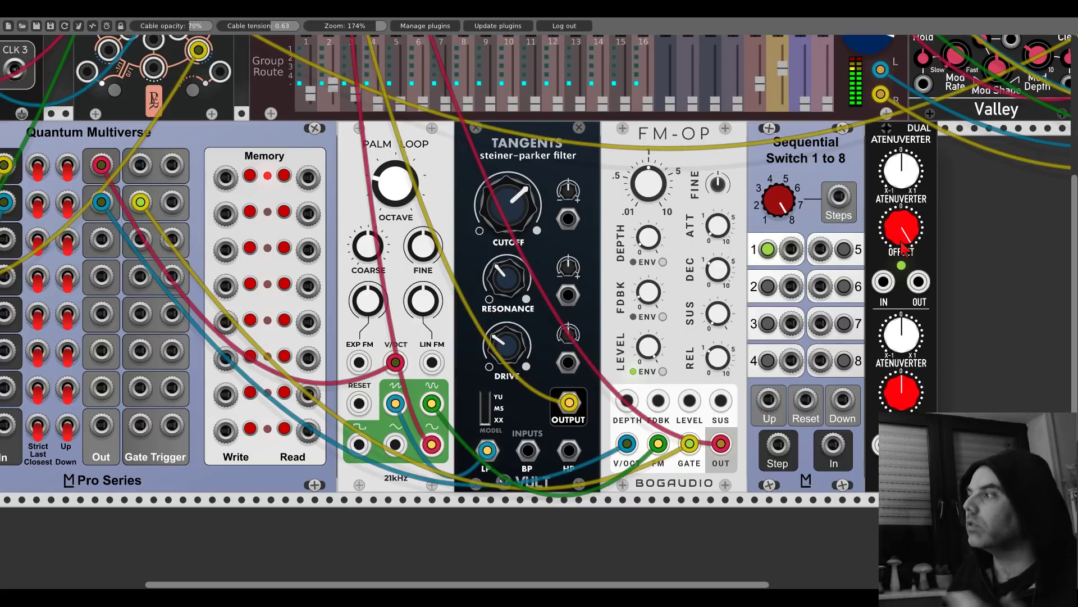
left_click_drag(918, 281, 834, 445)
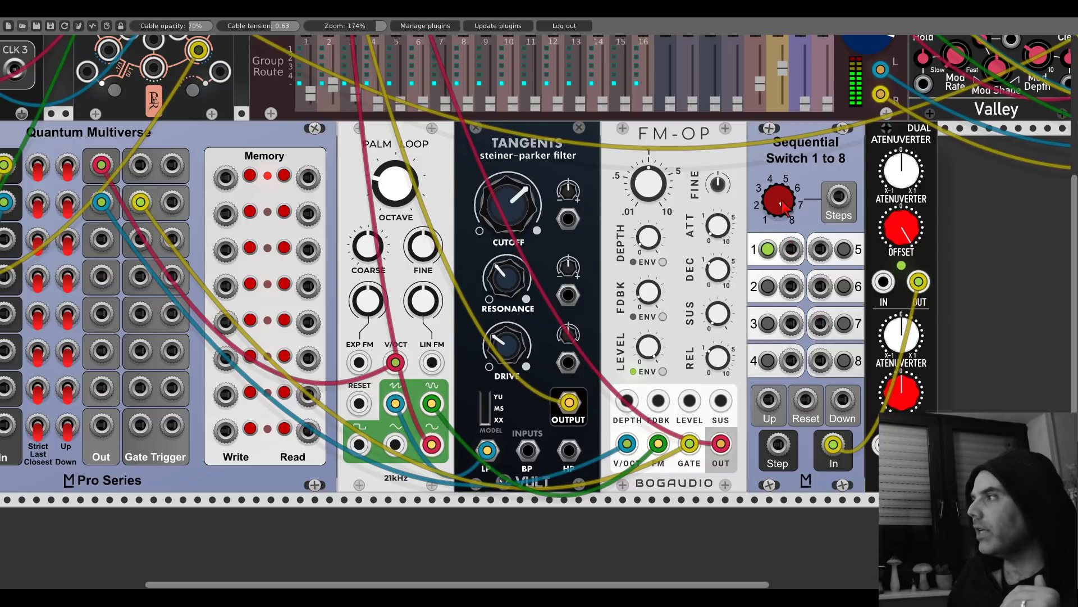
Step: Set the Sequential Switch to 3 steps and patch its outputs 1 to 3 into the first three Memory Read inputs of Quantum Multiverse
left_click_drag(784, 207, 791, 286)
left_click_drag(790, 323, 308, 250)
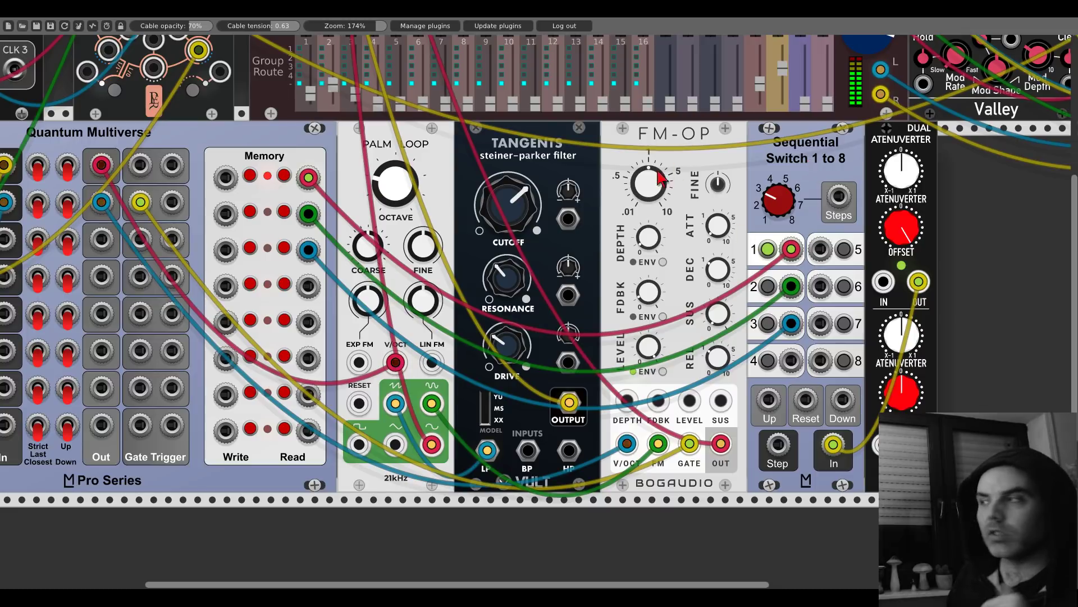
Step: Raise the cutoff and resonance of the Tangents filter slightly
left_click_drag(514, 211, 514, 200)
mouse_move(507, 278)
left_mouse_down()
mouse_move(507, 244)
mouse_move(507, 267)
left_mouse_up()
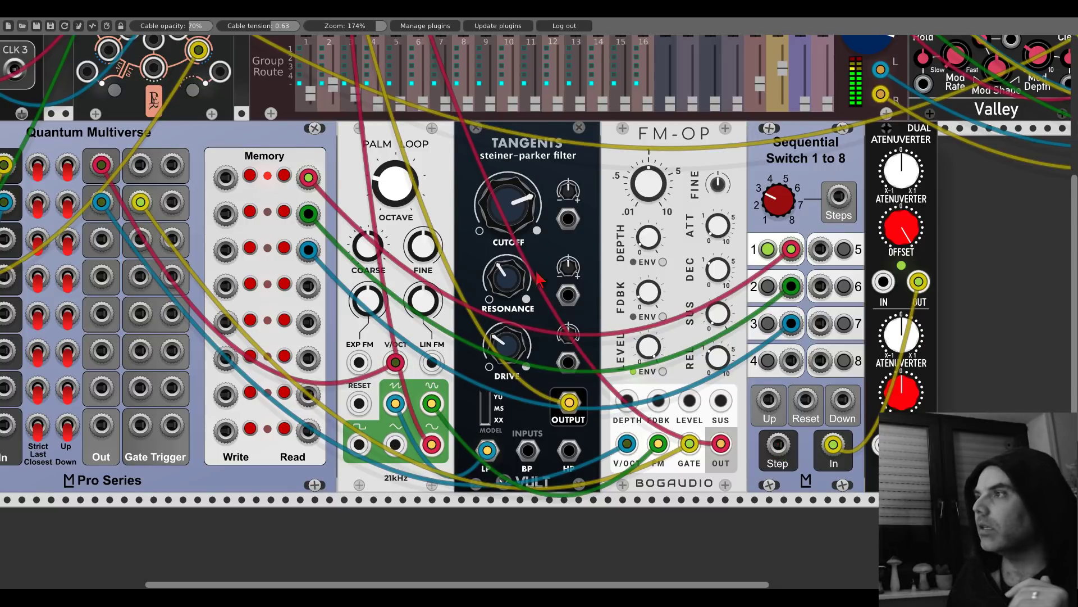
Step: Find and add the JW-Modules Min Max module in the empty row below Quantum Multiverse
scroll(778, 449, "up", 5)
scroll(628, 393, "left", 5)
scroll(627, 393, "up", 1)
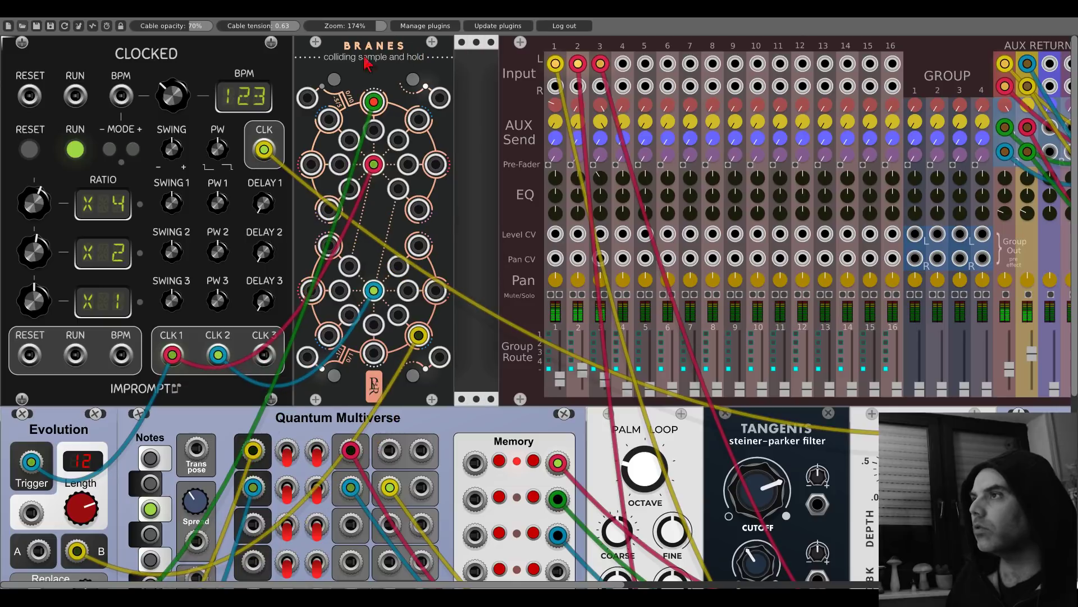
scroll(548, 333, "down", 10)
right_click(548, 333)
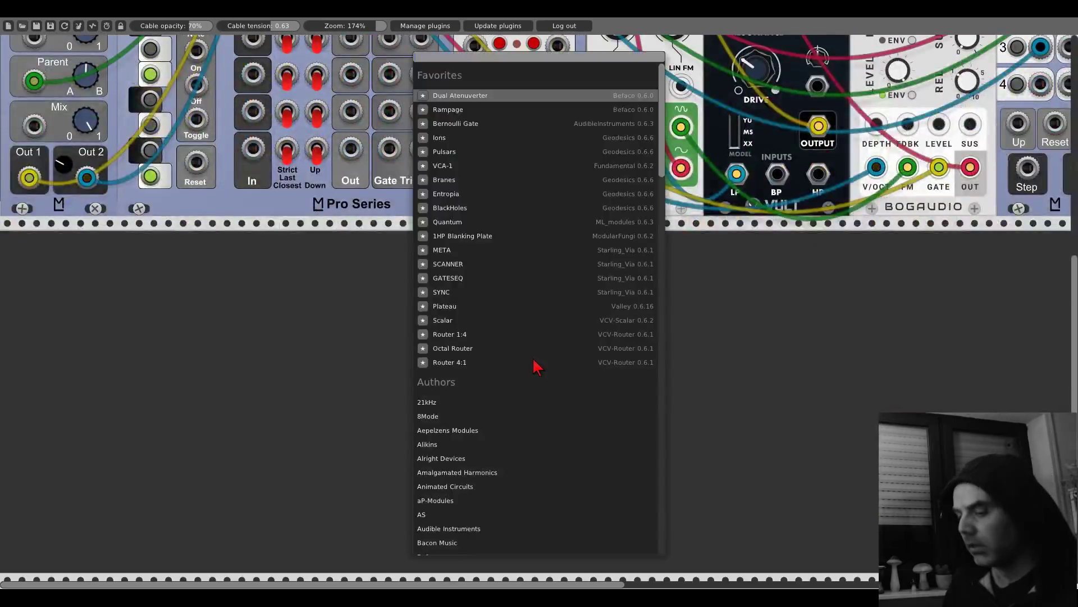
type("volts")
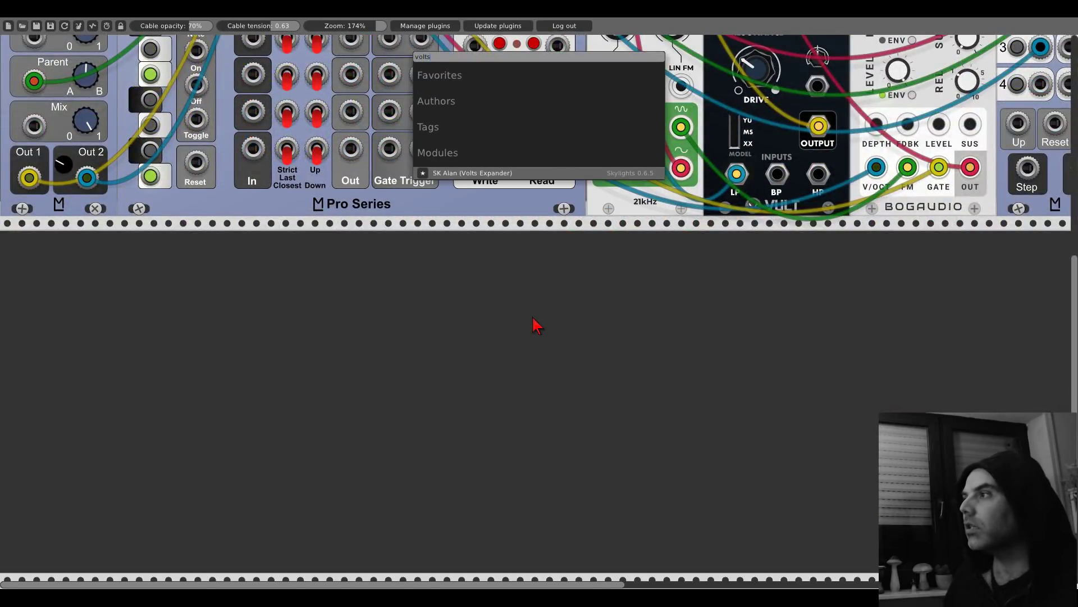
key("BackSpace")
key("BackSpace")
key("BackSpace")
key("BackSpace")
key("BackSpace")
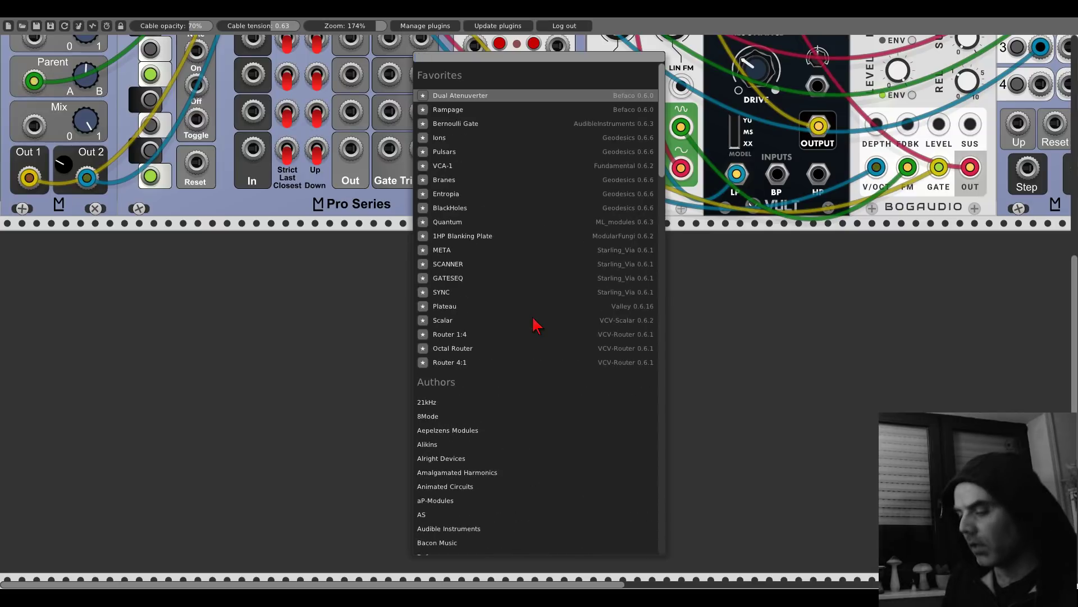
type("jw")
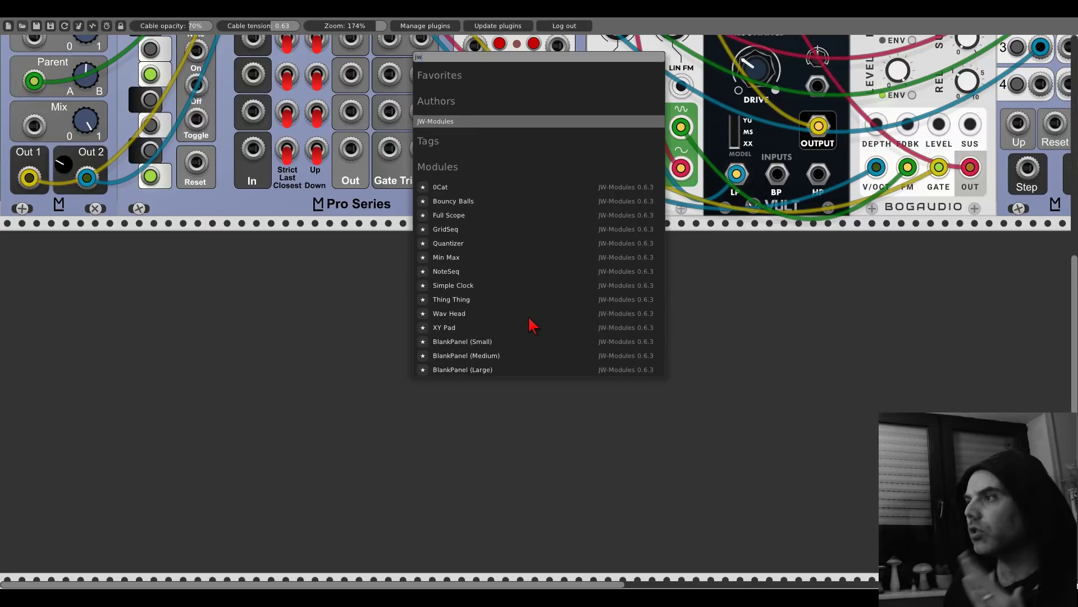
left_click(454, 260)
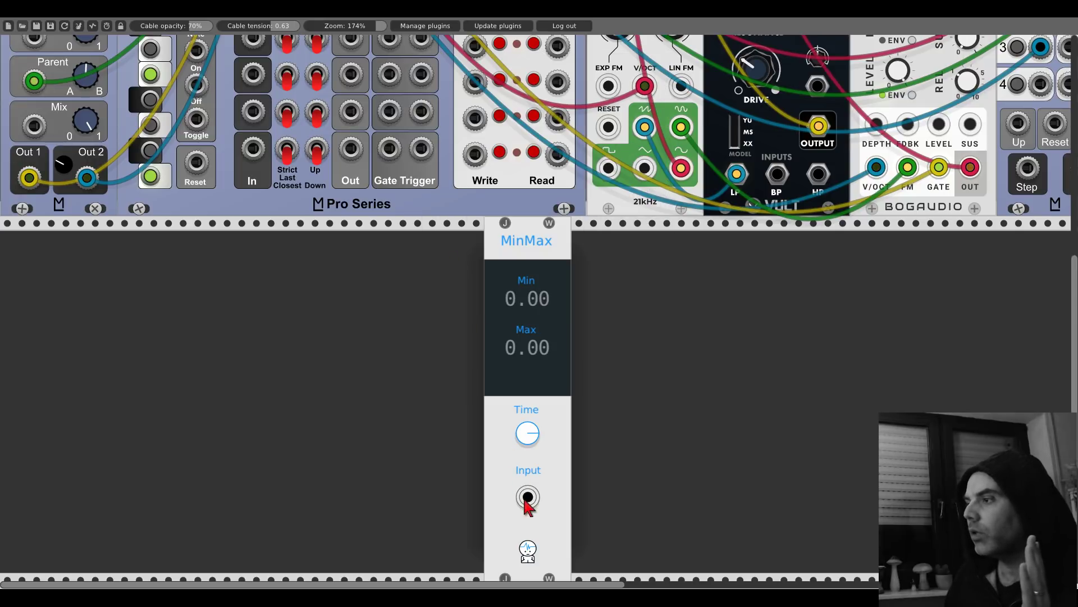
Step: Measure the voltage range of the upper-right Branes output with MinMax at its lowest Time setting, and delete the module
scroll(514, 494, "up", 3)
left_click_drag(527, 502, 260, 143)
scroll(514, 495, "up", 6)
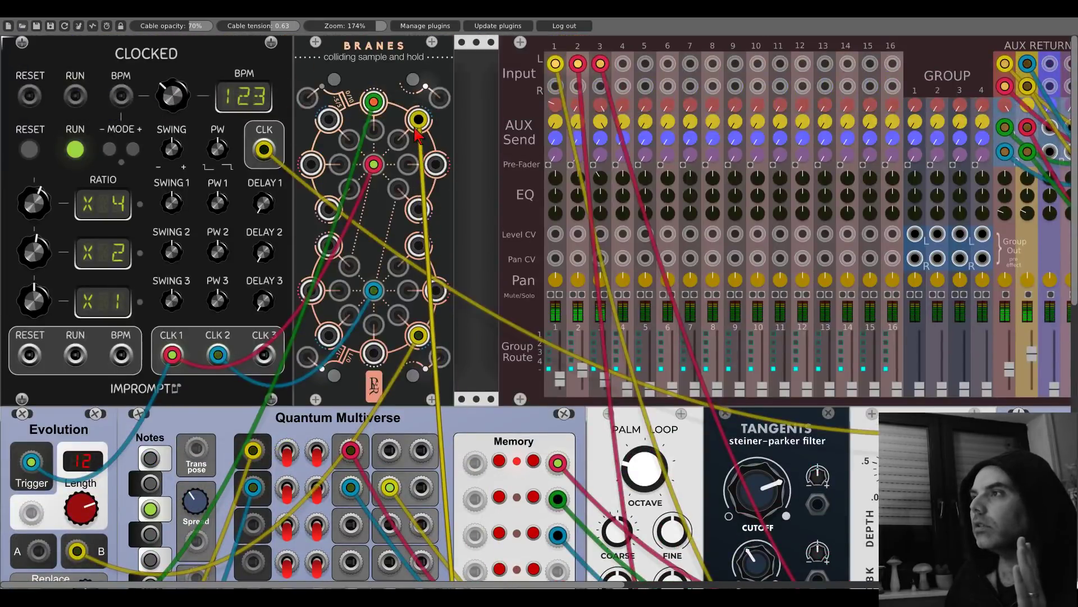
scroll(539, 348, "down", 7)
scroll(538, 347, "down", 5)
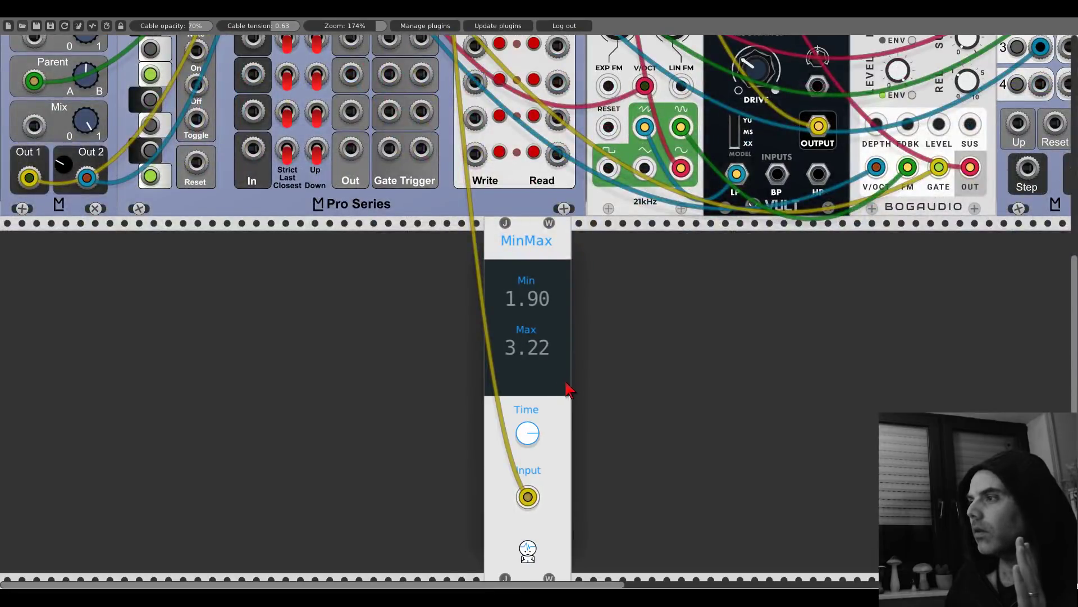
left_click_drag(528, 433, 527, 449)
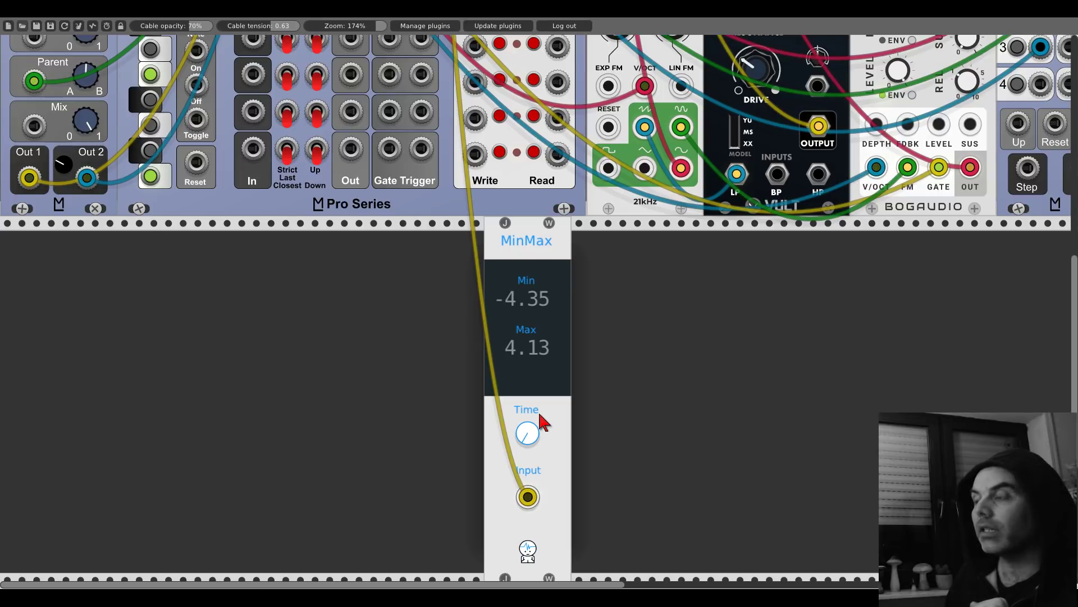
right_click(526, 253)
left_click(551, 368)
Step: Set the Sequential Switch's input range to -5 - 5V
left_click_drag(954, 298, 440, 522)
right_click(465, 180)
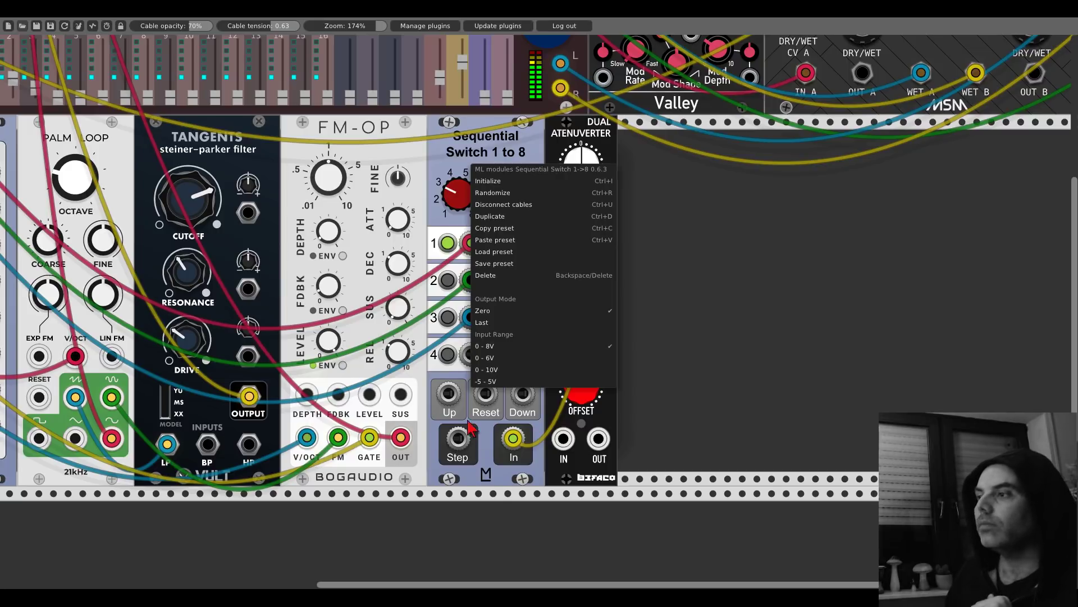
left_click(489, 381)
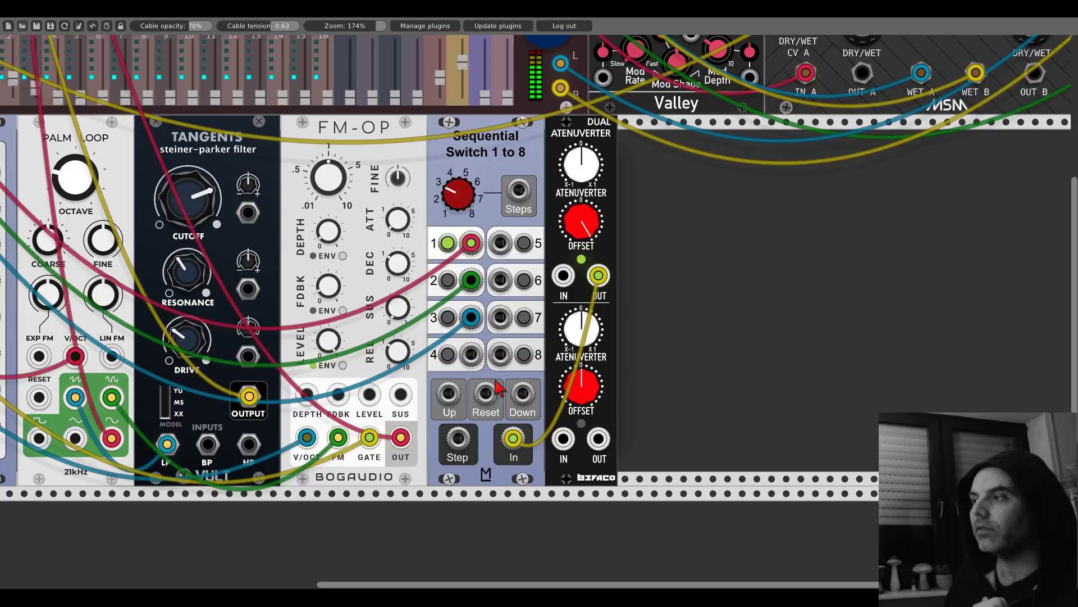
Step: Patch the upper-right output of Branes into the Sequential Switch's Step input
scroll(497, 383, "up", 5)
scroll(539, 309, "left", 7)
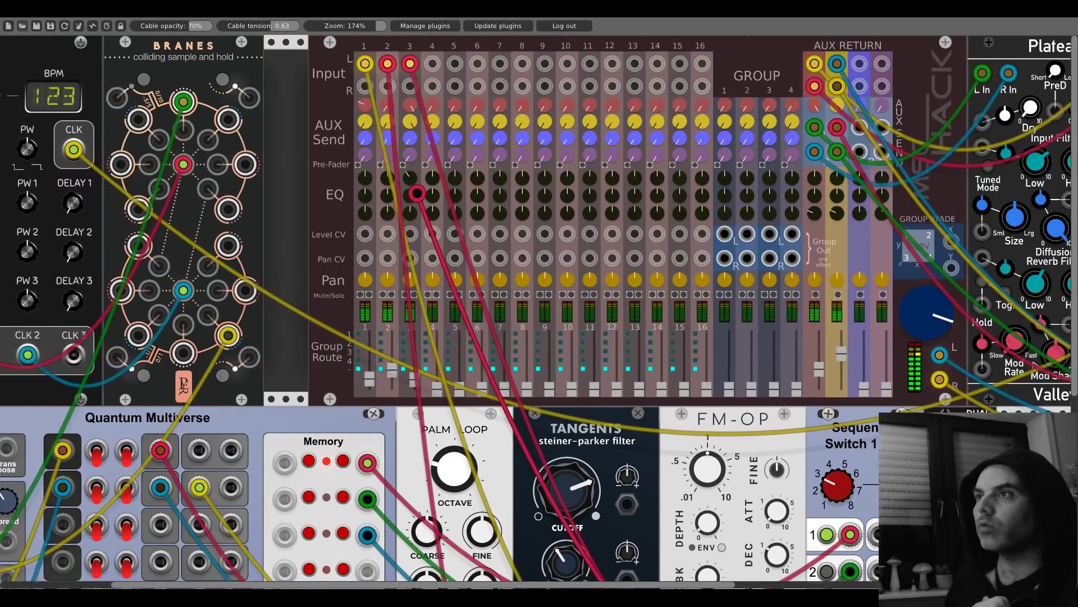
left_click_drag(283, 96, 629, 292)
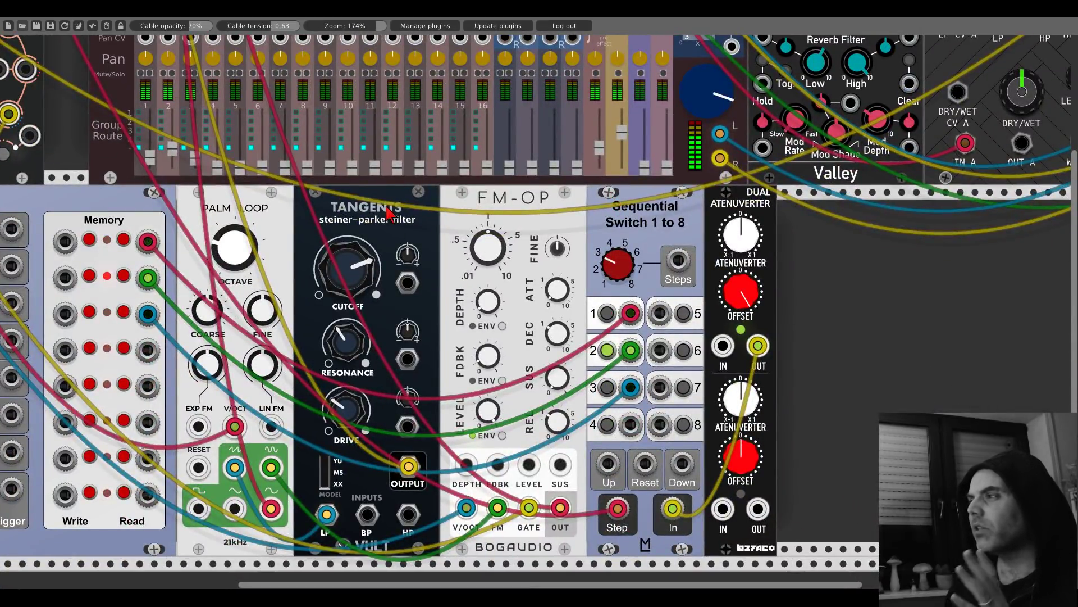
Step: Add the Bogaudio S&H dual sample and hold module beside the Dual Atenuverter
left_click_drag(387, 213, 893, 449)
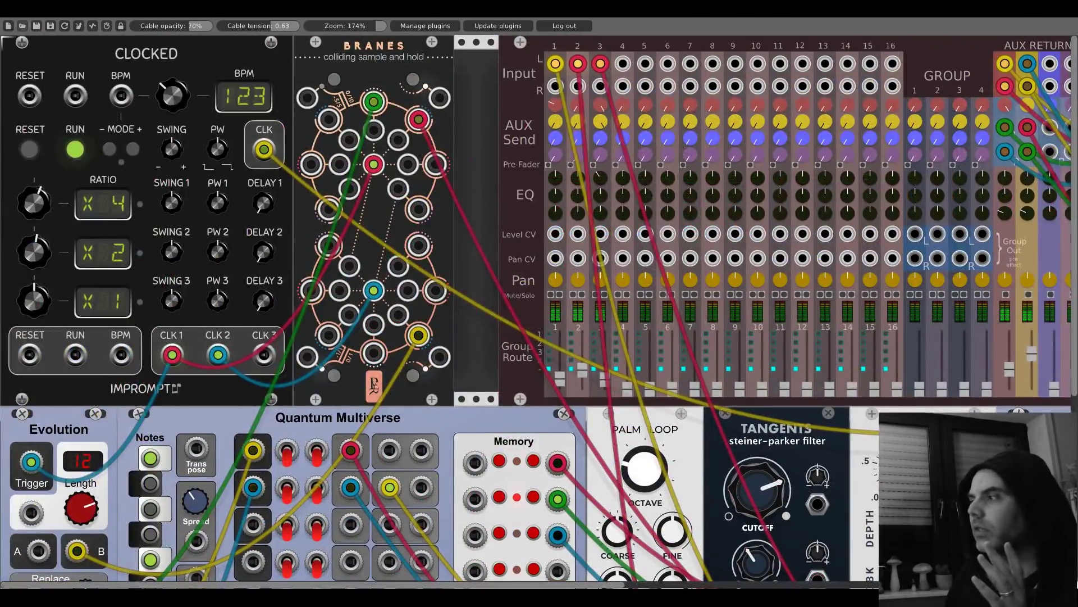
left_click_drag(1065, 517, 416, 233)
right_click(628, 303)
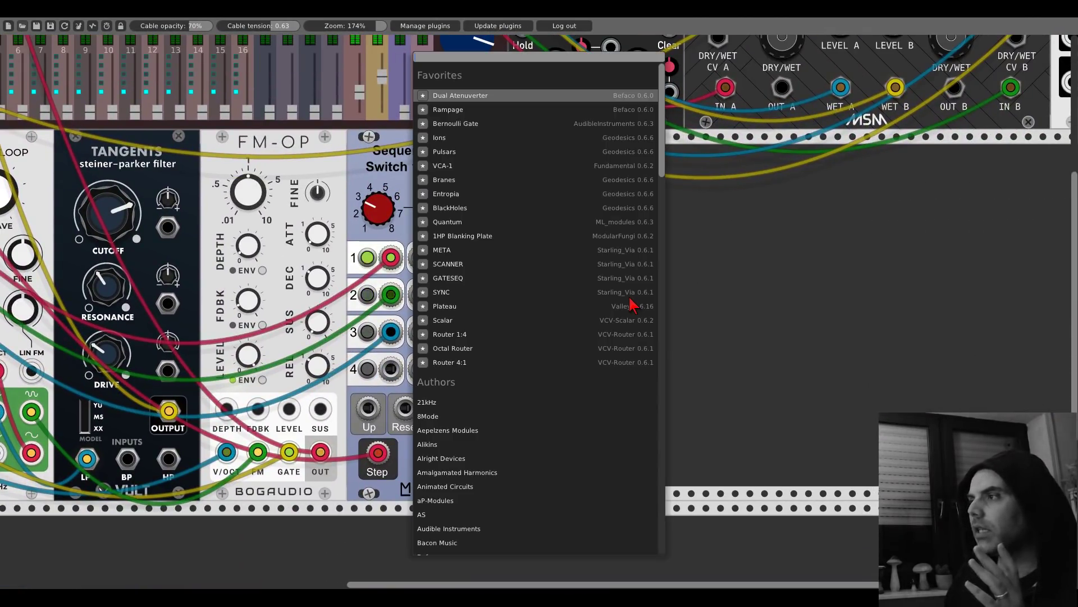
type("sam")
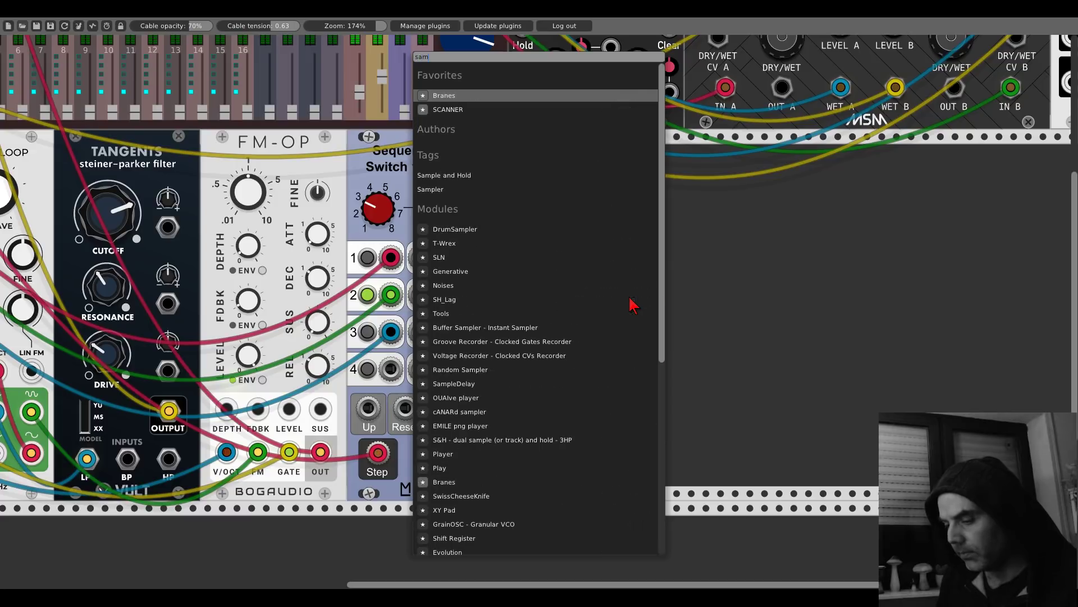
type("ple and ho")
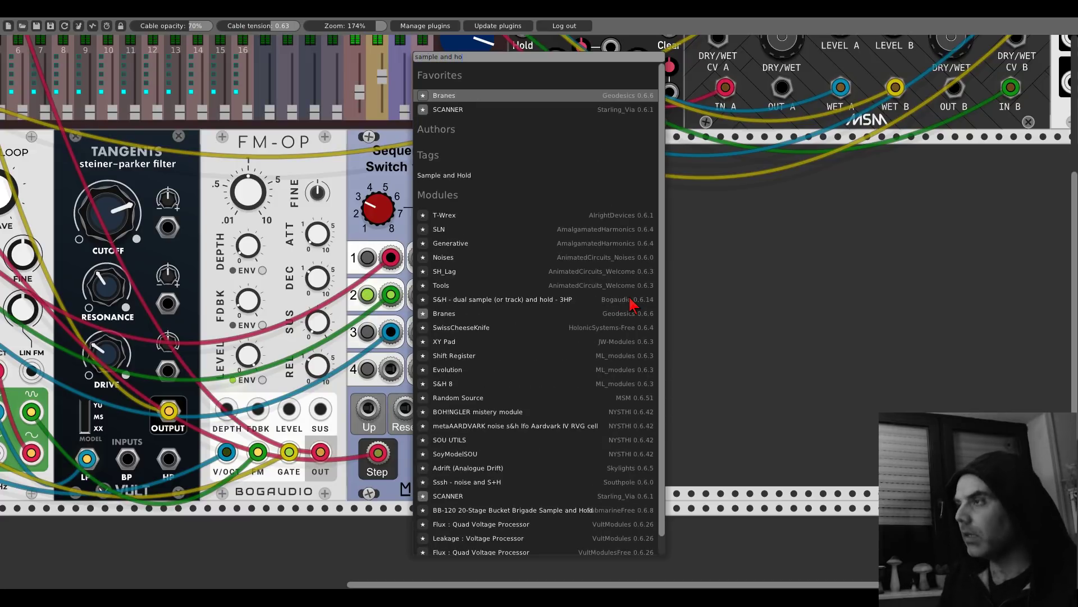
left_click(544, 303)
Step: Add a JW-Modules Min Max module next to S&H and patch the upper S&H output into its input
right_click(729, 280)
type("jw")
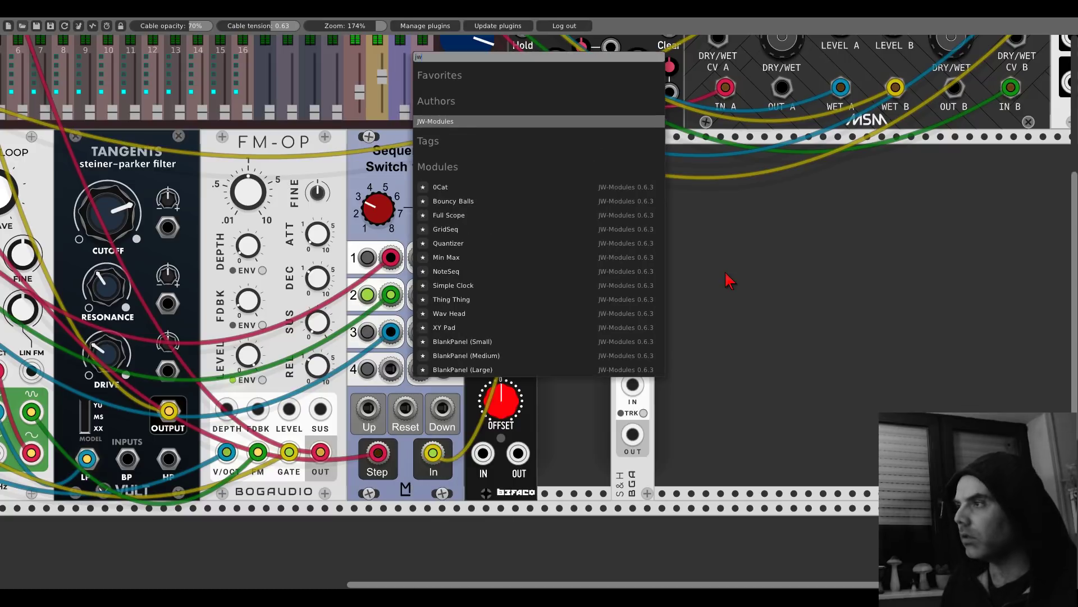
left_click(446, 257)
left_click_drag(728, 410, 632, 275)
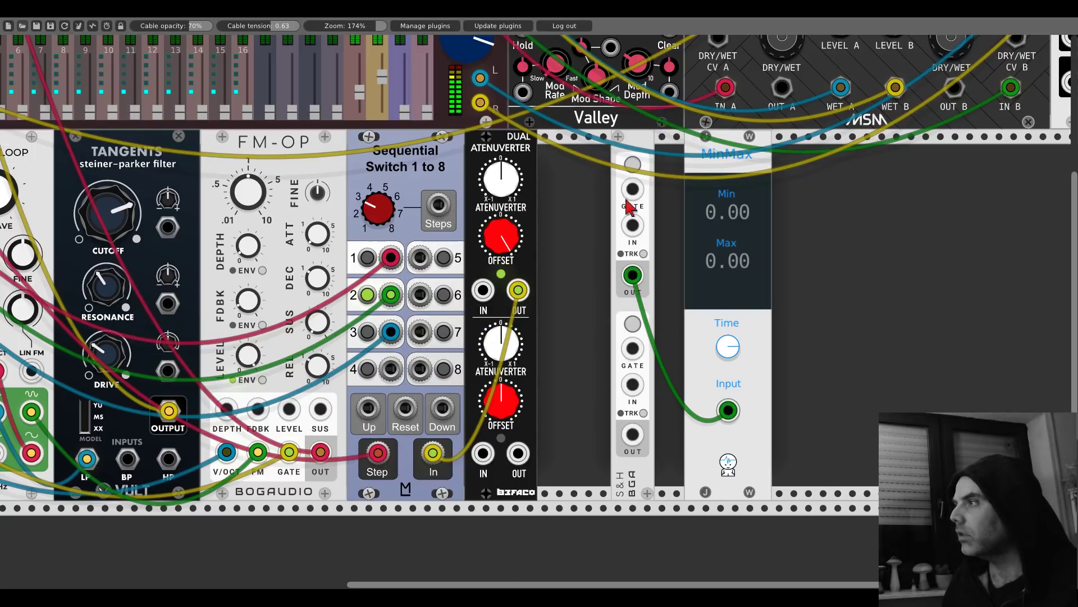
Step: Patch Clocked's CLK 3 output into the upper S&H gate input and set clock 3's ratio to /12
scroll(632, 194, "left", 20)
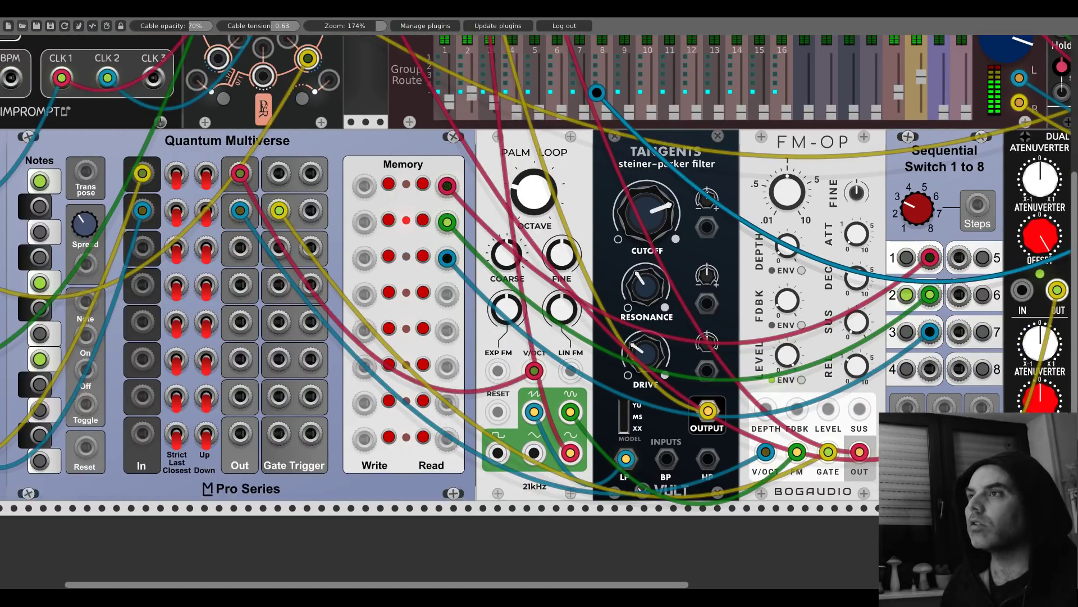
scroll(113, 163, "up", 7)
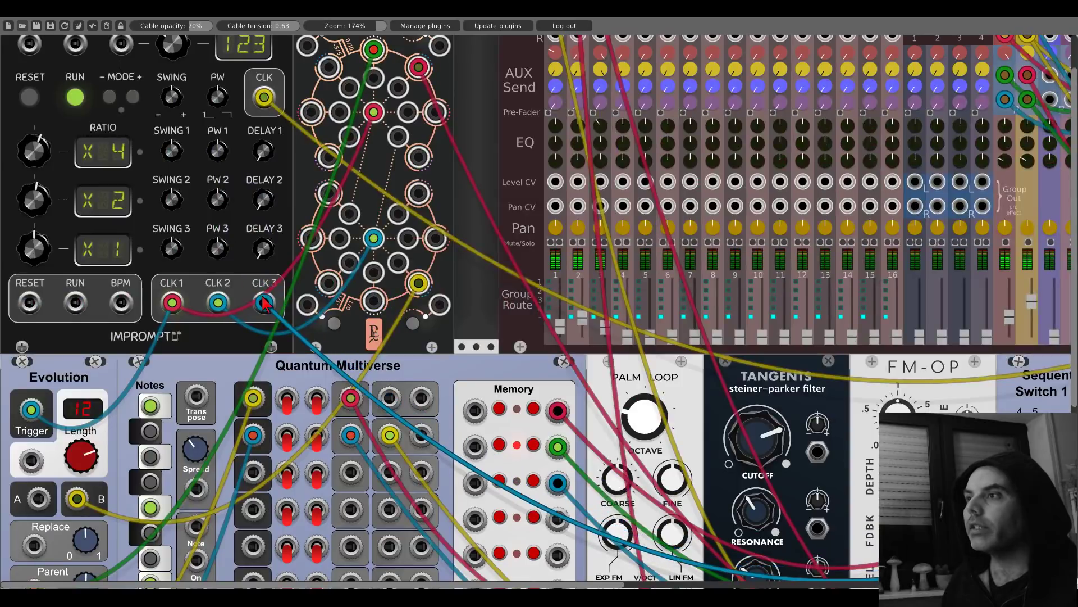
left_click_drag(48, 250, 48, 297)
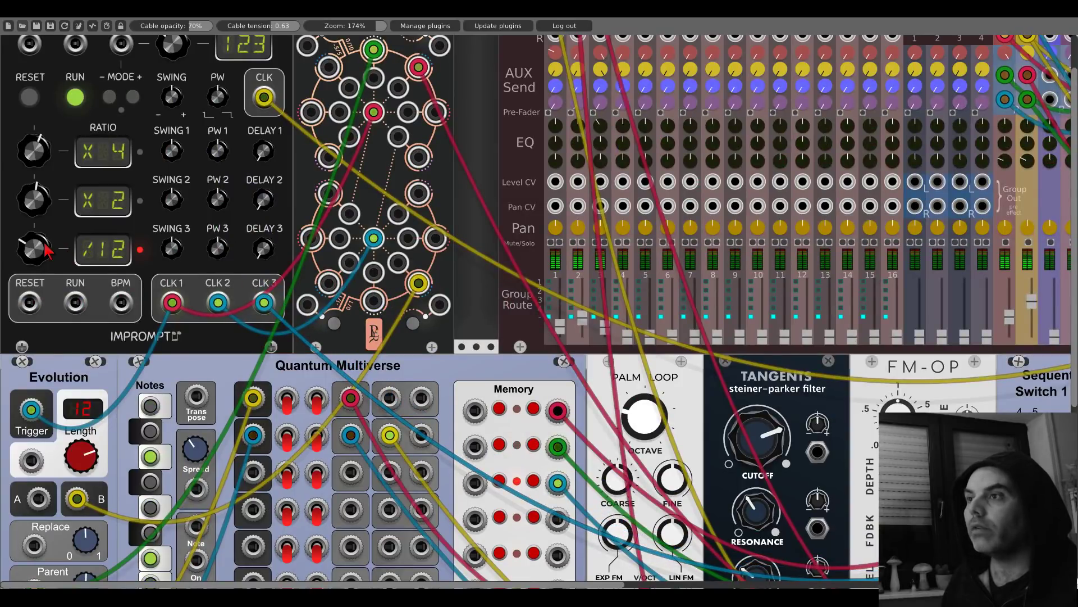
Step: Read the sample and hold output voltage on the MinMax display, and delete the MinMax module
scroll(527, 370, "right", 20)
scroll(528, 370, "down", 8)
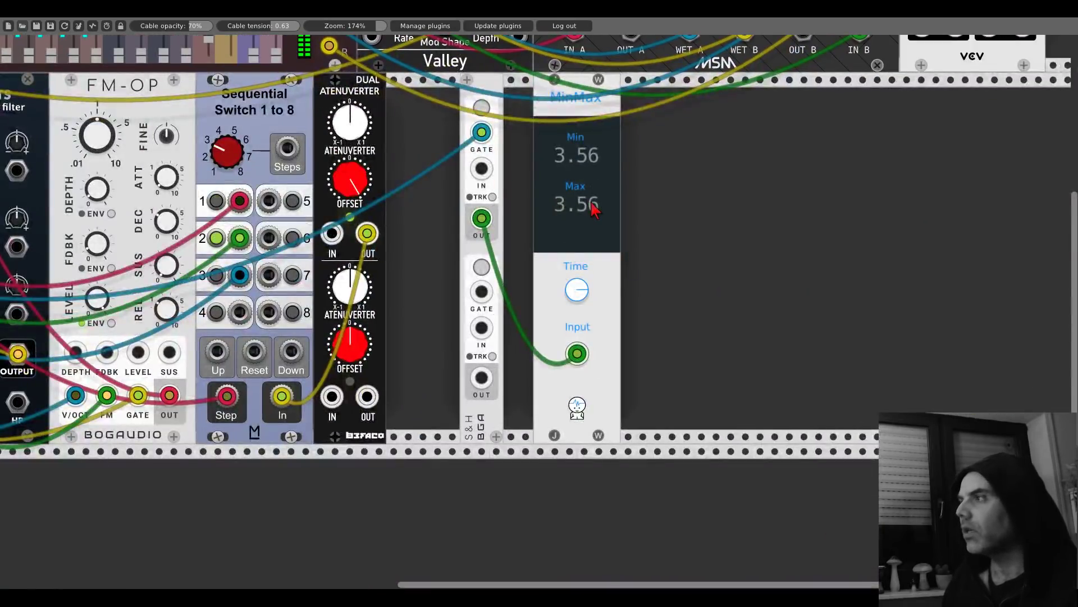
scroll(592, 211, "up", 2)
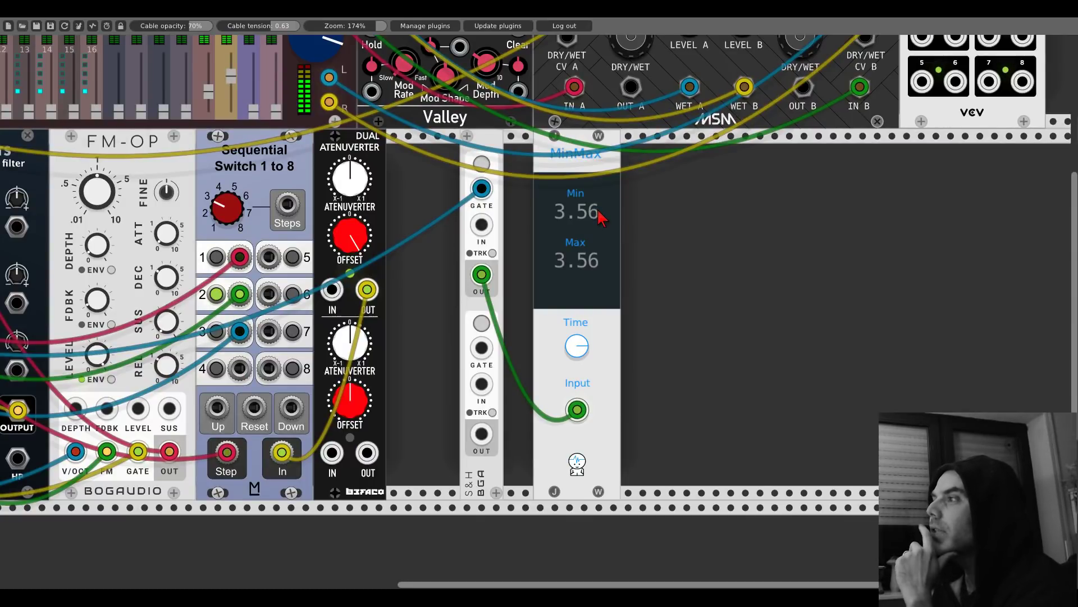
right_click(572, 147)
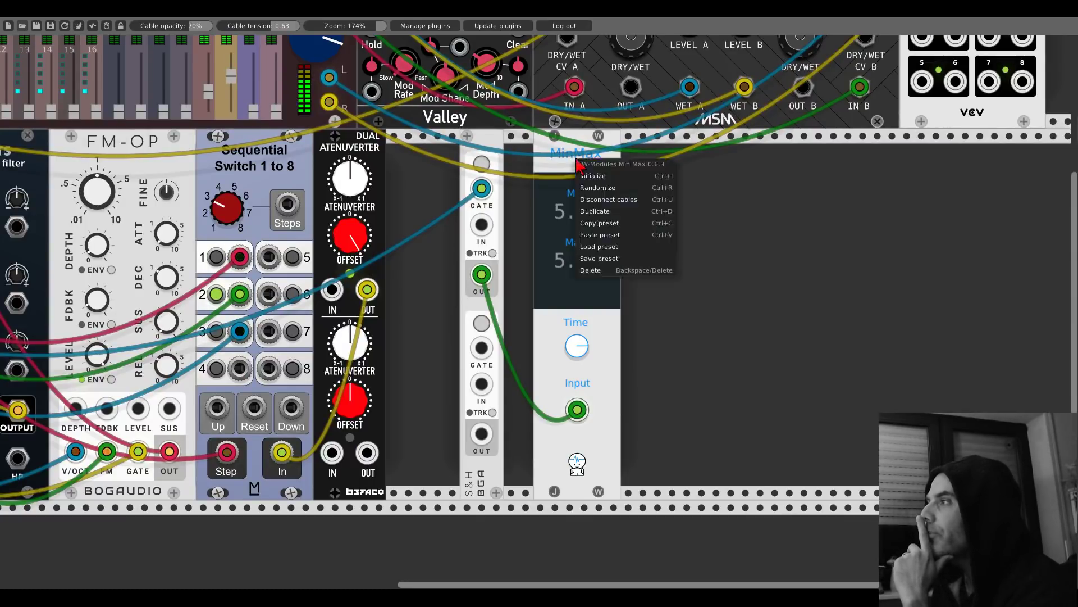
left_click(590, 272)
Step: Set the Sequential Switch's input range to 0 - 10V and patch the upper S&H output into its Step input
right_click(268, 159)
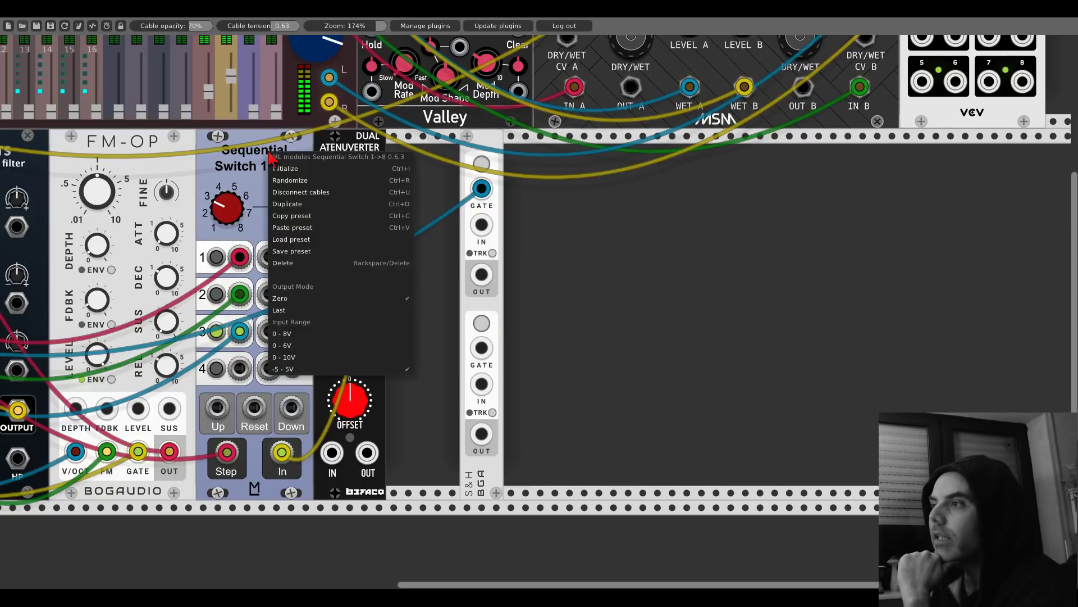
left_click(290, 359)
left_click_drag(226, 454, 481, 274)
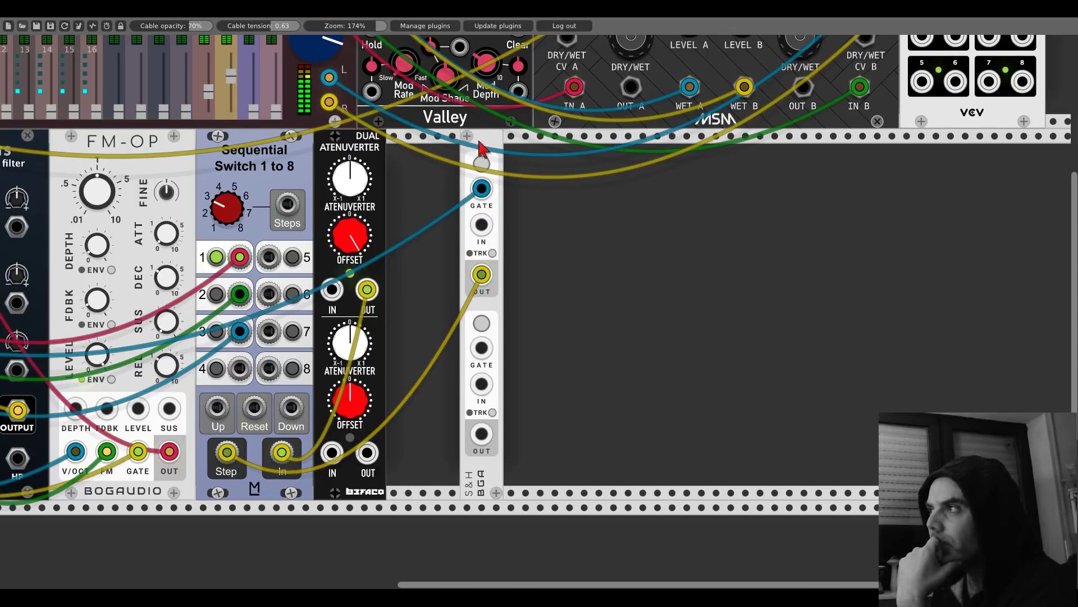
Step: Move the S&H module flush against the Dual Atenuverter
left_click_drag(486, 147, 413, 147)
left_click_drag(489, 223, 845, 239)
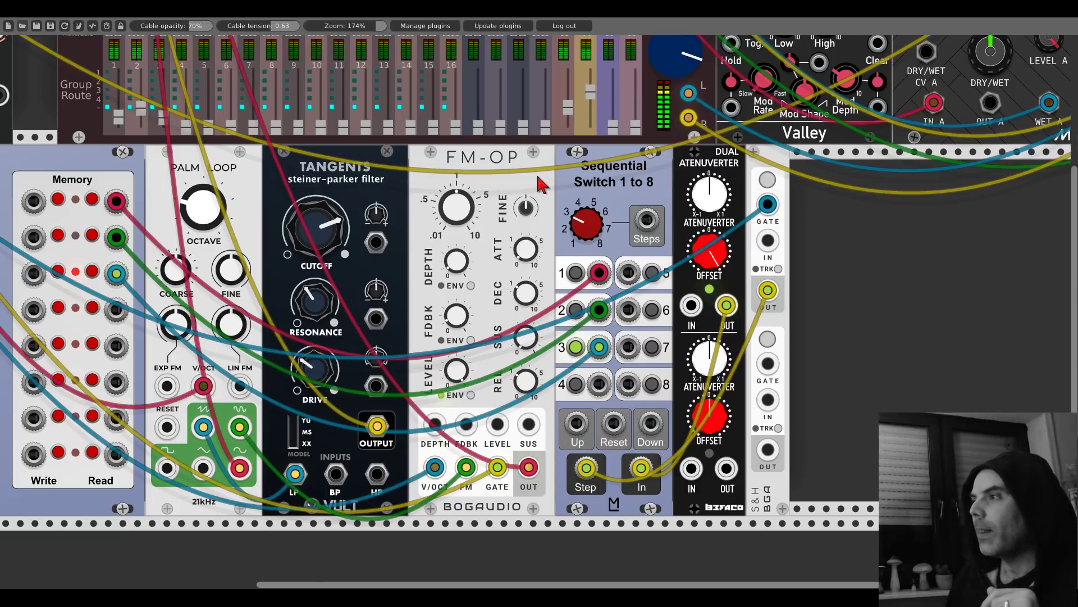
Step: Lower the cutoff on the Tangents filter
left_click_drag(536, 171, 793, 190)
scroll(793, 190, "left", 5)
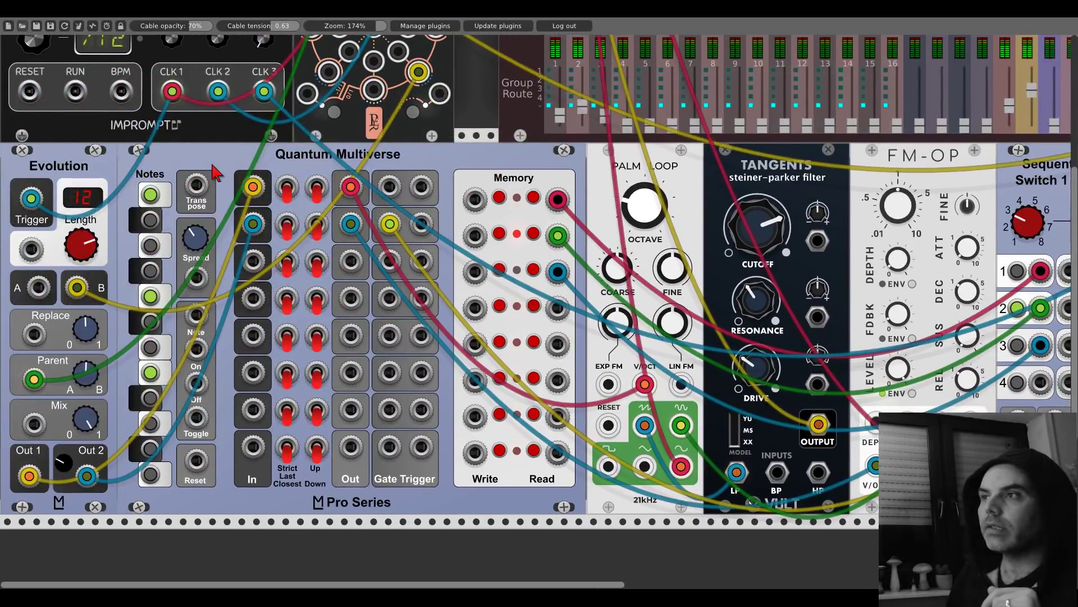
scroll(214, 163, "up", 3)
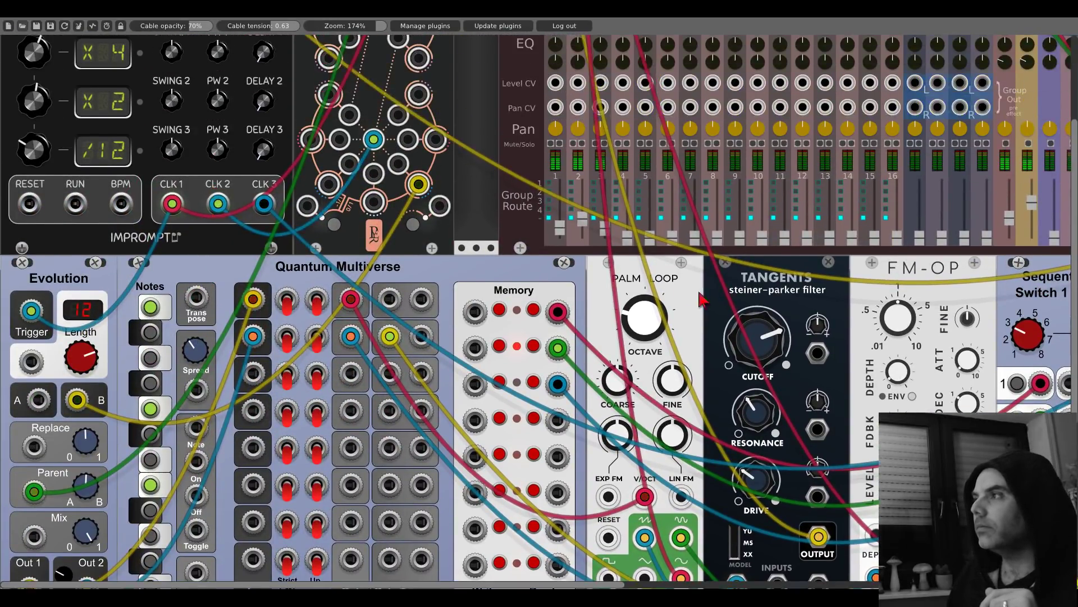
scroll(508, 275, "right", 5)
scroll(501, 271, "down", 3)
scroll(501, 271, "left", 5)
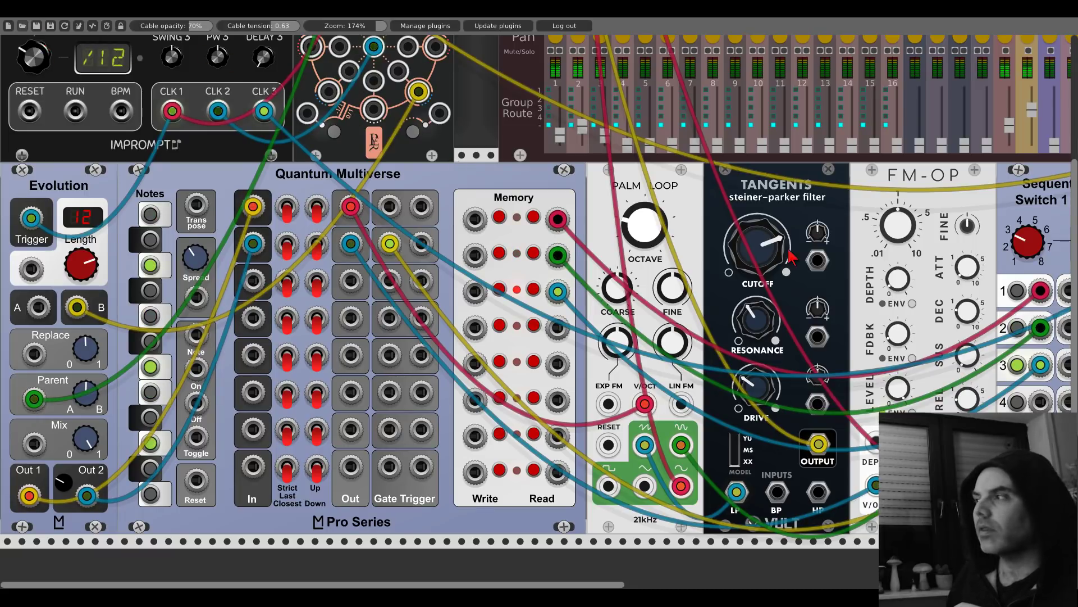
left_click_drag(758, 245, 758, 278)
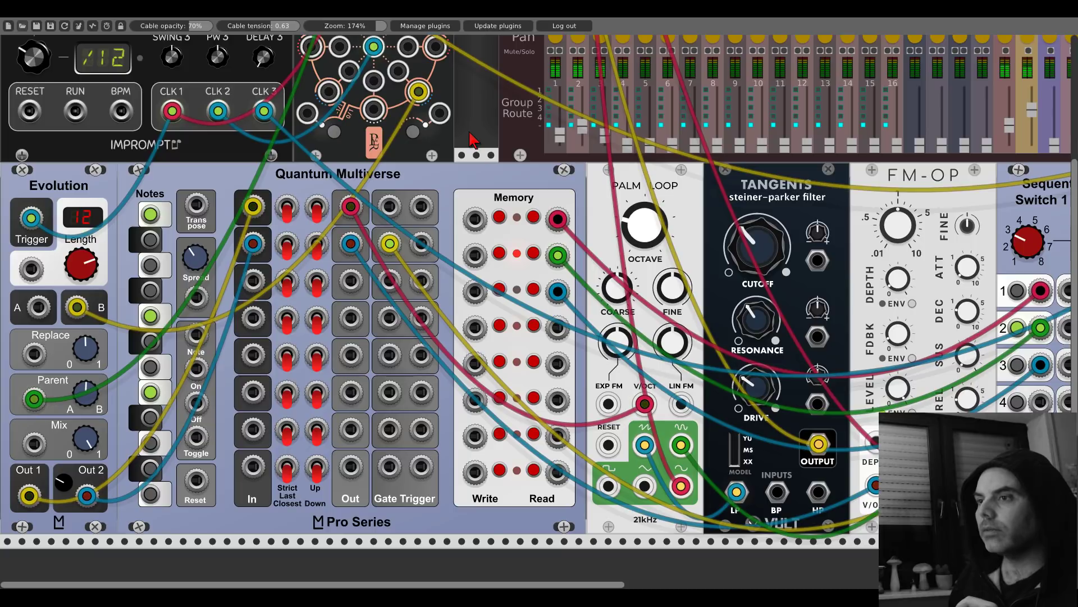
Step: Add a Fundamental SEQ-3 module at the start of the empty row below Evolution and reduce its step count to just under mid-range
scroll(330, 298, "down", 10)
right_click(319, 302)
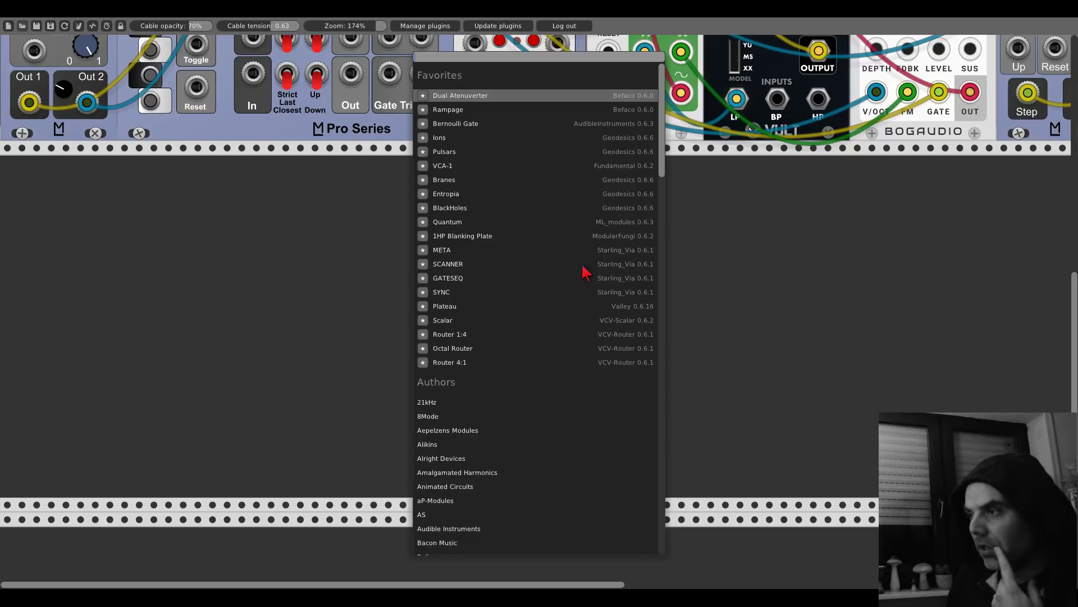
scroll(586, 273, "down", 1)
scroll(543, 298, "down", 6)
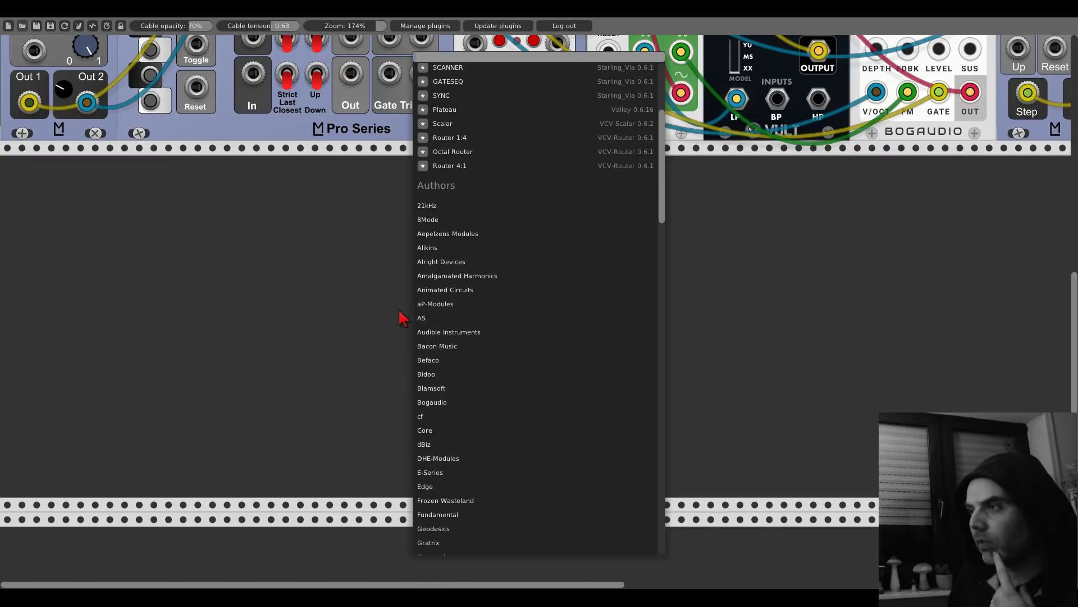
type("seq23")
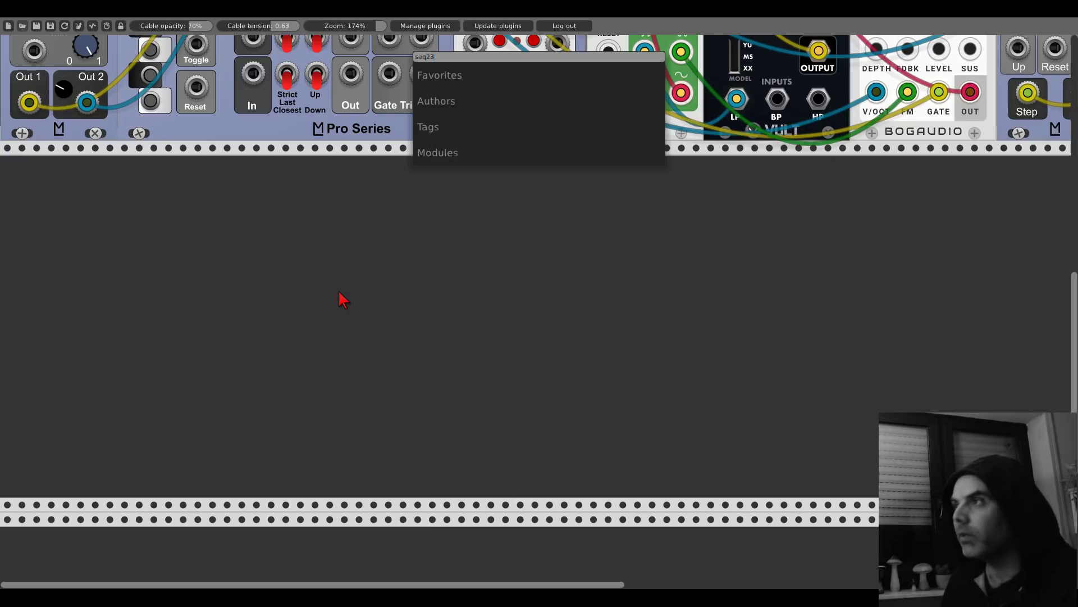
key("BackSpace")
key("BackSpace")
type("3")
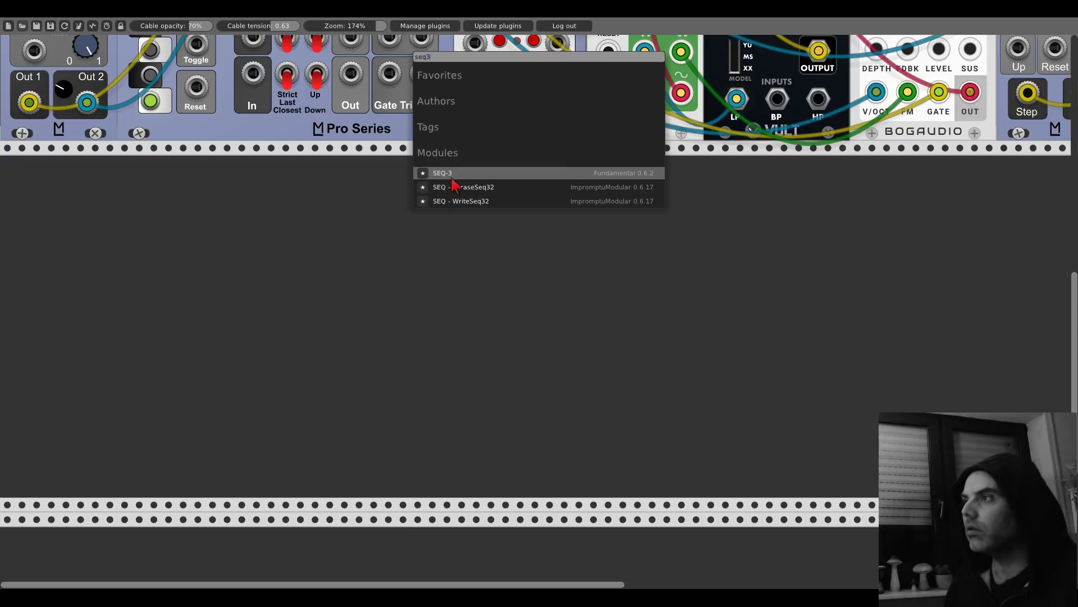
left_click(455, 174)
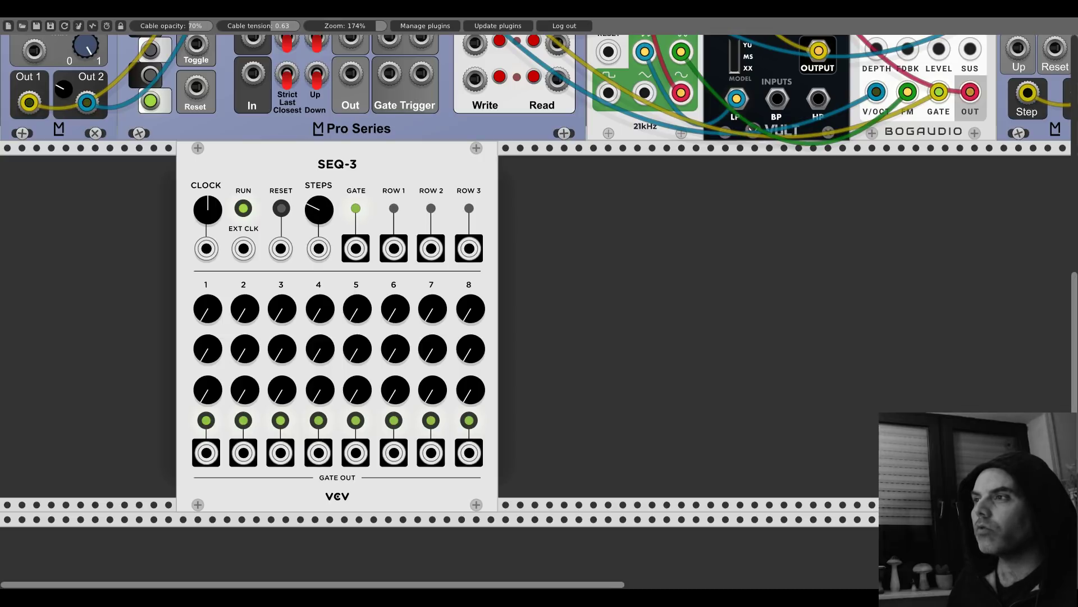
left_click_drag(319, 220, 319, 216)
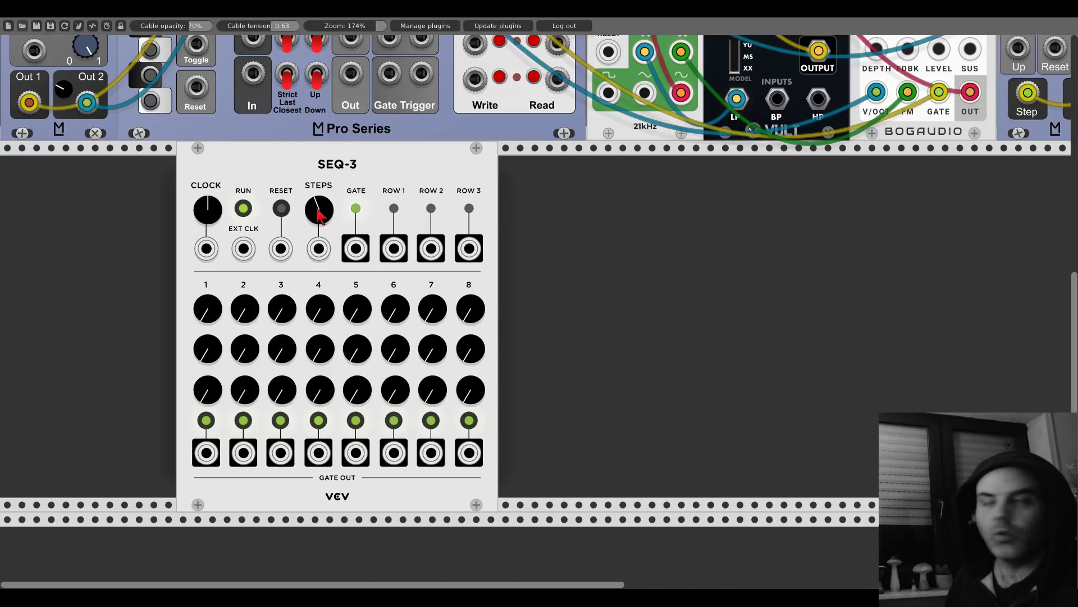
left_click_drag(440, 169, 217, 168)
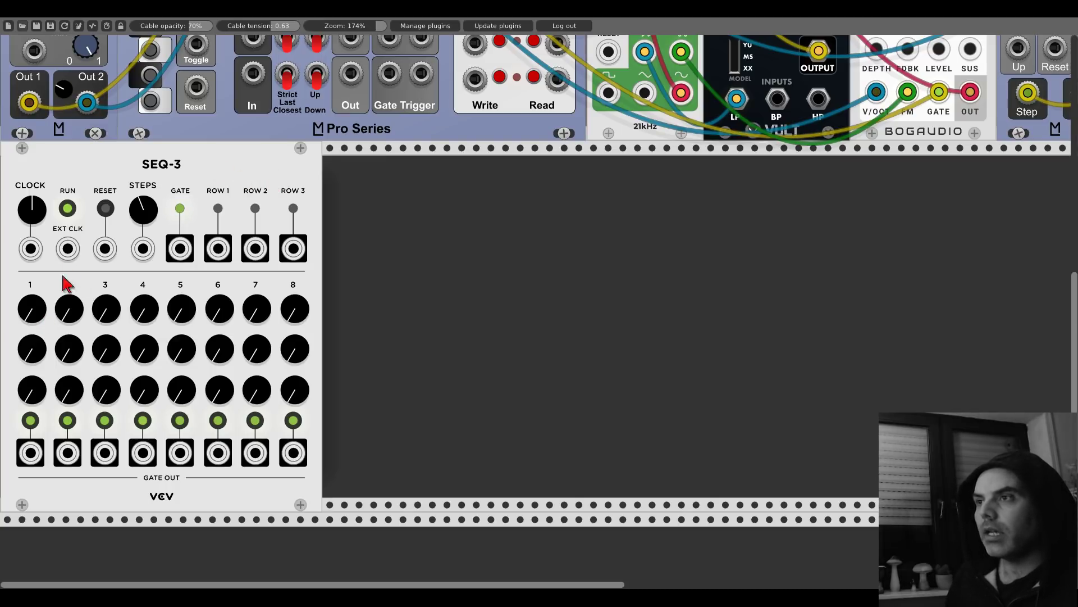
Step: Patch Clocked's CLK 3 output into SEQ-3's EXT CLK input
left_click_drag(67, 247, 262, 232)
scroll(70, 247, "up", 10)
scroll(247, 250, "up", 1)
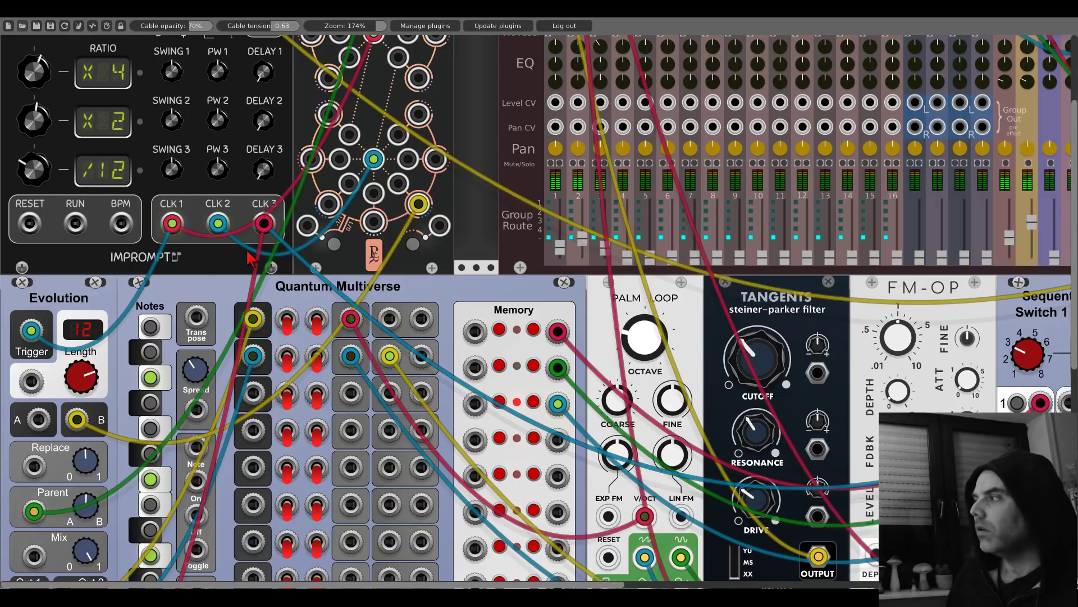
Step: Add a Squinky Labs EV3 oscillator module directly beside SEQ-3
scroll(224, 283, "down", 8)
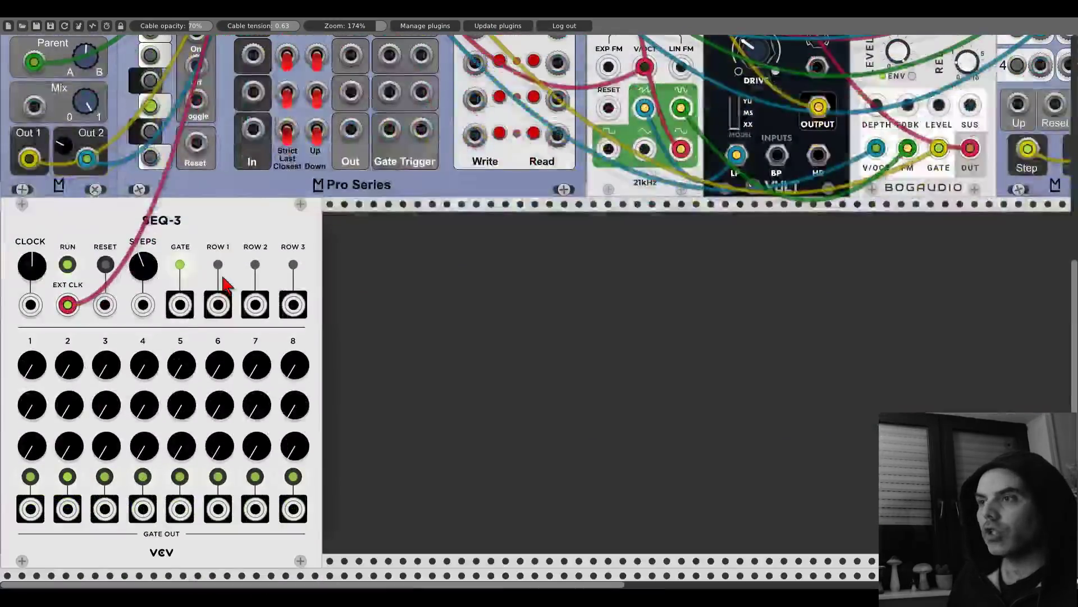
scroll(225, 284, "down", 1)
right_click(413, 321)
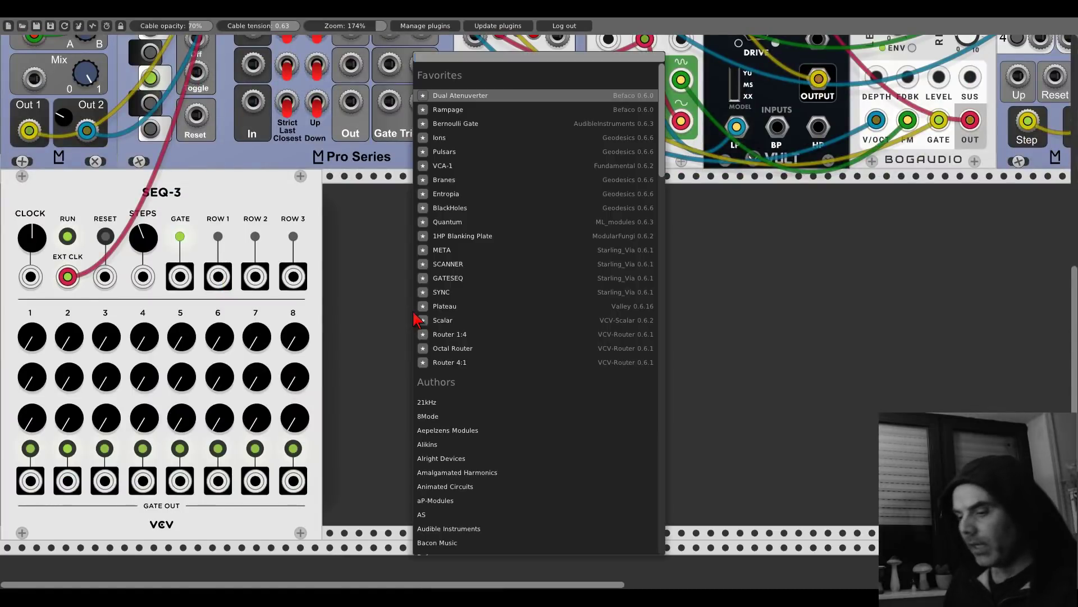
type("ev3")
left_click(459, 171)
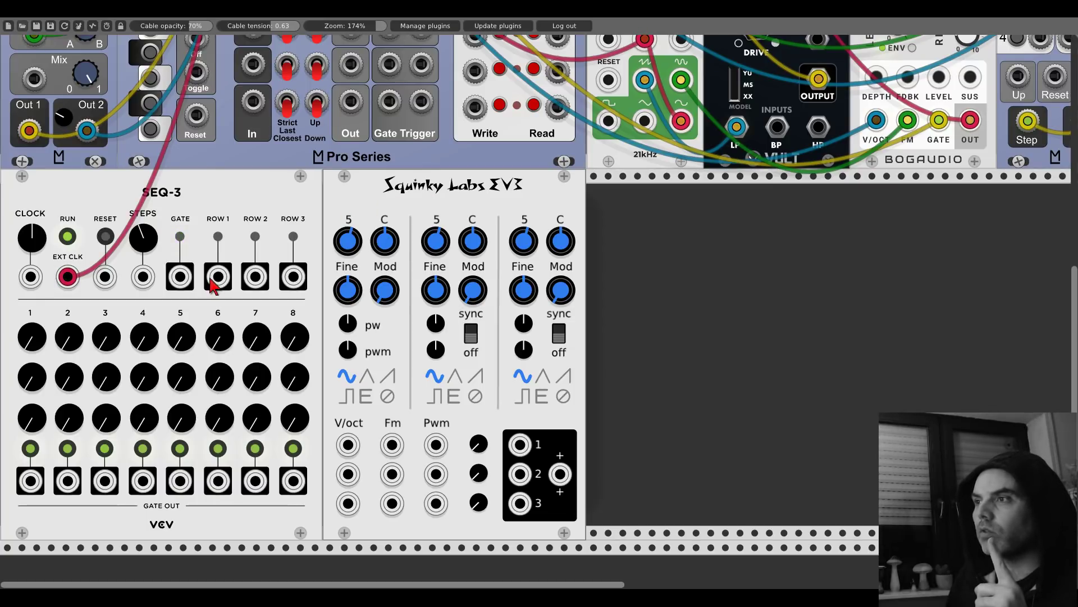
Step: Patch SEQ-3's ROW 1, 2 and 3 outputs through Quantum Multiverse's third, fourth and fifth channels into EV3's three V/oct inputs
left_click_drag(215, 286, 253, 173)
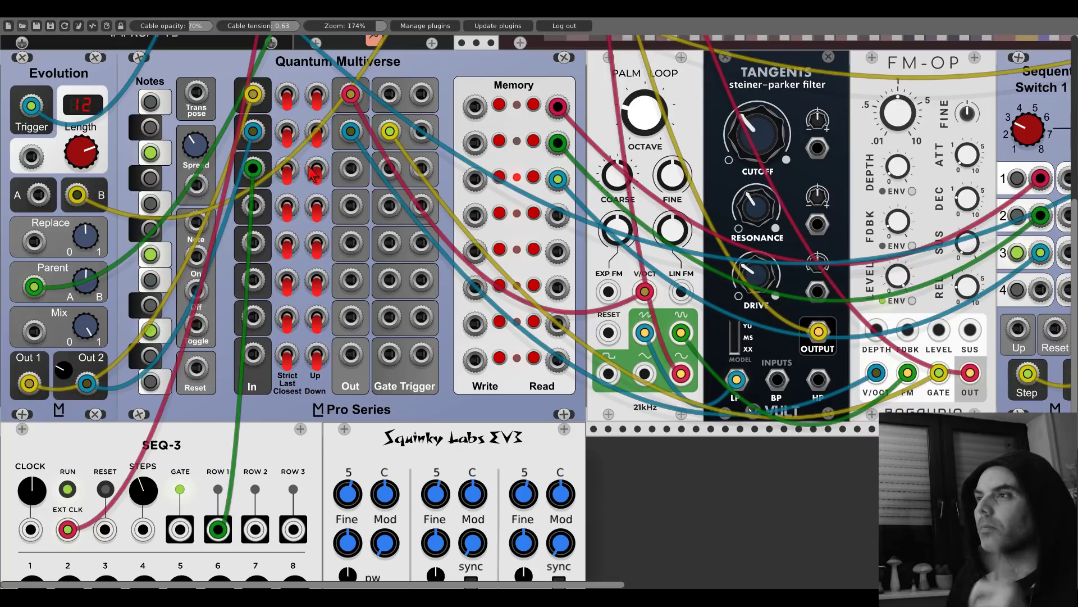
left_click_drag(348, 173, 355, 431)
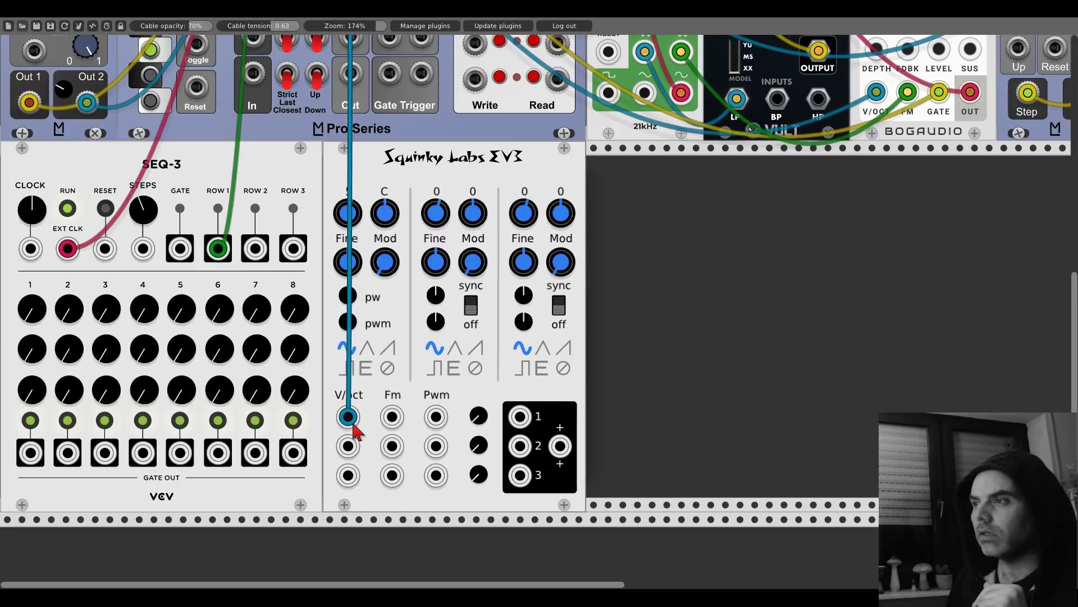
mouse_move(255, 249)
left_mouse_down()
mouse_move(256, 264)
mouse_move(253, 233)
left_mouse_up()
scroll(257, 258, "up", 5)
left_click_drag(351, 234, 344, 477)
scroll(354, 239, "down", 5)
left_click_drag(292, 253, 252, 290)
scroll(289, 264, "up", 3)
scroll(291, 311, "up", 3)
left_click_drag(350, 290, 349, 475)
scroll(351, 328, "down", 3)
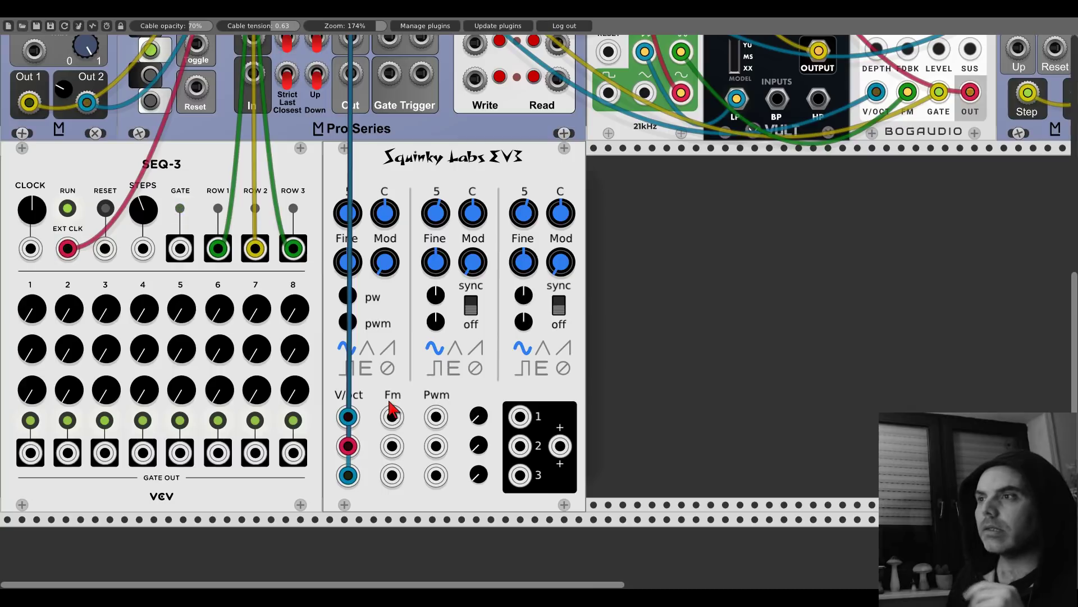
Step: Set slightly different low row 1 values on SEQ-3's first three steps
left_click_drag(115, 315, 118, 321)
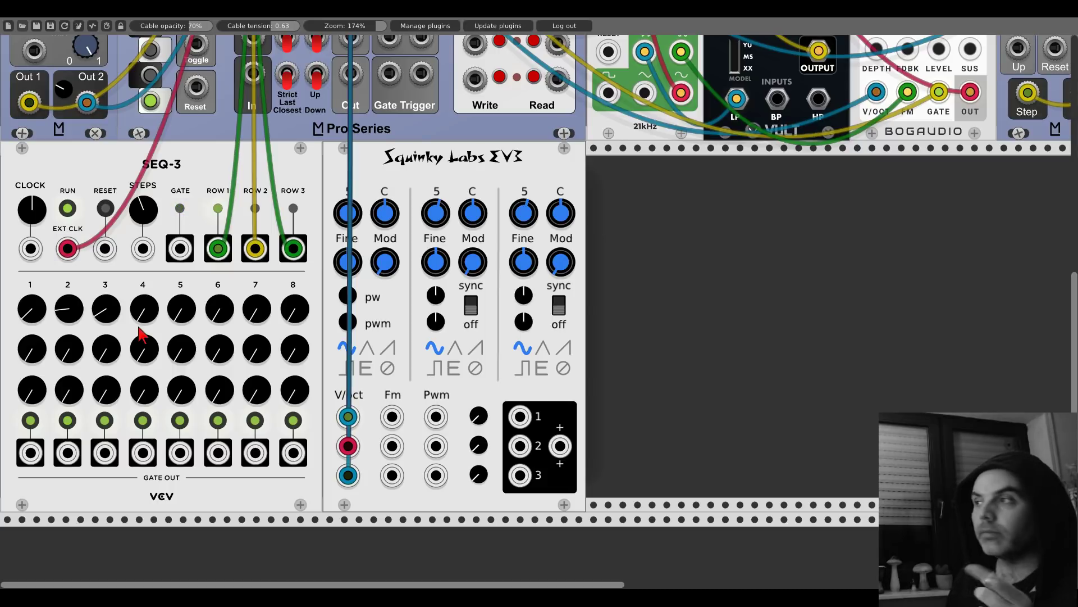
Step: Examine the Quantum Multiverse's module options for saving and loading banks and for transposing
scroll(441, 133, "up", 10)
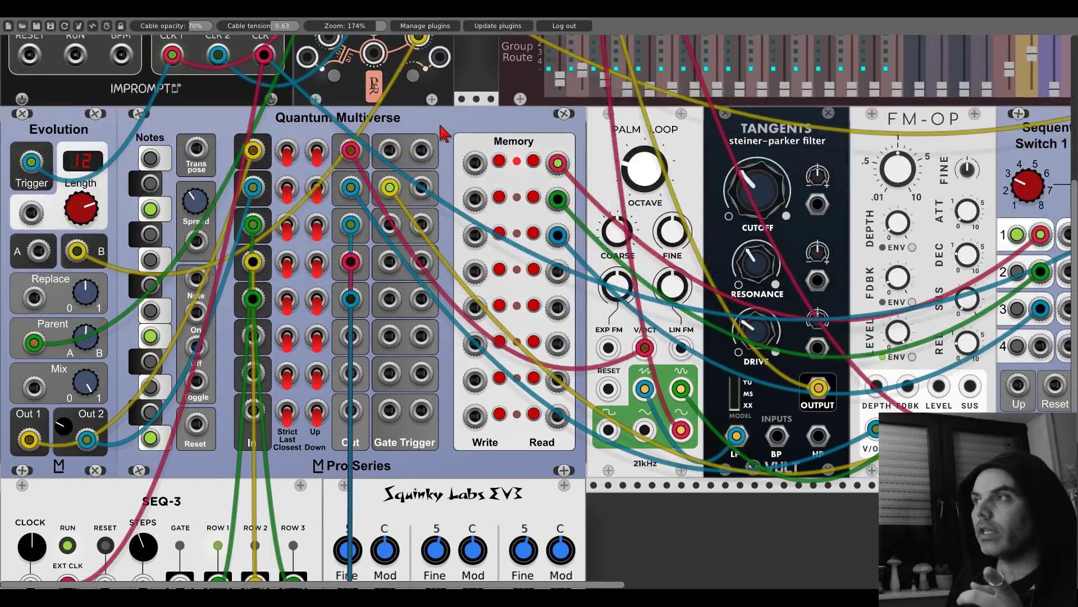
right_click(447, 128)
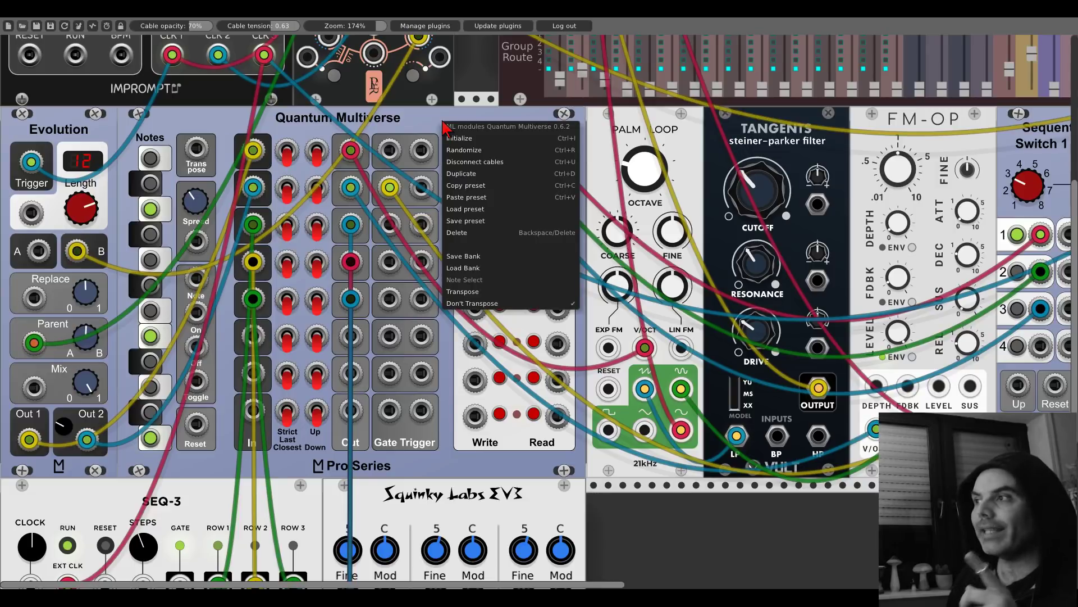
left_click(442, 127)
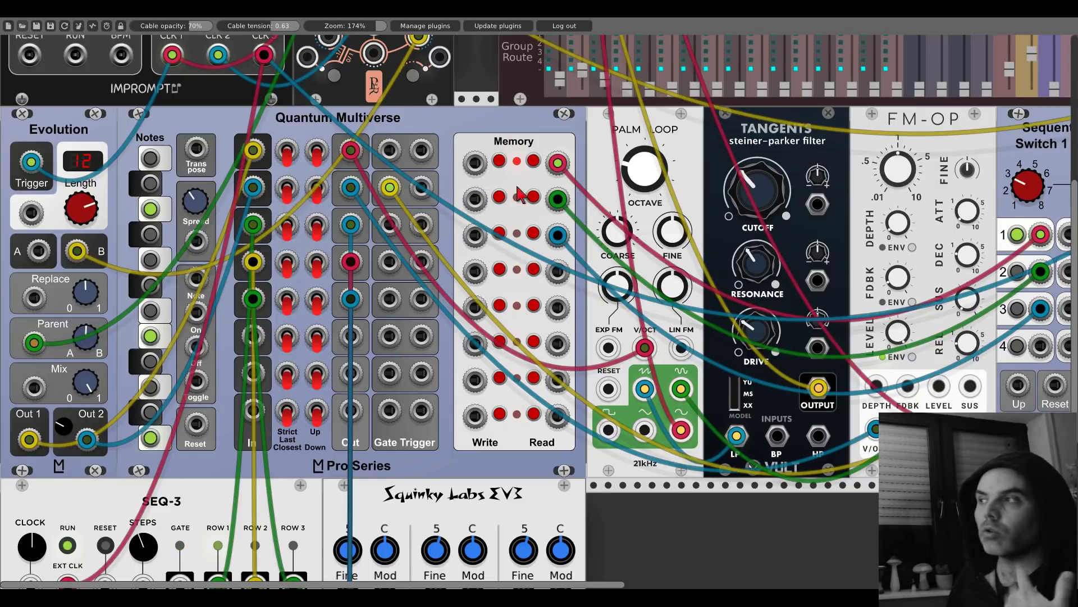
right_click(455, 129)
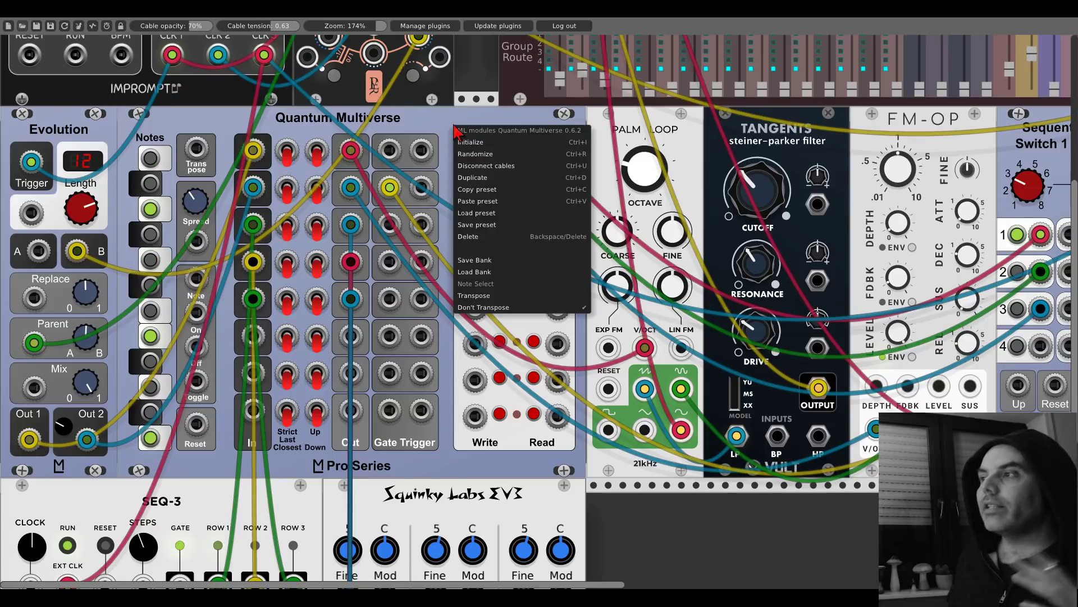
left_click(443, 236)
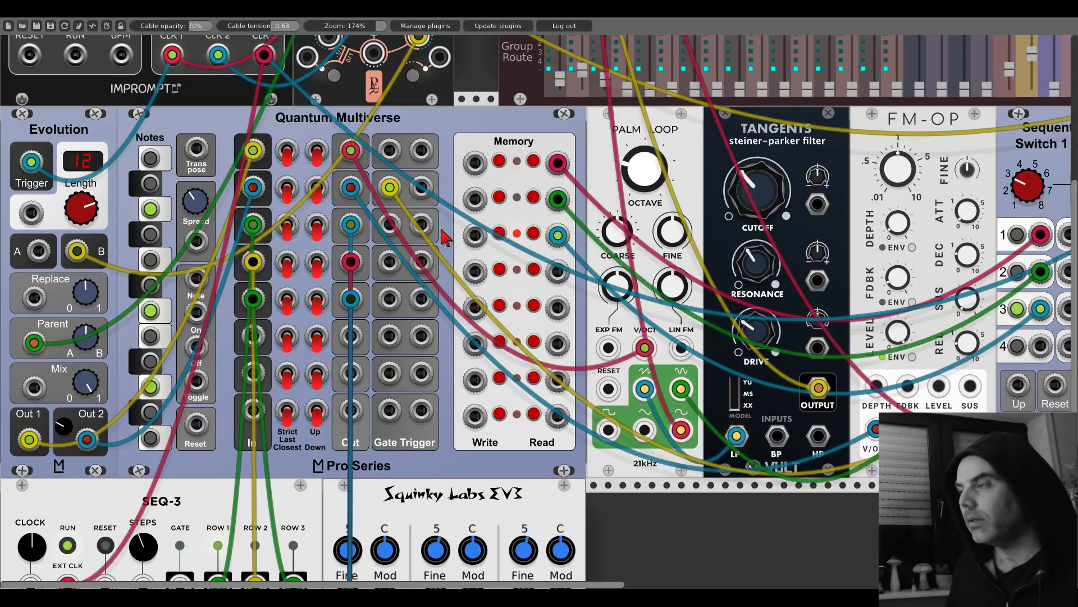
Step: Set the octave of all three EV3 oscillators to 4
scroll(444, 236, "down", 10)
scroll(444, 236, "up", 8)
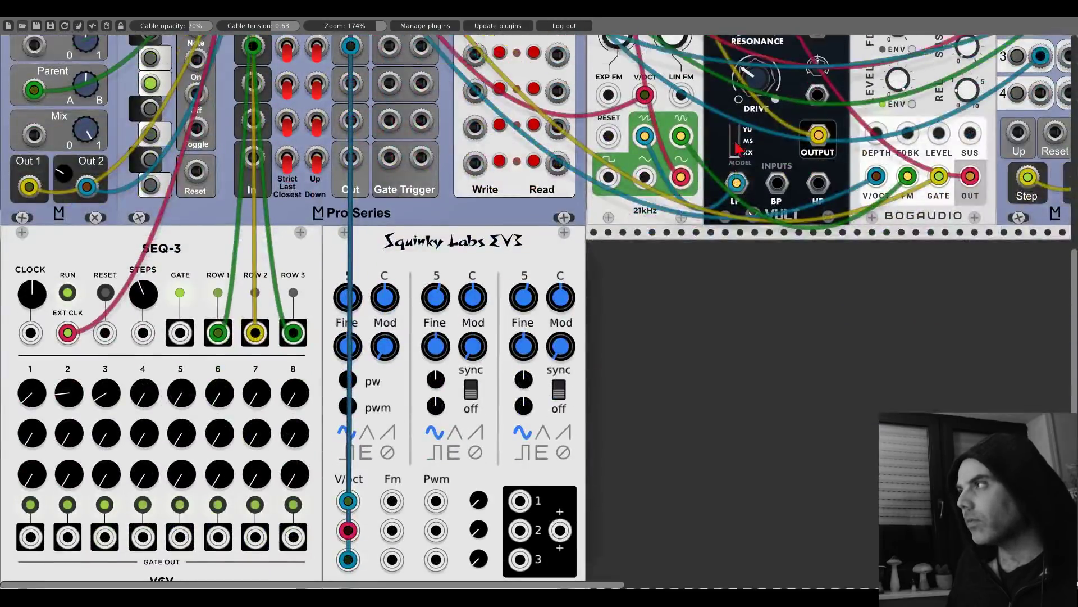
mouse_move(753, 151)
left_mouse_down()
mouse_move(754, 81)
mouse_move(753, 154)
left_mouse_up()
scroll(472, 323, "down", 10)
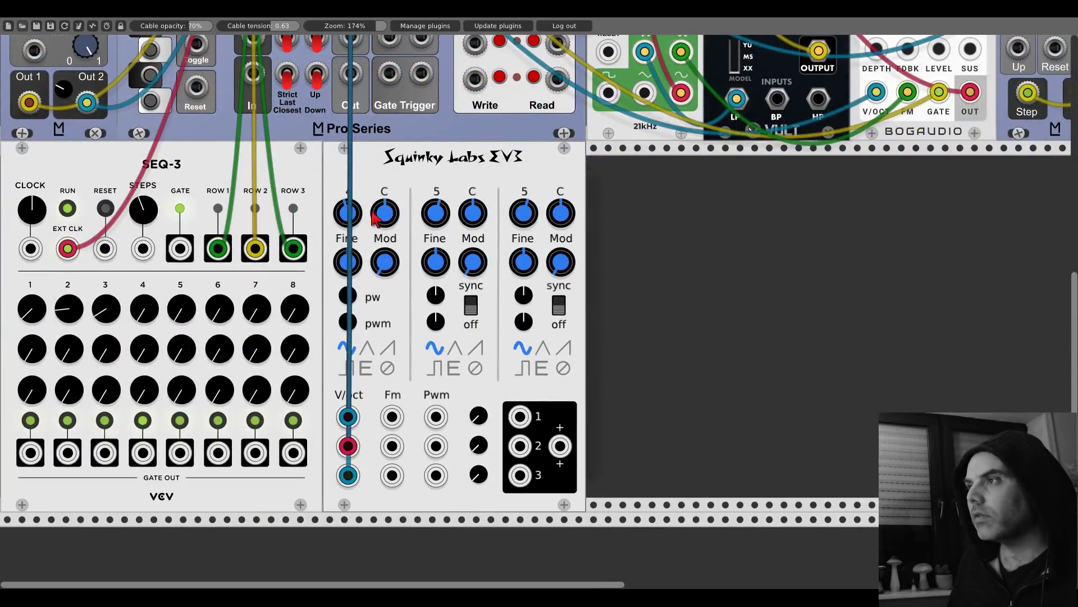
left_click_drag(435, 212, 435, 222)
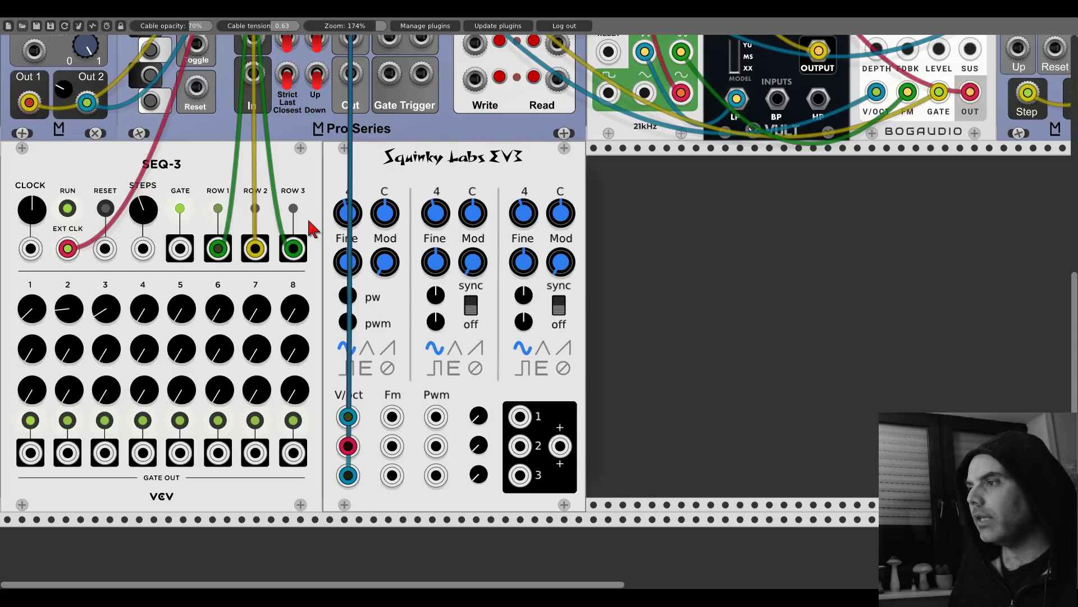
Step: Patch EV3's outputs 1 and 2 into the main mixer's channel 4 inputs and output 3 into channel 5
left_click_drag(520, 416, 651, 74)
scroll(525, 314, "up", 10)
scroll(562, 394, "down", 10)
scroll(712, 428, "up", 10)
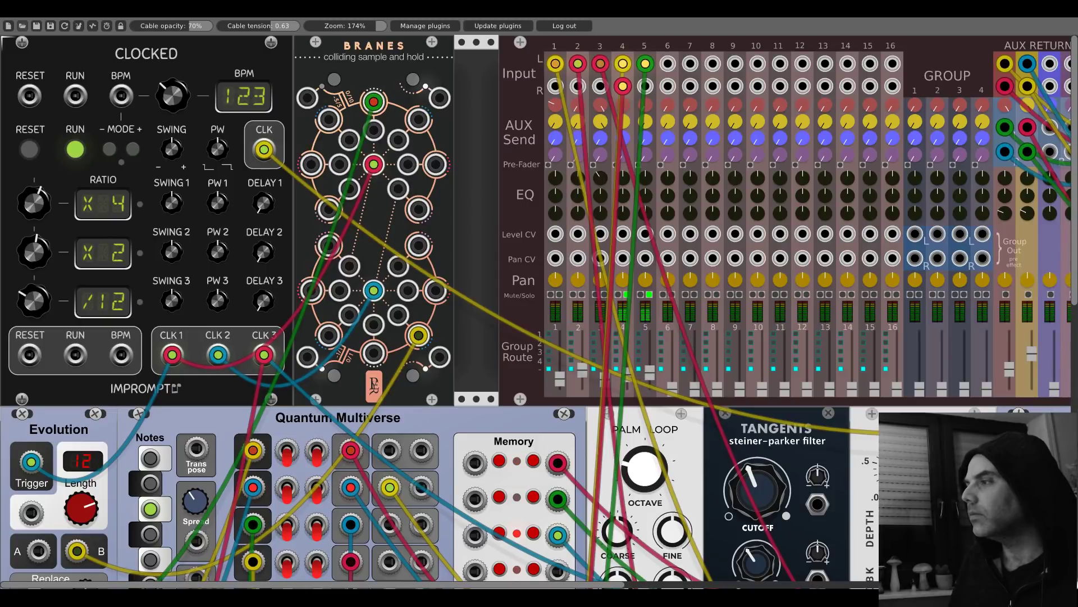
Step: Add the AS 4-CH Mixer module directly beside EV3
scroll(561, 360, "down", 10)
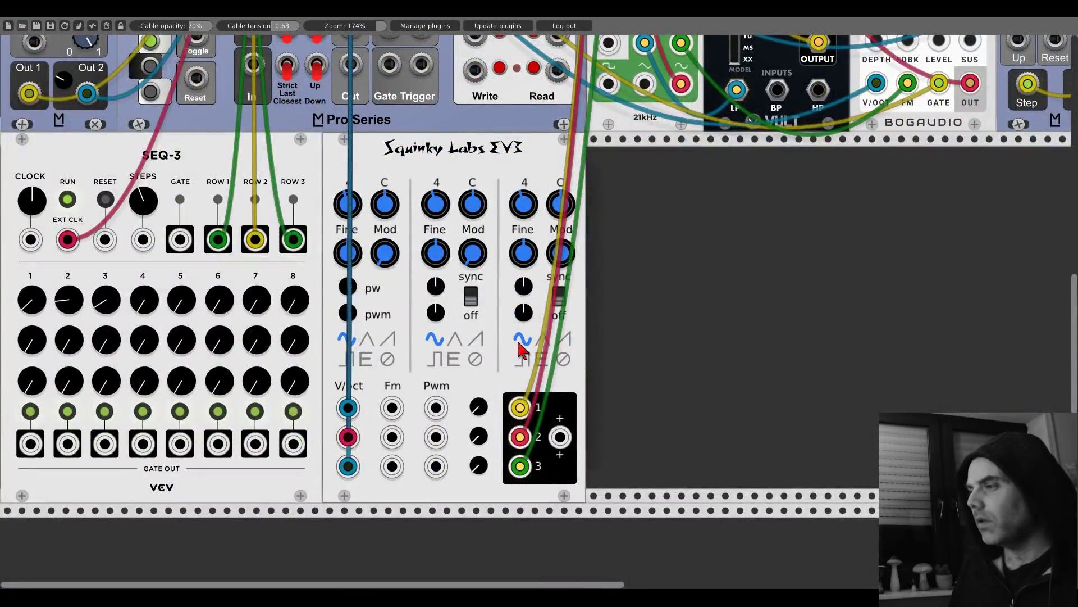
right_click(686, 288)
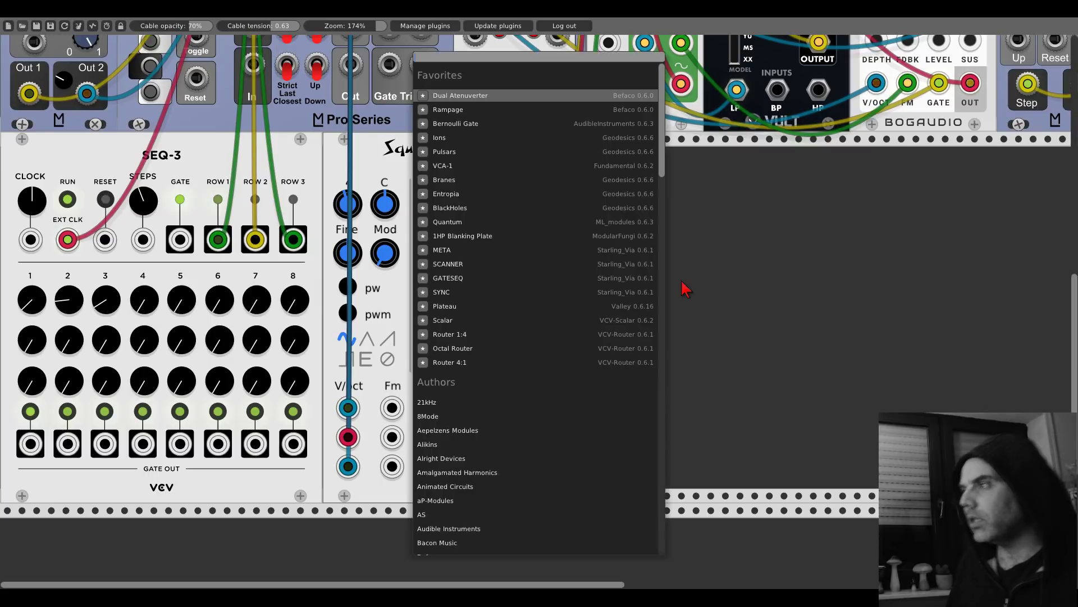
type("mixer")
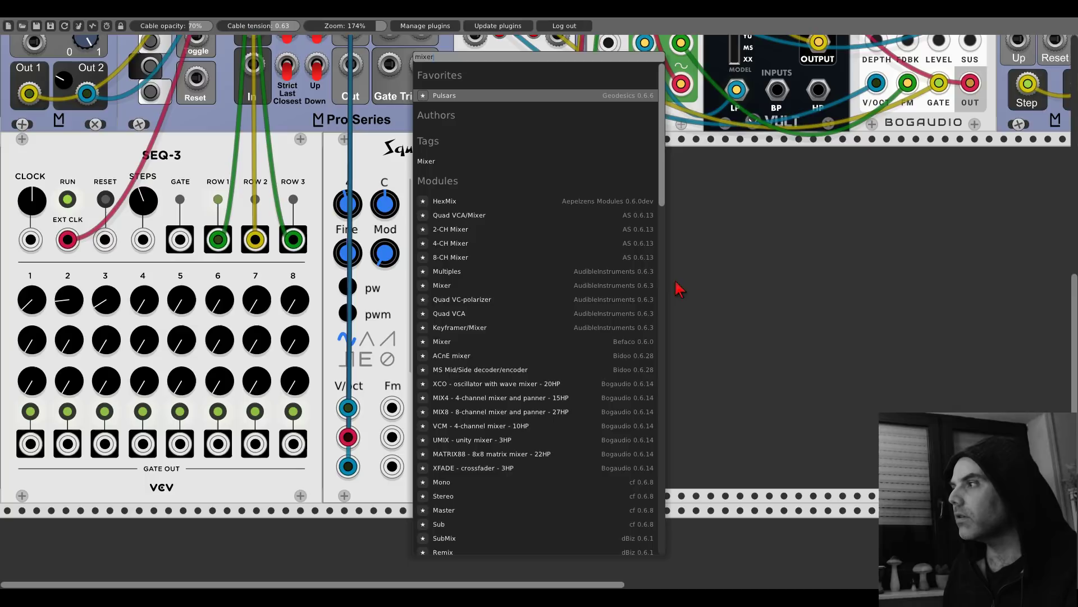
left_click(469, 243)
Step: Unplug EV3's three outputs from the main mixer and patch them into the CH1, CH2 and CH3 inputs of the 4-channel mixer
left_click_drag(520, 437, 539, 337)
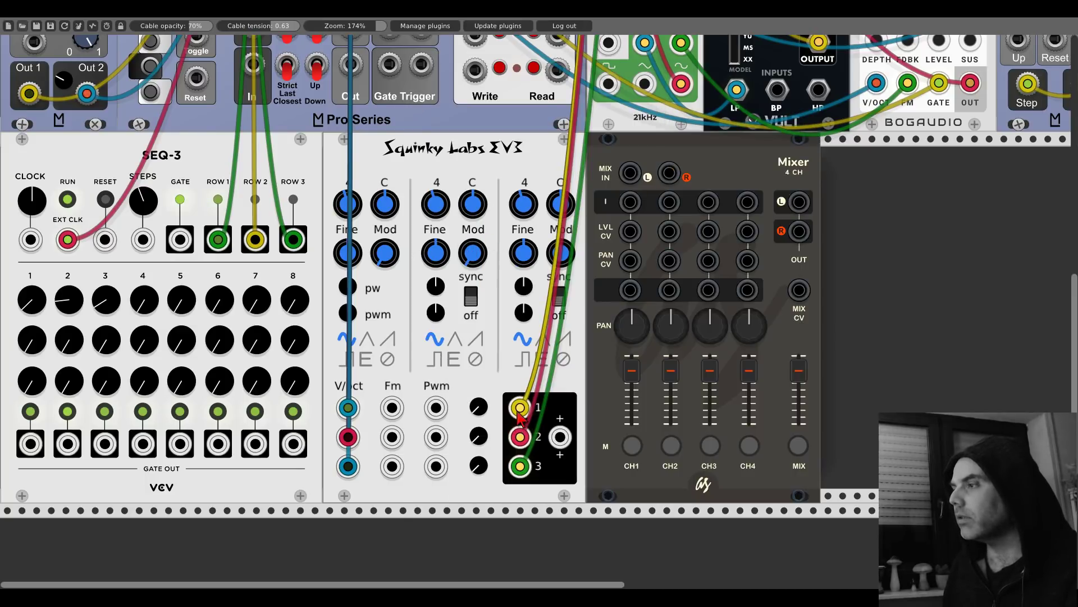
left_click_drag(520, 407, 539, 336)
left_click_drag(520, 465, 539, 365)
left_click_drag(520, 407, 630, 202)
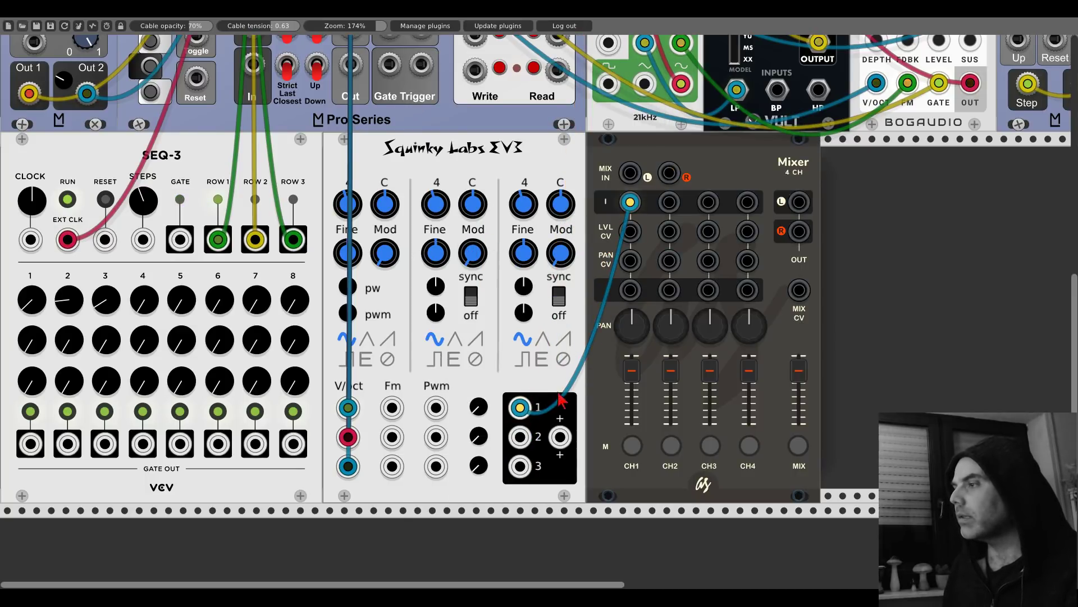
left_click_drag(520, 437, 669, 202)
left_click_drag(520, 466, 708, 202)
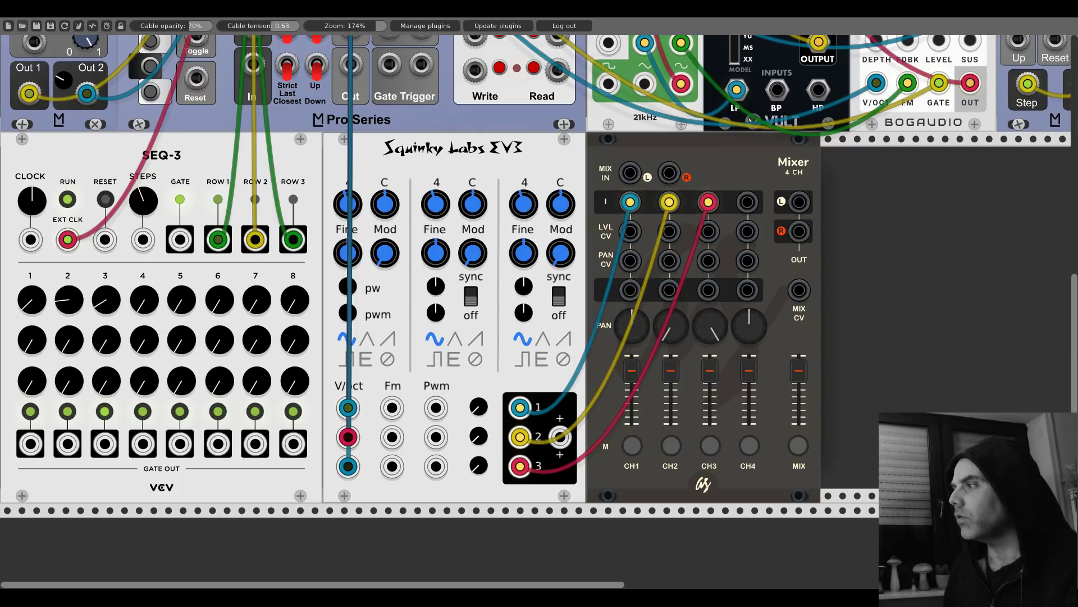
Step: Add the Blamsoft XFX F-35 module beside the 4-channel mixer and patch the mixer's L and R outputs into its inputs I and II
right_click(919, 268)
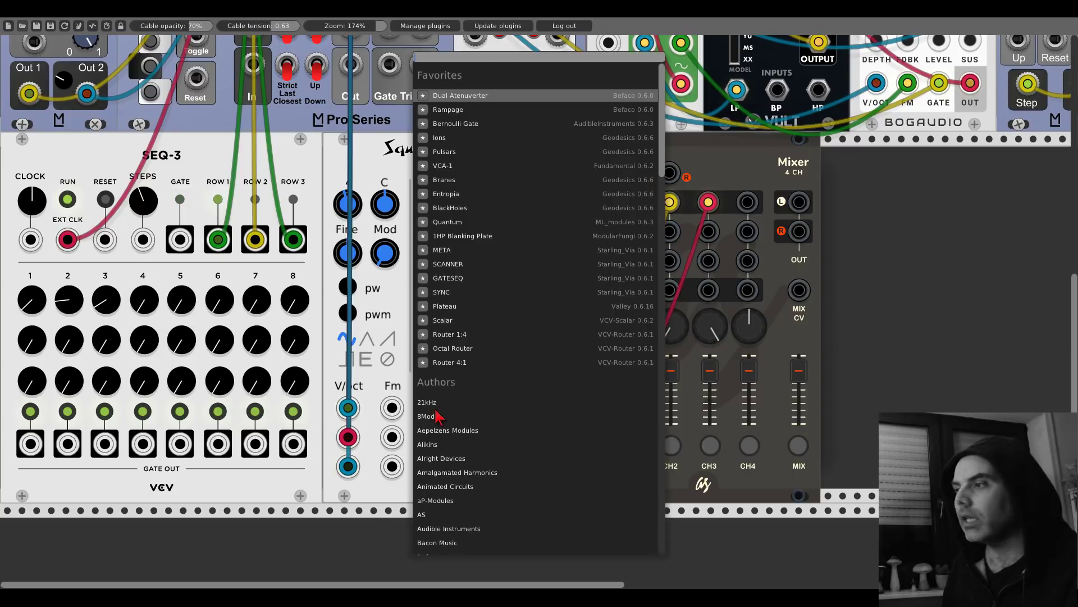
scroll(437, 416, "down", 2)
left_click(441, 542)
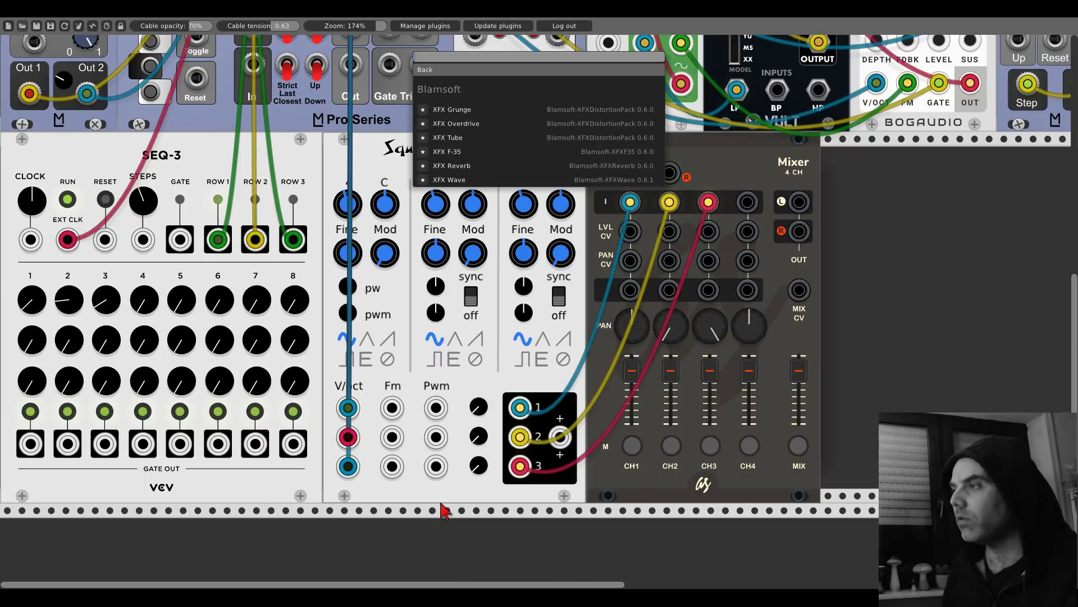
left_click(444, 162)
left_click_drag(799, 202, 799, 232)
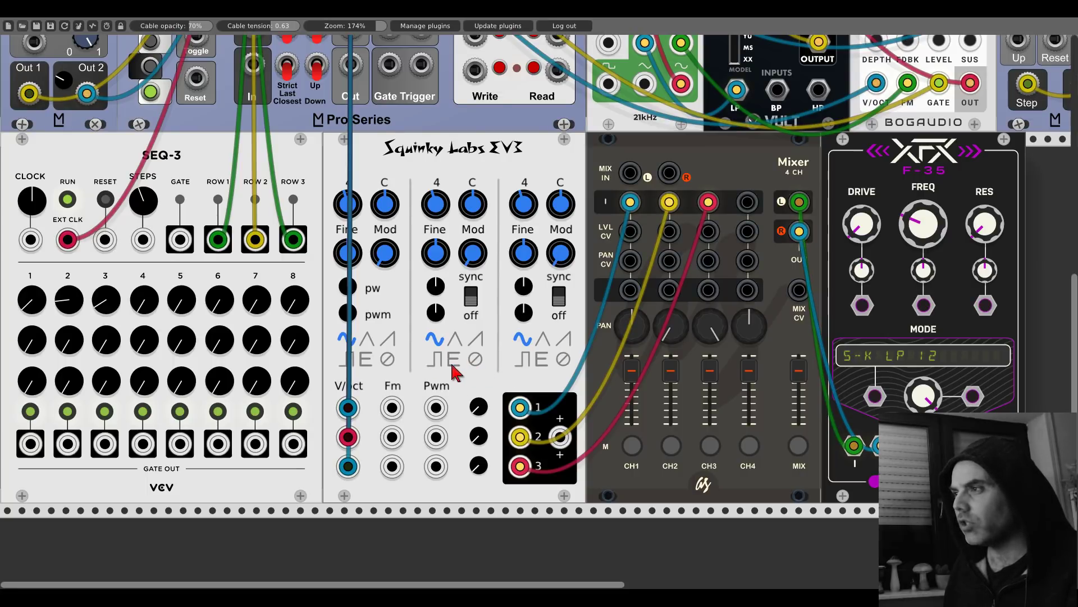
Step: Switch all three EV3 oscillators to the square waveform
left_click(348, 358)
left_click(435, 358)
left_click(523, 359)
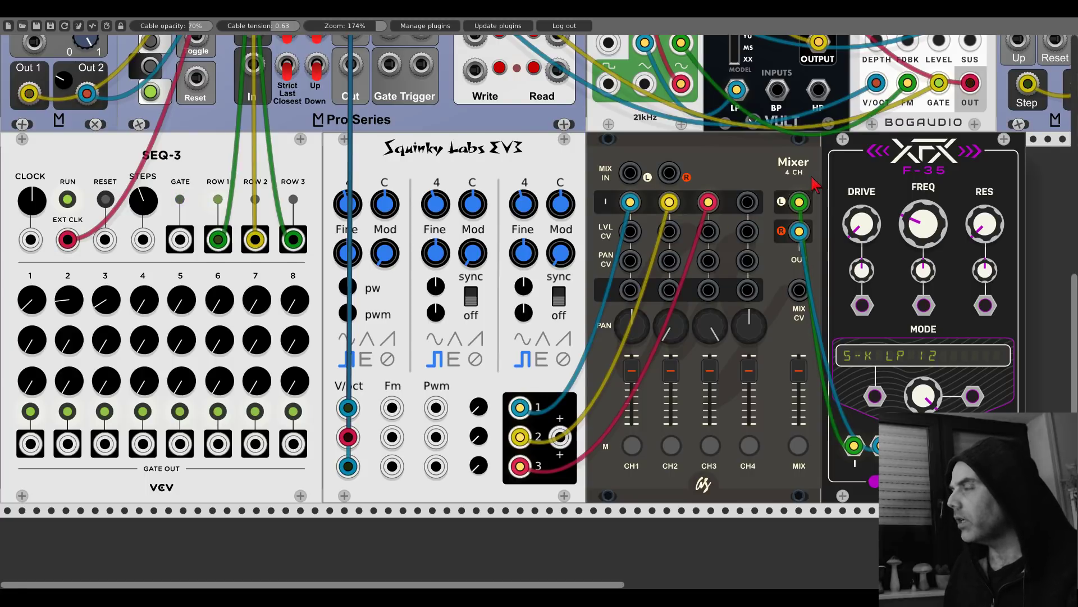
Step: Raise the F-35's frequency and resonance and patch its outputs I and II into the main mixer's channel 4 left and right inputs
scroll(814, 188, "right", 5)
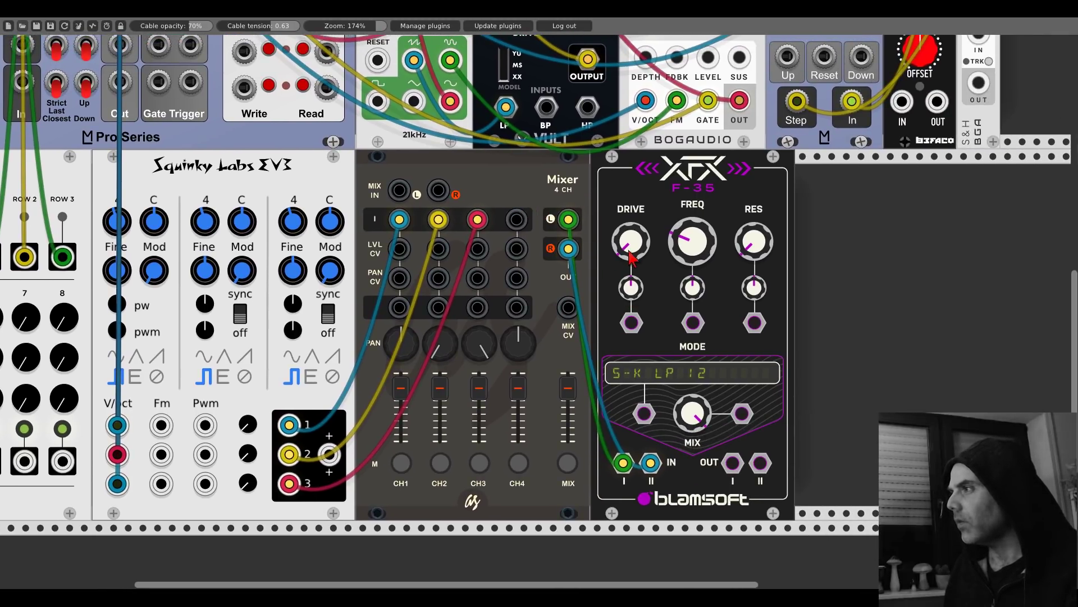
left_click_drag(748, 246, 748, 245)
scroll(732, 473, "up", 14)
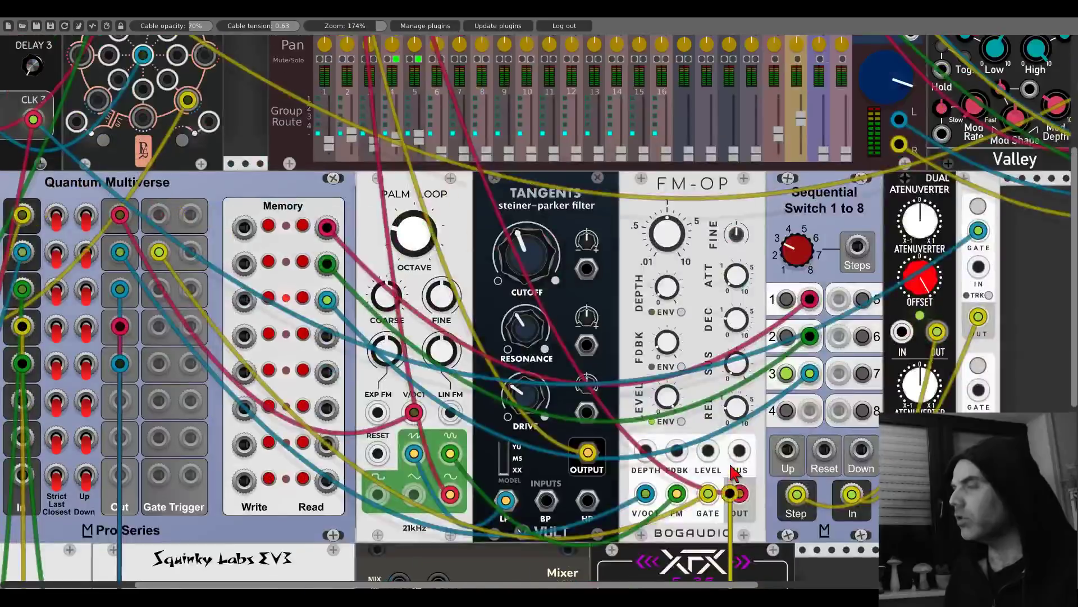
left_click_drag(392, 63, 760, 389)
scroll(765, 451, "down", 11)
scroll(753, 496, "down", 5)
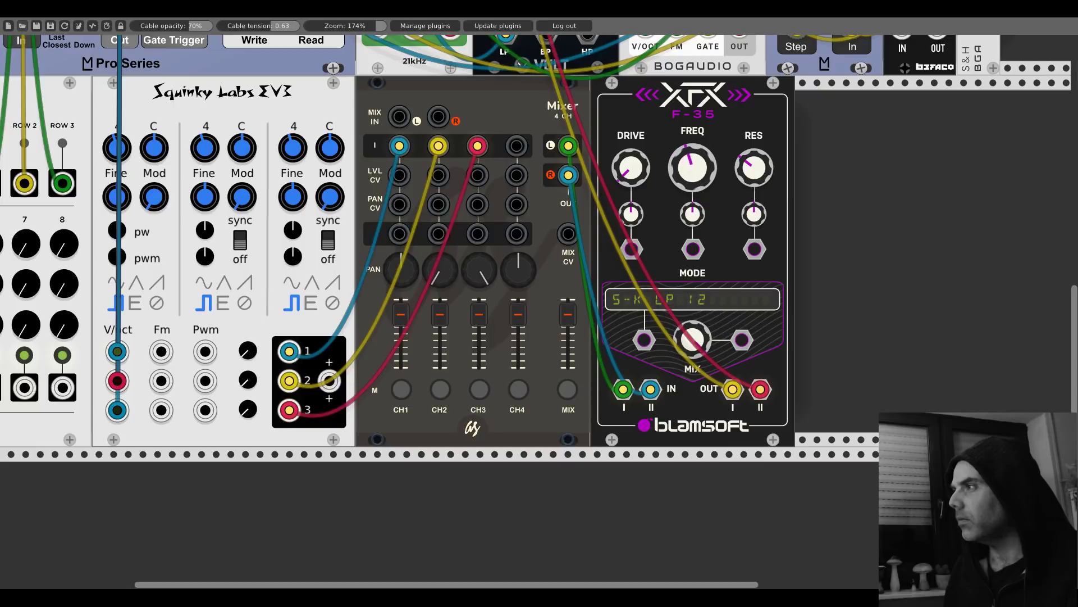
Step: Pull the main mixer's channel 5 fader all the way down and fine-tune the F-35's filter frequency
scroll(427, 337, "up", 17)
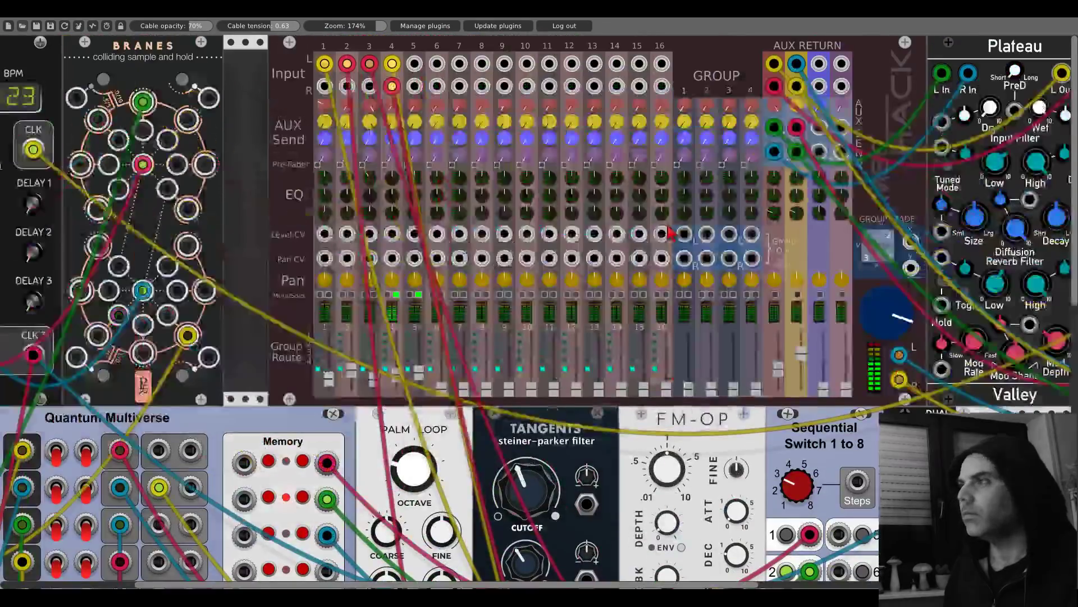
left_click_drag(419, 372, 419, 387)
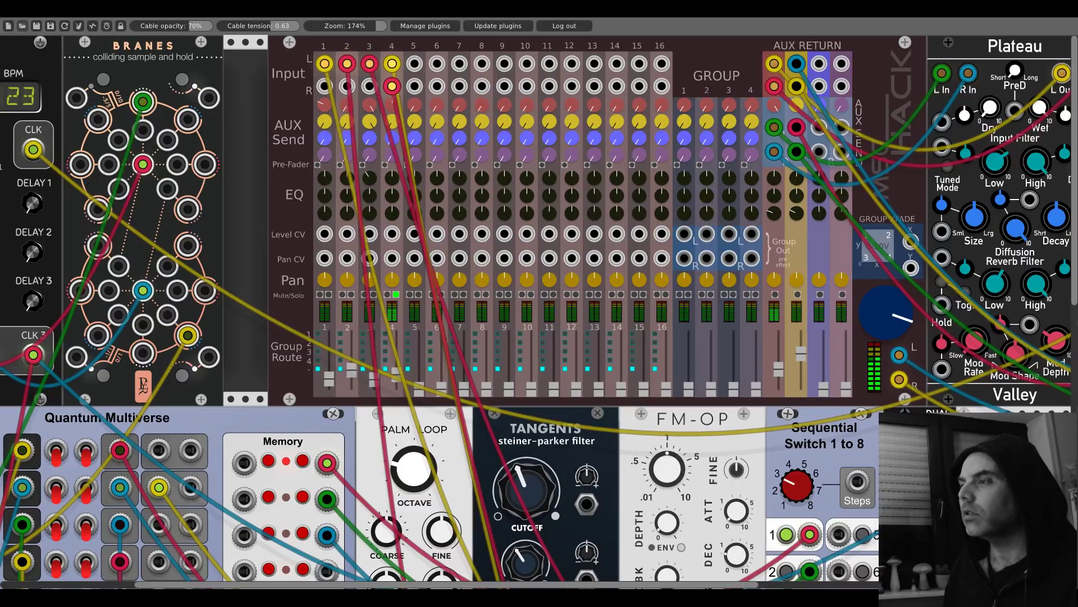
scroll(399, 163, "down", 12)
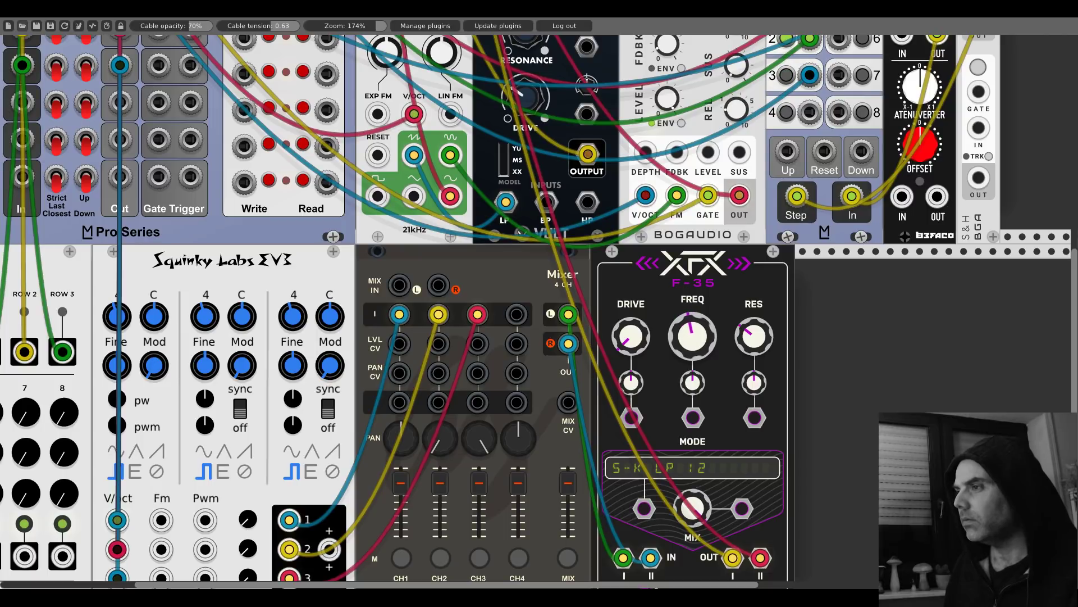
left_click_drag(693, 337, 693, 344)
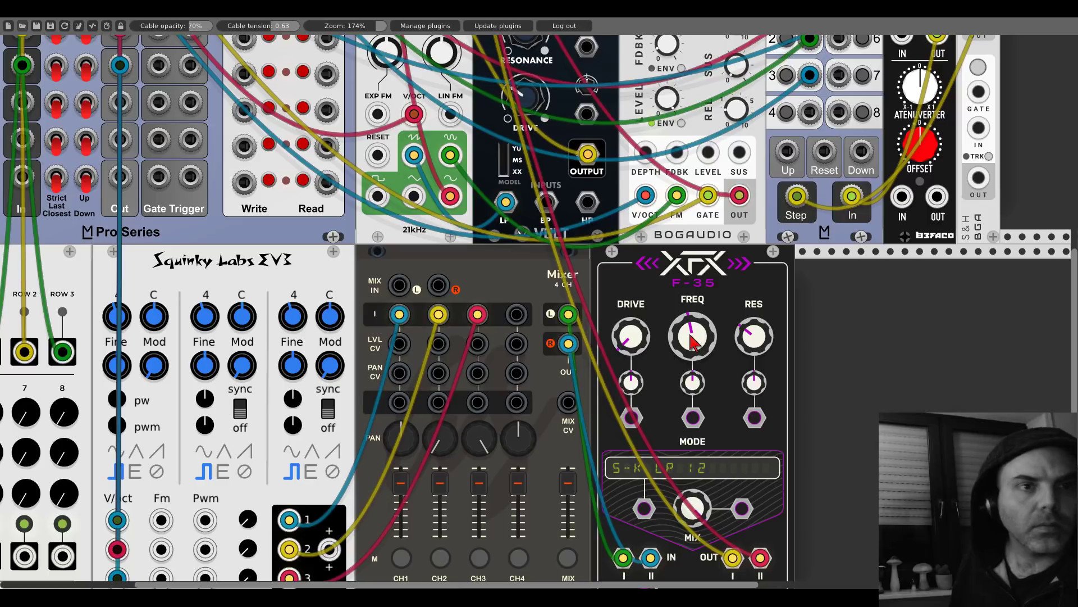
Step: Add Bogaudio's ADSR utility envelope module directly beside the F-35 filter
scroll(817, 354, "down", 2)
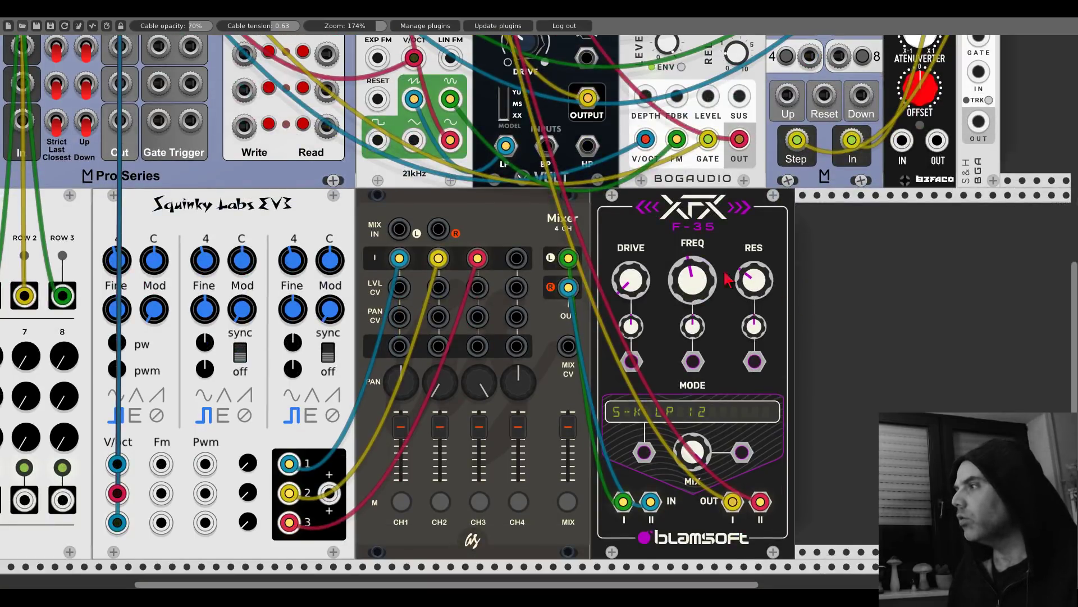
right_click(850, 362)
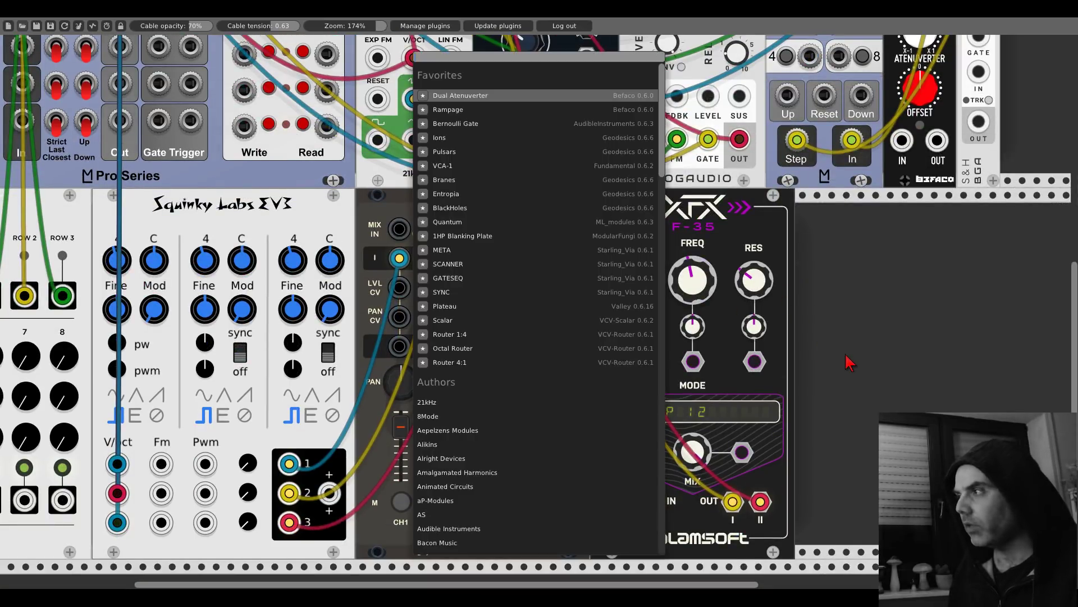
type("adsr")
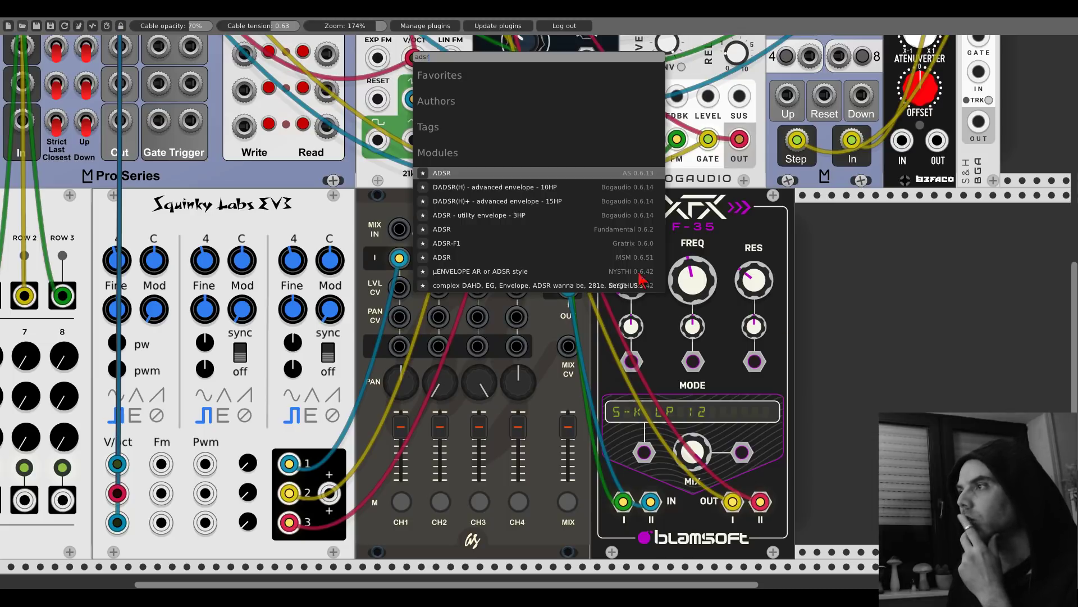
left_click(471, 220)
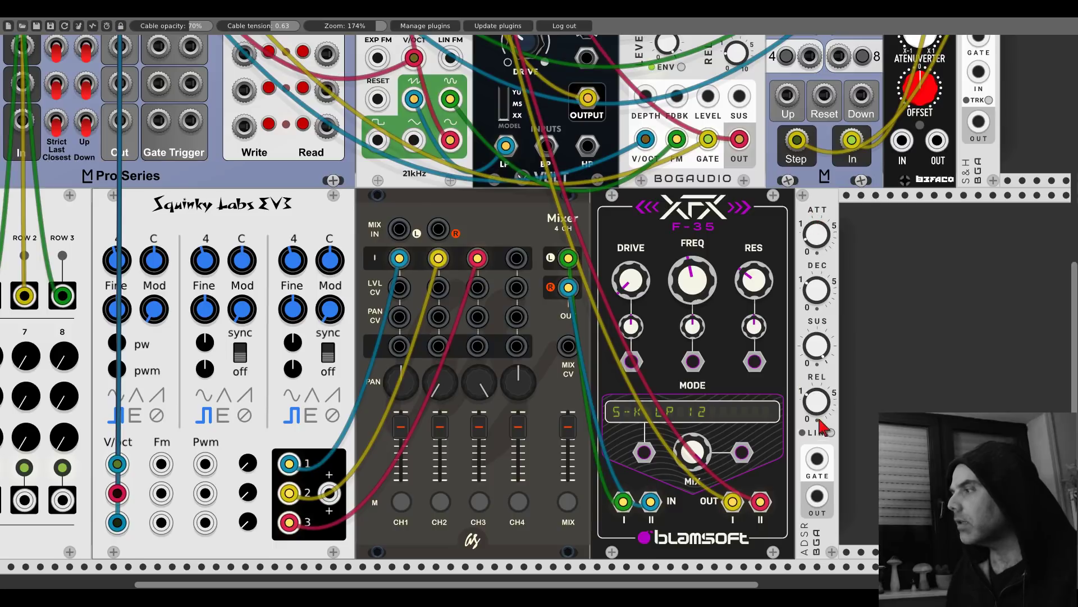
Step: Patch the clock's CLK 3 into the ADSR's gate and the ADSR's output into the F-35's FREQ CV input, opening its attenuator
left_click_drag(817, 460, 236, 130)
scroll(750, 242, "down", 7)
scroll(750, 242, "right", 5)
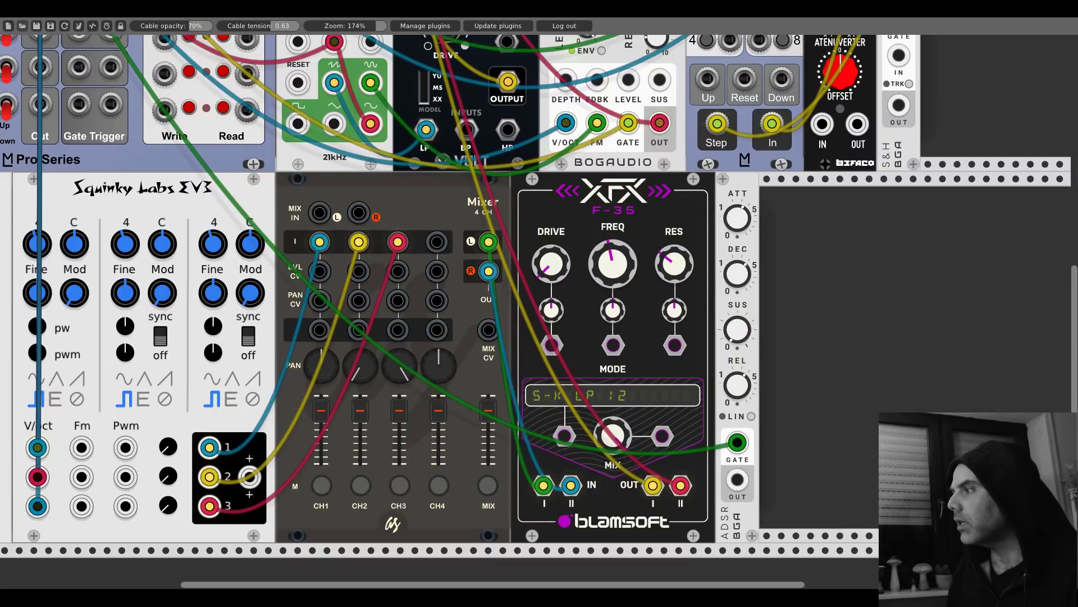
left_click_drag(737, 481, 613, 345)
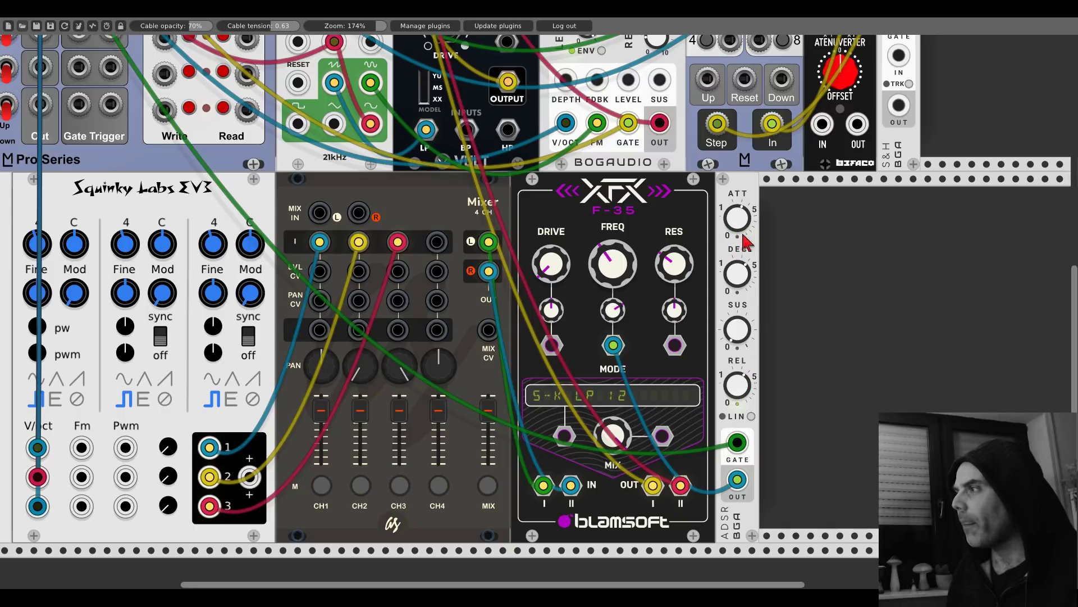
Step: Adjust the ADSR's release, decay and attack times to shape the filter sweep
left_click_drag(738, 386, 737, 382)
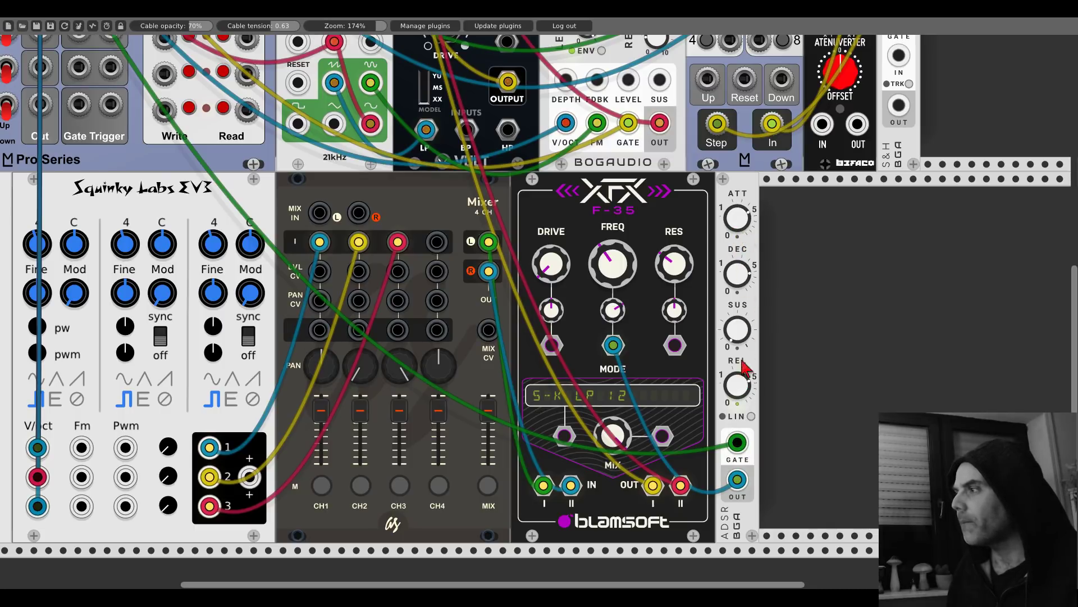
left_click_drag(737, 275, 738, 265)
left_click_drag(724, 227, 725, 213)
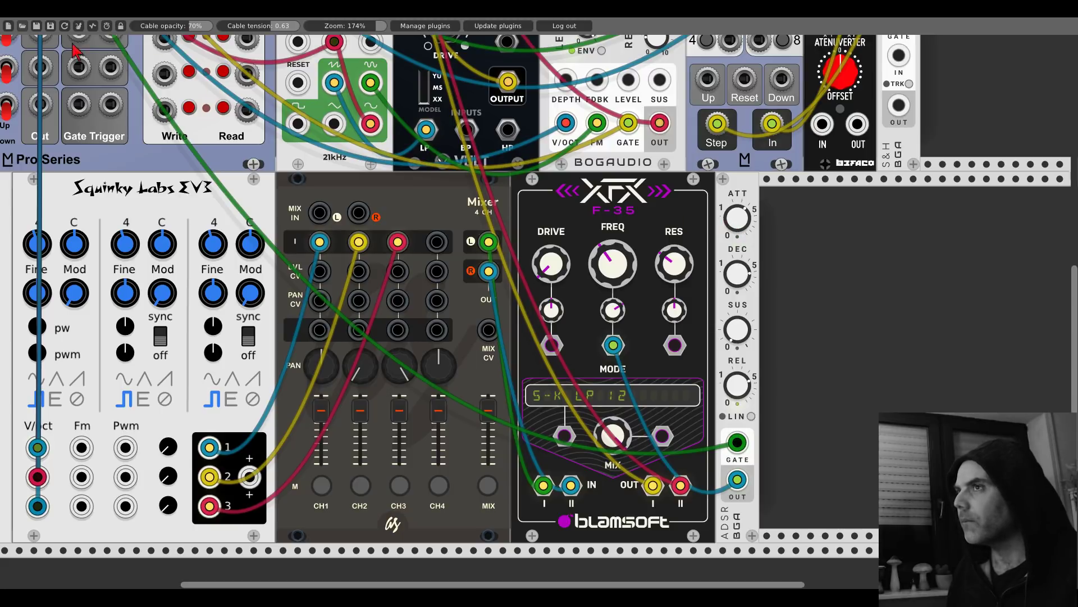
Step: Review the main mixer, clock, Quantum Multiverse and SEQ-3 sections of the patch
scroll(180, 181, "up", 9)
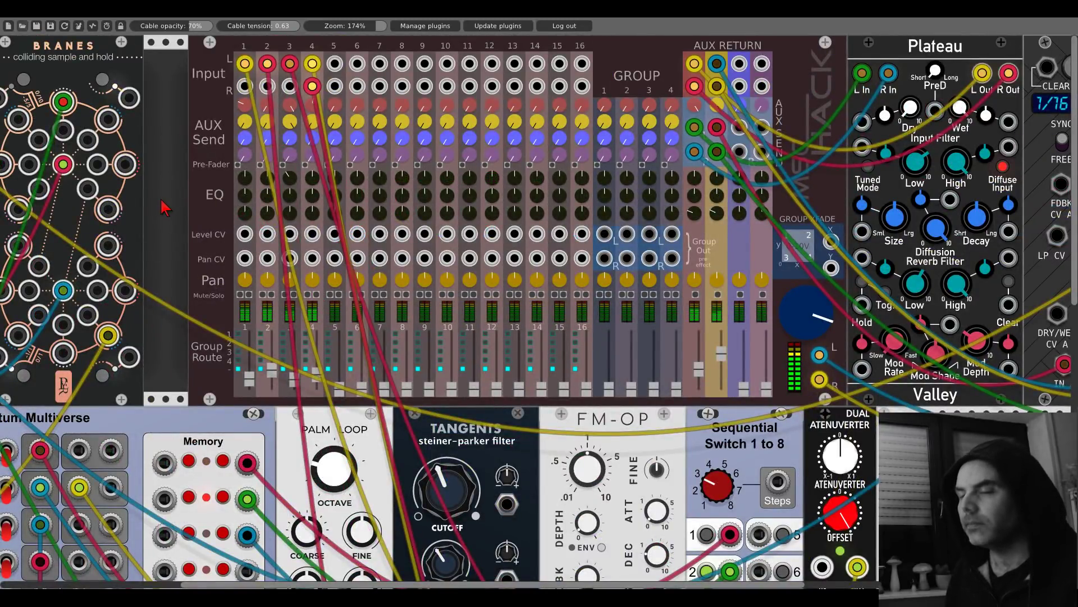
scroll(164, 208, "left", 11)
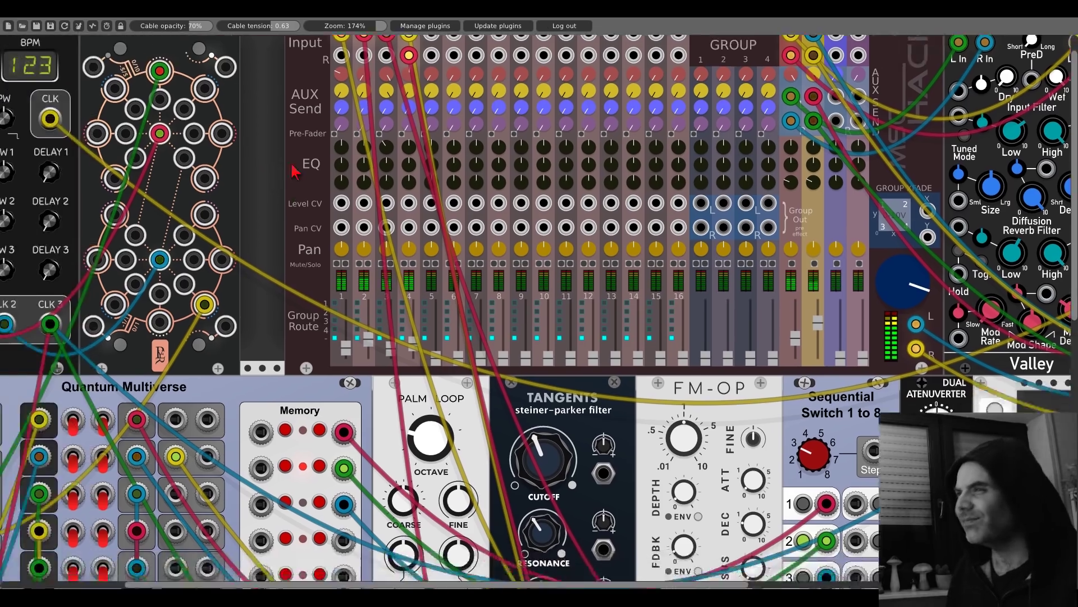
scroll(490, 174, "down", 3)
scroll(491, 175, "down", 13)
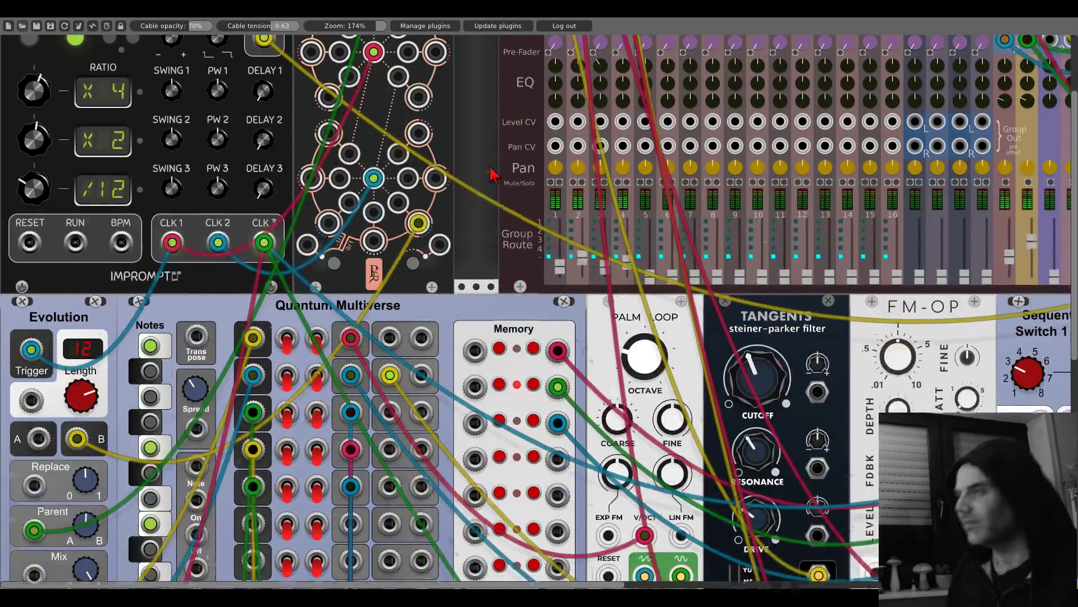
scroll(467, 222, "down", 7)
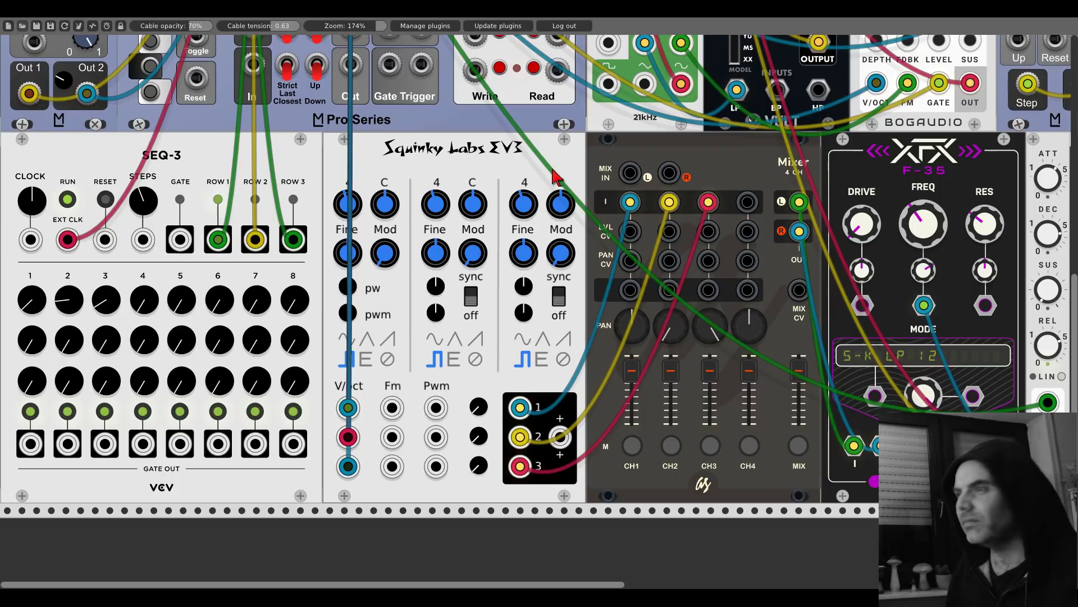
scroll(553, 177, "up", 5)
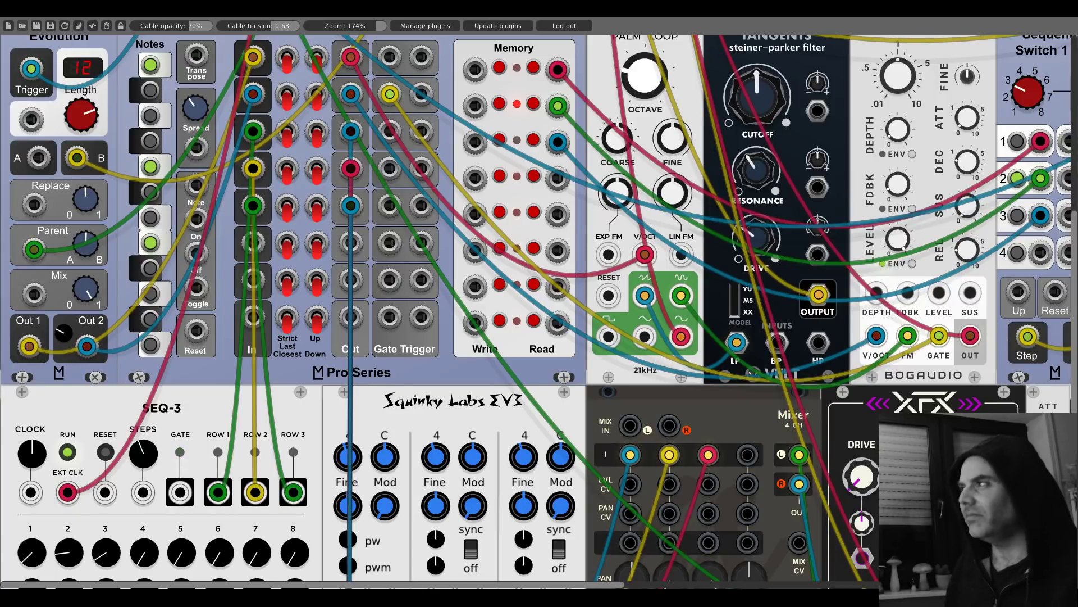
Step: Add the AS Signal Delay module directly beside the ADSR
scroll(484, 302, "down", 10)
scroll(484, 302, "right", 15)
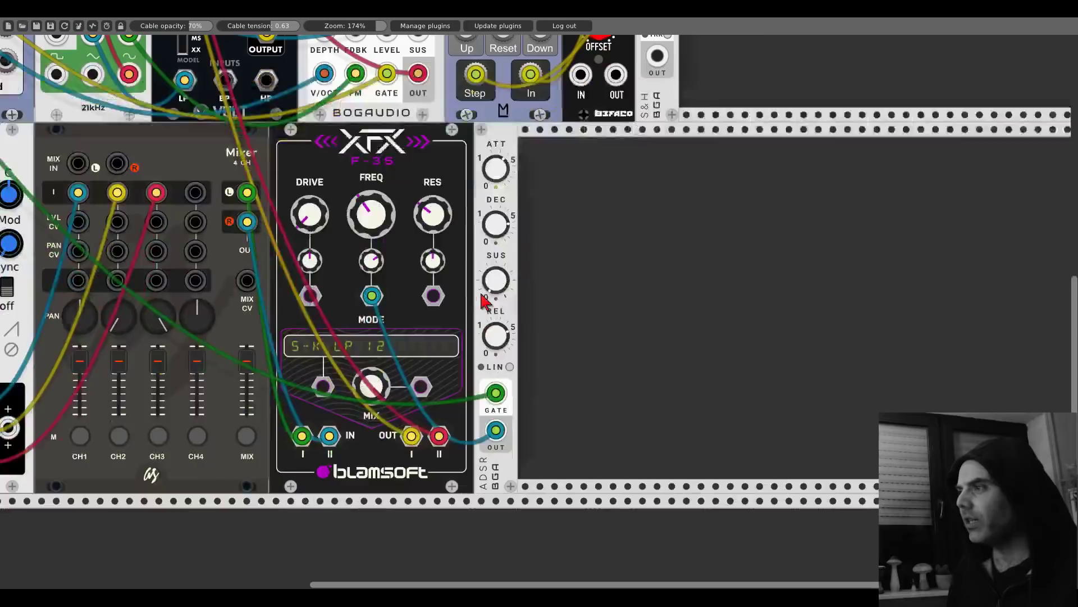
right_click(566, 257)
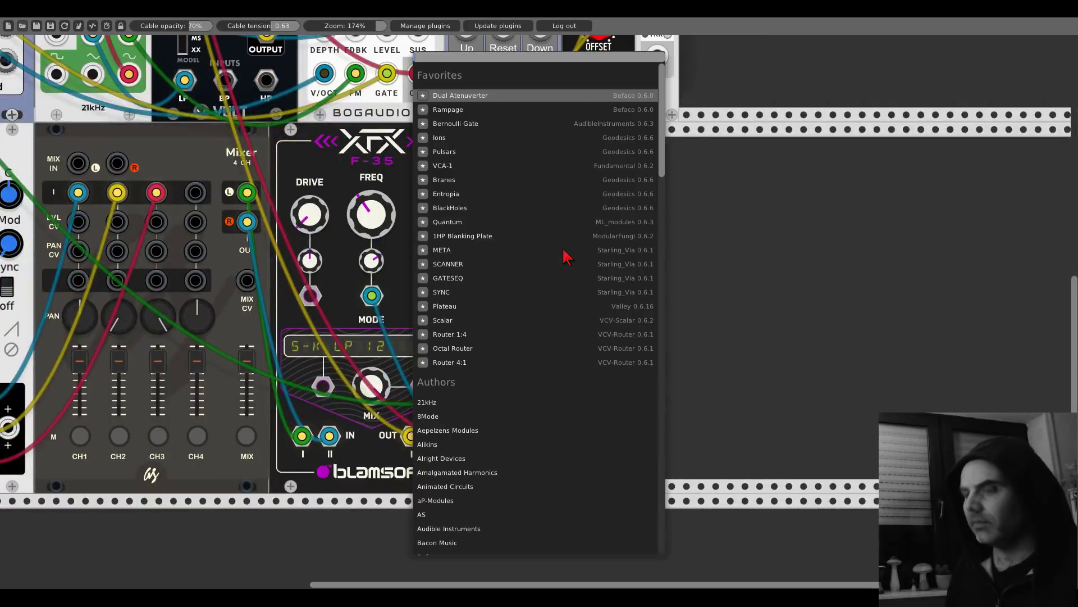
type("signal")
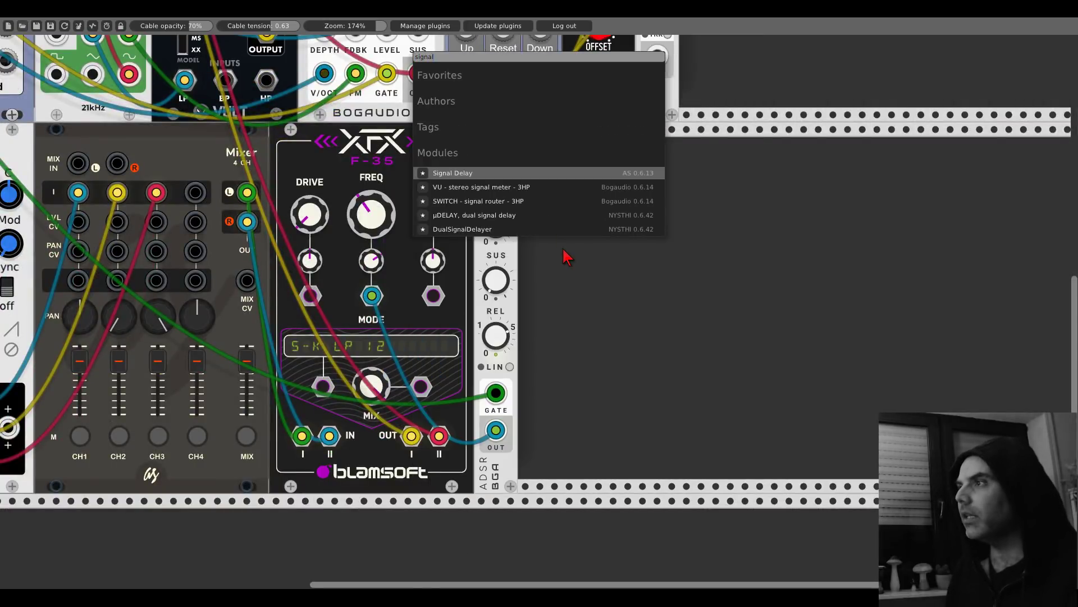
left_click(529, 178)
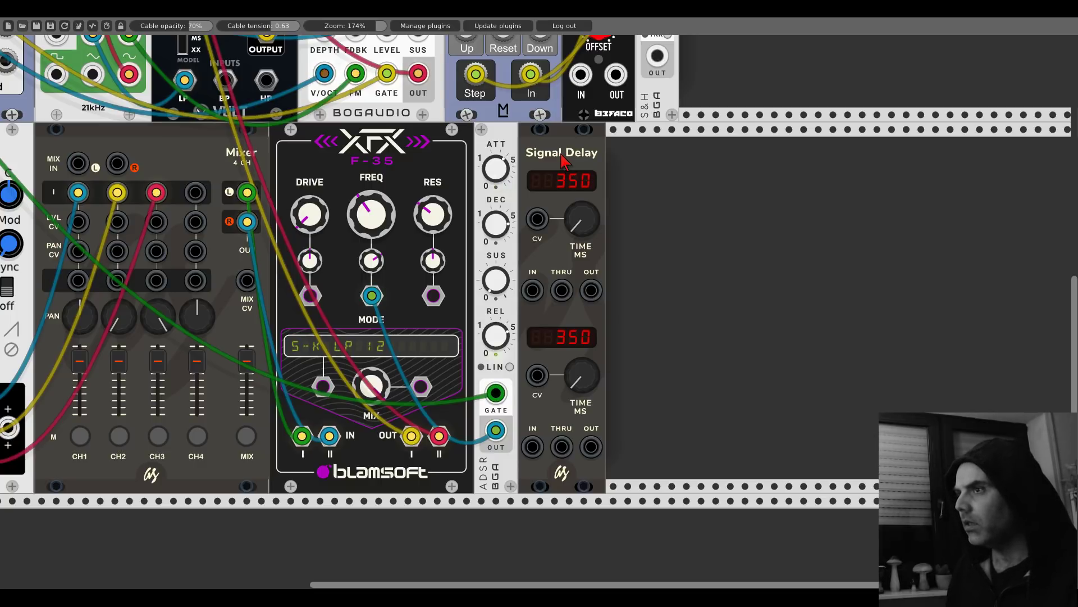
Step: Feed the ADSR's output into both Signal Delay channels by way of the first THRU, with delay times of 905 and 1415 ms
scroll(564, 160, "left", 5)
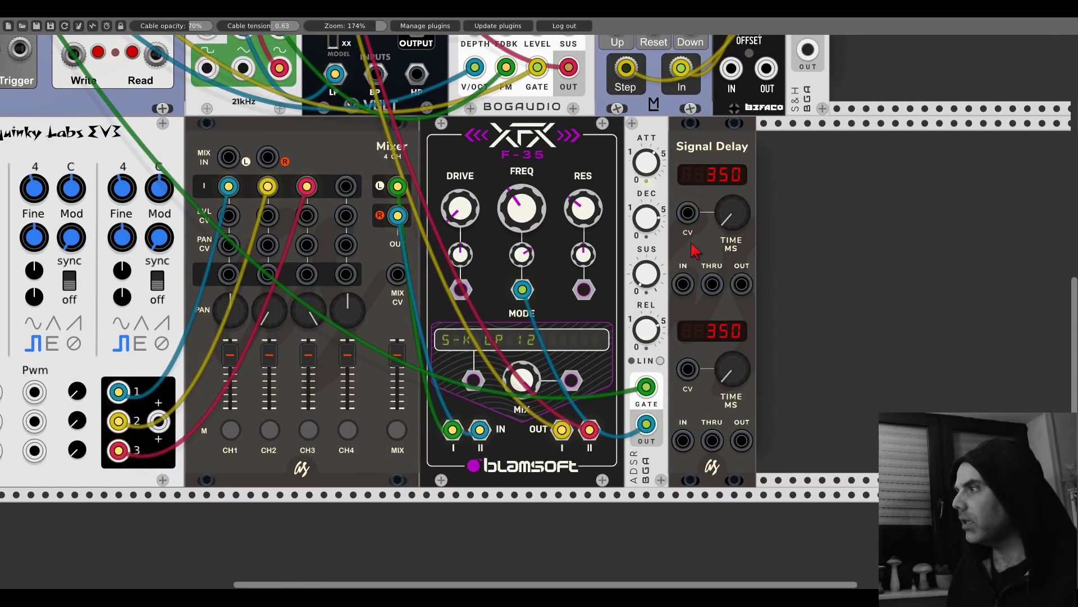
left_click_drag(683, 284, 646, 424)
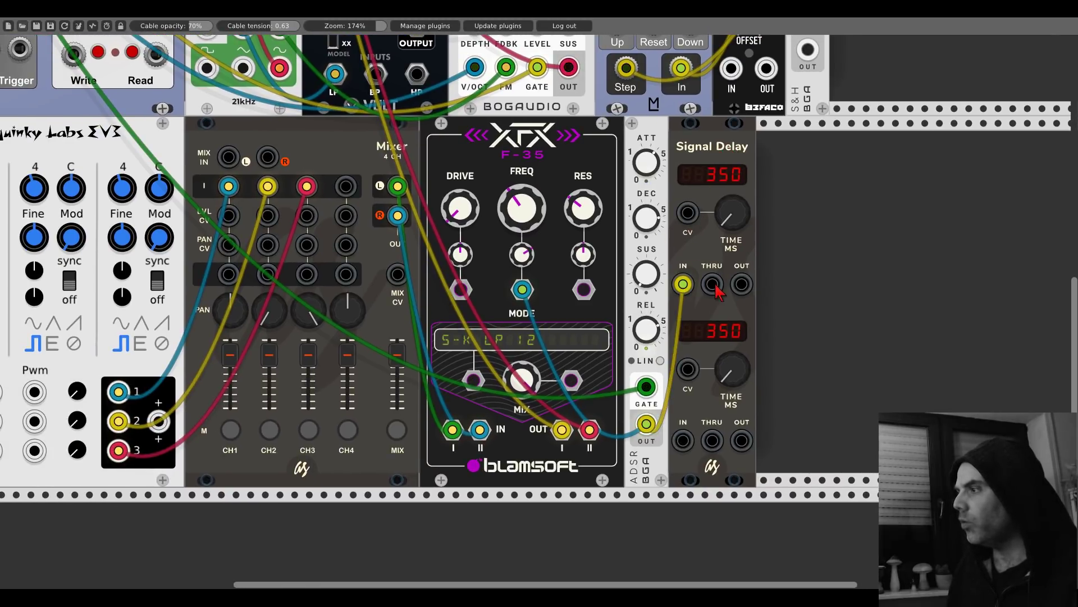
left_click_drag(712, 284, 683, 440)
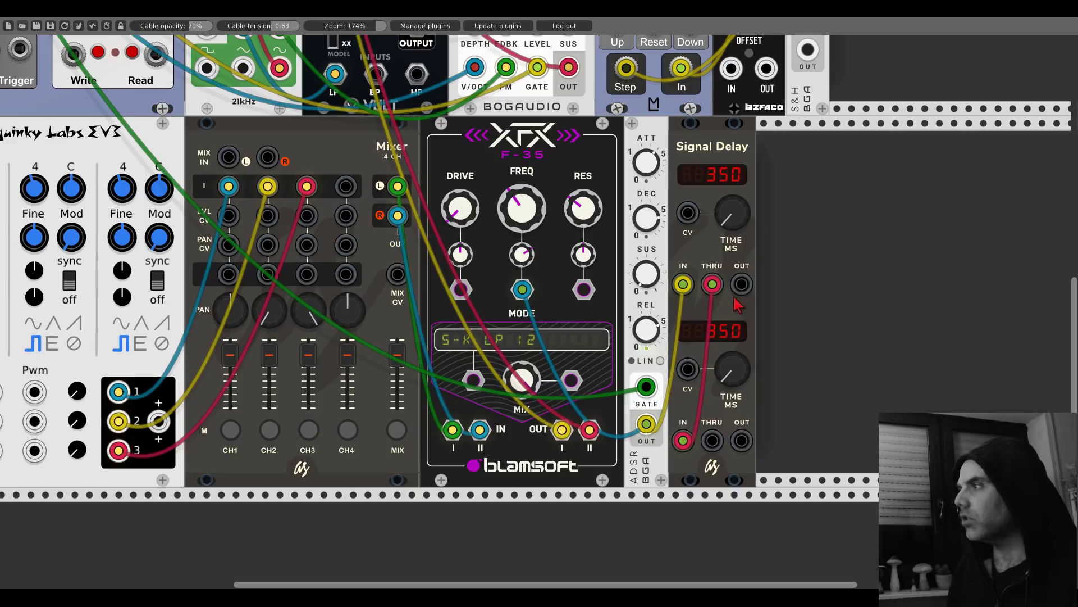
left_click_drag(732, 213, 732, 174)
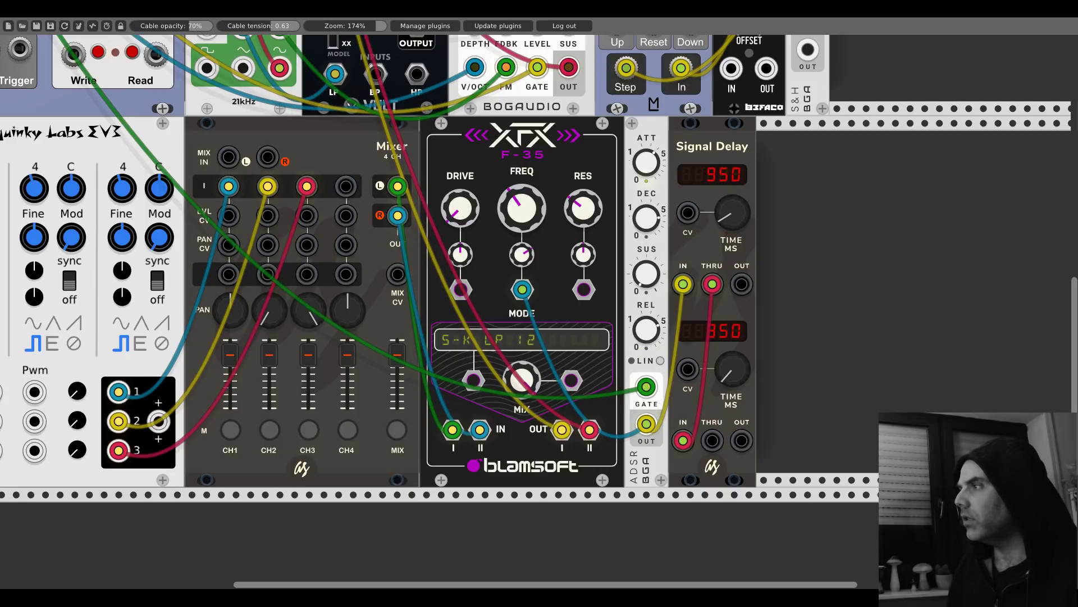
left_click_drag(729, 359, 729, 337)
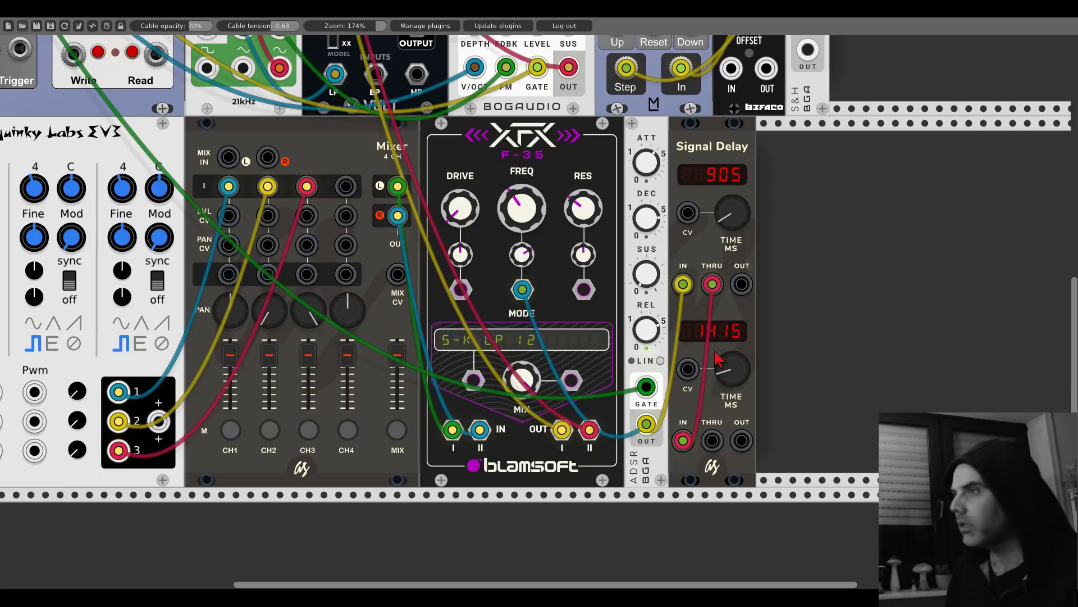
Step: Patch the ADSR's output into EV3's first Pwm input
left_click_drag(697, 160, 983, 153)
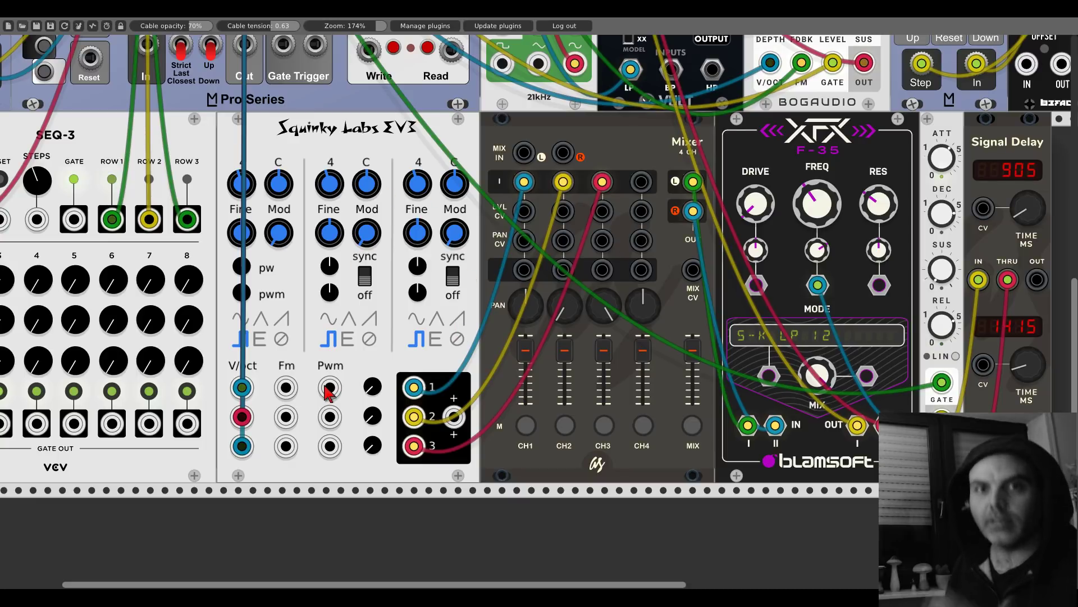
left_click_drag(328, 391, 942, 430)
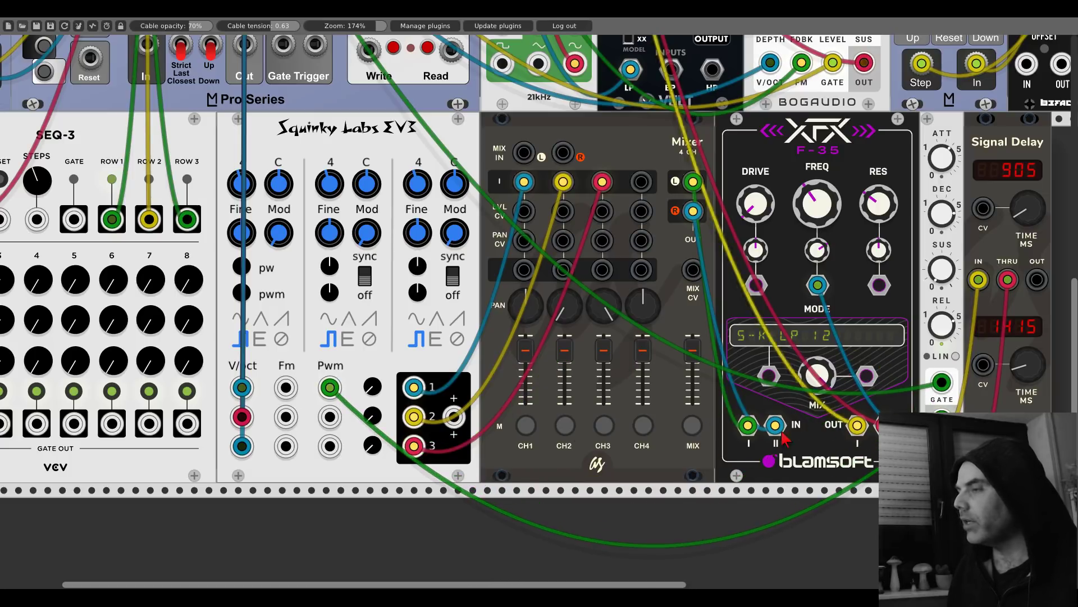
Step: Patch Signal Delay's first and second channel outputs into EV3's second and third Pwm inputs, and raise the oscillators' pwm amounts
left_click_drag(330, 417, 1036, 279)
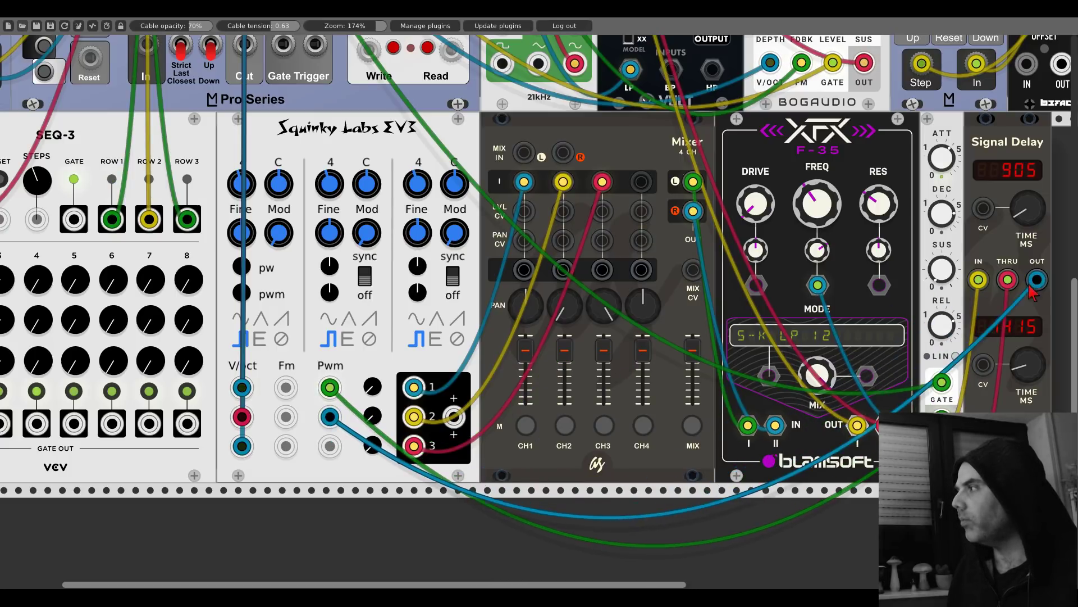
left_click_drag(330, 446, 922, 533)
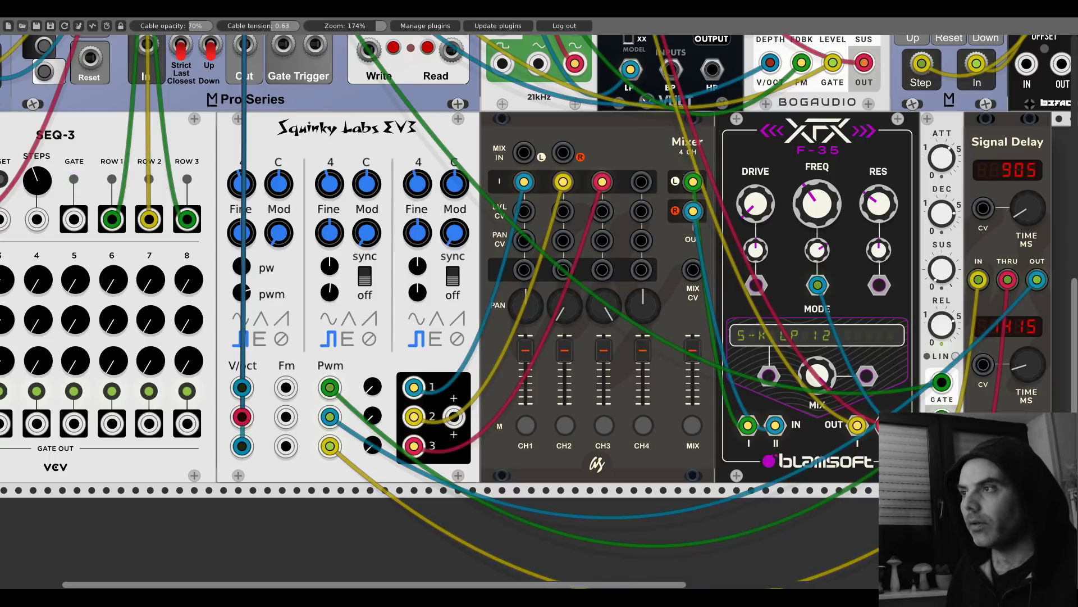
left_click_drag(330, 293, 329, 286)
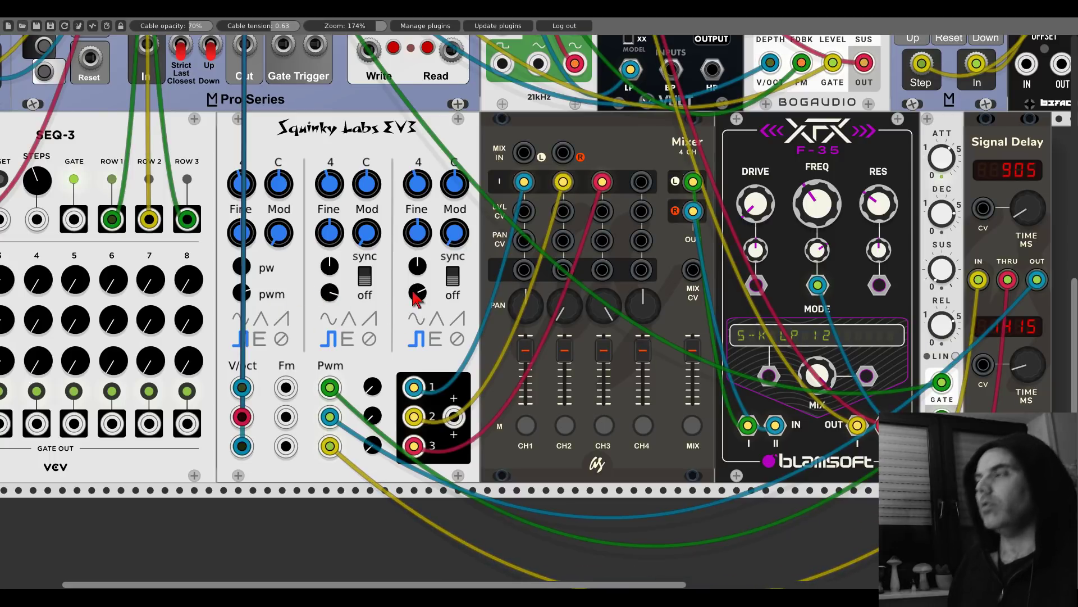
Step: Examine the wiring of the F-35, ADSR and Signal Delay and the voice rows above them at 130% zoom
left_click_drag(679, 263, 490, 521)
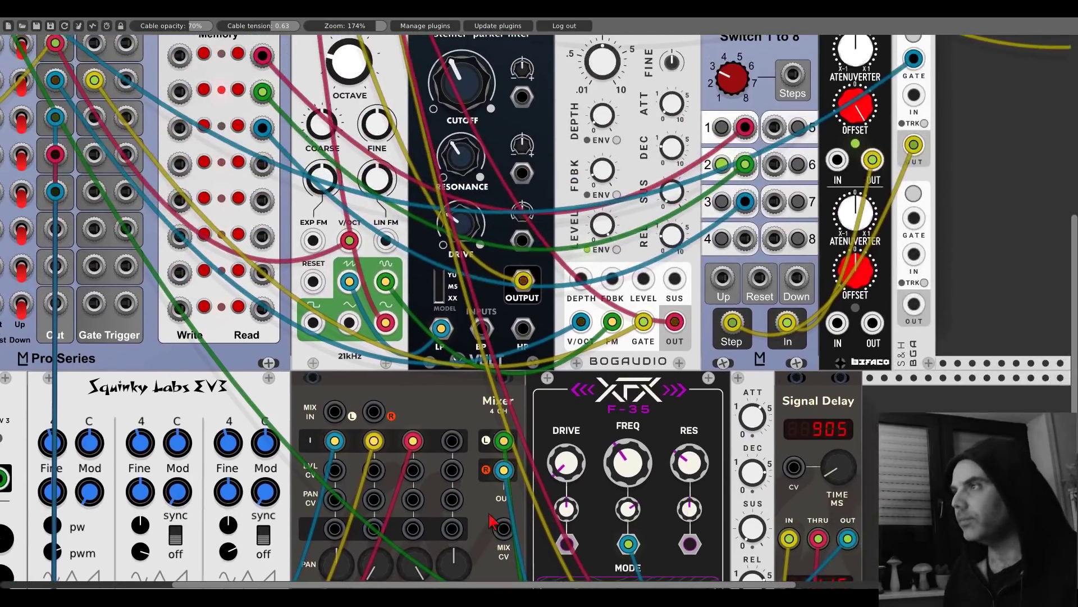
scroll(393, 365, "down", 3)
scroll(393, 365, "right", 4)
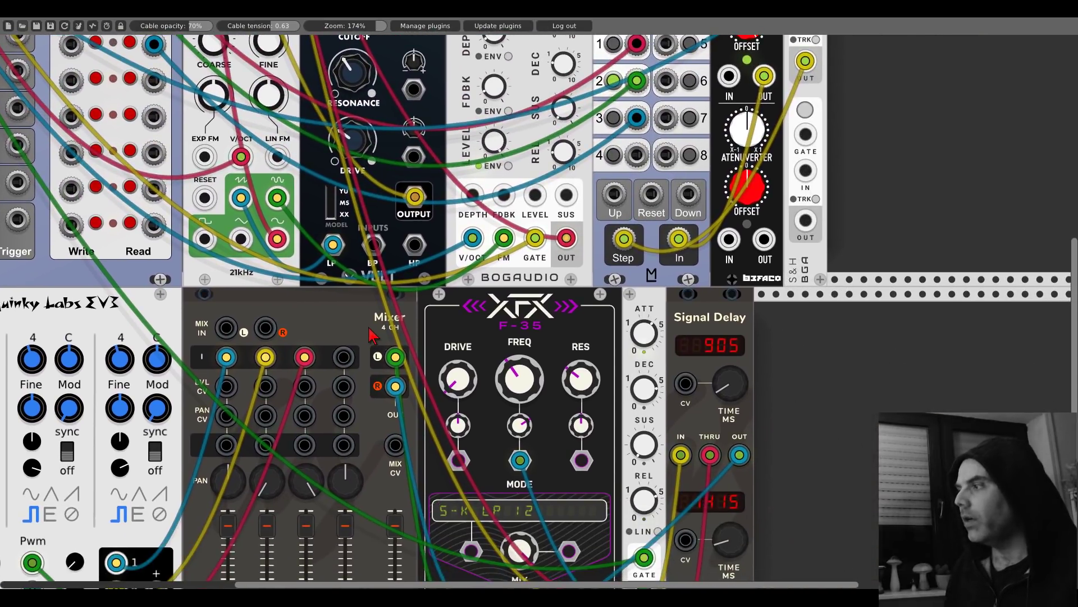
scroll(372, 335, "up", 5)
scroll(550, 303, "down", 5)
left_click_drag(418, 174, 739, 470)
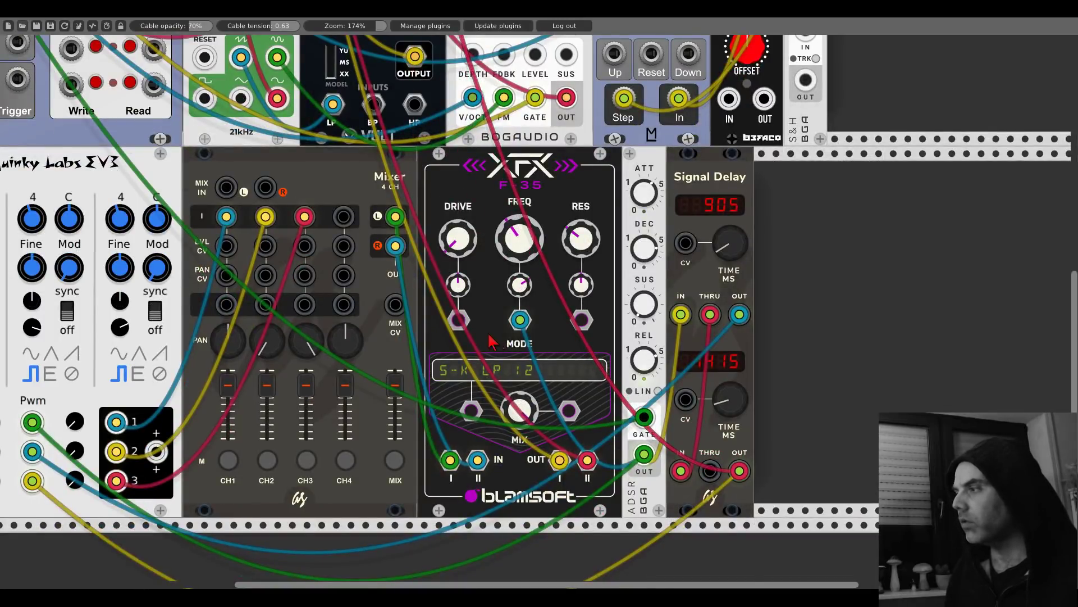
scroll(490, 341, "up", 10)
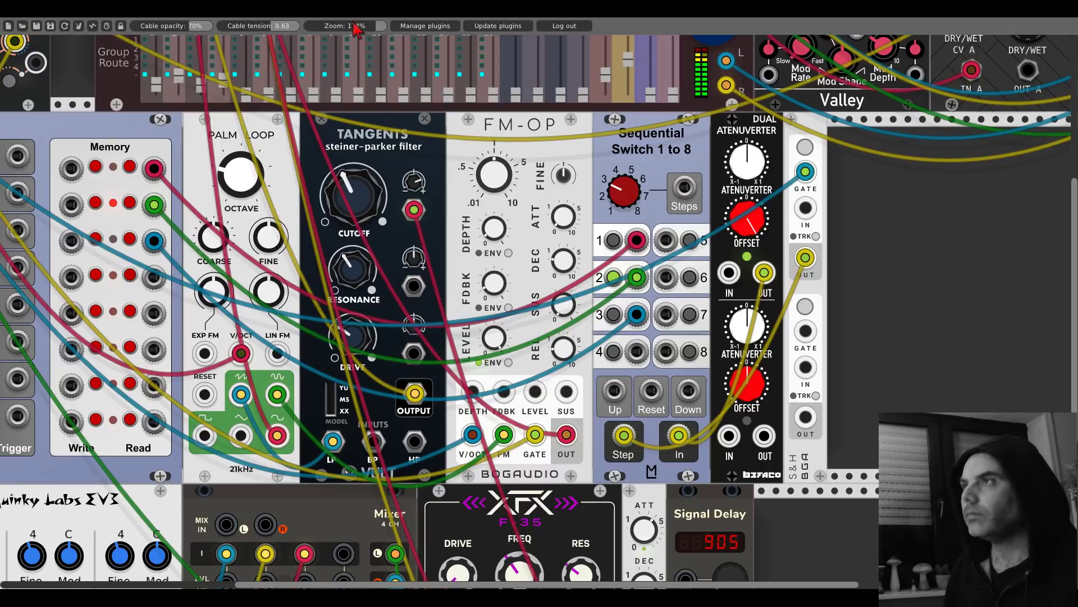
scroll(336, 101, "down", 5)
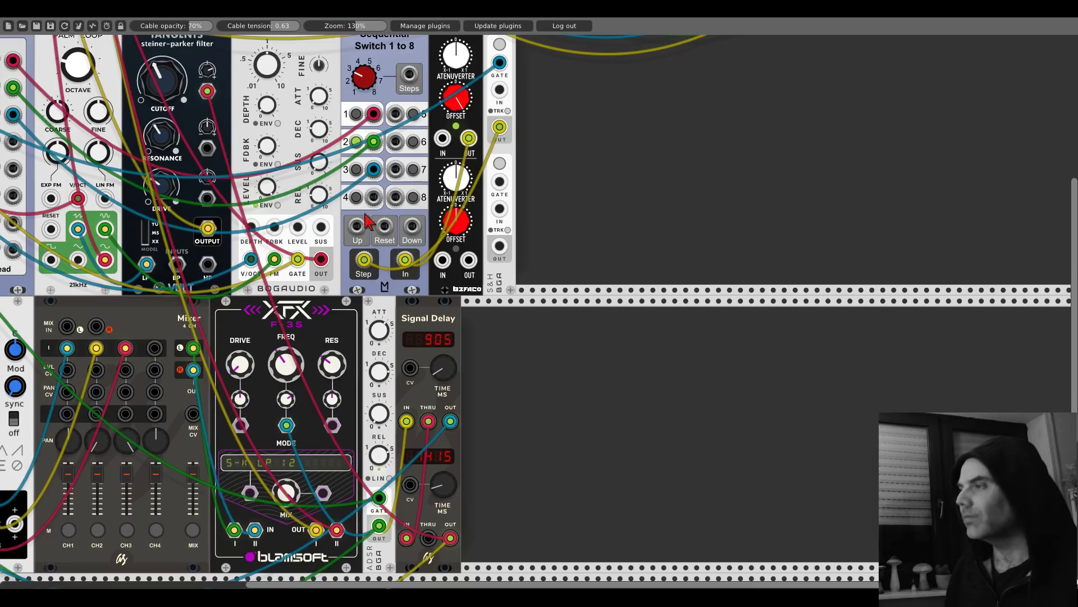
scroll(335, 238, "up", 3)
scroll(348, 173, "up", 4)
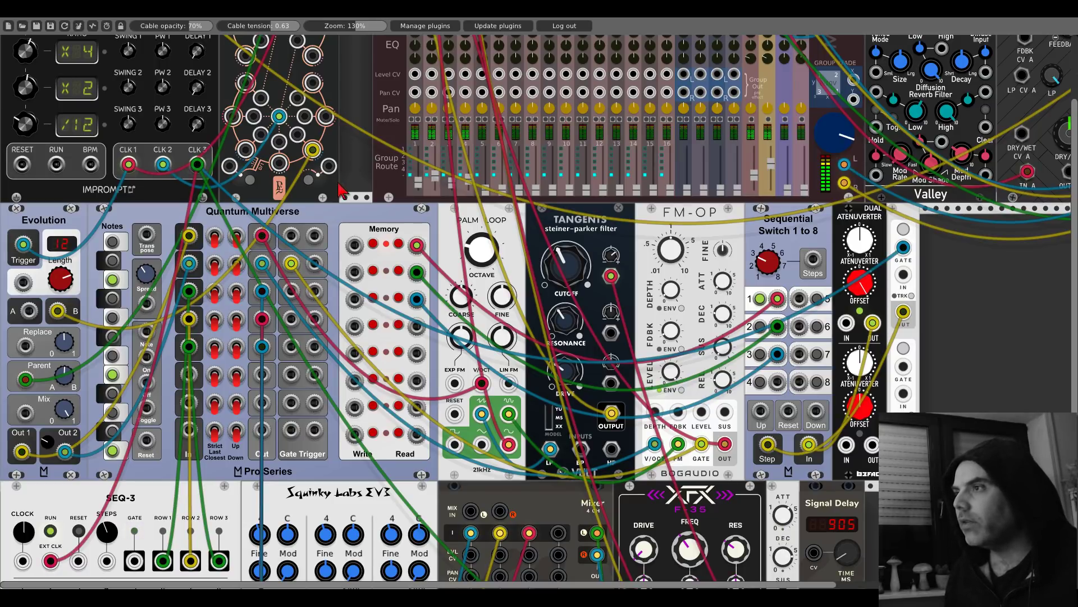
Step: Disconnect the three cables running from Quantum Multiverse's first three Memory Read jacks to the Sequential Switch
right_click(416, 246)
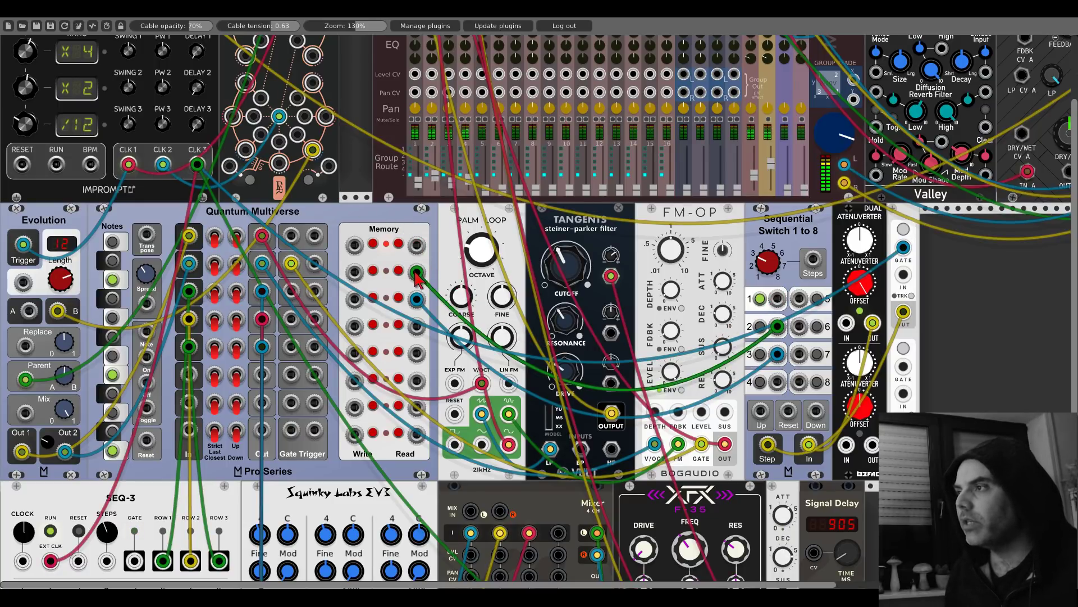
right_click(417, 273)
right_click(417, 300)
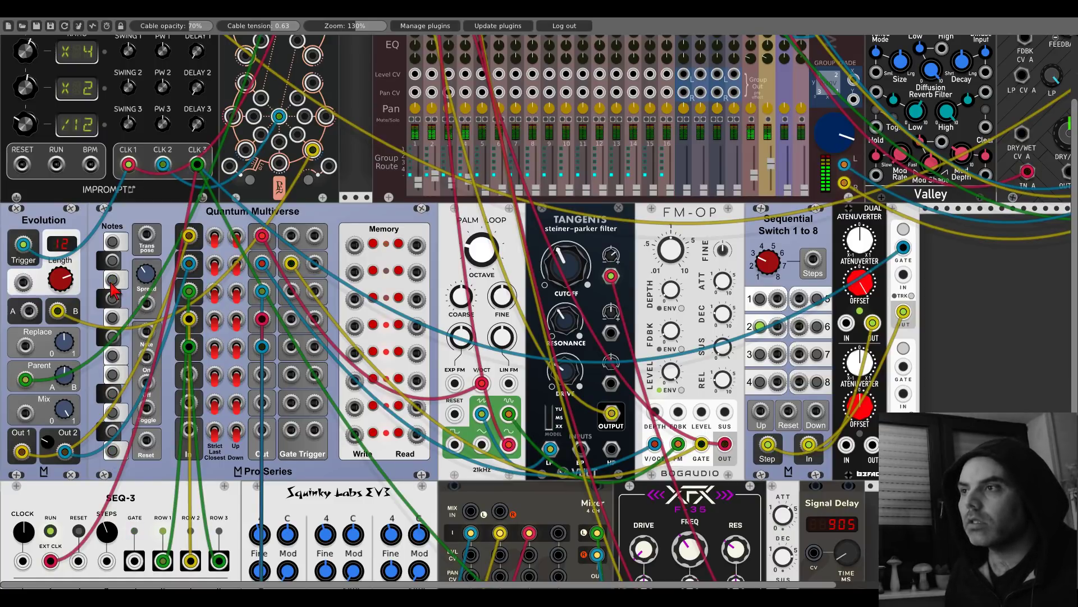
Step: Turn on Quantum Multiverse's first, seventh and tenth Notes from the top, and patch Memory Read jacks 1 to 4 into Sequential Switch 1 to 4
left_click(114, 243)
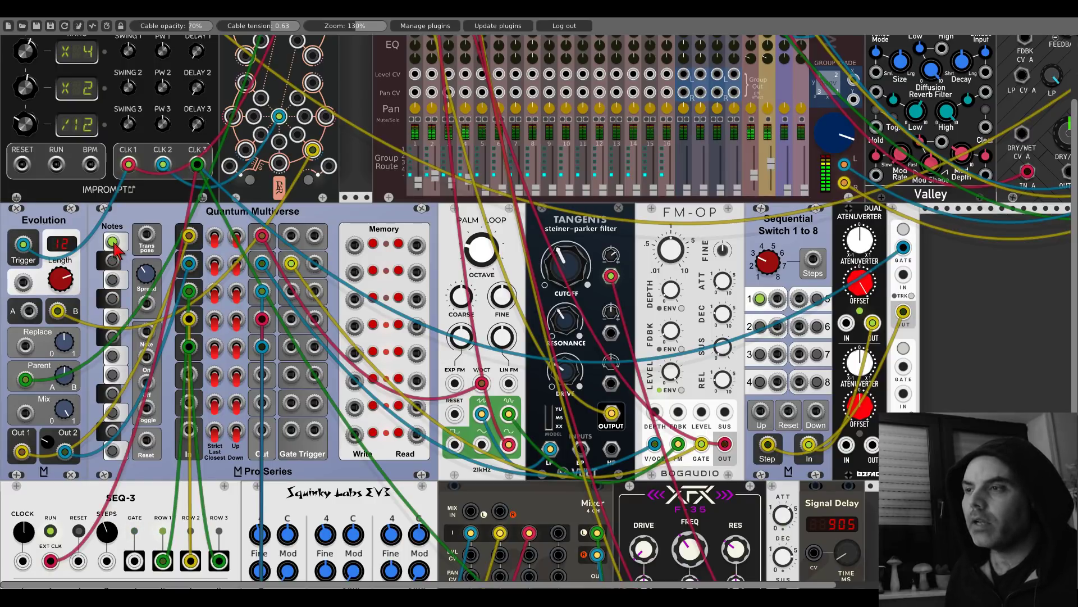
left_click(114, 413)
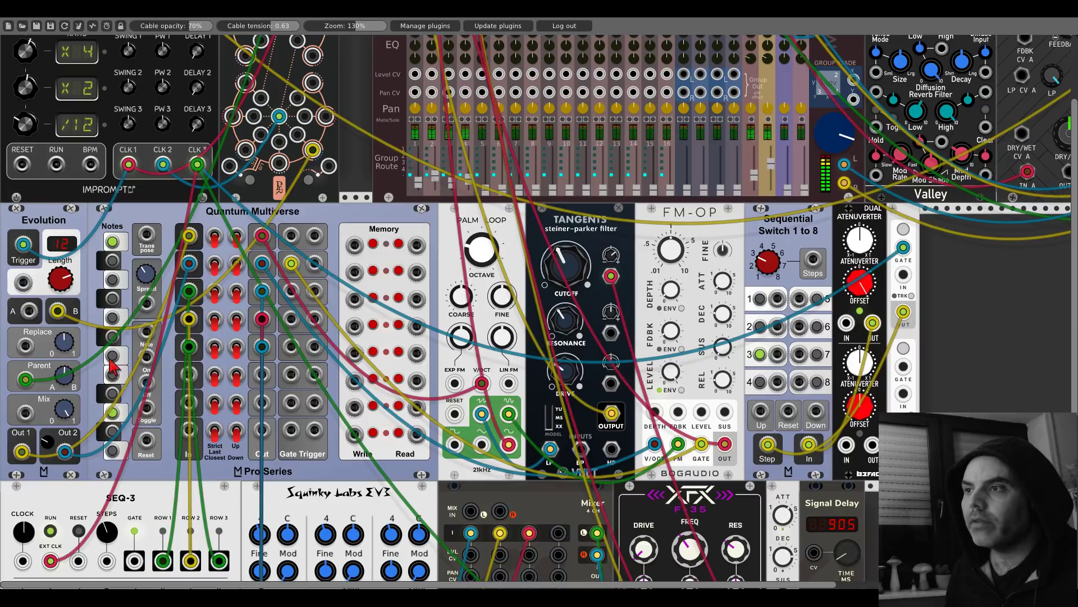
left_click(112, 356)
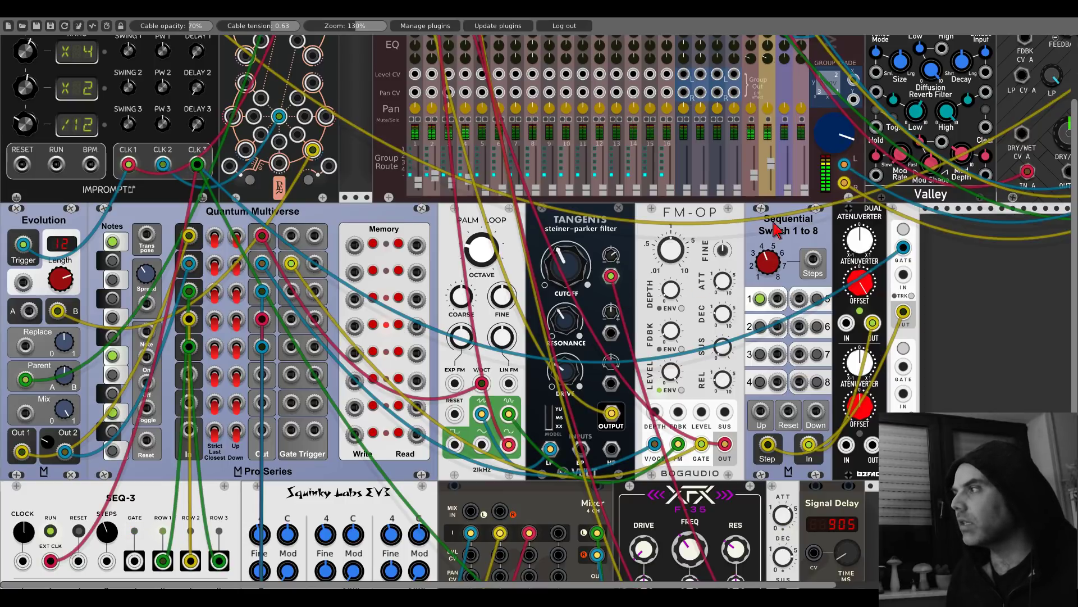
left_click_drag(777, 299, 777, 381)
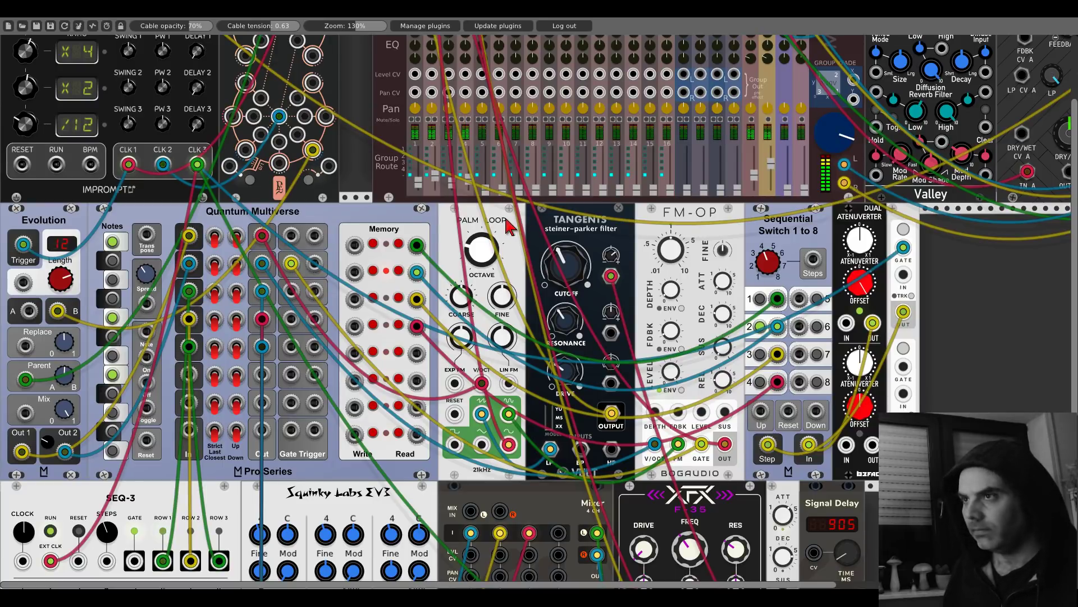
Step: Turn the main mixer's master level down slightly
scroll(505, 219, "down", 5)
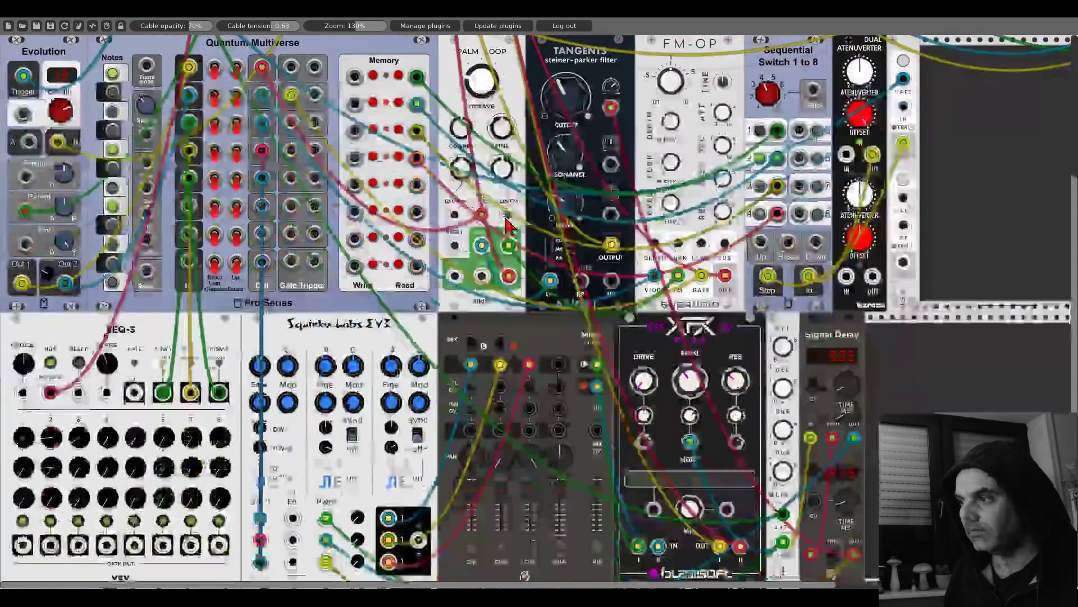
scroll(505, 220, "down", 3)
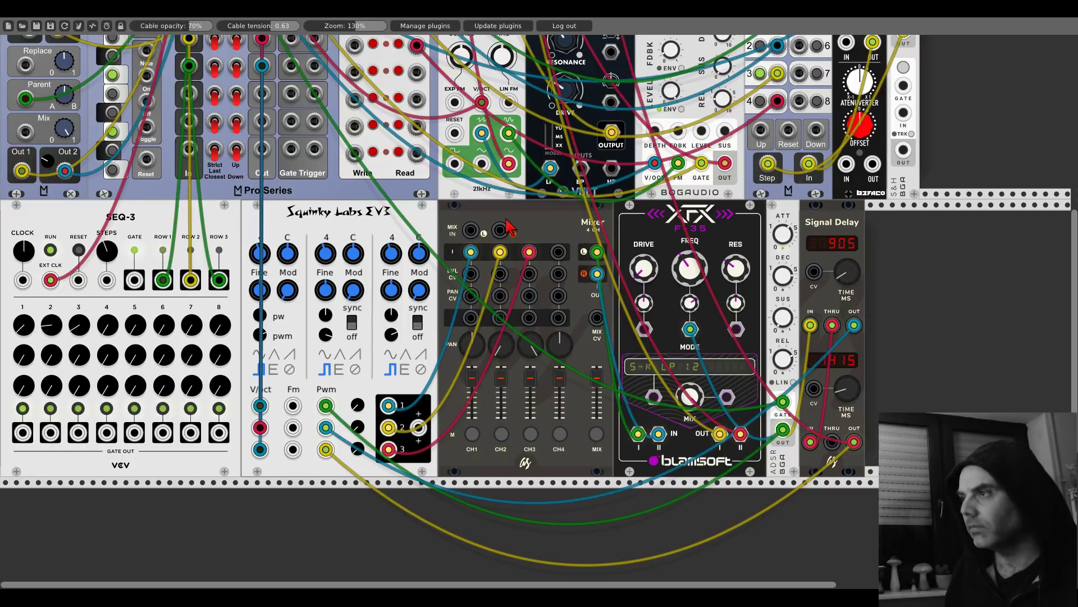
scroll(507, 226, "up", 1)
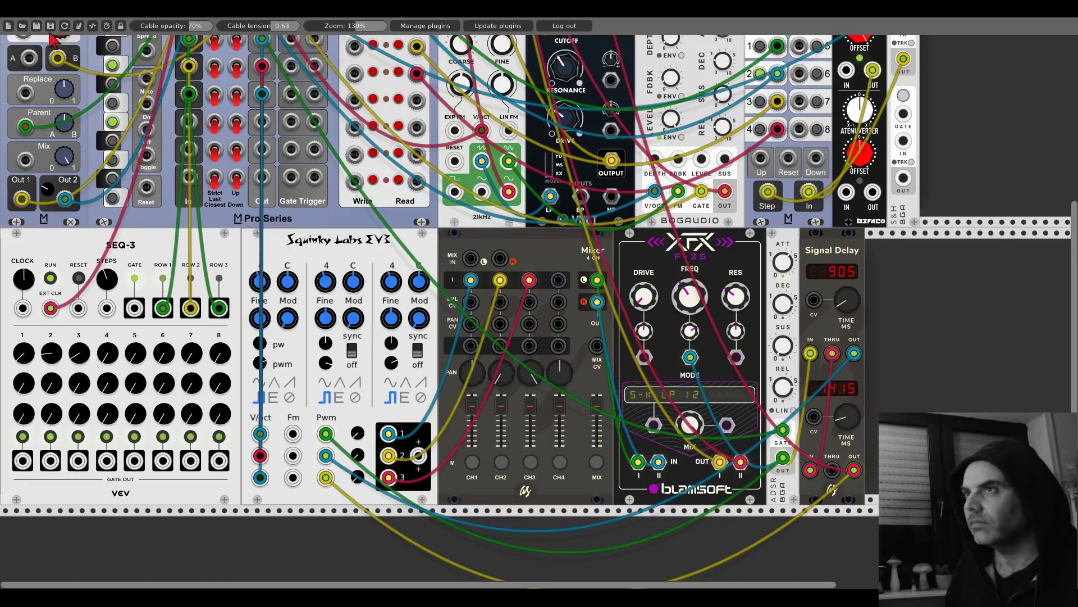
scroll(292, 298, "up", 8)
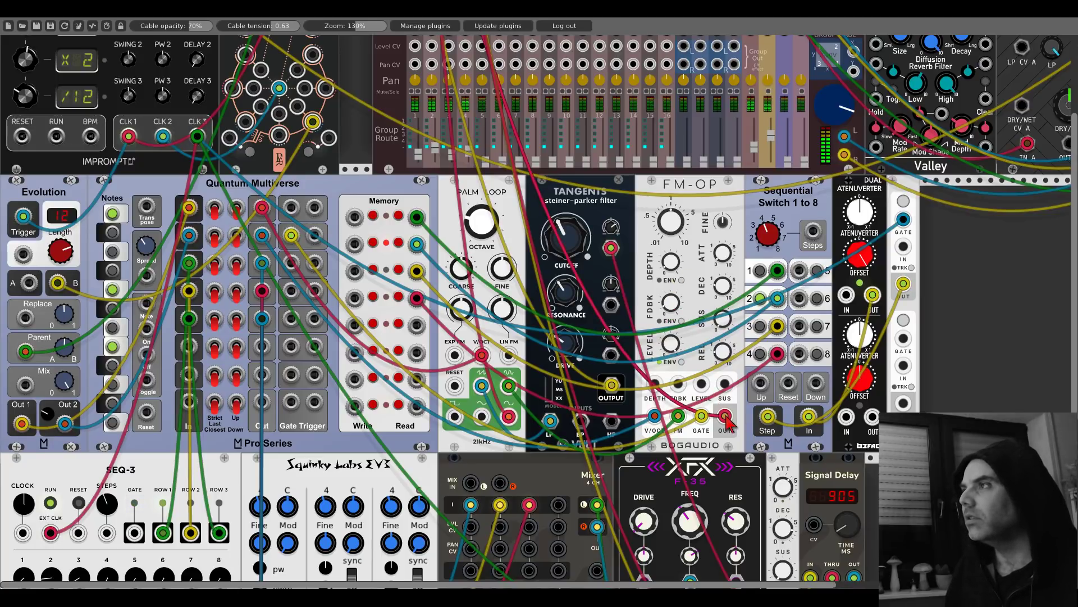
scroll(728, 424, "up", 2)
scroll(729, 425, "up", 3)
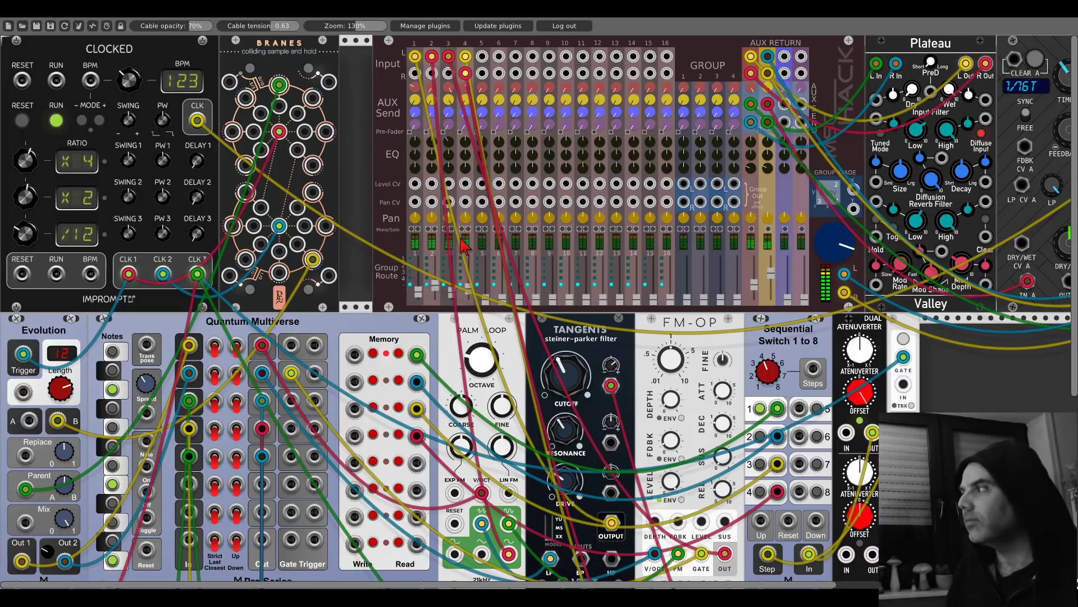
scroll(710, 275, "right", 5)
scroll(710, 275, "down", 1)
left_click_drag(711, 275, 772, 286)
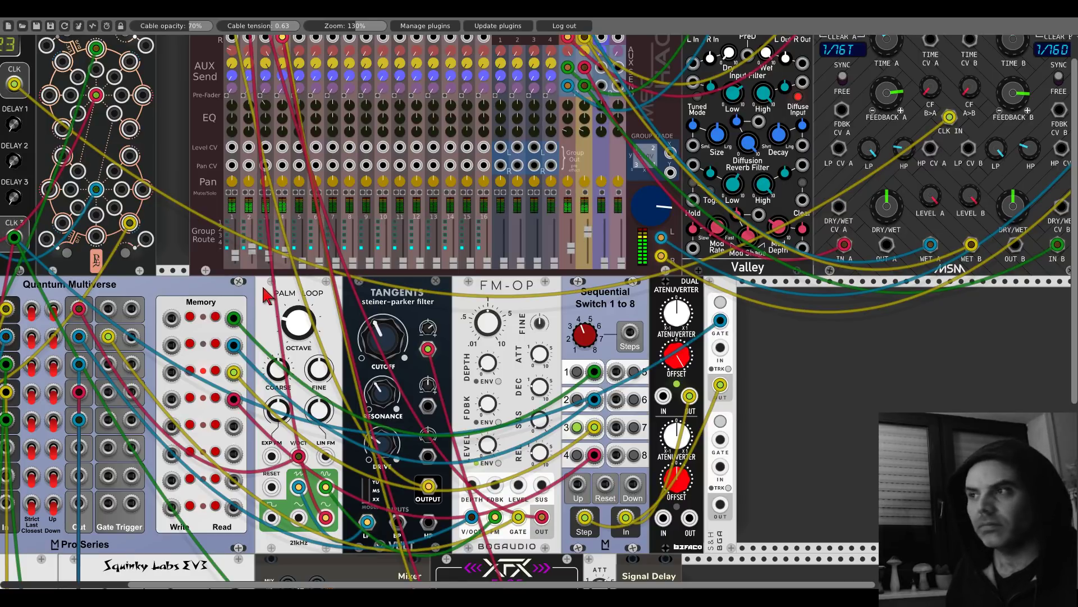
Step: Adjust the row 2 and row 3 knobs on the first two steps of SEQ-3 to vary the chord voices
scroll(332, 283, "down", 3)
scroll(332, 284, "left", 5)
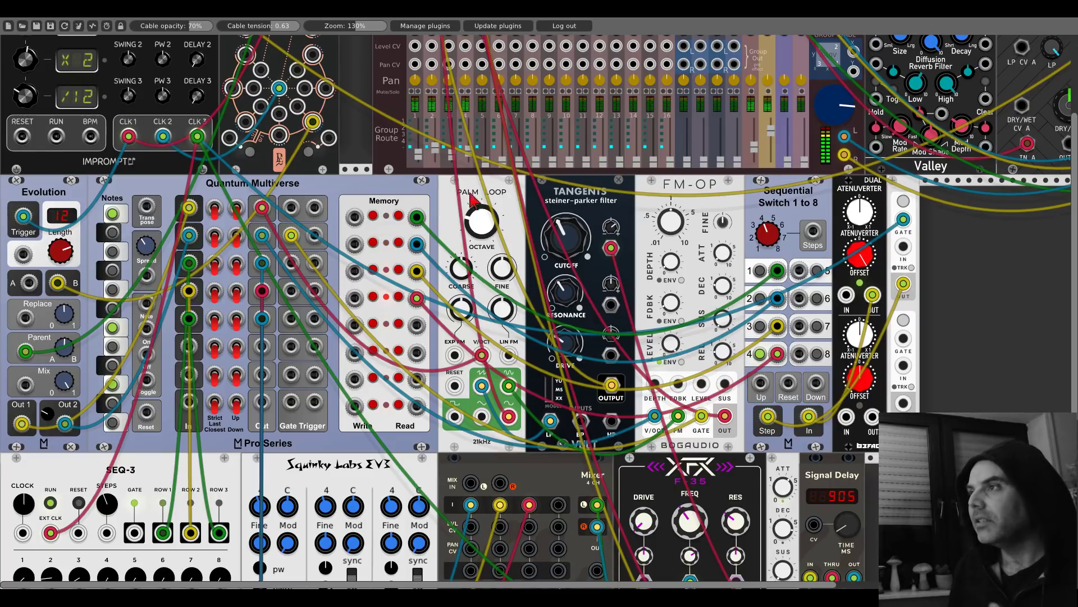
scroll(416, 214, "down", 5)
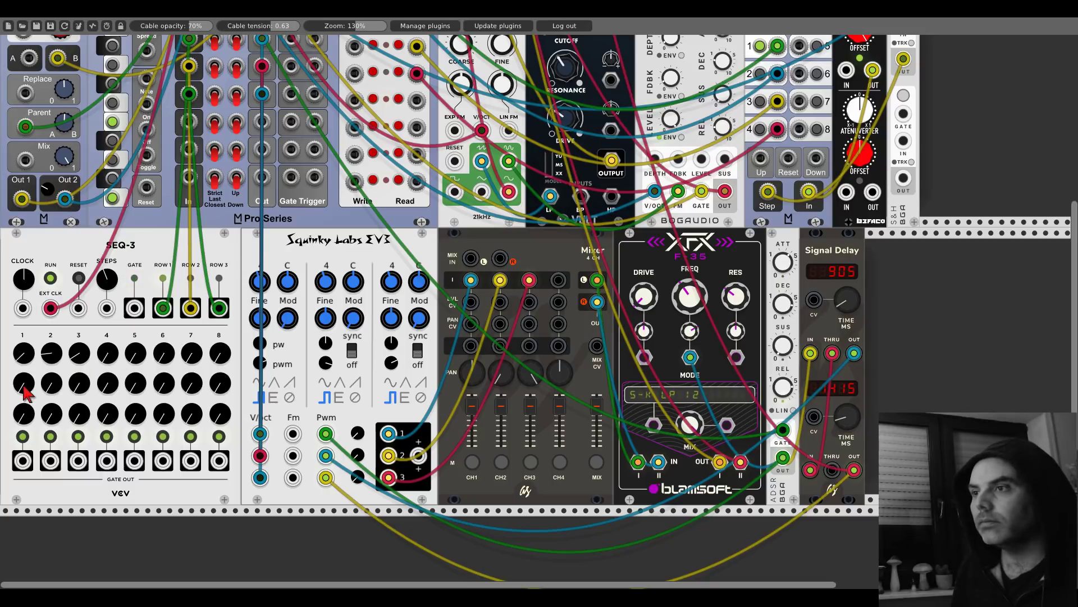
left_click_drag(51, 383, 51, 393)
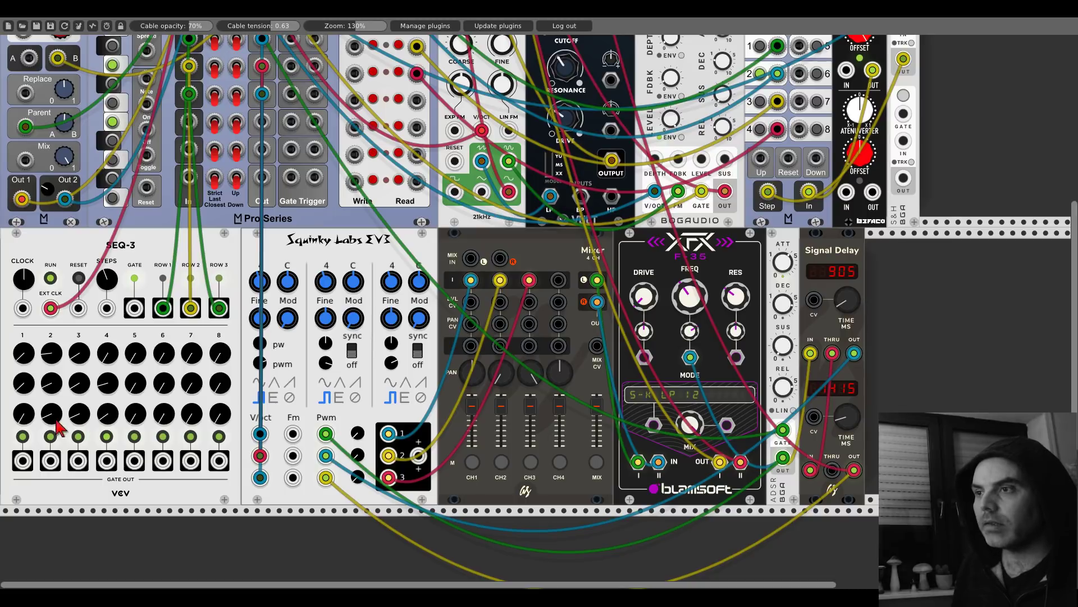
left_click_drag(23, 414, 23, 422)
scroll(250, 289, "up", 5)
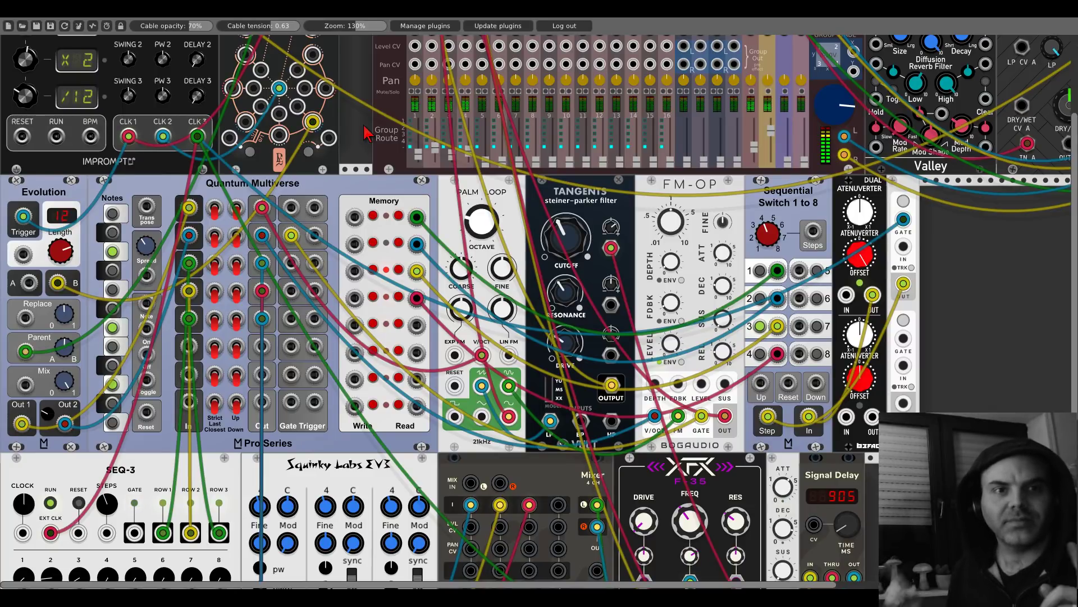
scroll(364, 127, "up", 1)
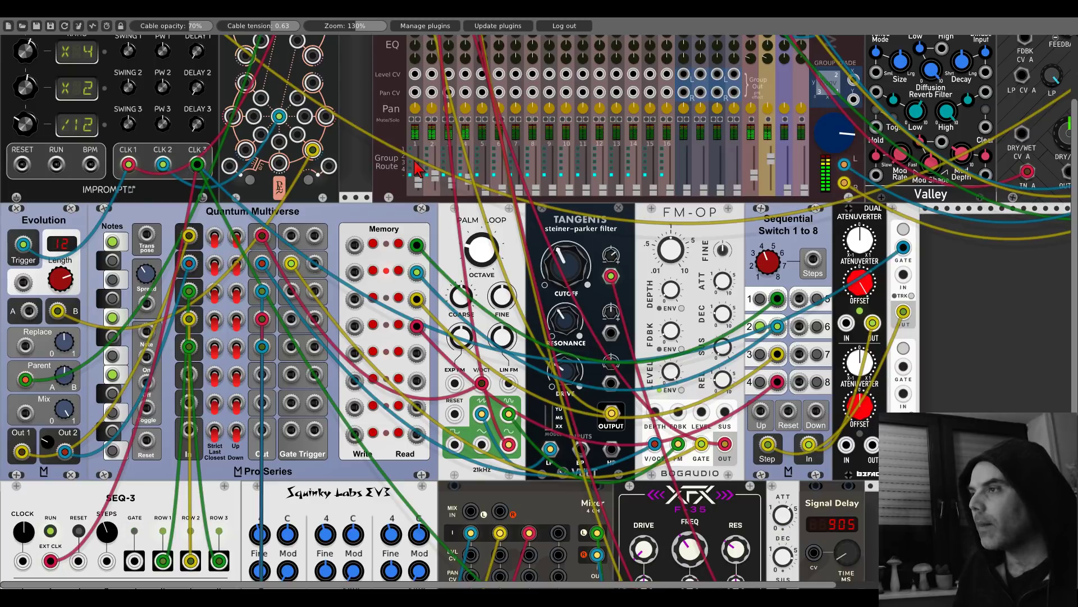
scroll(368, 163, "down", 5)
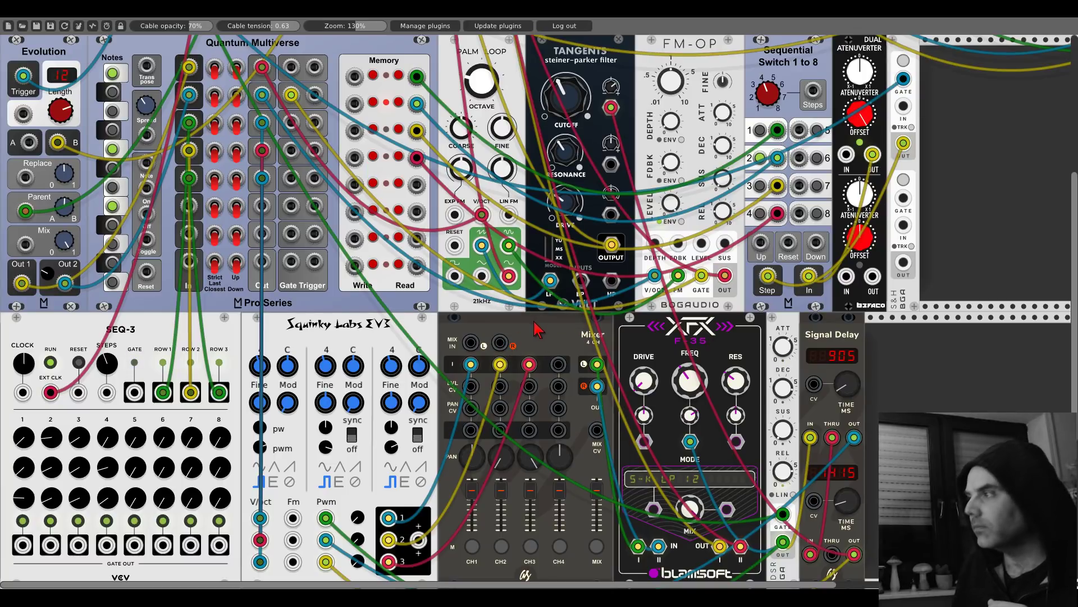
scroll(888, 362, "right", 1)
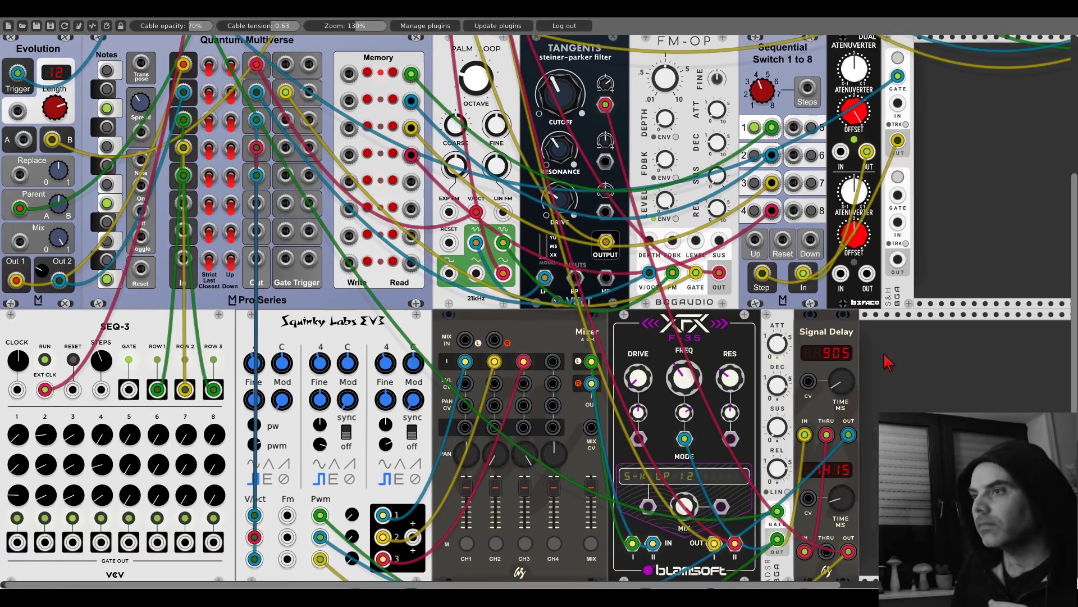
left_click_drag(887, 362, 893, 237)
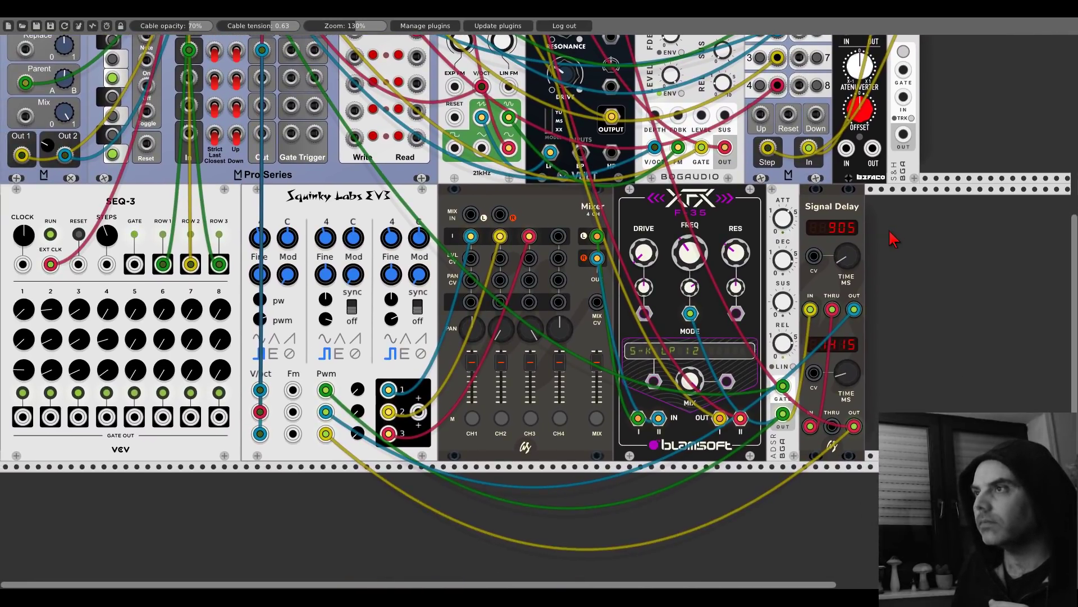
scroll(892, 238, "right", 5)
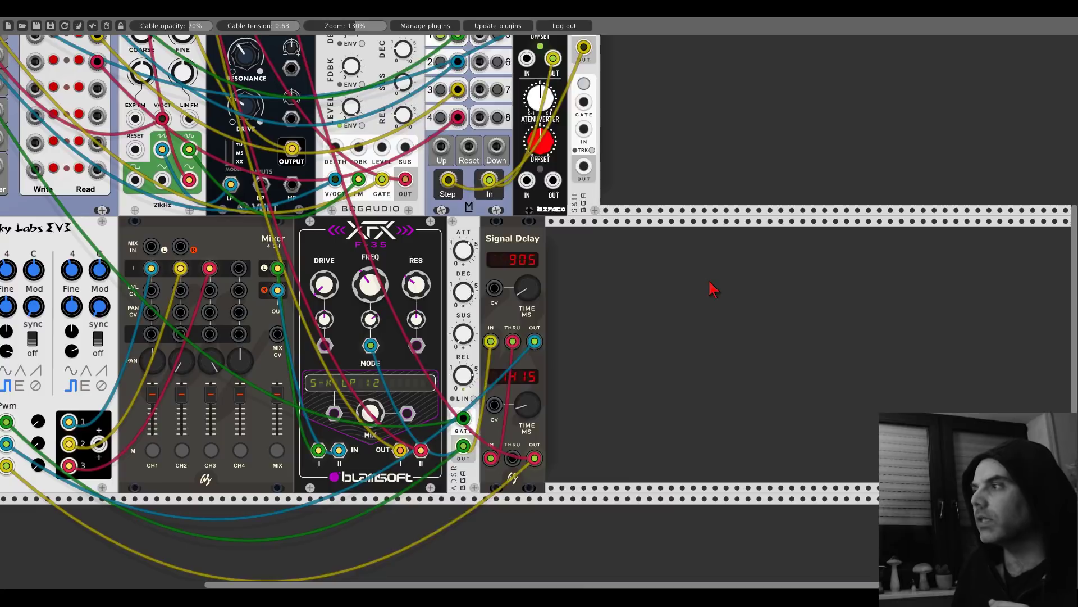
right_click(712, 289)
type("cosmic")
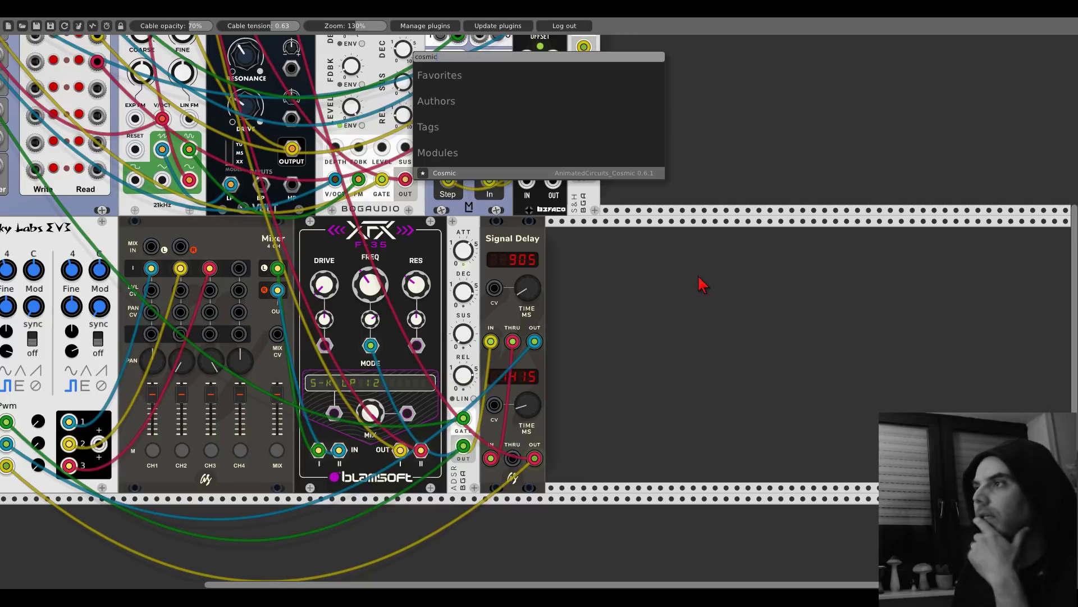
key("Escape")
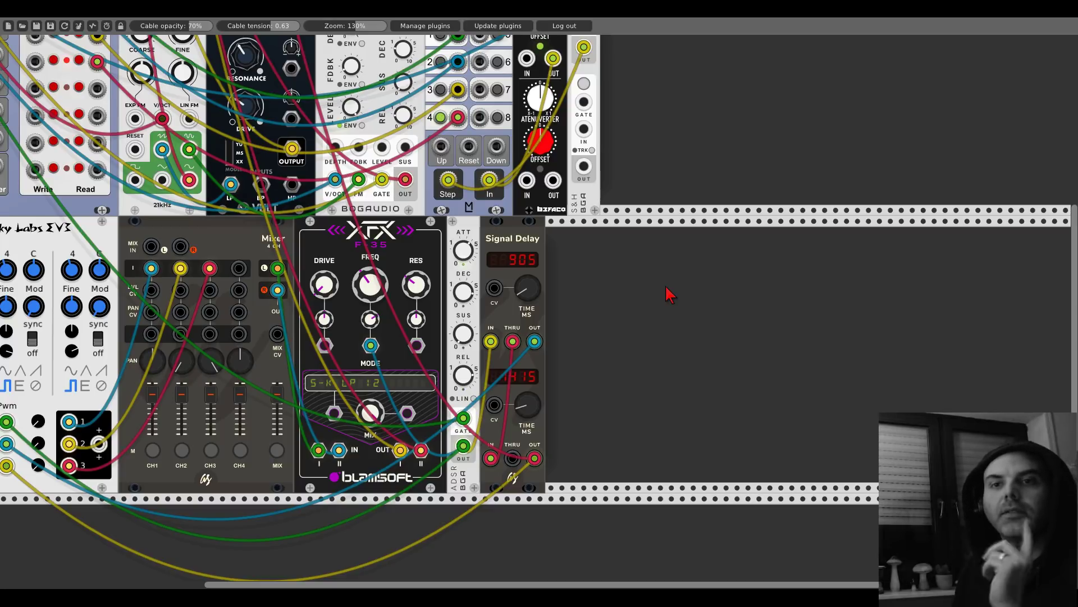
Step: Add the Hora-treasureFree Hi-Hat module beside Signal Delay and patch its HIHAT output into the main mixer's channel 5 left input
right_click(670, 294)
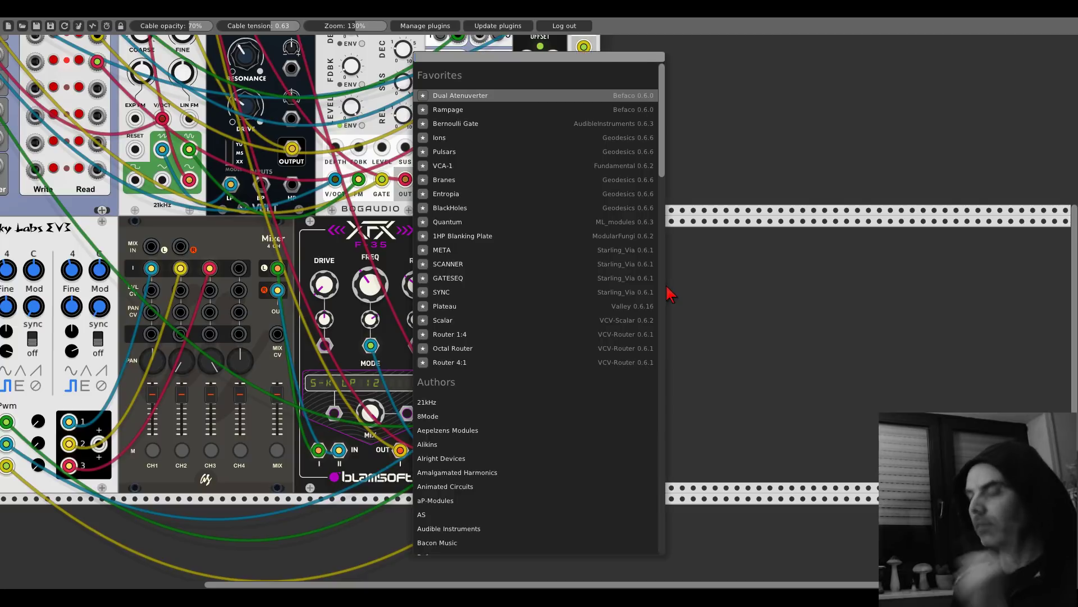
type("hora")
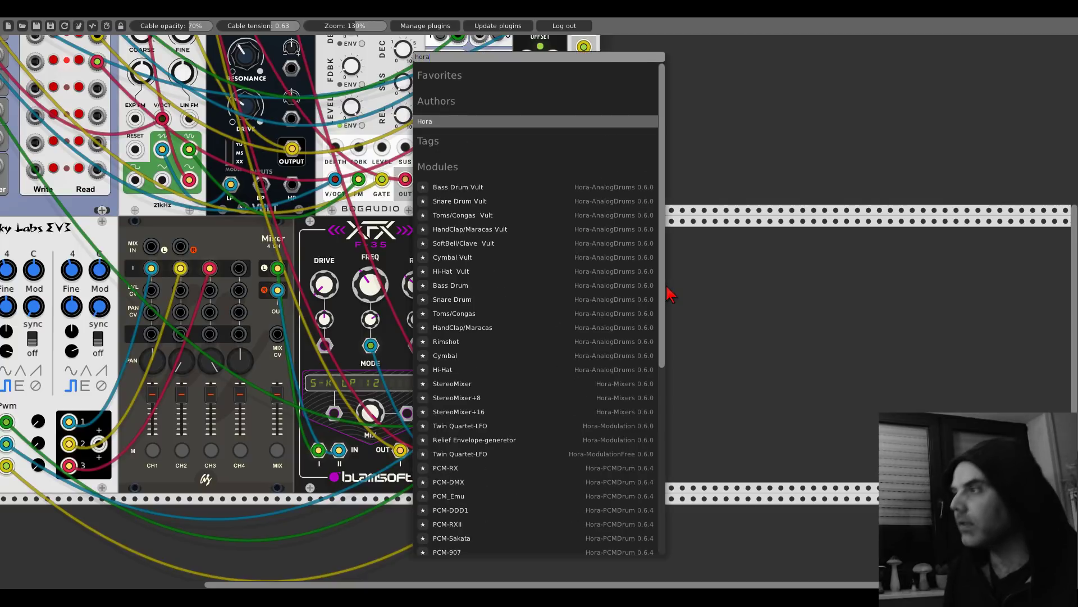
scroll(566, 354, "down", 5)
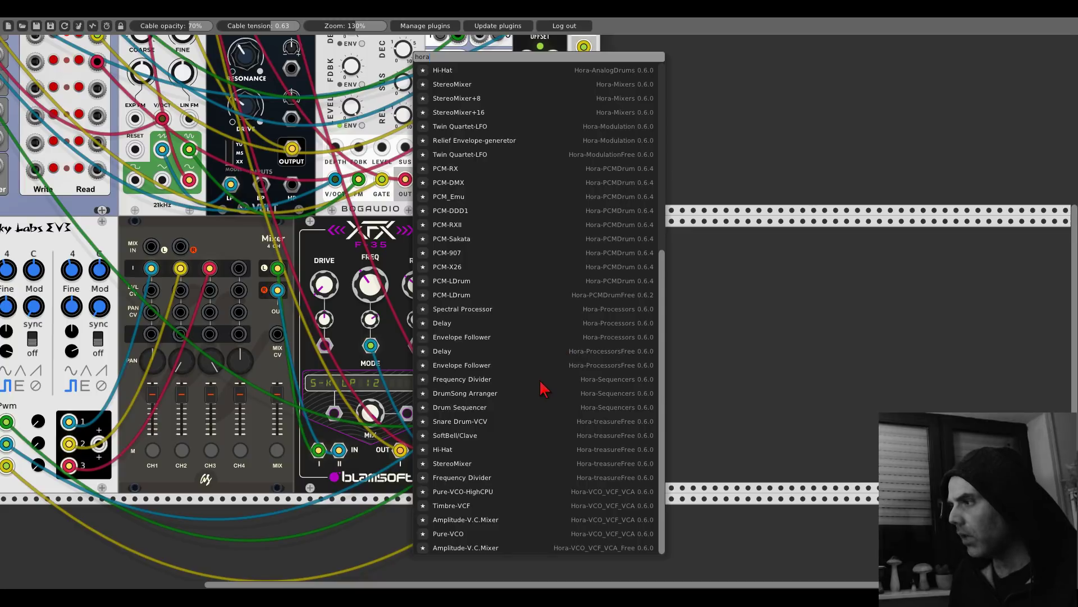
left_click(443, 449)
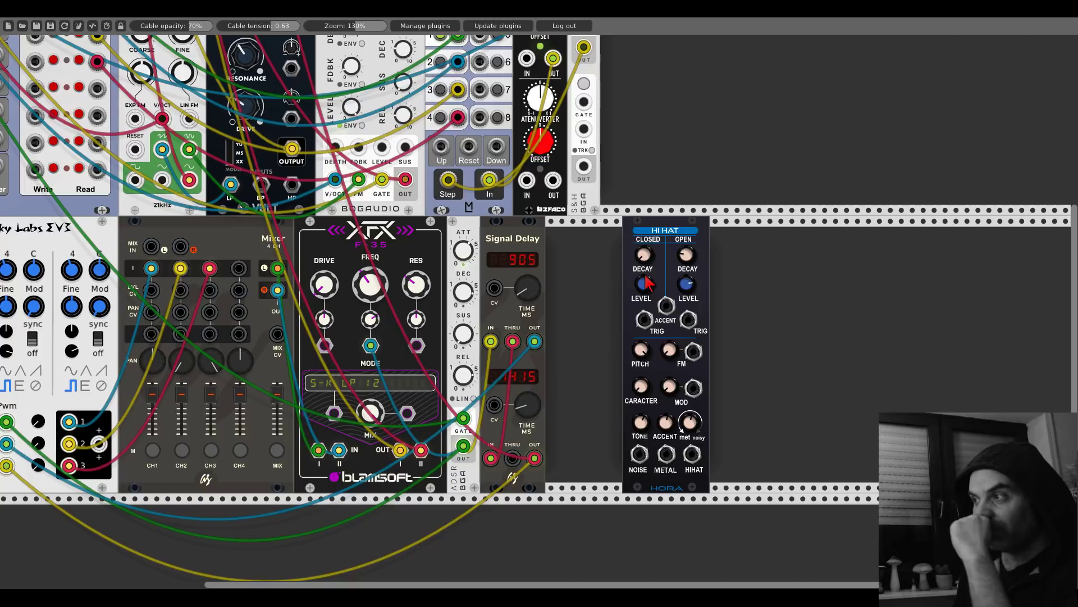
scroll(683, 444, "up", 10)
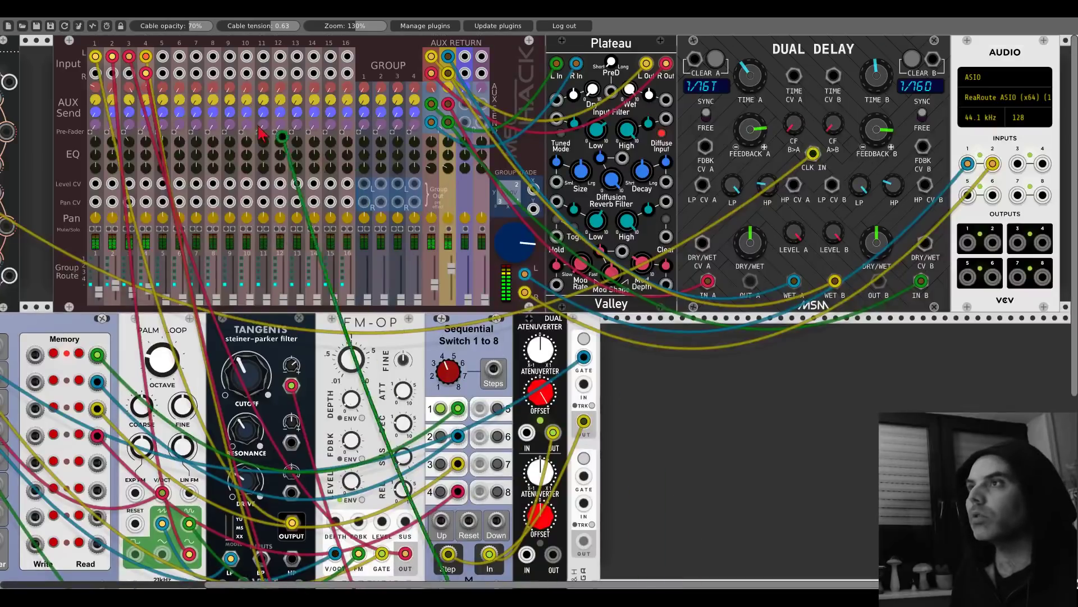
scroll(713, 397, "down", 10)
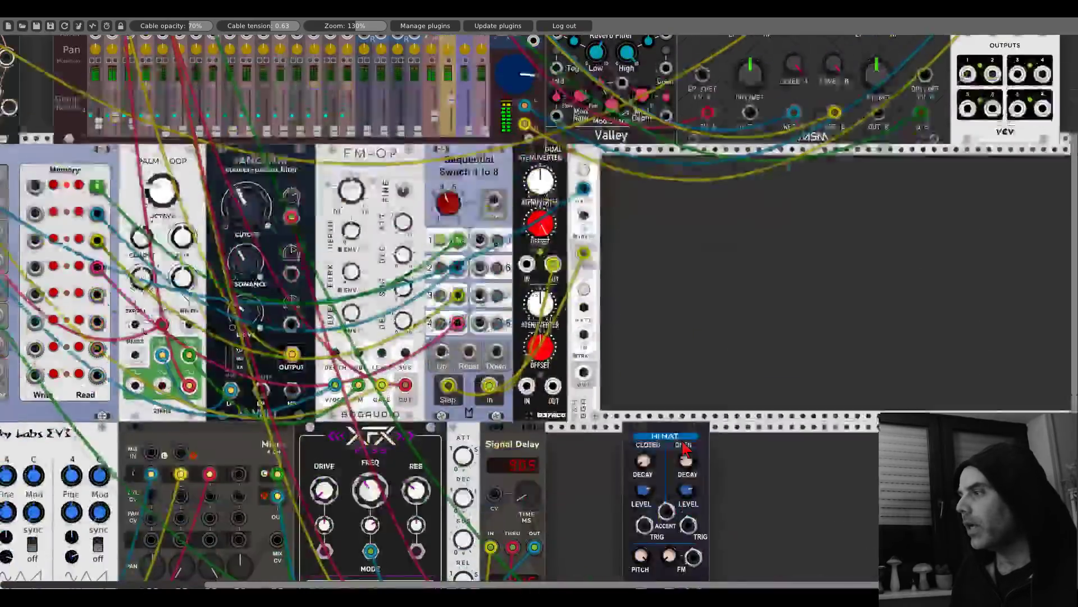
right_click(610, 322)
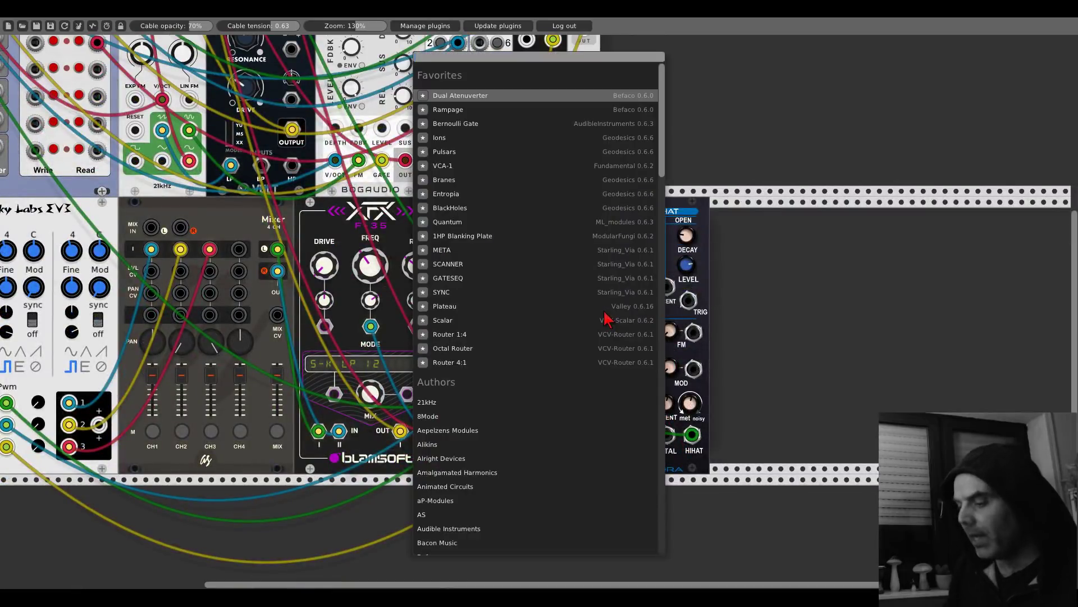
type("ml")
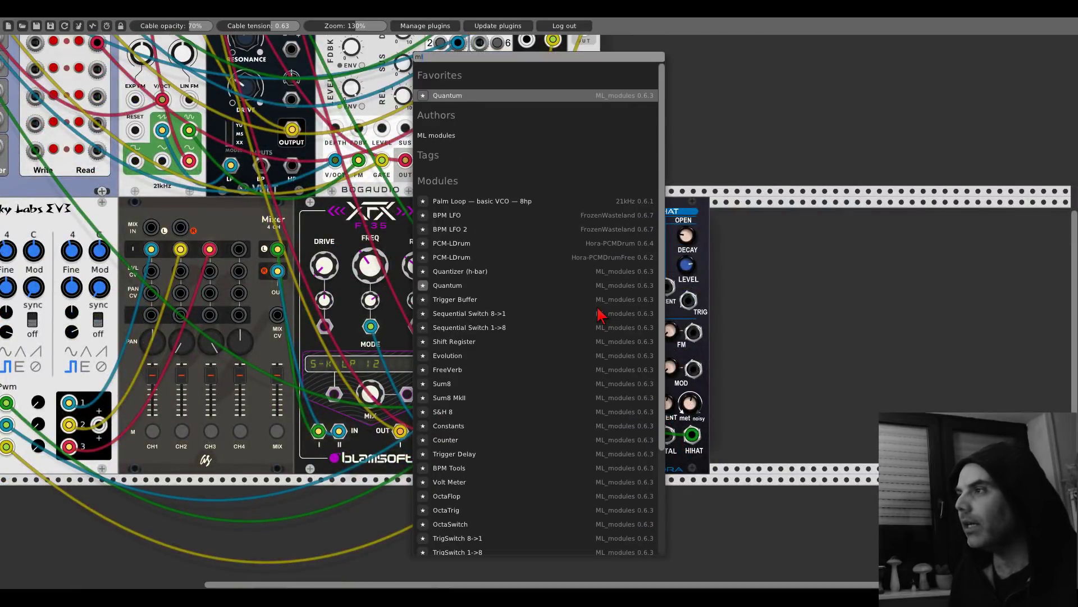
key("Escape")
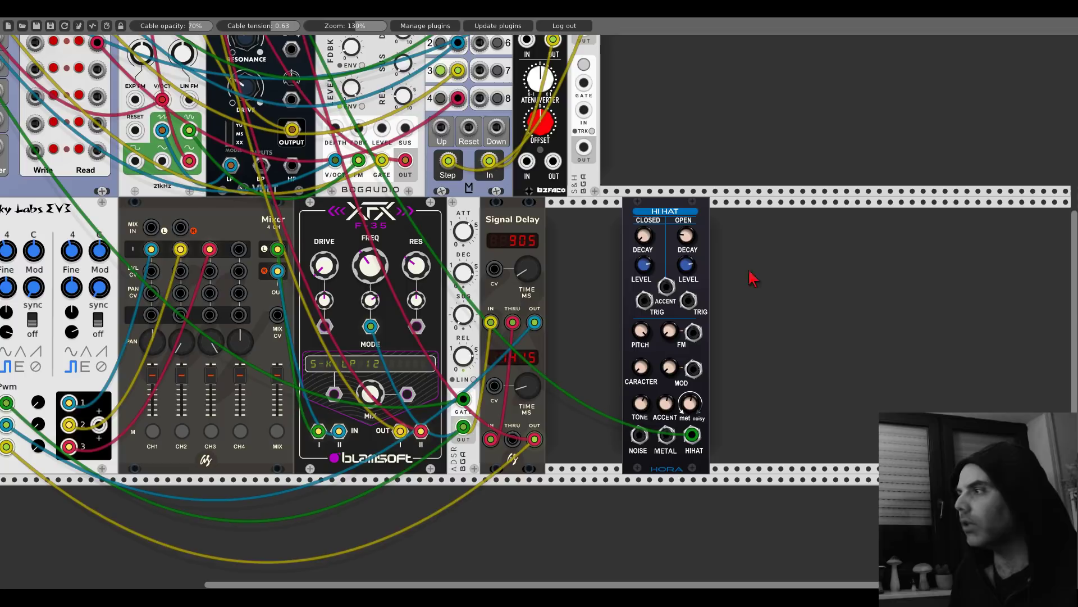
Step: Add Bogaudio's BOOL boolean logic module and place it directly beside the Hi Hat, on the Signal Delay side
right_click(593, 306)
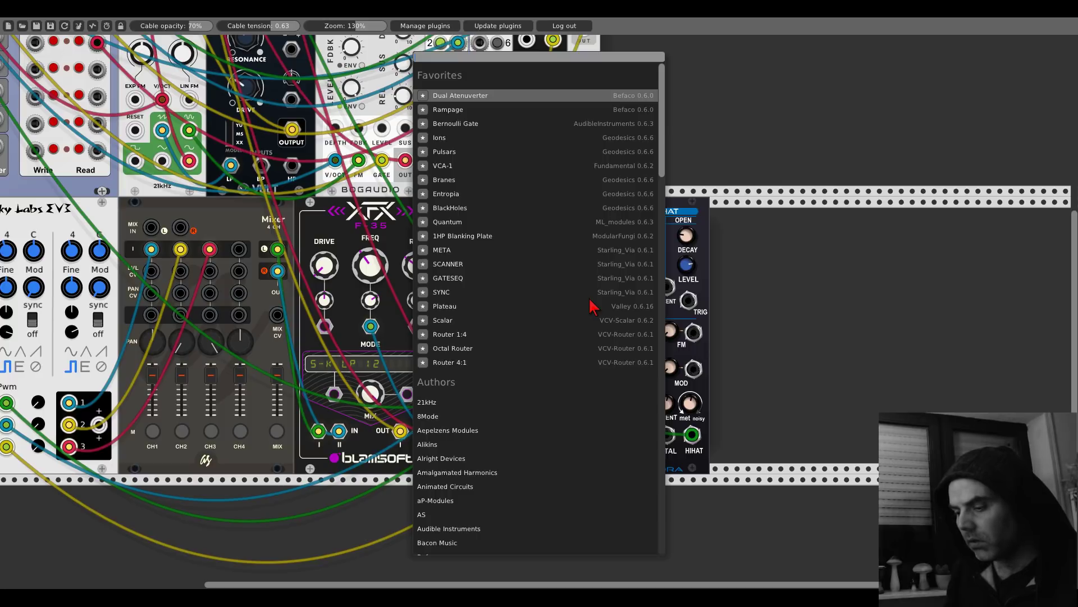
type("log")
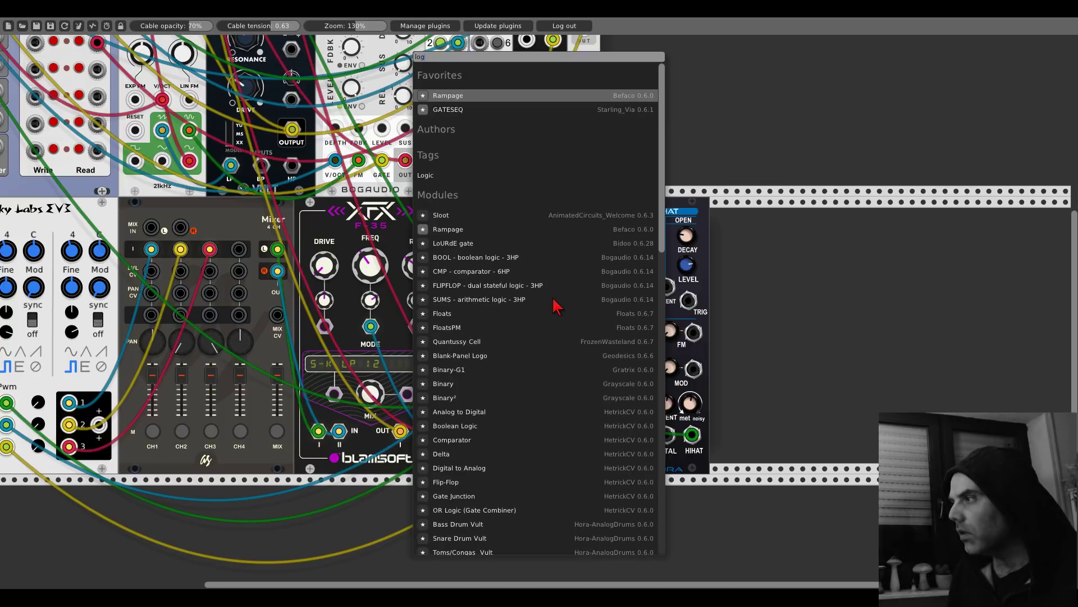
left_click(477, 258)
left_click_drag(591, 211, 612, 212)
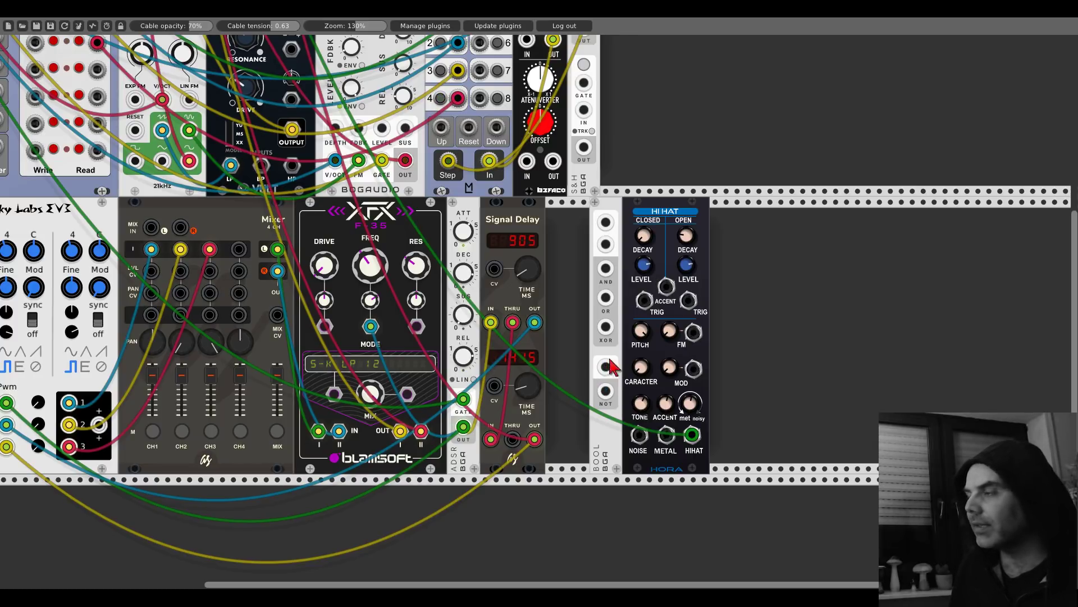
Step: Patch Clocked's master CLK output into both BOOL's NOT-section input and the Hi Hat's closed TRIG input
scroll(612, 368, "up", 10)
scroll(612, 368, "left", 10)
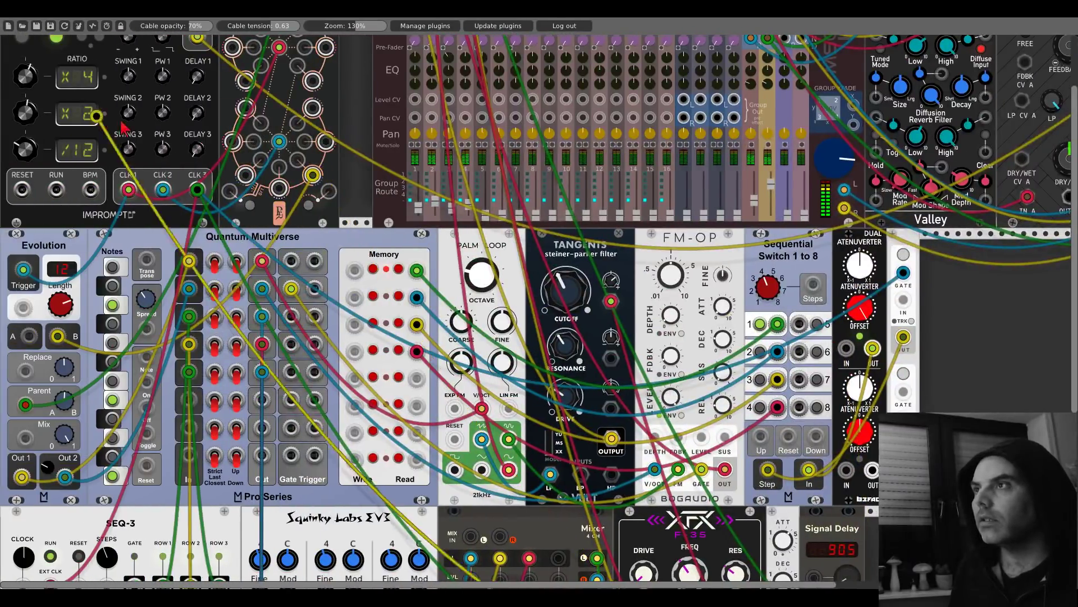
scroll(123, 127, "up", 3)
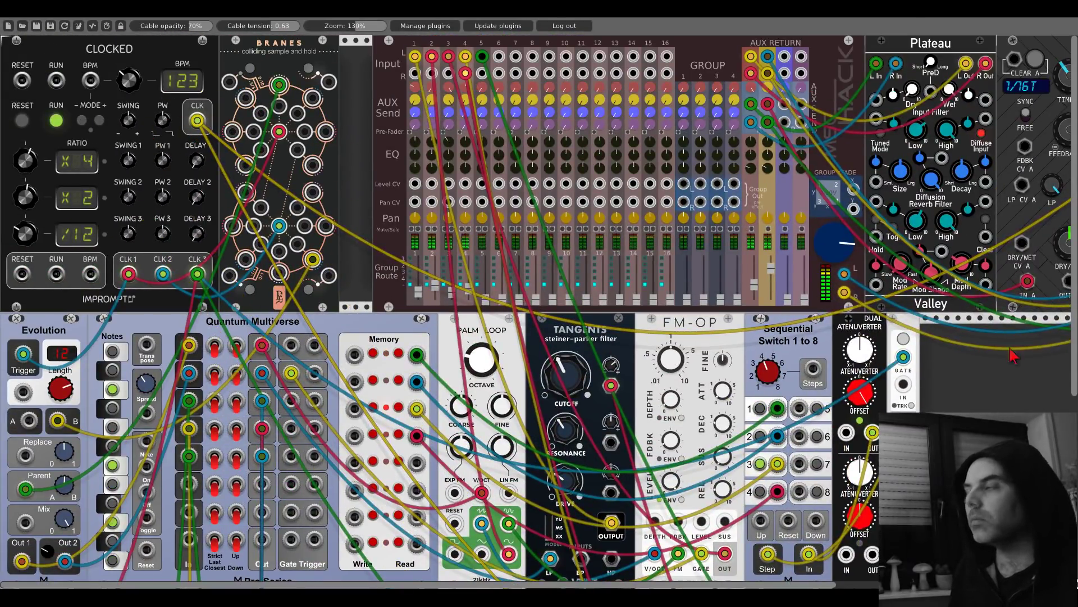
scroll(1014, 357, "down", 10)
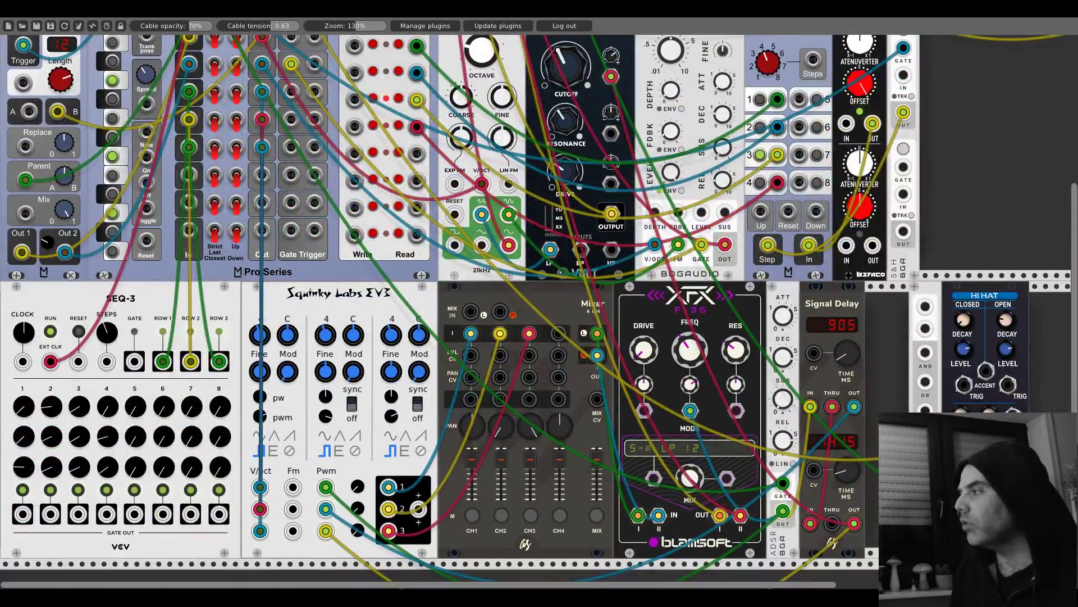
scroll(215, 115, "up", 10)
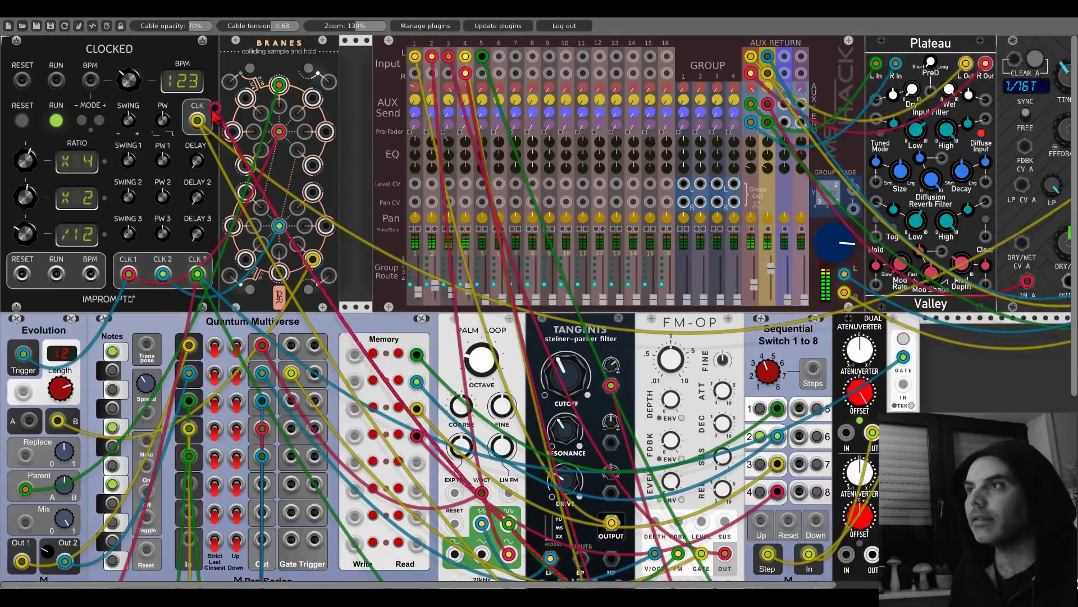
scroll(215, 115, "down", 12)
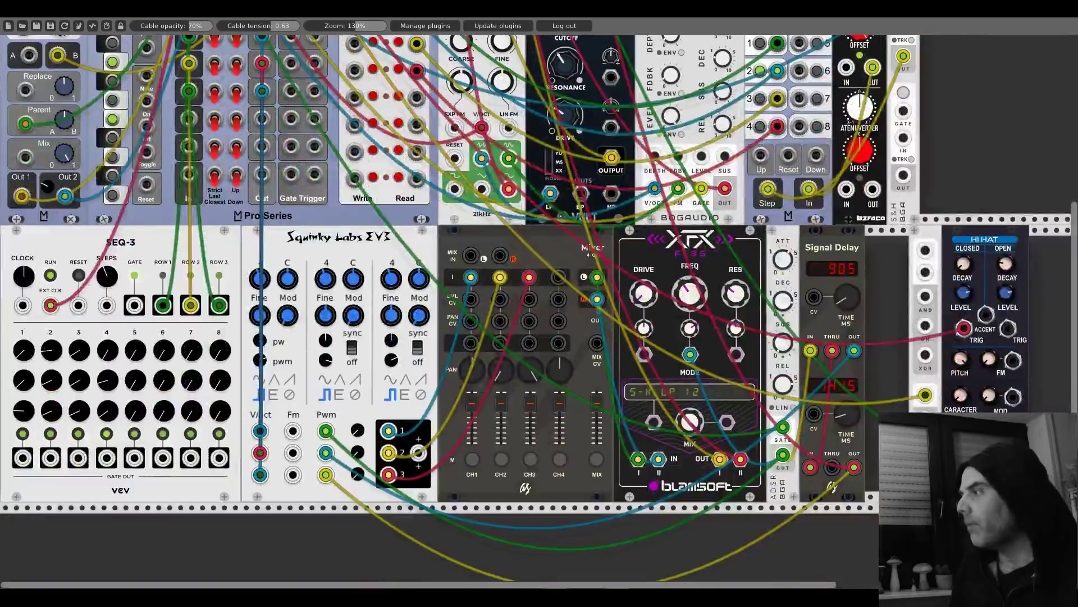
Step: Add a Fundamental Scope module in the empty rack space beyond the Hi Hat
scroll(1014, 224, "right", 12)
scroll(1013, 224, "down", 2)
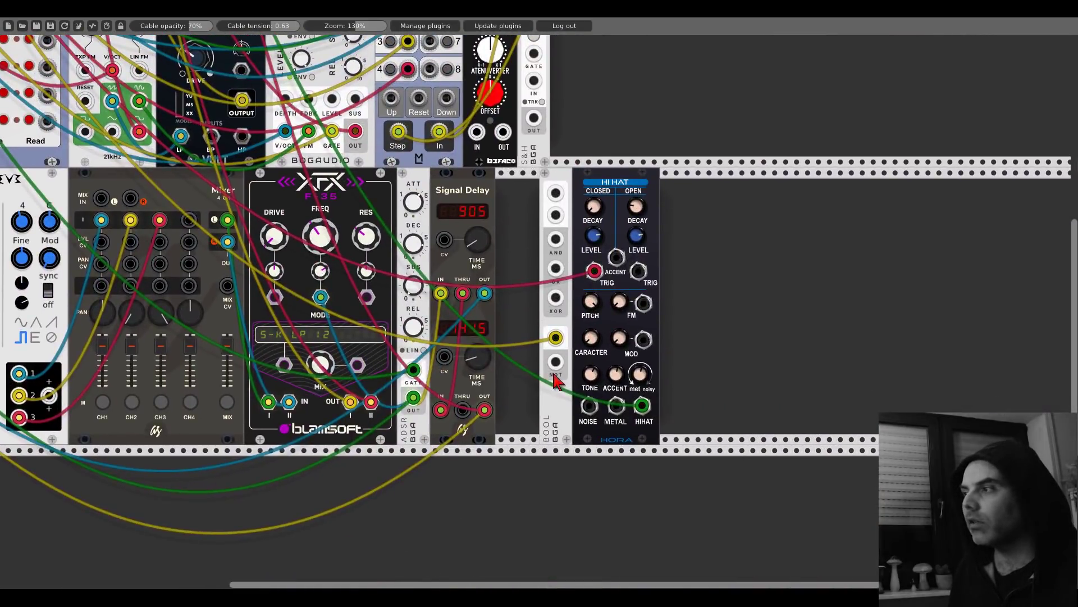
right_click(772, 313)
type("scope")
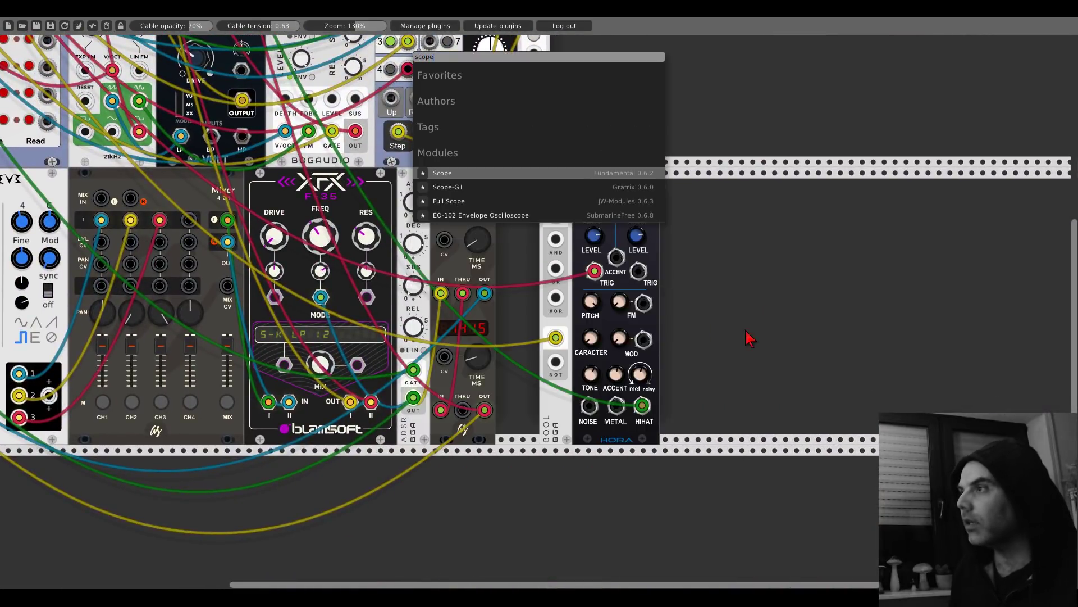
left_click(549, 173)
Step: Patch Clocked's master CLK into the Scope's X IN and BOOL's NOT output into Y IN to compare both gates
scroll(359, 251, "up", 10)
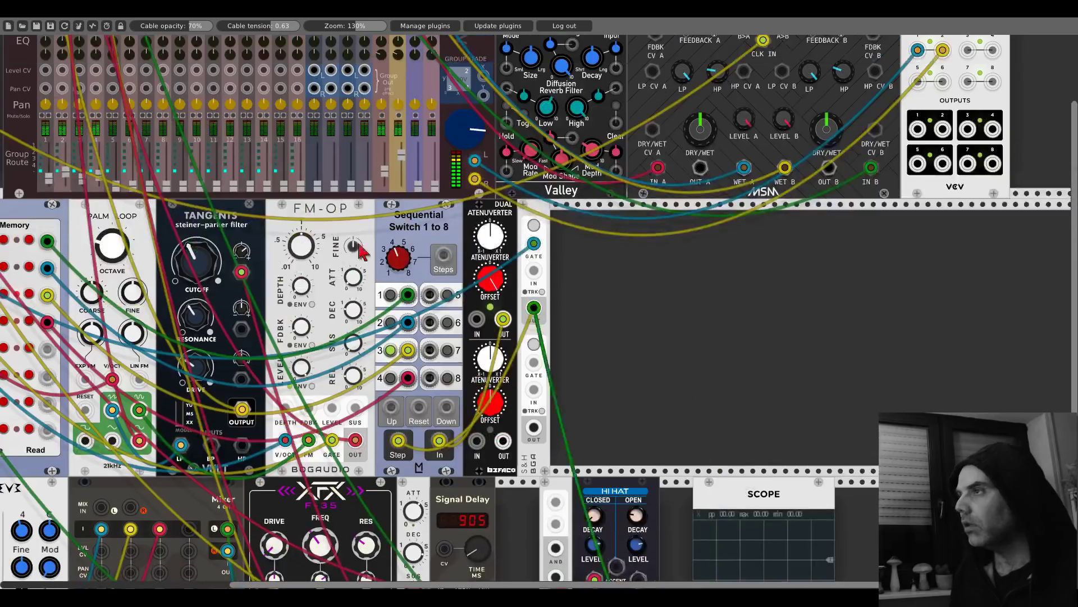
scroll(359, 252, "left", 10)
scroll(359, 253, "up", 4)
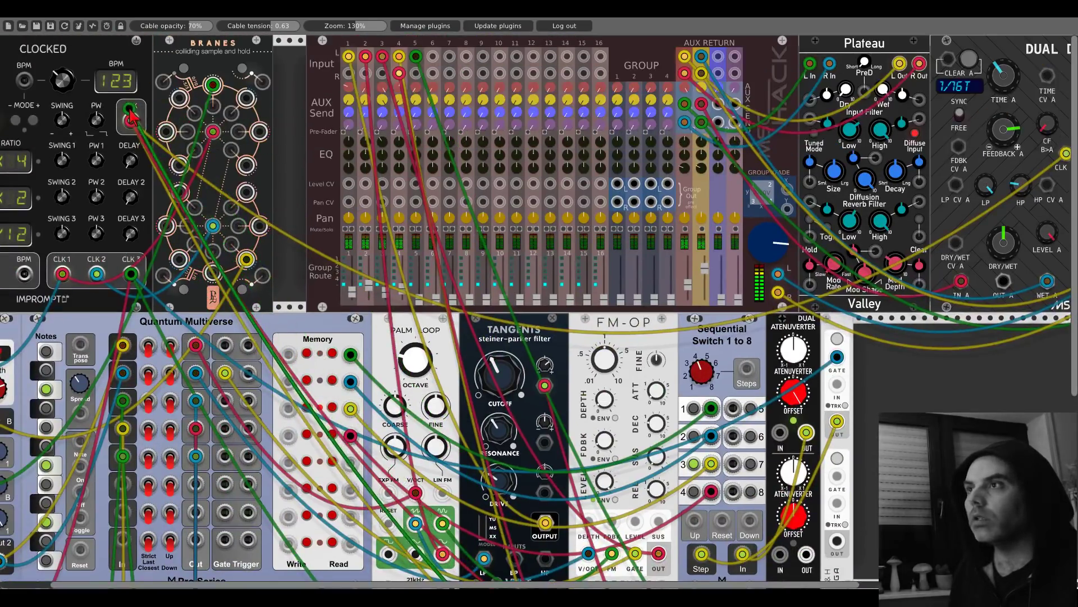
scroll(444, 417, "down", 12)
scroll(443, 417, "right", 16)
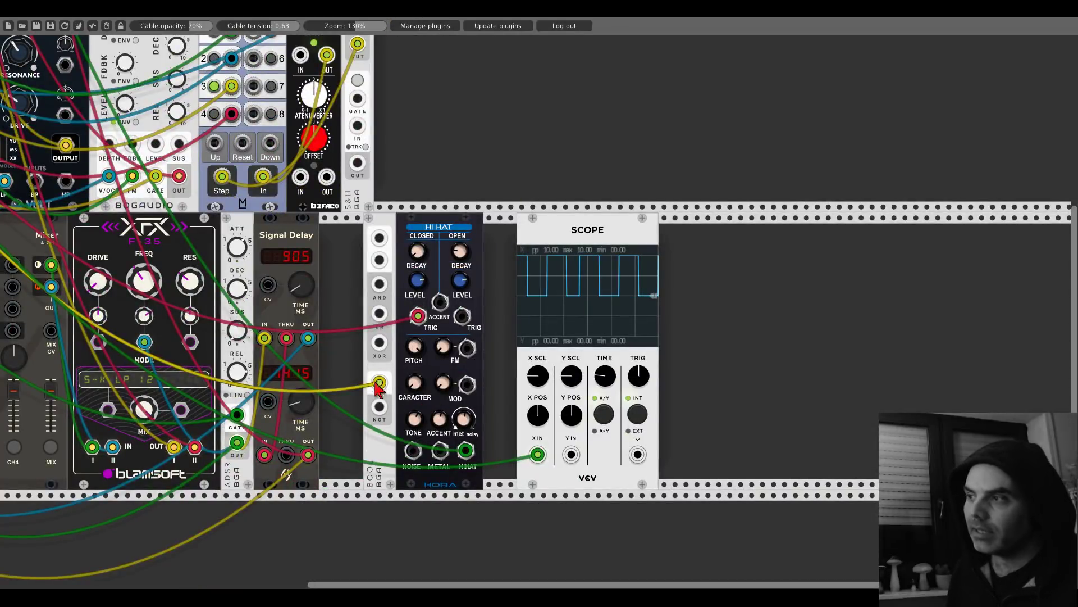
left_click_drag(379, 406, 571, 453)
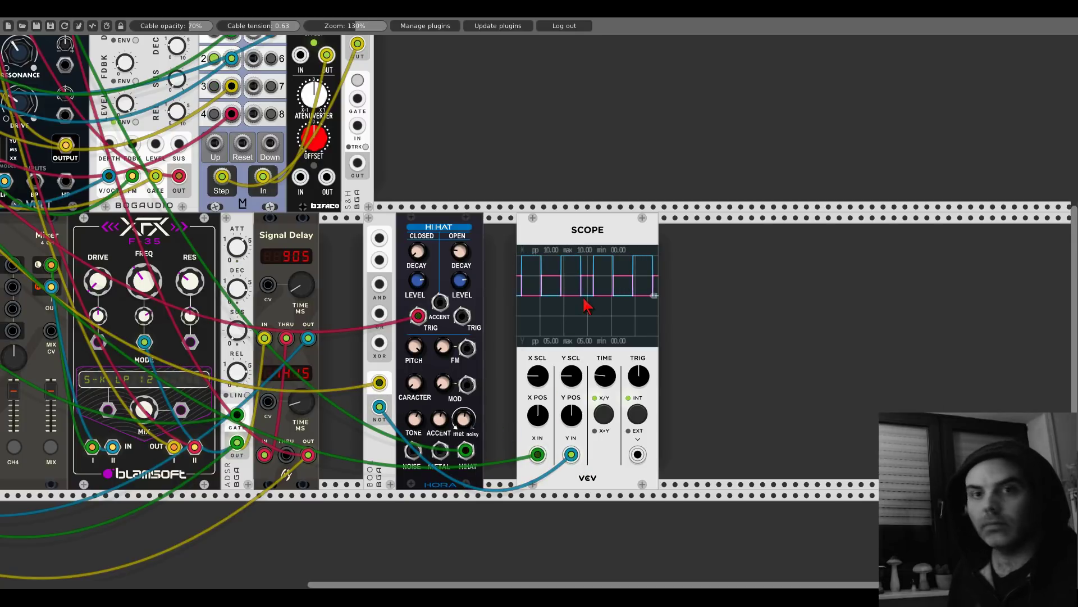
Step: Delete the Scope and patch BOOL's NOT output into the Hi Hat's open TRIG input
right_click(567, 233)
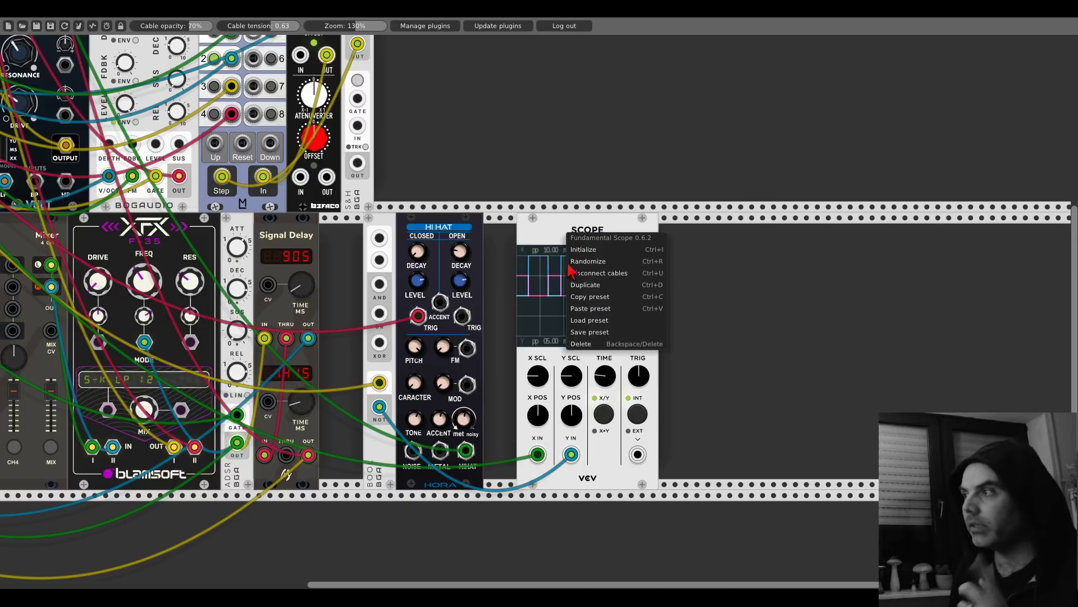
left_click(581, 344)
left_click_drag(379, 406, 462, 317)
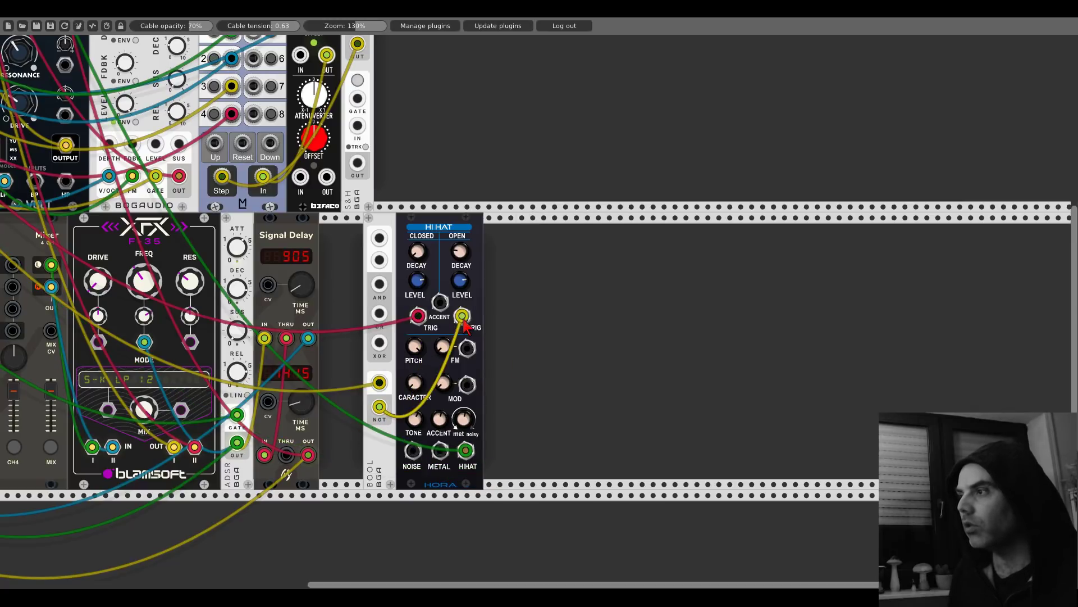
Step: Raise the hi-hat's fader on main mixer channel 5 slightly while soloing the channel for a while
scroll(464, 324, "up", 5)
scroll(499, 197, "left", 8)
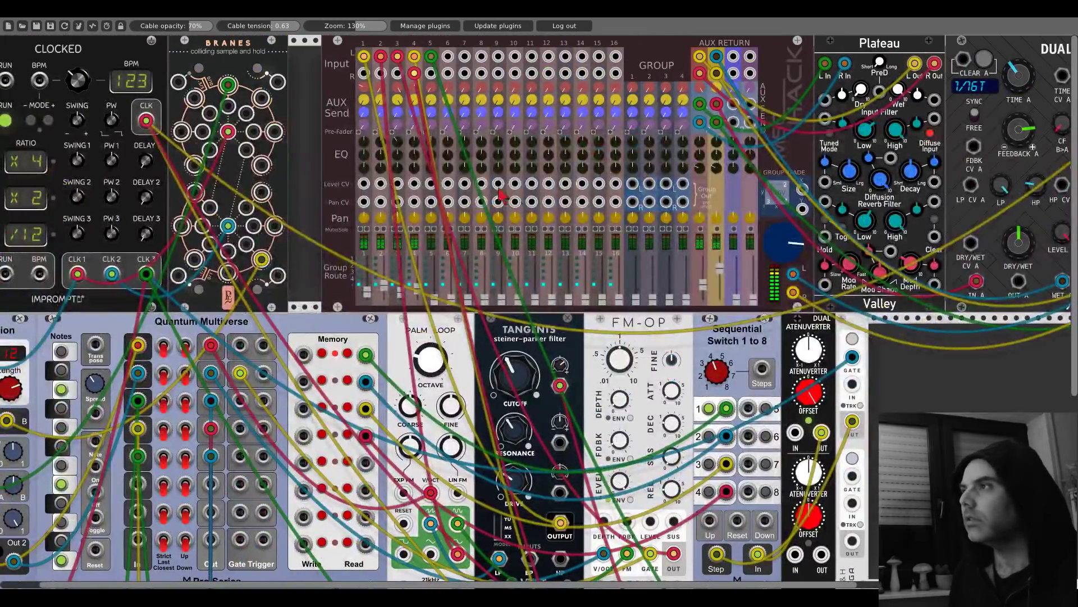
left_click(433, 229)
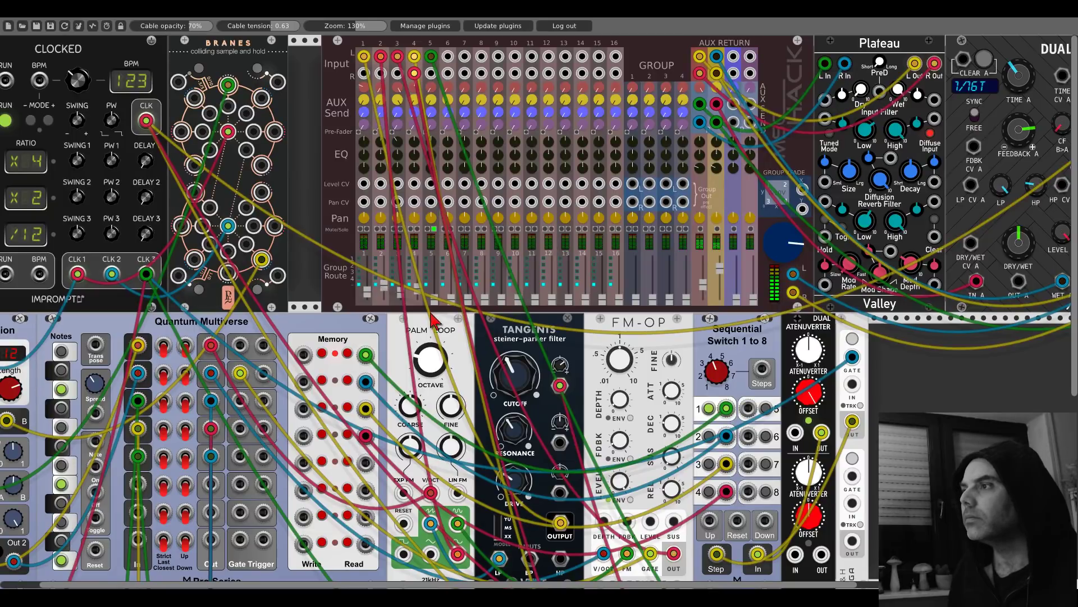
left_click_drag(434, 295, 434, 281)
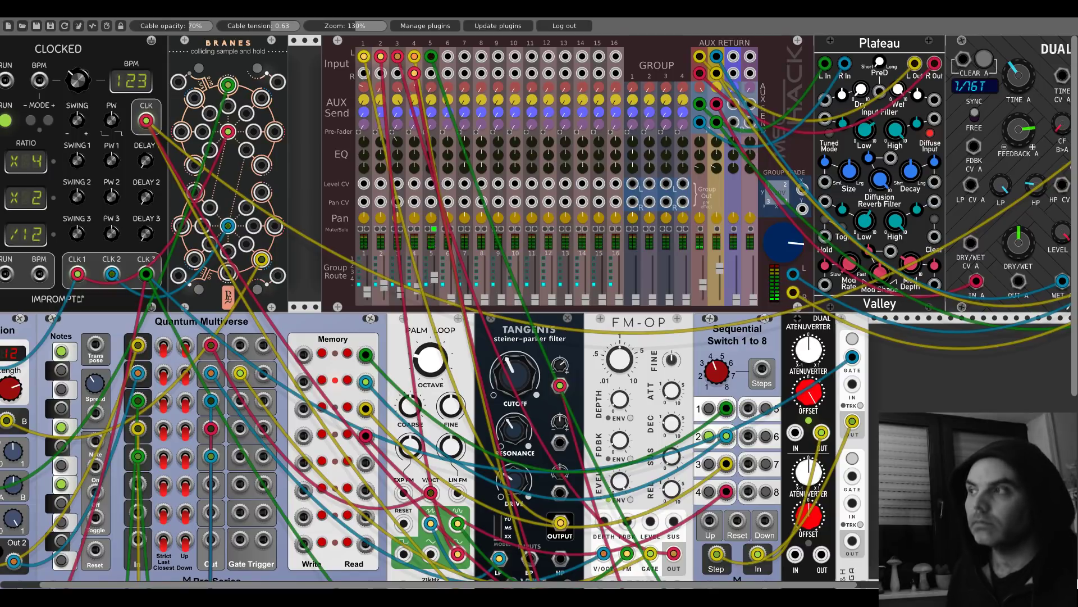
scroll(848, 362, "down", 6)
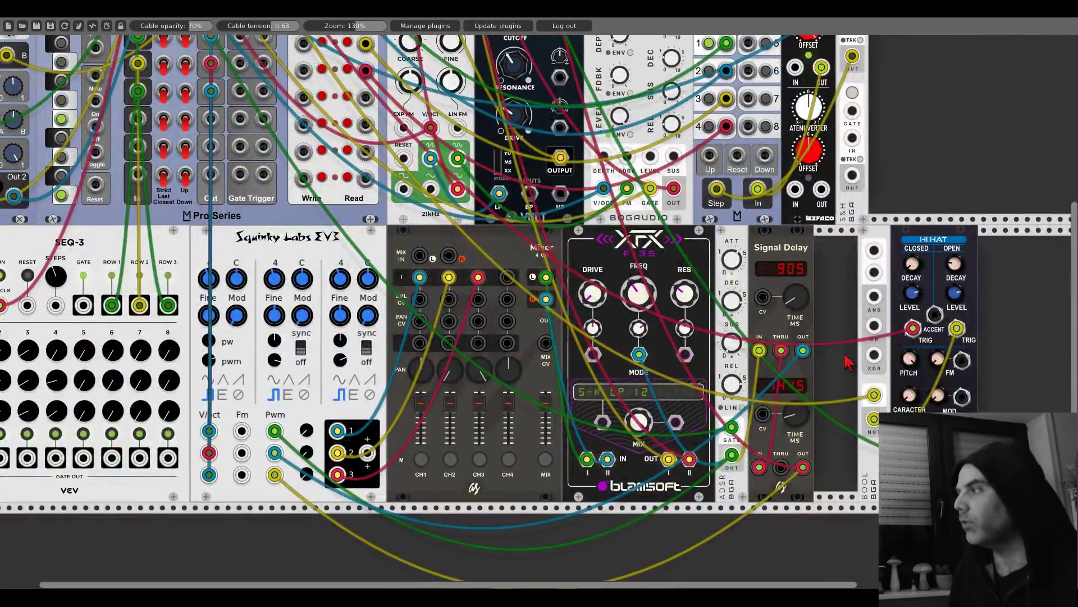
scroll(848, 363, "up", 6)
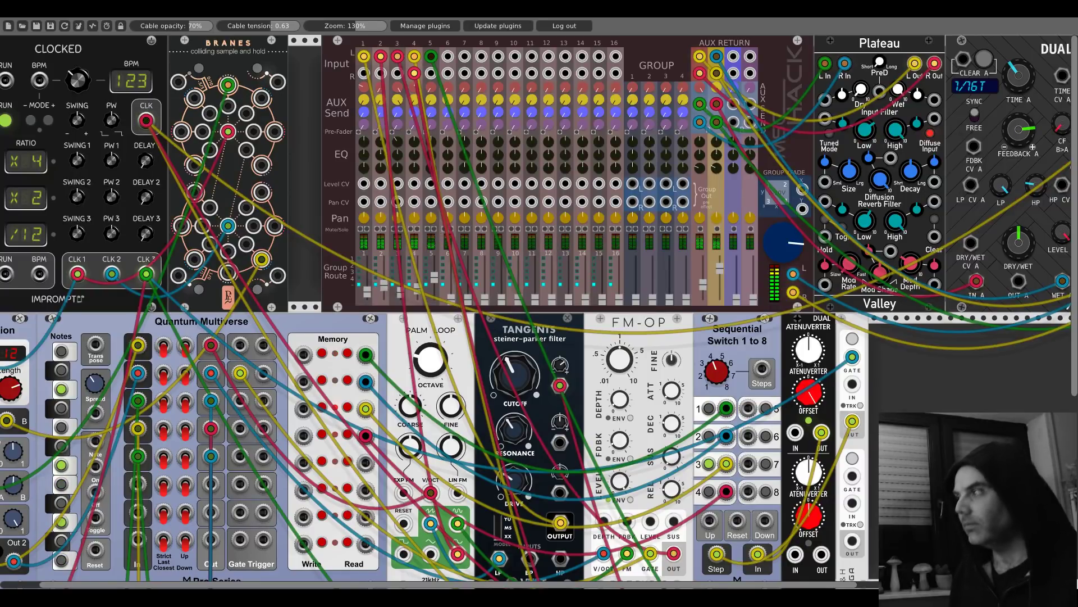
Step: Add the Hora-PCMDrumFree PCM-LDrum module and move it farther from the Hi Hat to leave a gap between them
scroll(434, 233, "down", 6)
scroll(443, 378, "right", 9)
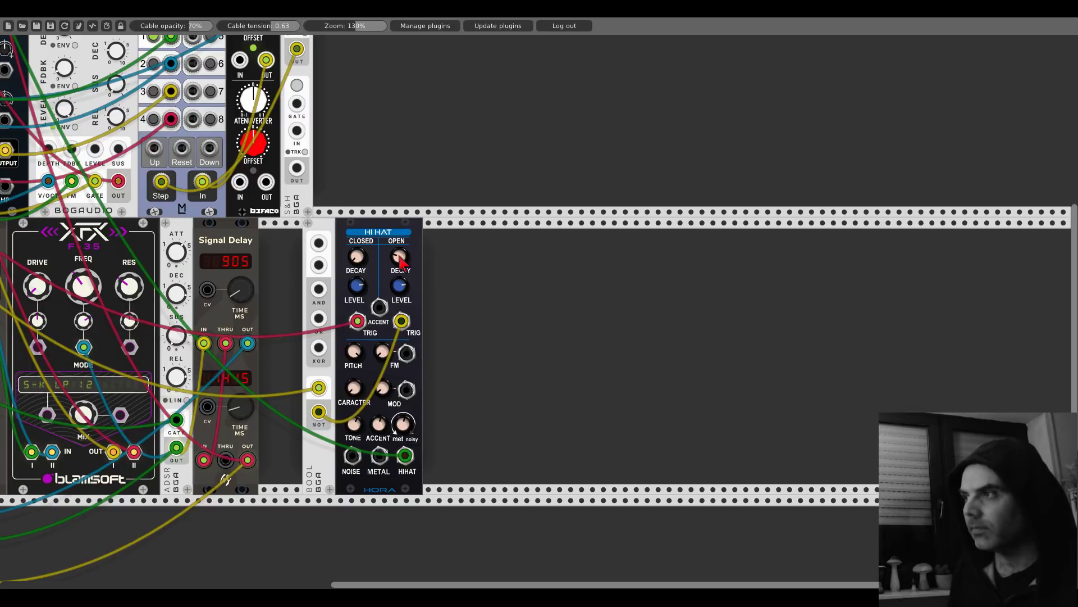
right_click(500, 309)
type("hora")
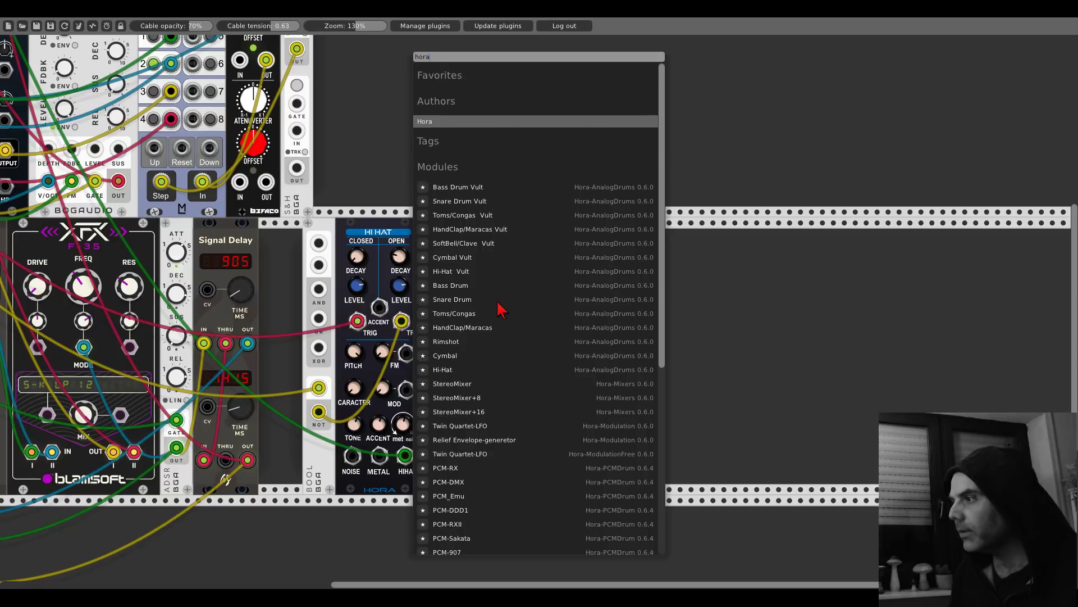
scroll(500, 309, "down", 5)
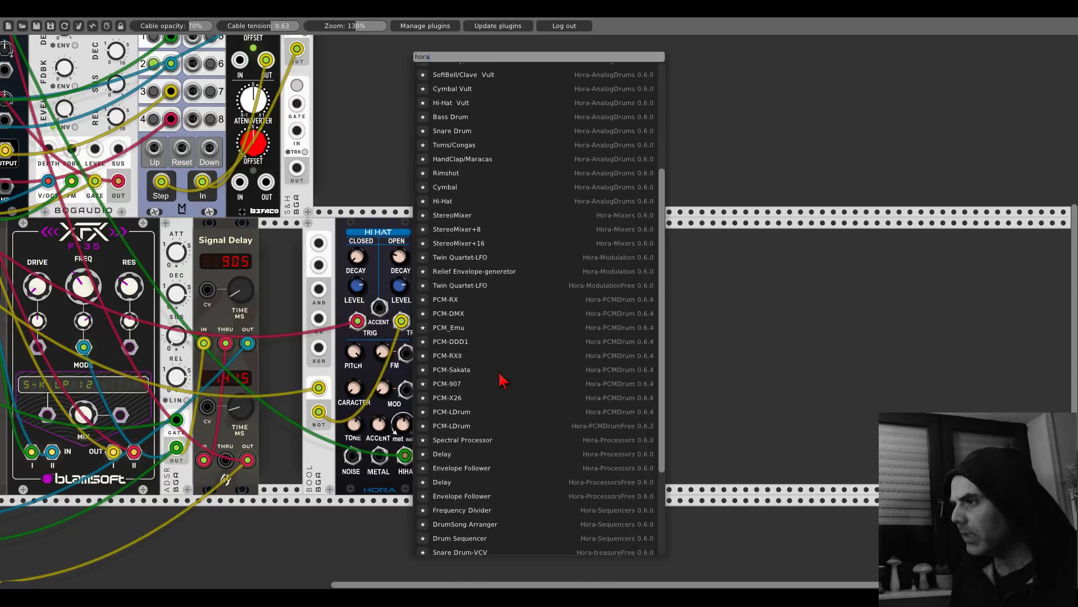
left_click(475, 427)
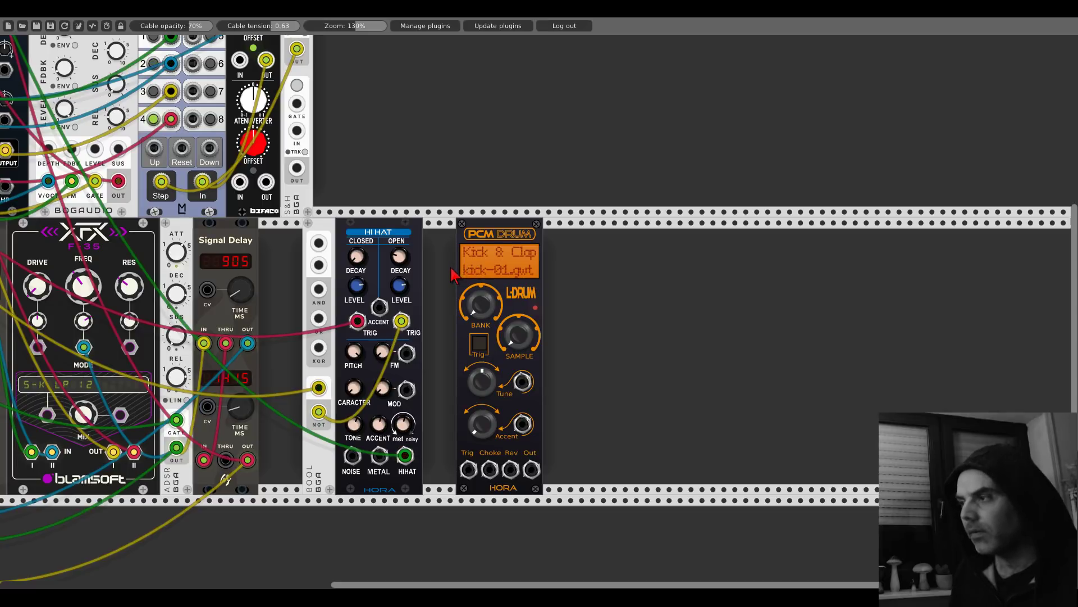
left_click_drag(469, 239, 590, 249)
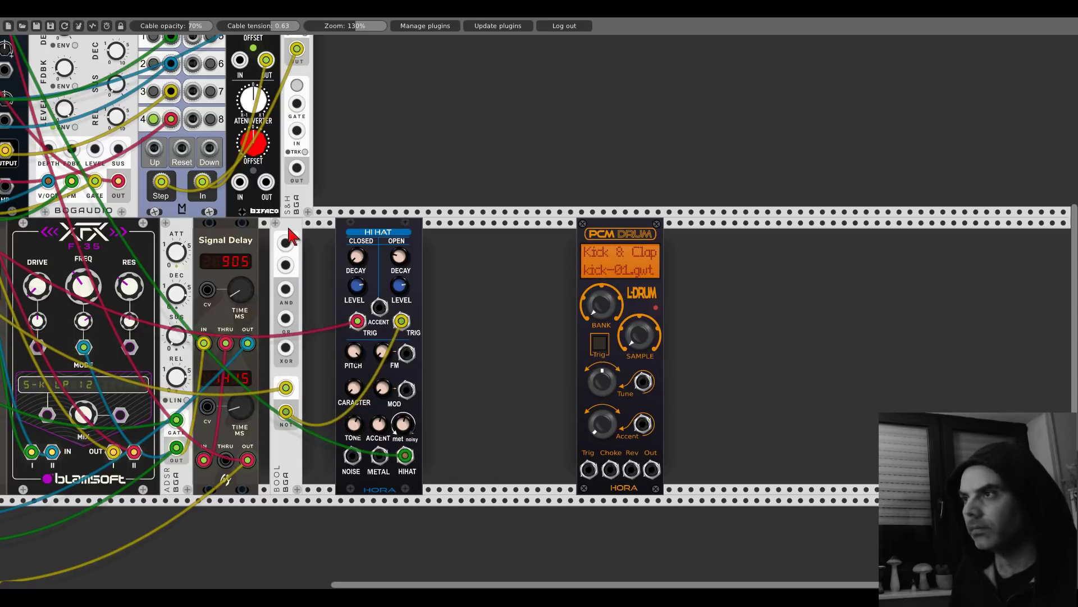
Step: Close up the Hi Hat and PCM Drum toward BOOL and patch Clocked's master CLK into the PCM Drum's Trig
left_click_drag(354, 235, 324, 232)
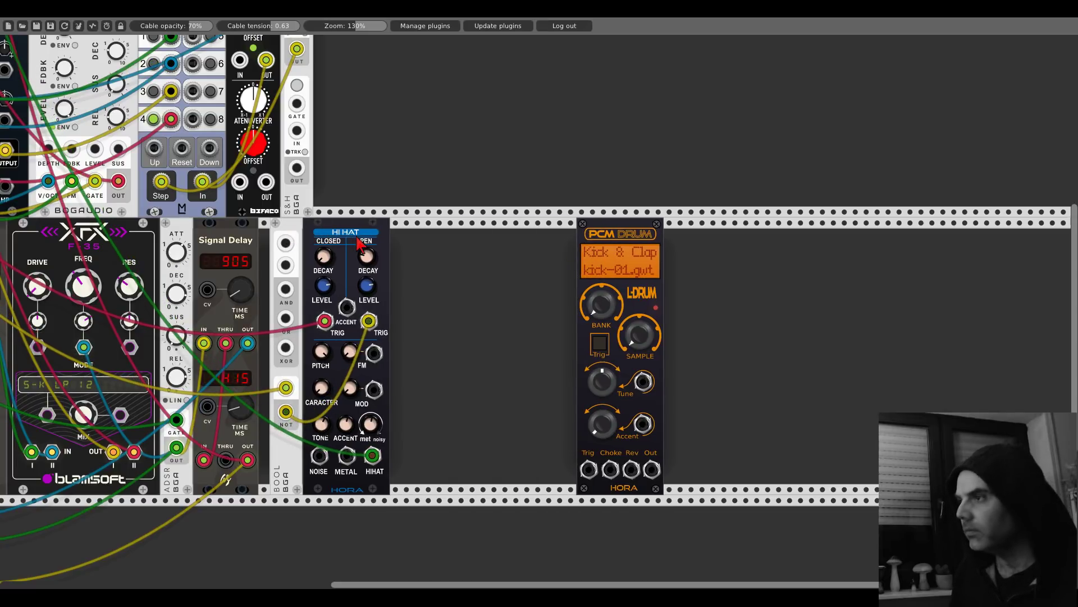
left_click_drag(594, 230, 473, 230)
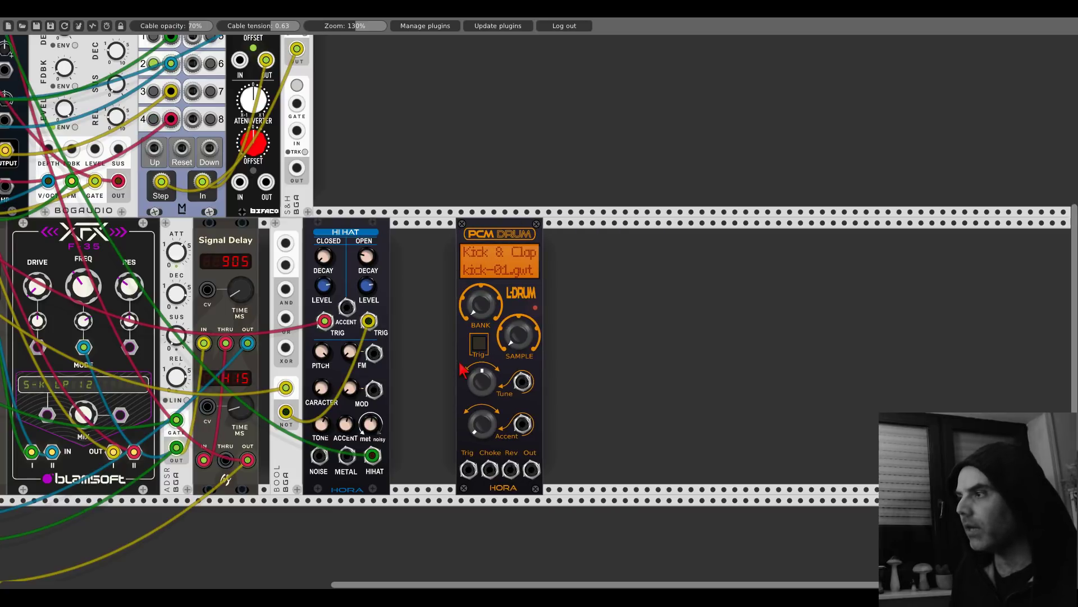
left_click_drag(469, 470, 378, 132)
scroll(378, 132, "up", 2)
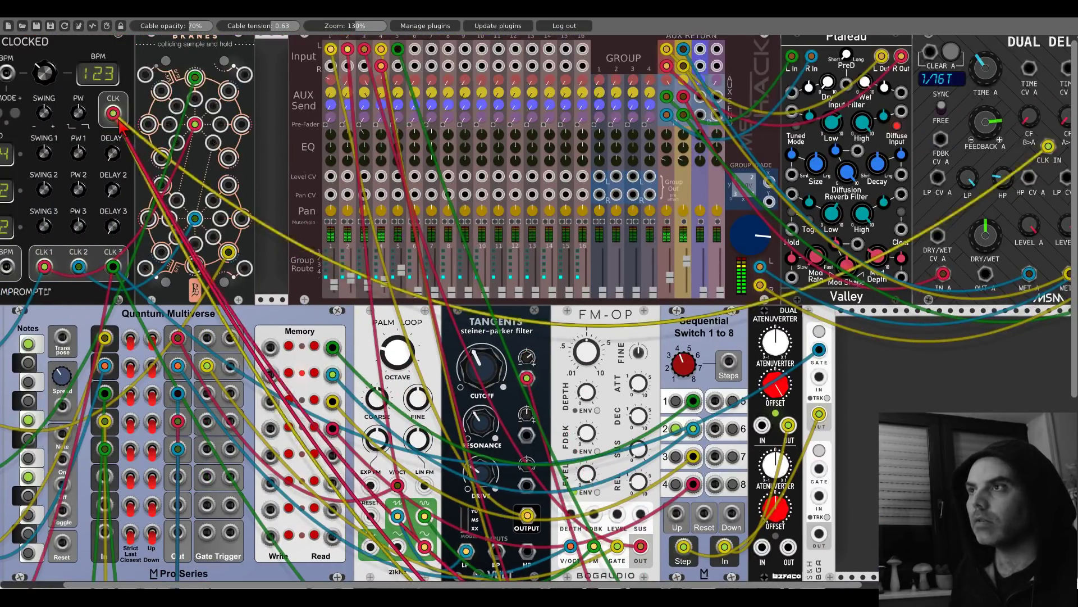
Step: Patch the PCM Drum's Out into the main mixer's channel 6 input and raise that channel's fader
scroll(941, 387, "down", 3)
scroll(942, 387, "down", 3)
scroll(454, 115, "up", 5)
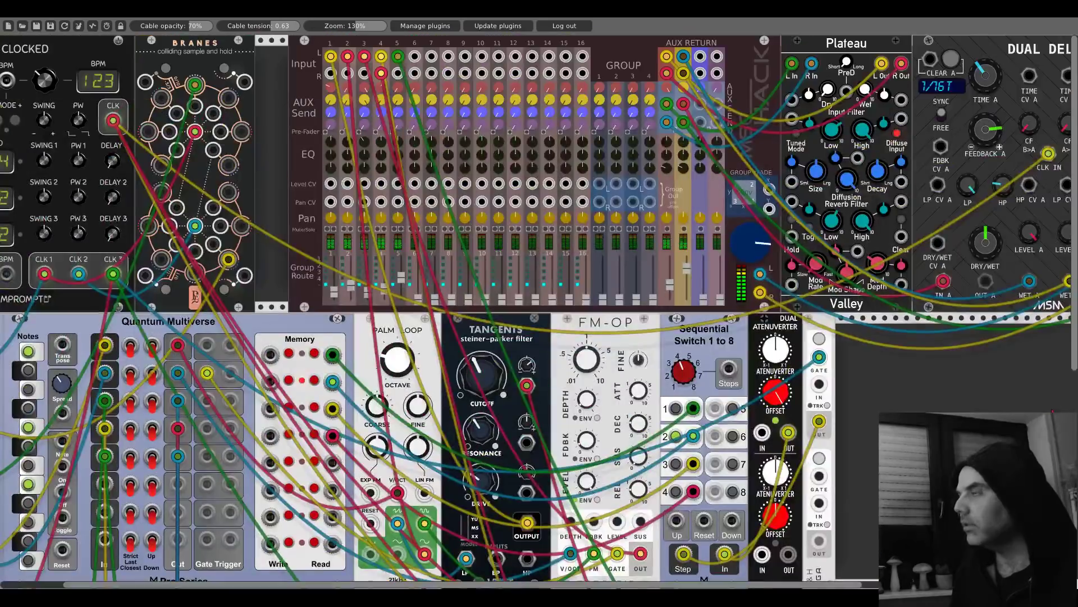
left_click_drag(454, 115, 414, 56)
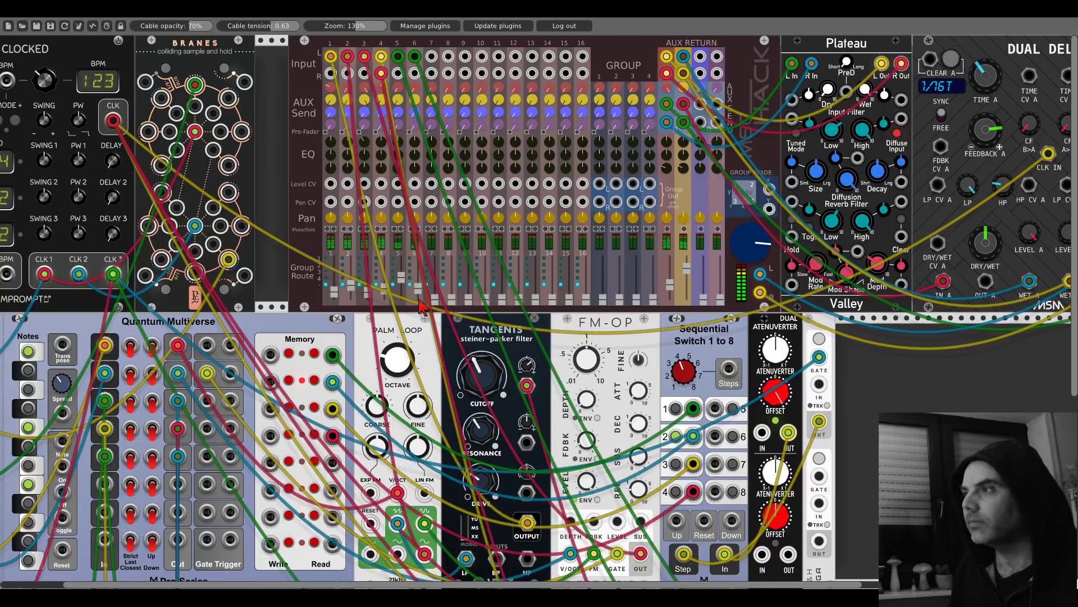
Step: Move the PCM Drum farther from the Hi Hat and add the SynthKit Clock Divider in the gap
scroll(438, 283, "down", 10)
scroll(505, 252, "right", 10)
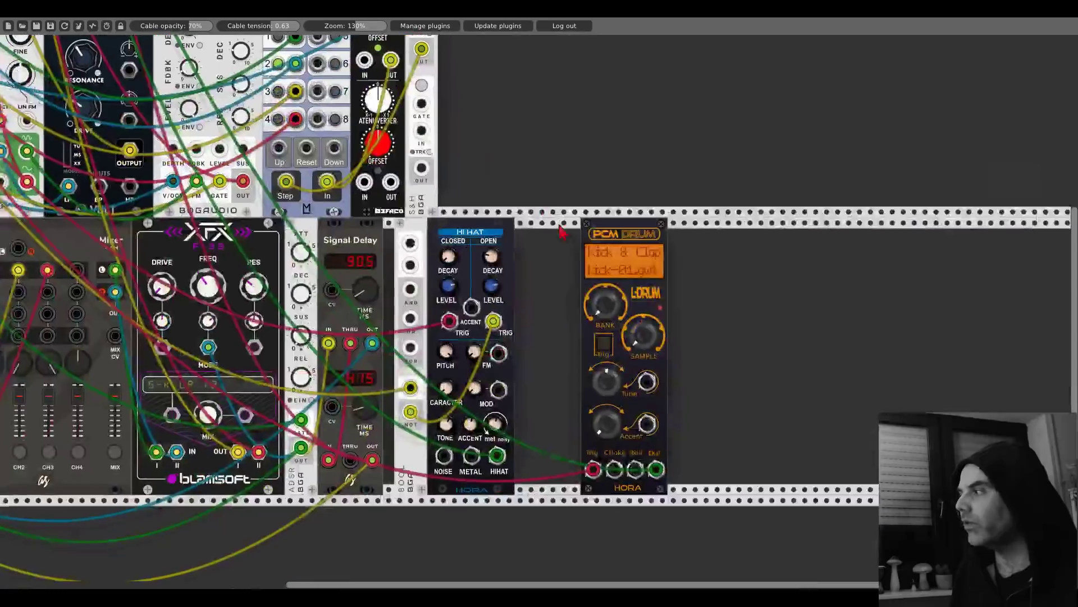
left_click_drag(574, 230, 605, 231)
right_click(582, 270)
type("clock")
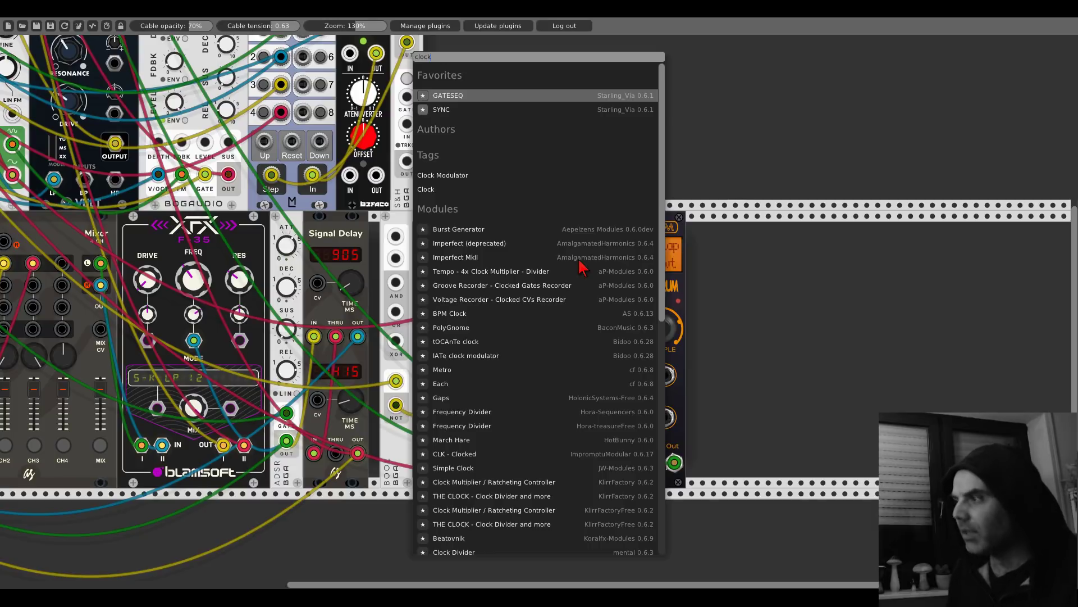
type("d")
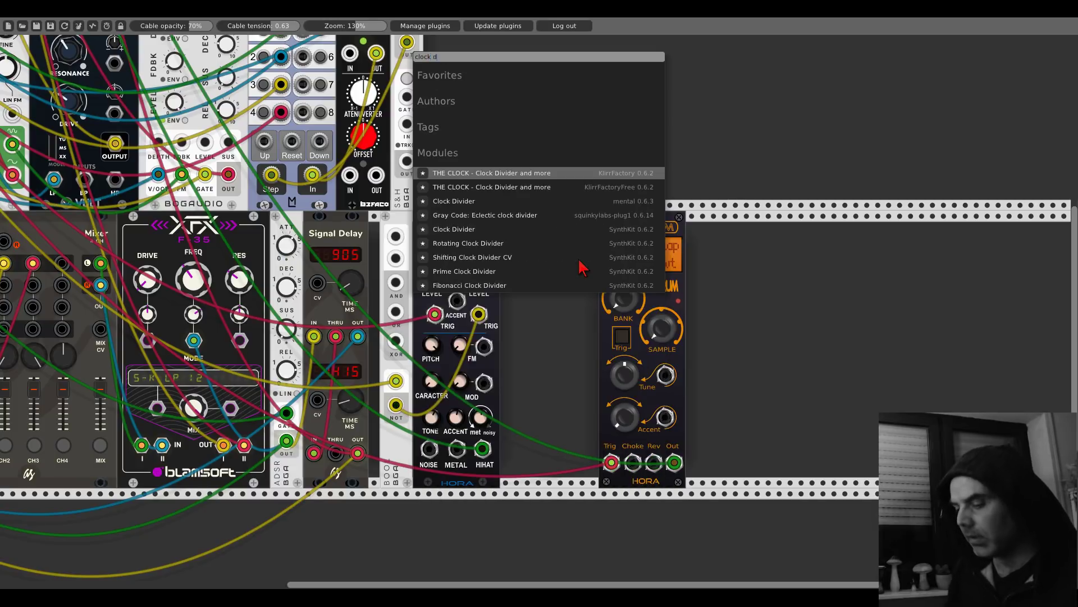
type("i")
left_click(486, 231)
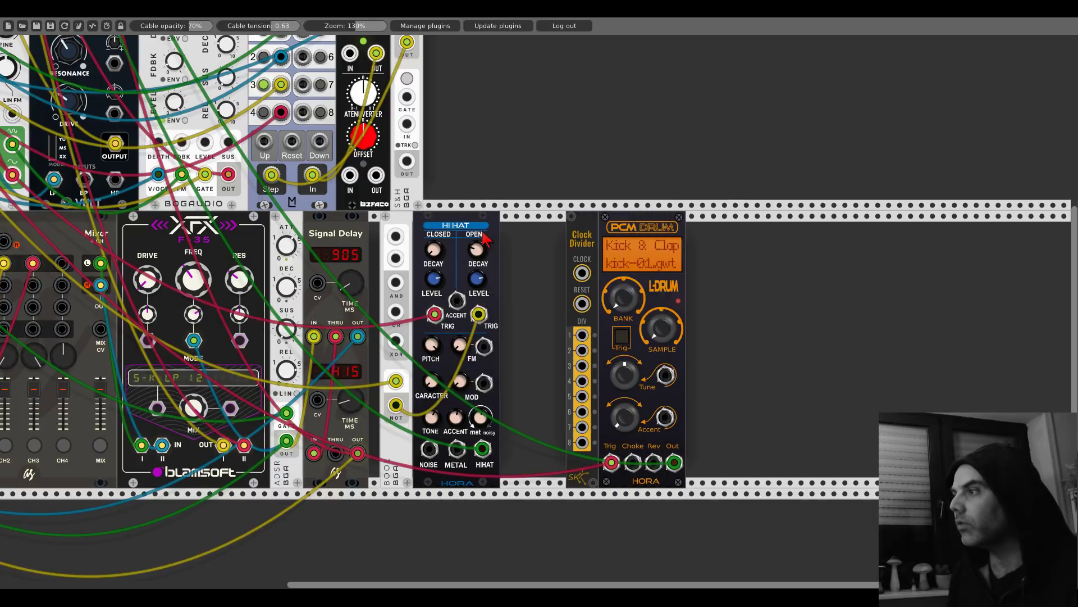
Step: Route the clock through the Clock Divider's DIV 2 output into the PCM Drum's Trig, and close up both modules beside the Hi Hat
left_click_drag(611, 462, 582, 273)
left_click_drag(582, 350, 611, 462)
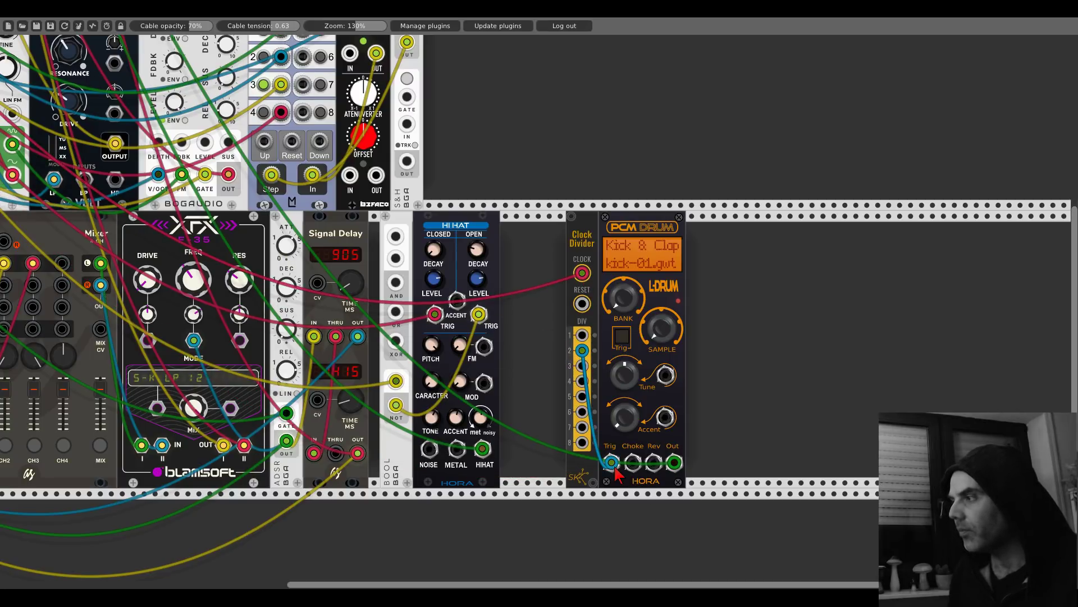
left_click_drag(582, 238, 526, 239)
left_click_drag(631, 231, 575, 230)
Step: Raise main mixer channel 6's fader slightly and select the kick-01.gwt sample on the PCM Drum
scroll(457, 113, "up", 6)
scroll(457, 113, "left", 8)
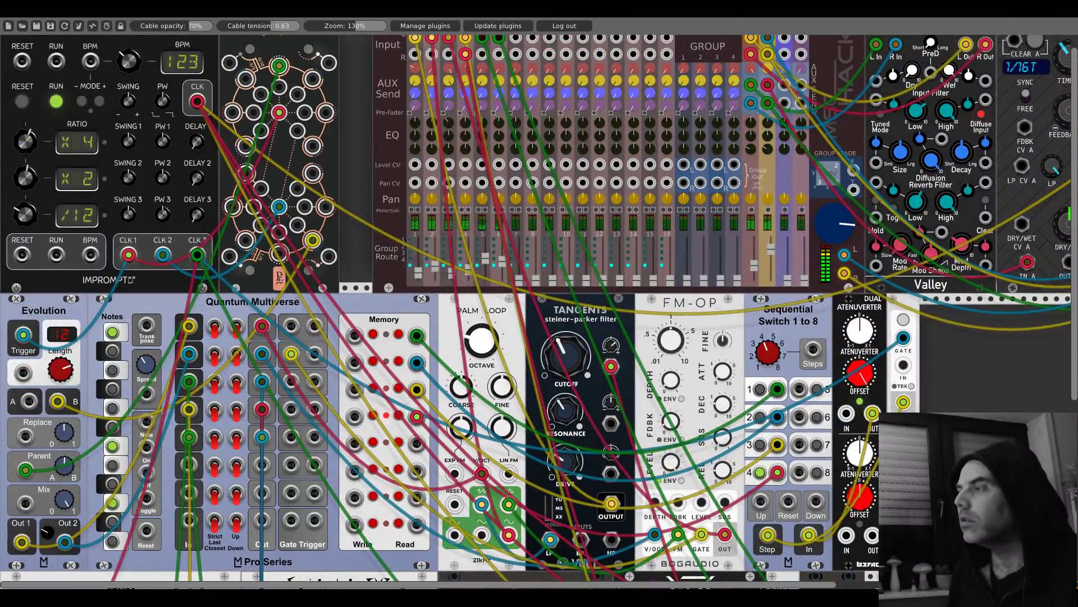
scroll(539, 300, "down", 6)
scroll(539, 301, "right", 8)
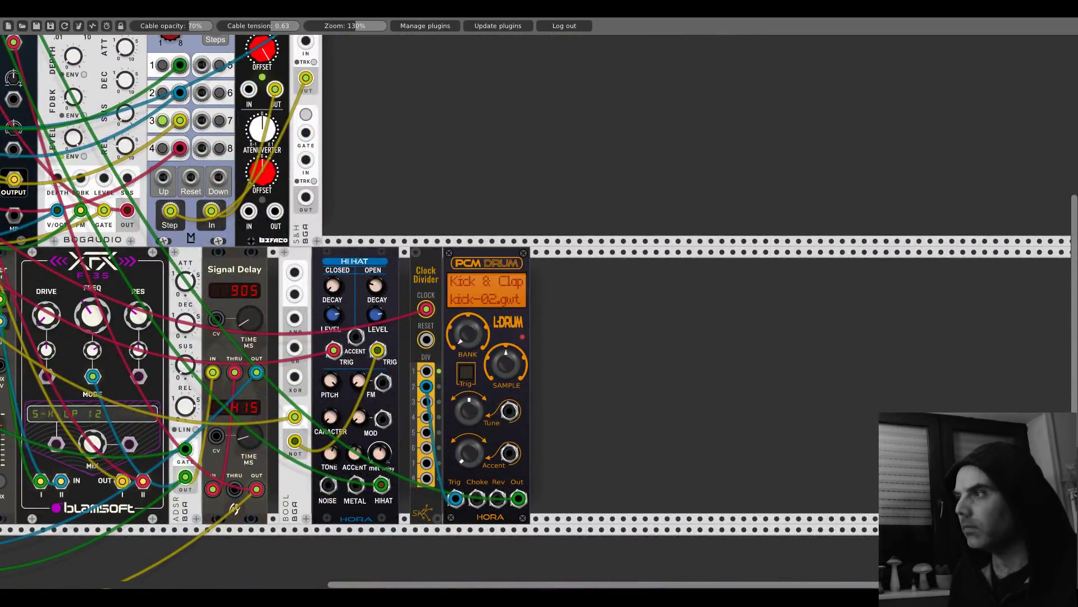
left_click_drag(507, 365, 509, 402)
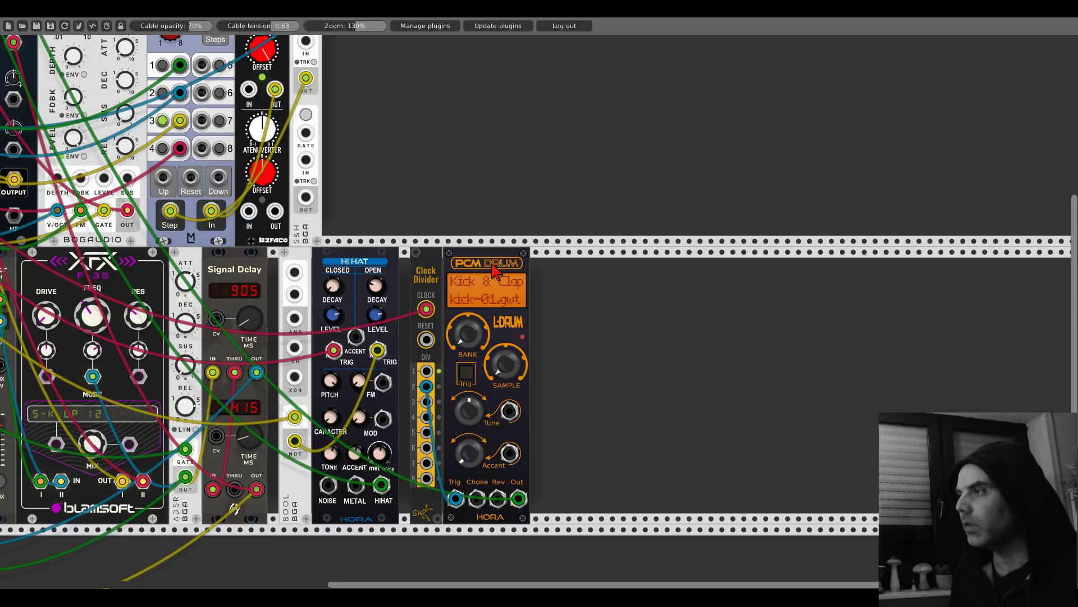
Step: Duplicate the PCM Drum and BOOL, with BOOL between the drums, and patch DIV 2 through its NOT into the second drum's Trig
key("ctrl+d")
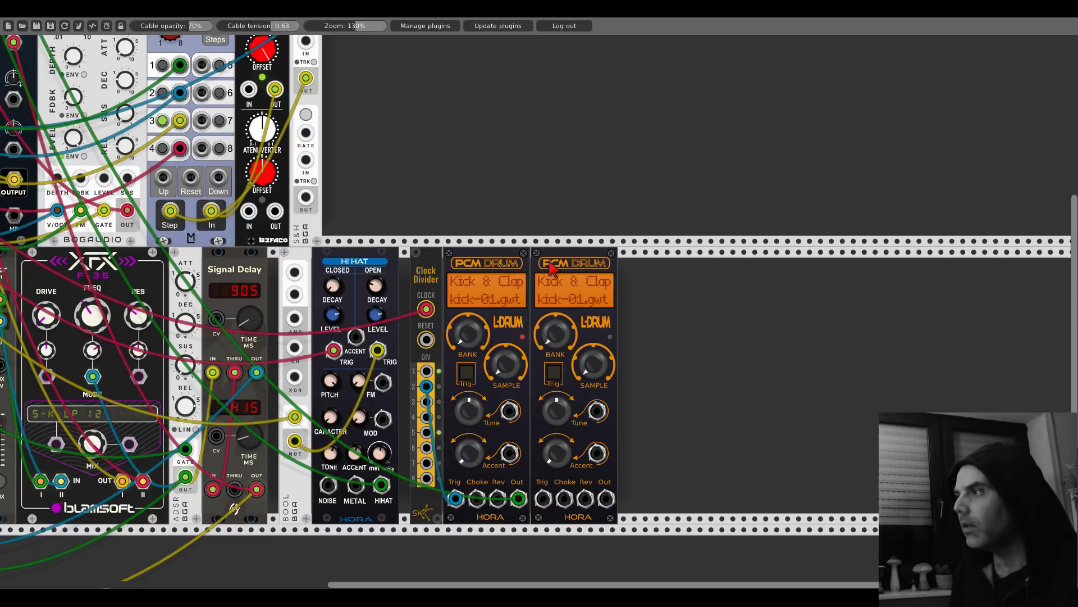
left_click_drag(555, 271, 591, 267)
key("ctrl+d")
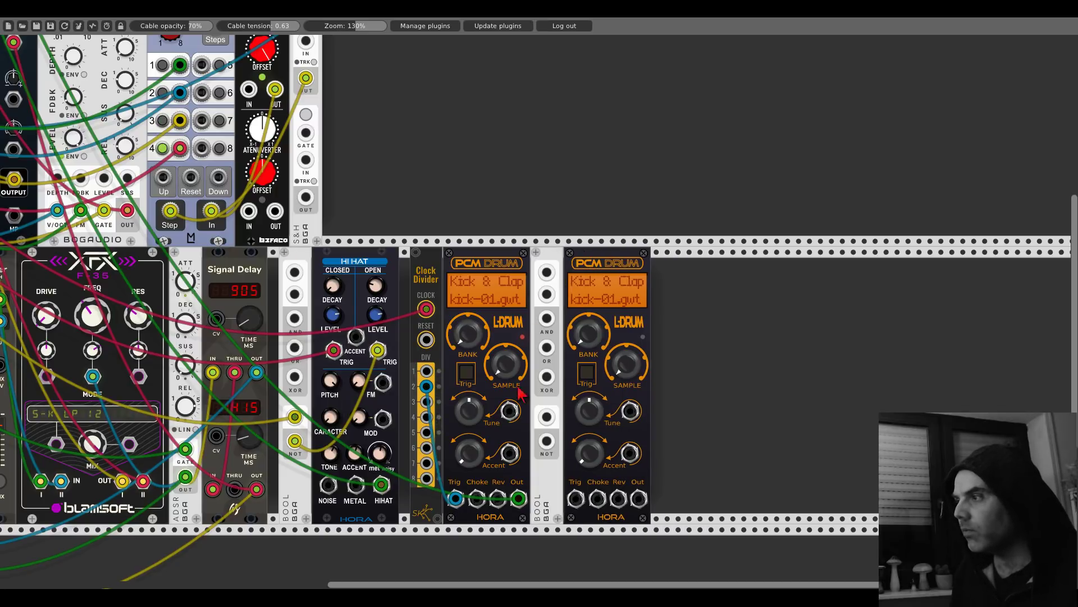
left_click_drag(546, 417, 426, 386)
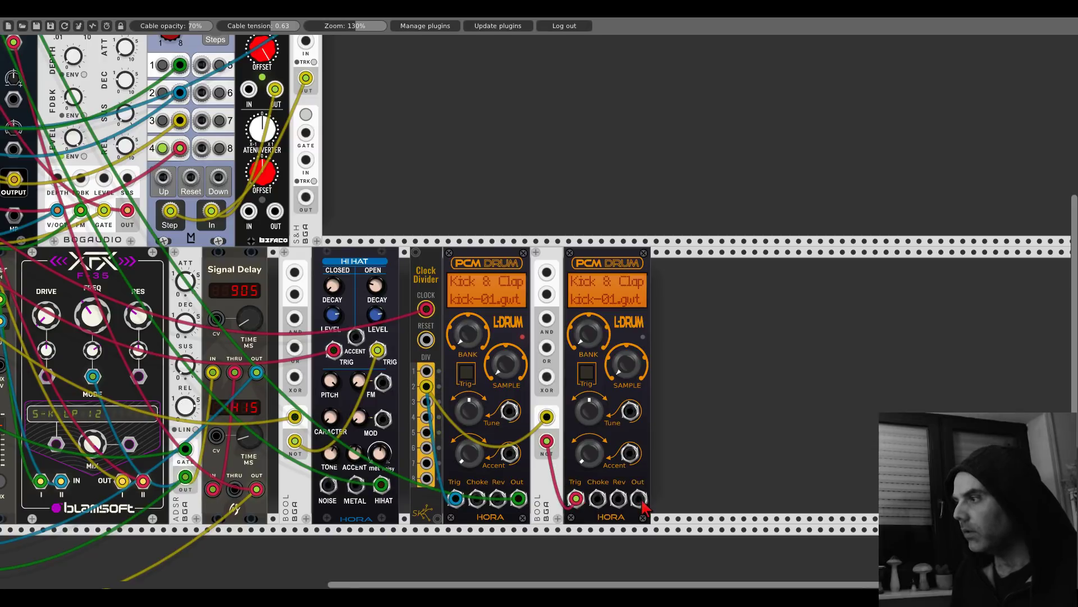
Step: Patch the second PCM Drum's Out into main mixer channel 7, raise its fader and solo the channel briefly
scroll(550, 452, "up", 10)
scroll(549, 452, "left", 2)
scroll(550, 452, "left", 2)
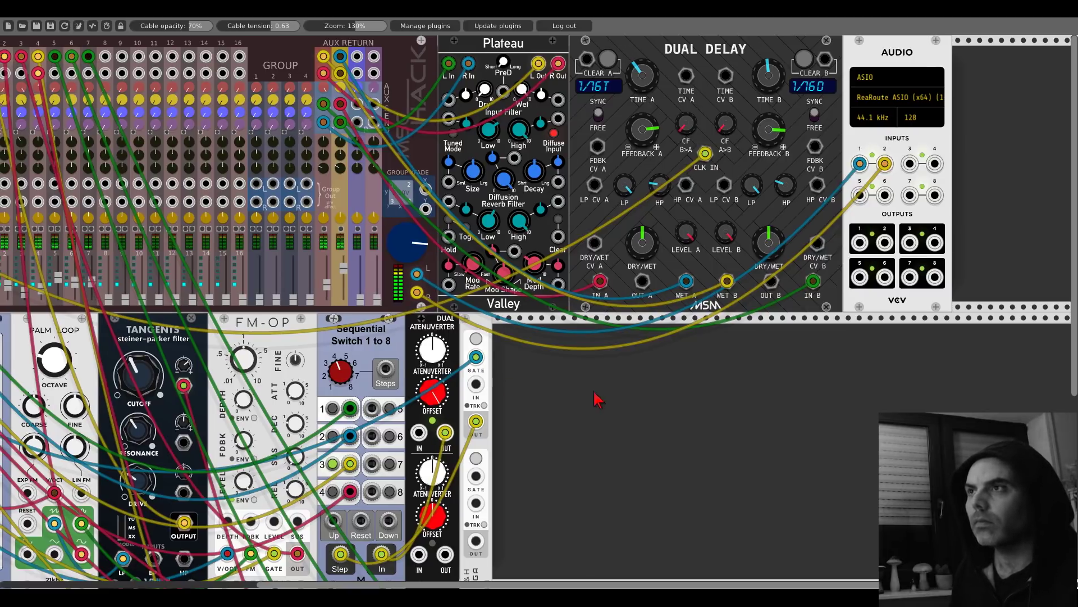
left_click_drag(597, 397, 838, 410)
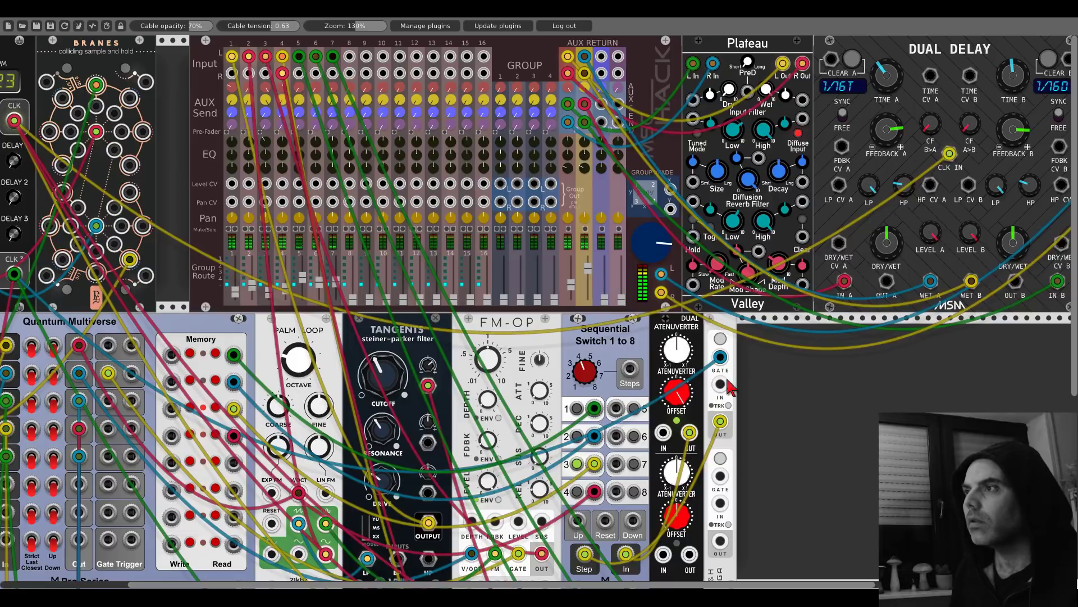
left_click(336, 228)
left_click(336, 228)
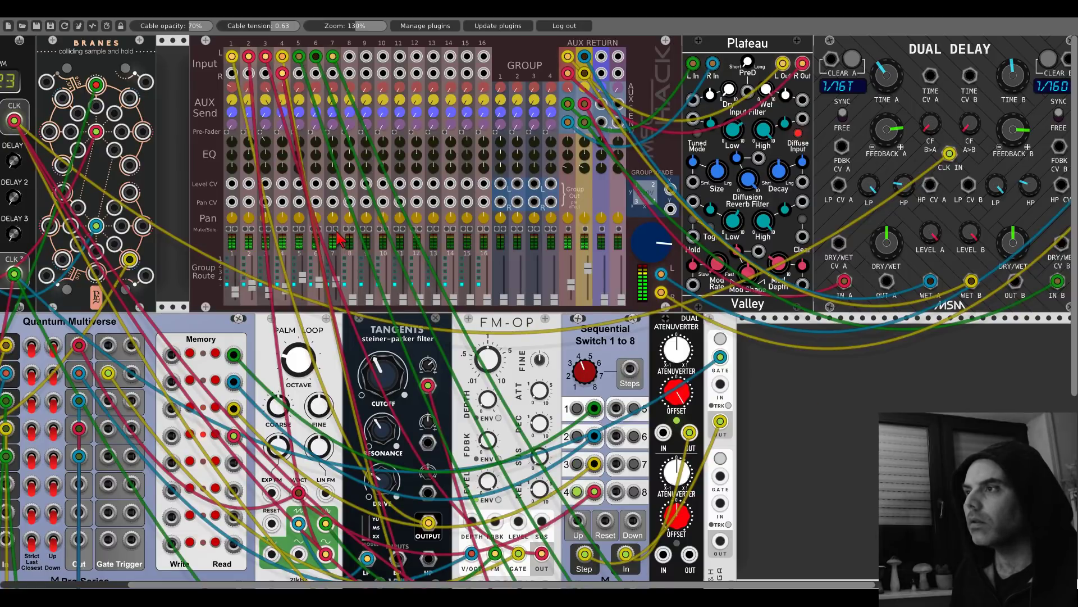
Step: Switch the second PCM Drum to the Snare bank with the snare-04 sample
scroll(946, 222, "down", 10)
scroll(946, 222, "right", 10)
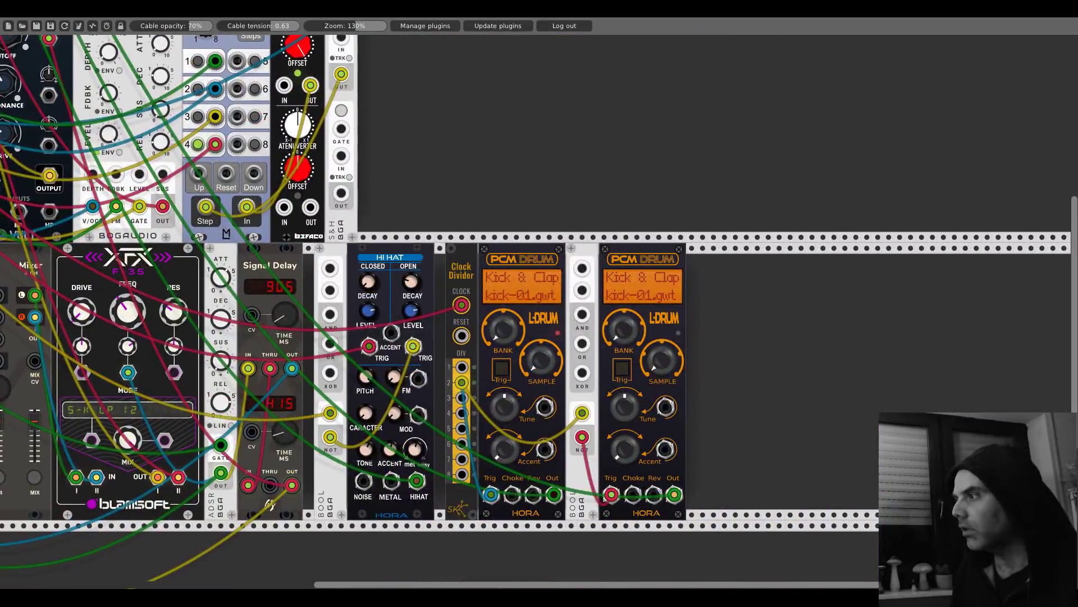
left_click_drag(654, 370, 653, 365)
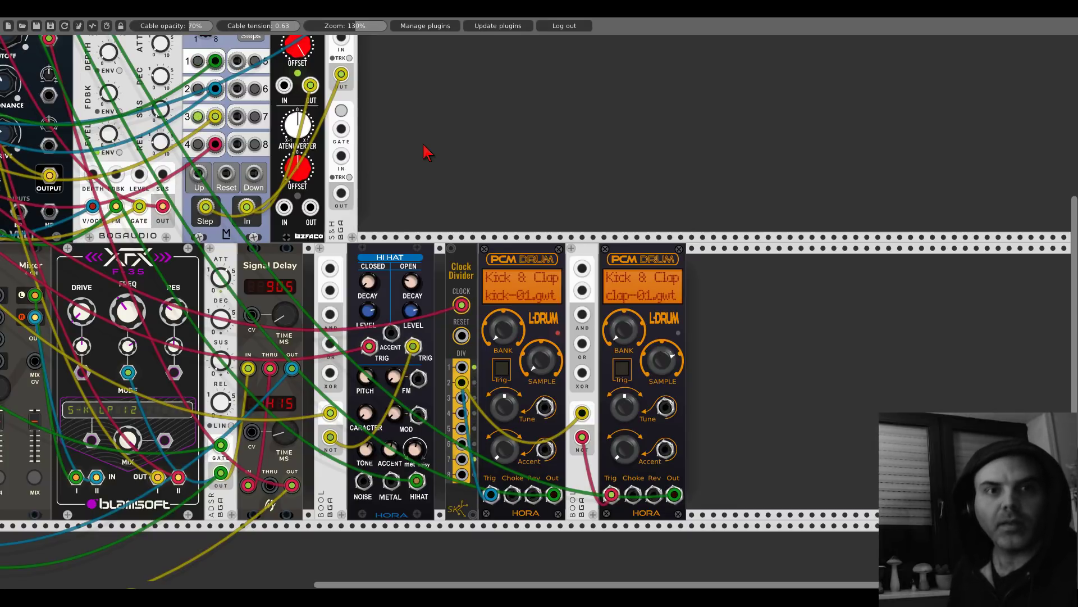
left_click_drag(627, 340, 627, 337)
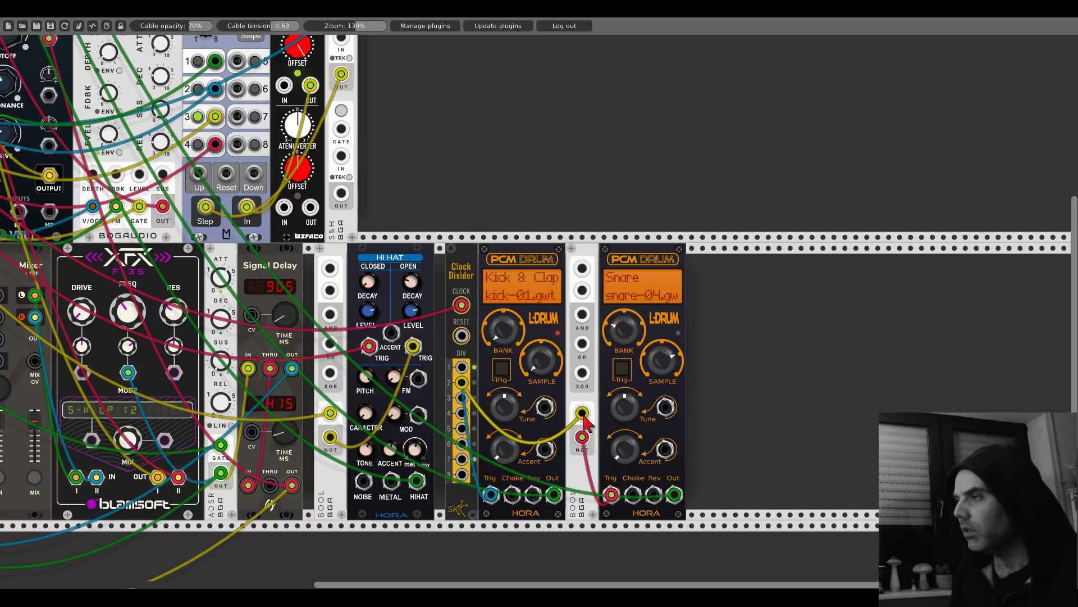
Step: Try feeding the second BOOL's NOT input from the Clock Divider's DIV 3 output, and return it to DIV 2
key("Delete")
left_click_drag(583, 413, 463, 398)
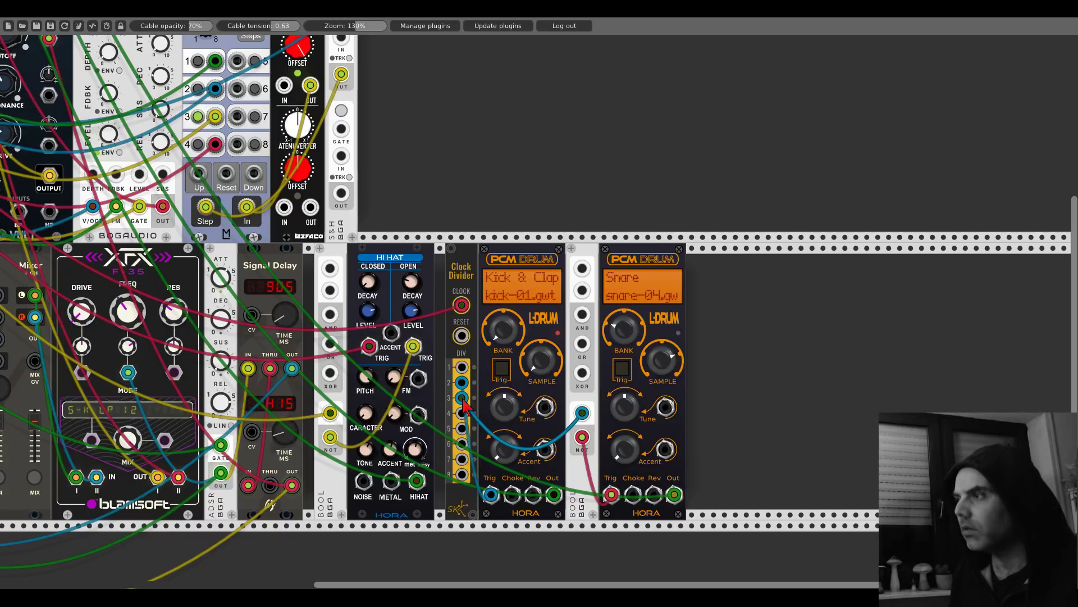
mouse_move(463, 400)
left_mouse_down()
mouse_move(465, 368)
mouse_move(468, 385)
left_mouse_up()
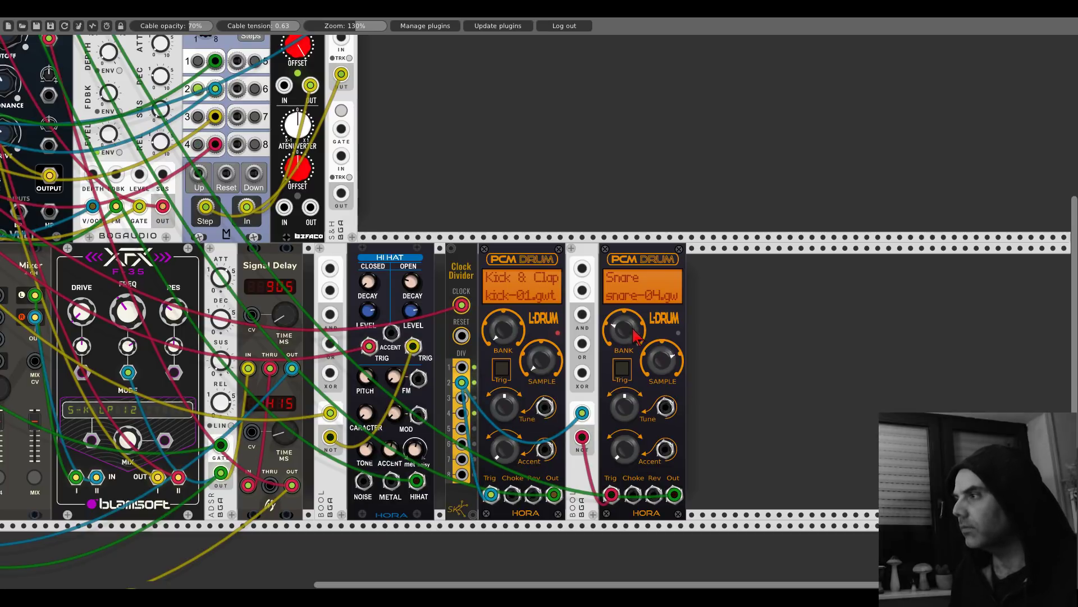
Step: Try patching the Clock Divider's DIV 3 output into the snare PCM Drum's Rev input, and remove that cable
left_click_drag(457, 101, 957, 449)
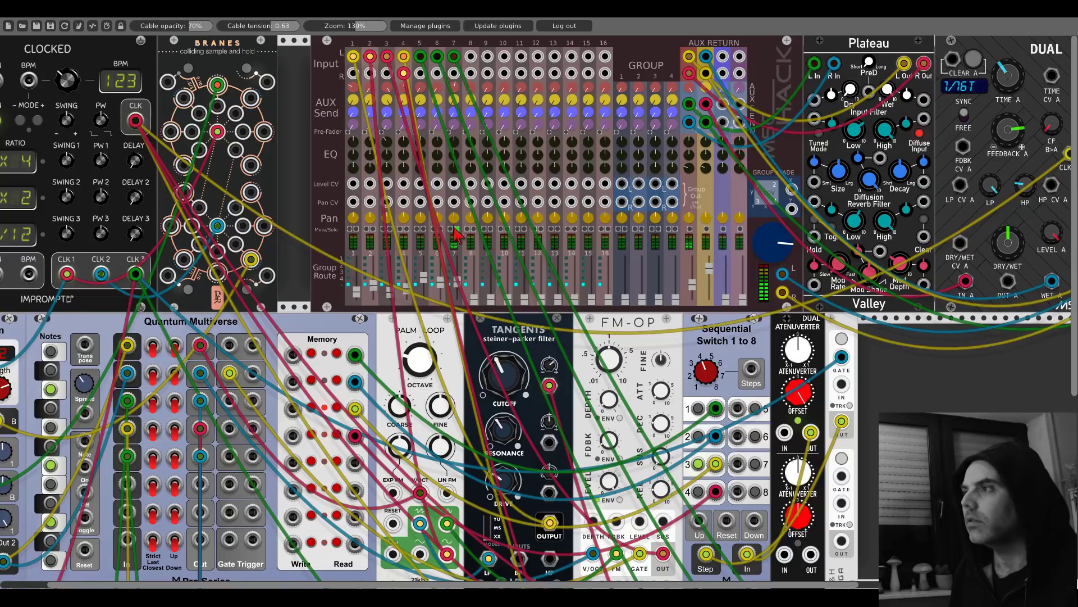
scroll(883, 239, "down", 6)
scroll(883, 238, "right", 6)
left_click_drag(883, 238, 700, 184)
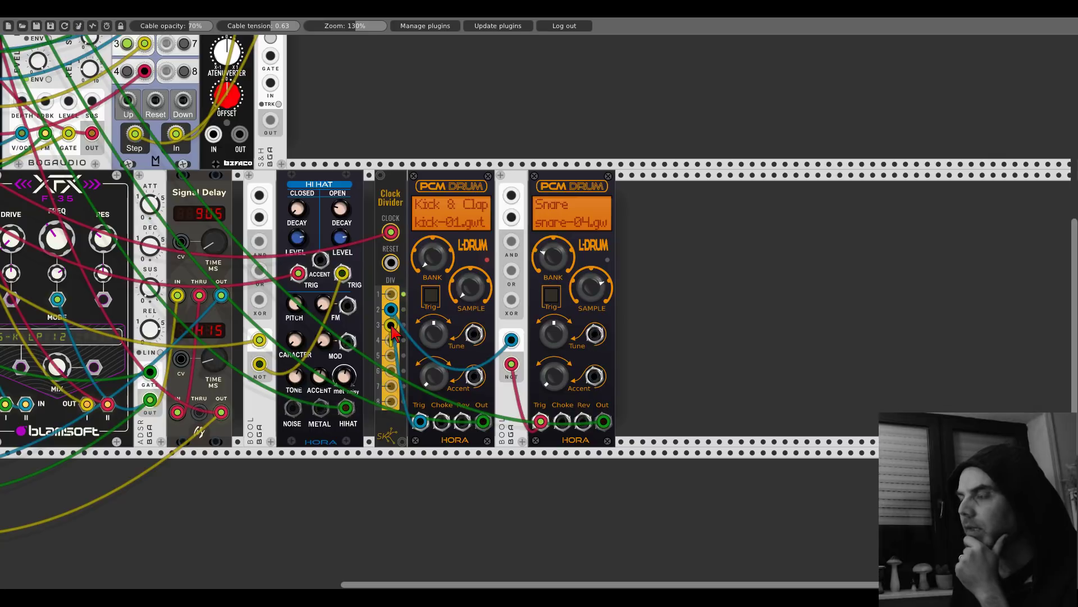
left_click_drag(391, 325, 584, 420)
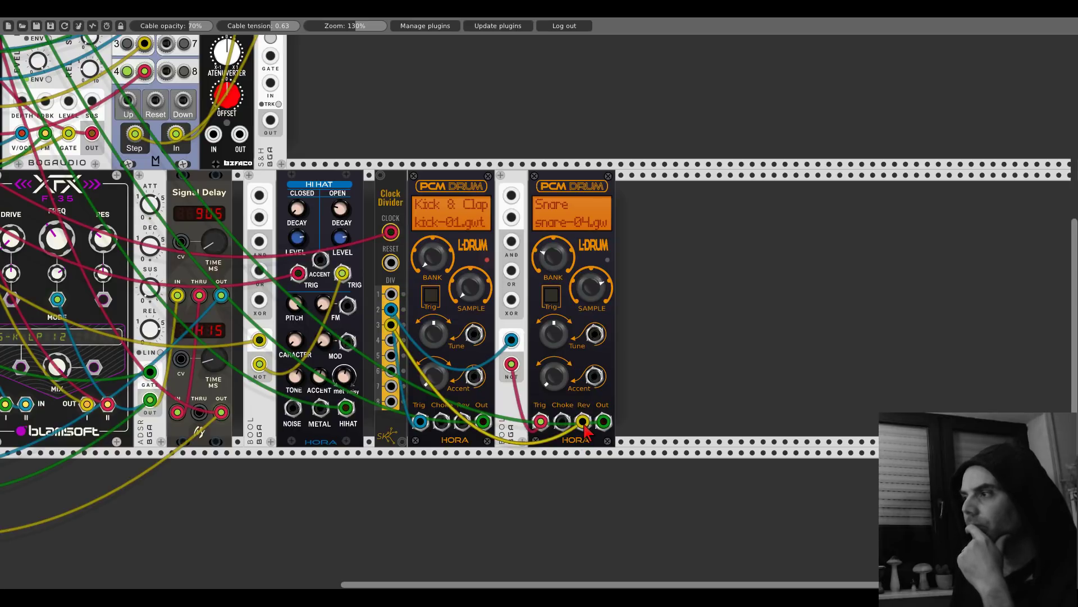
left_click(584, 426)
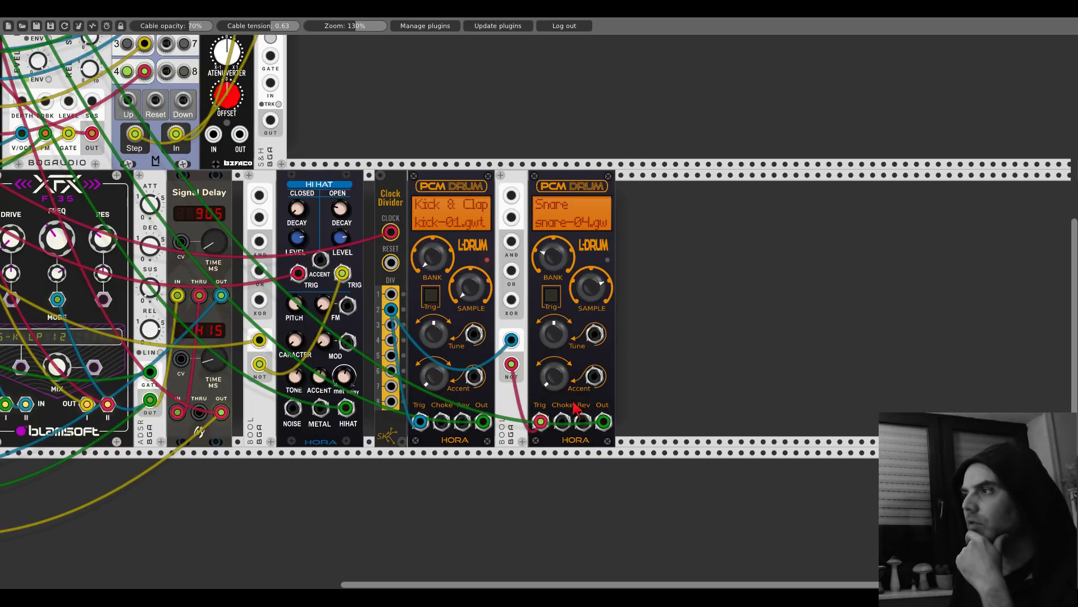
Step: Try combining DIV 1 and DIV 2 in the second BOOL, patching AND, OR and XOR in turn into the snare's Rev, and remove the cables
left_click_drag(515, 189, 390, 293)
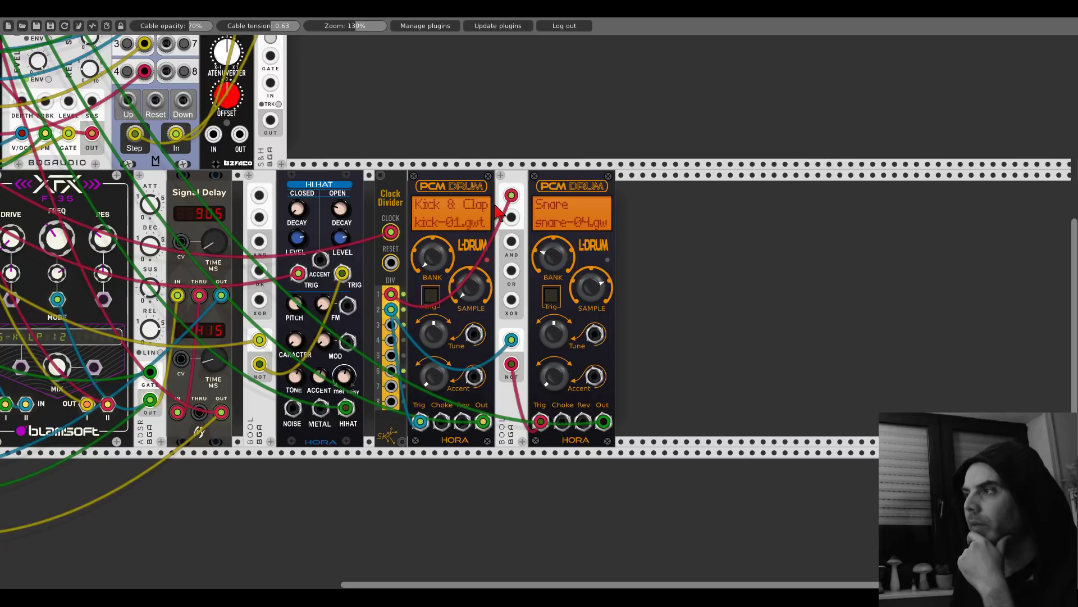
left_click_drag(511, 218, 390, 309)
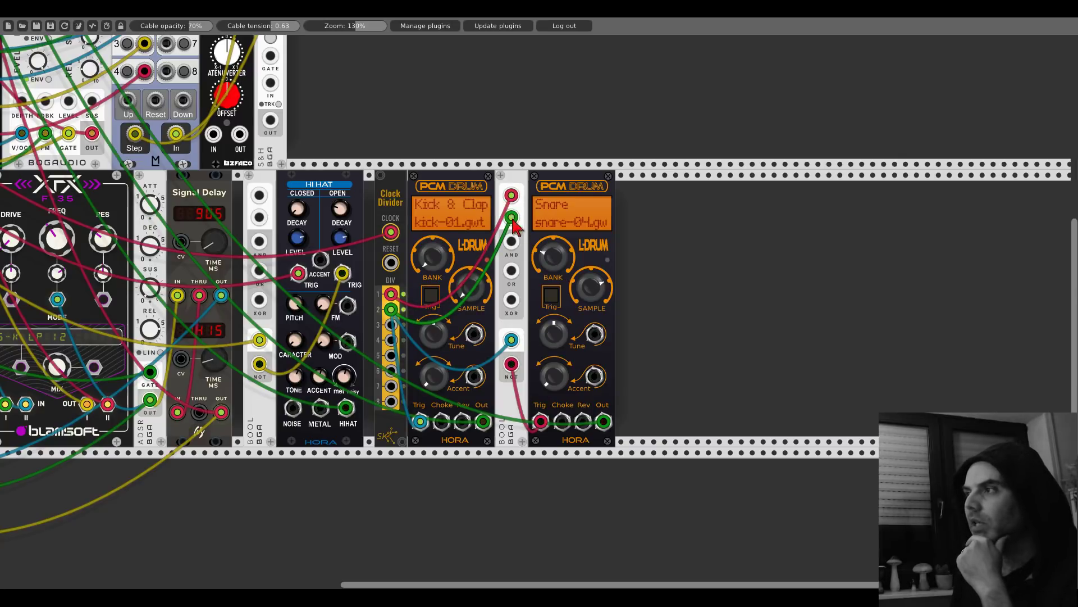
left_click_drag(512, 242, 582, 422)
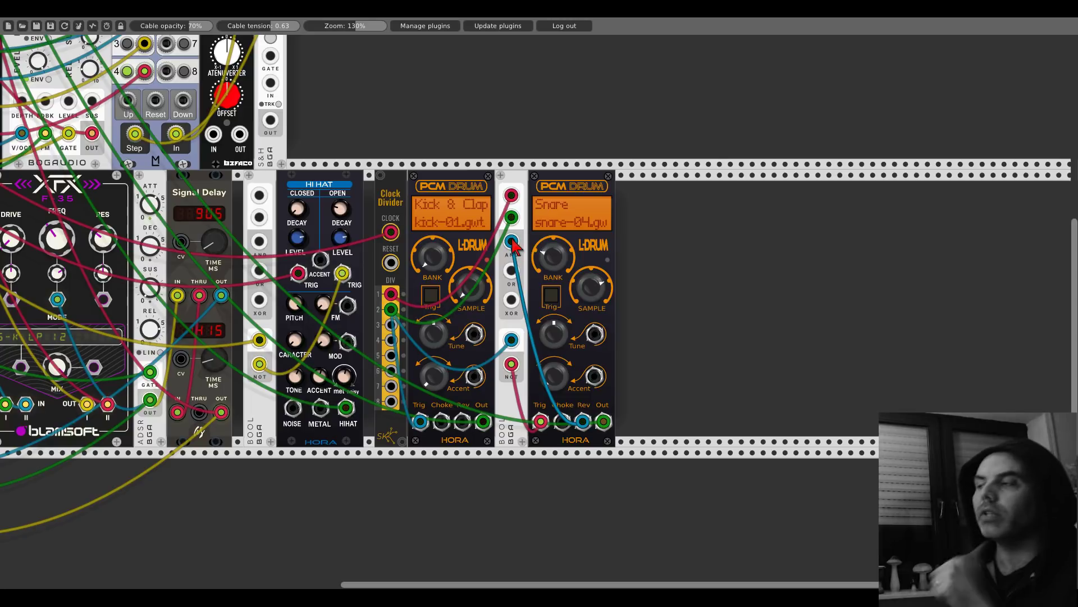
left_click_drag(512, 242, 511, 272)
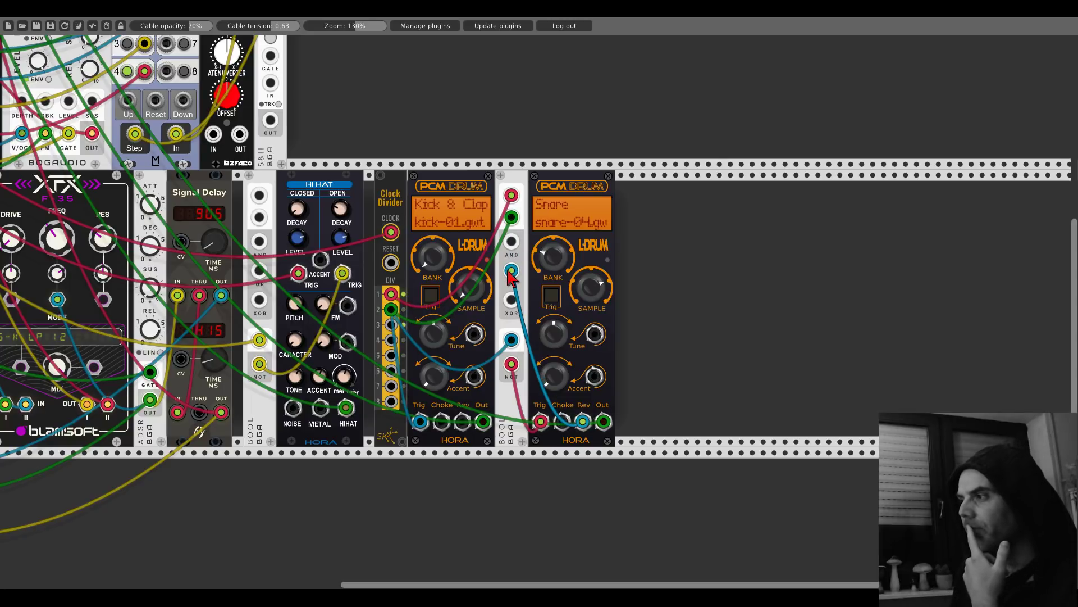
left_click_drag(511, 271, 511, 299)
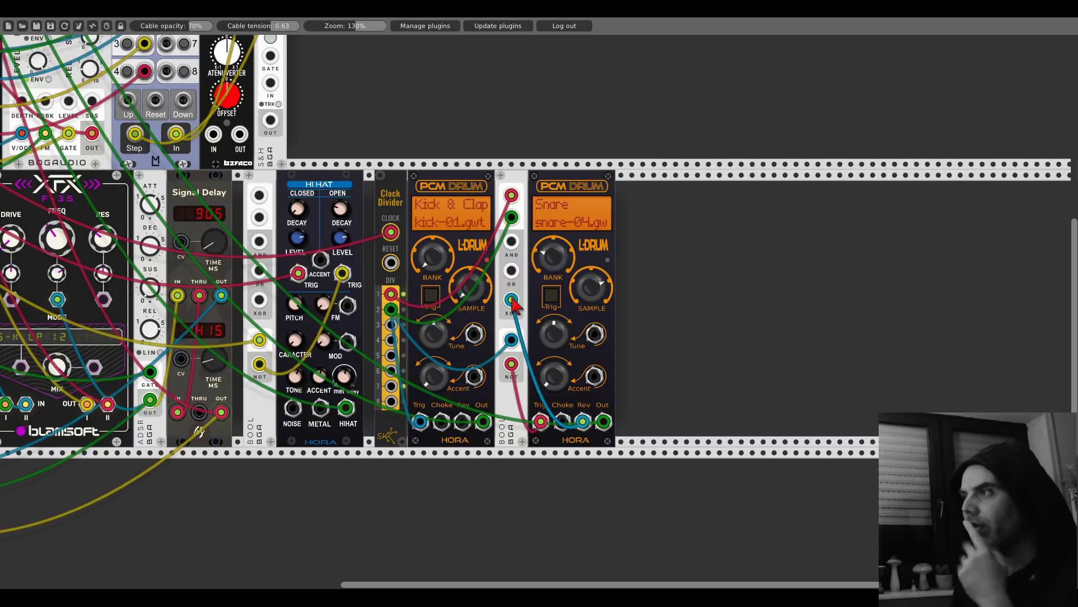
left_click_drag(511, 299, 515, 219)
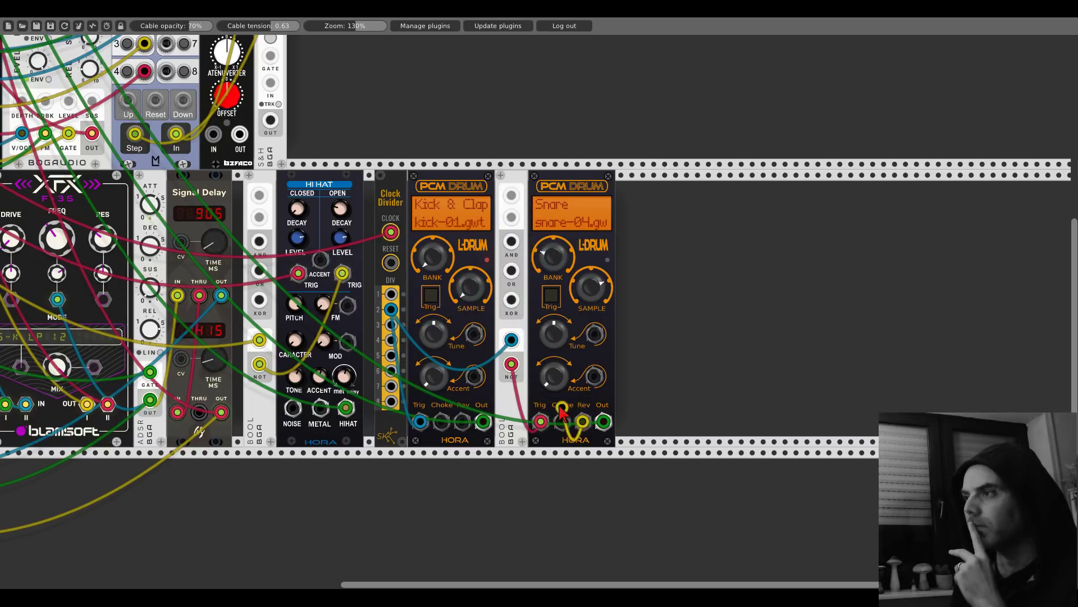
Step: Patch the Clock Divider's DIV 4 output into the snare PCM Drum's Rev input
left_click_drag(582, 421, 396, 342)
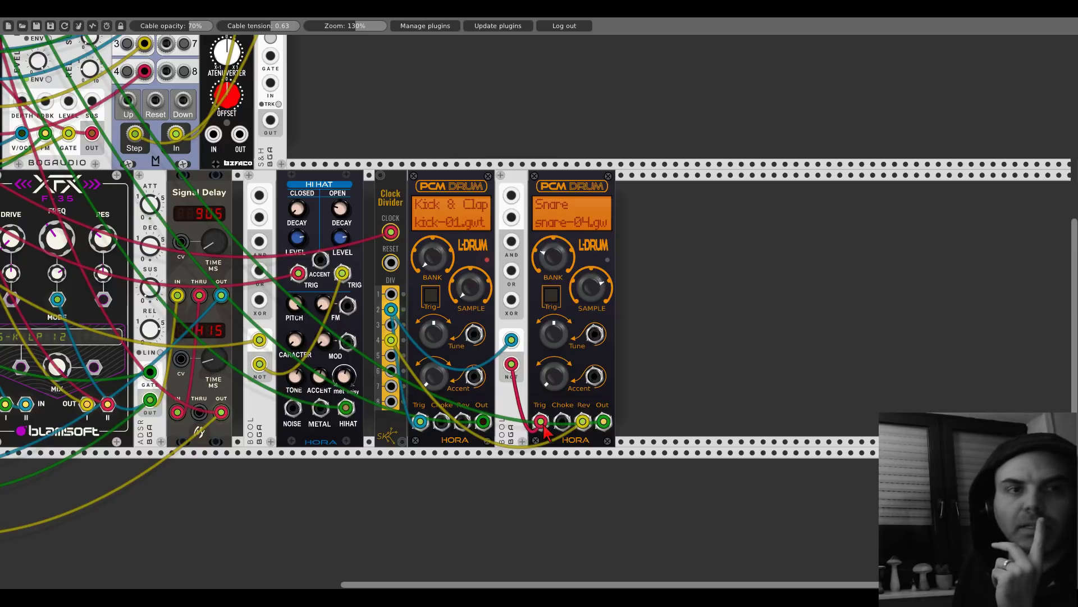
Step: Add the mental Clock Divider after the snare PCM Drum and move the clock cable from the old divider to its Clk In
right_click(641, 270)
type("clock div")
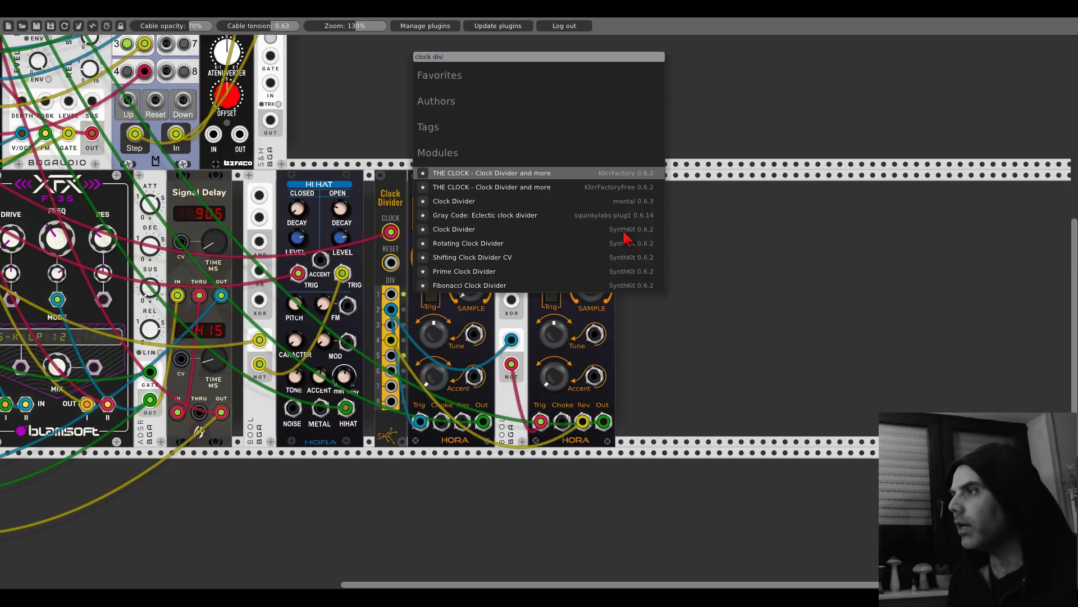
left_click(484, 202)
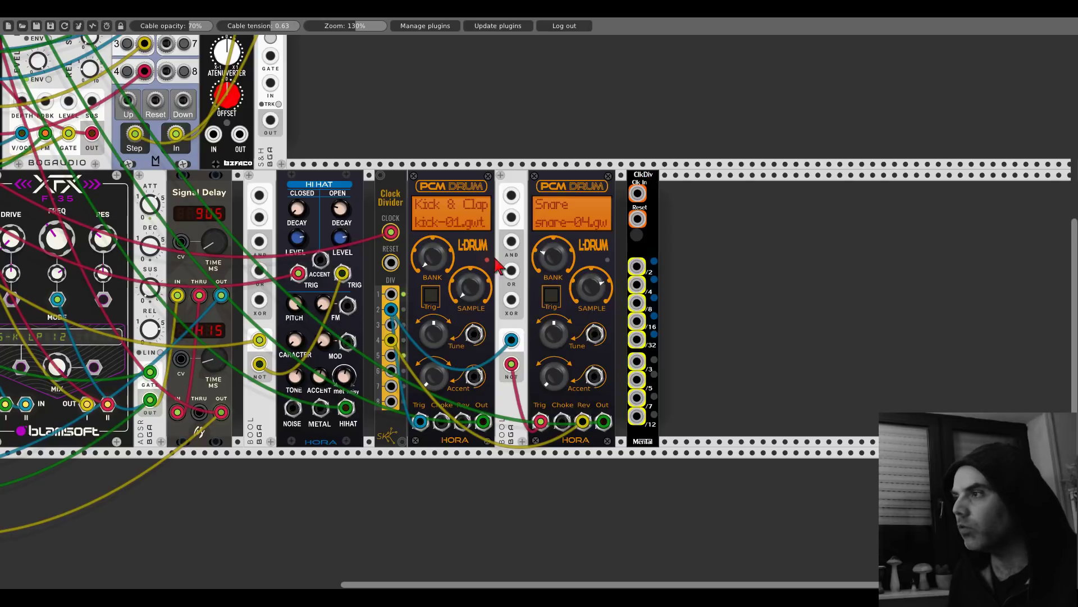
left_click_drag(390, 232, 638, 193)
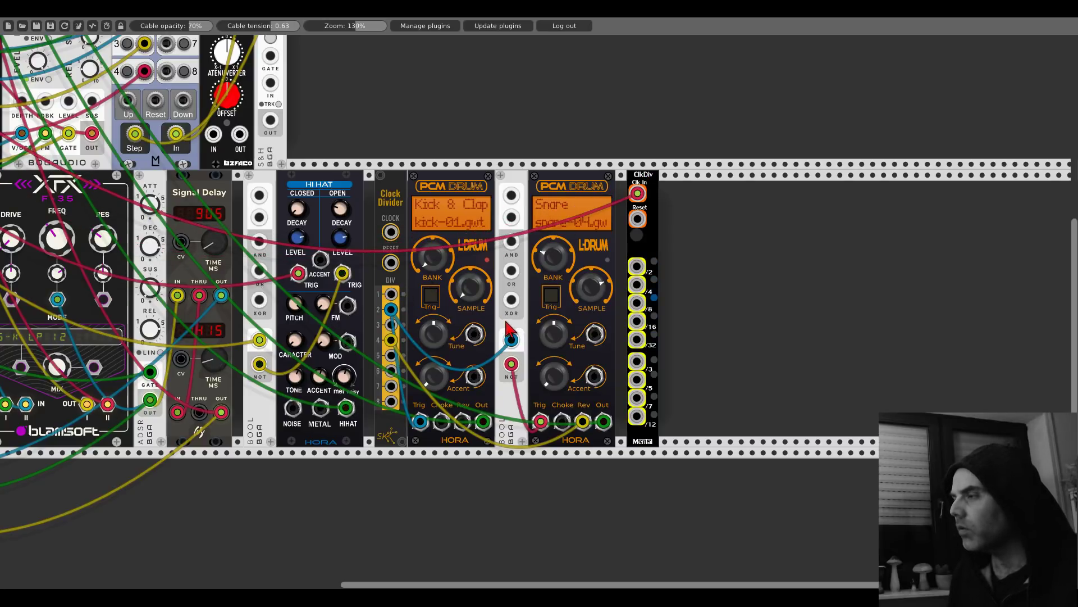
Step: Patch the new ClkDiv's /2 output into the kick PCM Drum's Trig and the second BOOL's NOT input
left_click_drag(511, 339, 638, 268)
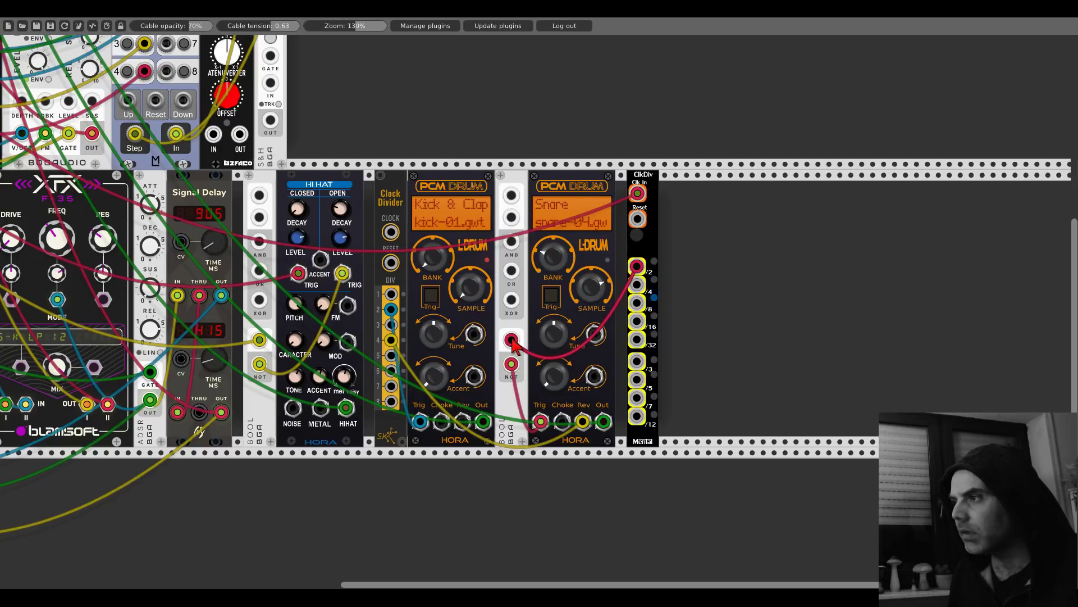
left_click(422, 422)
left_click_drag(511, 339, 422, 423)
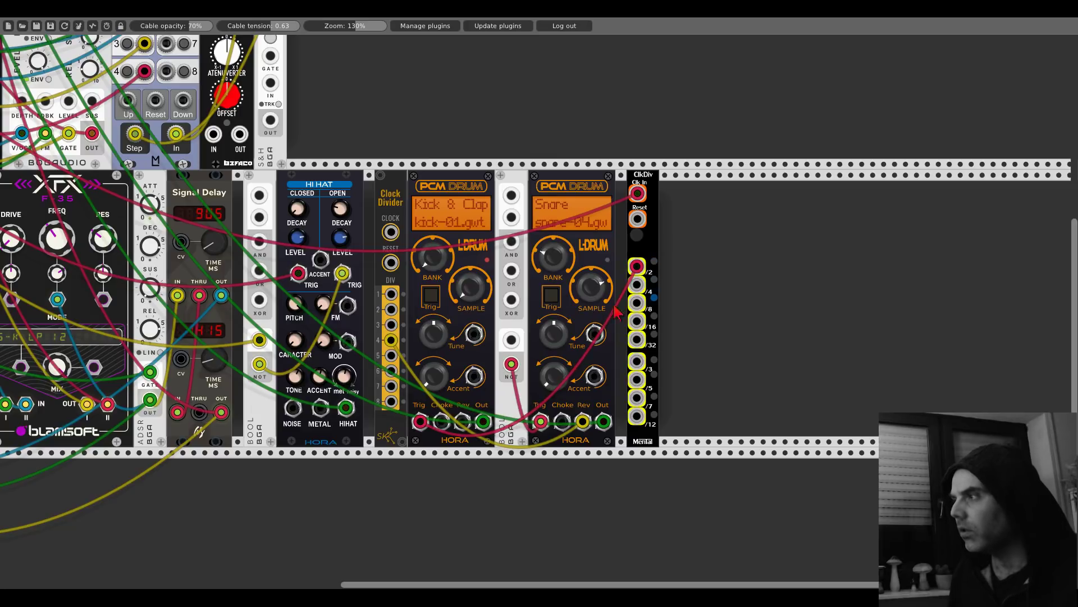
left_click_drag(511, 339, 638, 267)
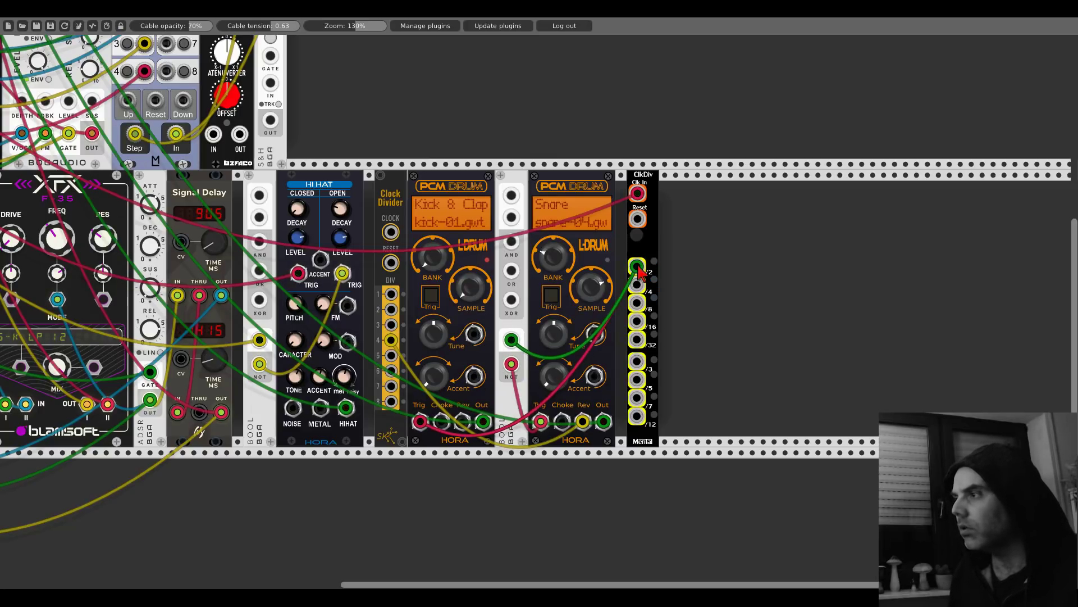
Step: Delete the SynthKit Clock Divider and close the gaps between the PCM Drums, second BOOL and ClkDiv
right_click(395, 191)
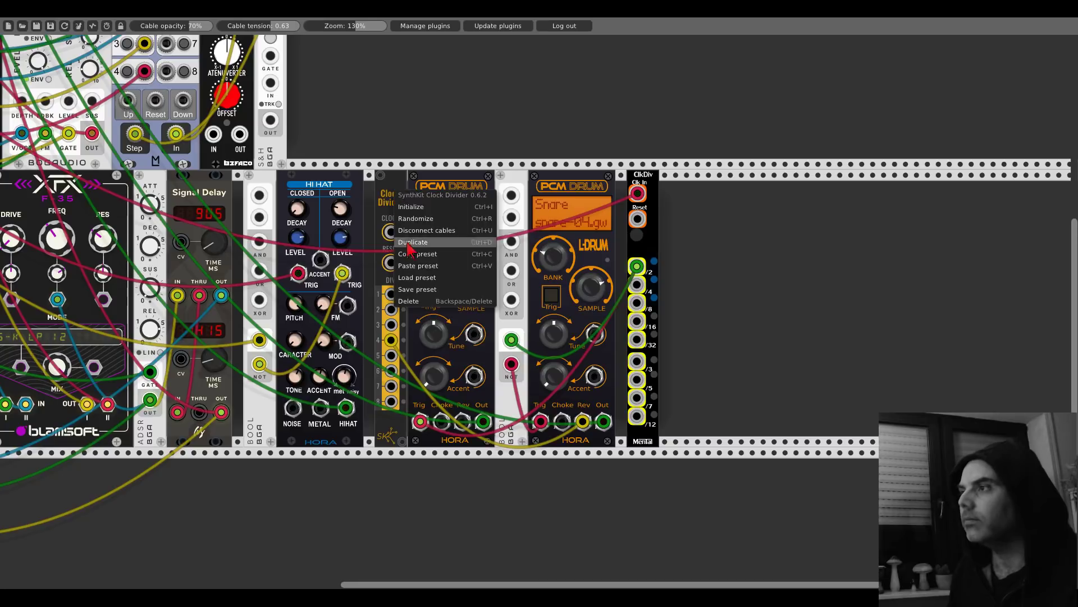
left_click(412, 301)
left_click_drag(451, 188, 408, 188)
mouse_move(522, 182)
left_mouse_down()
mouse_move(480, 183)
mouse_move(510, 183)
left_mouse_up()
left_click_drag(639, 185, 585, 182)
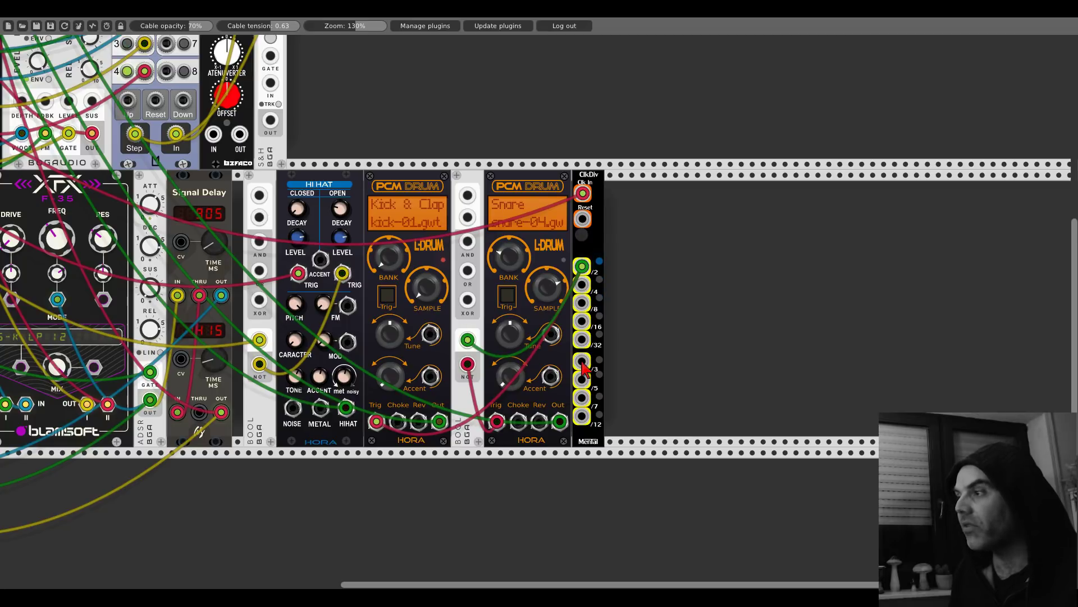
Step: Patch the ClkDiv's /3 output into the snare PCM Drum's Rev input
left_click_drag(582, 360, 541, 422)
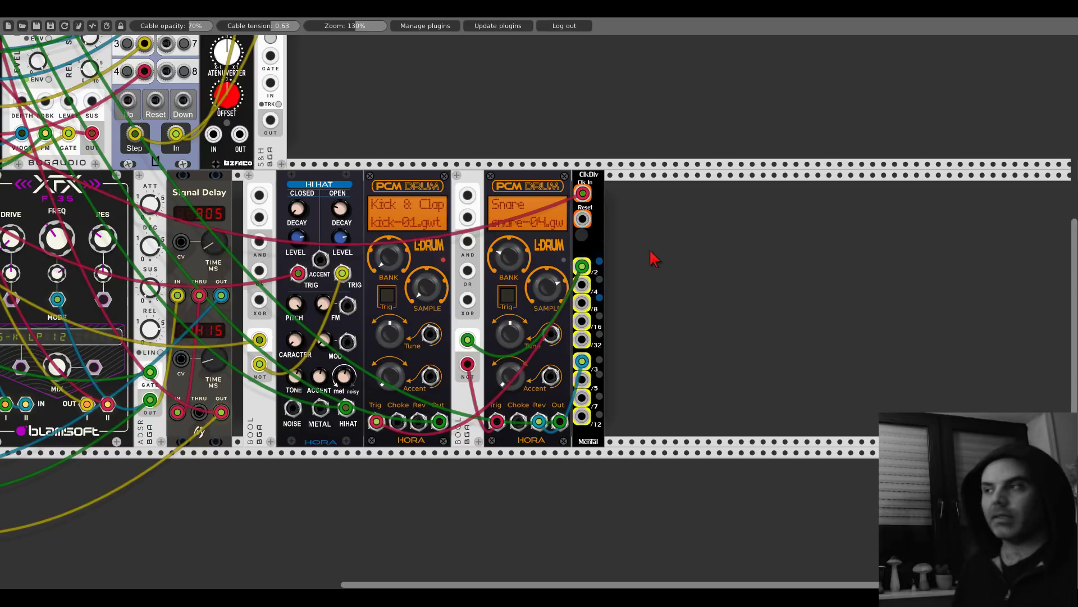
scroll(650, 258, "up", 10)
scroll(649, 258, "left", 10)
scroll(486, 322, "up", 1)
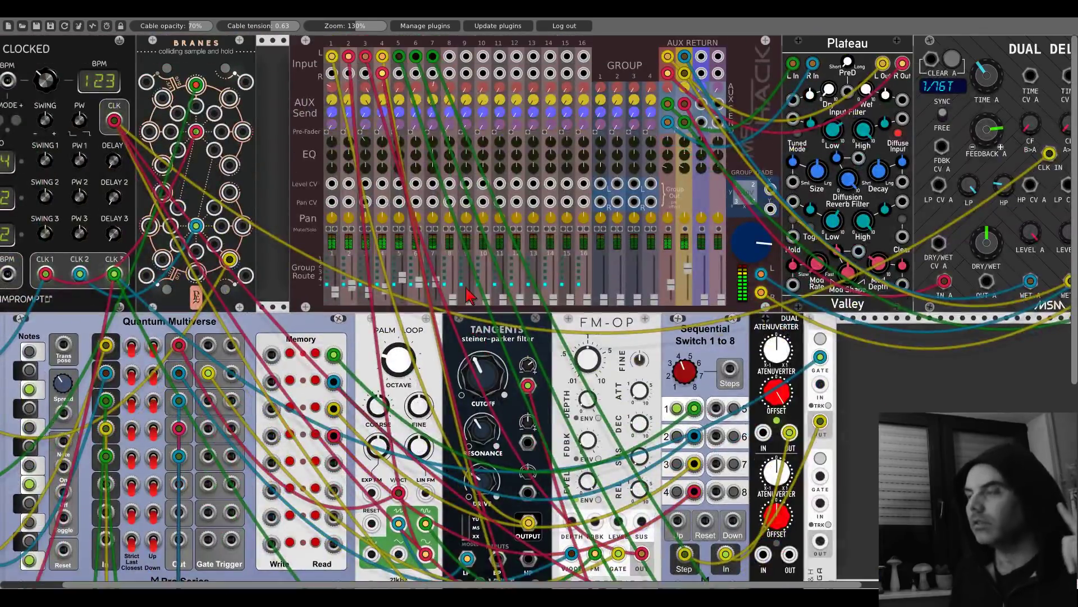
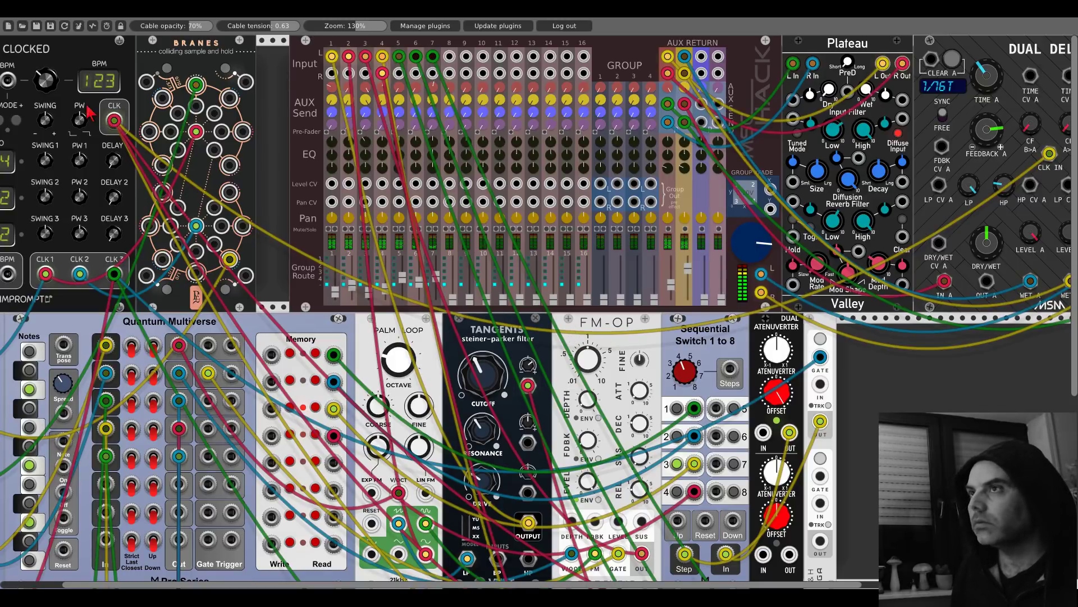
Step: Duplicate the snare PCM Drum and set the copy's bank to Toms
scroll(804, 323, "down", 5)
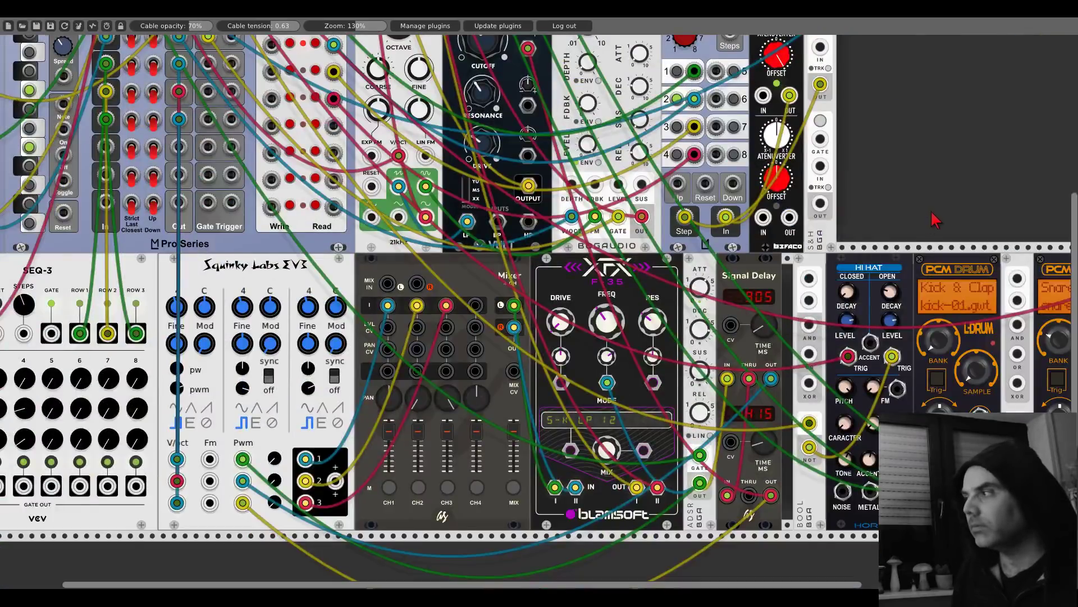
left_click_drag(934, 219, 321, 214)
left_click_drag(460, 238, 452, 211)
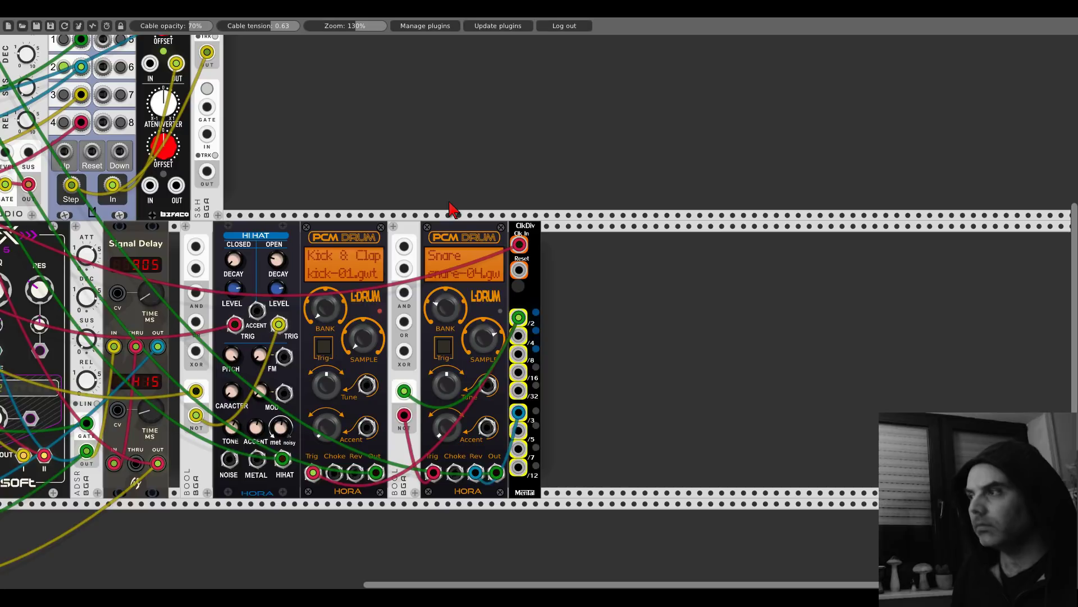
key("ctrl+d")
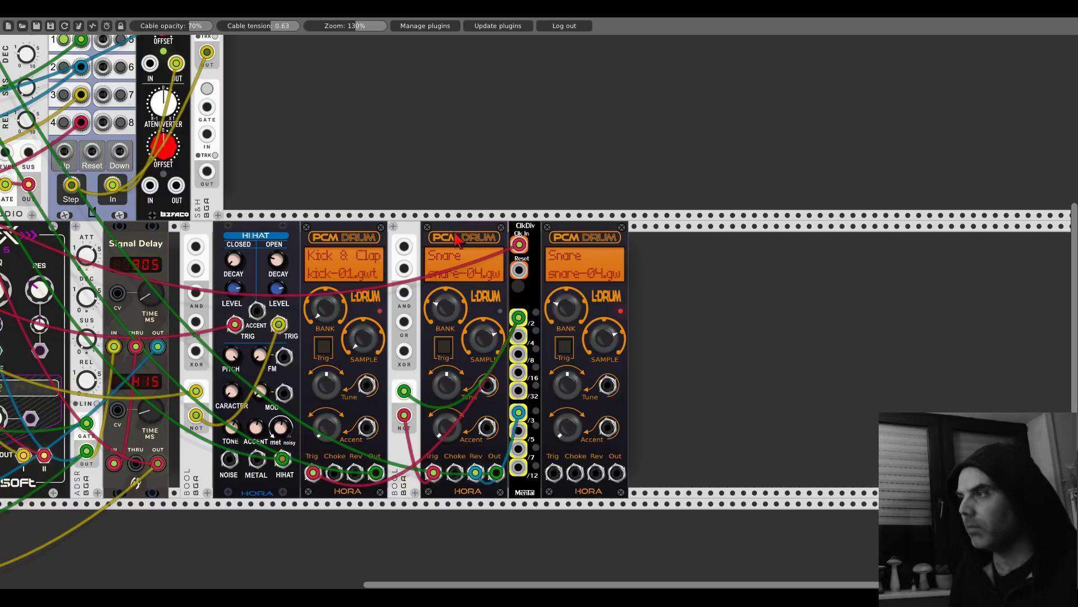
left_click_drag(566, 307, 566, 292)
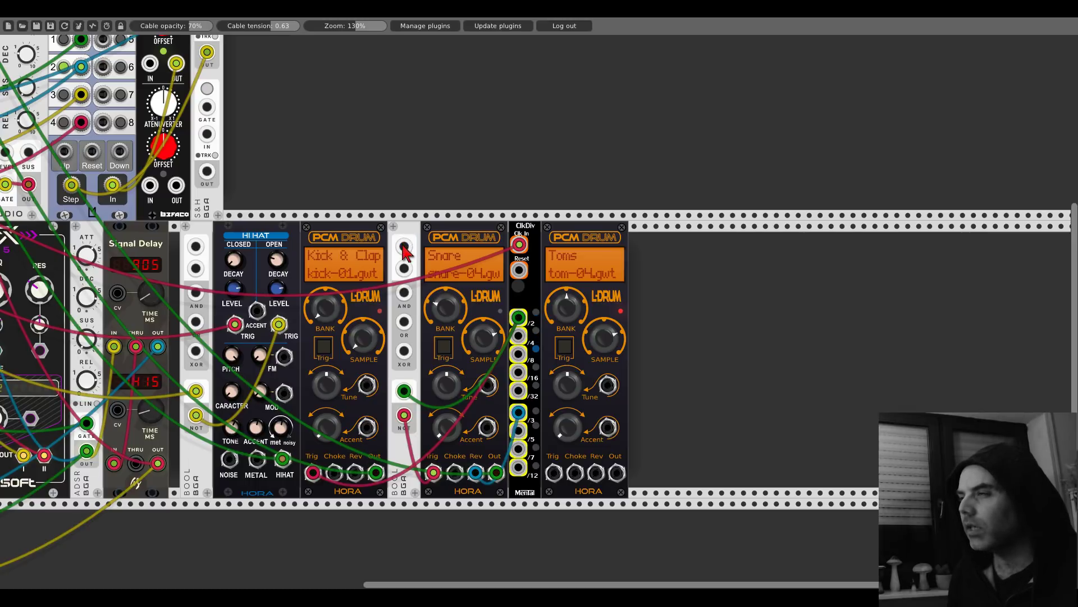
Step: Patch the first BOOL's NOT output and Clocked's CLK 2 into the second BOOL's upper two logic inputs
left_click_drag(404, 247, 202, 429)
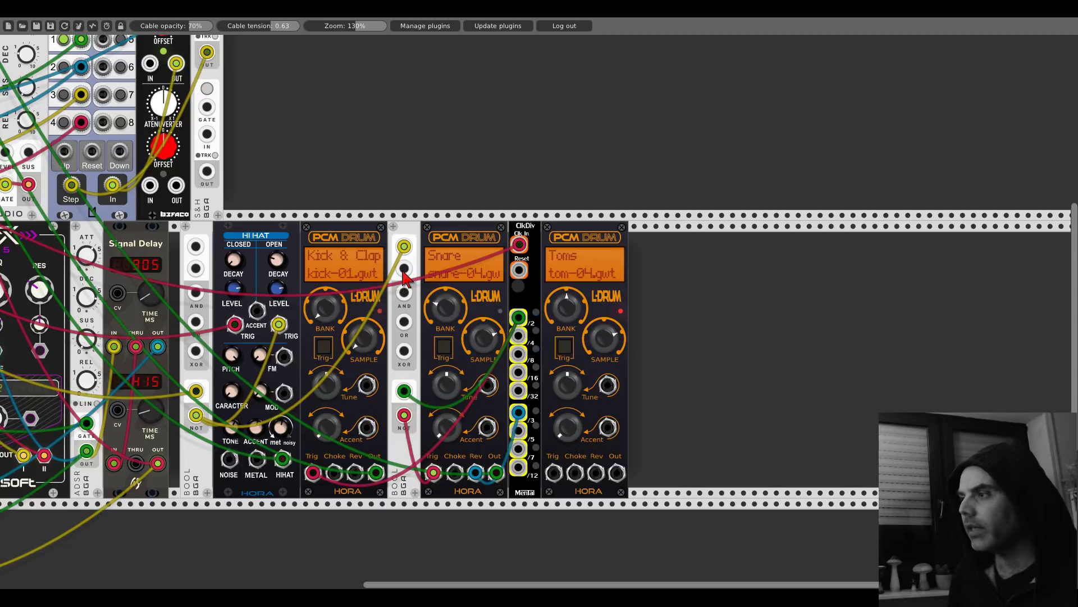
scroll(405, 275, "left", 15)
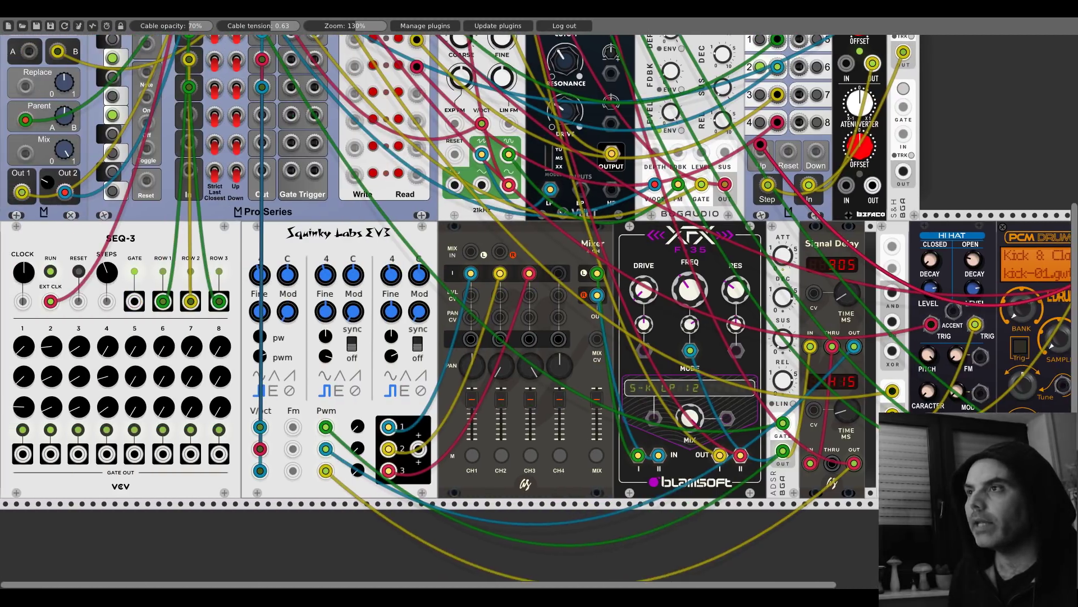
scroll(137, 259, "up", 10)
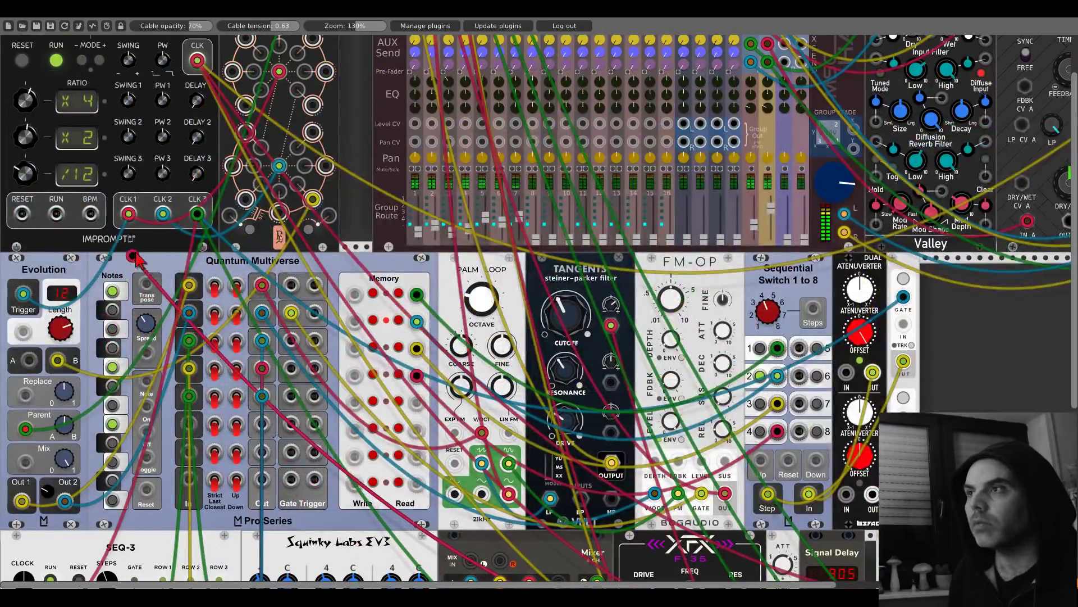
scroll(225, 165, "right", 20)
scroll(224, 165, "down", 9)
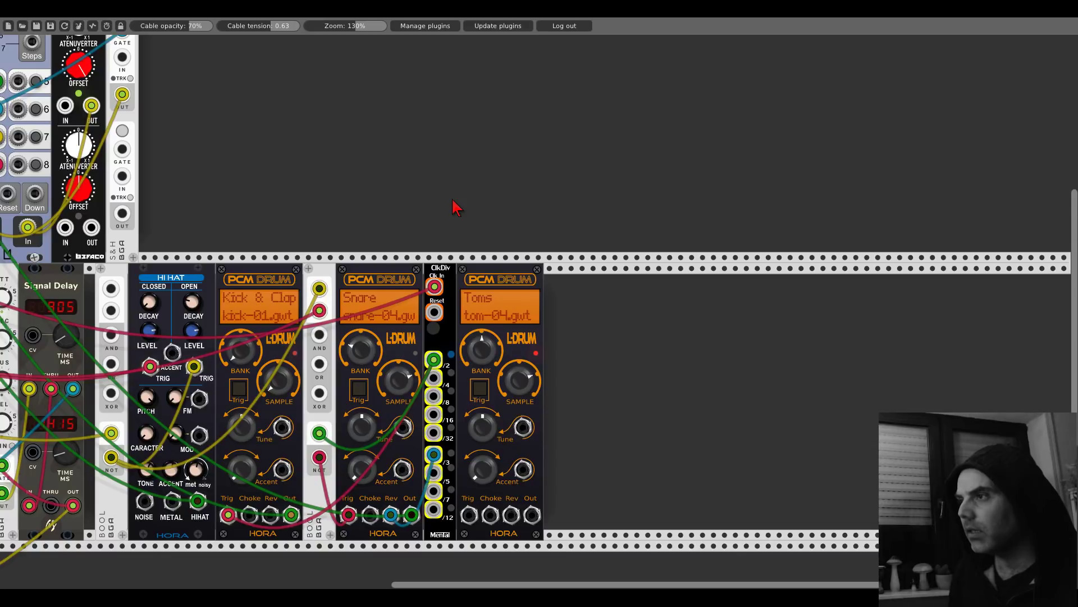
scroll(454, 208, "down", 1)
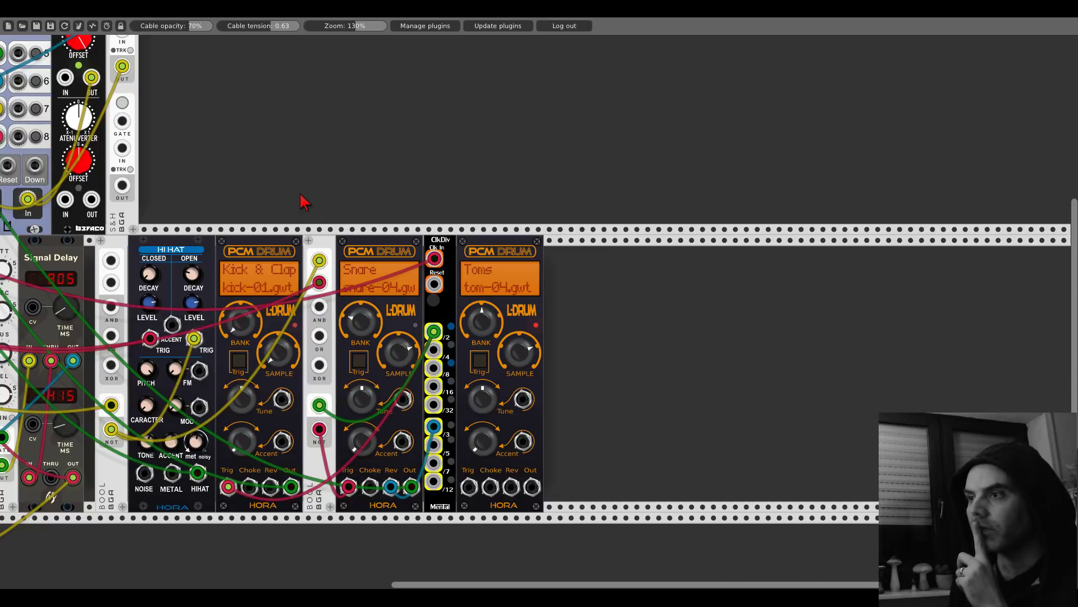
Step: Replace the cable in the second BOOL's first logic input with one from the ClkDiv's /3 output
right_click(319, 261)
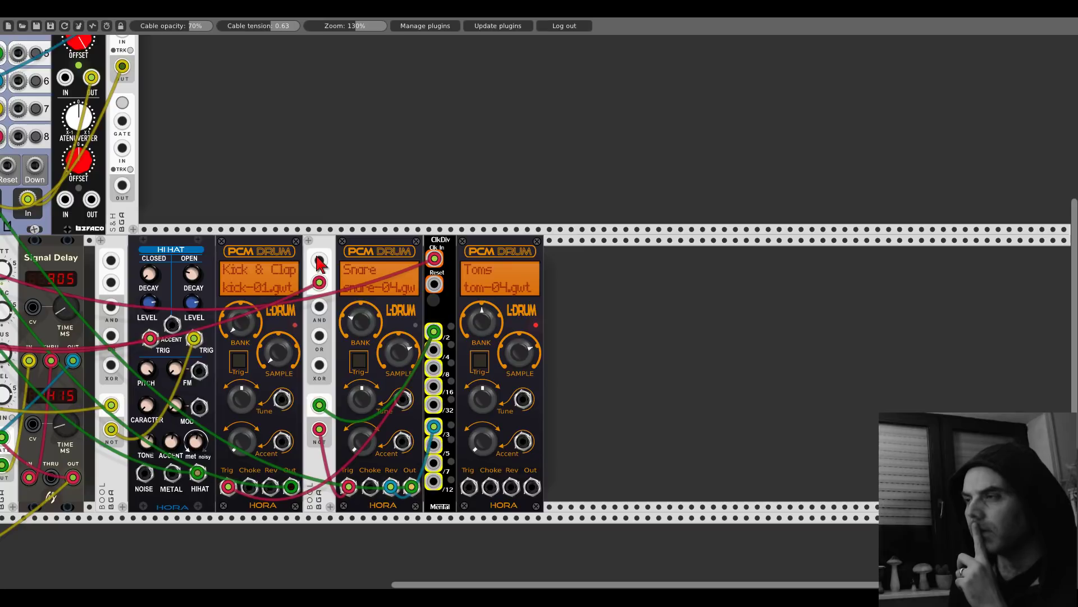
scroll(319, 264, "up", 5)
scroll(319, 264, "left", 8)
scroll(114, 157, "left", 10)
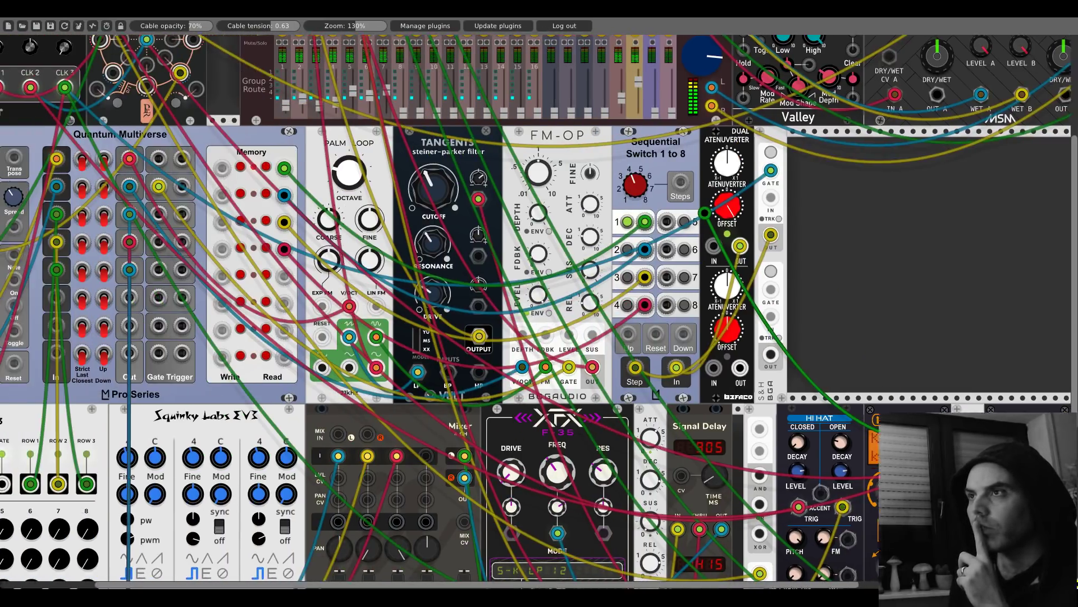
scroll(114, 158, "up", 2)
scroll(114, 157, "up", 3)
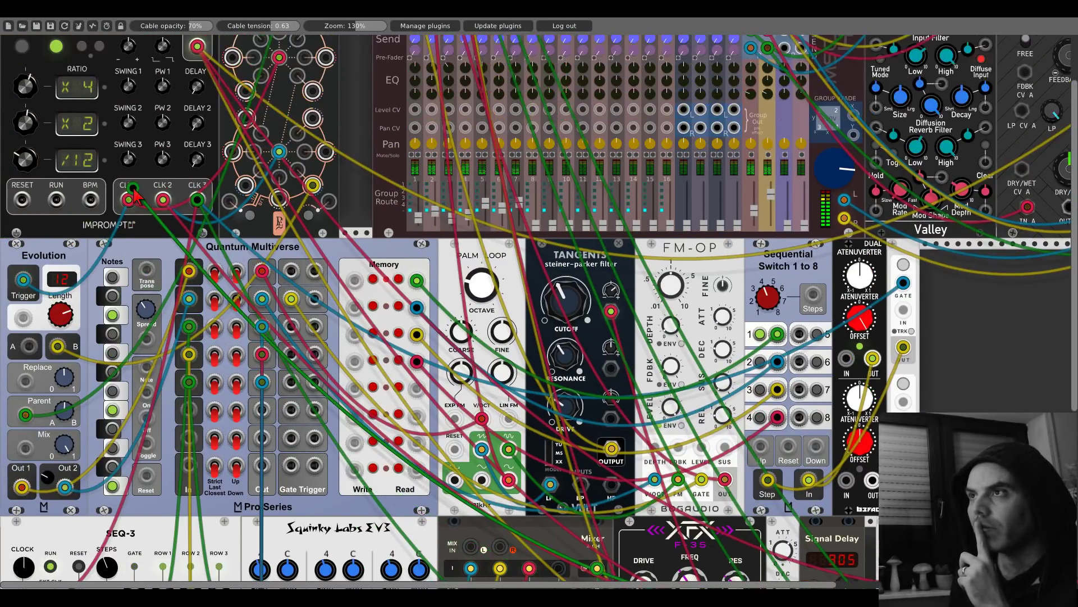
scroll(114, 157, "right", 10)
left_click_drag(687, 541, 777, 425)
scroll(876, 371, "down", 10)
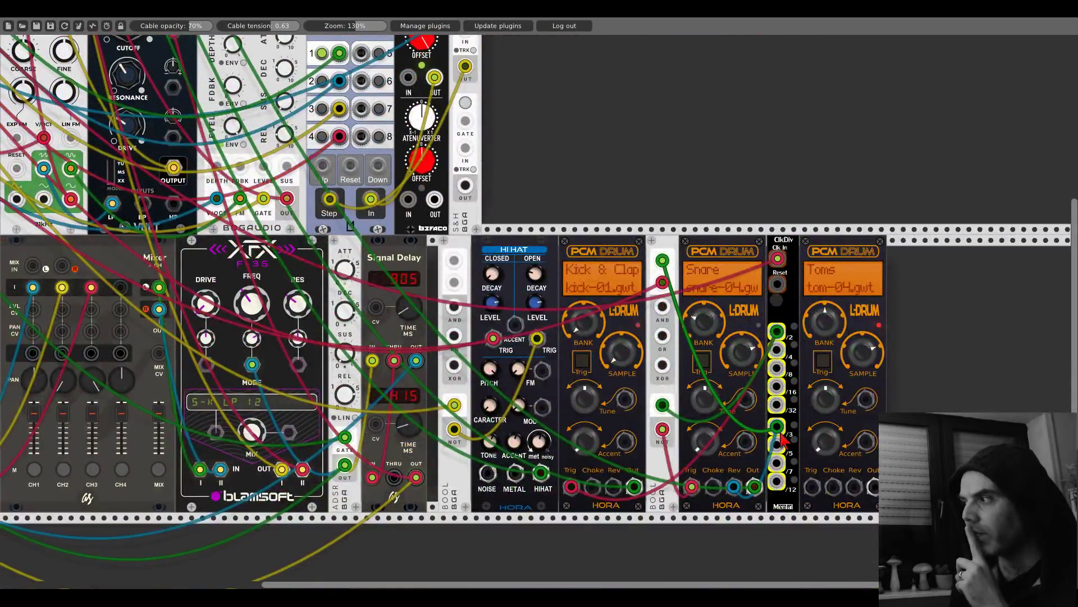
Step: Patch the second BOOL's XOR output into the Toms PCM Drum's Trig, and its Out into the mixer's channel 8 input
scroll(589, 147, "right", 5)
scroll(589, 147, "down", 1)
scroll(588, 147, "right", 4)
scroll(588, 147, "down", 1)
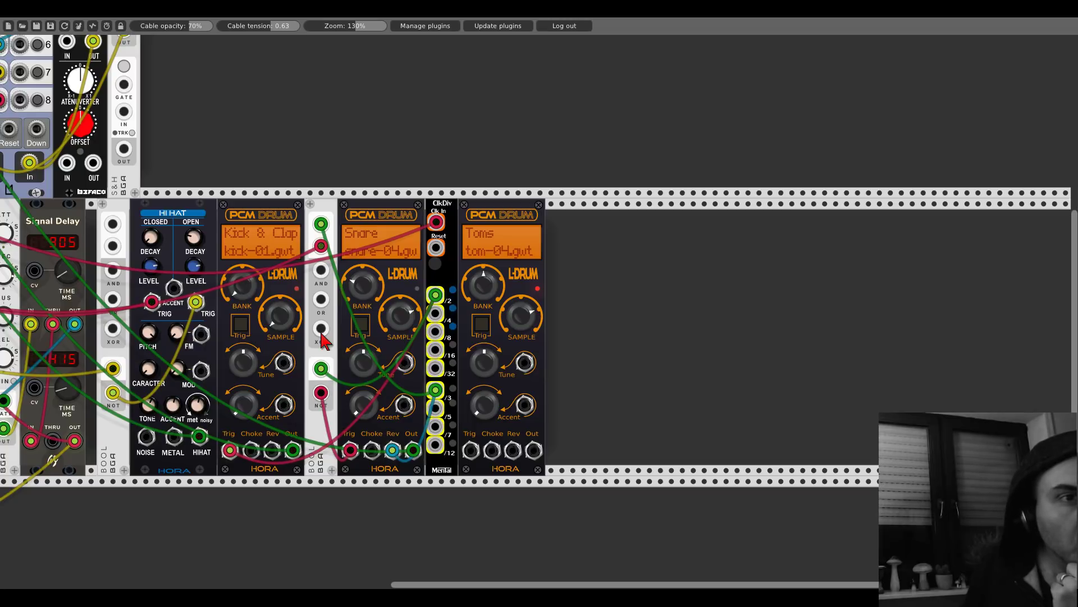
left_click_drag(321, 330, 470, 449)
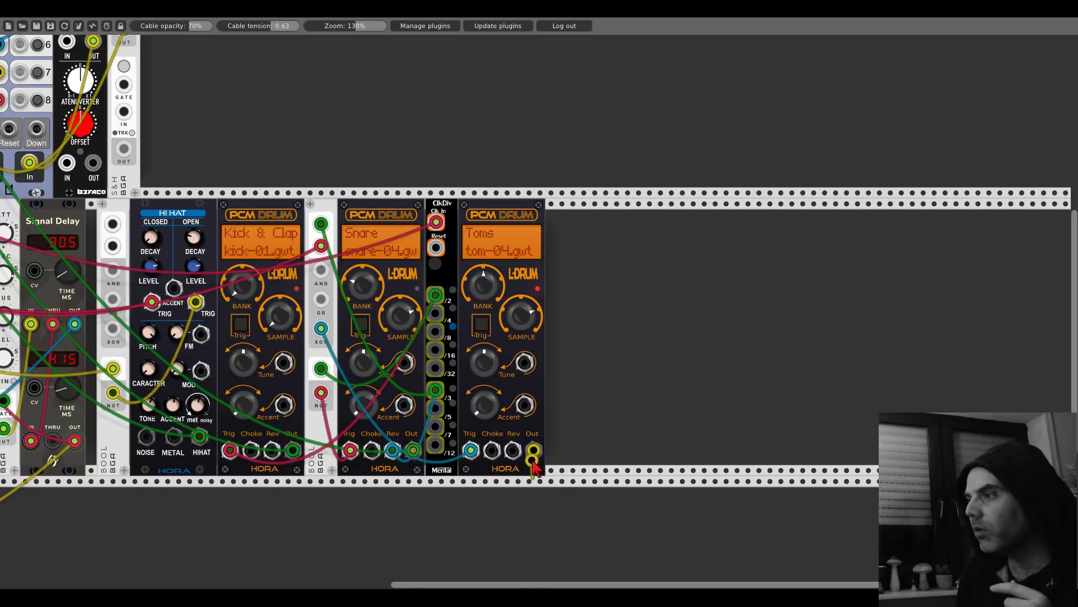
scroll(543, 471, "up", 10)
scroll(194, 101, "left", 10)
left_click_drag(193, 101, 166, 56)
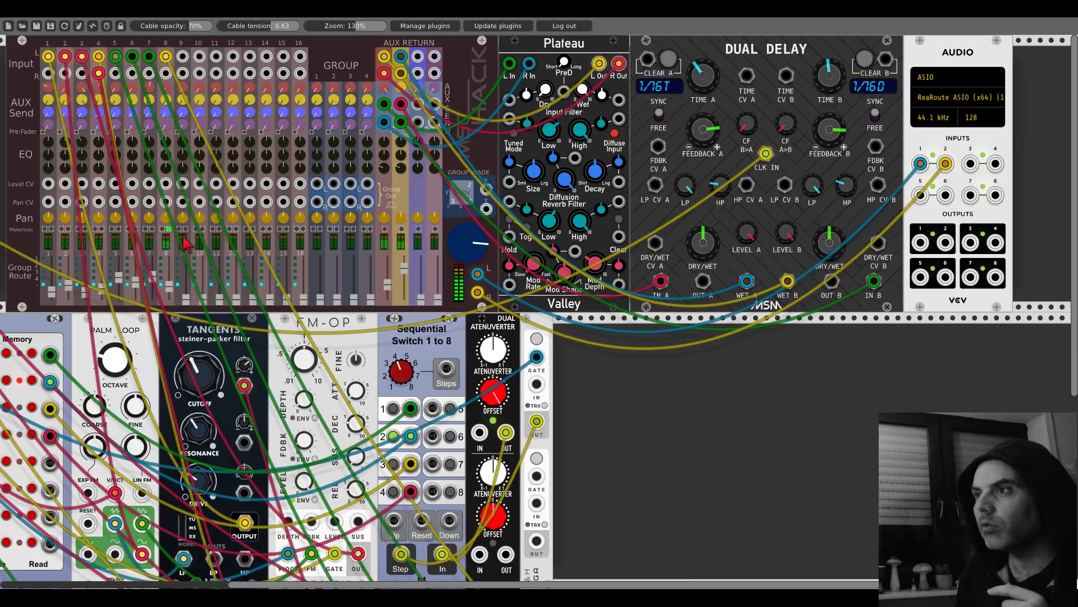
Step: Try the third PCM Drum's Hat & crash bank, and select the cowbell-02 sample from the Extras bank
scroll(174, 236, "down", 9)
scroll(684, 312, "right", 8)
scroll(684, 312, "right", 2)
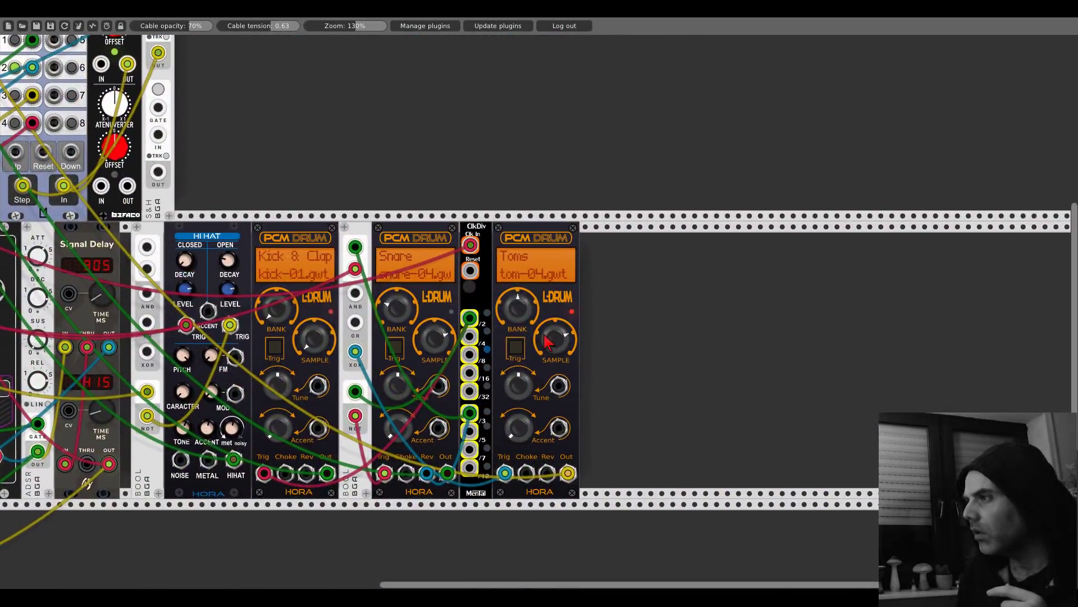
left_click_drag(517, 307, 517, 281)
left_click_drag(554, 339, 555, 360)
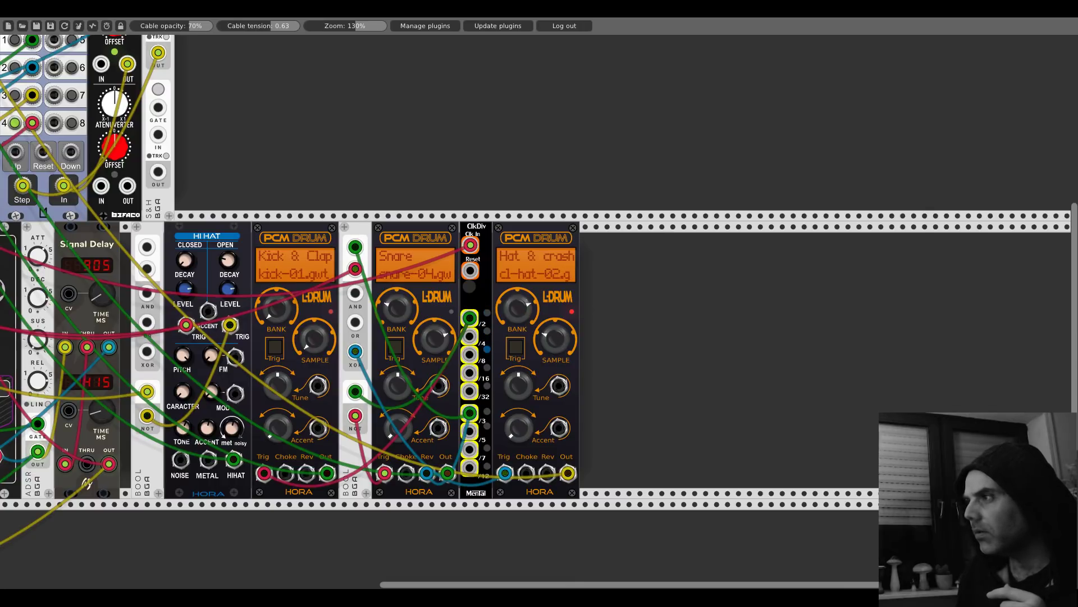
left_click_drag(522, 315, 522, 295)
left_click_drag(555, 339, 555, 325)
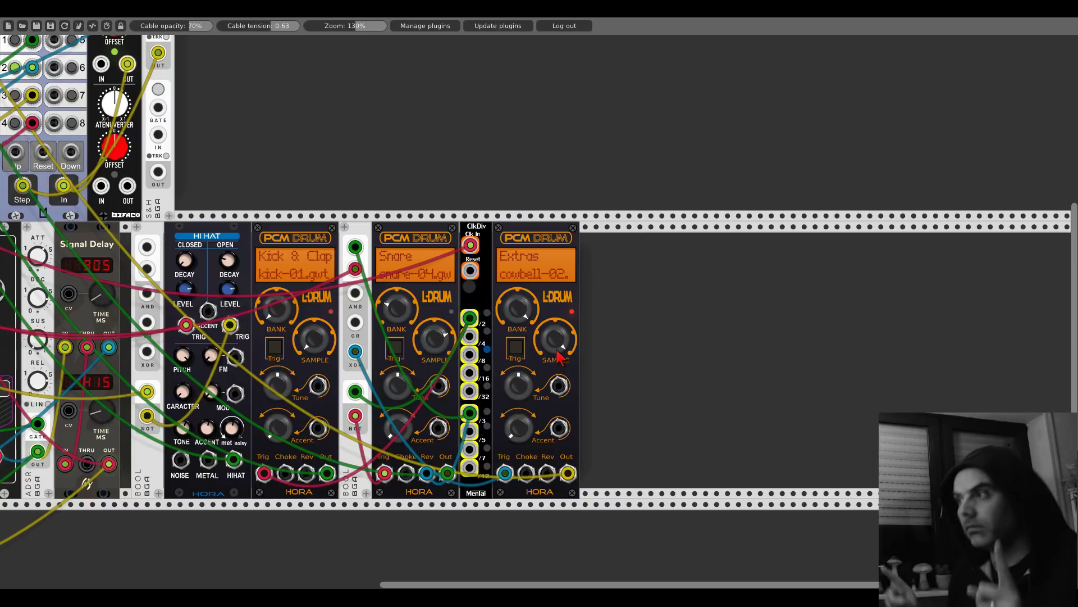
Step: Patch an upper output of the Branes sample and hold into the mixer's channel 8 Pan CV input
scroll(288, 173, "up", 7)
scroll(288, 173, "left", 13)
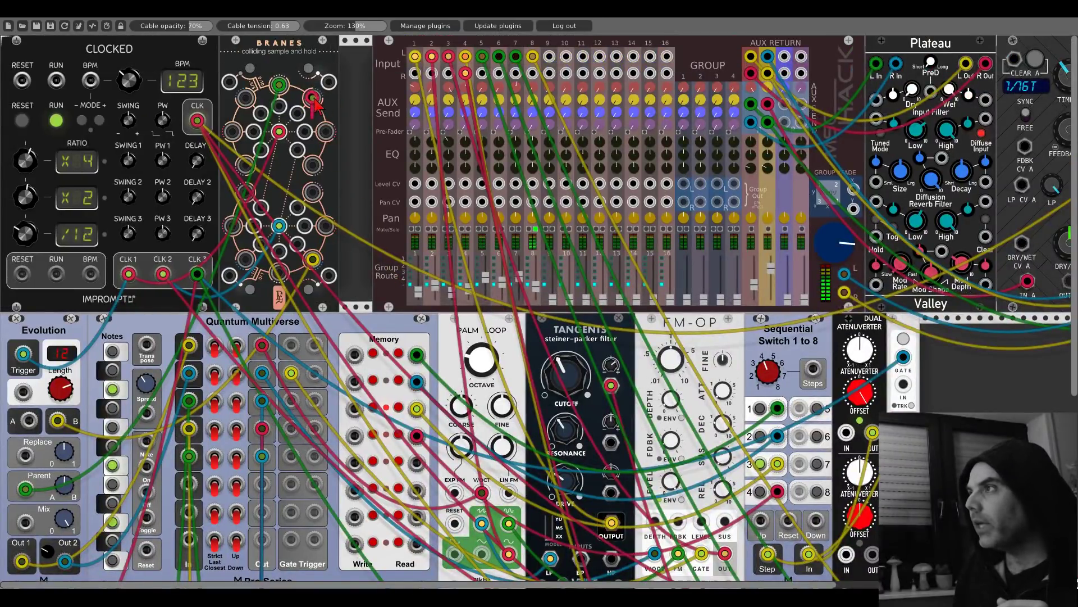
left_click_drag(313, 98, 532, 201)
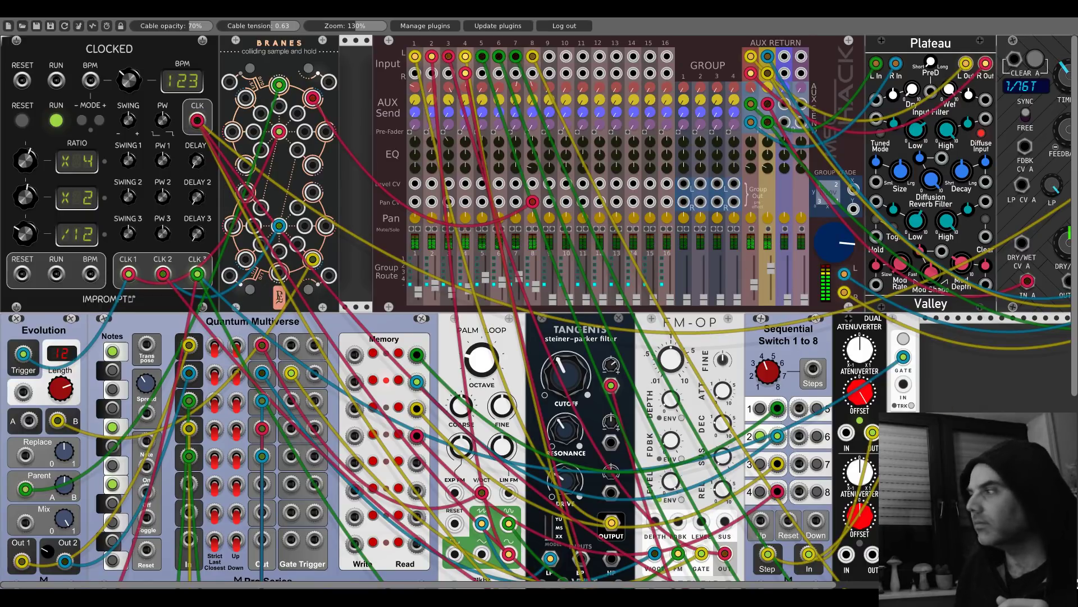
scroll(532, 99, "down", 5)
scroll(539, 141, "right", 8)
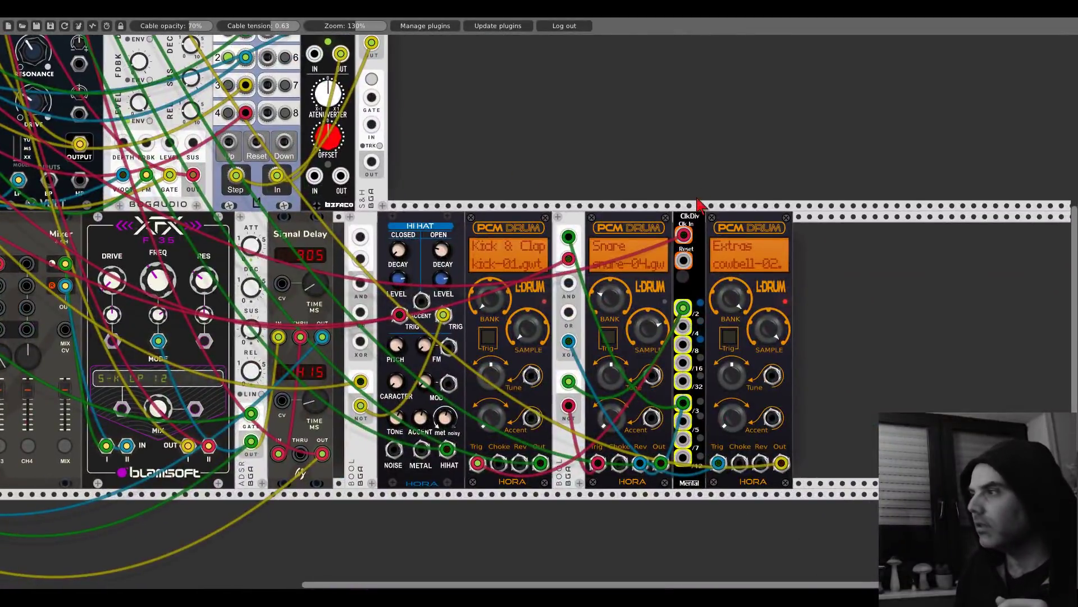
scroll(626, 188, "right", 6)
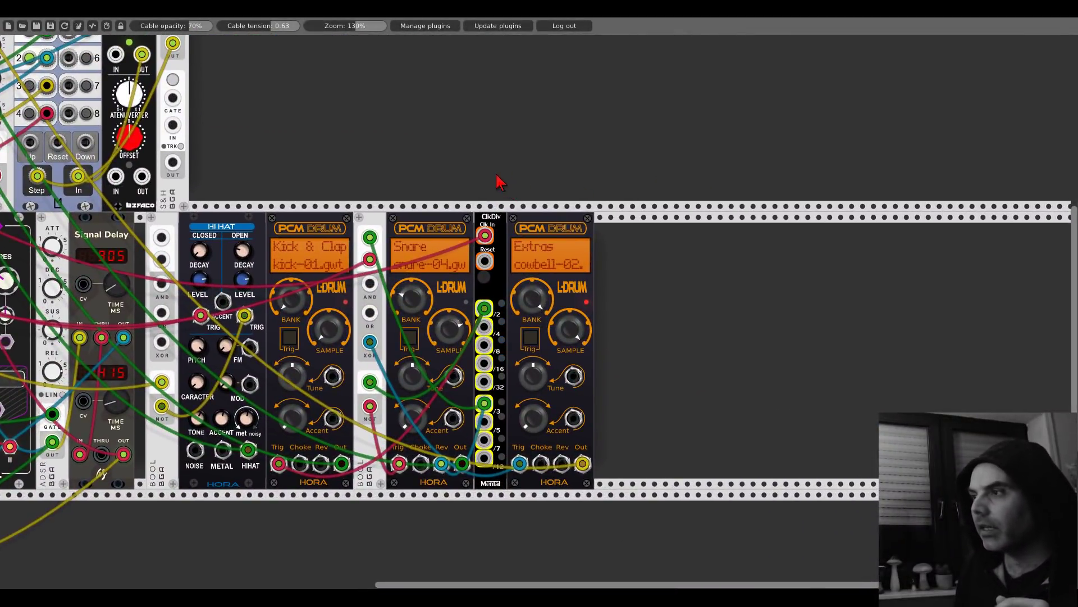
scroll(452, 157, "up", 1)
scroll(518, 168, "left", 2)
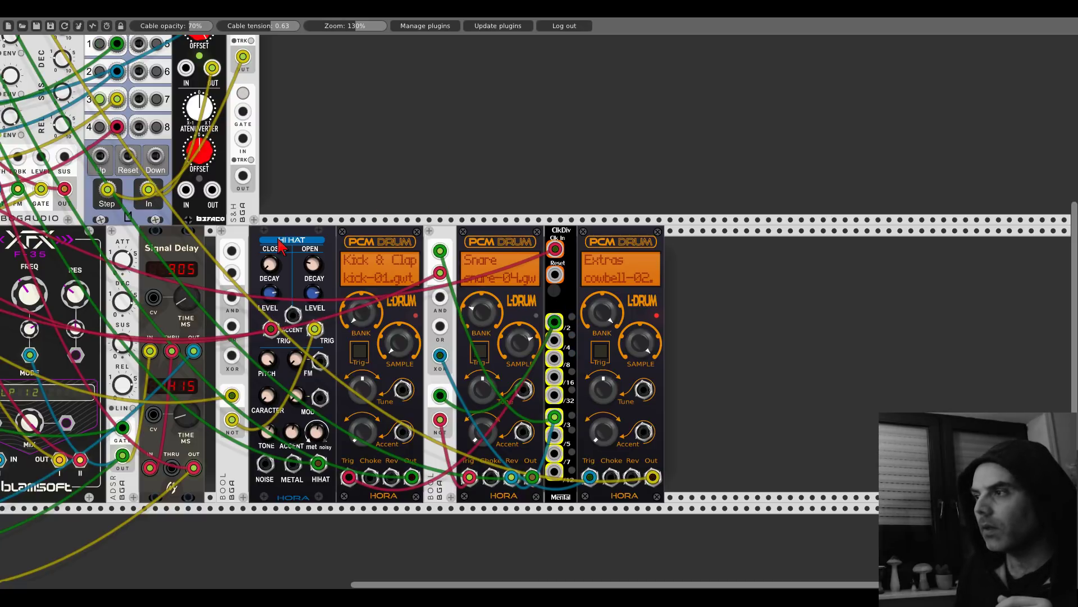
Step: Patch the ClkDiv's /5 output into the Rev input of the cowbell PCM Drum
left_click_drag(625, 474, 448, 425)
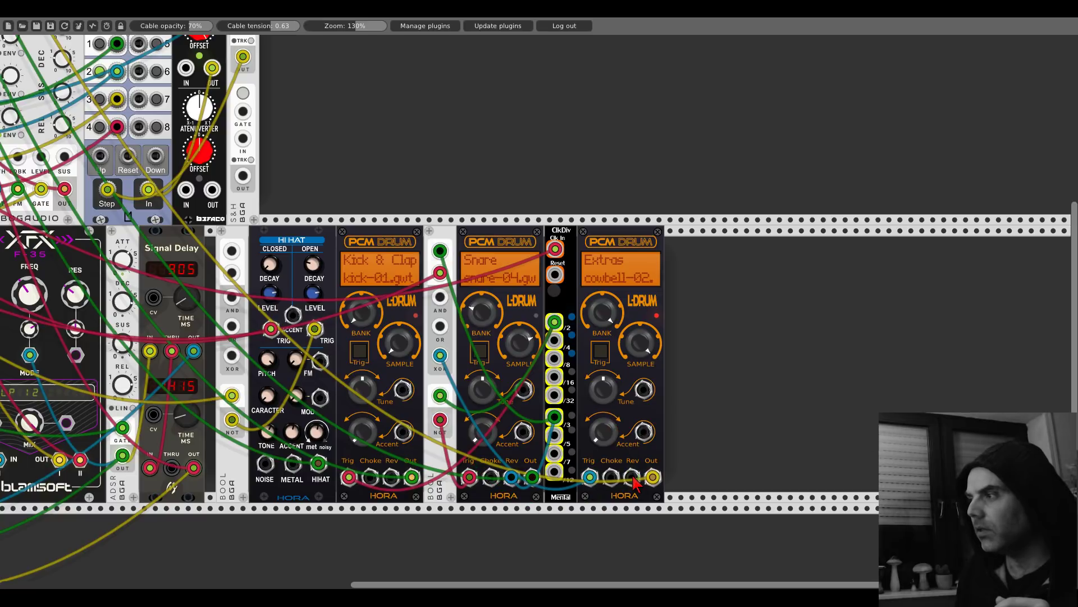
left_click_drag(633, 481, 555, 435)
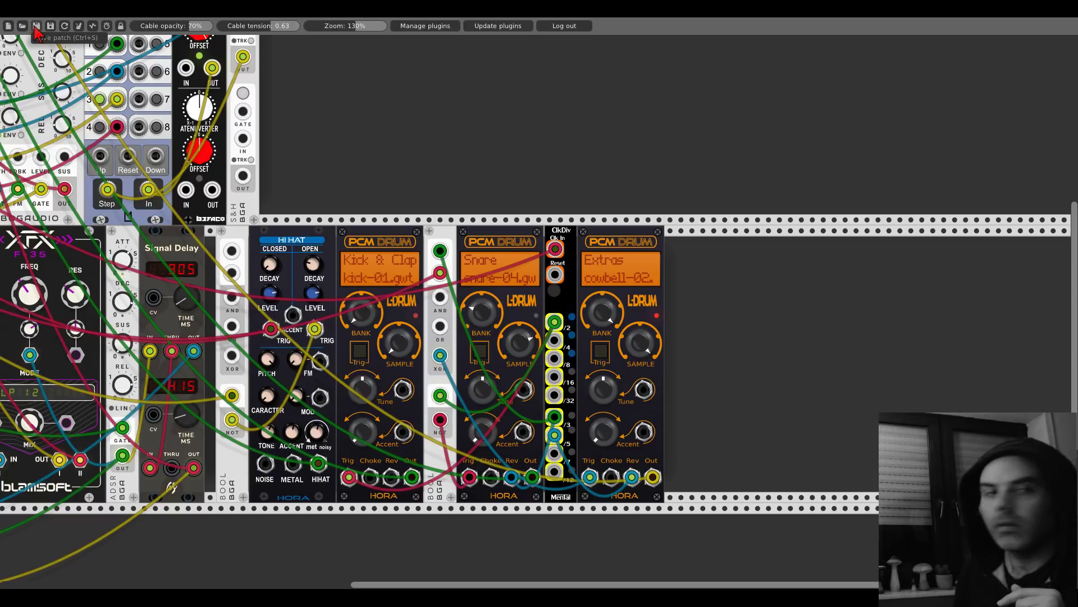
left_click_drag(329, 139, 955, 371)
left_click_drag(331, 155, 340, 139)
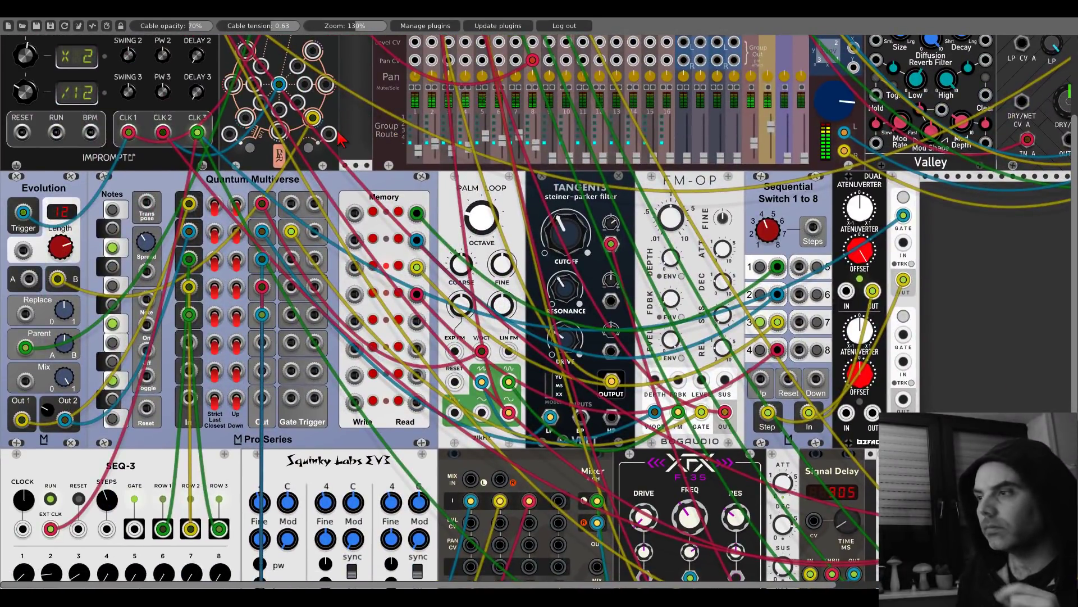
scroll(340, 139, "up", 5)
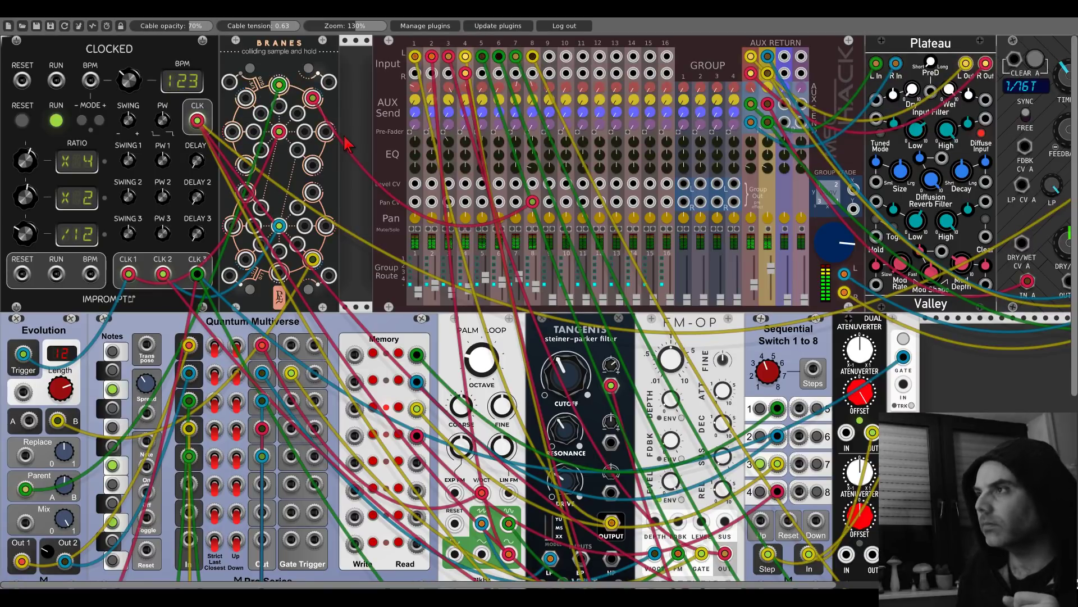
scroll(362, 147, "down", 20)
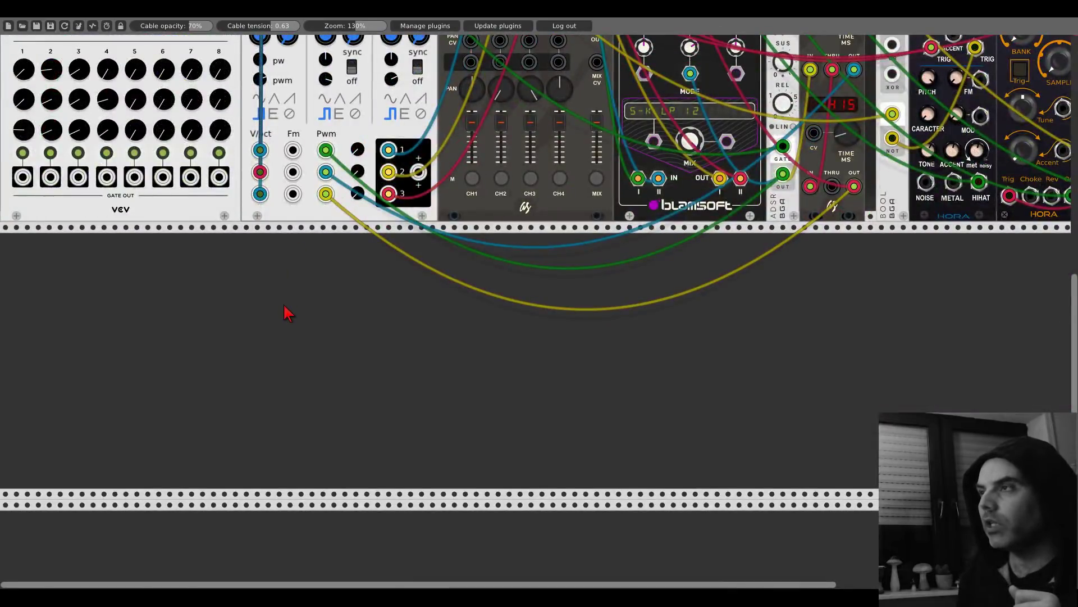
right_click(241, 324)
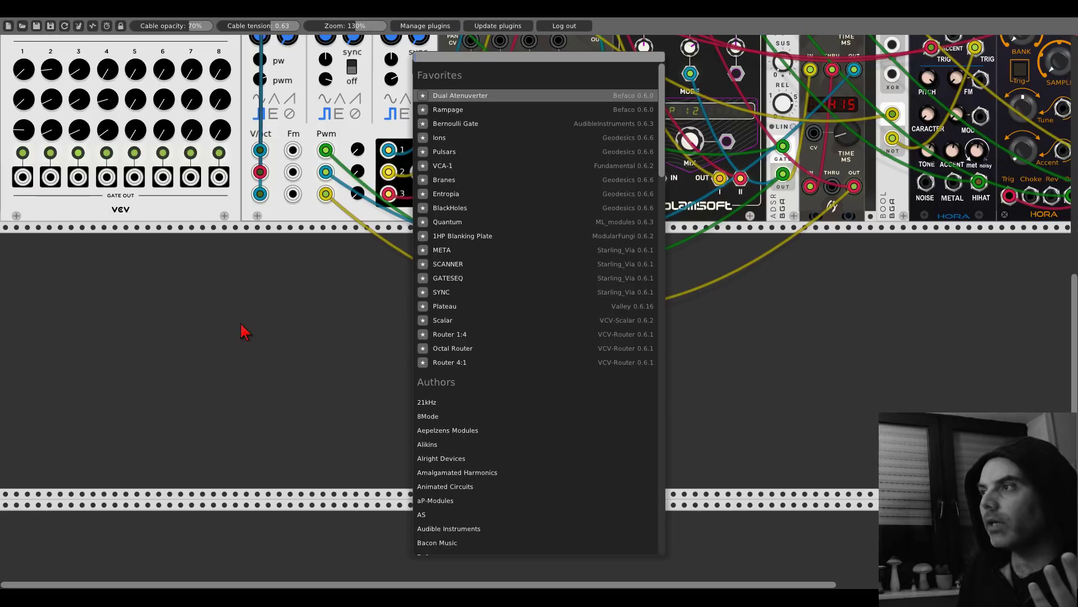
left_click(242, 327)
scroll(243, 330, "up", 6)
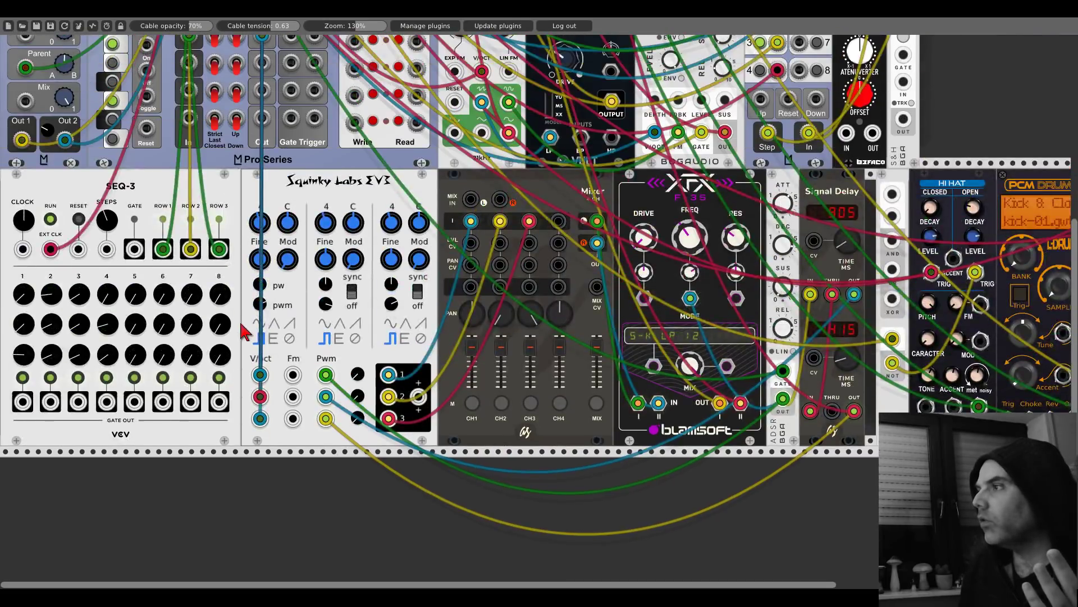
scroll(242, 330, "up", 4)
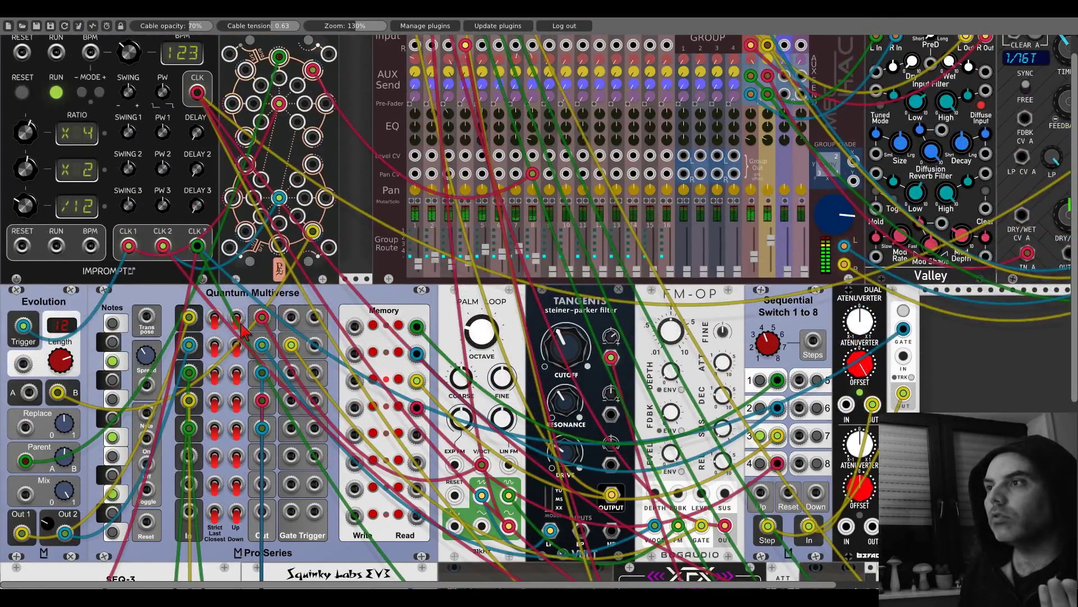
Step: Add a Bogaudio LLFO at the start of the empty row and patch its Out into the Quantum Multiverse's sixth input
scroll(234, 304, "down", 15)
right_click(246, 339)
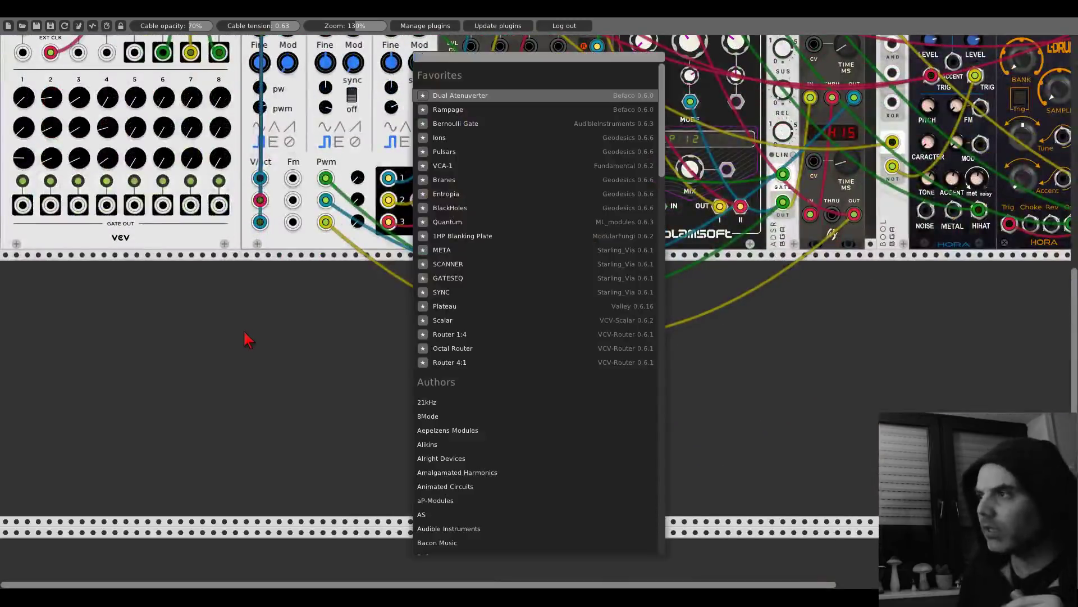
type("llfo")
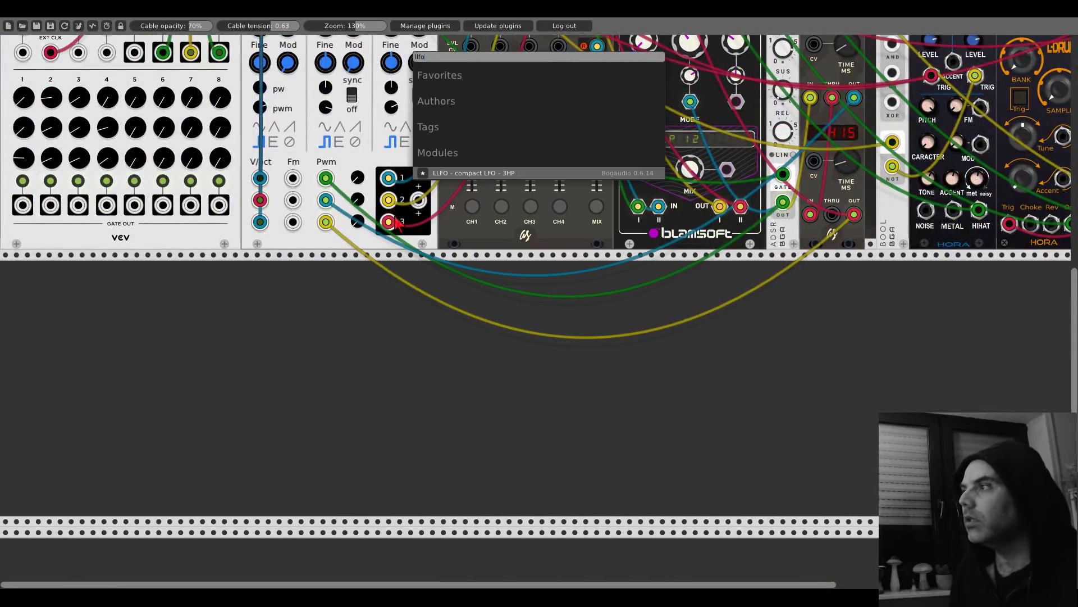
left_click(476, 174)
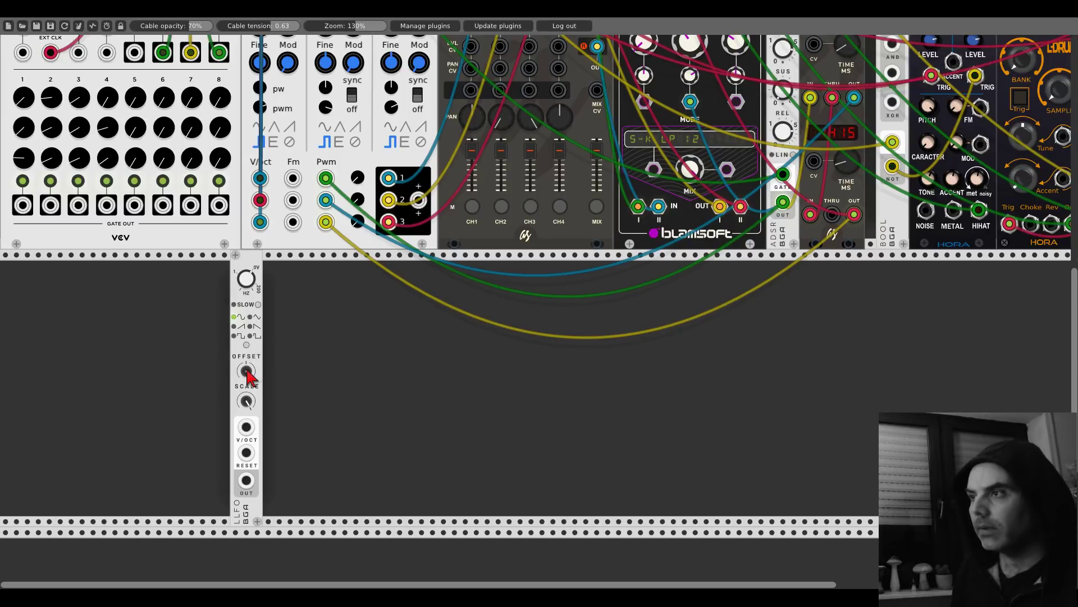
left_click_drag(256, 264, 27, 265)
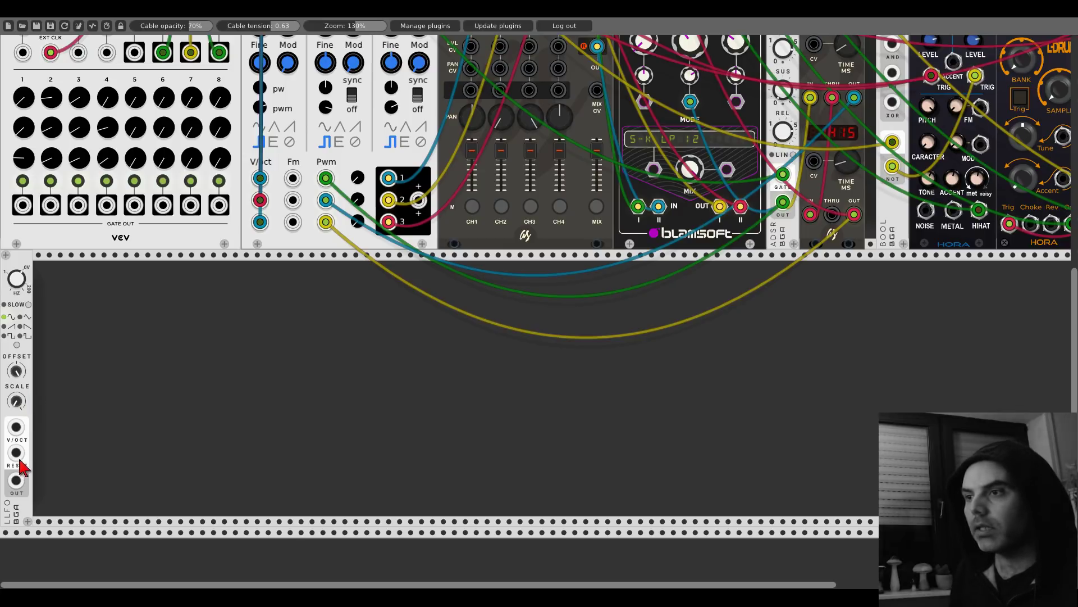
left_click_drag(17, 482, 191, 261)
scroll(18, 481, "up", 5)
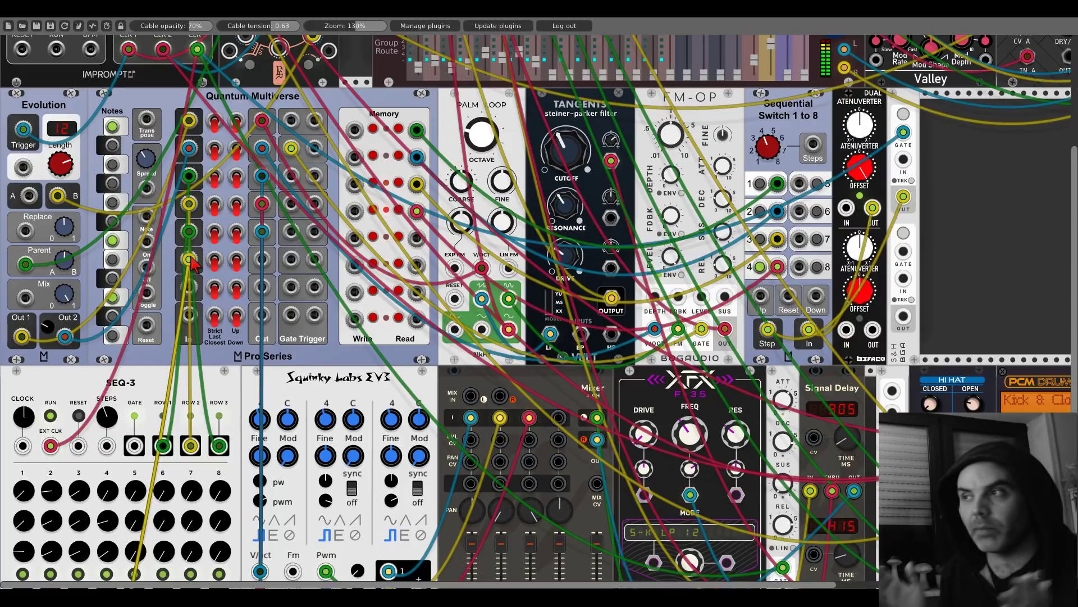
Step: Add the Animated Circuits Slic module and place it directly beside the LLFO
scroll(208, 272, "down", 5)
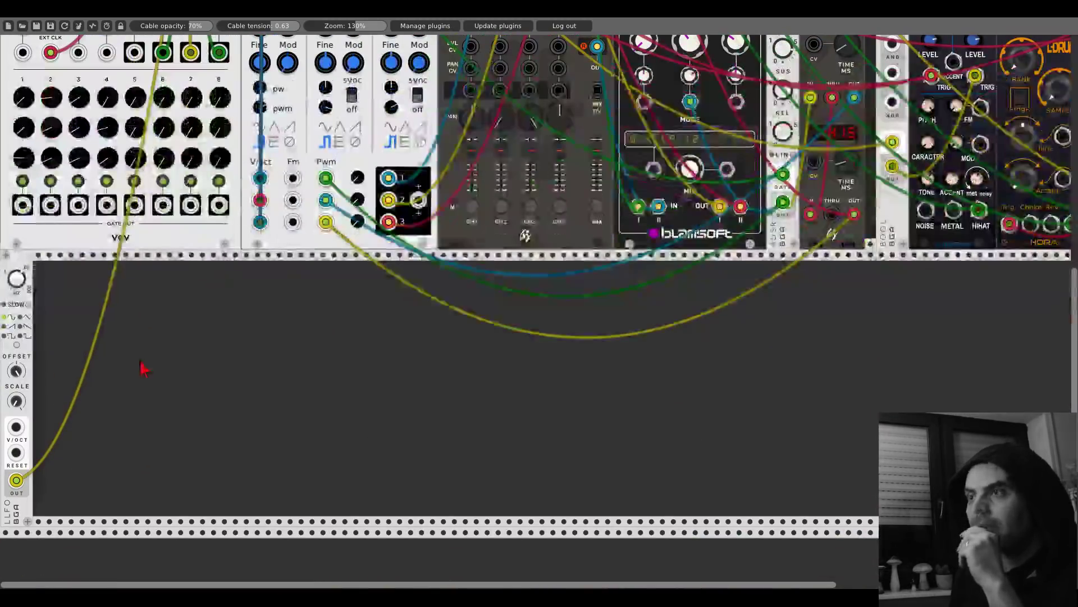
right_click(143, 368)
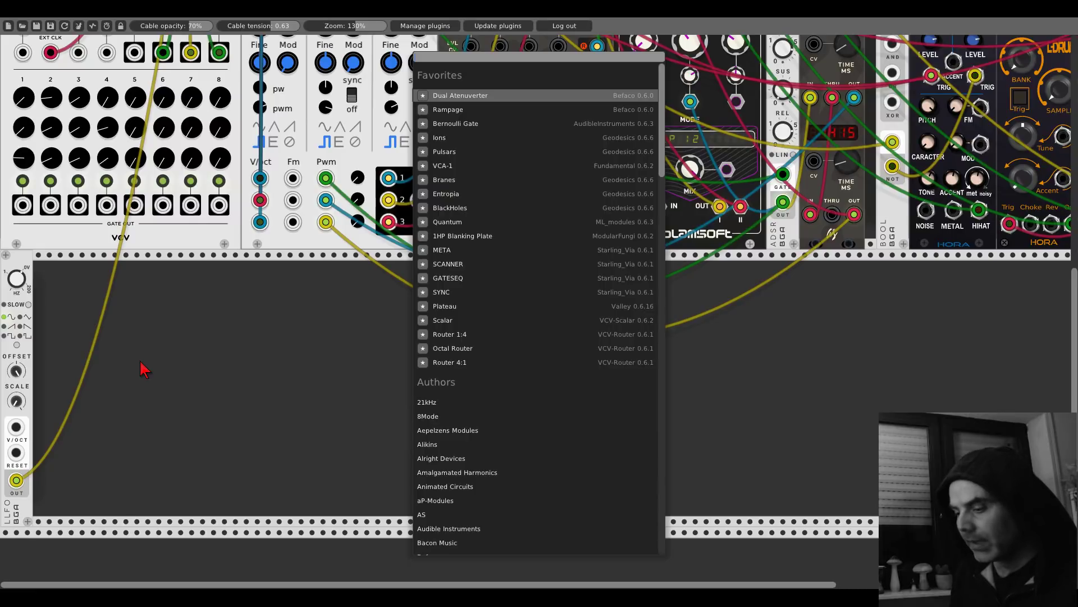
type("slic")
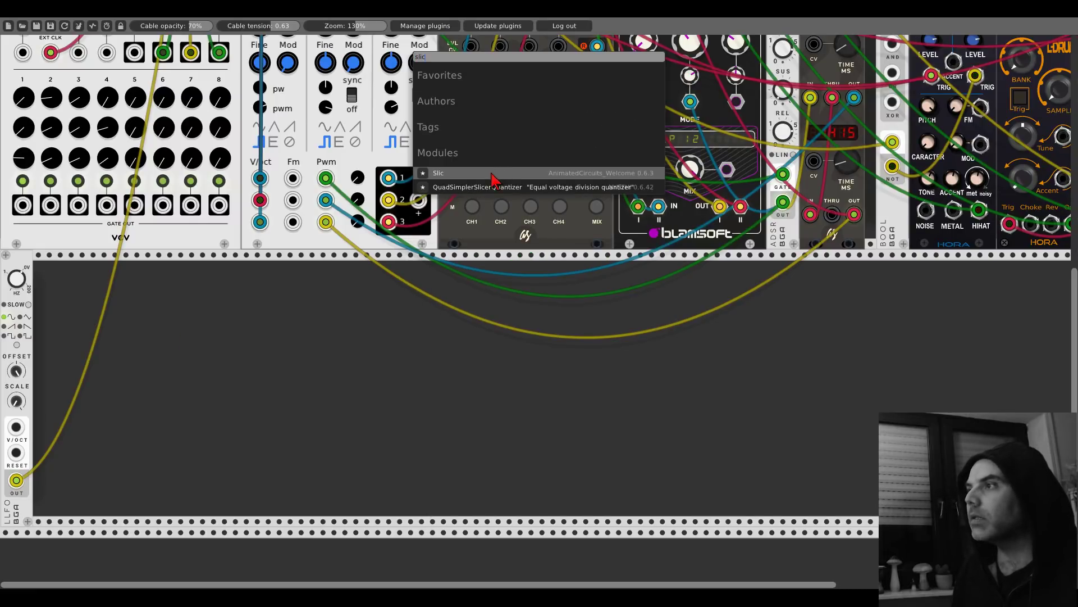
left_click(491, 178)
left_click_drag(147, 290, 104, 308)
Step: Add the VultModulesFree Slap: Hitting Envelope module next to Slic
right_click(103, 309)
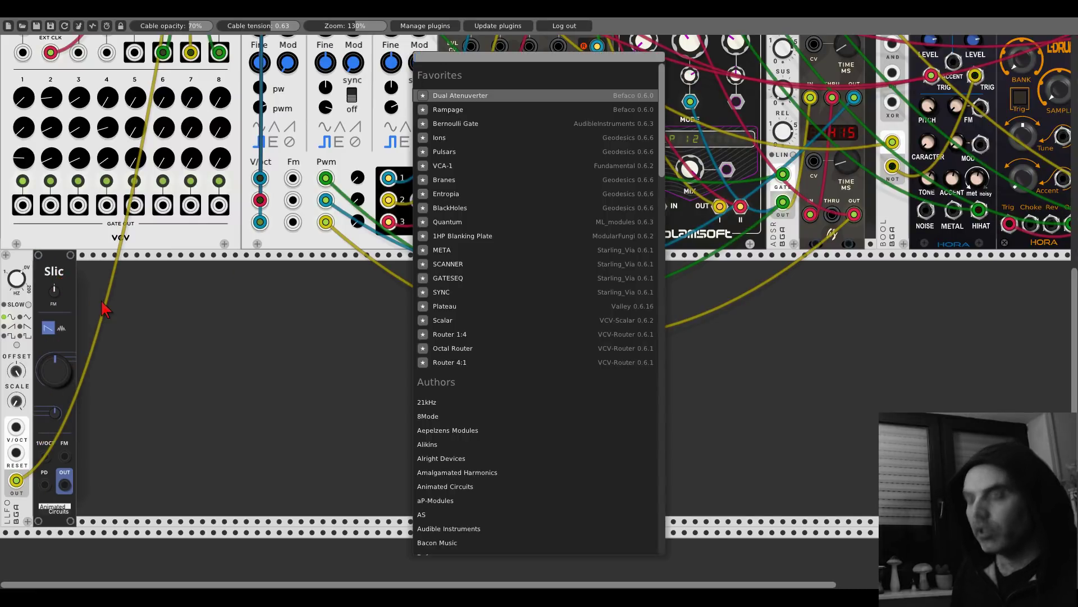
type("slap")
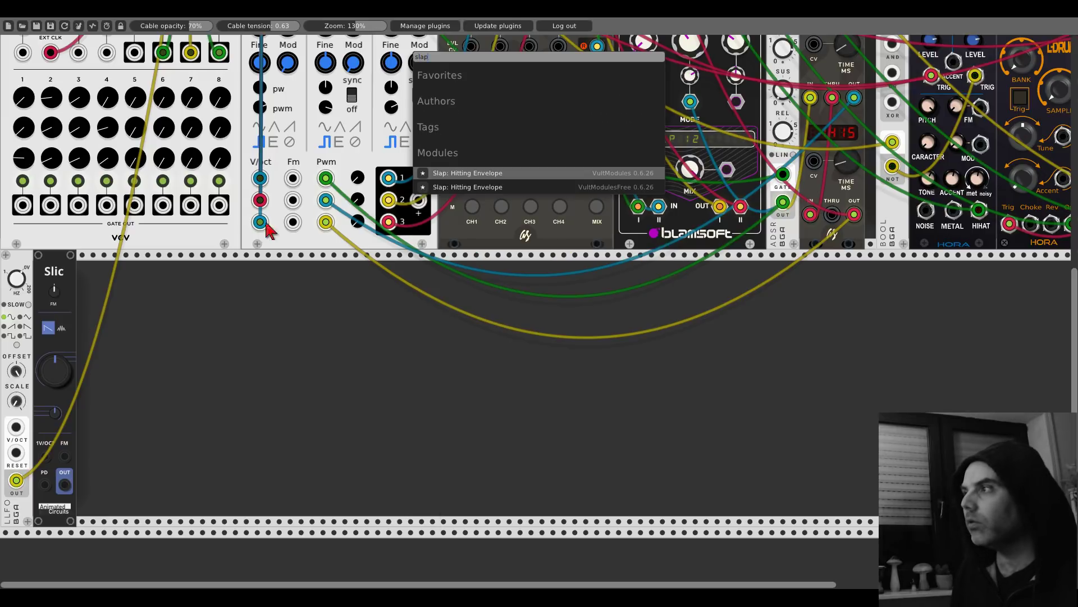
left_click(456, 188)
Step: Patch Slic's Out through SLAP's VCA into the mixer's channel 9 input, and solo that channel
left_click_drag(63, 494, 613, 354)
scroll(393, 421, "up", 10)
scroll(612, 354, "up", 5)
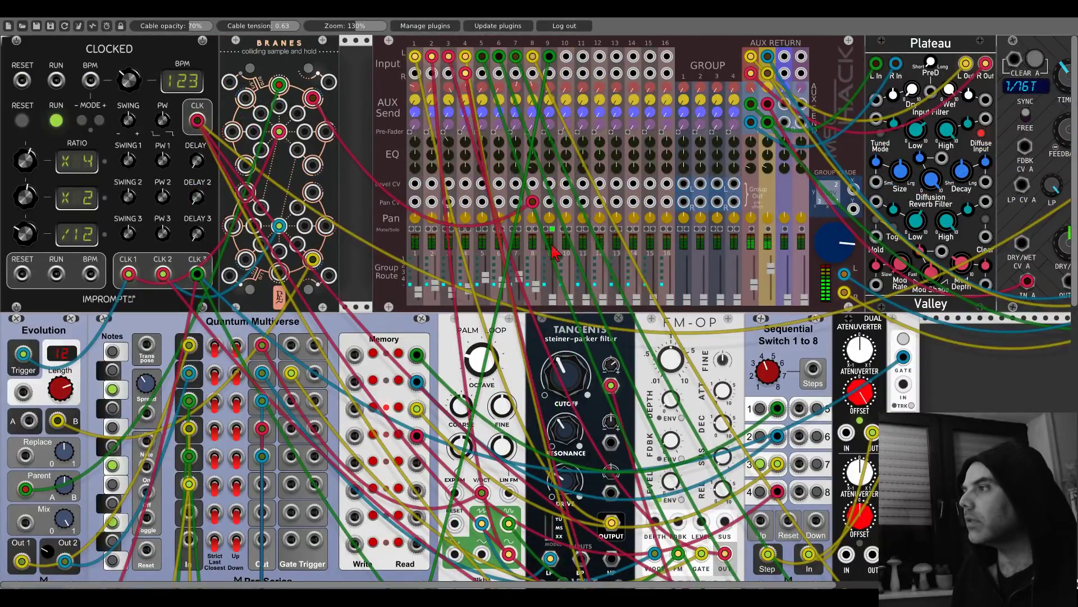
Step: Patch the Quantum Multiverse's sixth Out into SLAP's Gate, and turn SLAP's Sustain down to minimum
scroll(317, 374, "down", 12)
scroll(317, 373, "down", 5)
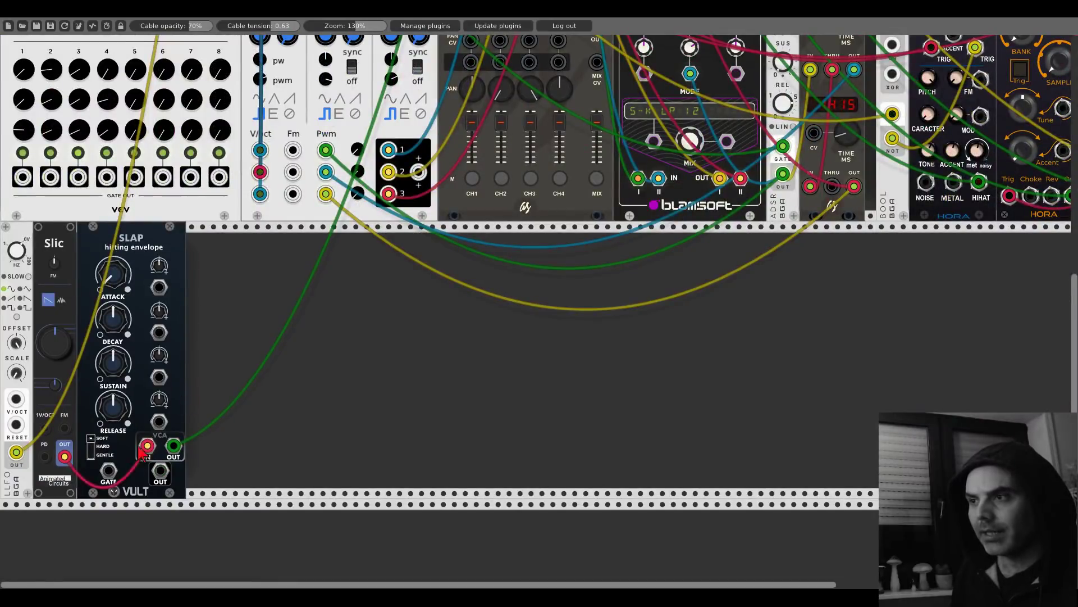
scroll(115, 480, "up", 11)
left_click_drag(112, 476, 263, 260)
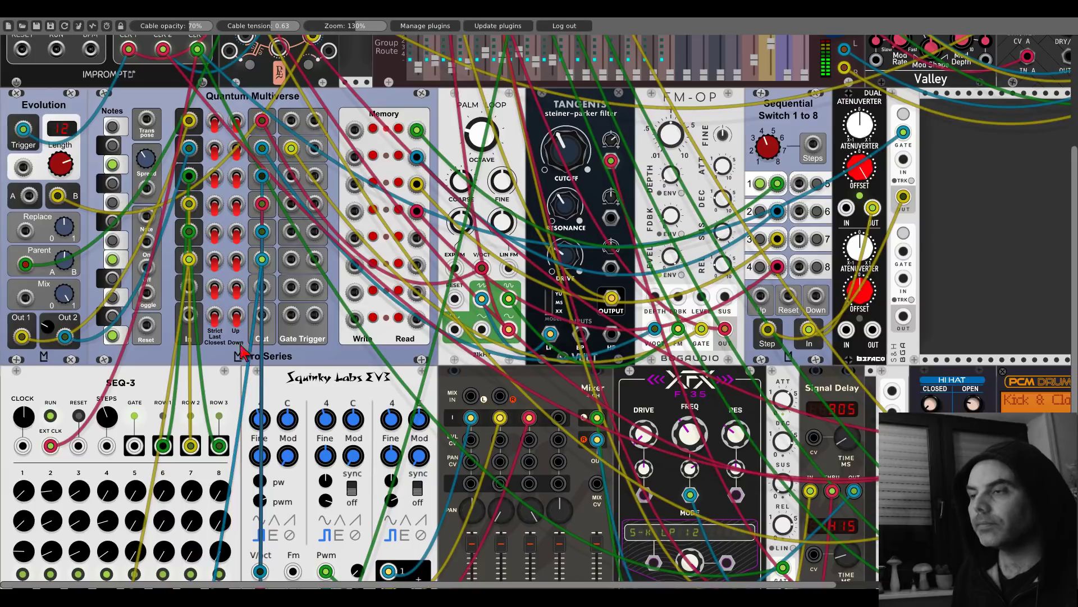
scroll(242, 359, "down", 13)
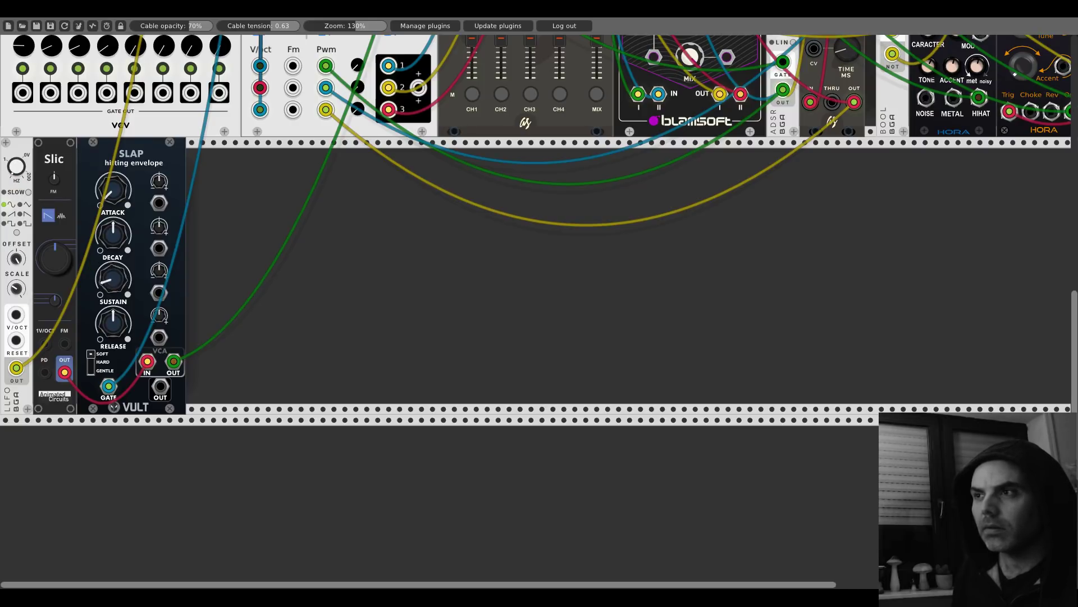
left_click_drag(127, 292, 128, 304)
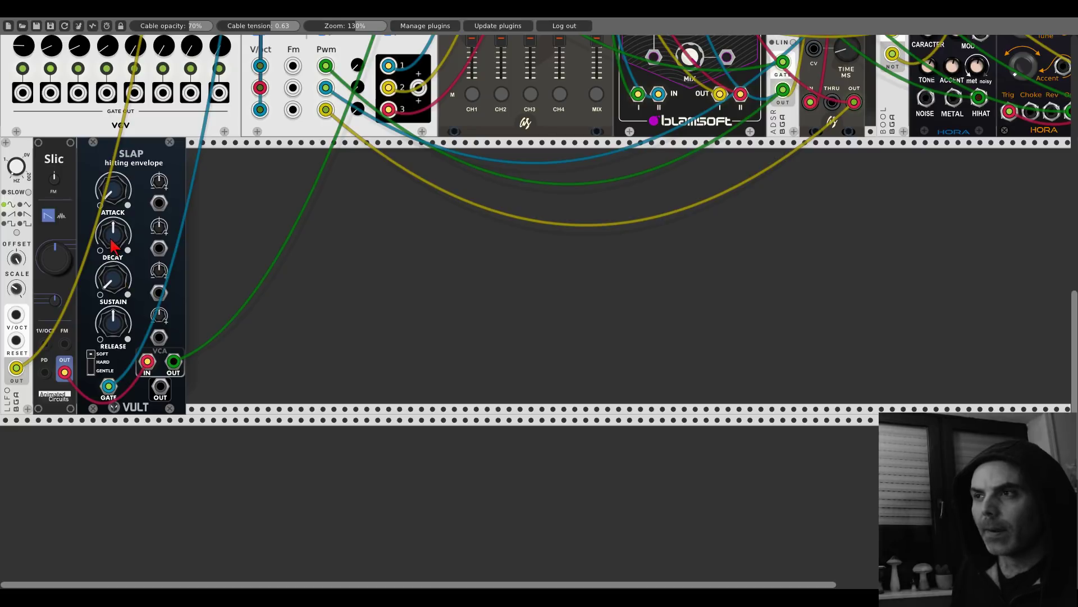
Step: Move SLAP's Gate cable to the Quantum Multiverse's sixth Gate Trigger output, and patch the sixth Out into Slic's 1V/Oct input
scroll(110, 238, "up", 10)
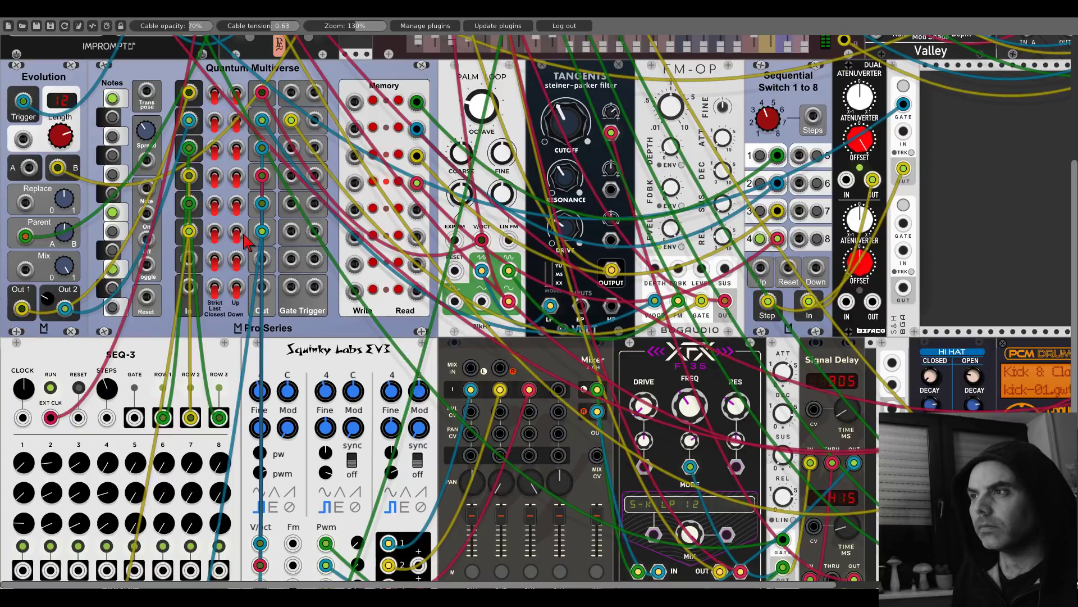
scroll(245, 241, "down", 9)
scroll(245, 242, "up", 7)
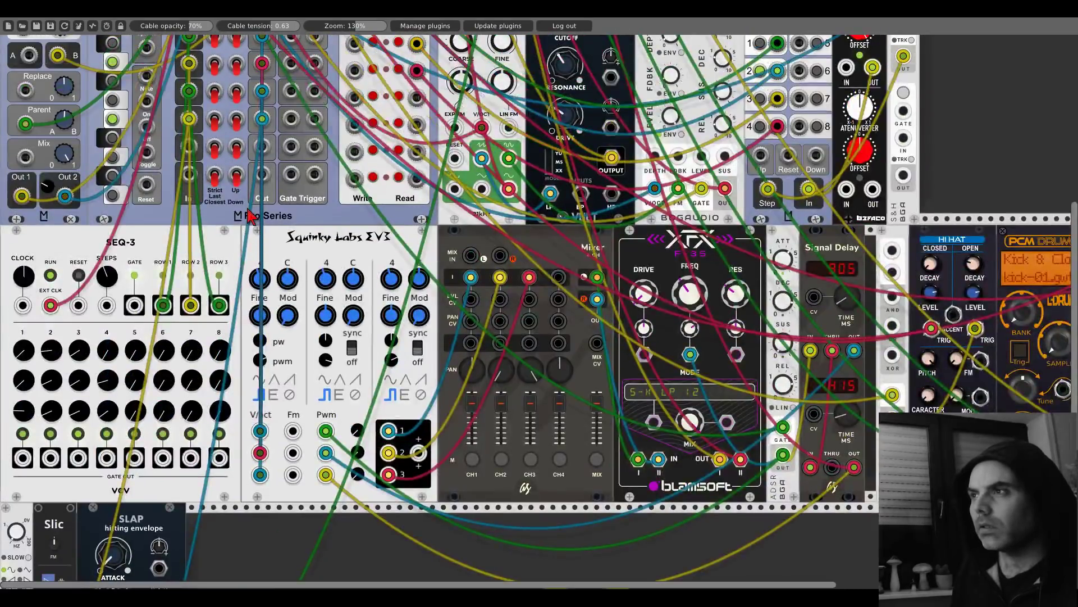
scroll(251, 217, "down", 8)
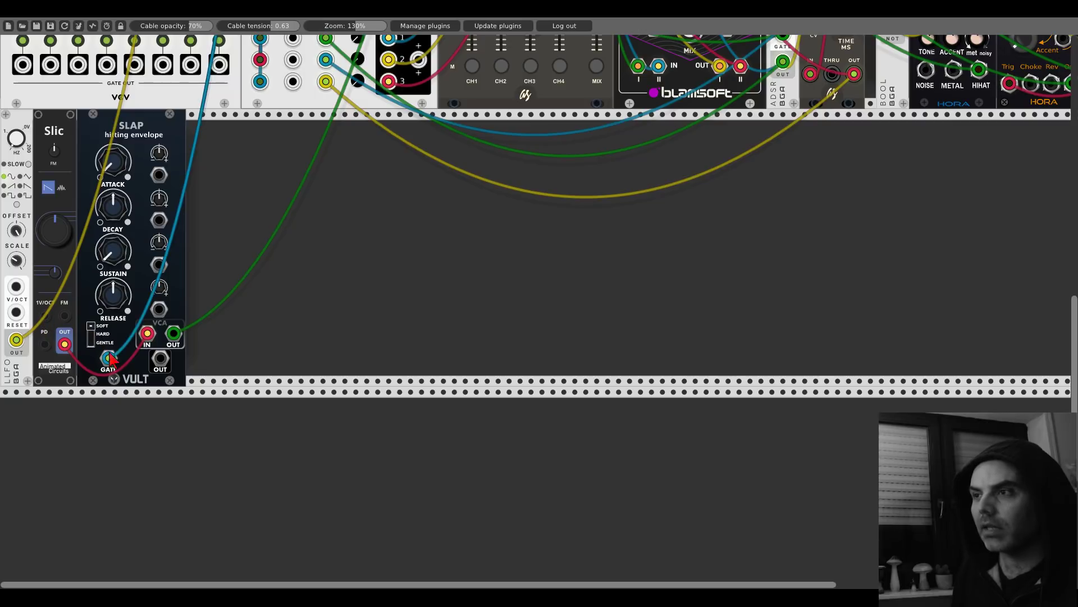
scroll(118, 364, "up", 8)
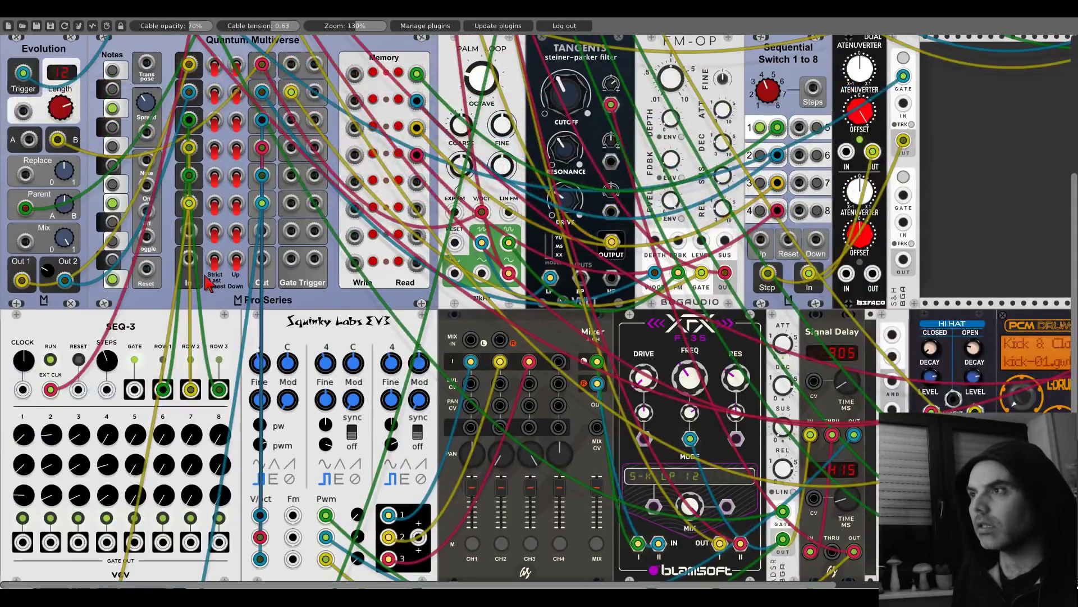
left_click_drag(262, 203, 45, 316)
scroll(267, 225, "down", 8)
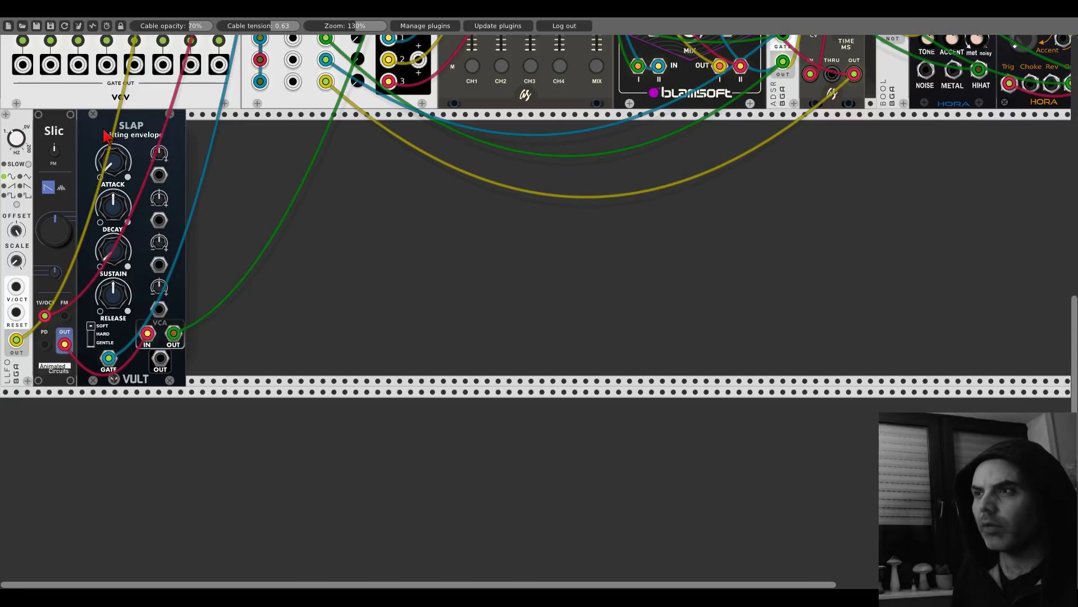
Step: Try shifting the SLAP module away from Slic to leave a gap between them
left_click_drag(106, 139, 195, 143)
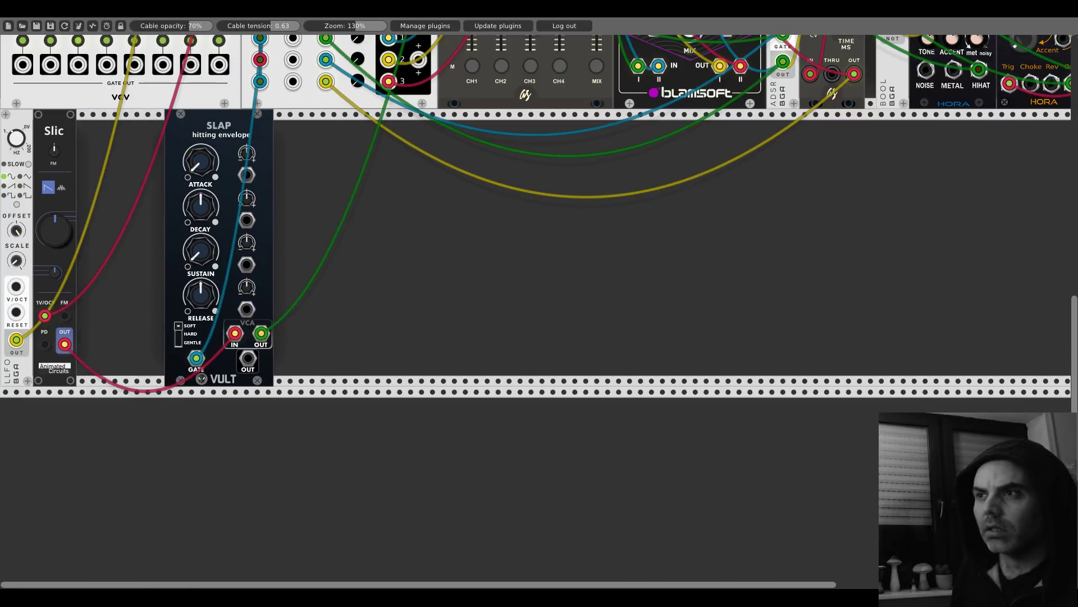
left_click_drag(183, 141, 95, 141)
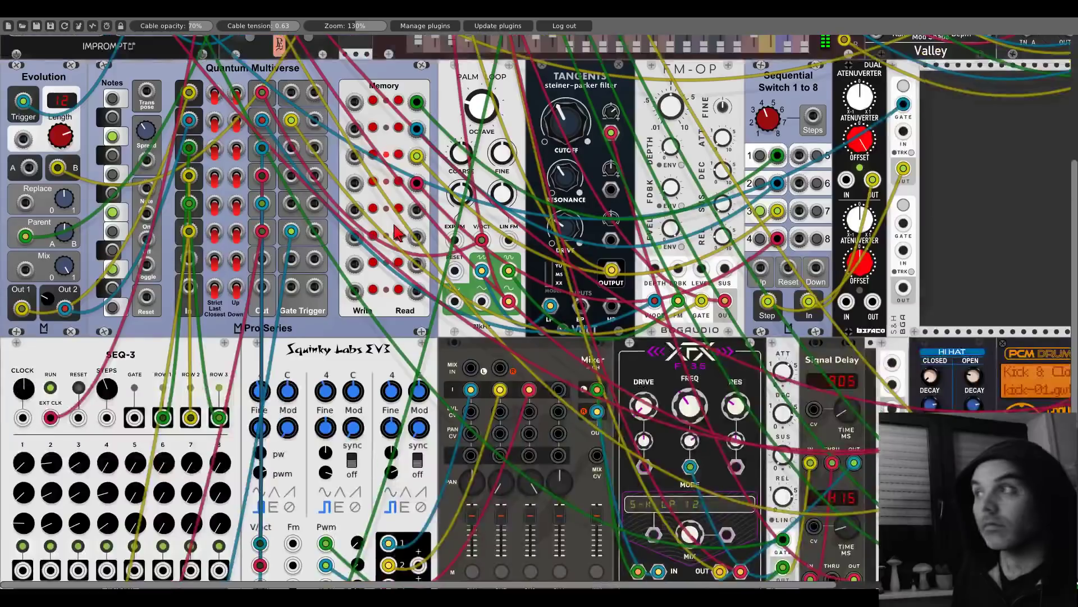
Step: Shorten SLAP's Decay slightly and turn Slic's large knob down to its minimum
scroll(555, 90, "up", 5)
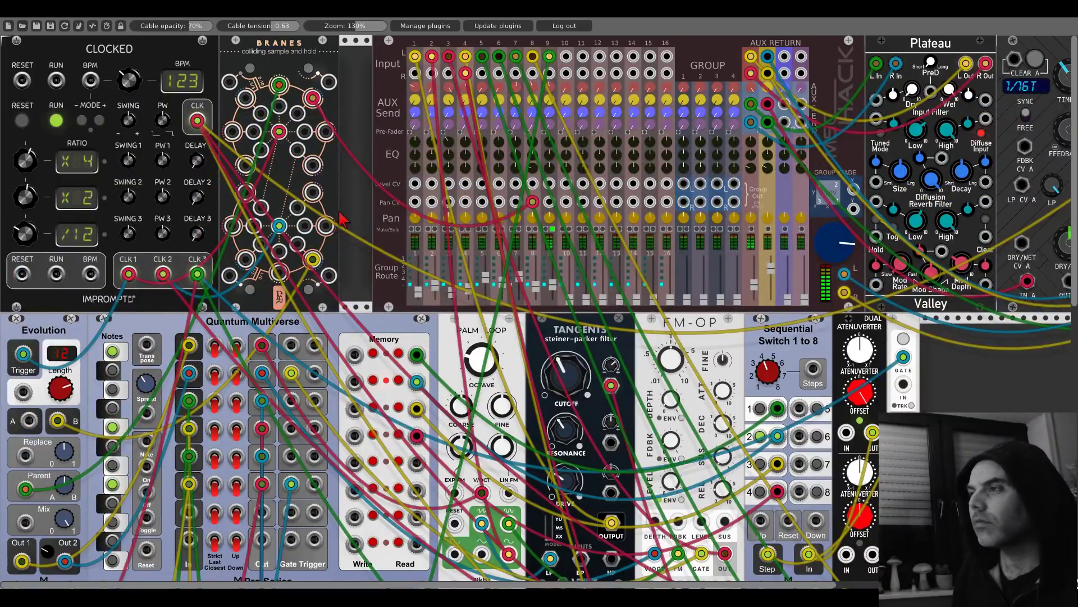
scroll(336, 230, "down", 8)
scroll(336, 230, "down", 7)
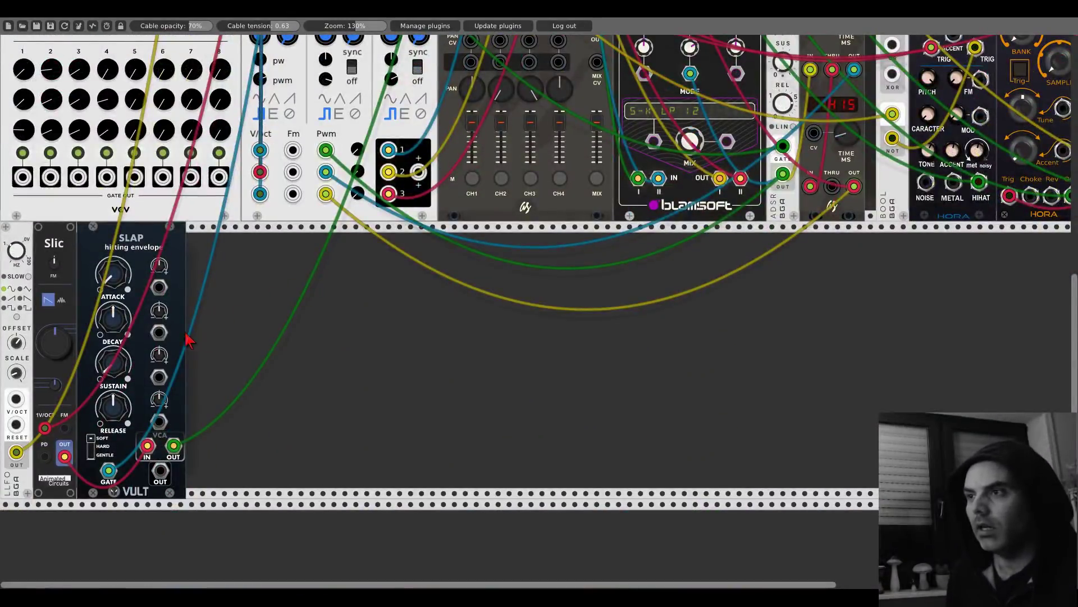
left_click_drag(112, 317, 113, 326)
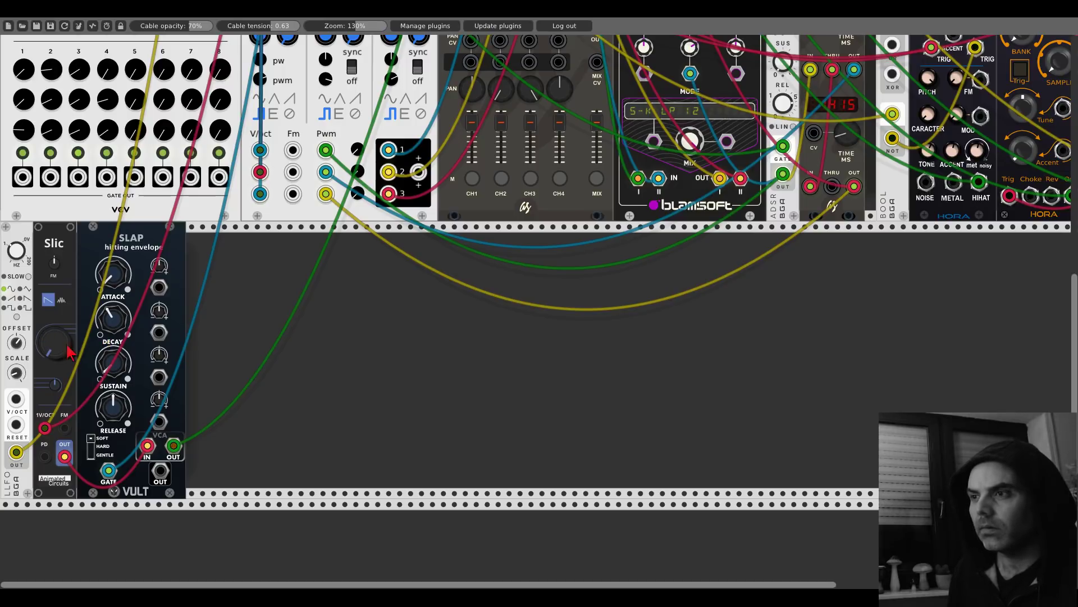
Step: Patch the BGA ADSR's Out into Slic's PD input
left_click_drag(44, 456, 243, 382)
scroll(243, 382, "down", 5)
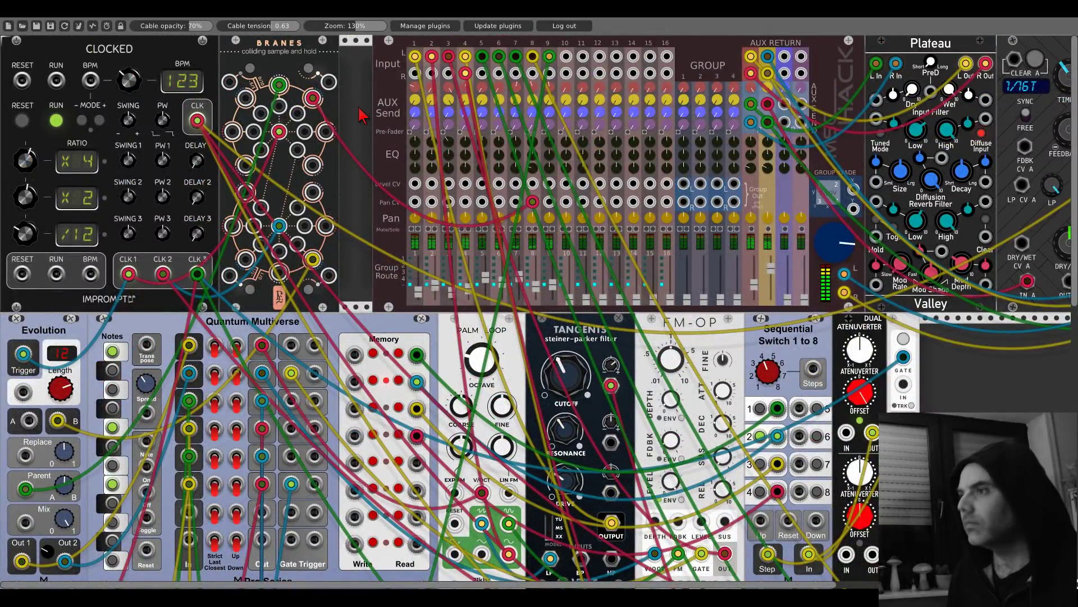
scroll(109, 298, "down", 10)
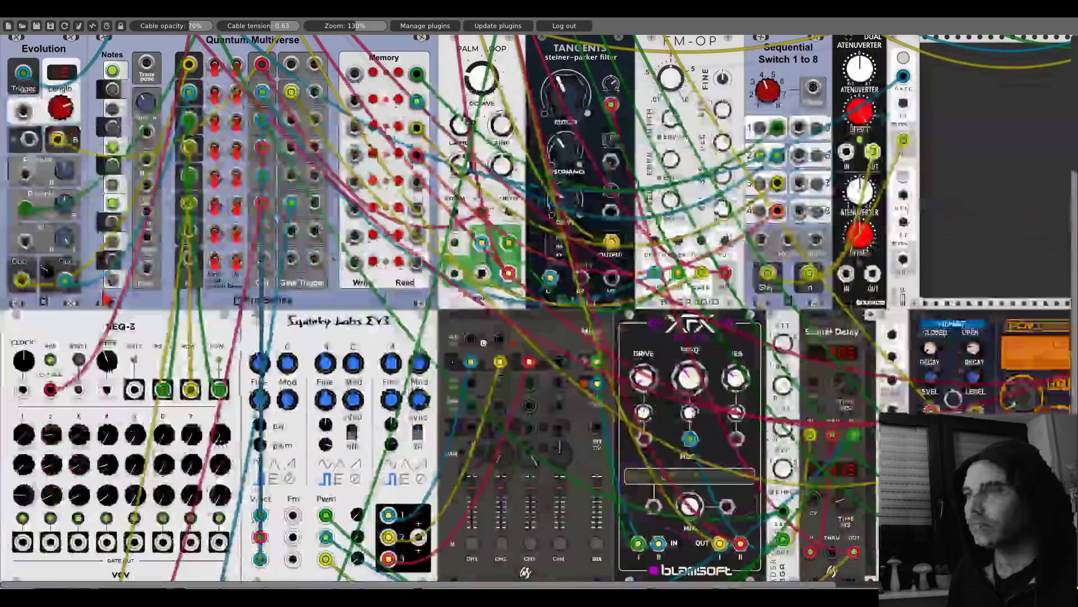
scroll(109, 298, "down", 3)
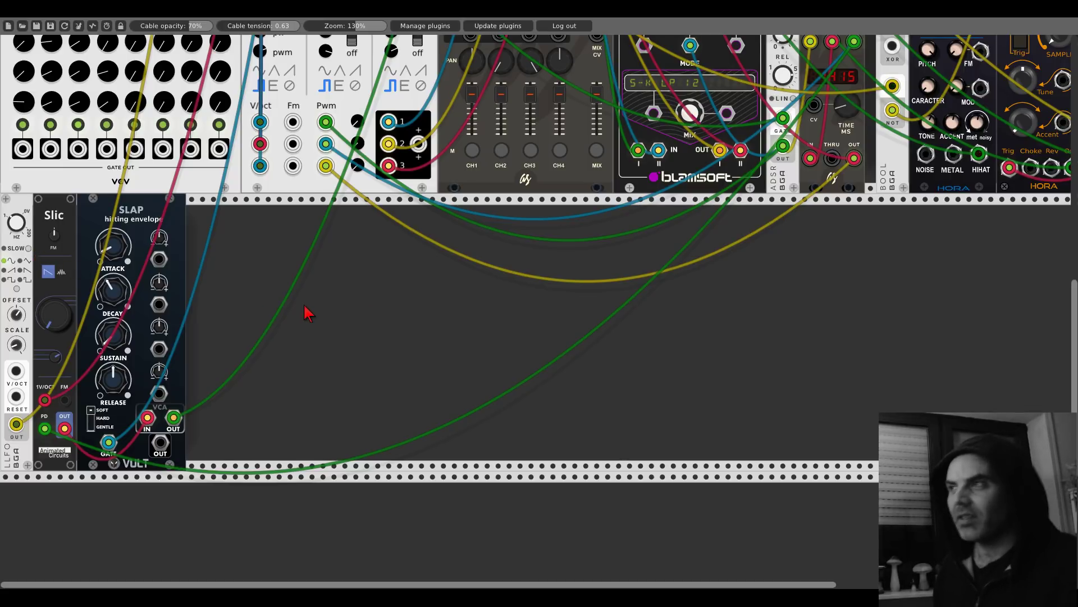
scroll(306, 312, "up", 6)
scroll(306, 312, "down", 6)
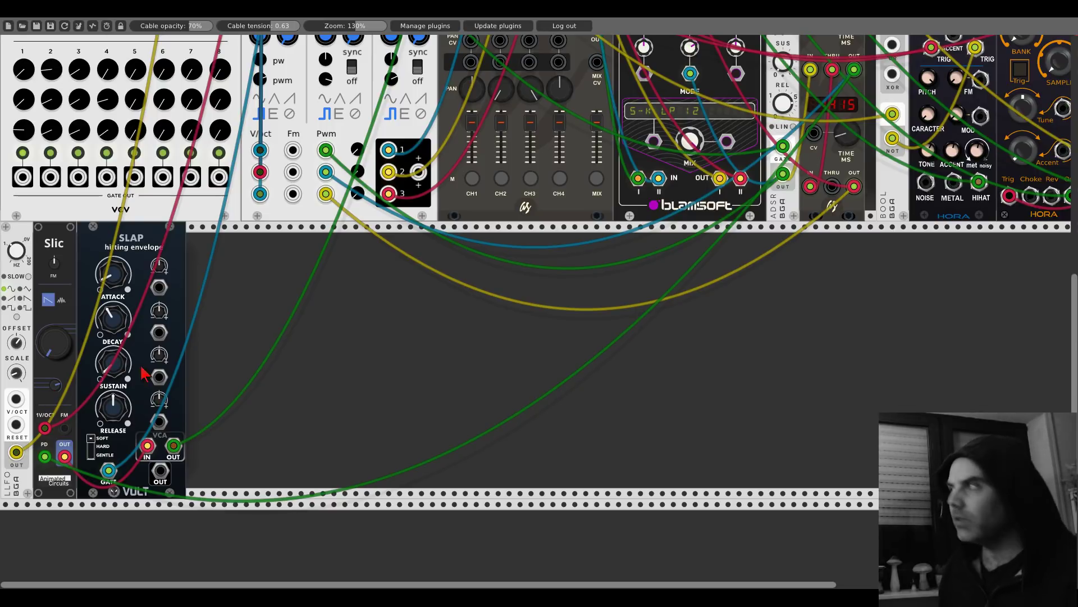
Step: Patch the LLFO's V/Oct input from the BGA ADSR's Out
left_click_drag(16, 399, 783, 327)
scroll(801, 370, "up", 3)
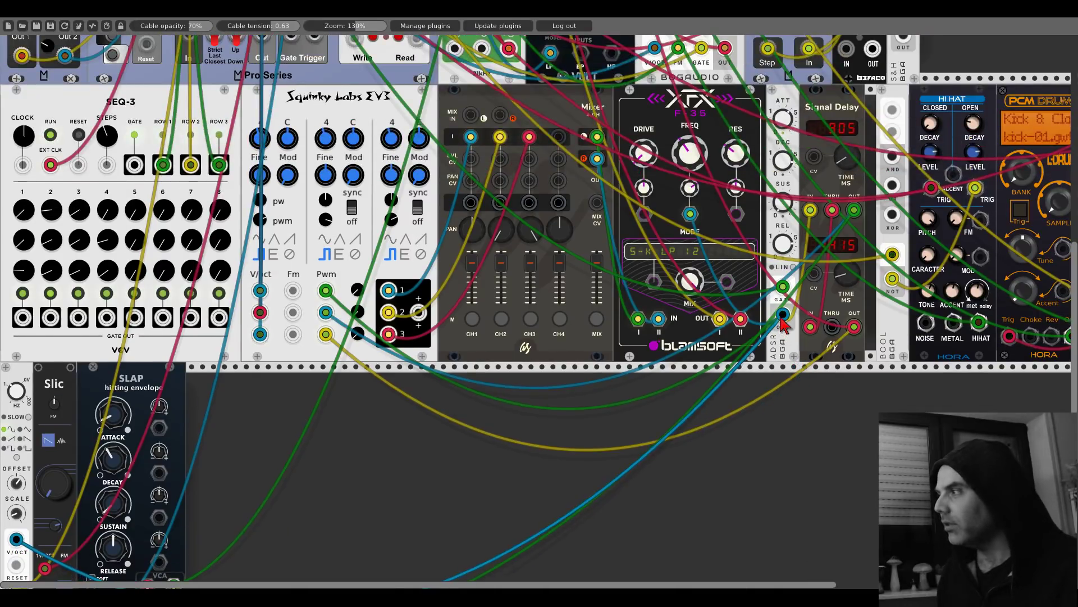
scroll(307, 462, "down", 3)
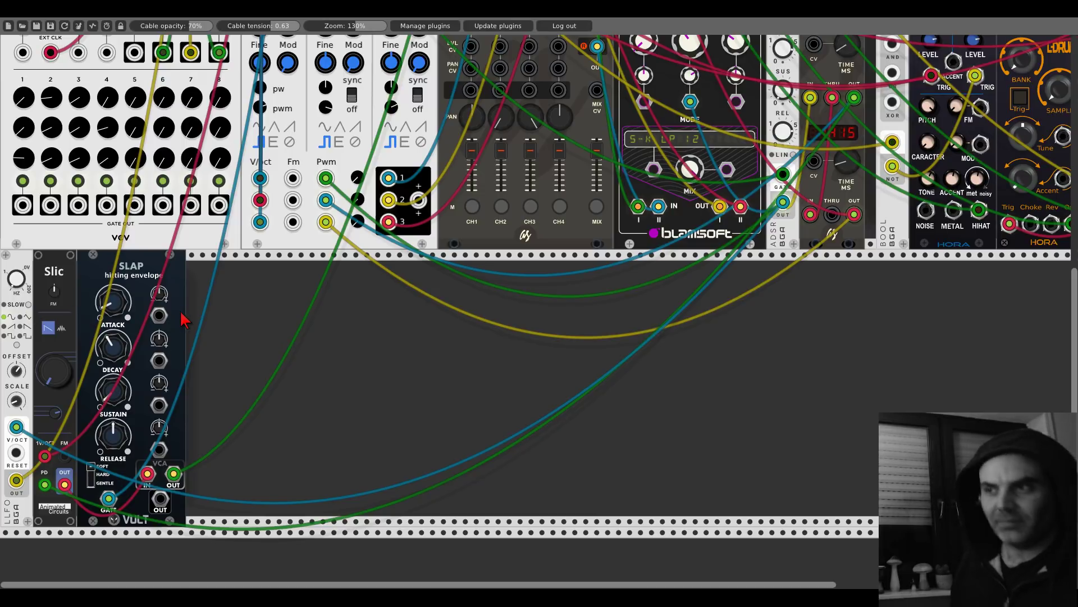
Step: Add a VCA-1 beside SLAP, route the ADSR's Out through it into LLFO's V/Oct, and lower its level to about a third
right_click(212, 332)
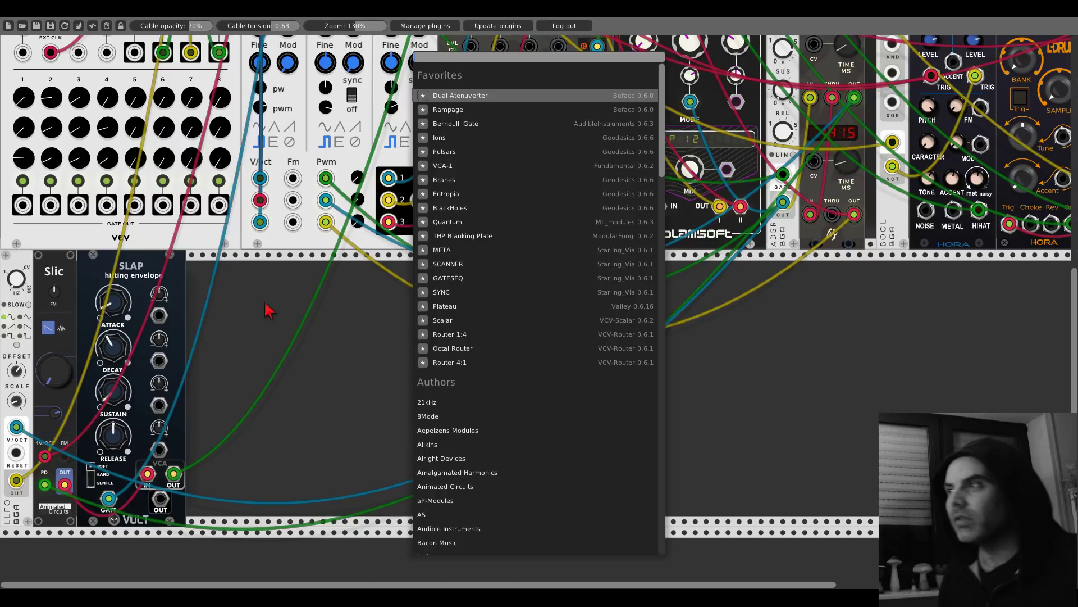
left_click(441, 166)
mouse_move(16, 427)
left_mouse_down()
mouse_move(225, 418)
mouse_move(214, 469)
mouse_move(191, 483)
mouse_move(16, 426)
left_mouse_up()
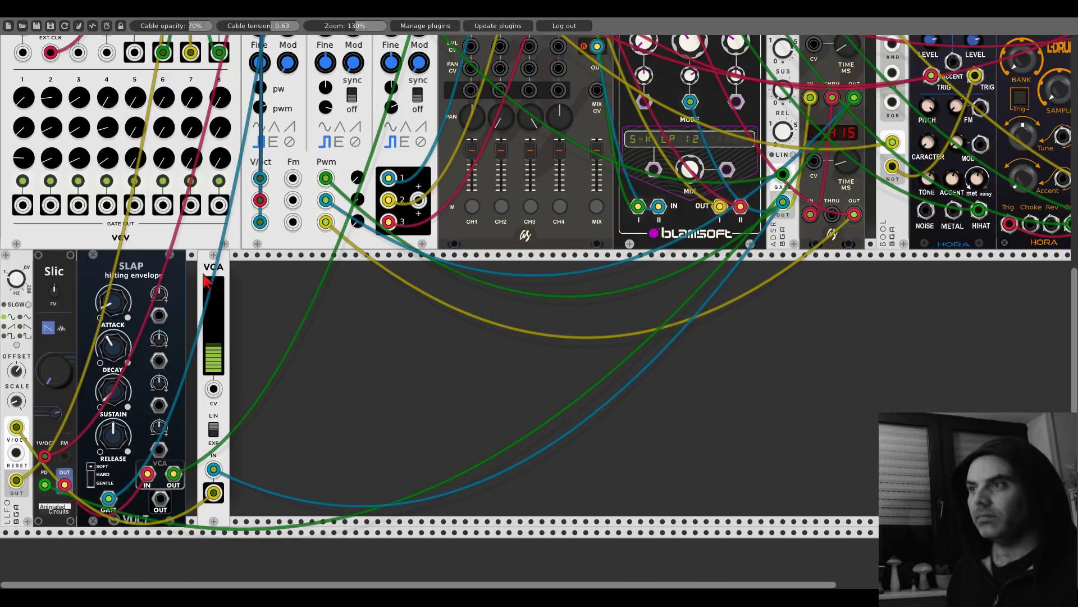
left_click_drag(207, 279, 195, 279)
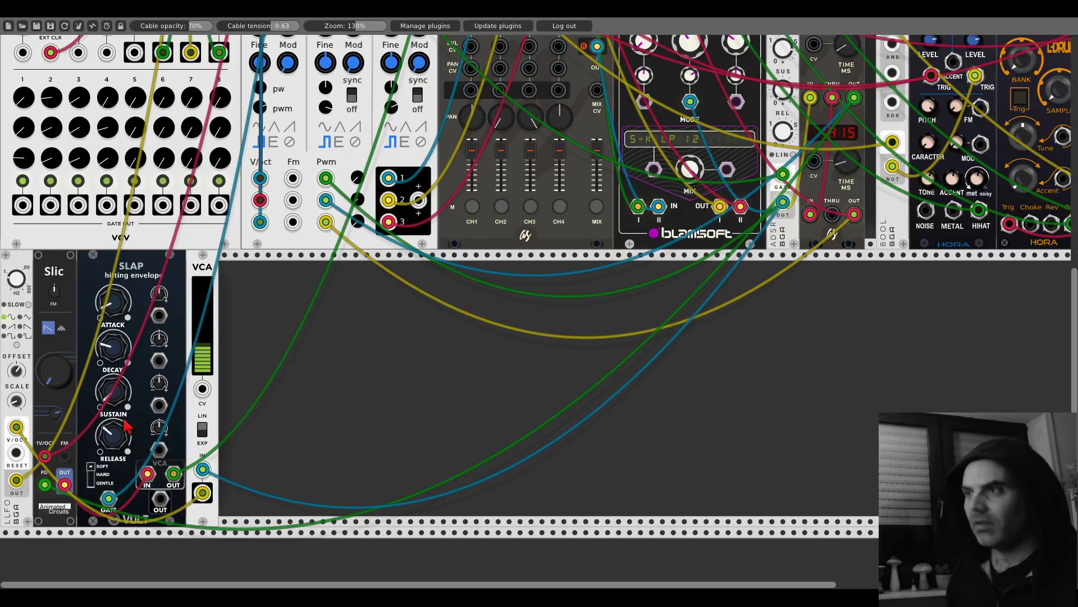
Step: Add an Alright Devices Chronoblob module directly beside SLAP, with the VCA moved to its far side
left_click_drag(207, 275, 397, 313)
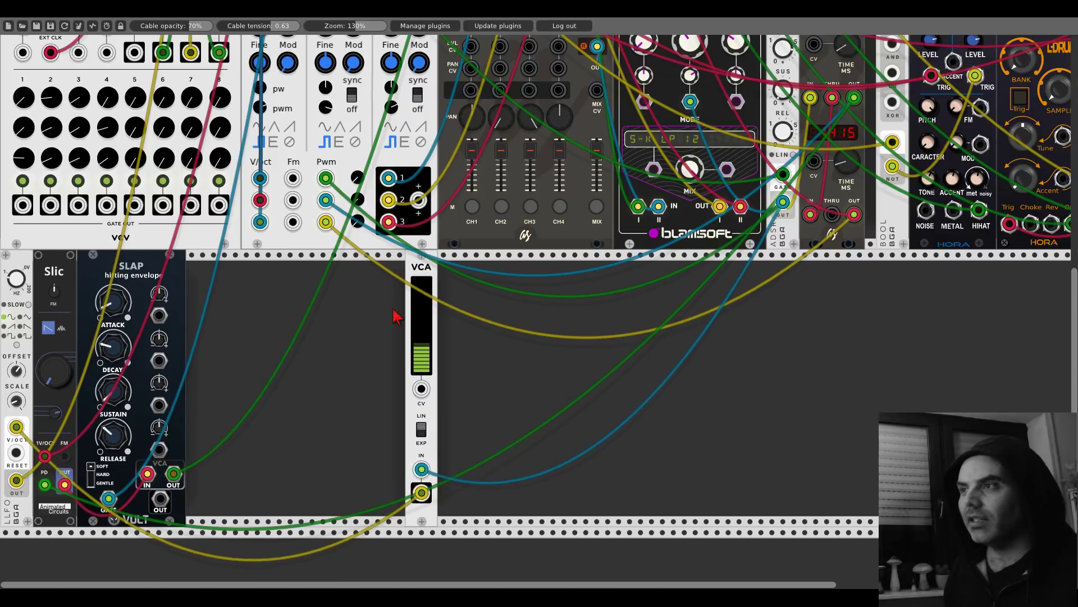
right_click(341, 359)
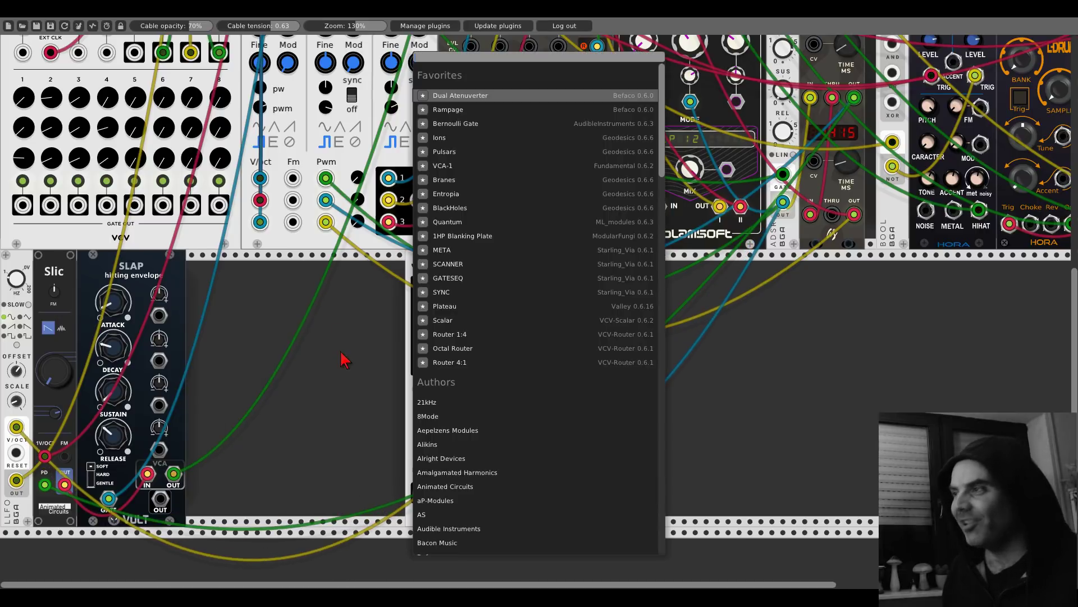
left_click(443, 463)
left_click_drag(444, 120, 275, 269)
left_click_drag(424, 263, 315, 263)
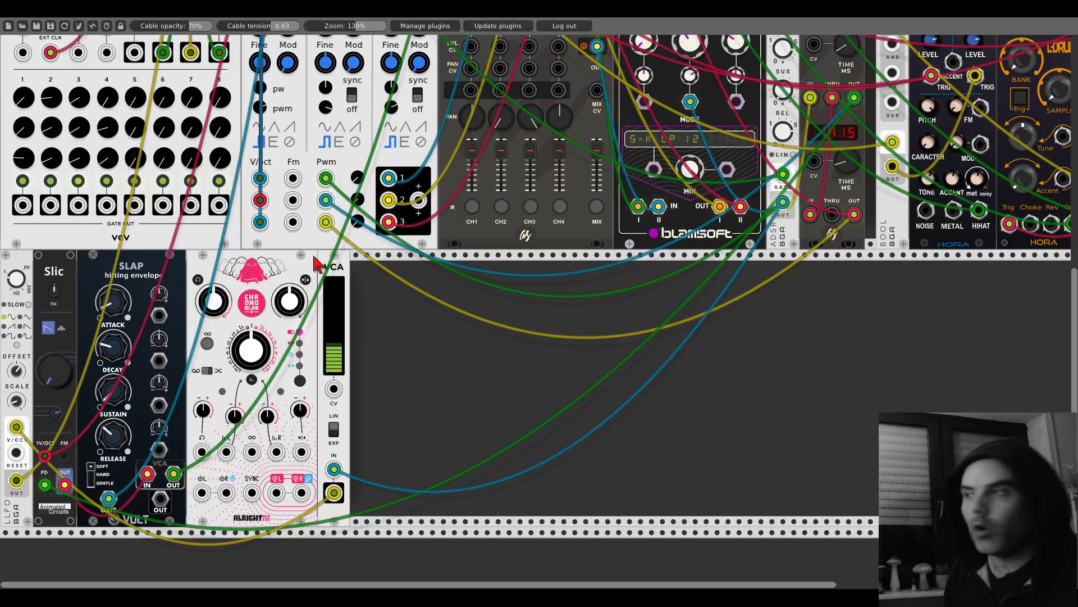
Step: Try a Frozen Wasteland BPM LFO module beside the VCA, and delete it
right_click(399, 328)
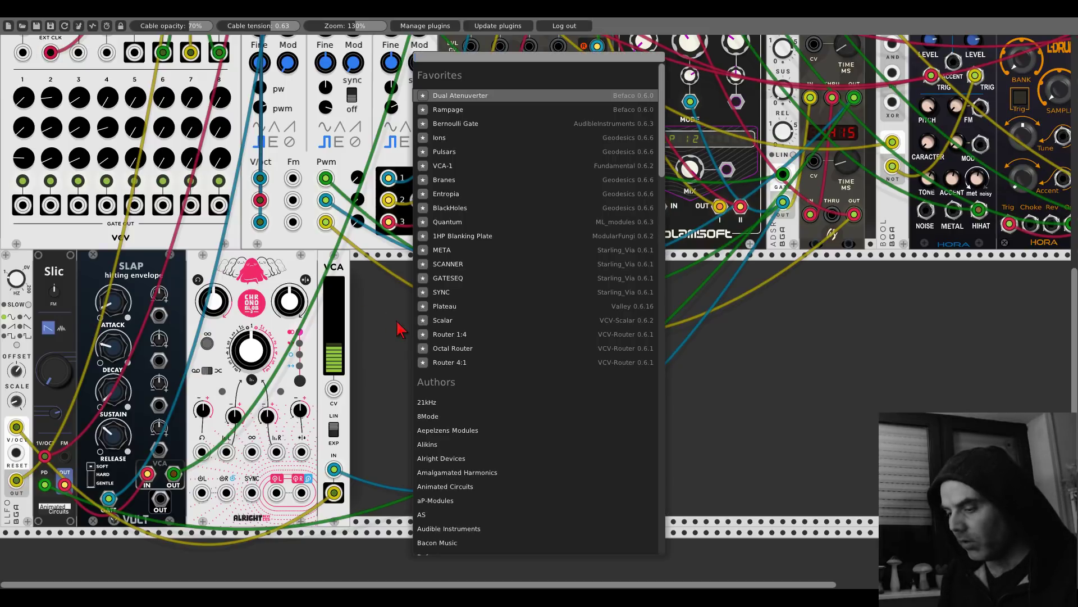
type("bpm")
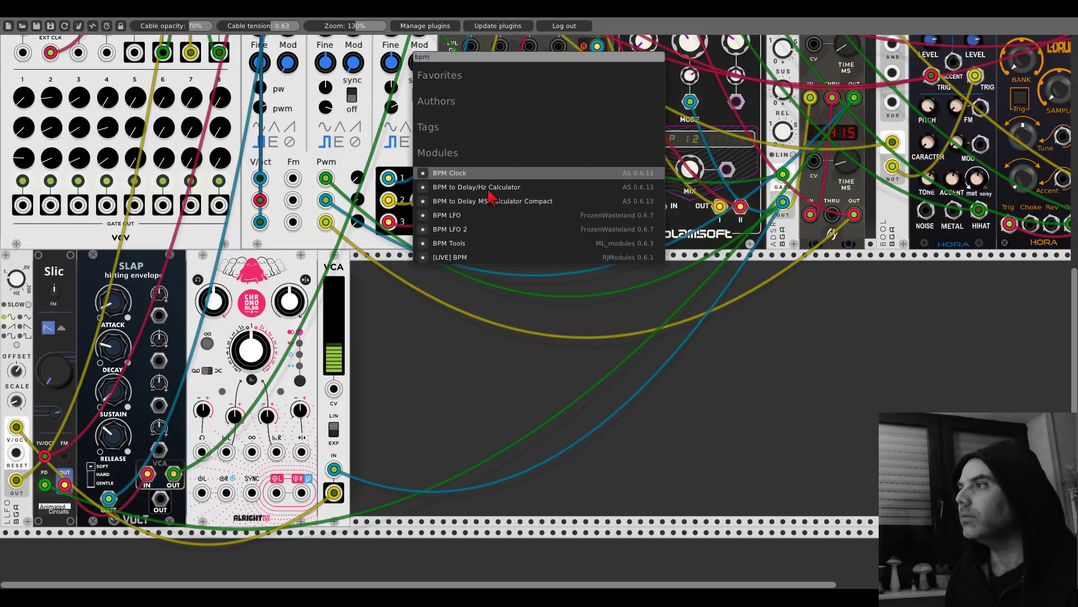
left_click(465, 216)
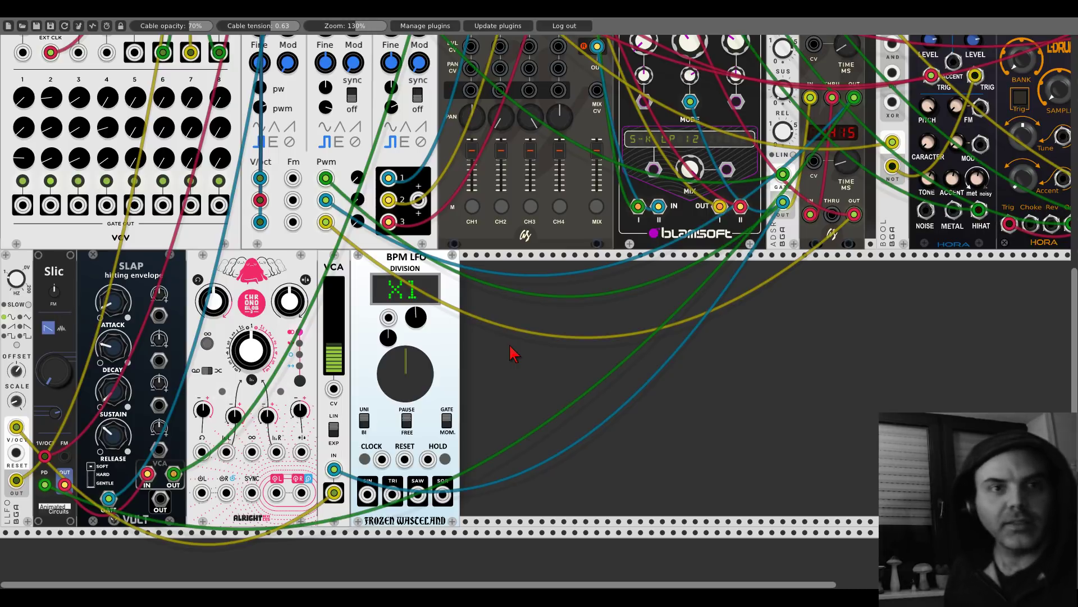
right_click(398, 265)
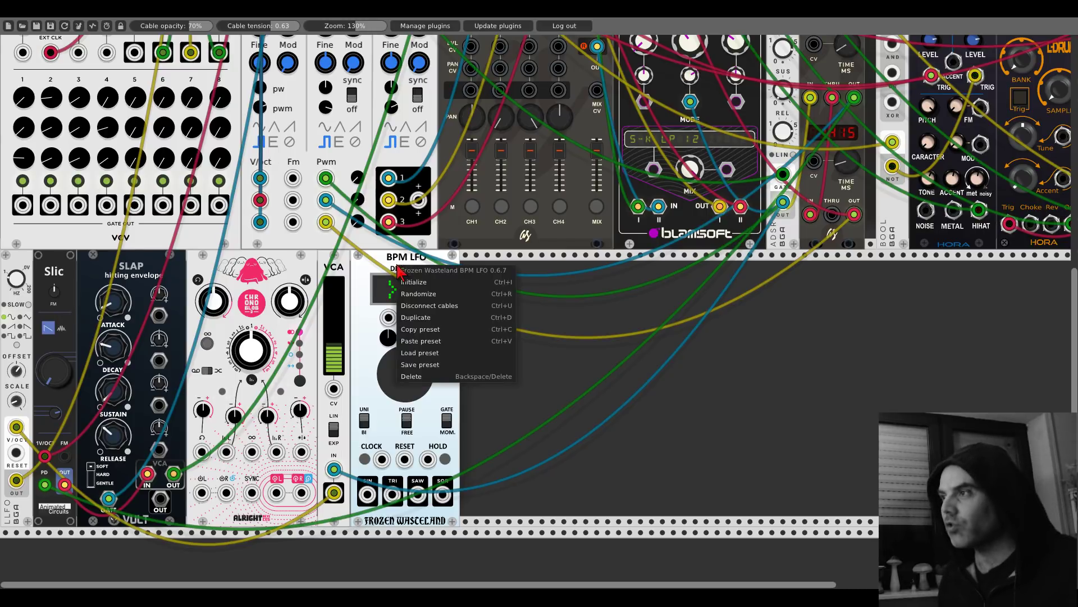
left_click(413, 379)
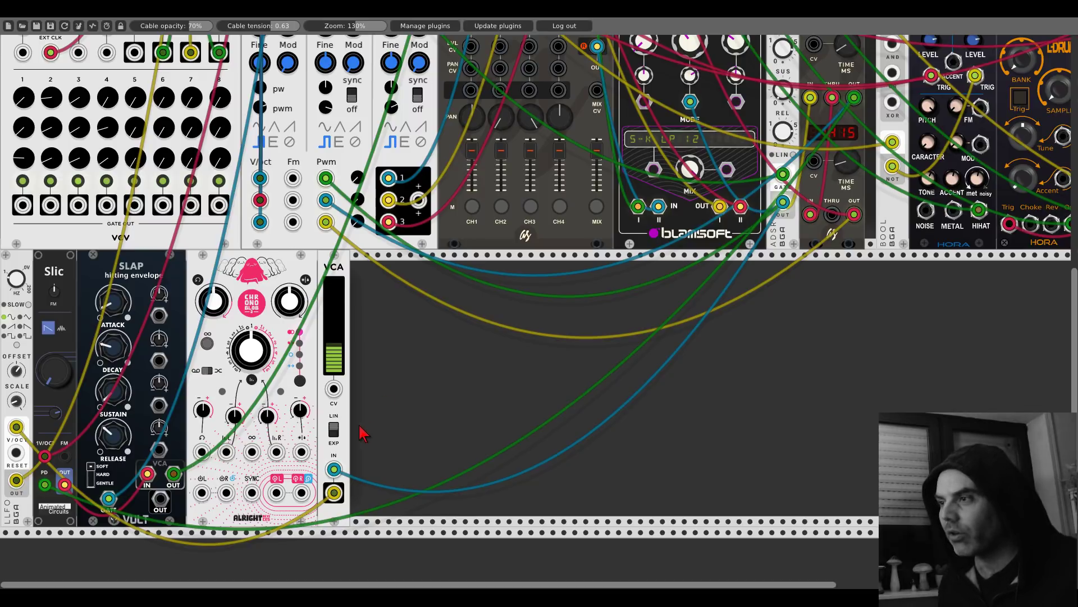
Step: Insert Chronoblob after SLAP's VCA Out through its left input, and feed its left and right outputs to mixer channel 9's L and R inputs
left_click_drag(174, 474, 276, 493)
left_click_drag(174, 473, 201, 492)
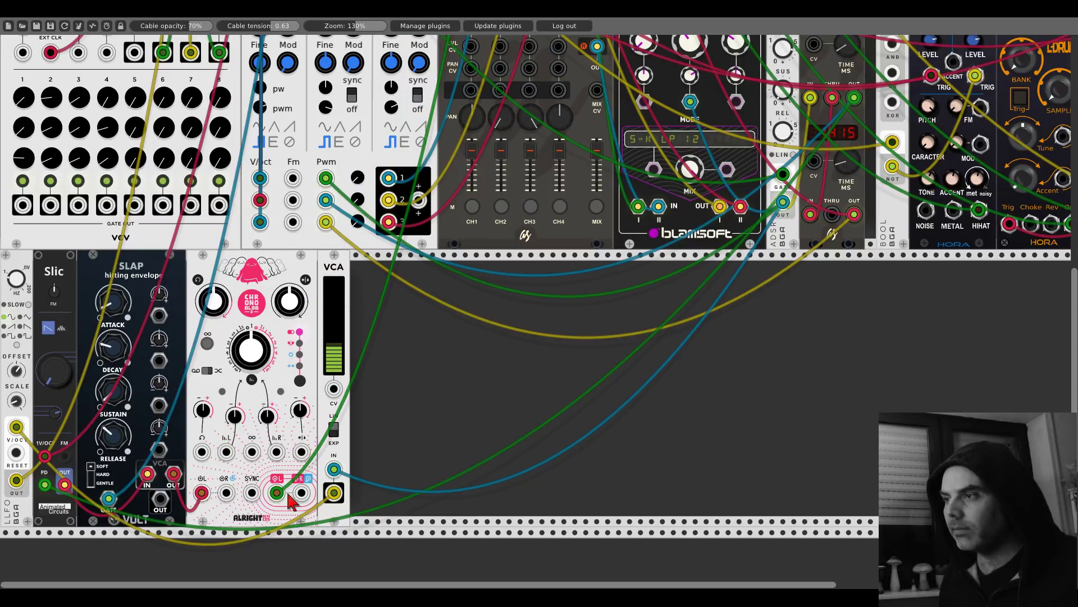
scroll(550, 83, "up", 15)
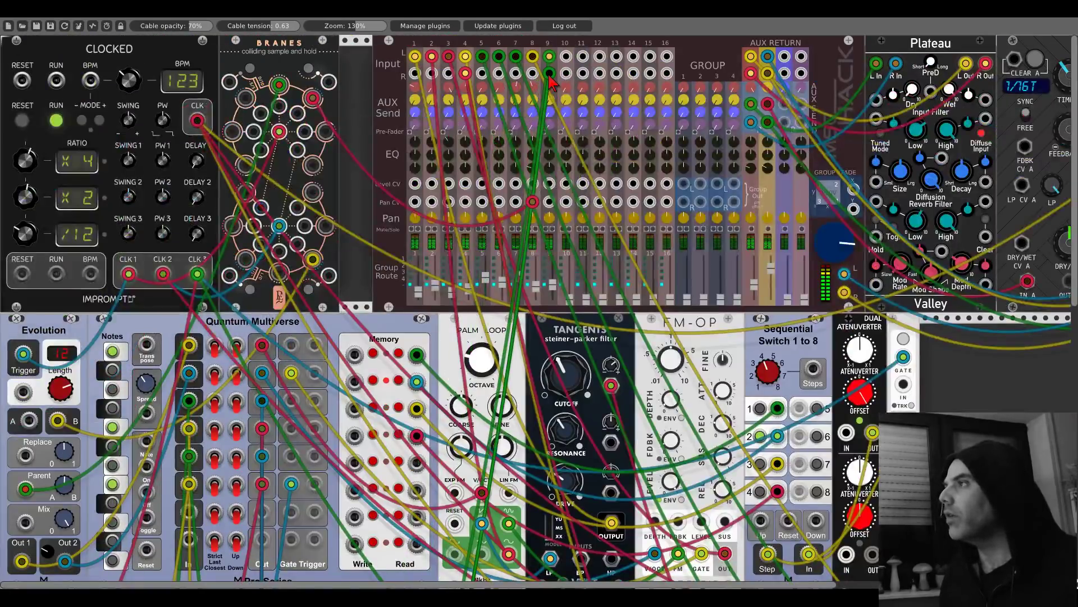
scroll(366, 359, "down", 10)
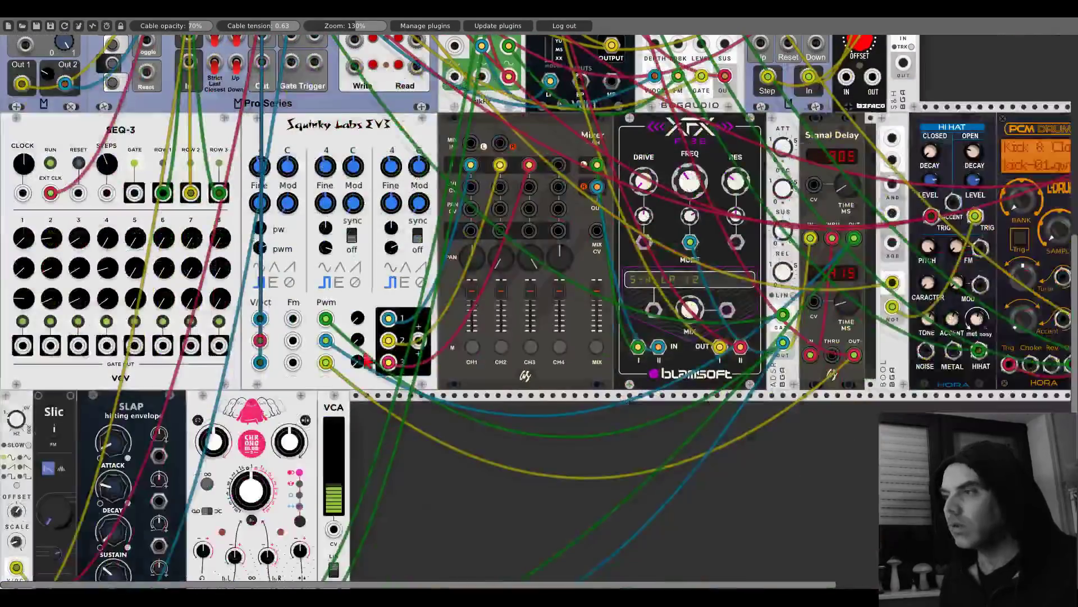
scroll(366, 360, "down", 3)
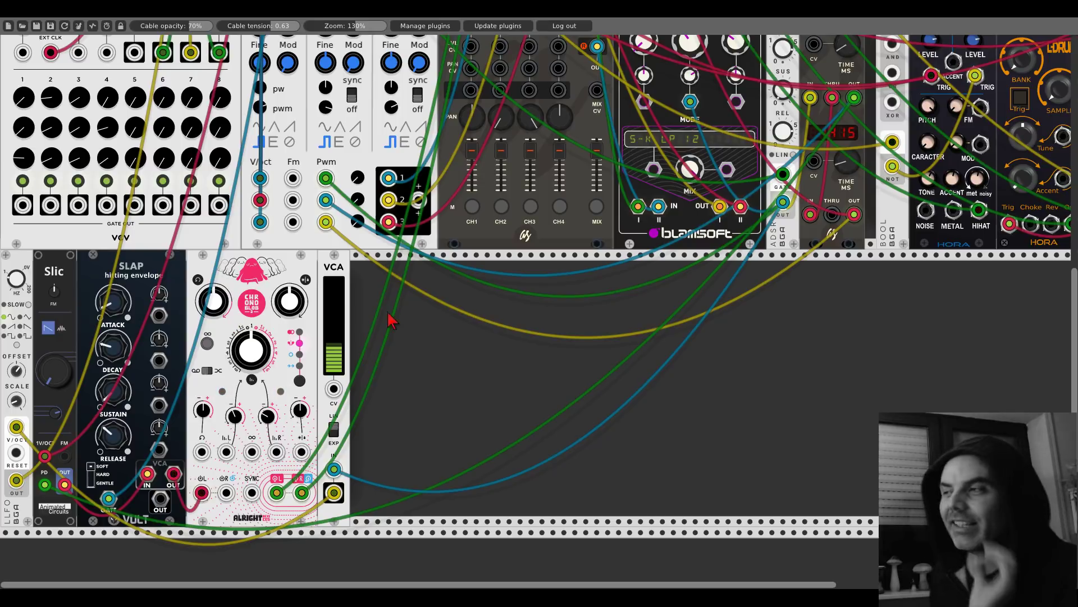
Step: Examine the Chronoblob voice and its stereo feed into mixer channel 9
scroll(391, 322, "up", 10)
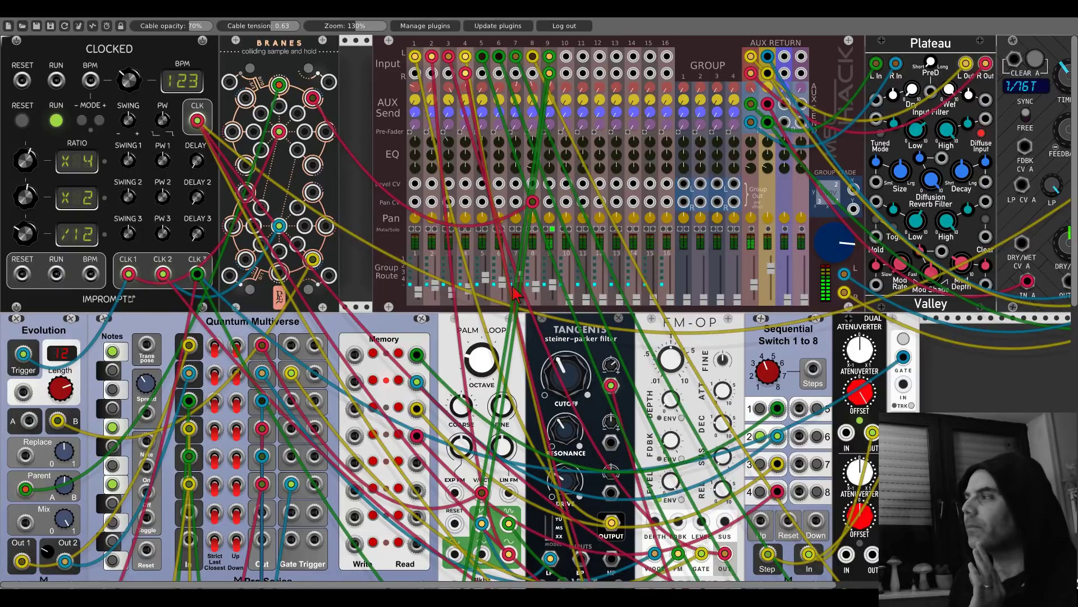
scroll(515, 293, "down", 8)
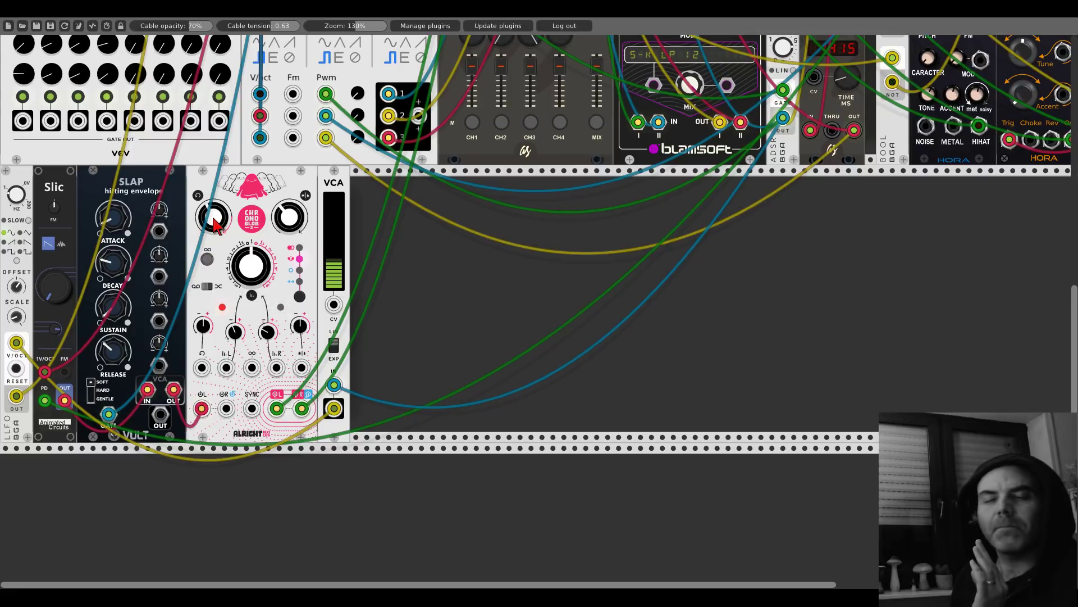
scroll(451, 273, "up", 15)
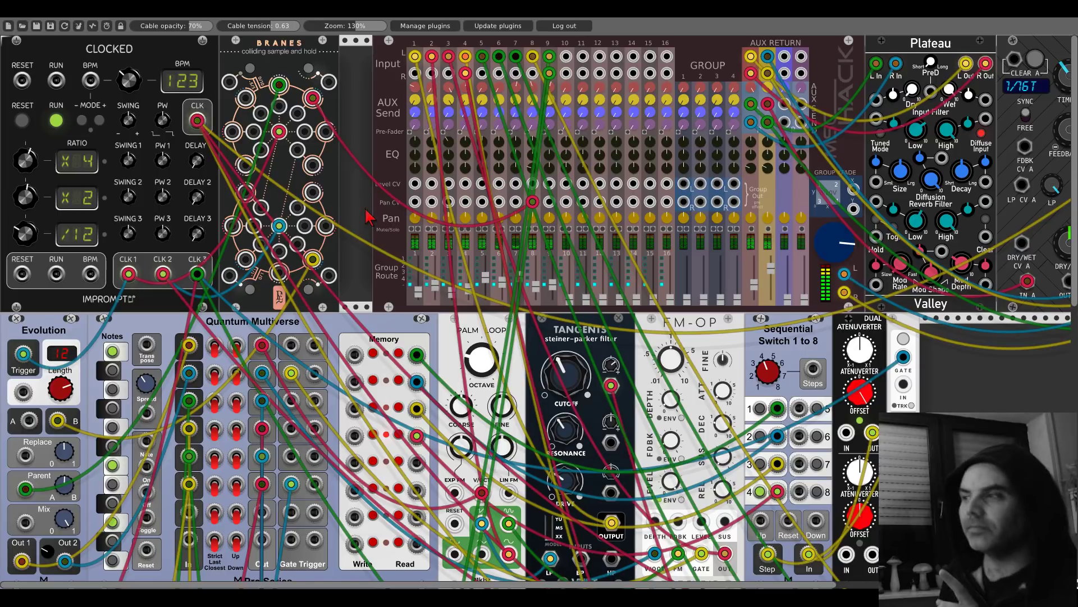
scroll(371, 214, "down", 15)
scroll(393, 253, "down", 4)
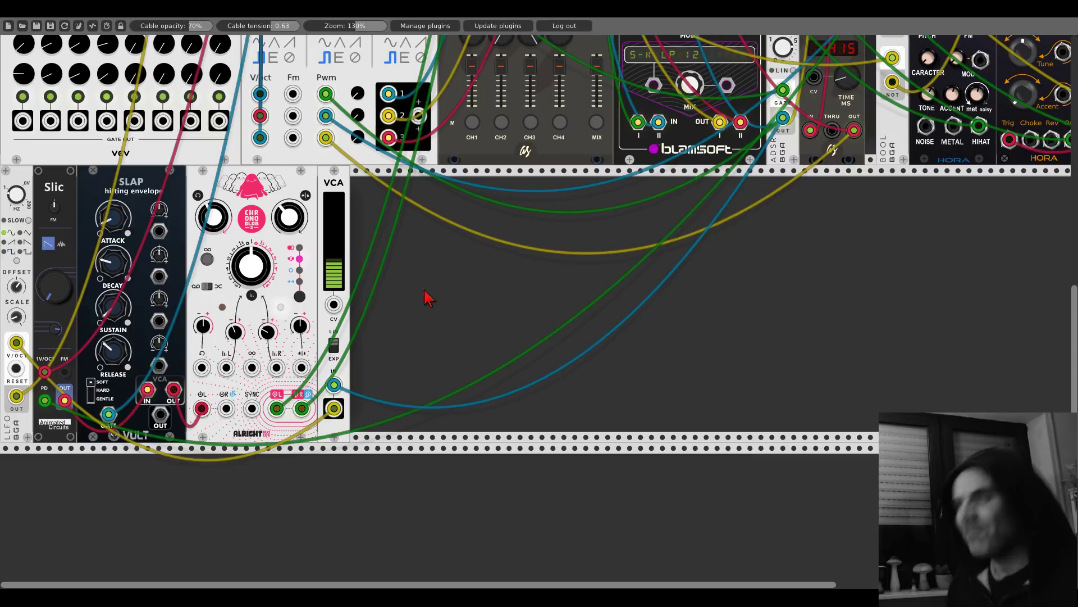
scroll(427, 296, "up", 5)
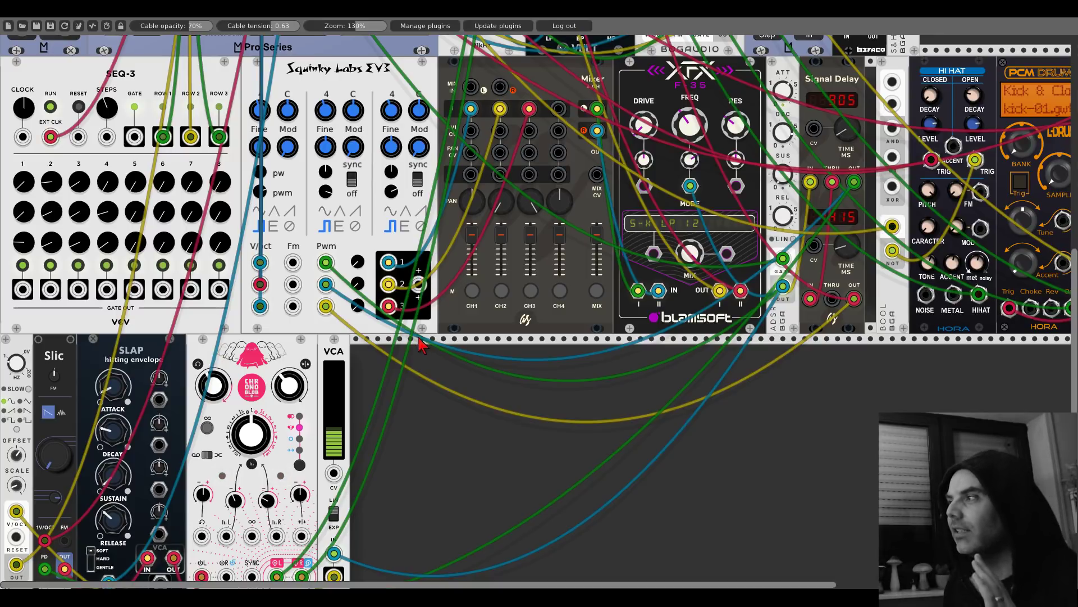
scroll(481, 347, "down", 3)
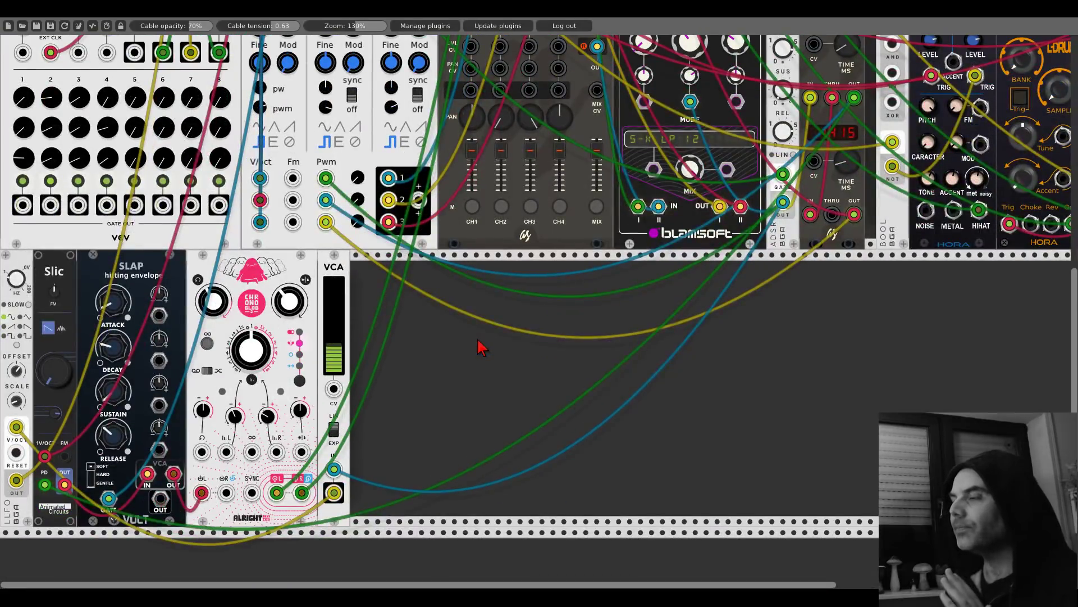
Step: Add a second Vult SLAP below the mixer modules, and patch the Squinky Labs EV3's summed output into its VCA In
right_click(482, 347)
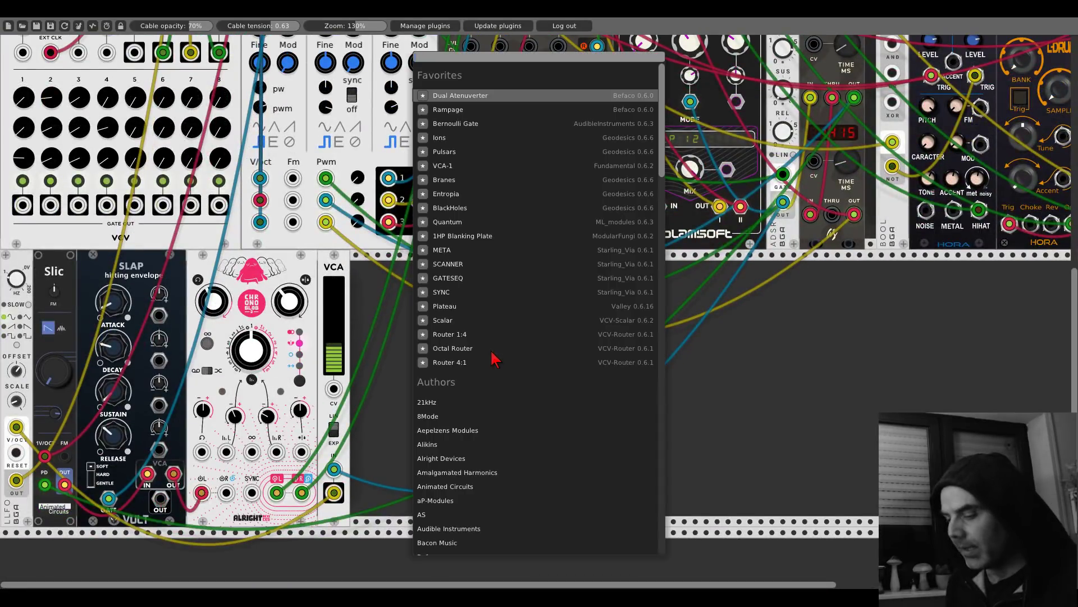
type("slap")
left_click(486, 187)
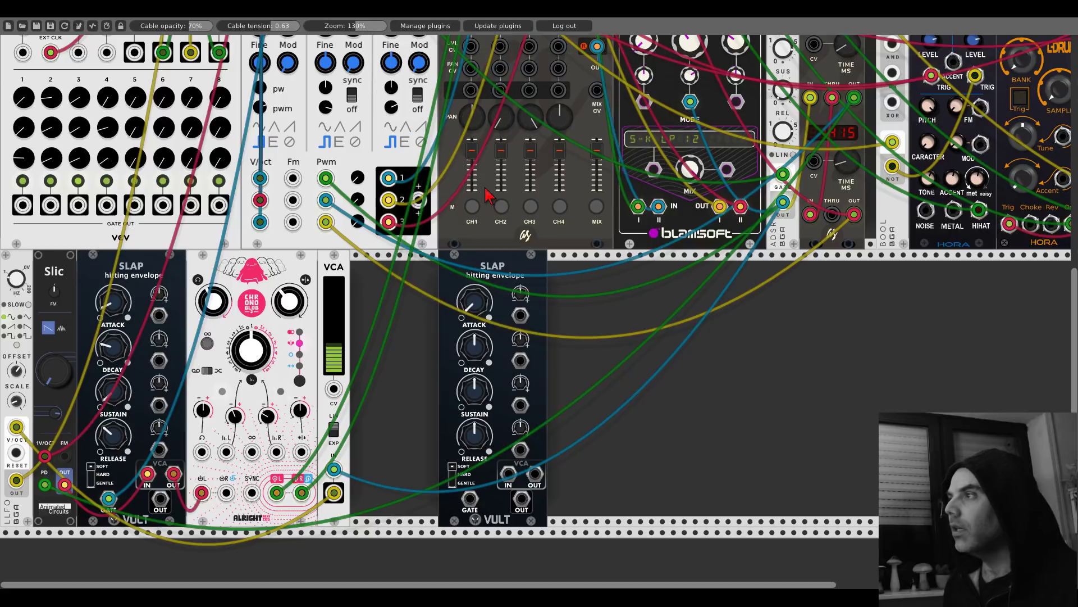
scroll(418, 208, "up", 4)
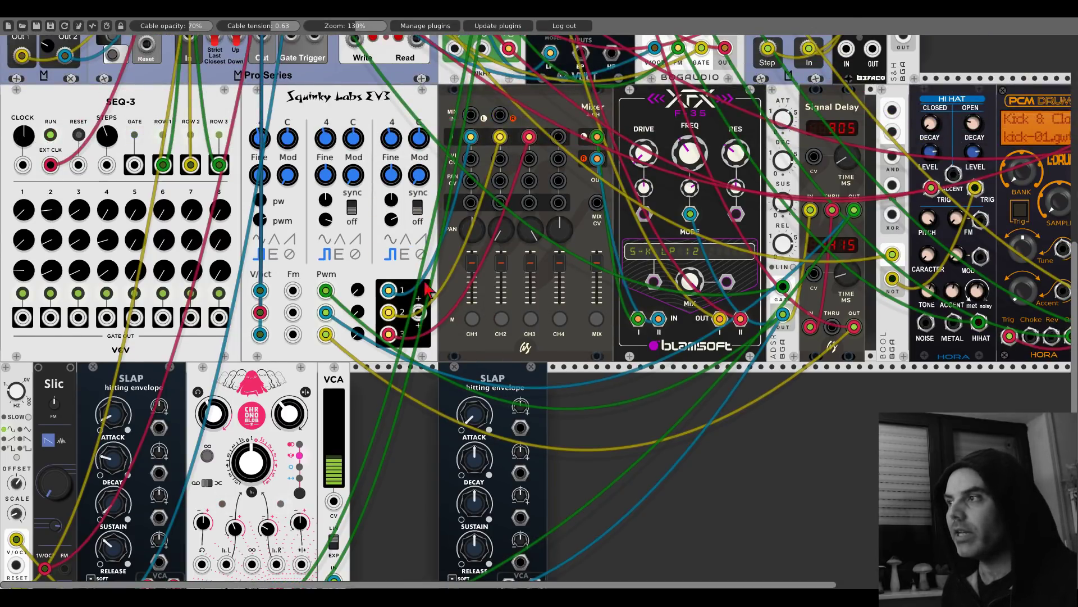
left_click_drag(418, 312, 509, 505)
scroll(467, 495, "down", 3)
Step: Patch the second SLAP's VCA Out into the left input of mixer channel 10
scroll(509, 511, "up", 15)
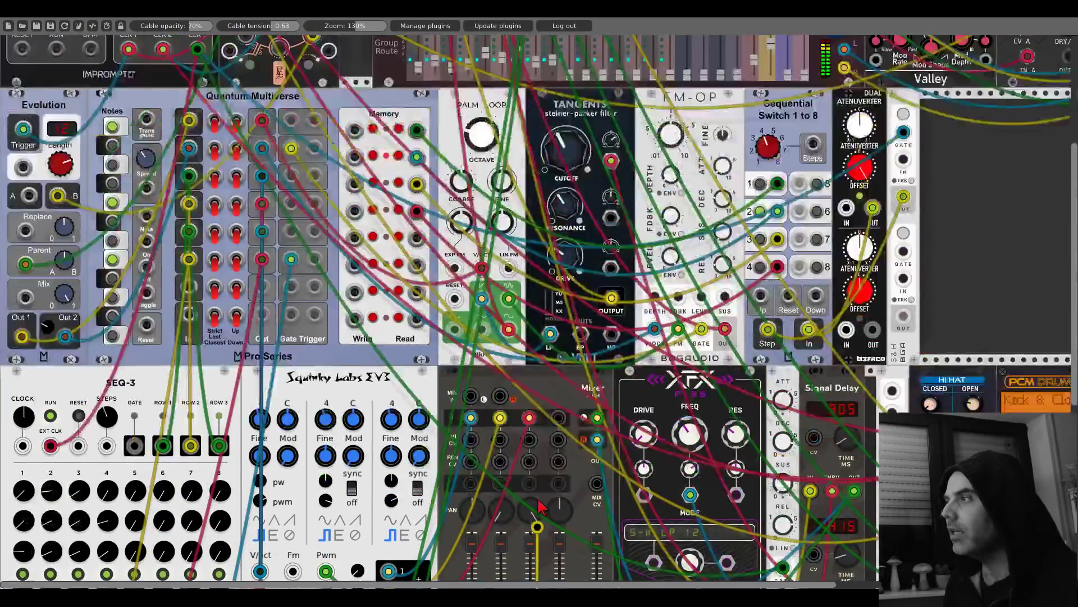
left_click_drag(558, 97, 567, 56)
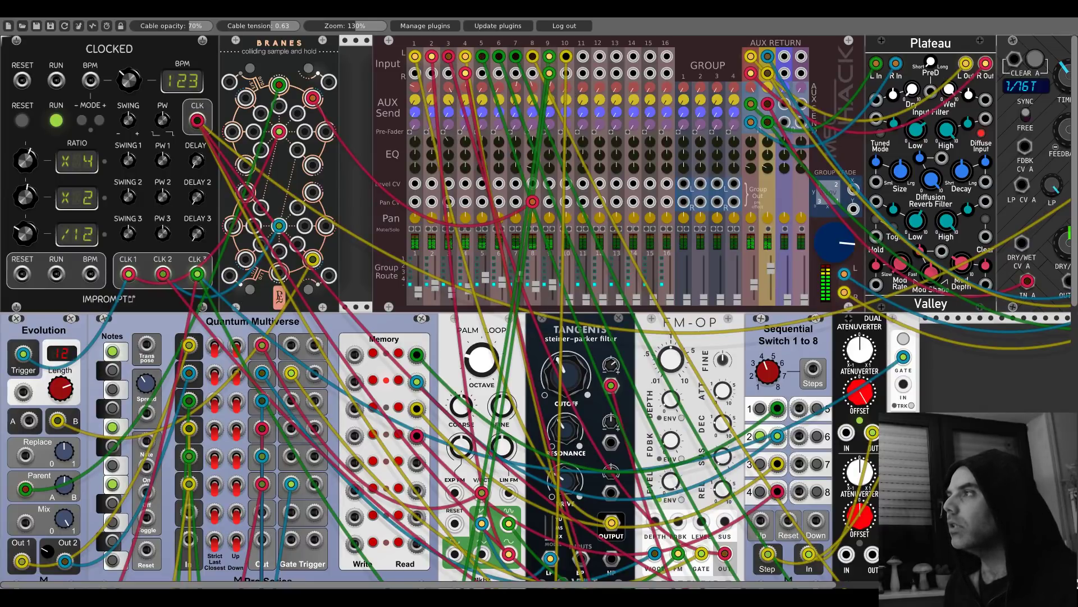
scroll(559, 308, "down", 8)
scroll(558, 310, "down", 14)
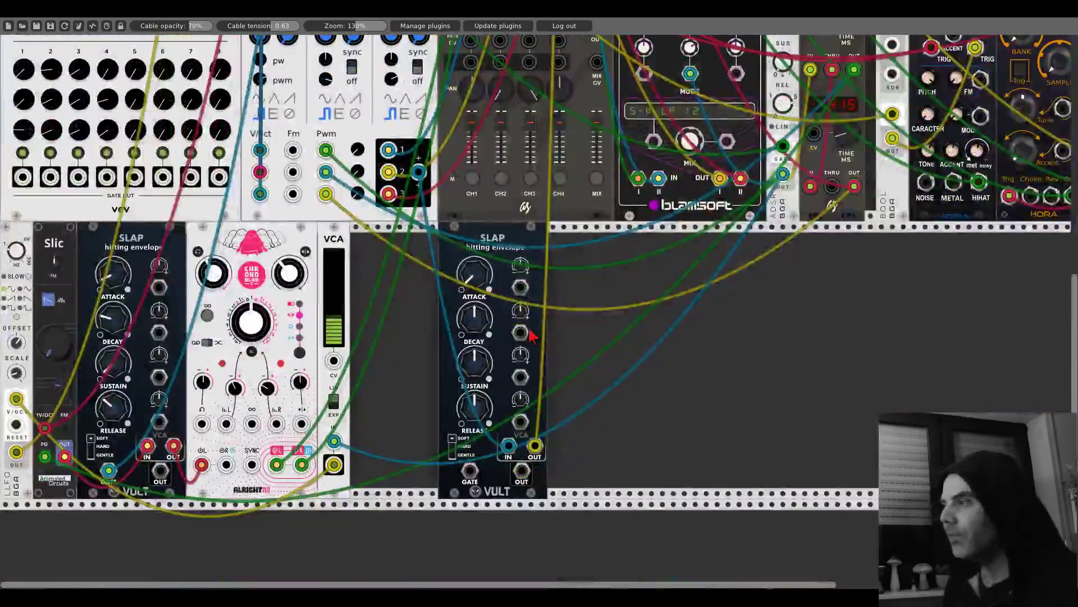
Step: Patch Clocked's CLK 2 output into the second SLAP's Gate, and turn that SLAP's Sustain down to minimum
scroll(470, 483, "up", 20)
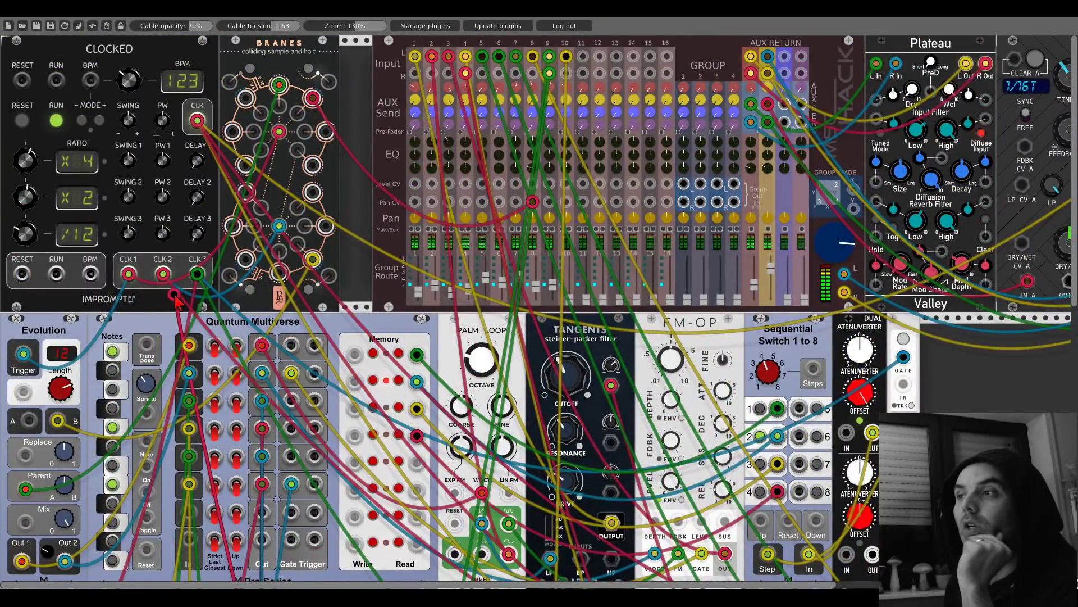
left_click_drag(176, 300, 163, 276)
scroll(422, 375, "down", 20)
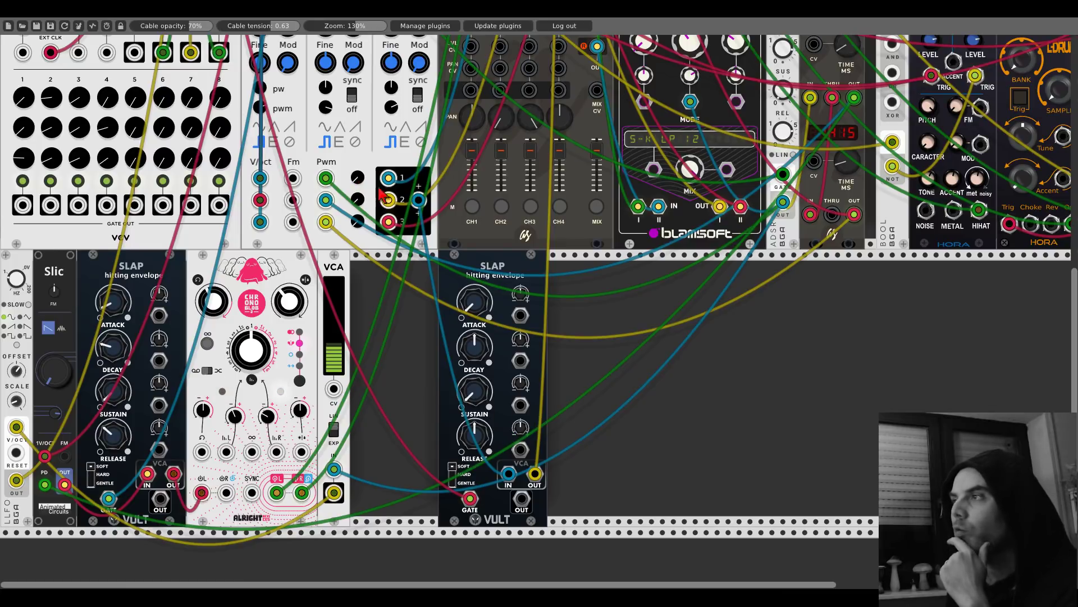
Step: Patch the Signal Delay's first output into the second SLAP's Decay CV input, and turn down that SLAP's Decay and Release
scroll(629, 143, "up", 20)
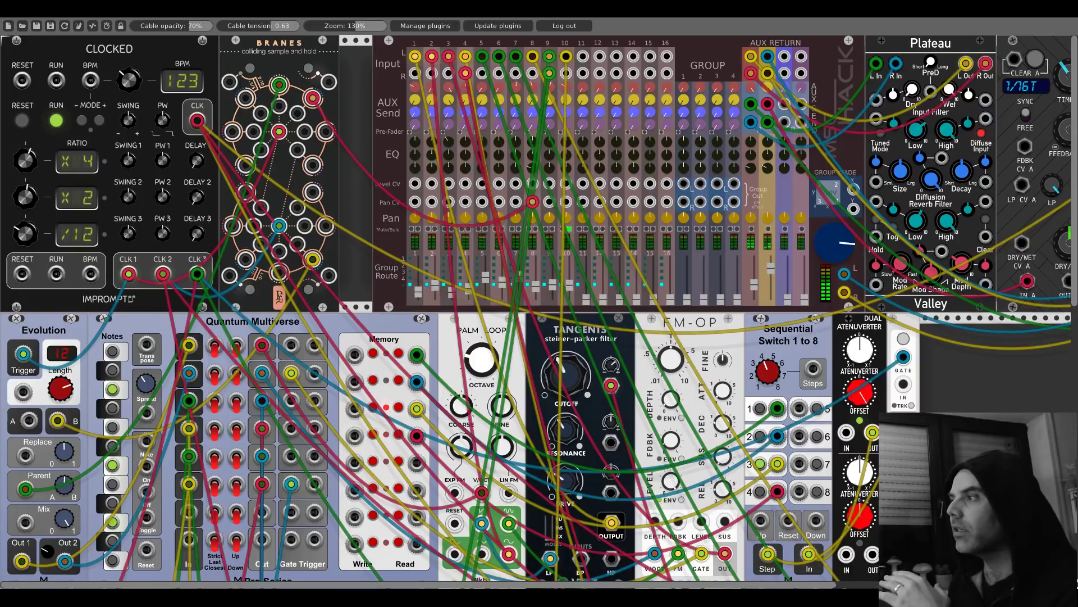
scroll(572, 269, "down", 15)
scroll(573, 312, "down", 7)
scroll(573, 312, "up", 4)
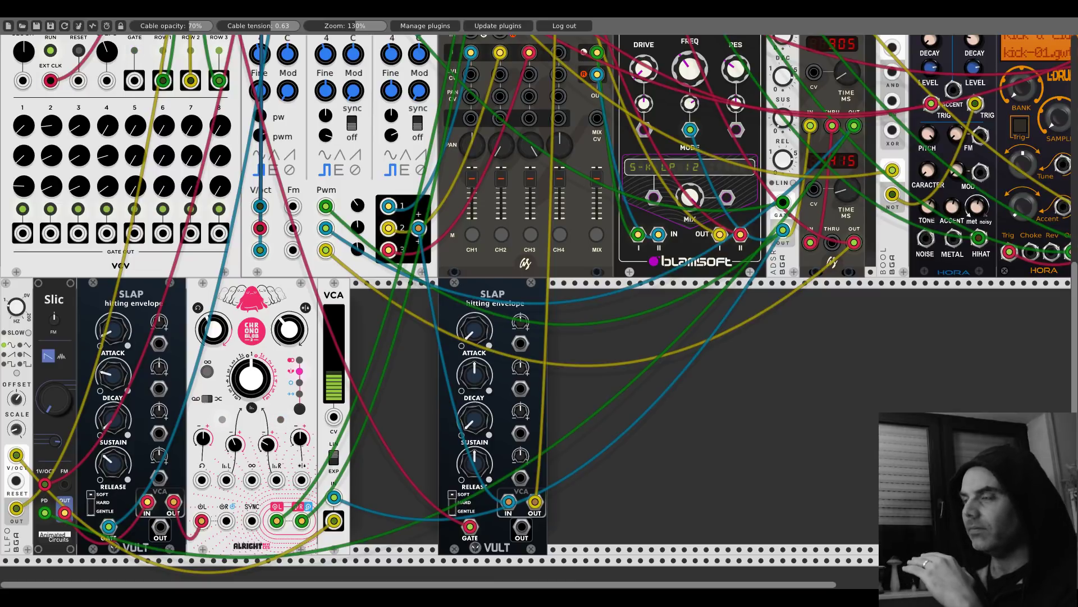
left_click_drag(473, 380, 846, 161)
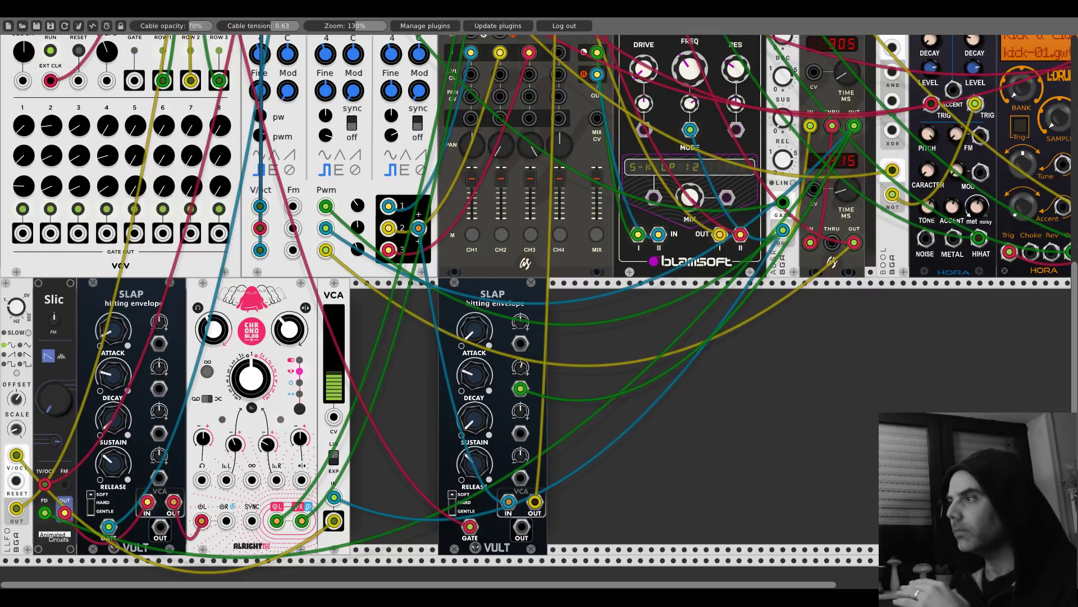
left_click_drag(475, 464, 475, 477)
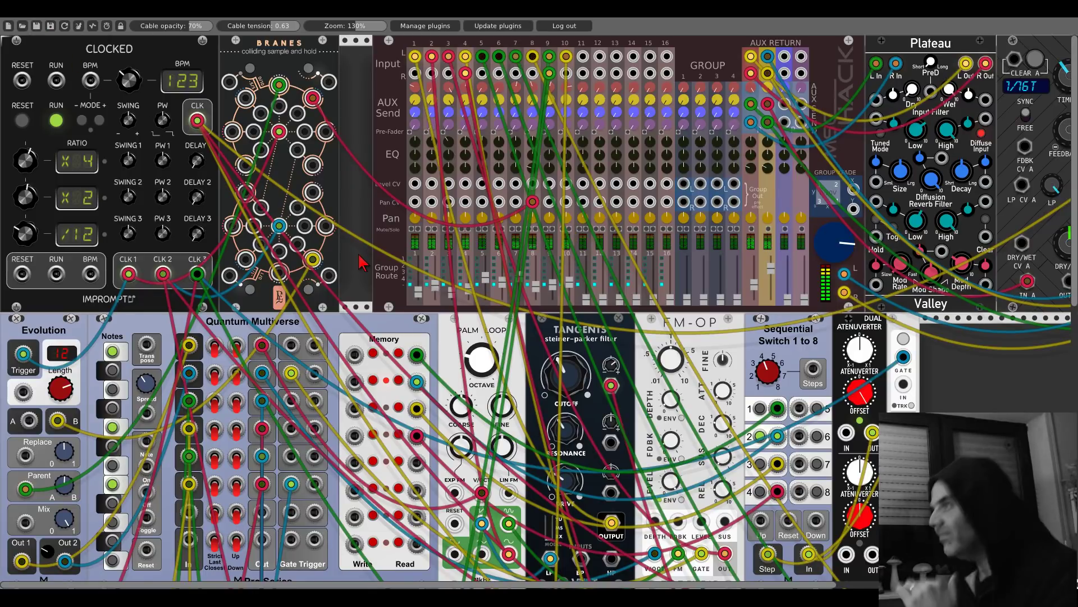
Step: Turn the Tangents filter's Resonance up to about midway and patch the ADSR's output into its Resonance CV input
scroll(363, 269, "down", 10)
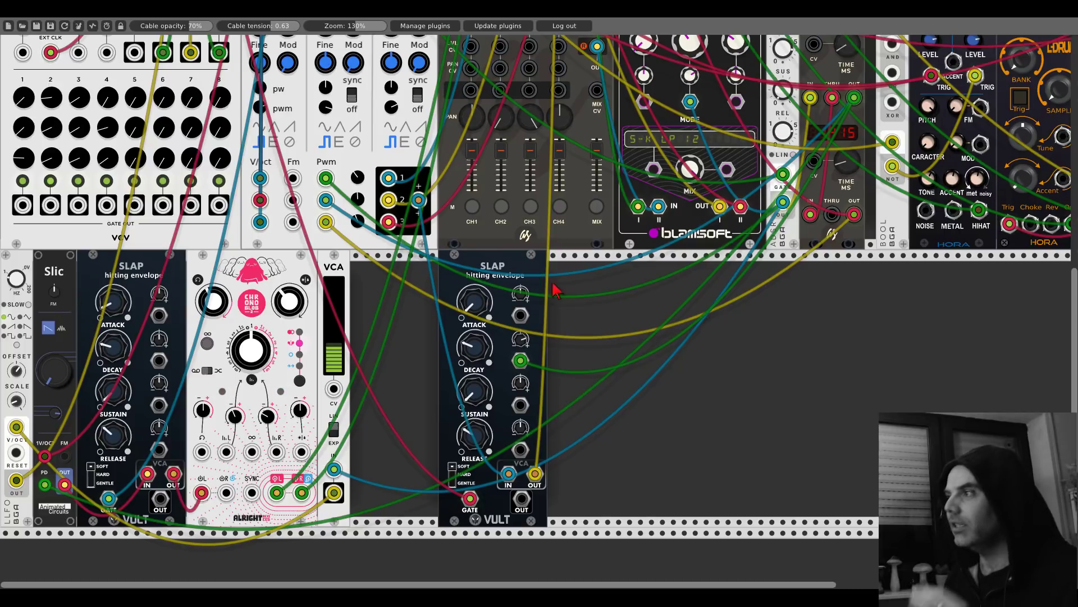
left_click_drag(709, 292, 379, 452)
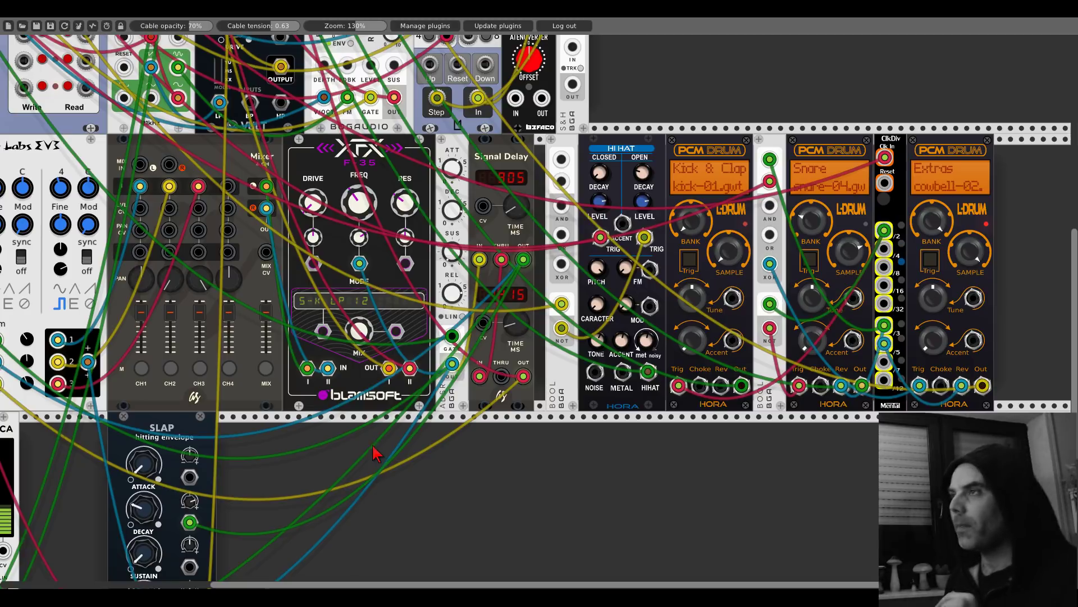
scroll(66, 80, "up", 10)
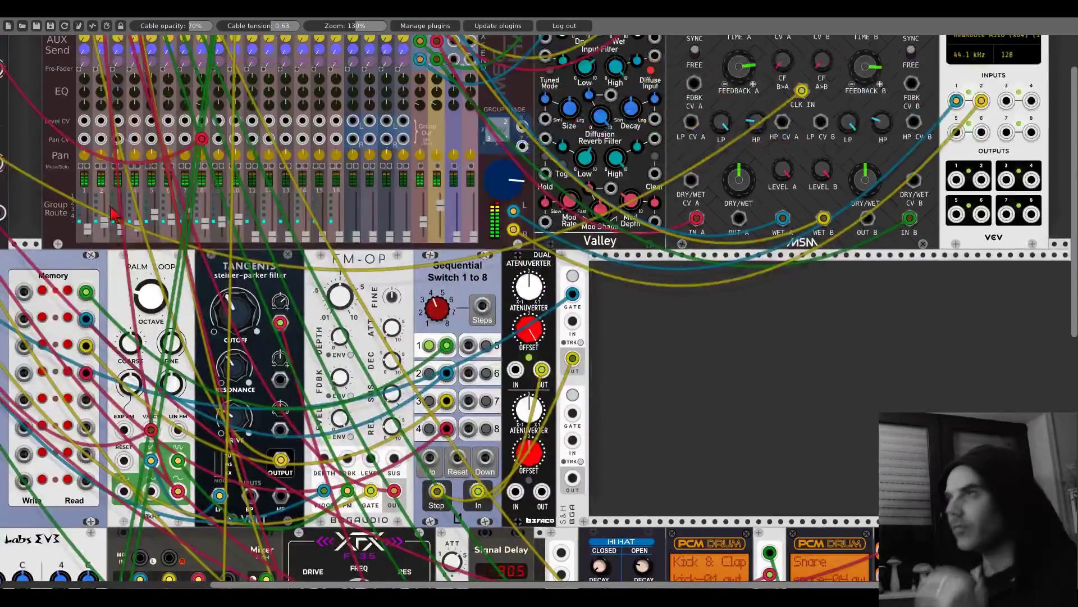
left_click_drag(65, 197, 152, 254)
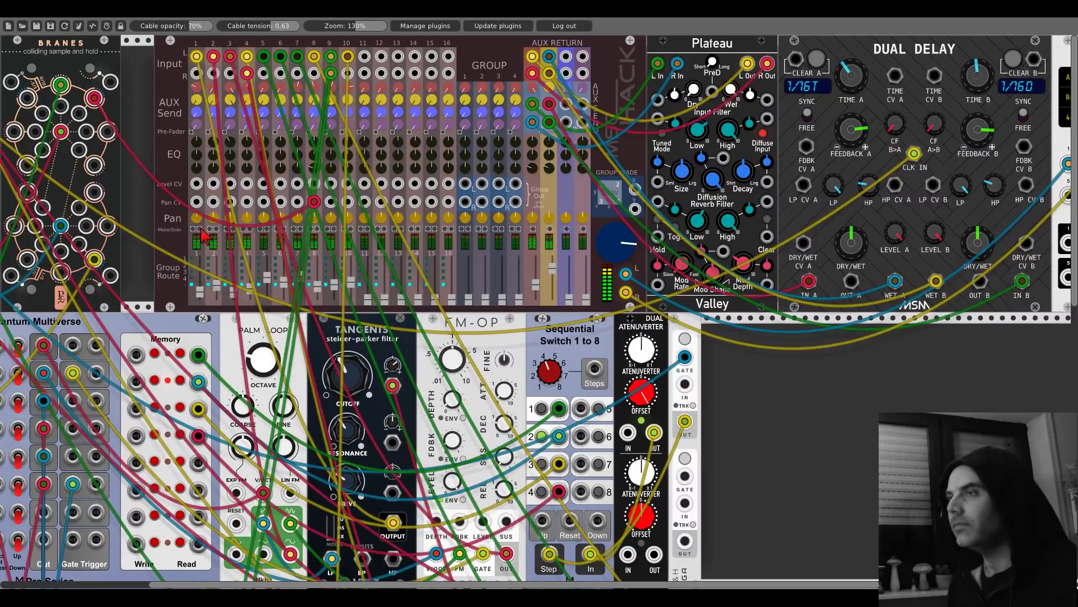
left_click_drag(409, 284, 628, 185)
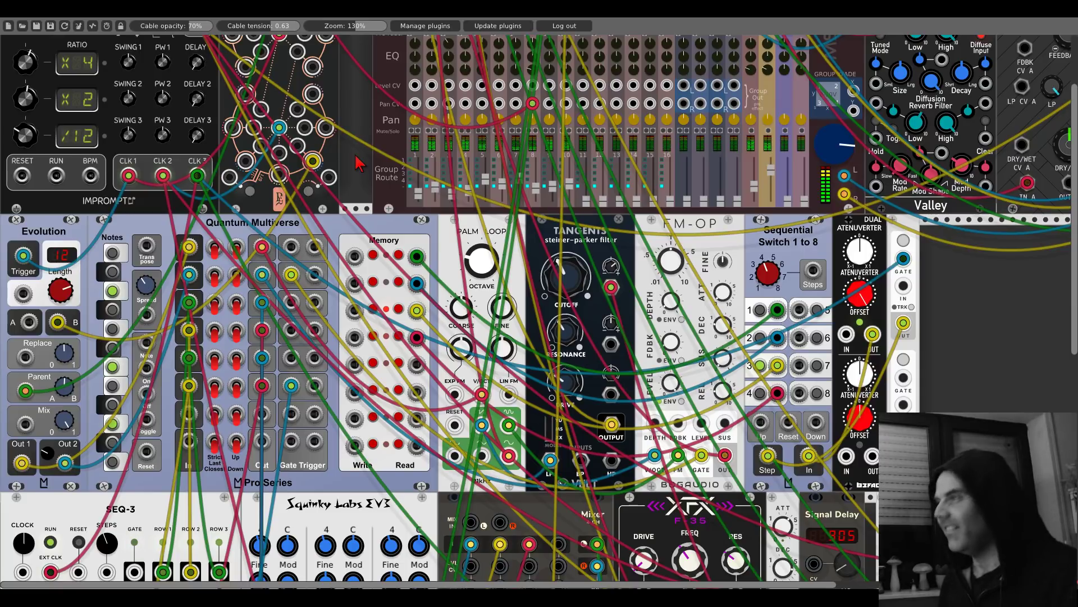
left_click_drag(566, 340, 566, 322)
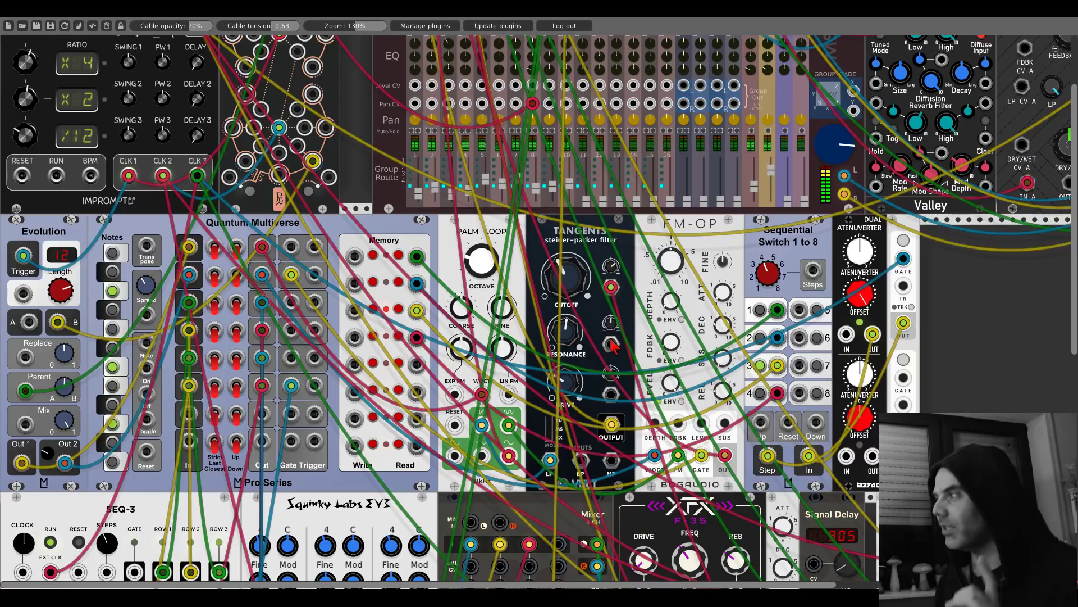
left_click_drag(610, 342, 611, 343)
scroll(611, 343, "down", 5)
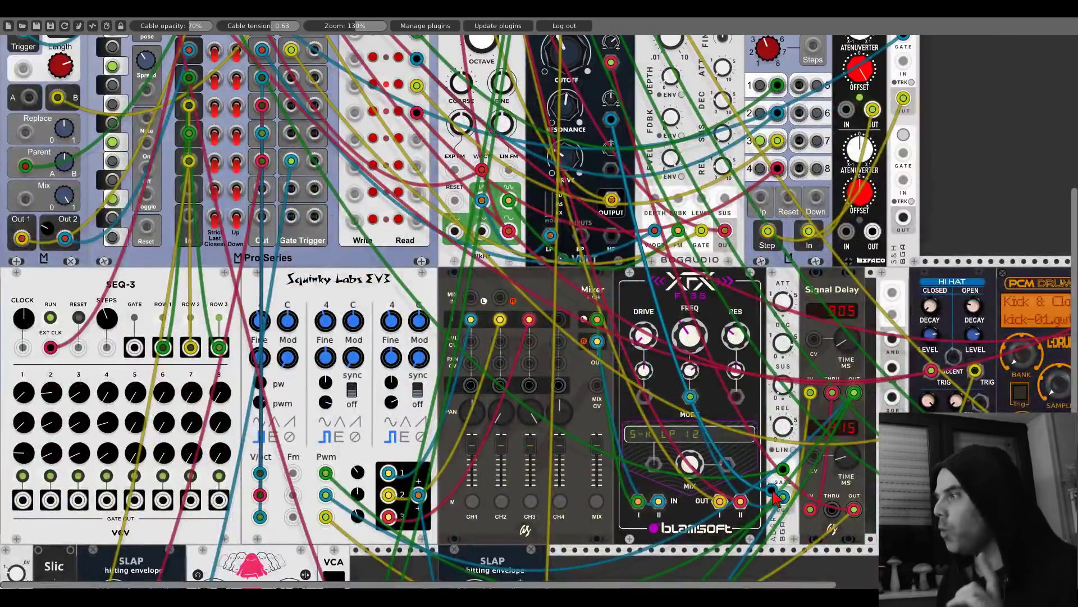
scroll(600, 170, "up", 3)
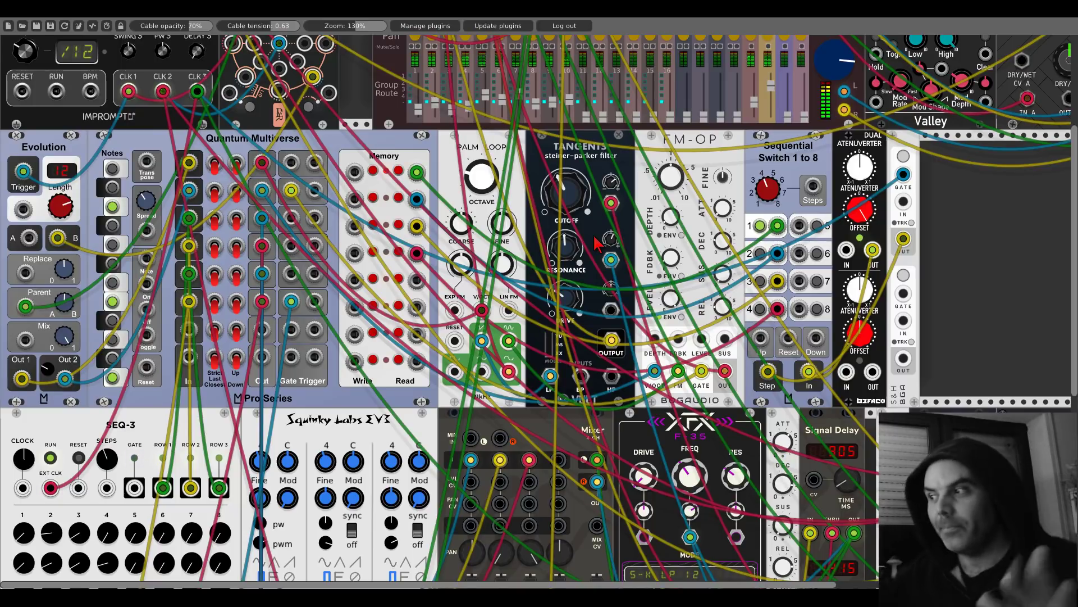
Step: Solo mixer channels 5 and 7 to audition those two voices together
scroll(597, 242, "up", 5)
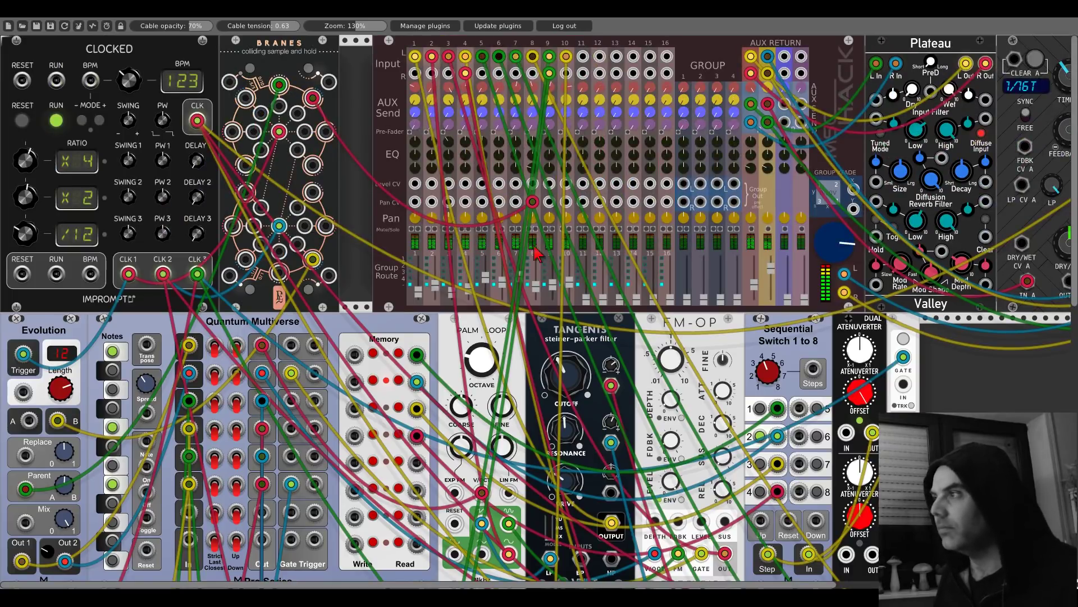
left_click(485, 230)
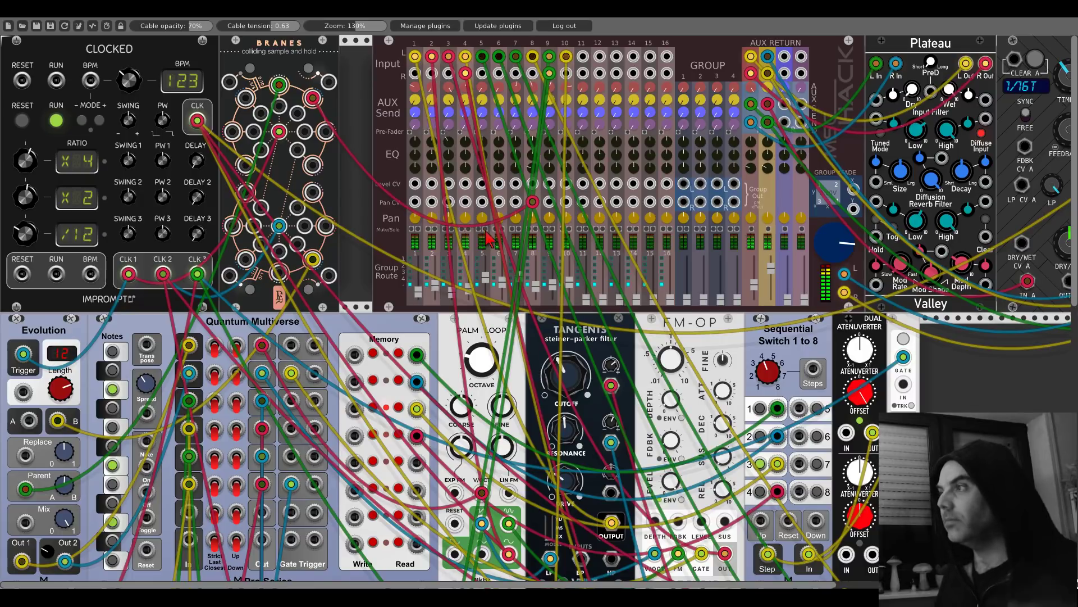
left_click(515, 228)
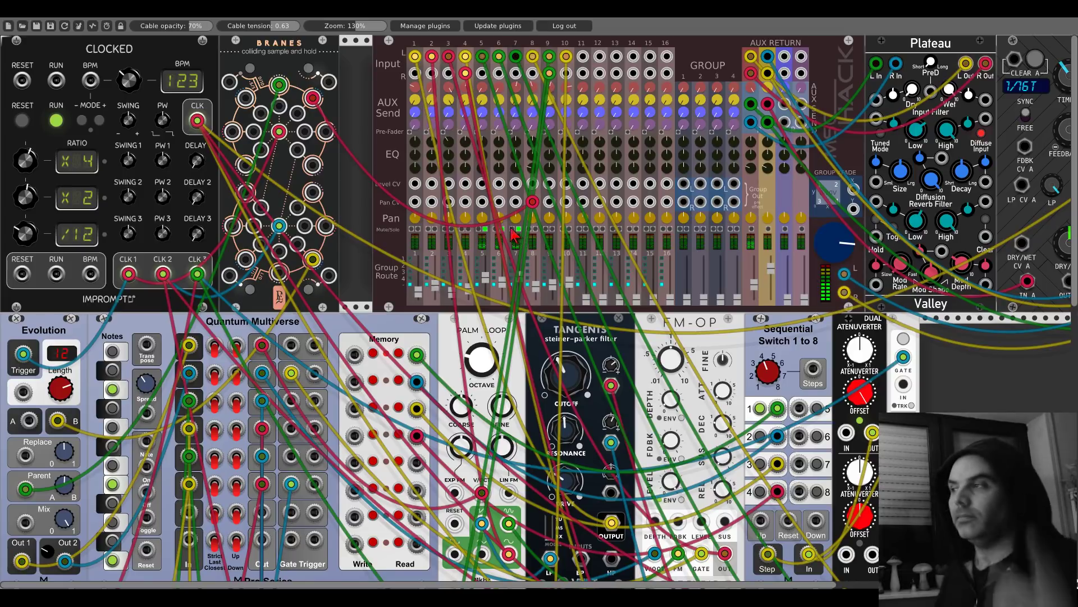